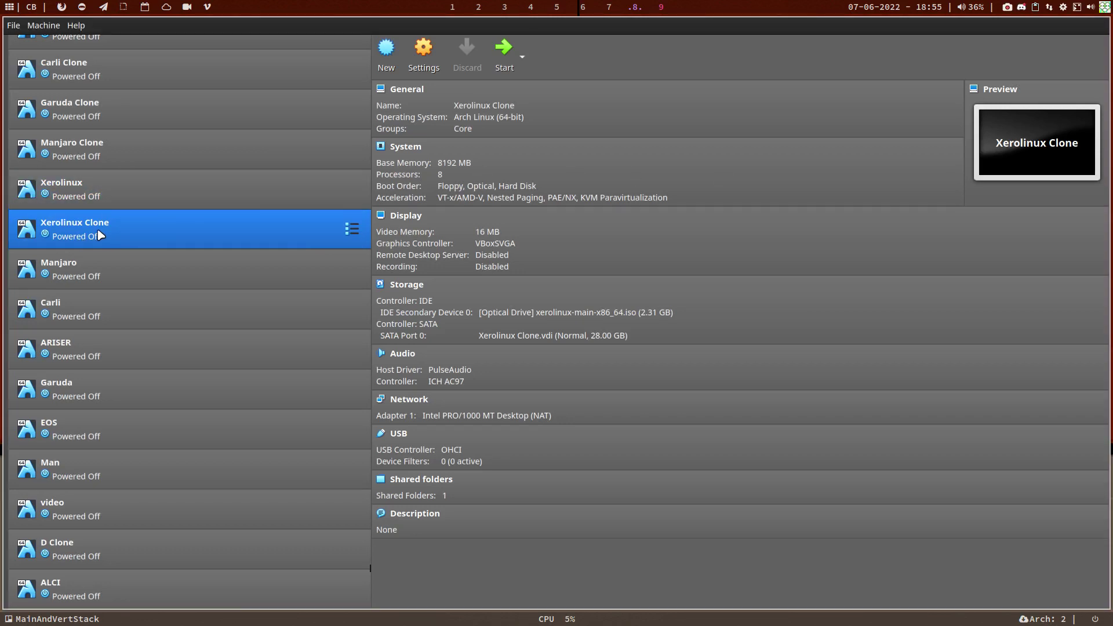
Move Xerolinux Clone above Xerolinux in the VM list and dismiss the chat notification.
scroll(132, 455, down, 1)
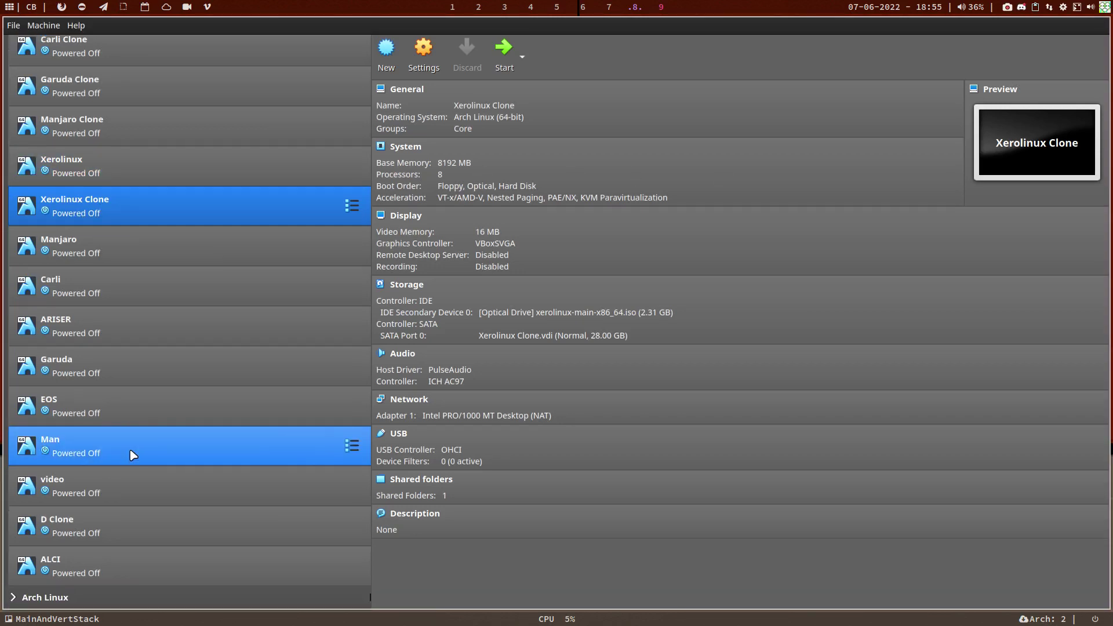
scroll(132, 455, up, 2)
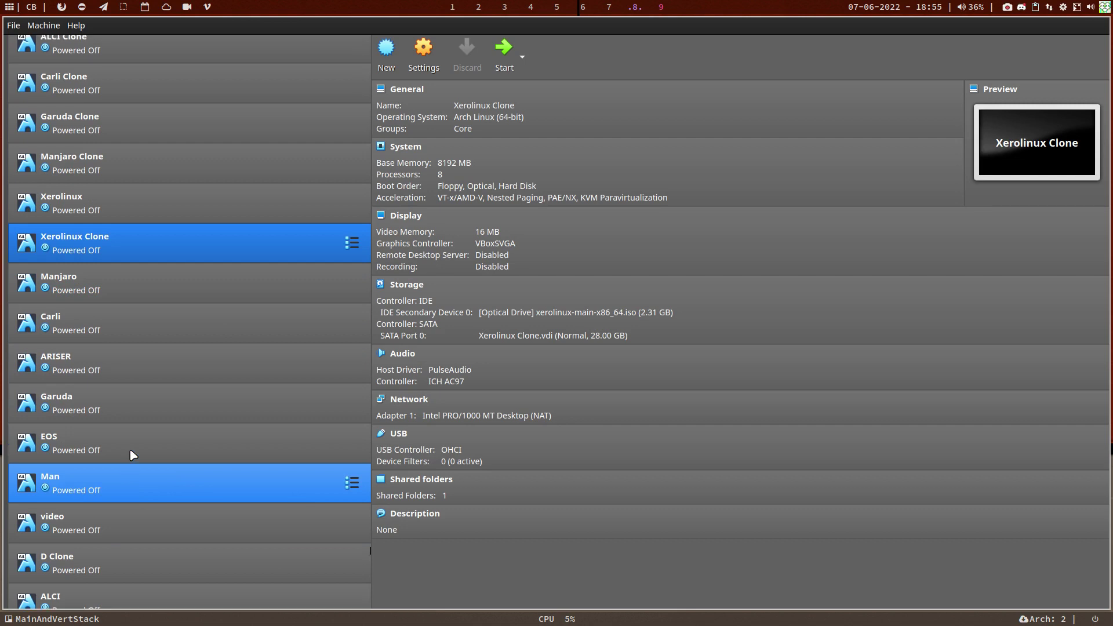
drag(111, 266, 110, 210)
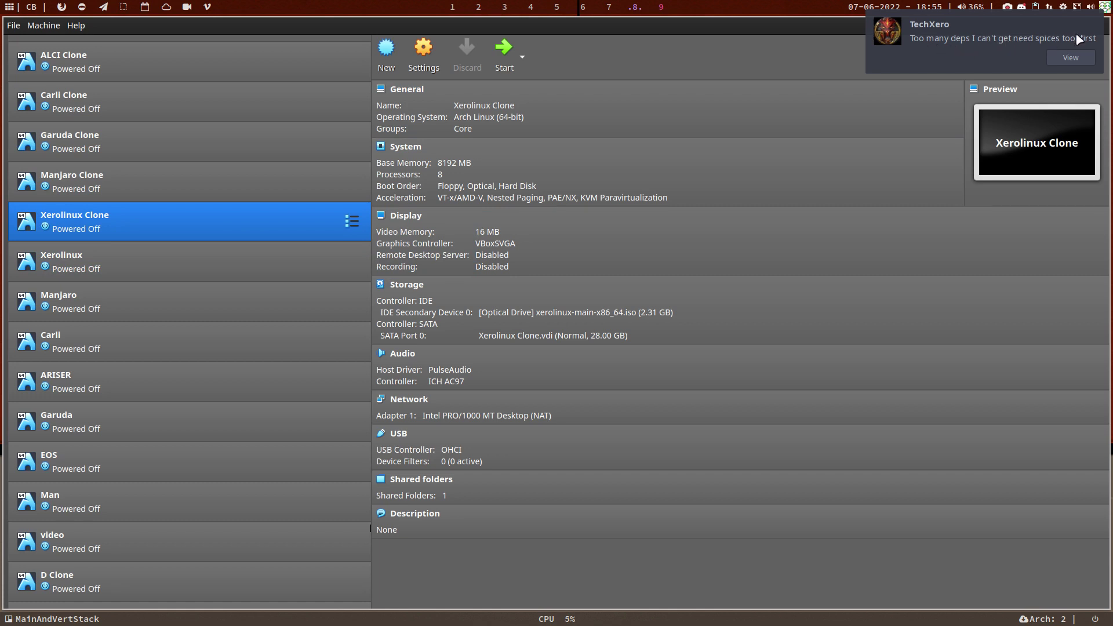
click(988, 42)
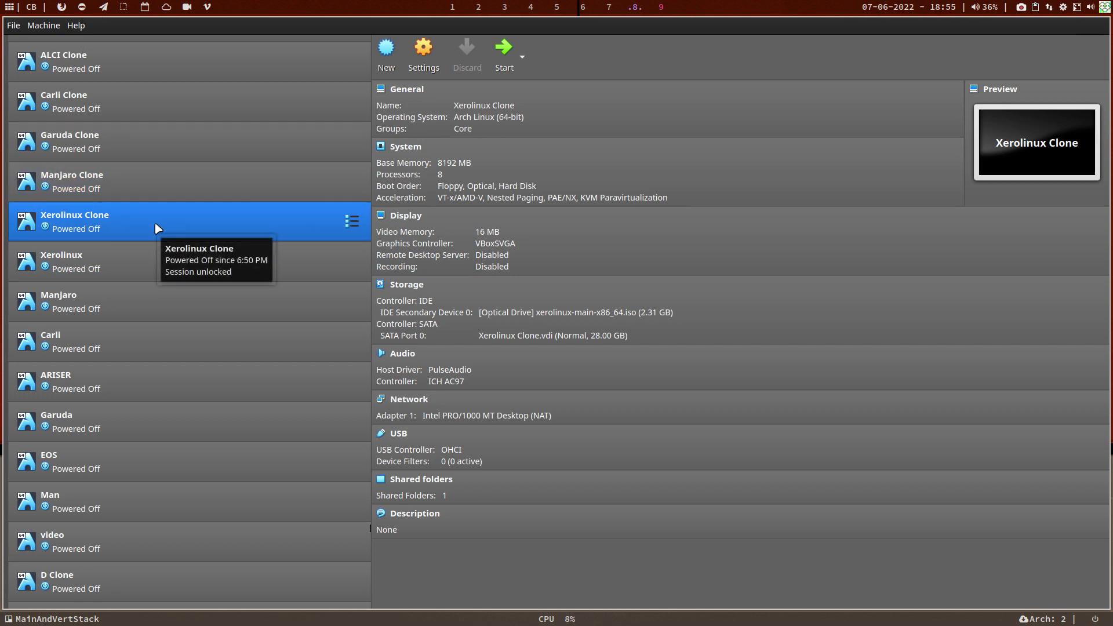
Eject the XeroLinux ISO from the Clone's optical drive and start the virtual machine.
click(577, 312)
click(604, 364)
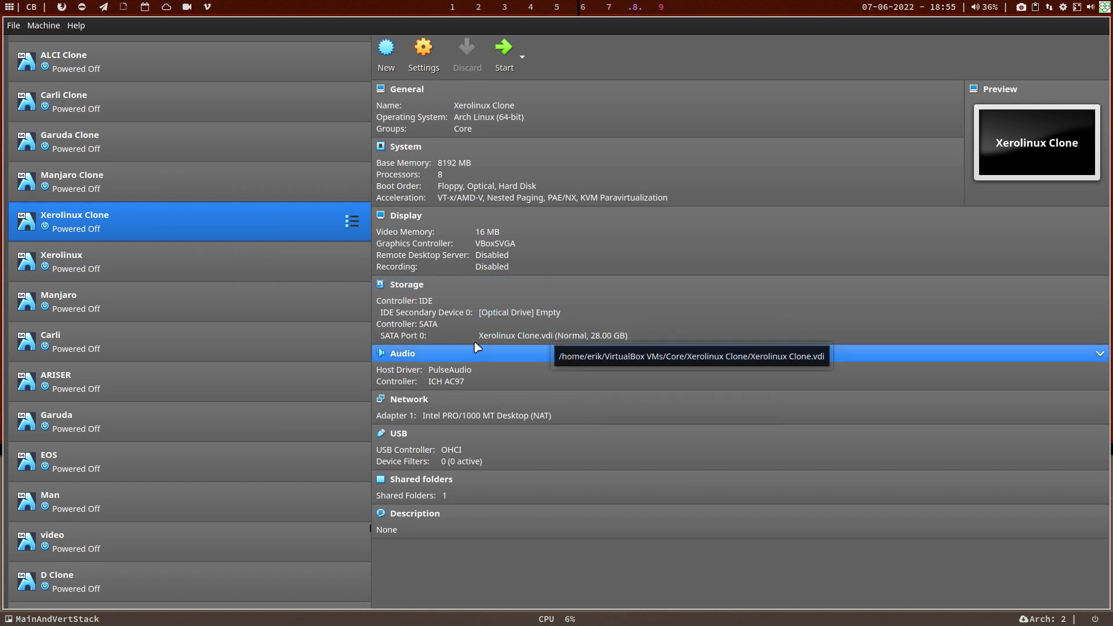
click(504, 48)
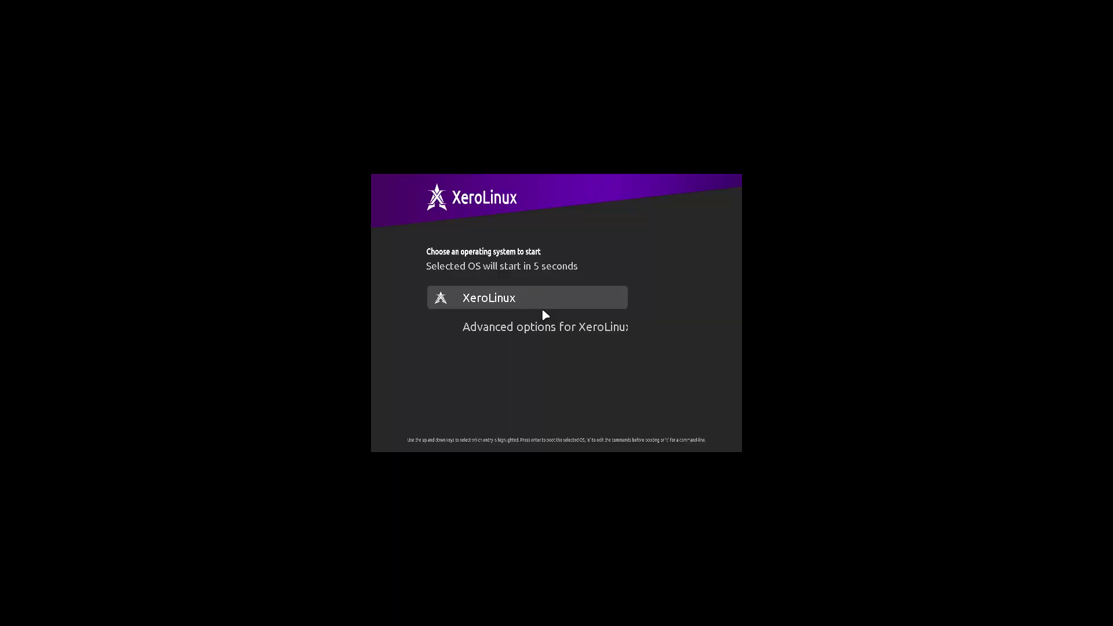
Boot XeroLinux from the GRUB menu and exit the XeroLinux Configuration Tool welcome window.
key(Return)
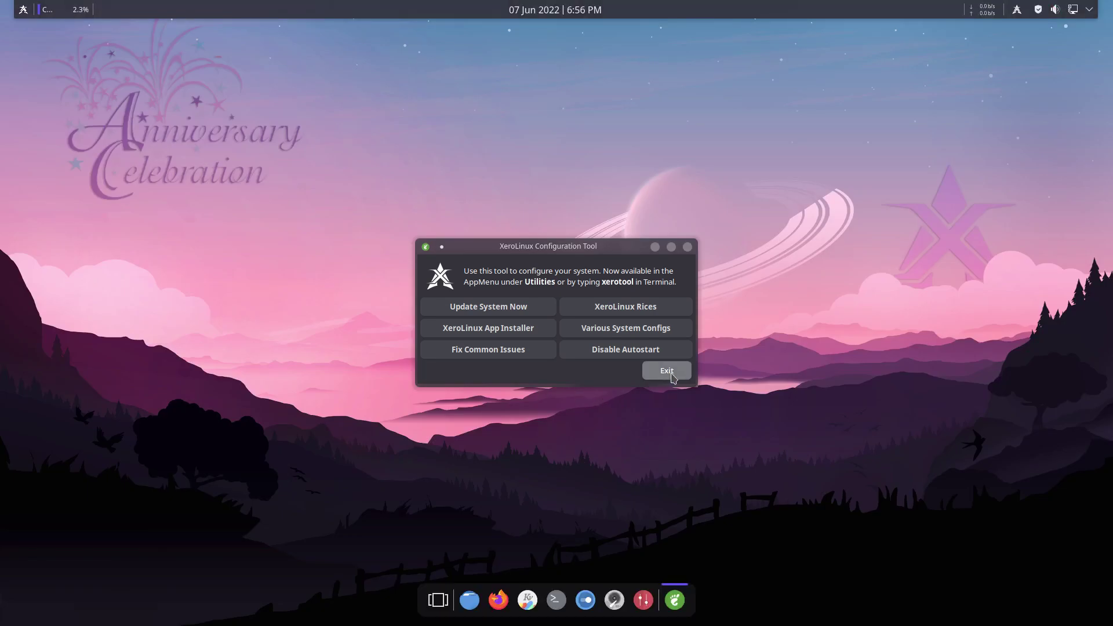
click(667, 371)
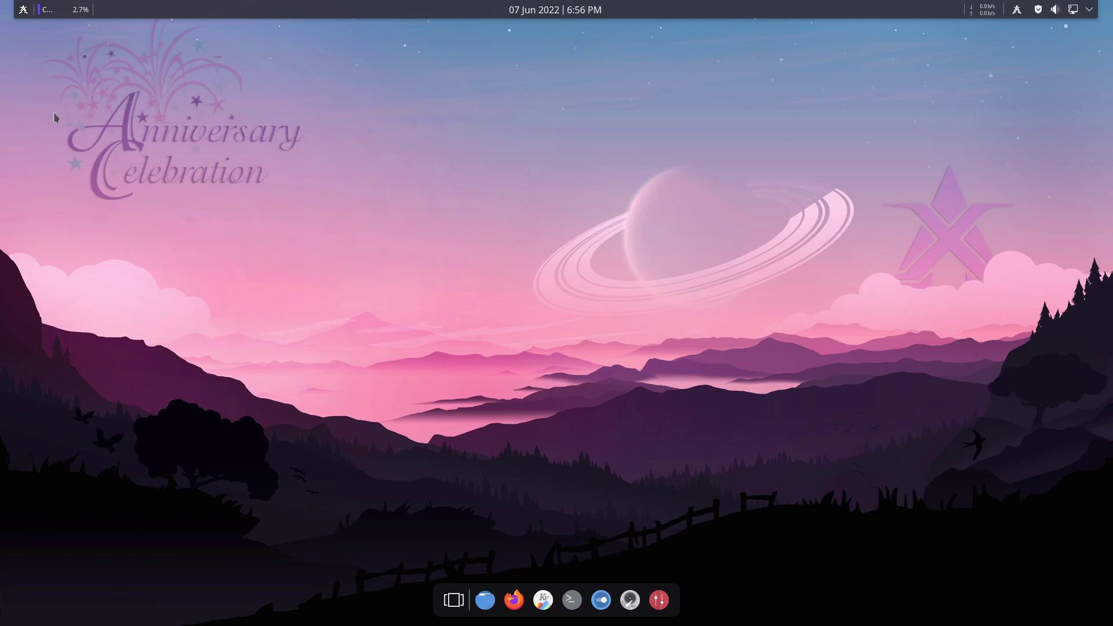
Open the application launcher and dismiss it again without launching anything.
click(23, 9)
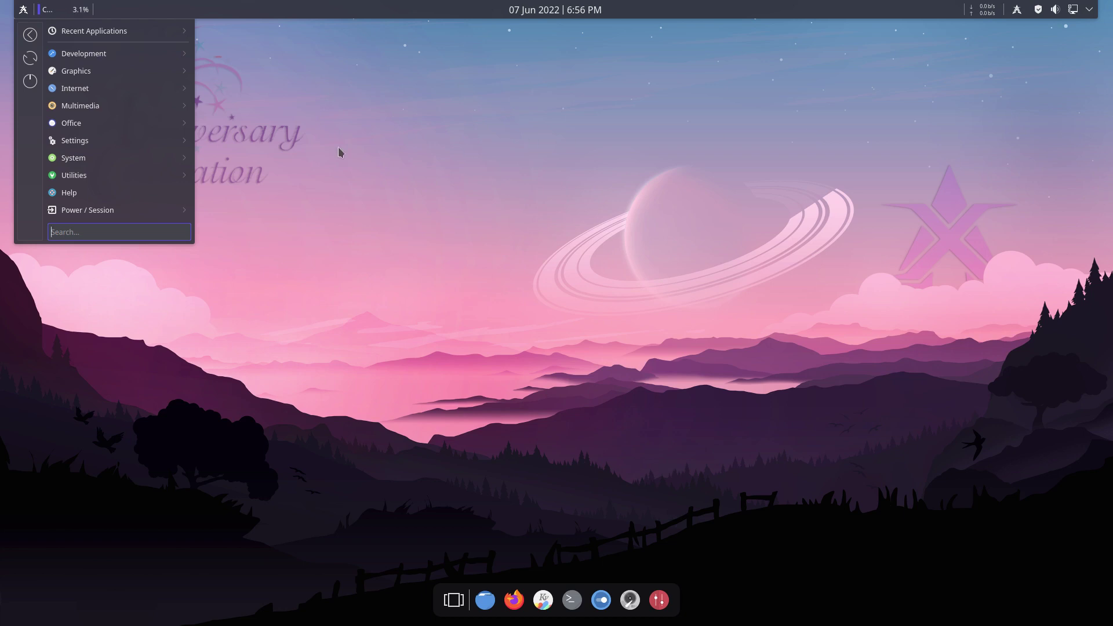
click(493, 429)
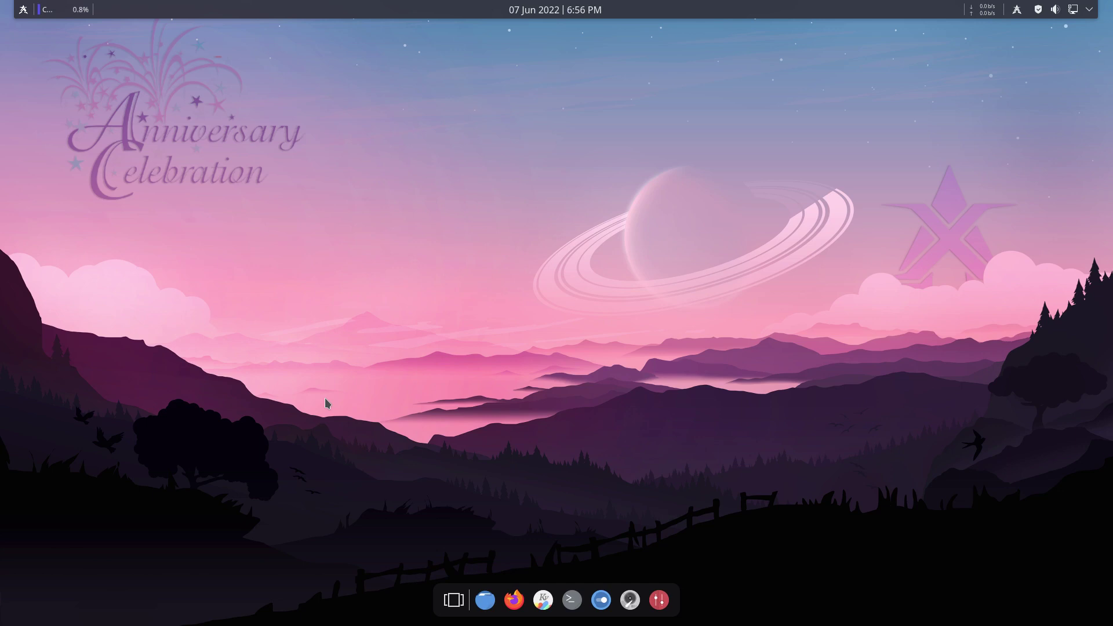
Launch Konsole and run sudo pacman -Syyu with the password, which finds nothing to upgrade.
click(571, 597)
text(sud)
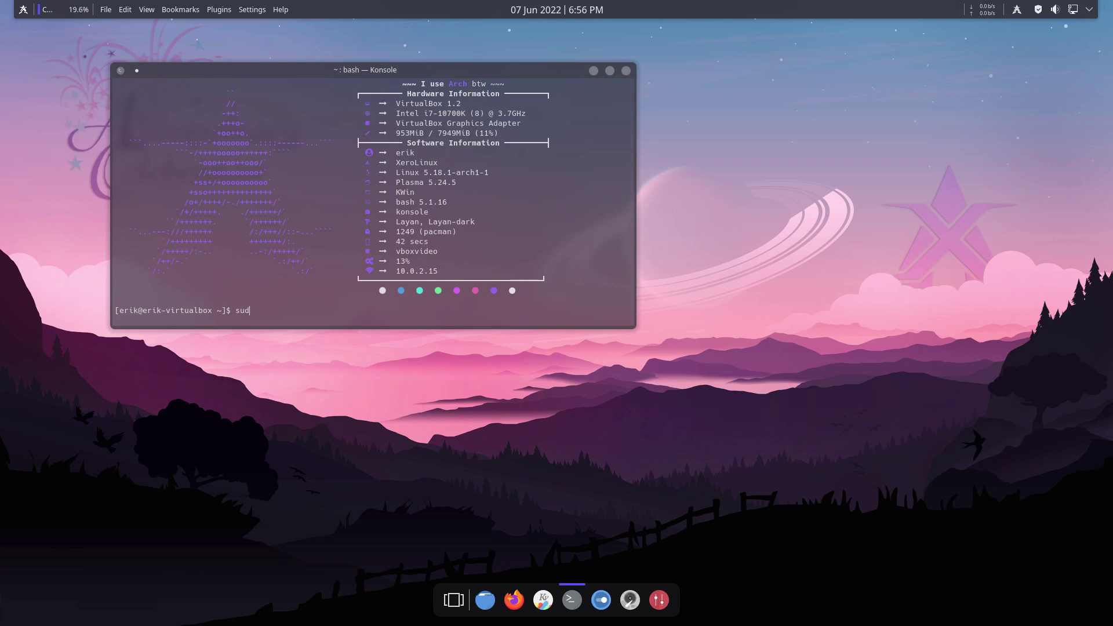
text(o pacman -Syyu)
key(Return)
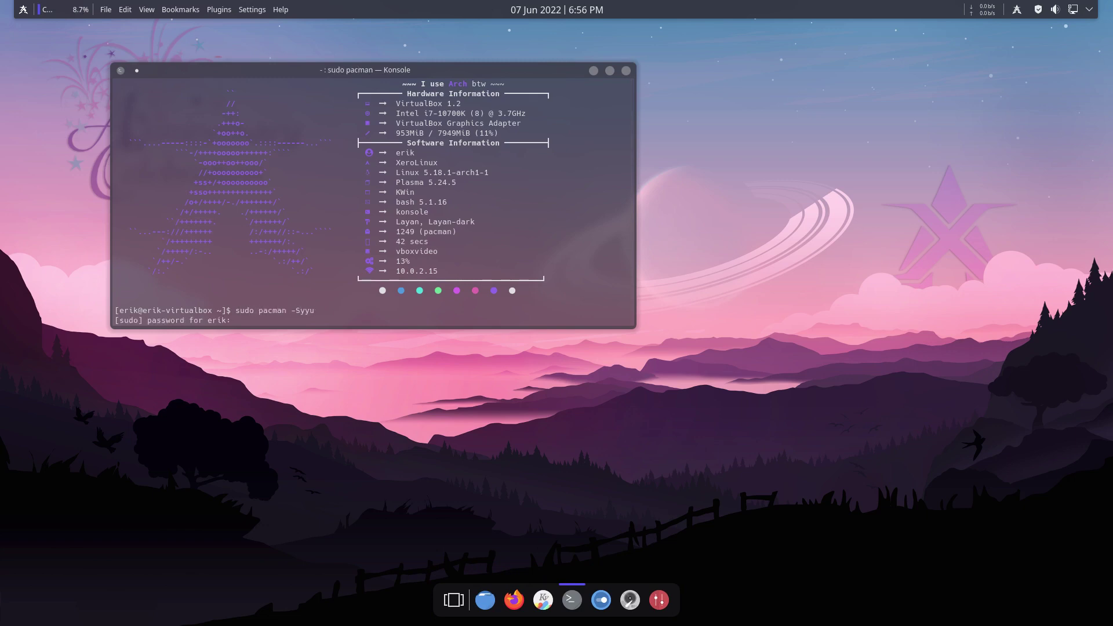
key(Return)
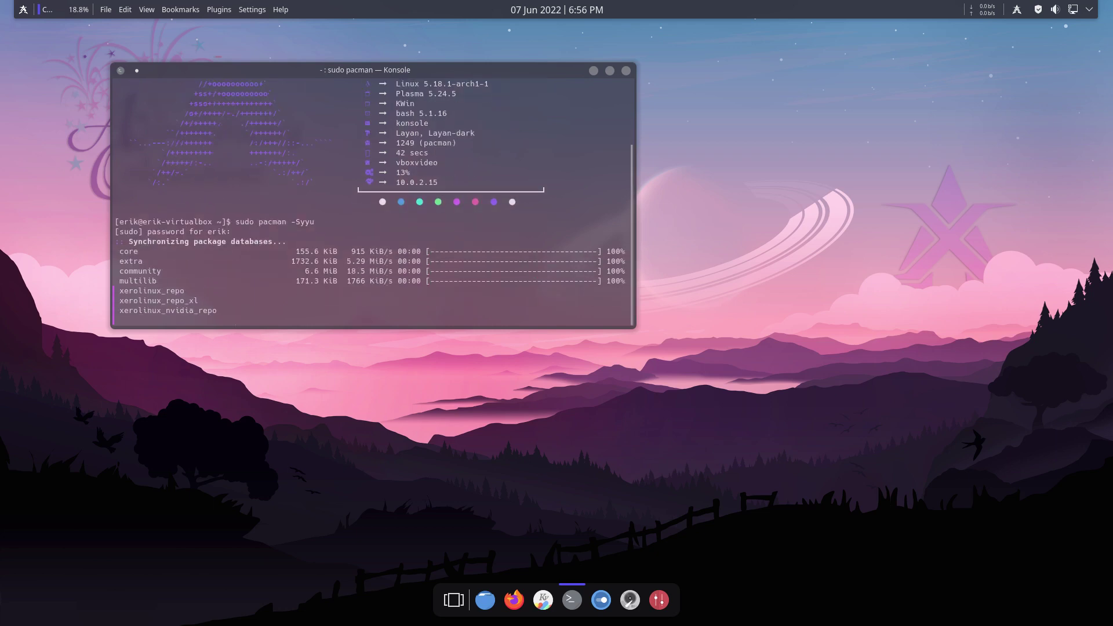
Enlarge the terminal font and window, then select the synced repository lines through xerolinux_repo.
key(ctrl+plus)
key(ctrl+plus)
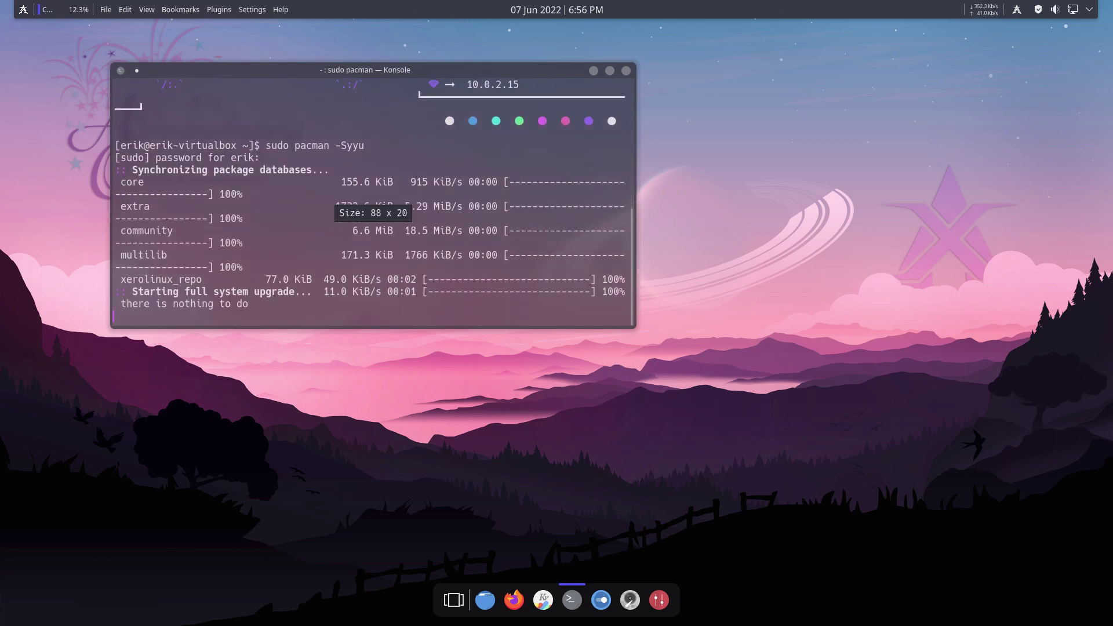
drag(625, 326, 905, 462)
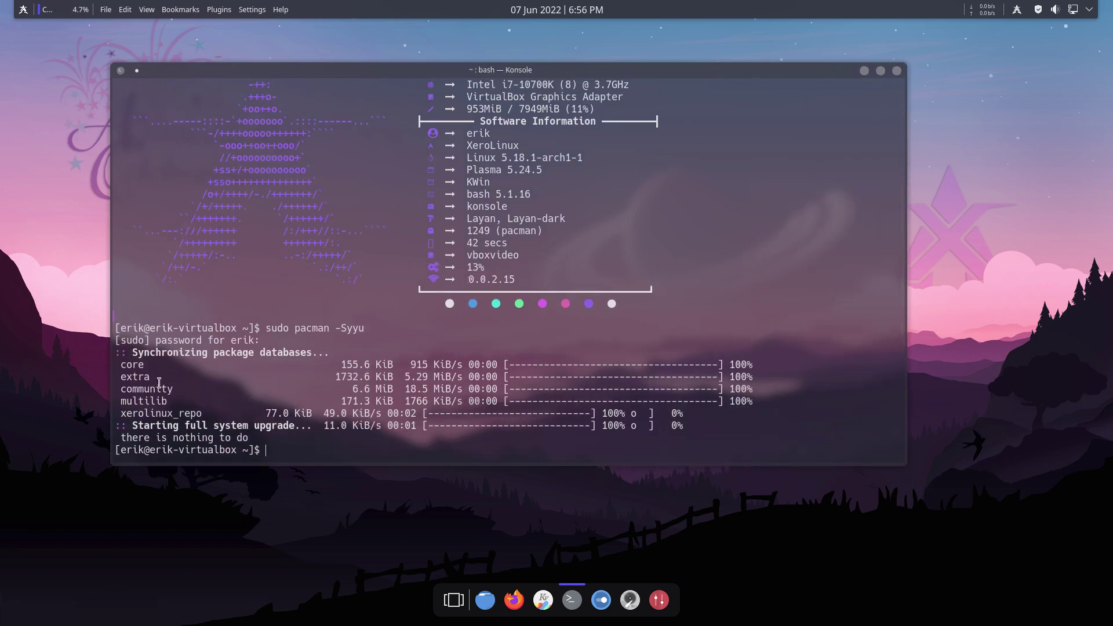
drag(168, 400, 112, 365)
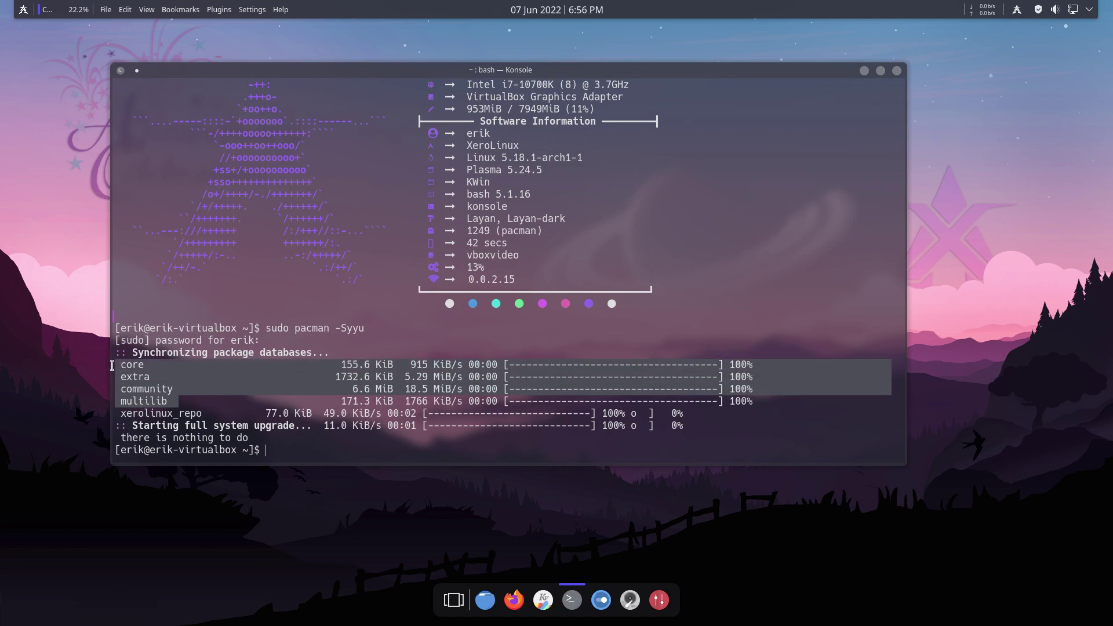
drag(204, 412, 116, 410)
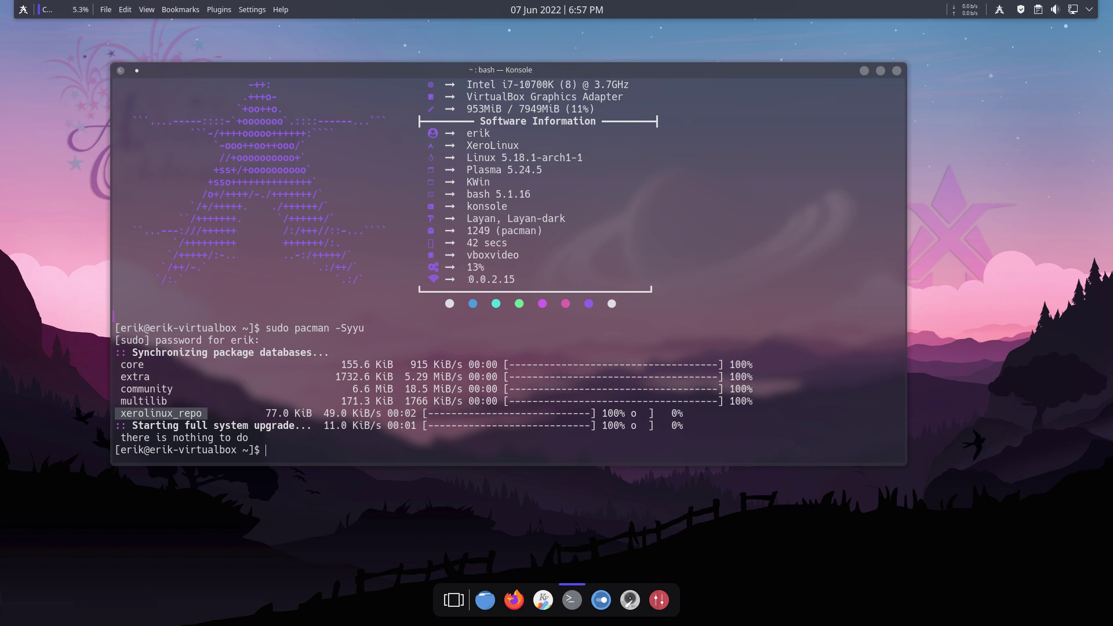
Tab-complete sudo pacman -R xer to list the xer packages, then erase it back to sudo.
text(sudo pacman -R xer)
key(Tab)
key(Tab)
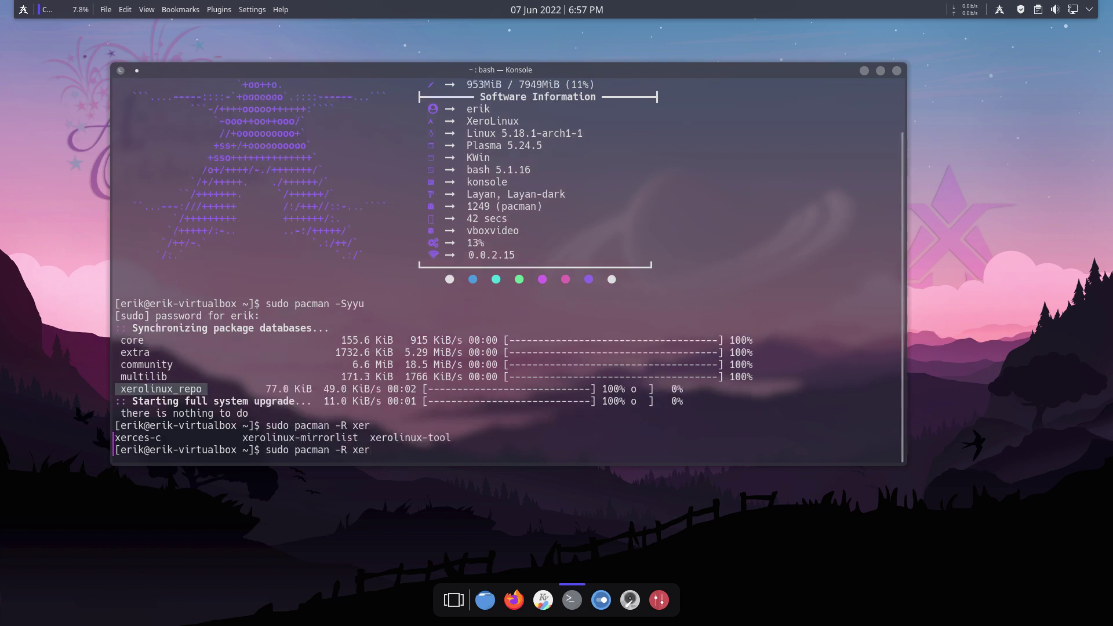
key(BackSpace)
key(BackSpace)
key(BackSpace)
key(BackSpace)
key(BackSpace)
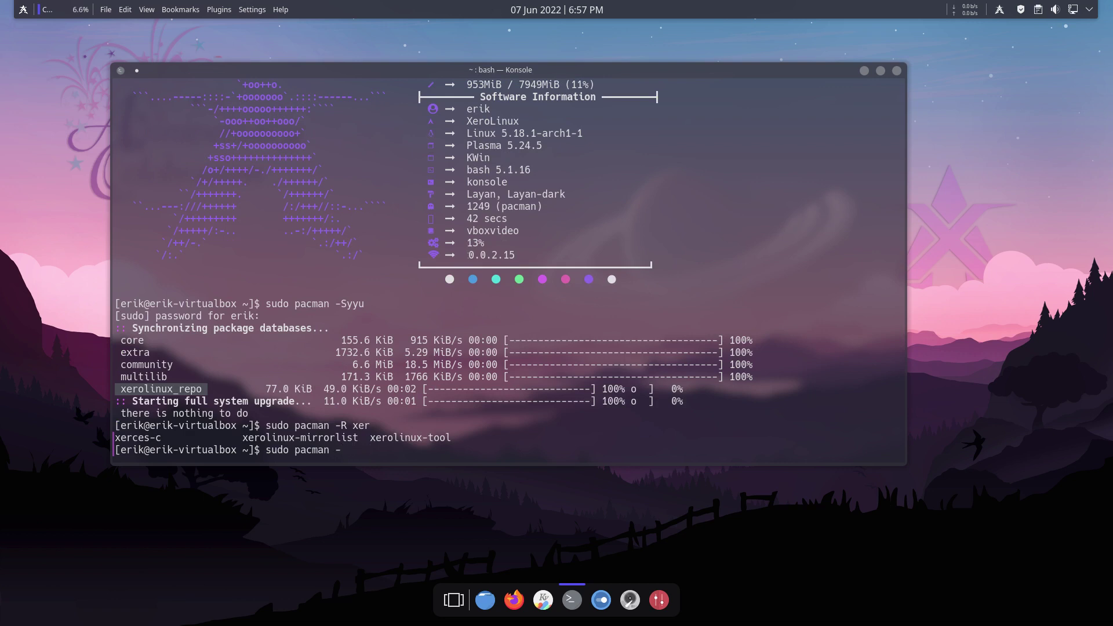
text(r)
key(BackSpace)
key(BackSpace)
key(BackSpace)
key(BackSpace)
key(BackSpace)
key(BackSpace)
key(BackSpace)
key(BackSpace)
Launch Firefox and load the arcolinux.info website.
drag(514, 591, 512, 501)
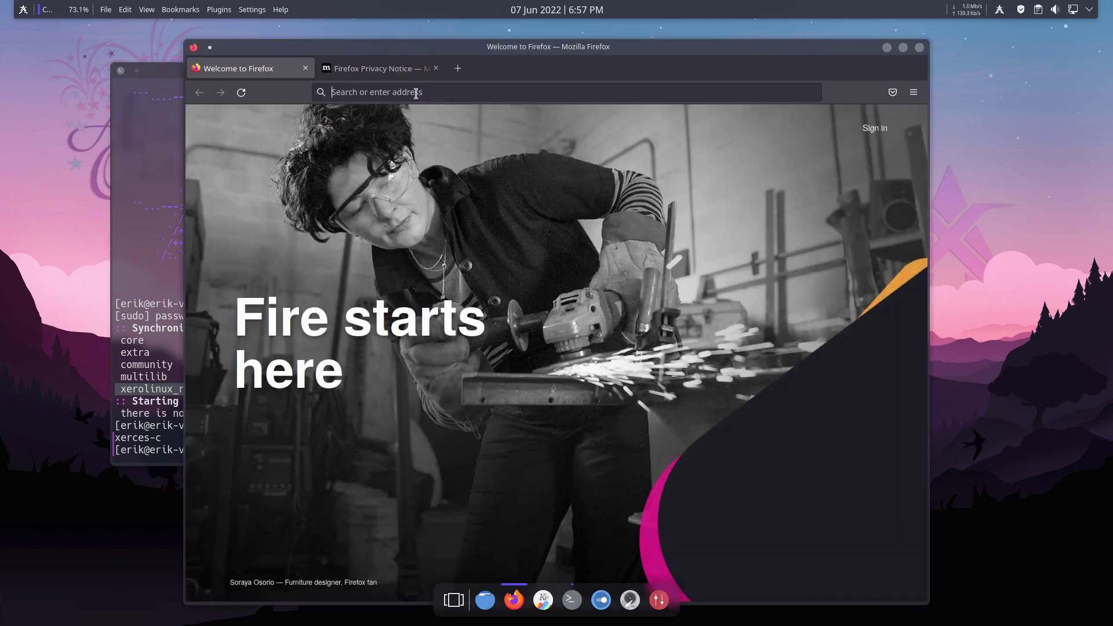
click(416, 93)
text(arcolinuux)
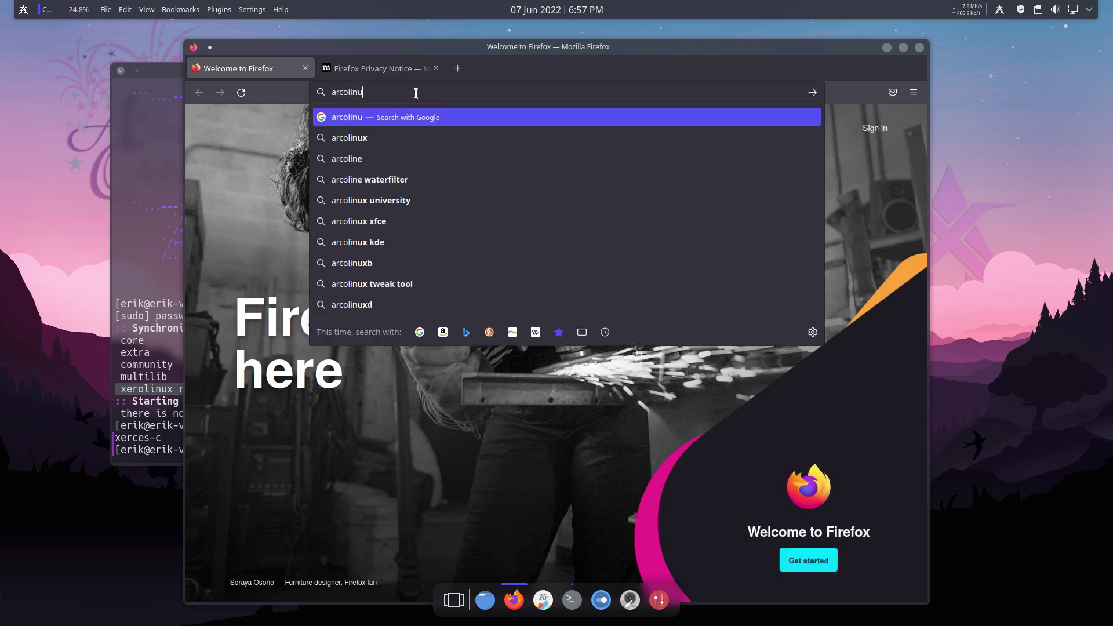
key(BackSpace)
key(BackSpace)
text(x)
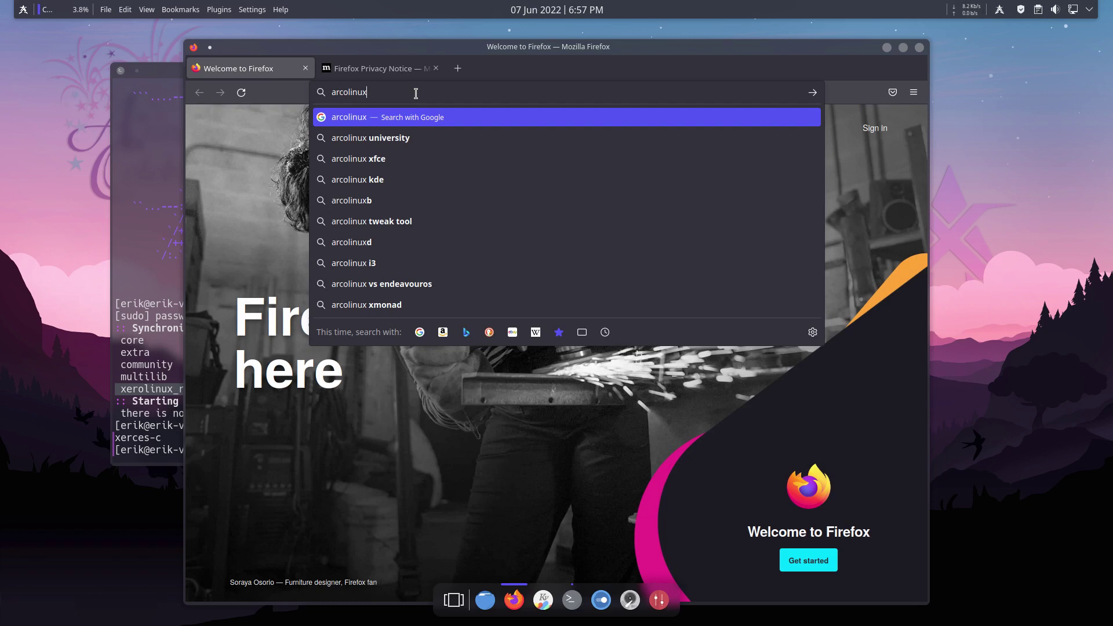
text(.info)
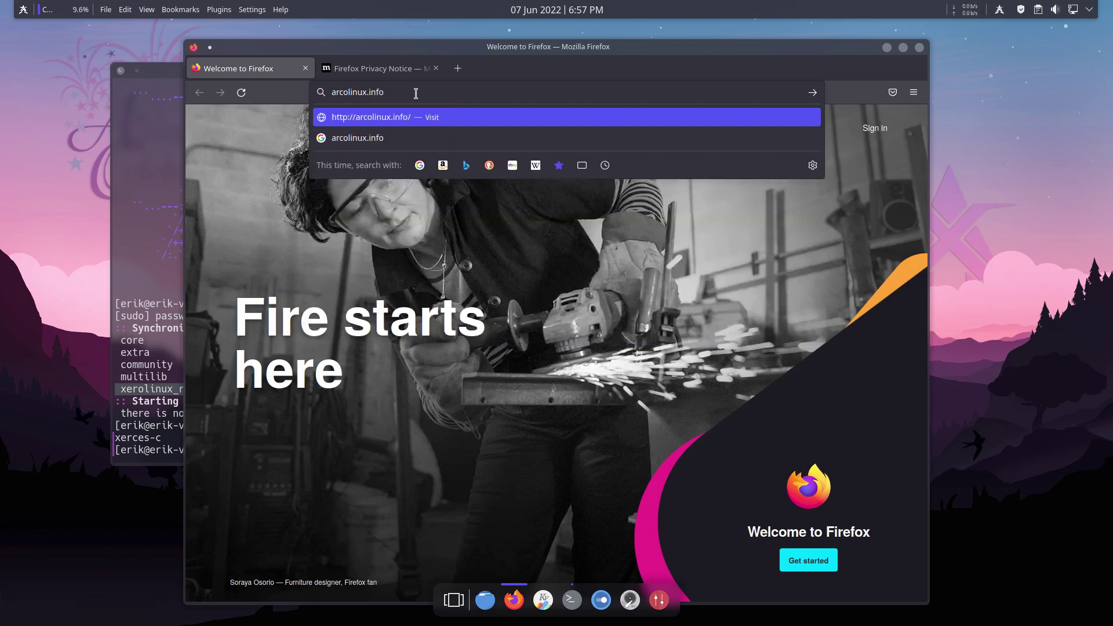
key(Return)
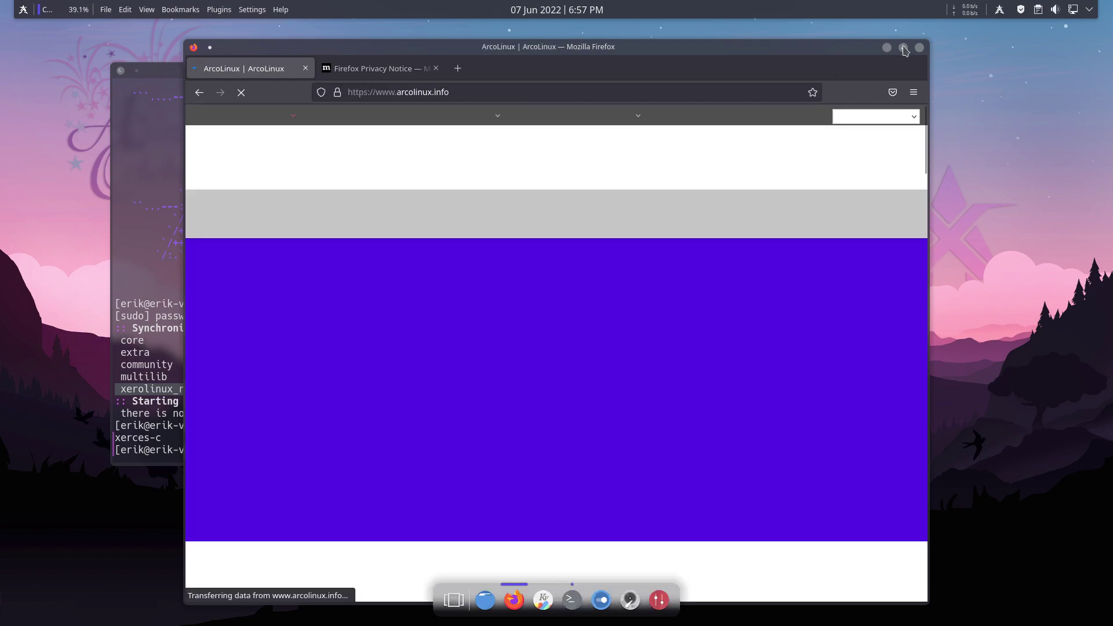
Maximize Firefox, download the ArcoLinux Spices Application package and open its Downloads folder.
click(903, 47)
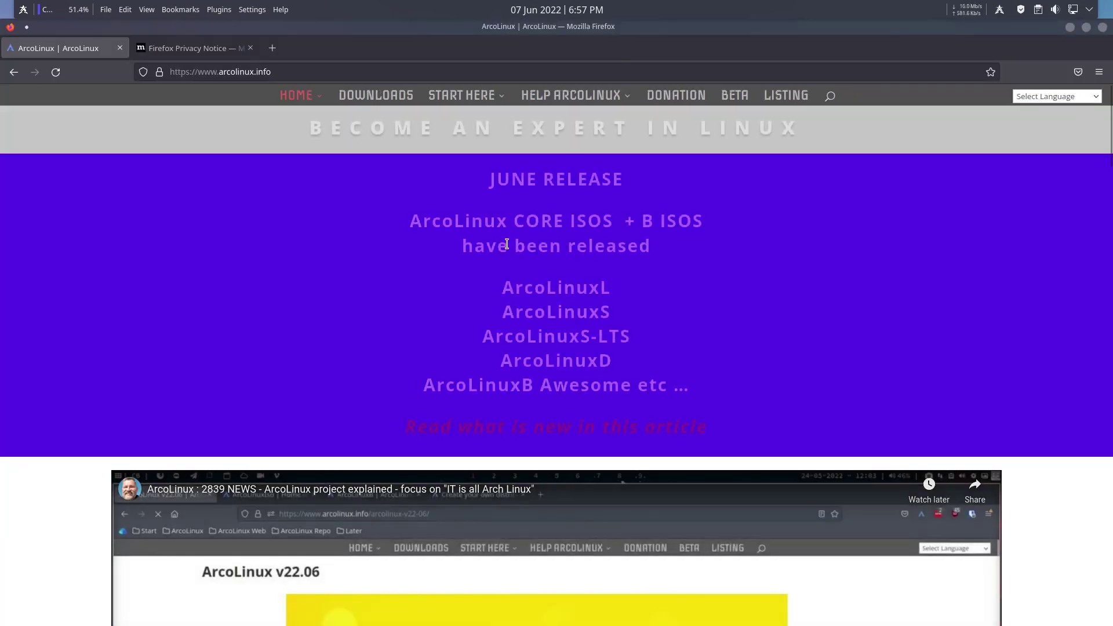
scroll(506, 246, down, 5)
scroll(507, 246, down, 15)
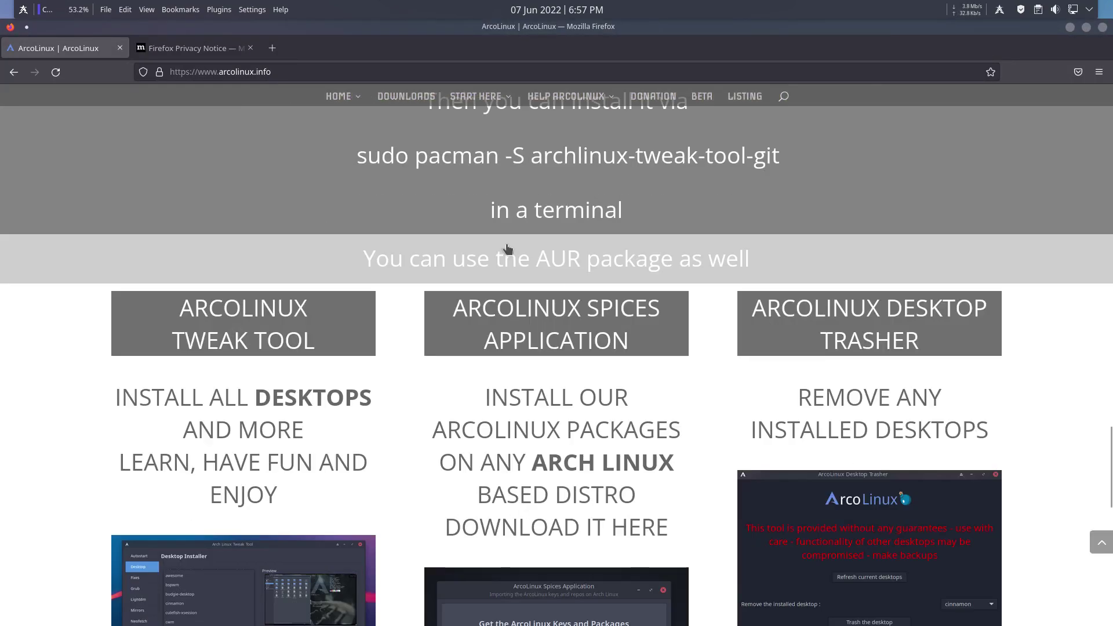
scroll(506, 248, up, 1)
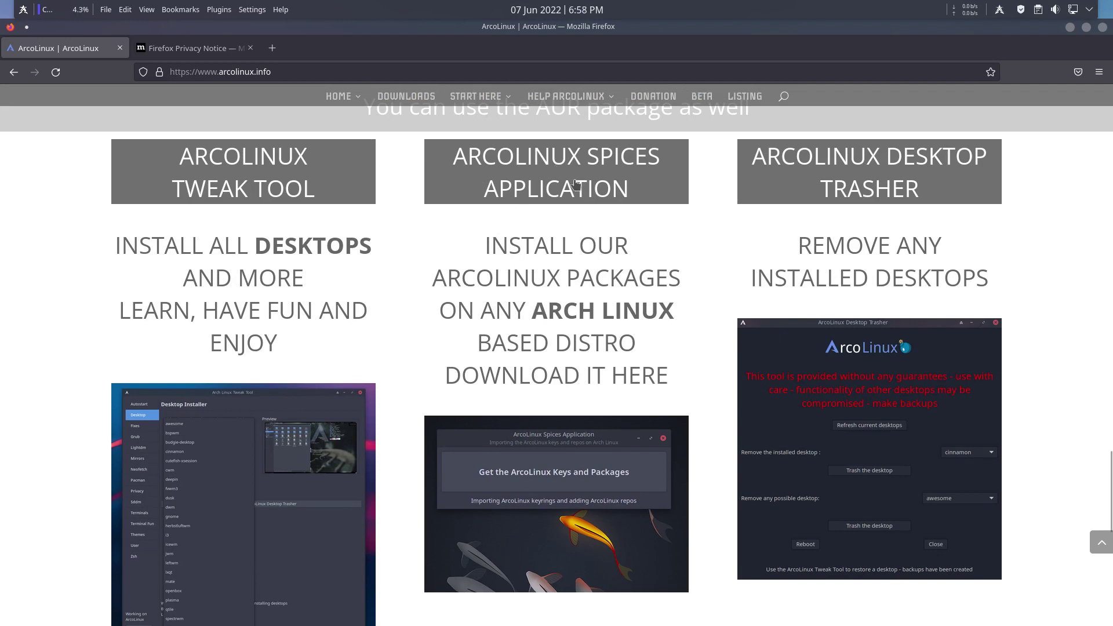
click(561, 322)
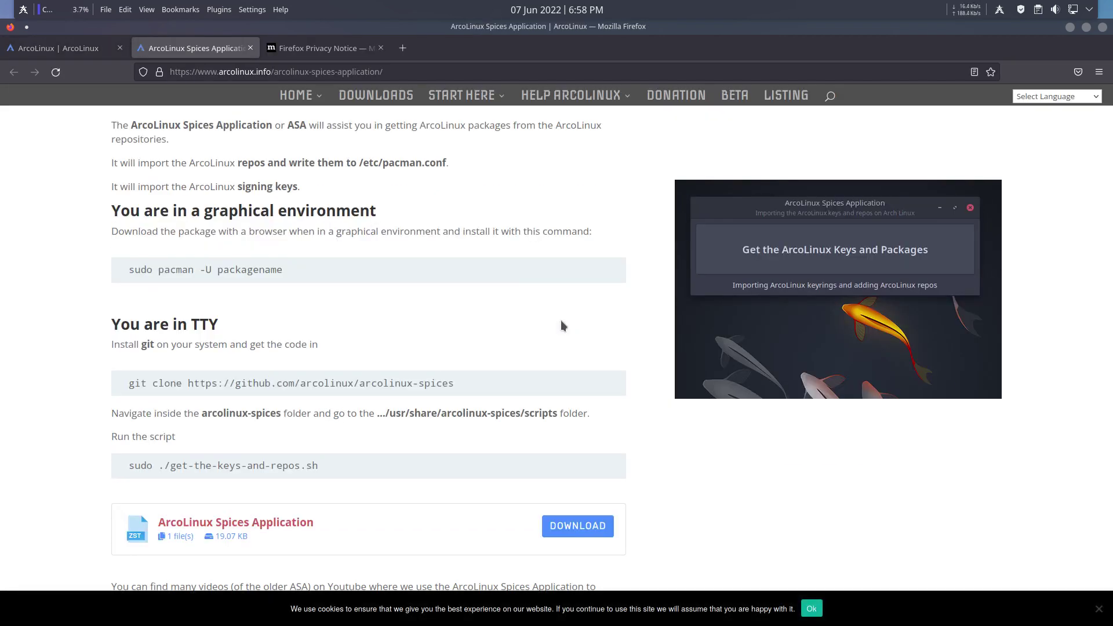
click(600, 529)
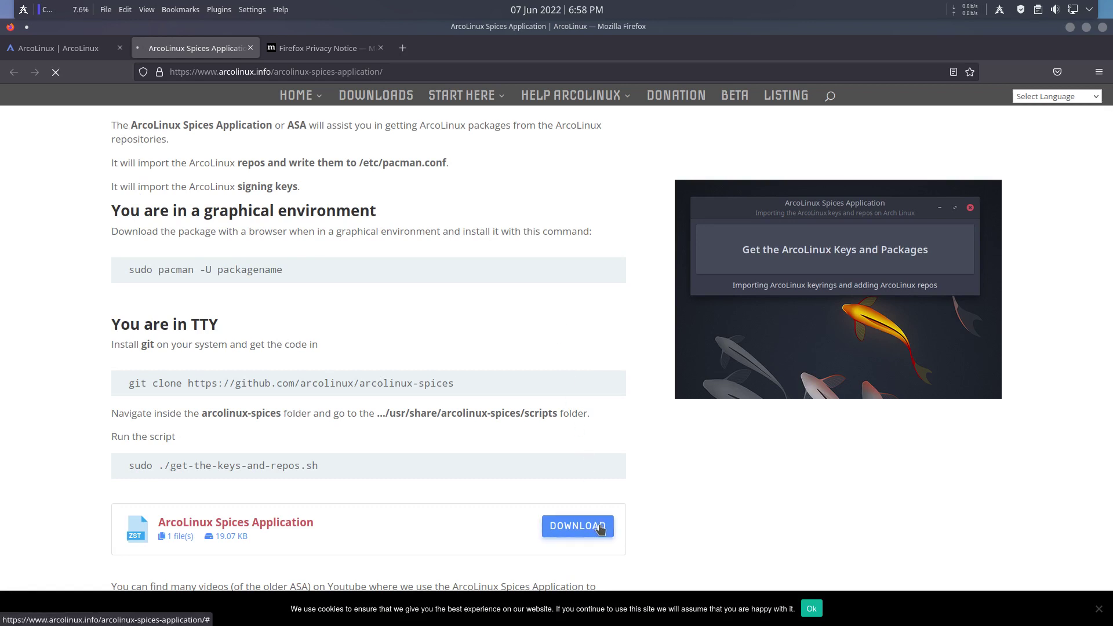
click(1070, 104)
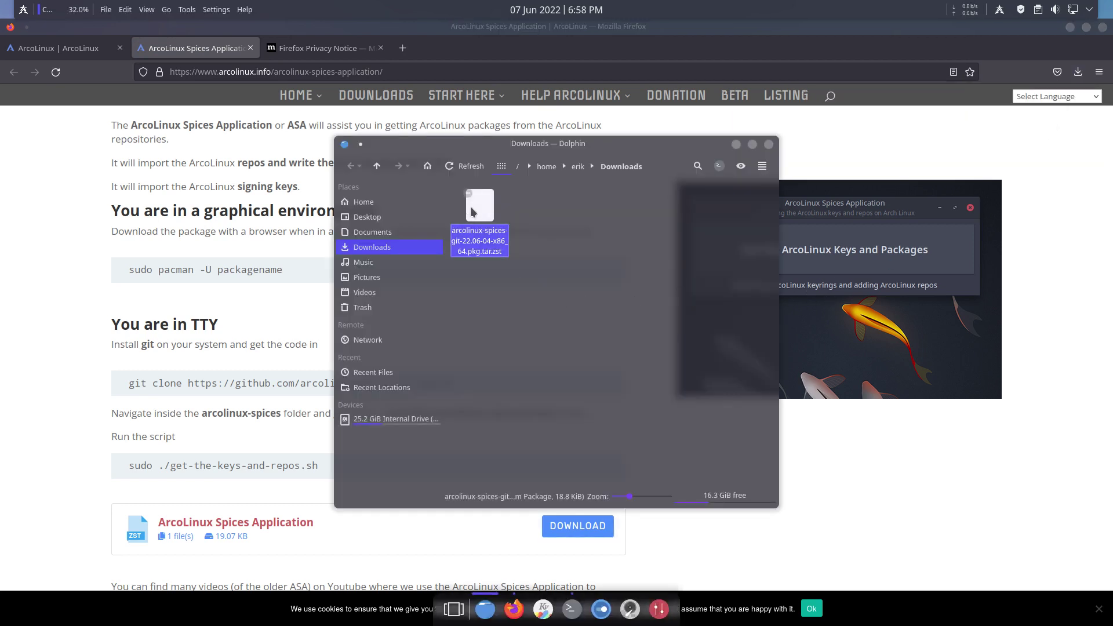
Open a terminal in the Downloads folder from Dolphin's context menu and begin a sudo pacman command.
right_click(559, 204)
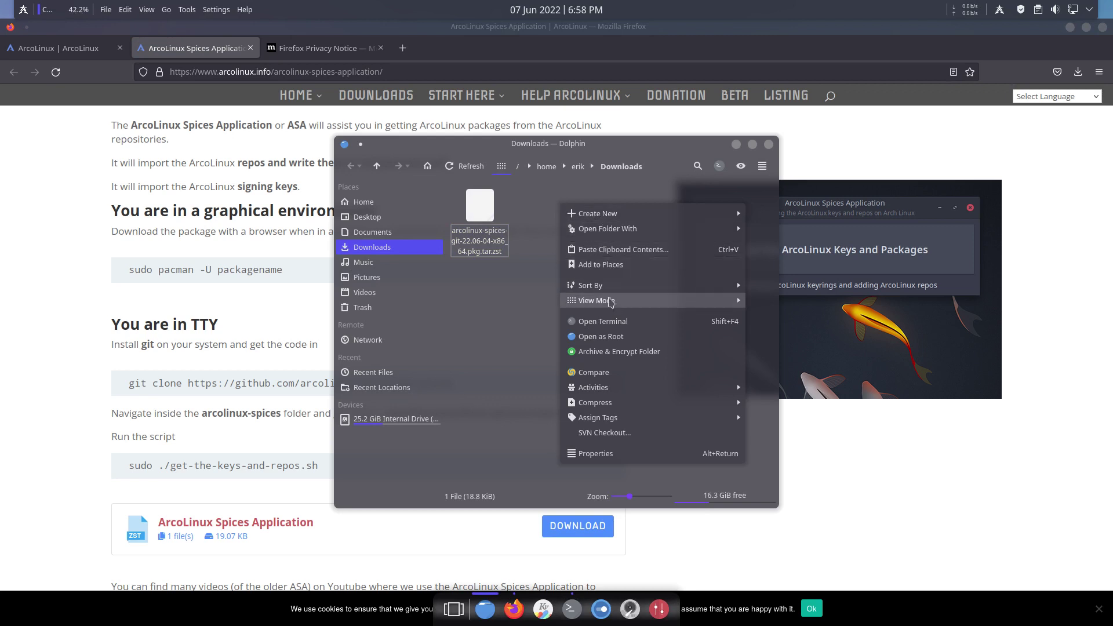
click(616, 324)
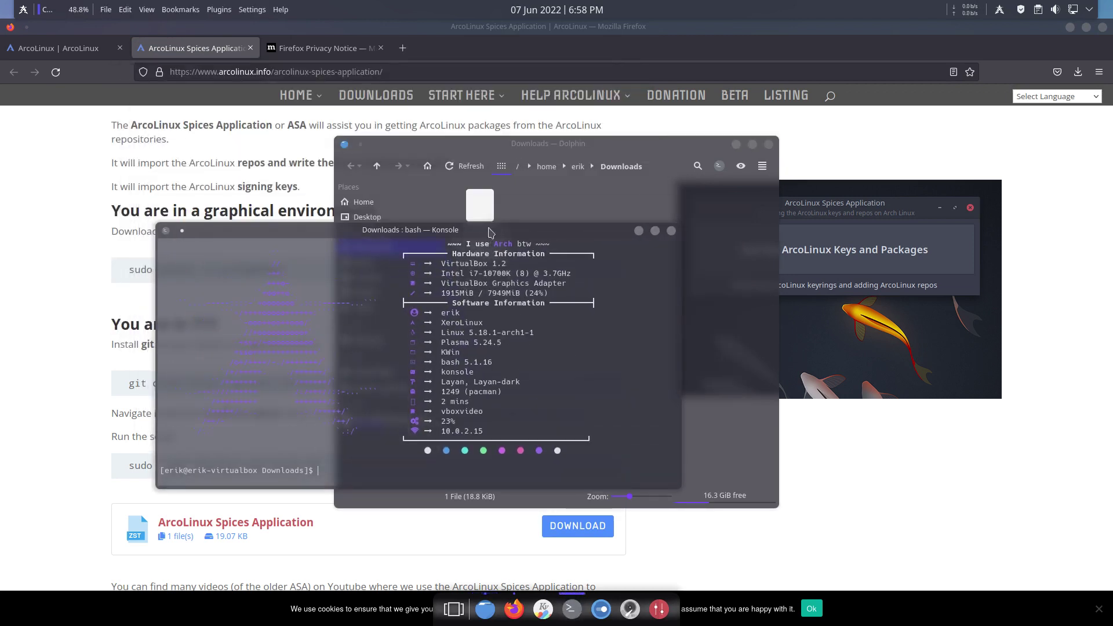
text(sudo )
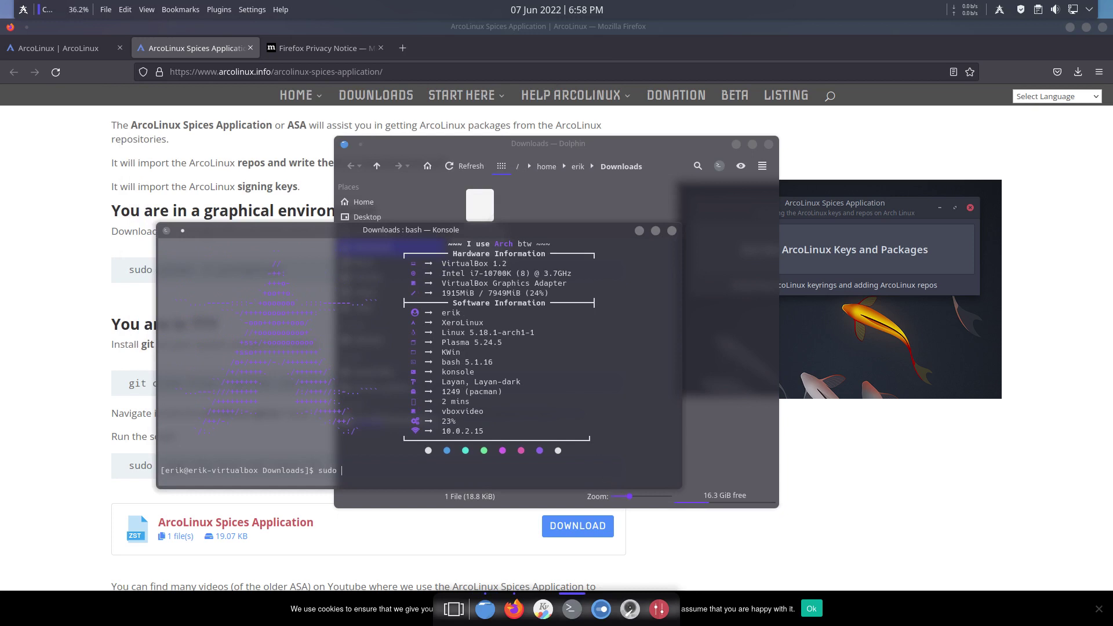
text(pacman -Y)
Enlarge the terminal and install arcolinux-spices-git-22.06-04-x86_64.pkg.tar.zst with sudo pacman -U and the password.
key(ctrl+plus)
key(ctrl+plus)
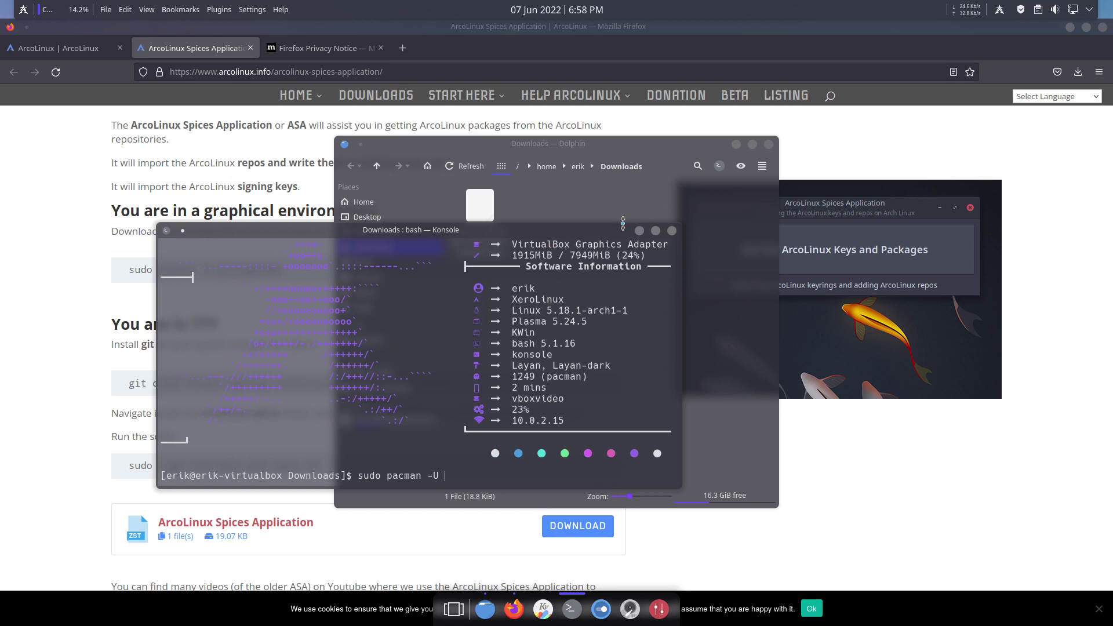
drag(624, 224, 650, 130)
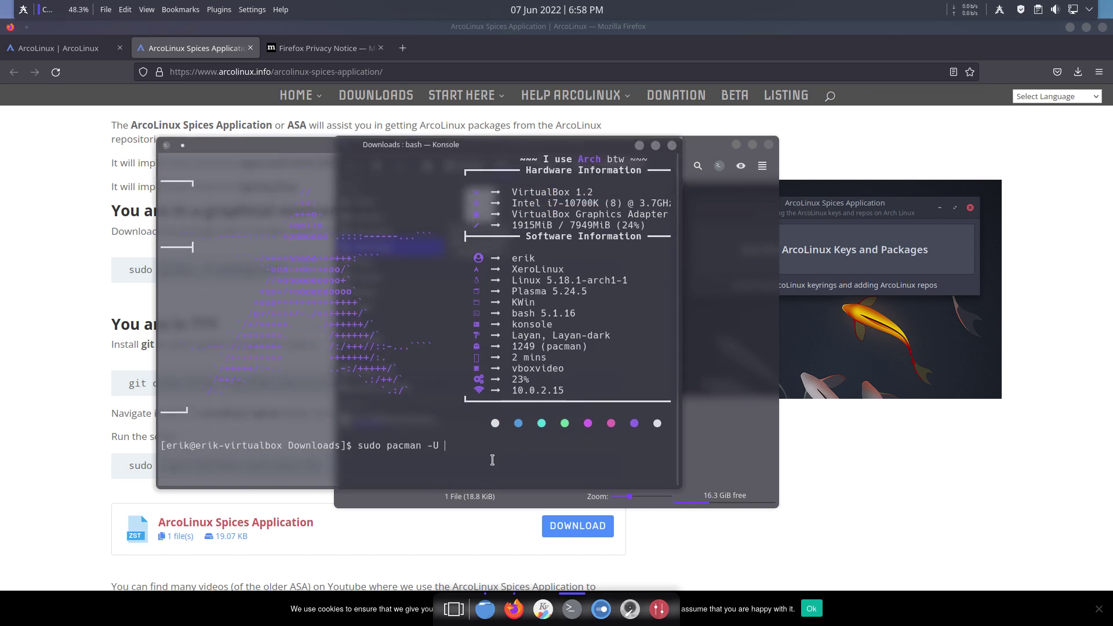
text(arcolinux-spices-git-22.06-04-x86_64.pkg.tar.zst)
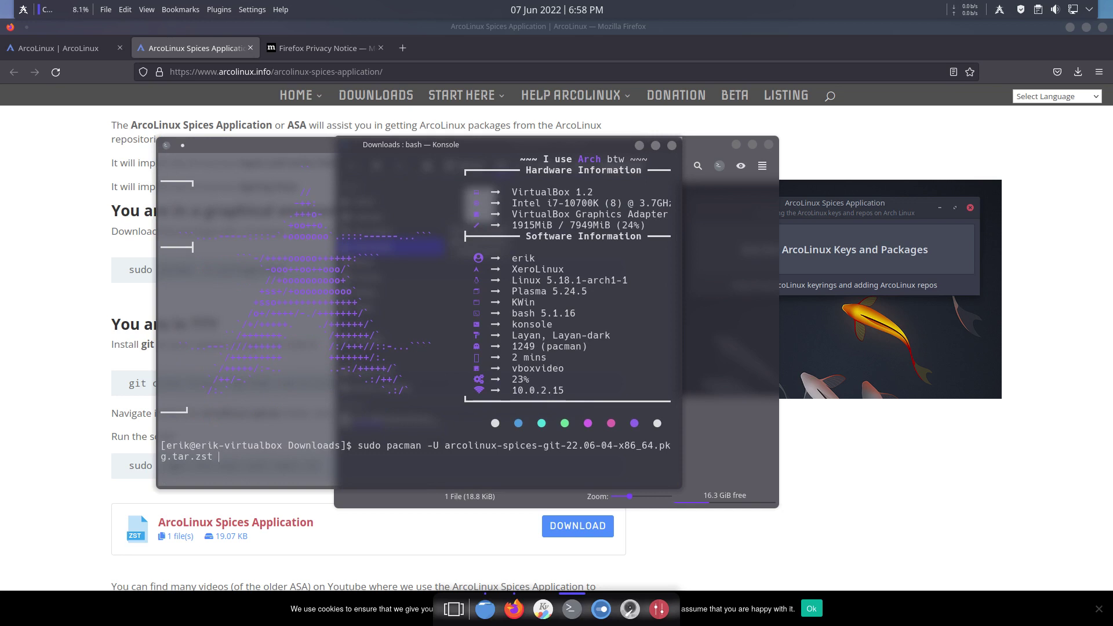
key(Return)
key(Return)
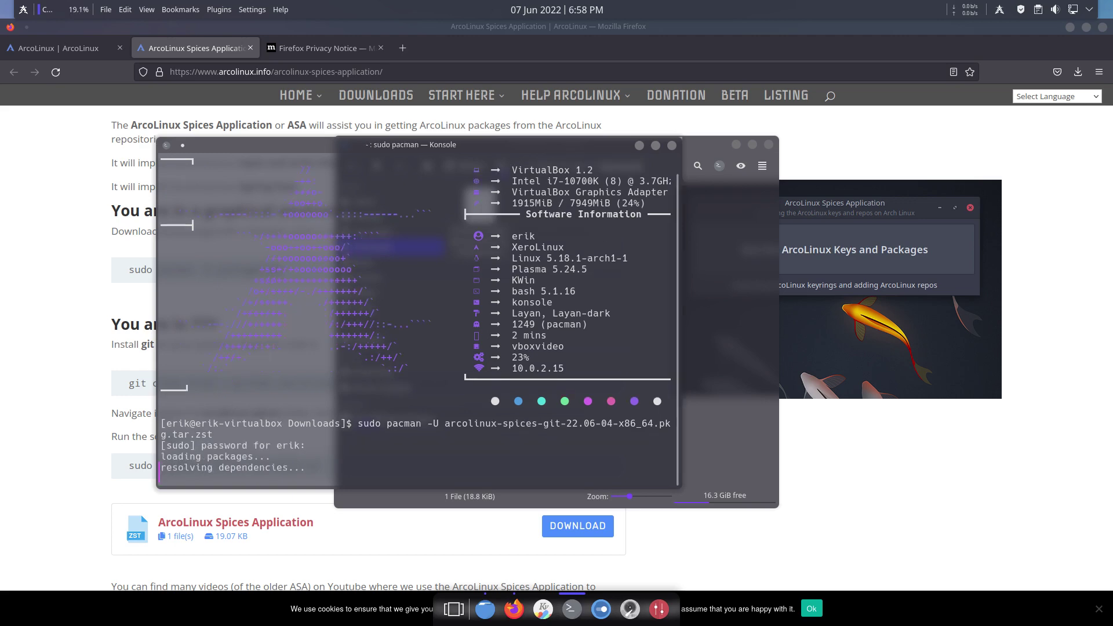
key(Return)
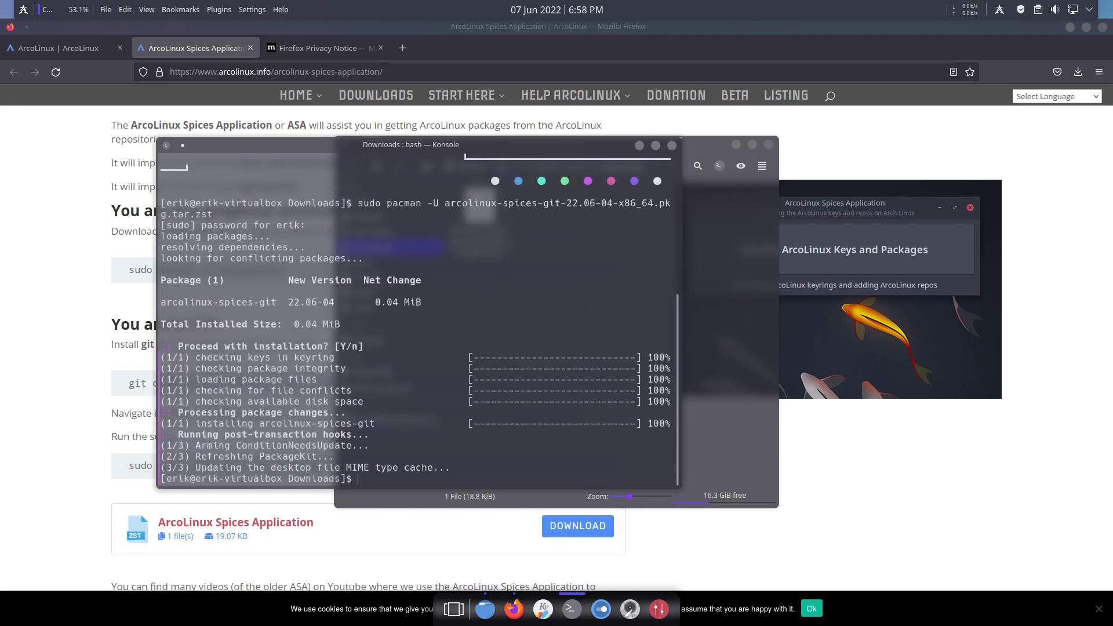
text(ac)
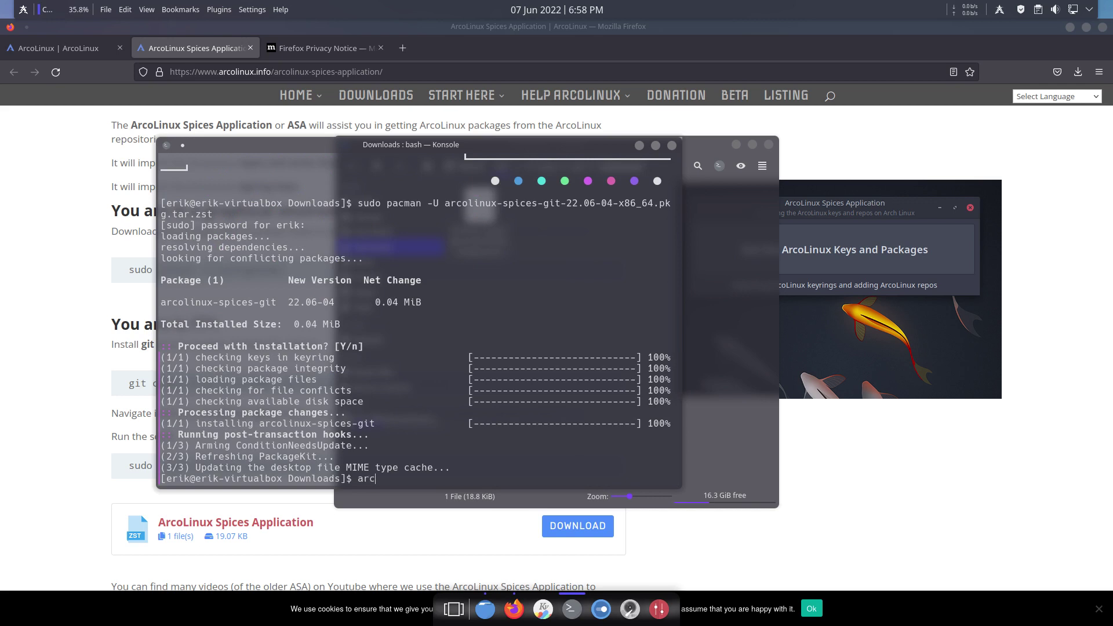
text(co)
Complete the arcolinux-spices command, remove the extra file name argument, and run it.
key(Tab)
text(a)
key(Tab)
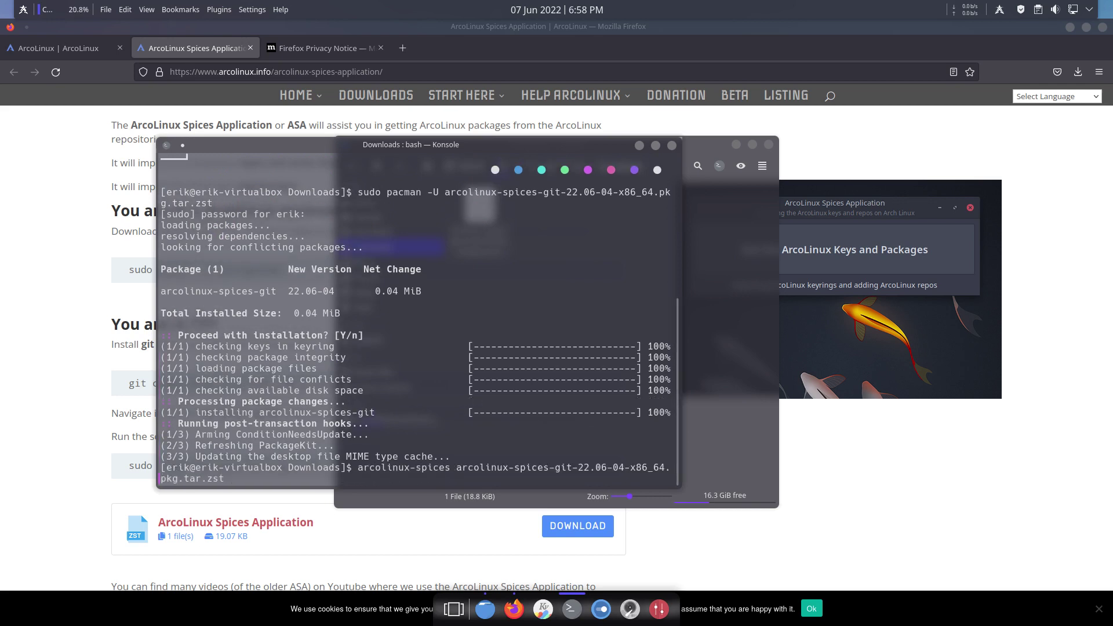
key(BackSpace)
key(BackSpace)
key(BackSpace)
key(BackSpace)
key(BackSpace)
key(BackSpace)
key(BackSpace)
key(BackSpace)
key(BackSpace)
key(BackSpace)
key(BackSpace)
key(BackSpace)
key(BackSpace)
key(BackSpace)
key(BackSpace)
key(BackSpace)
key(BackSpace)
key(BackSpace)
key(BackSpace)
key(BackSpace)
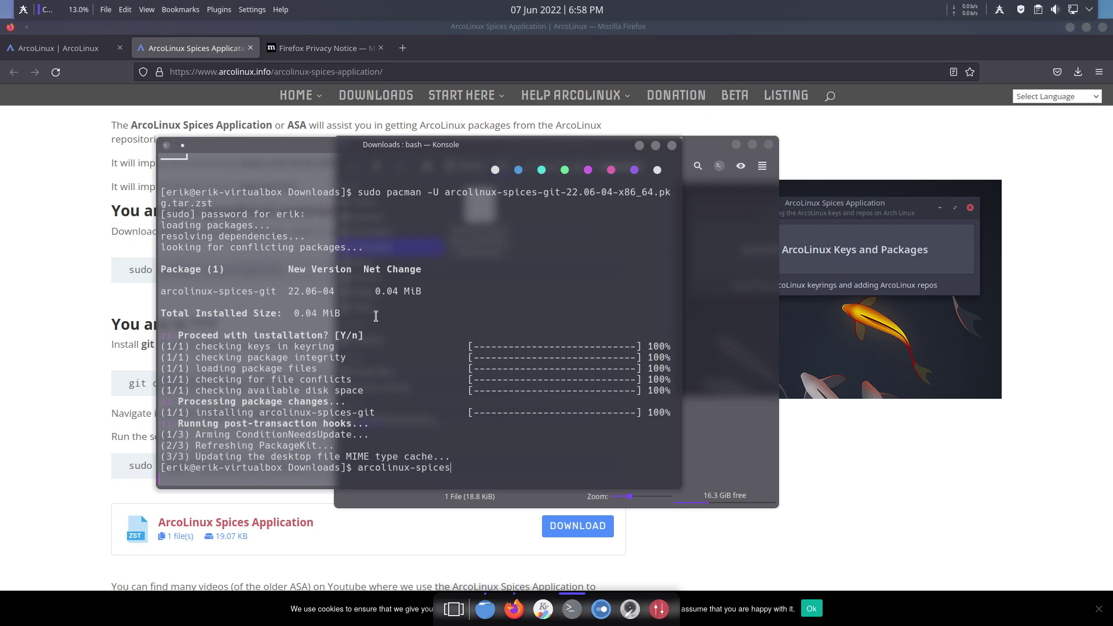
click(22, 11)
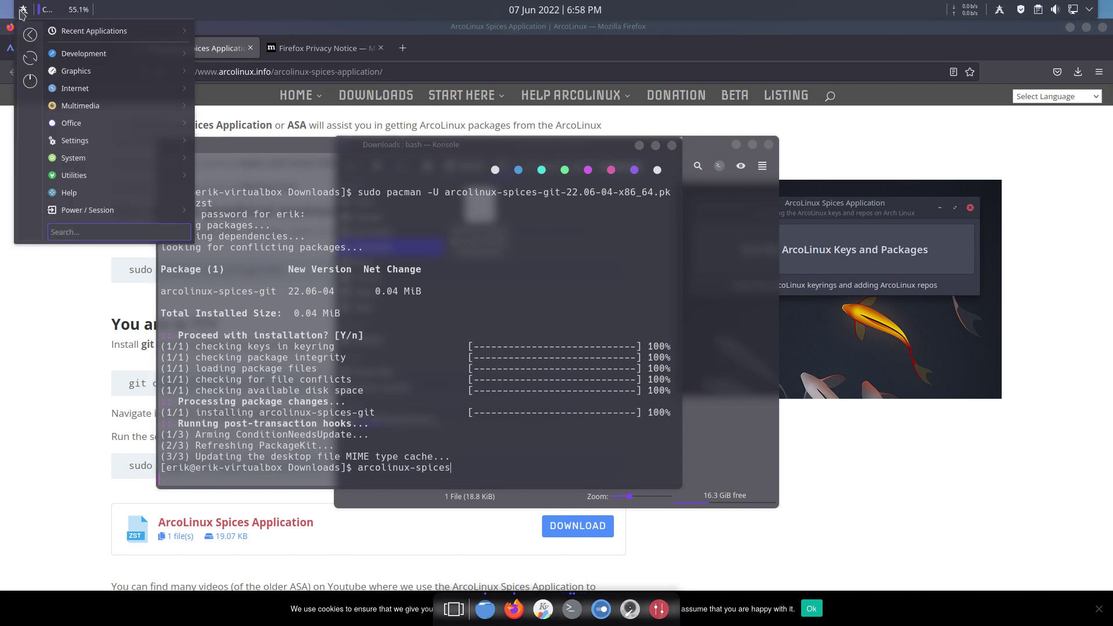
mouse_move(85, 57)
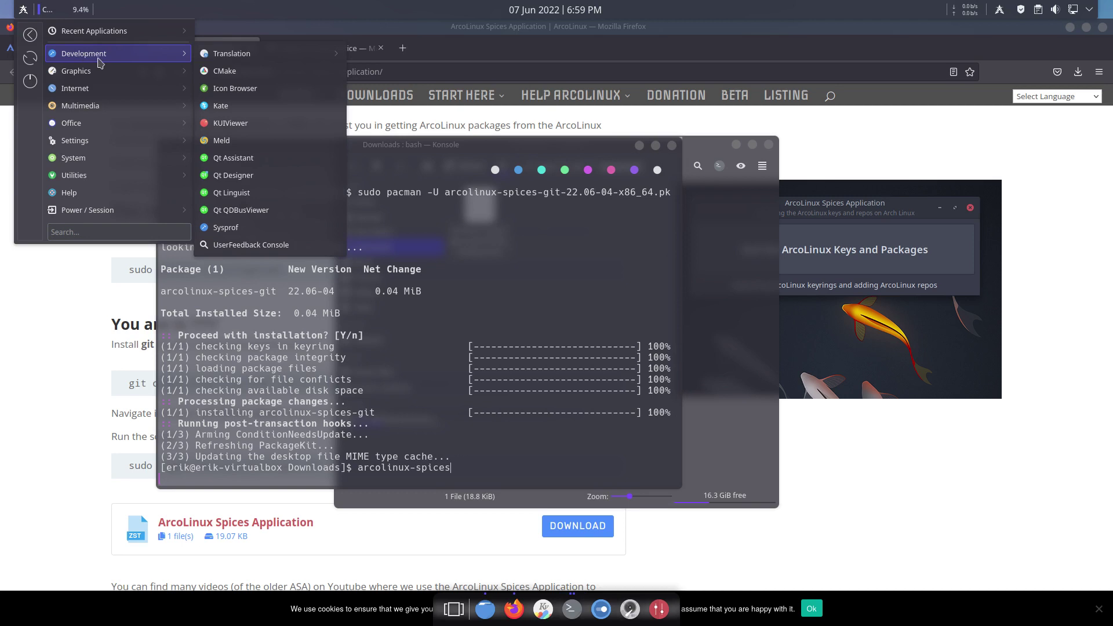
mouse_move(111, 76)
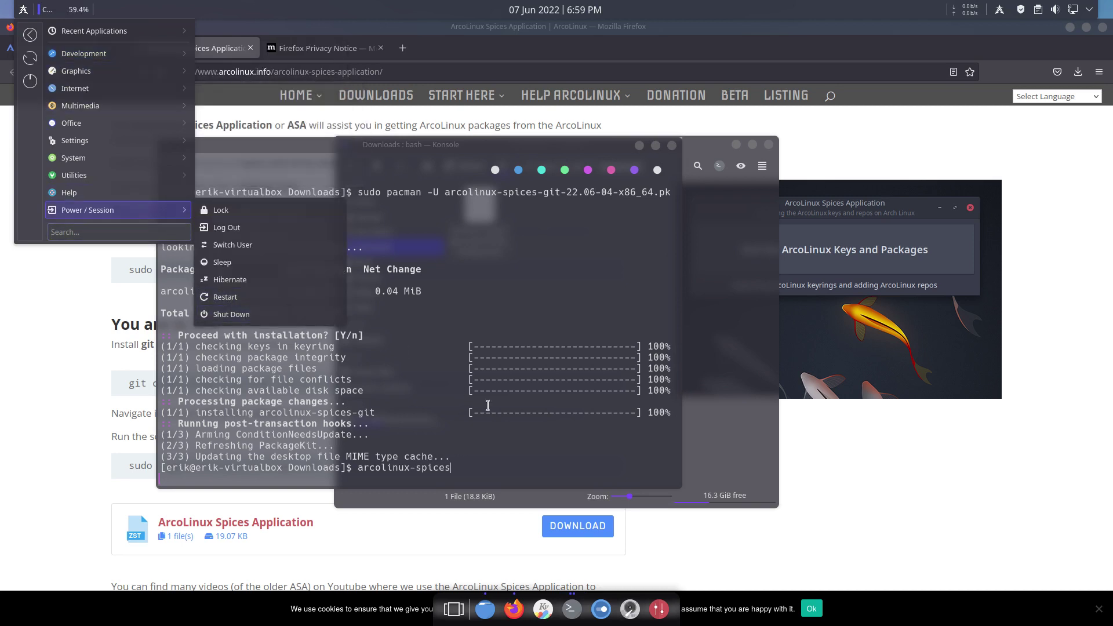
click(488, 405)
key(Return)
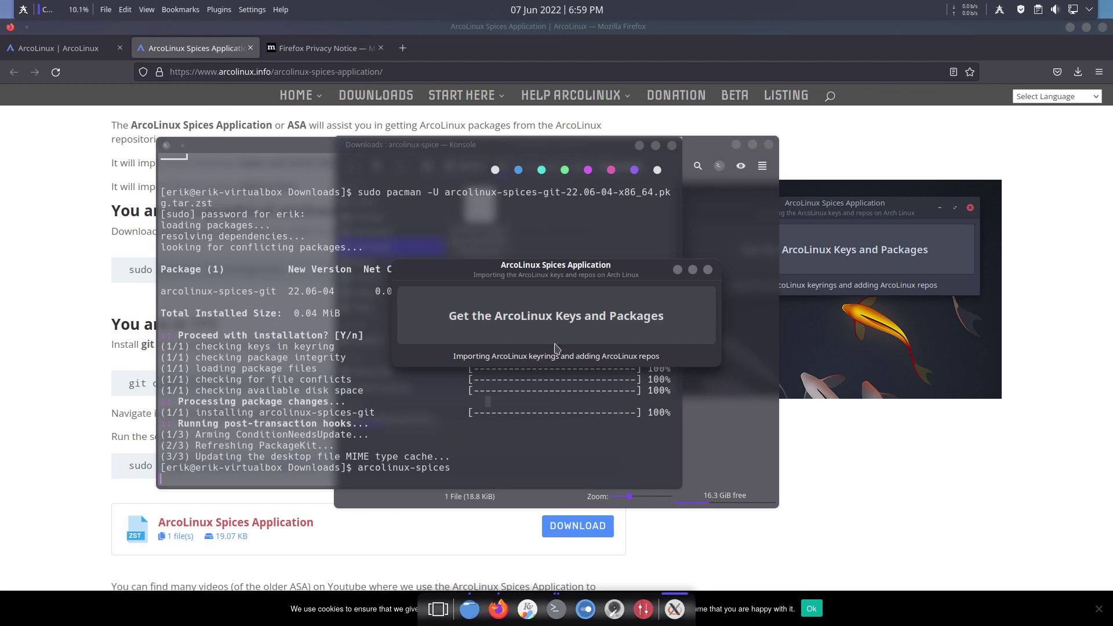
Get the ArcoLinux keys and packages, authenticate with the account password, and close the app when DONE.
click(604, 321)
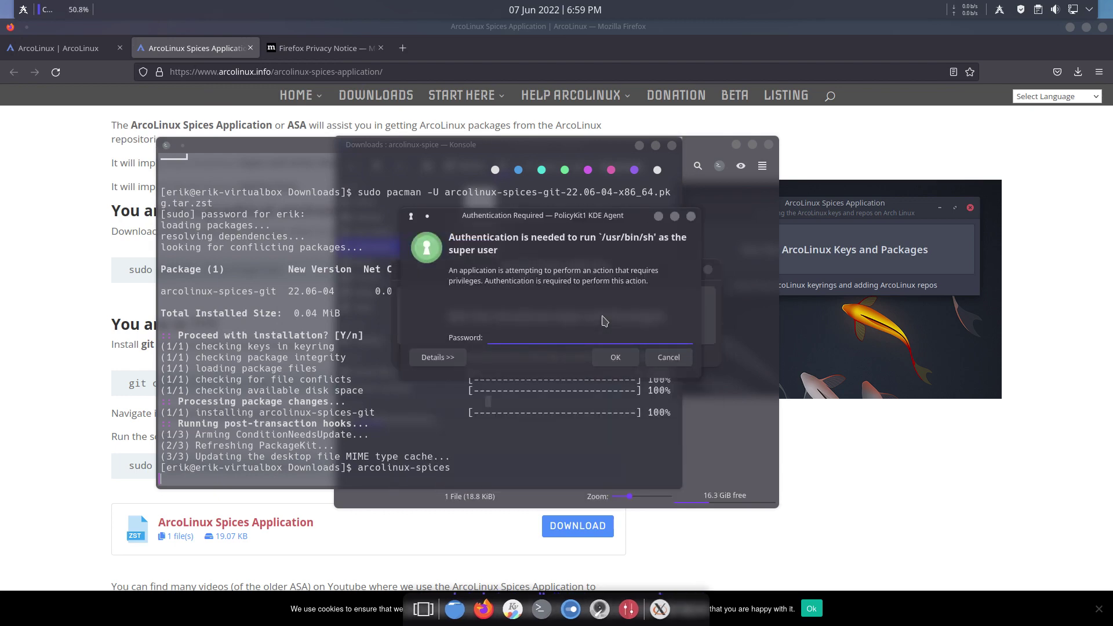
text(•••)
key(Return)
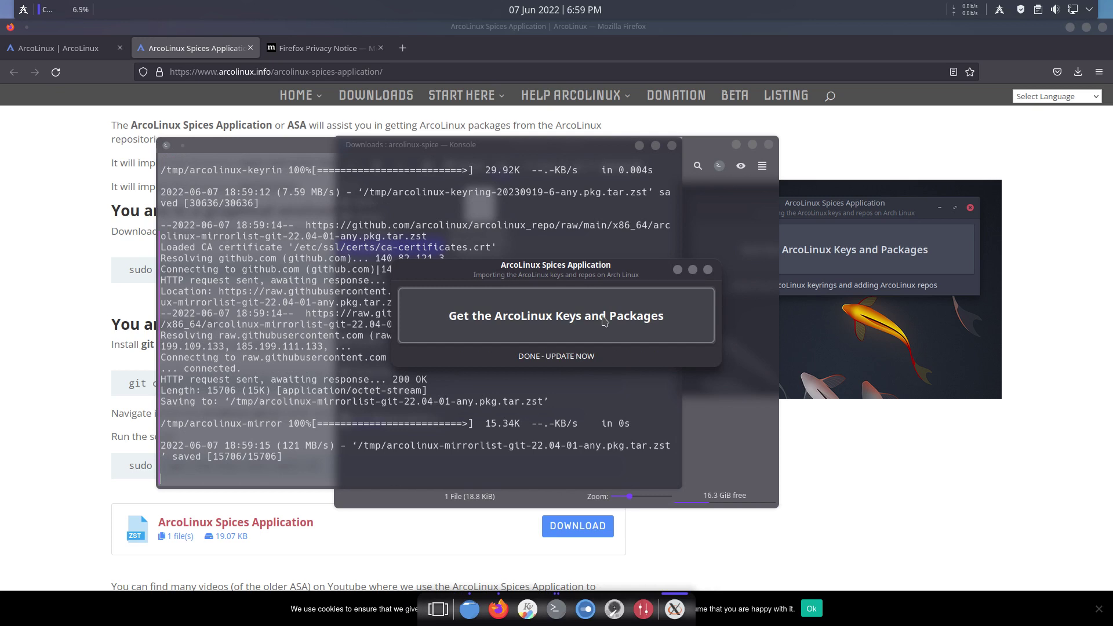
click(708, 270)
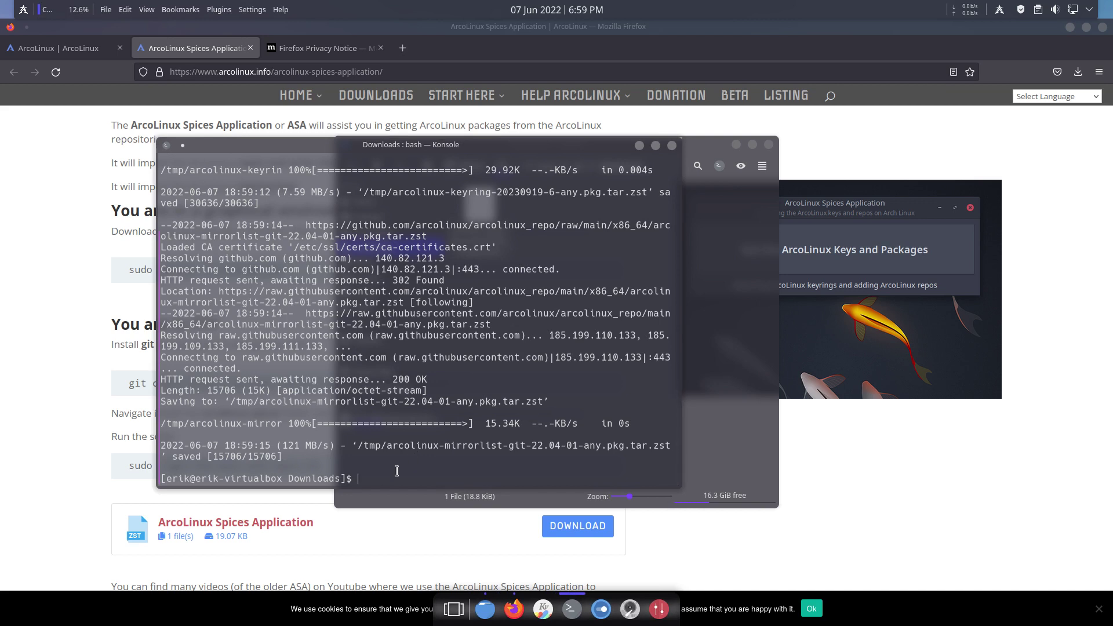
text(sudo pacman -Syyu)
key(Return)
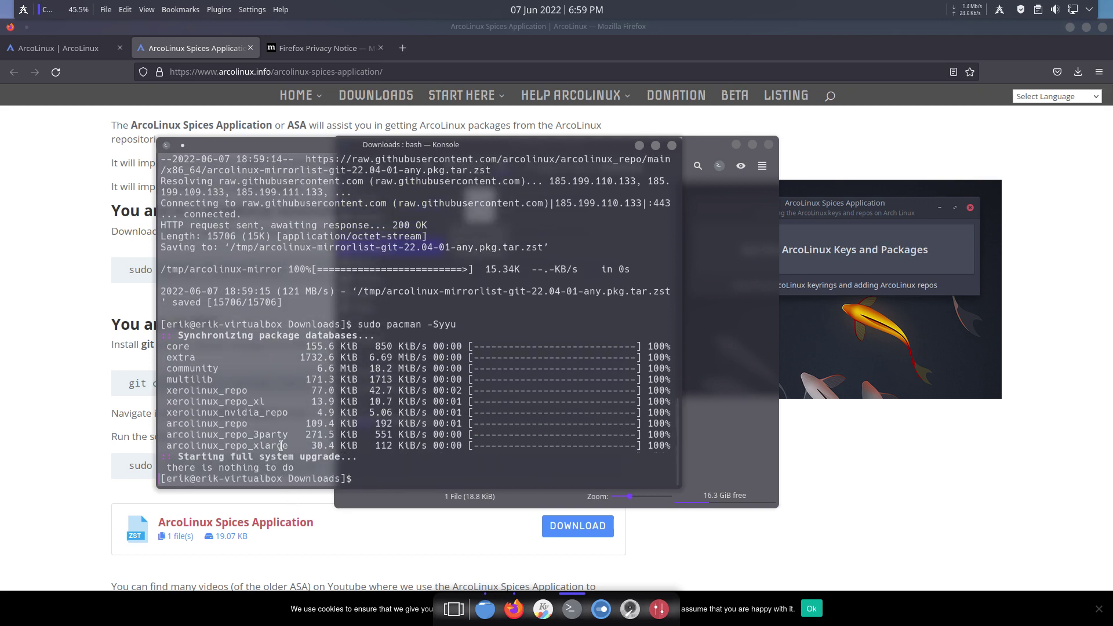
drag(288, 448, 164, 427)
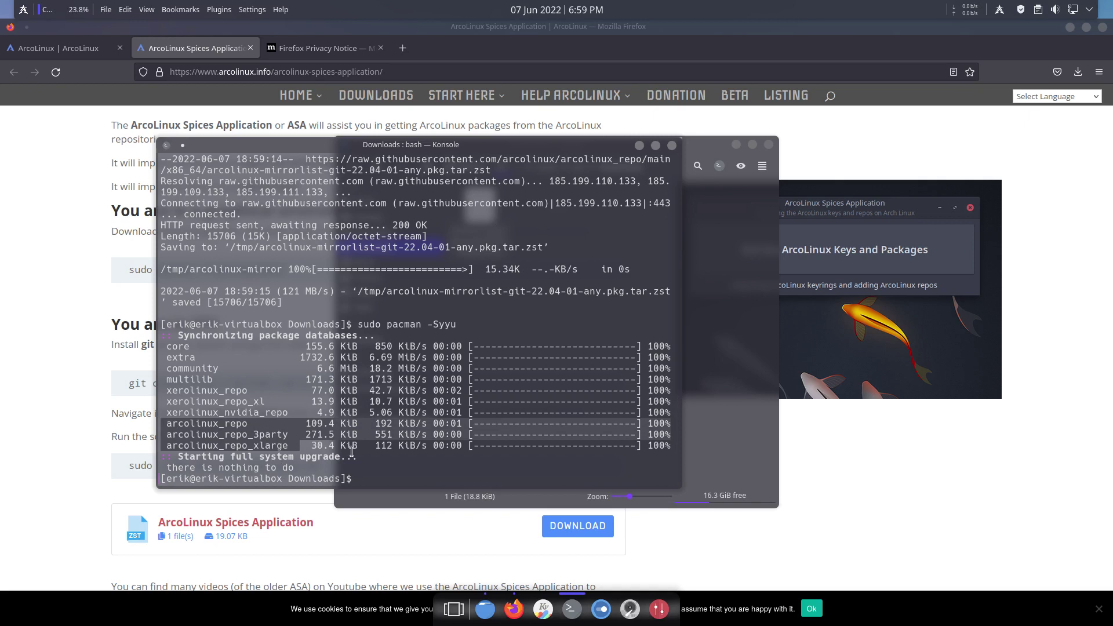
drag(302, 411, 162, 392)
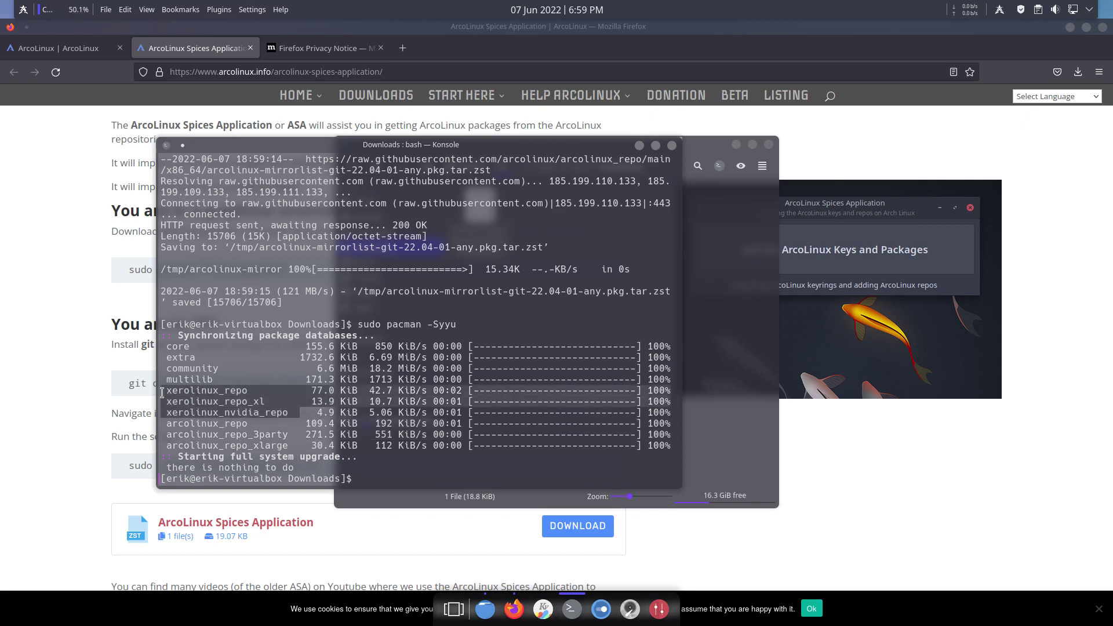
drag(287, 447, 191, 425)
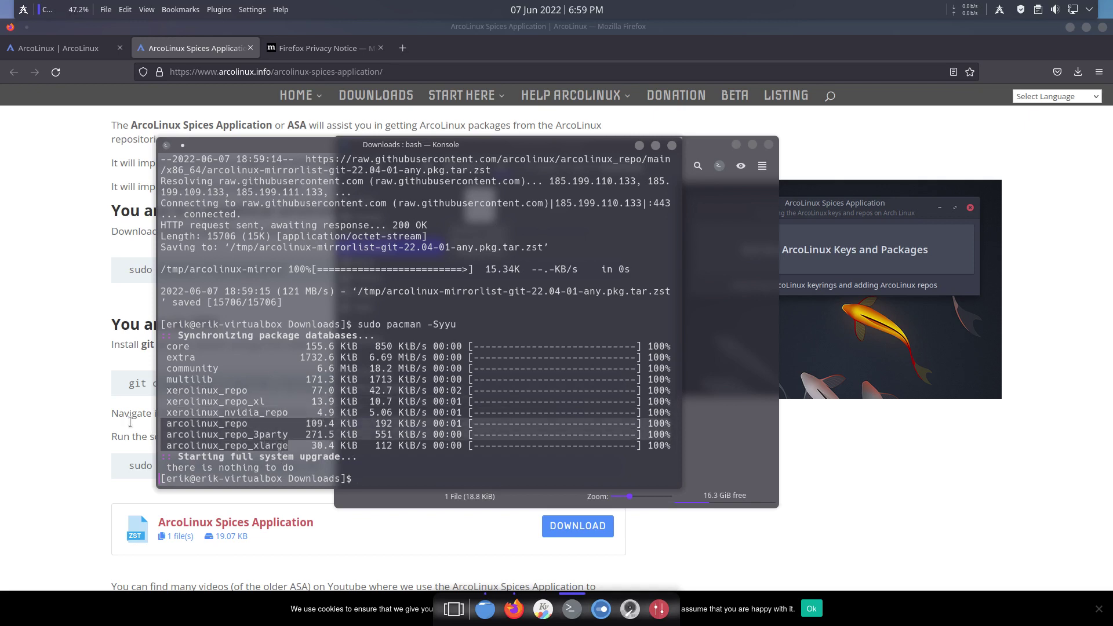
click(225, 400)
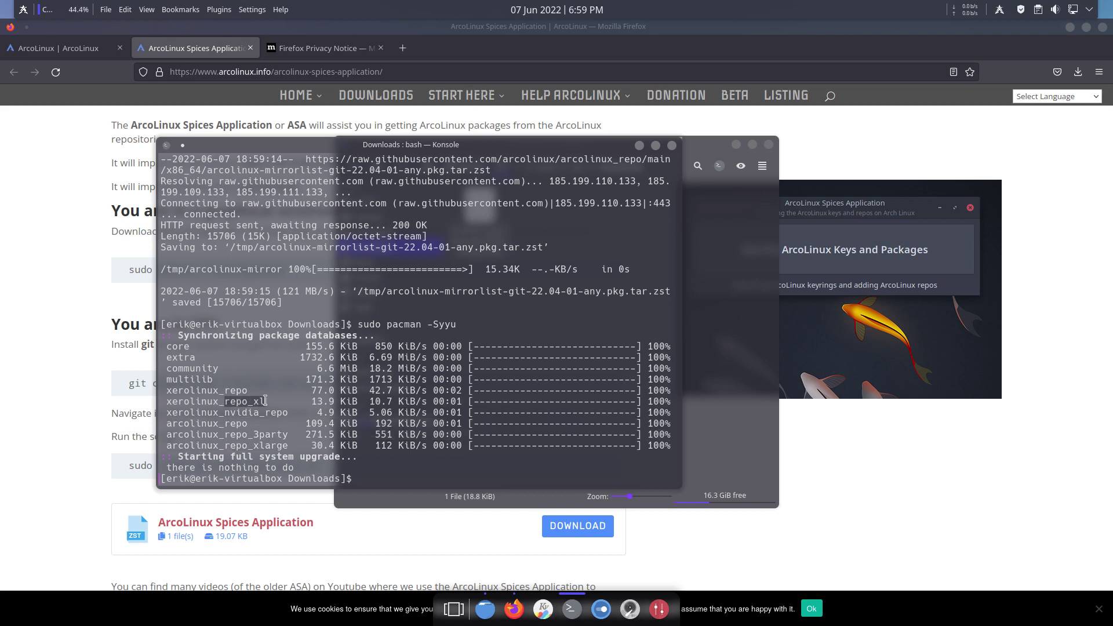
drag(229, 444, 289, 445)
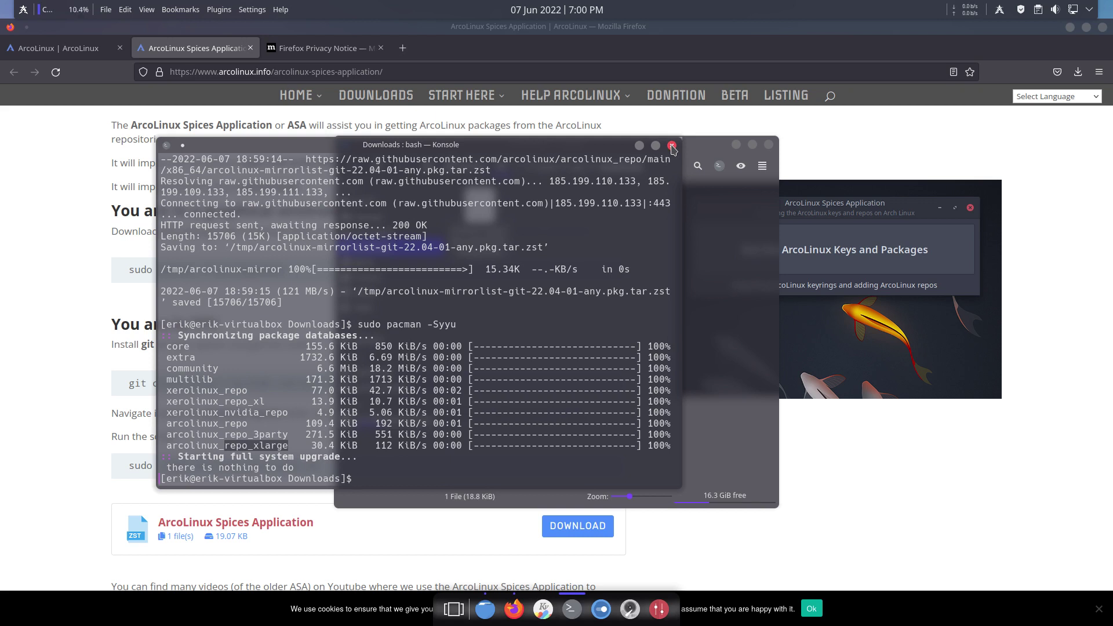
drag(307, 445, 160, 392)
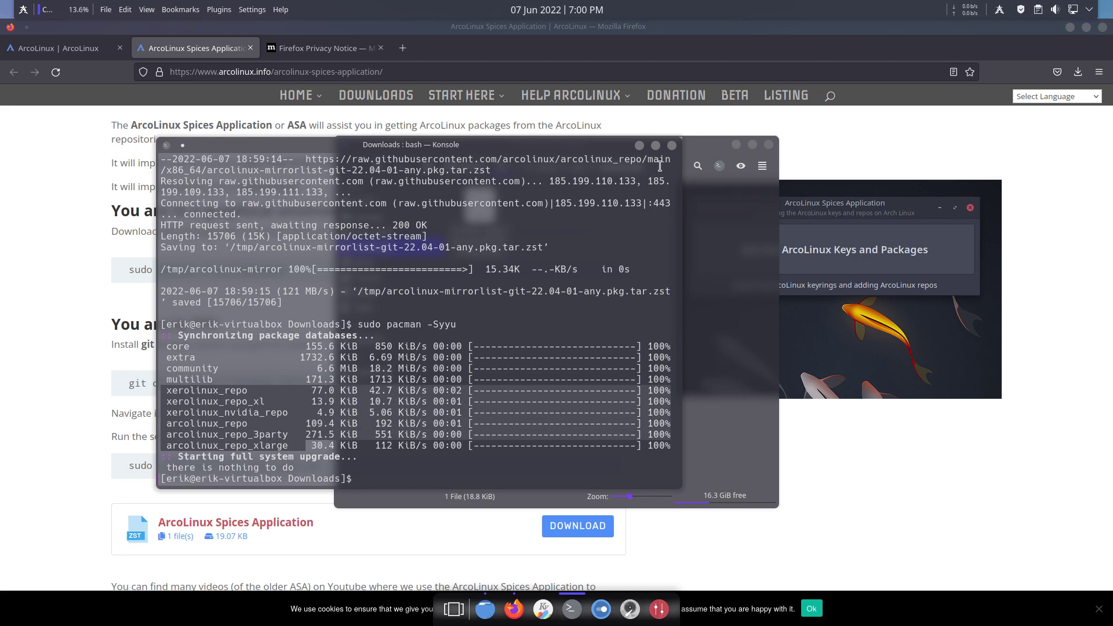
Minimize Firefox, close the second Konsole and Dolphin, and move Konsole toward the upper left.
click(1070, 28)
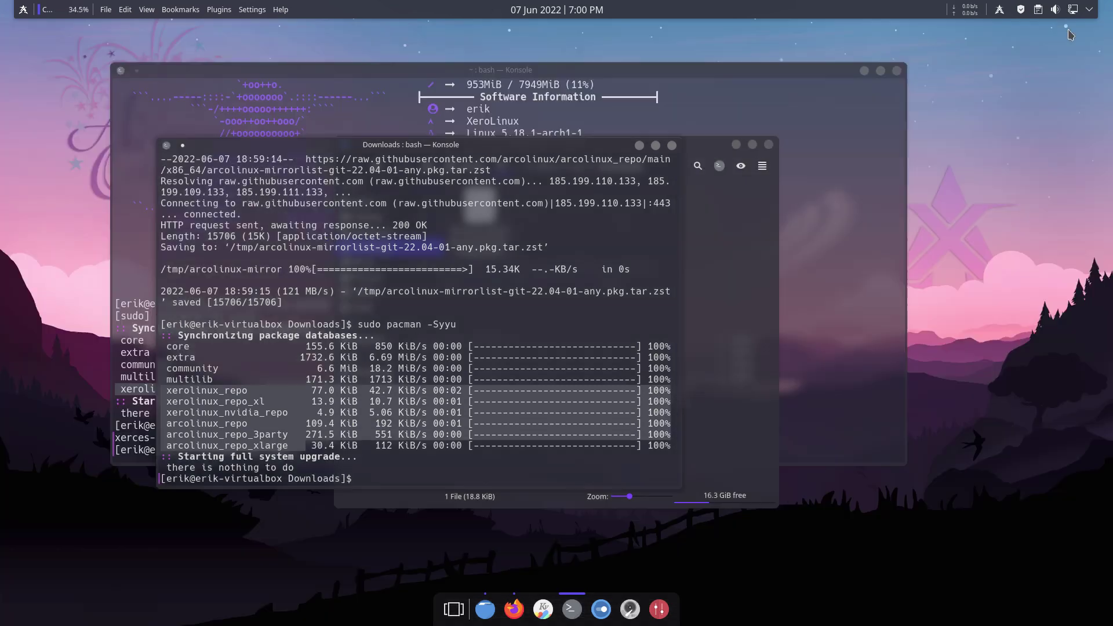
click(896, 70)
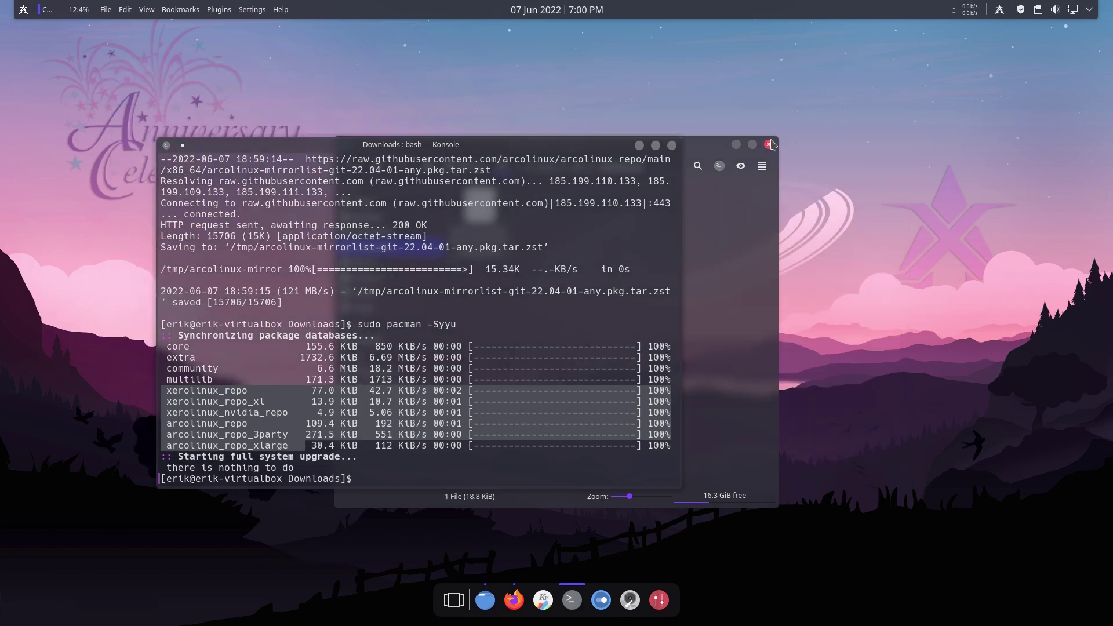
click(769, 145)
drag(505, 152, 379, 55)
Install archlinux-tweak-tool-git with sudo pacman -S, confirming the package installation.
text(sudo pacm)
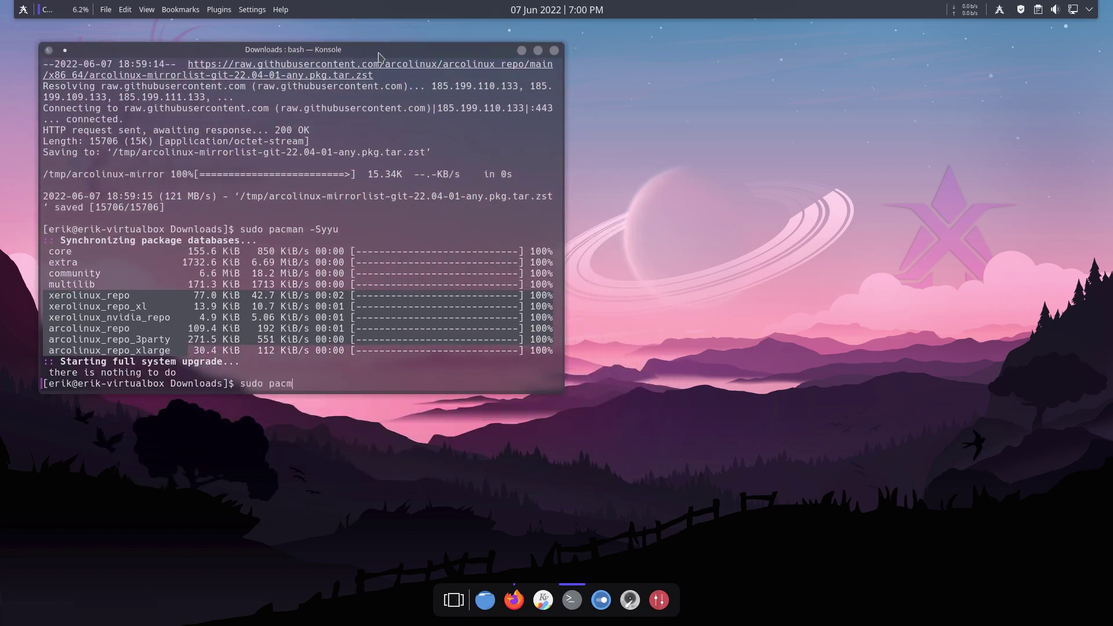
text(an -S archlinux-tw)
key(Tab)
text(git)
key(Return)
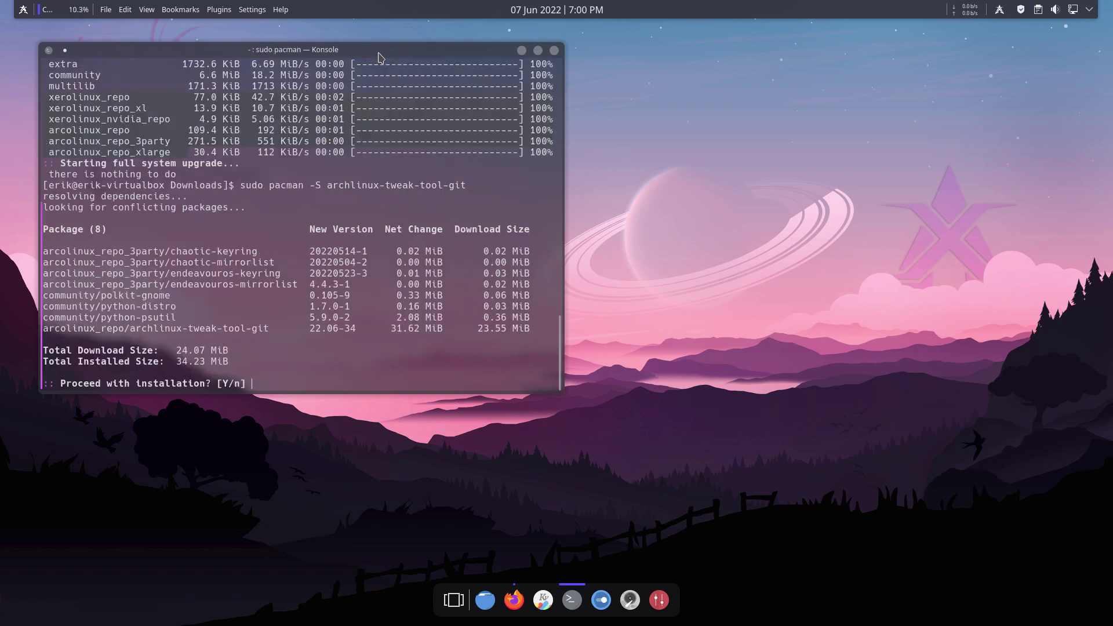
key(Return)
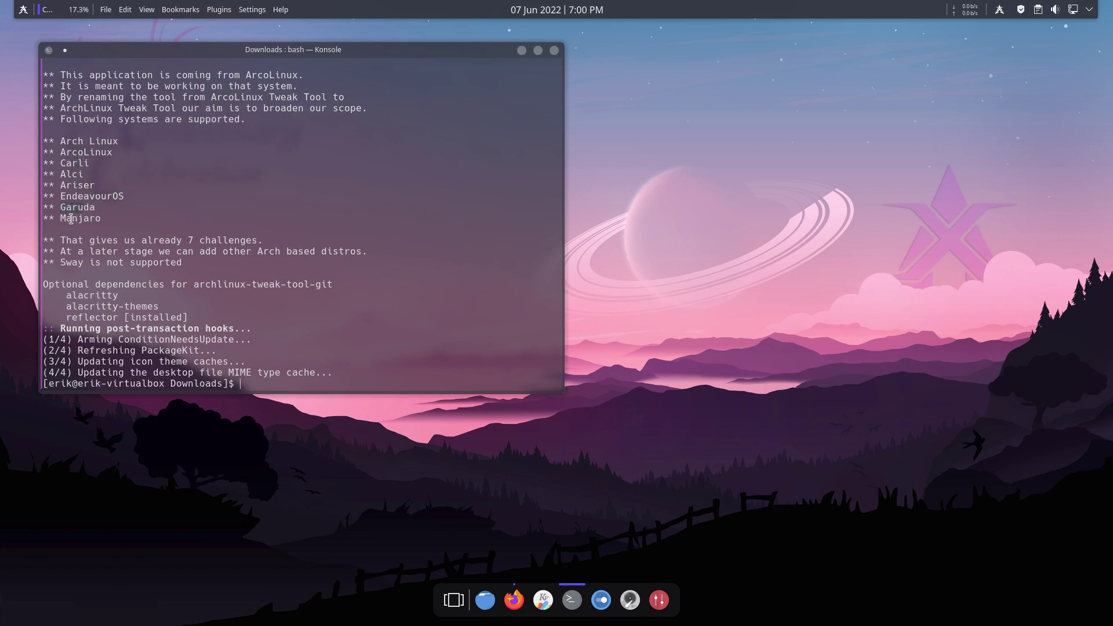
Launch archlinux-tweak-tool from Konsole and authorise it with the administrator password.
triple_click(102, 219)
click(294, 263)
text(archl)
key(Tab)
key(Return)
text(****)
key(Return)
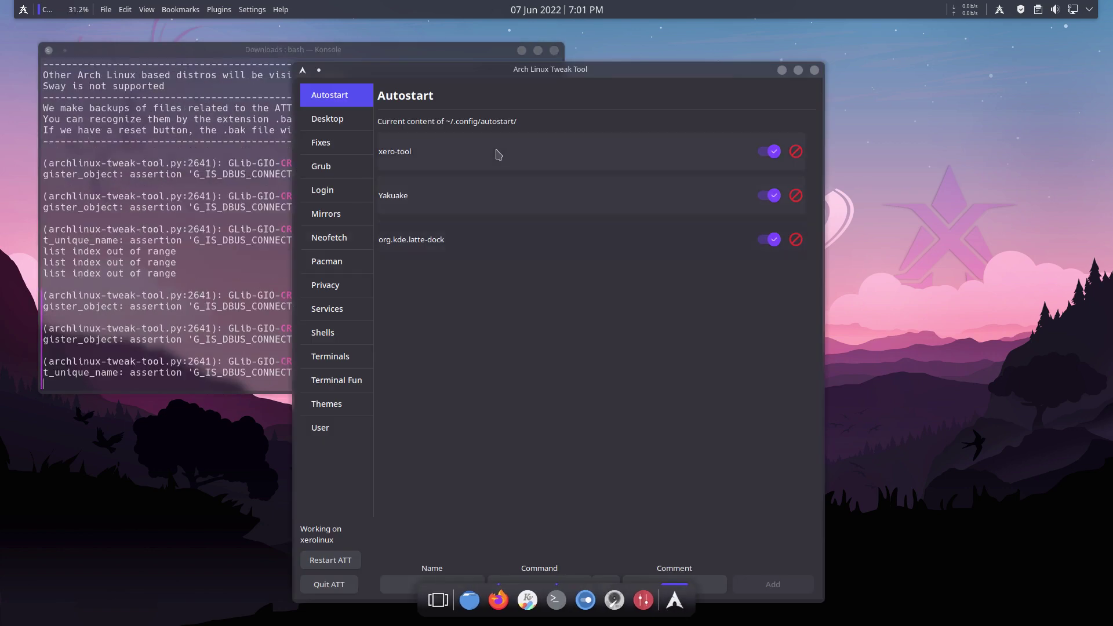
Position the Arch Linux Tweak Tool window to the upper right beside the terminal.
drag(610, 69, 786, 43)
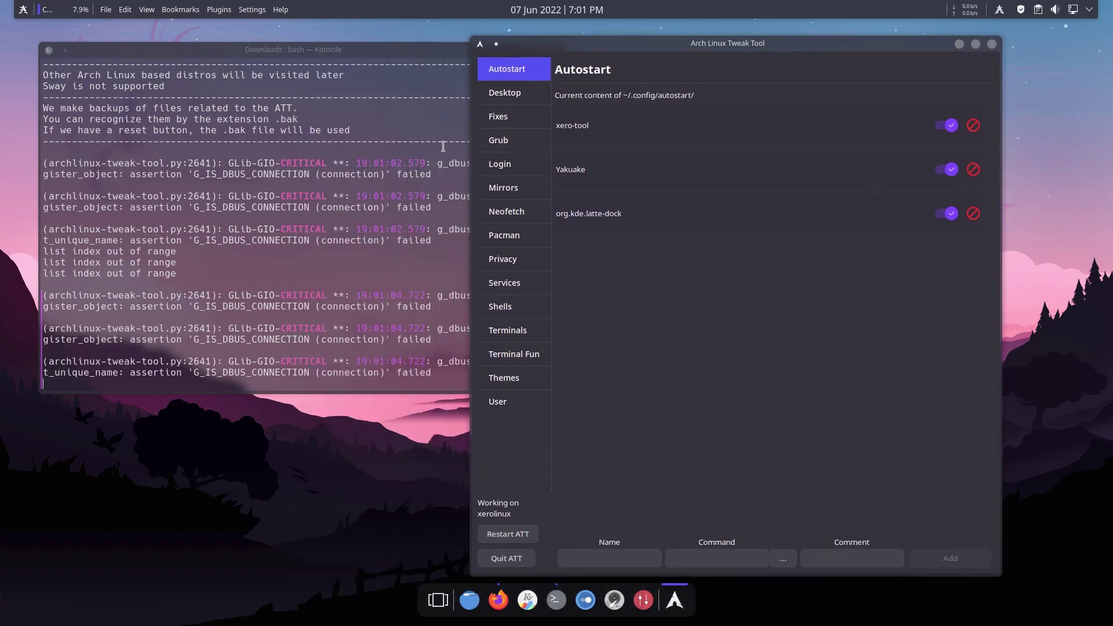
click(435, 144)
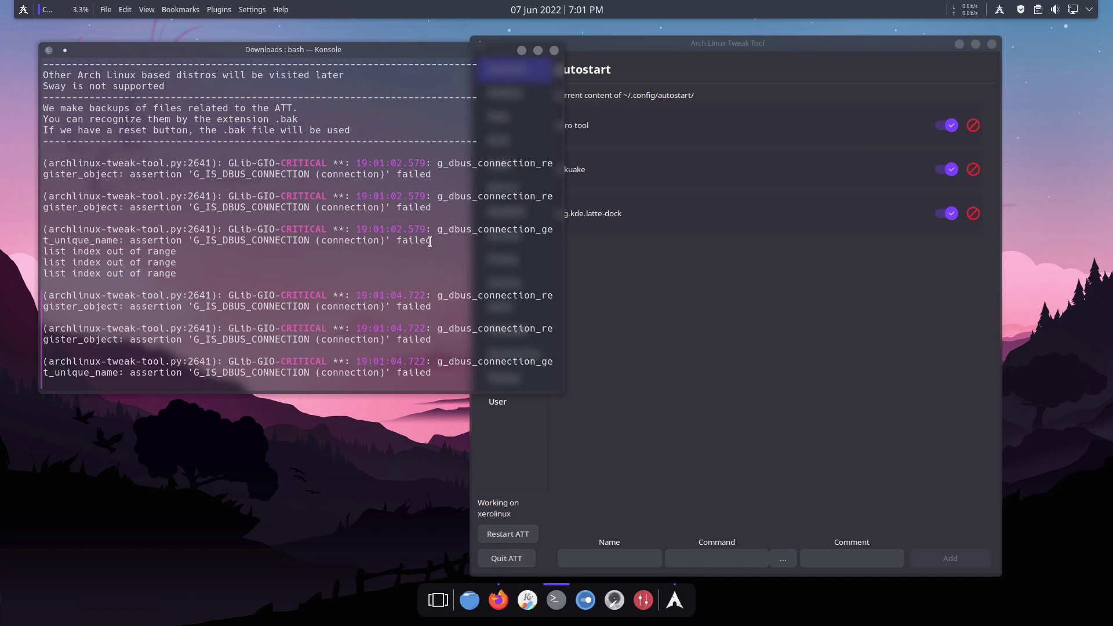
click(756, 348)
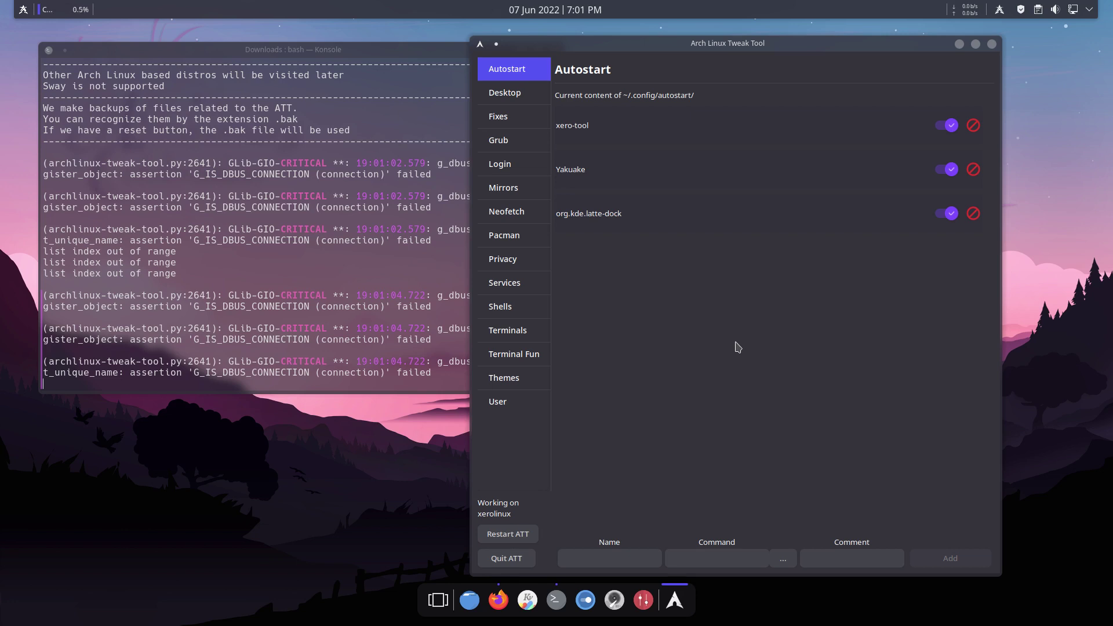
drag(710, 45, 651, 43)
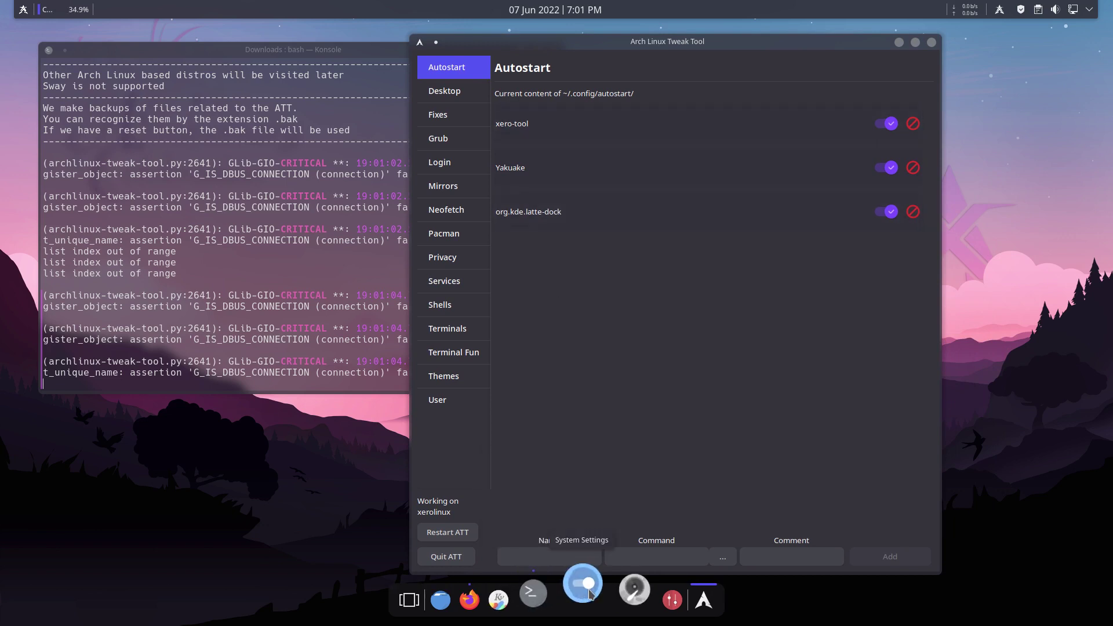
Browse Home > .config > autostart in Dolphin to view the .desktop files, then close Dolphin.
click(473, 597)
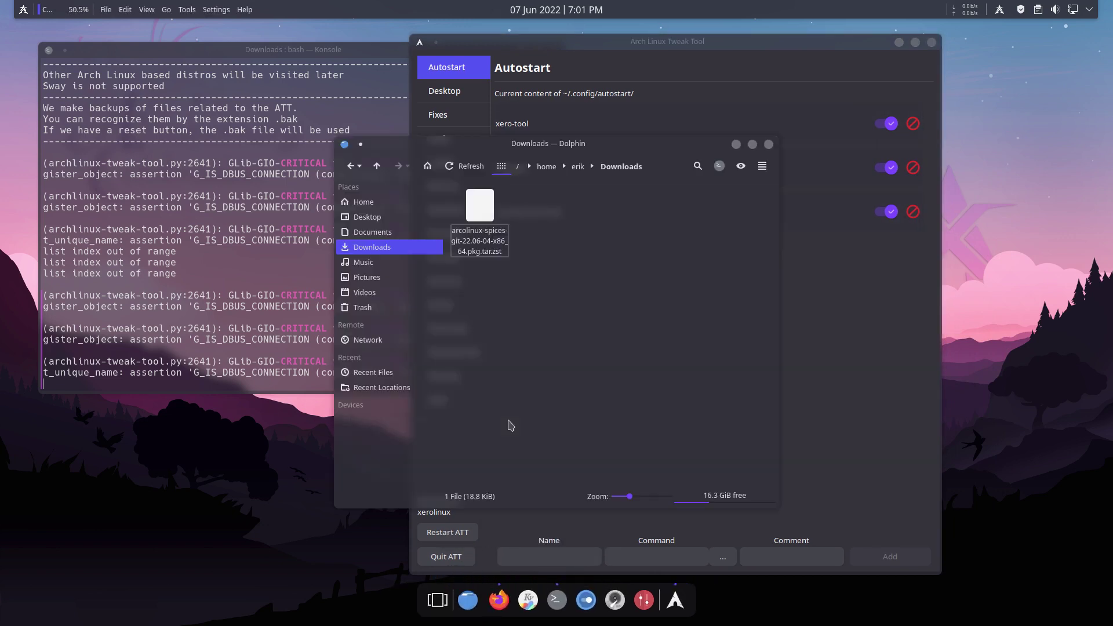
click(364, 203)
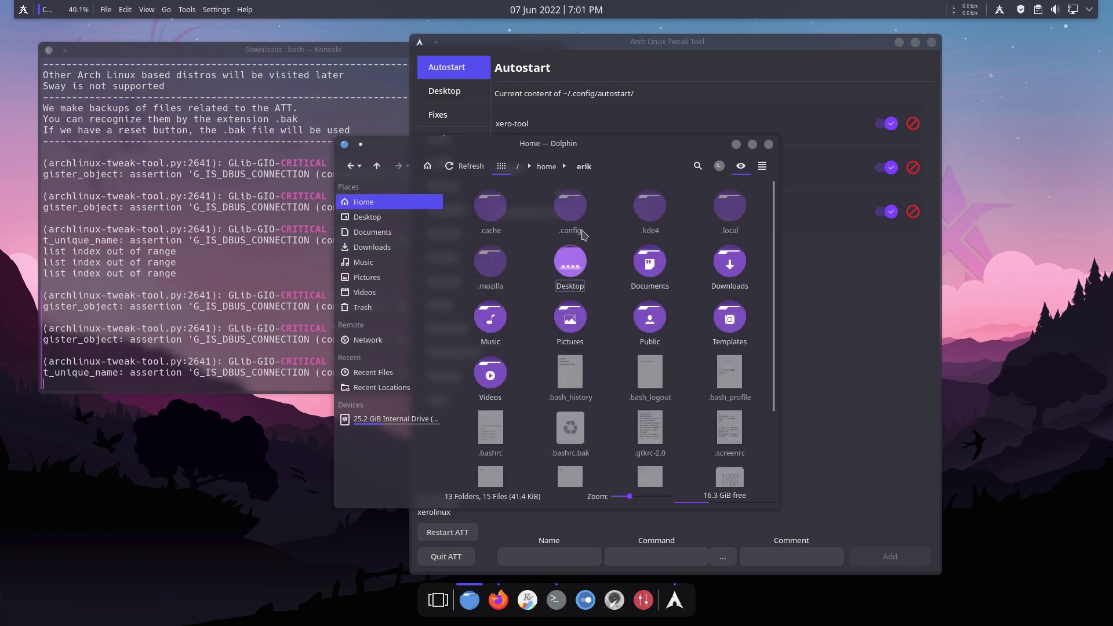
click(572, 215)
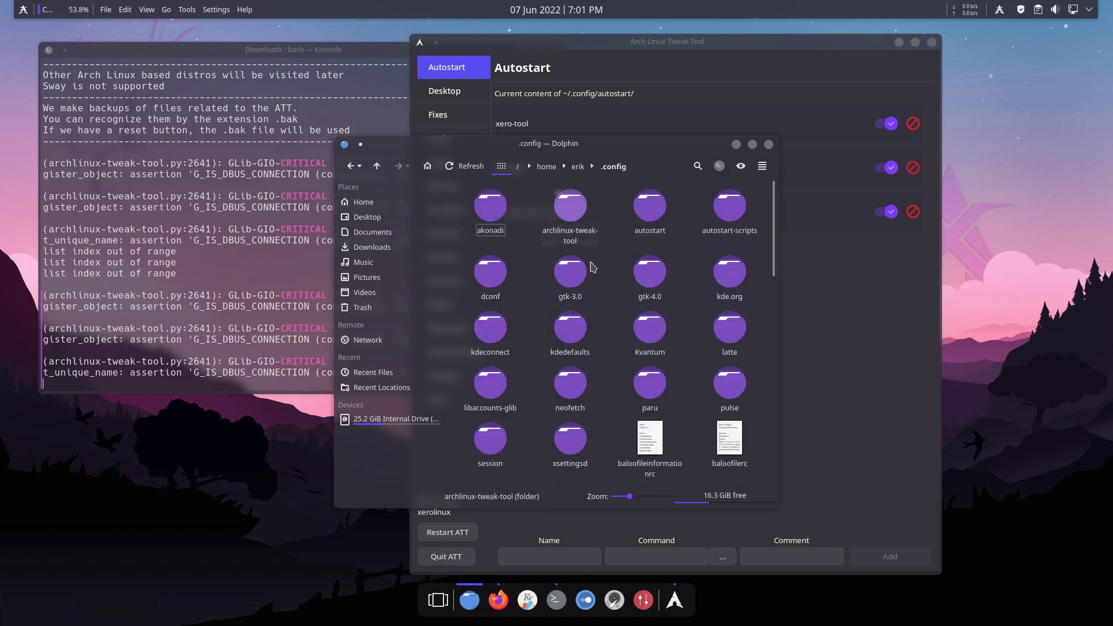
click(650, 212)
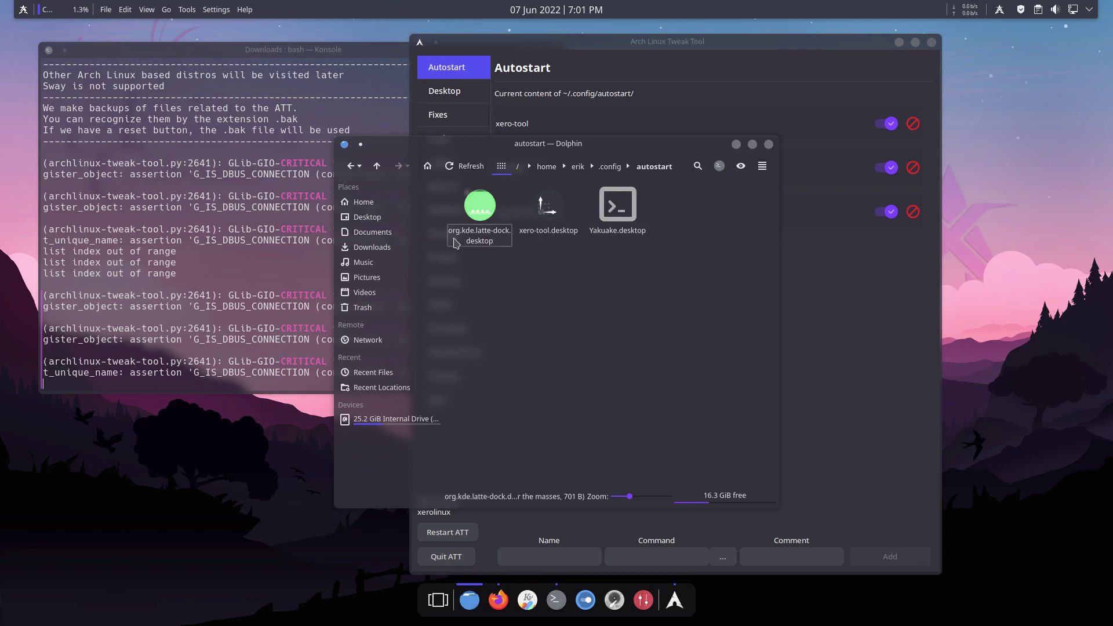
mouse_move(480, 240)
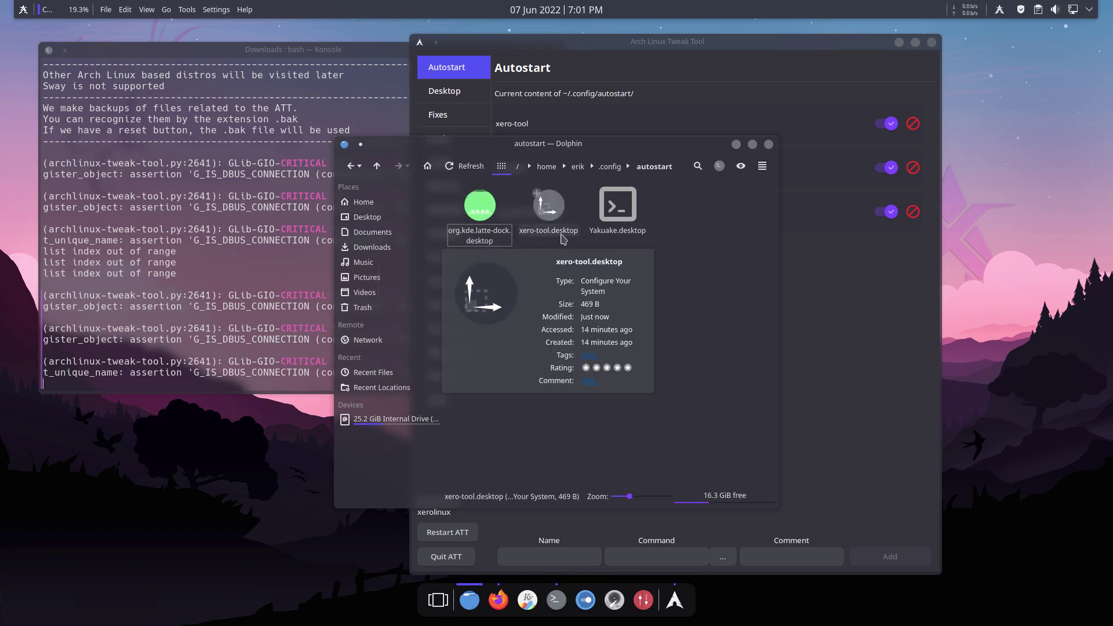
mouse_move(603, 222)
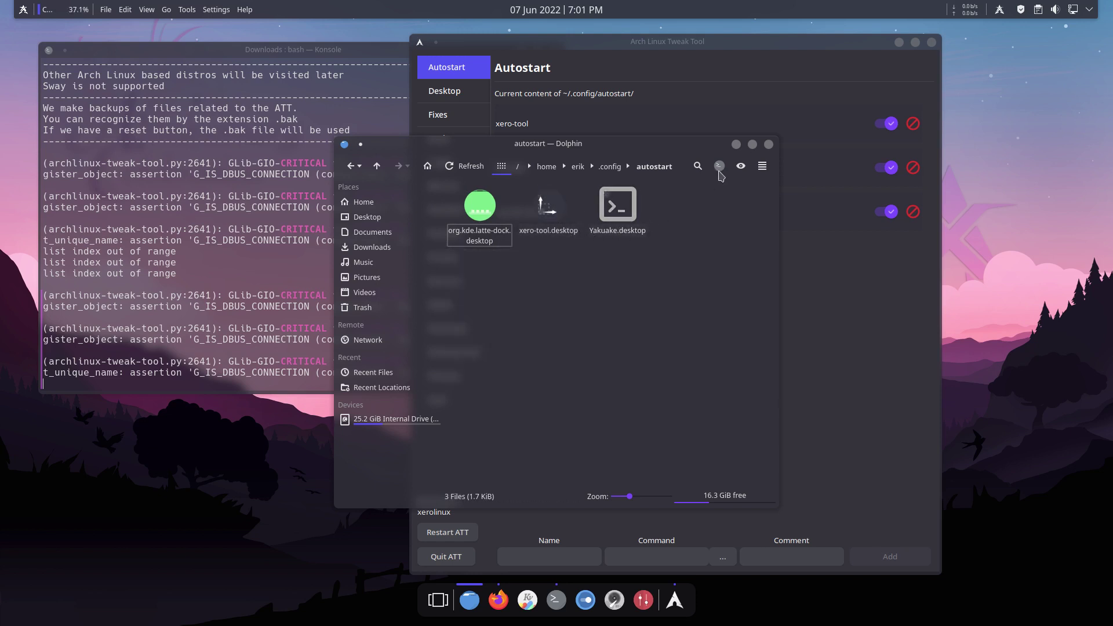
click(768, 145)
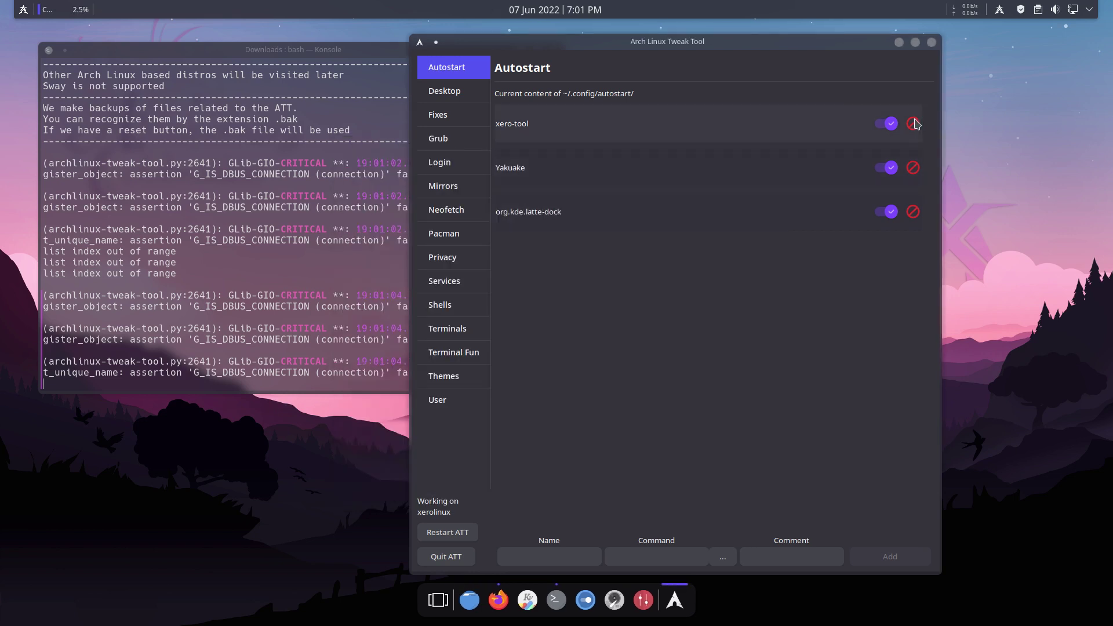
Toggle xero-tool autostart off and back on, then switch to the Desktop installer page.
click(887, 127)
click(891, 128)
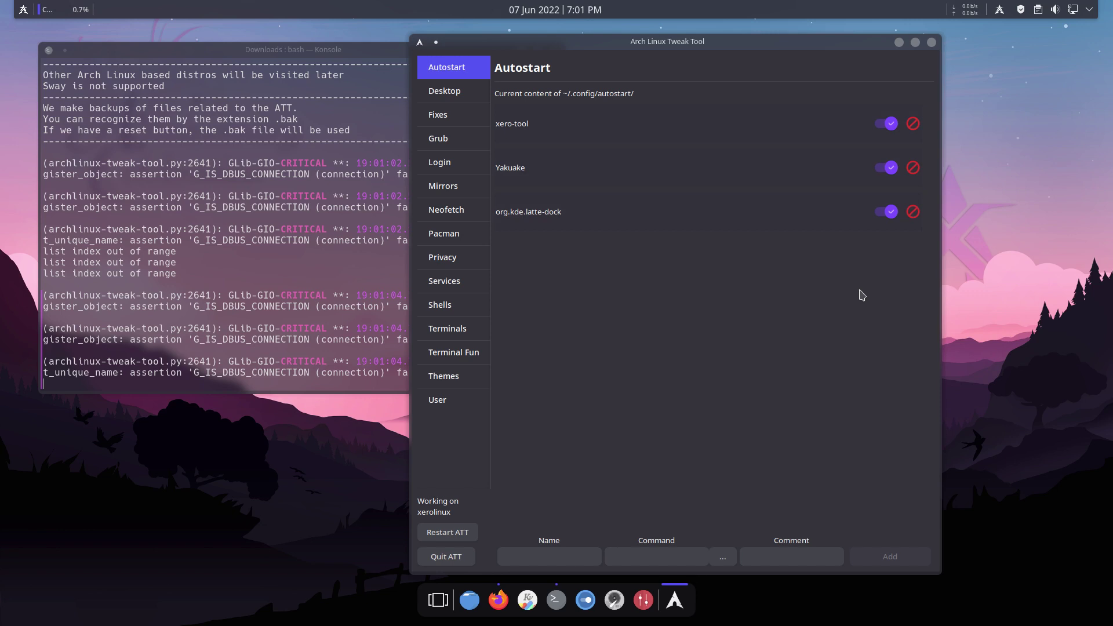
click(457, 97)
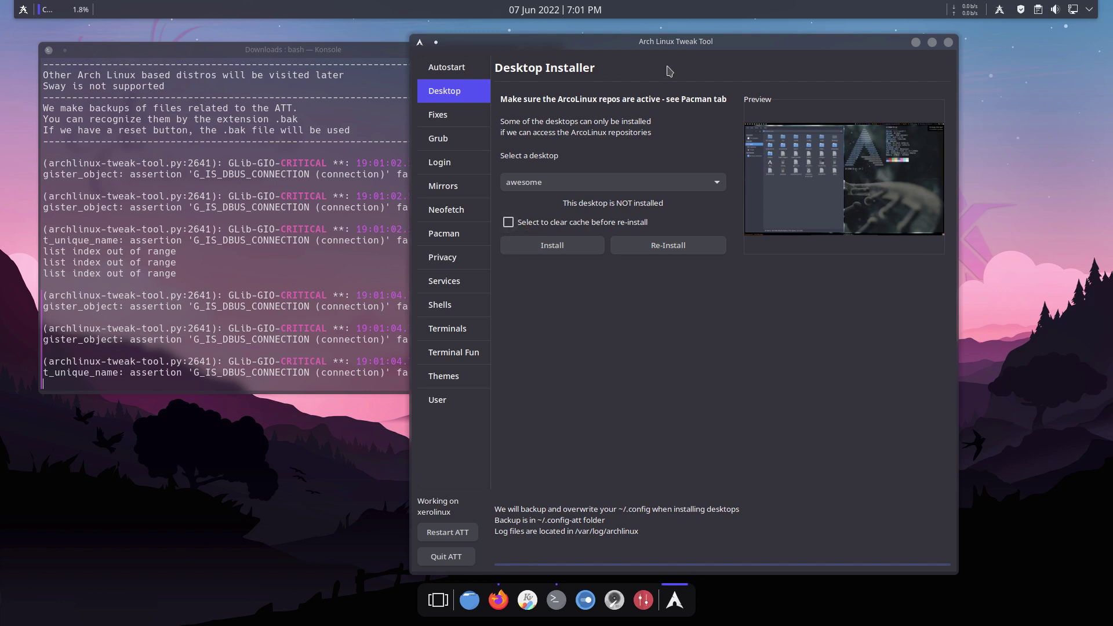
Shift the Tweak Tool window right, unfocus it, and open the application launcher.
drag(684, 42, 778, 37)
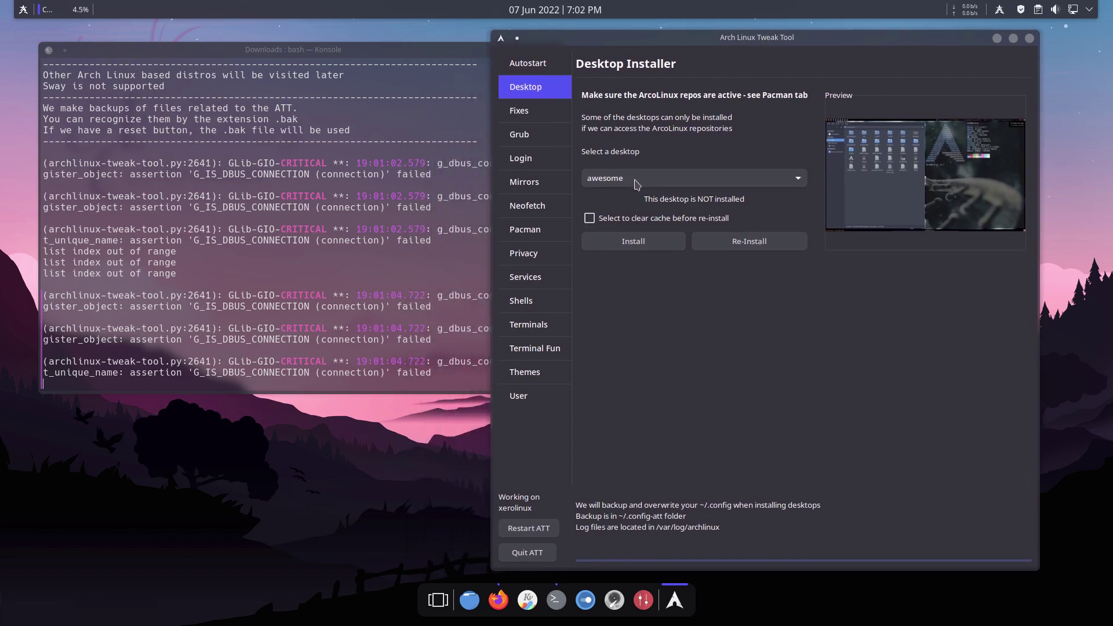
click(187, 448)
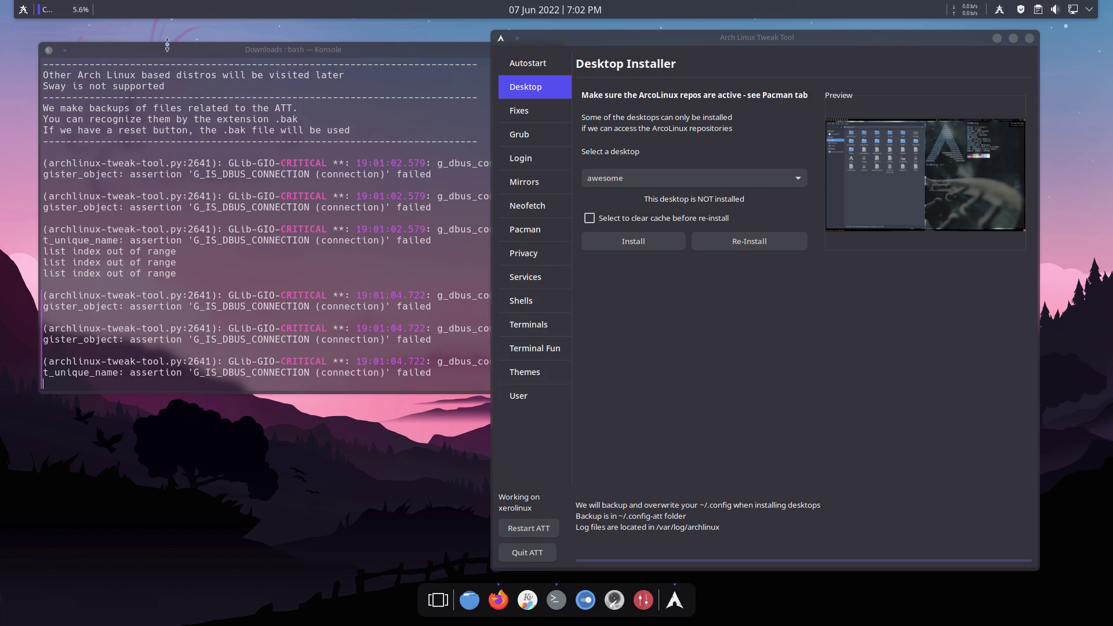
click(23, 10)
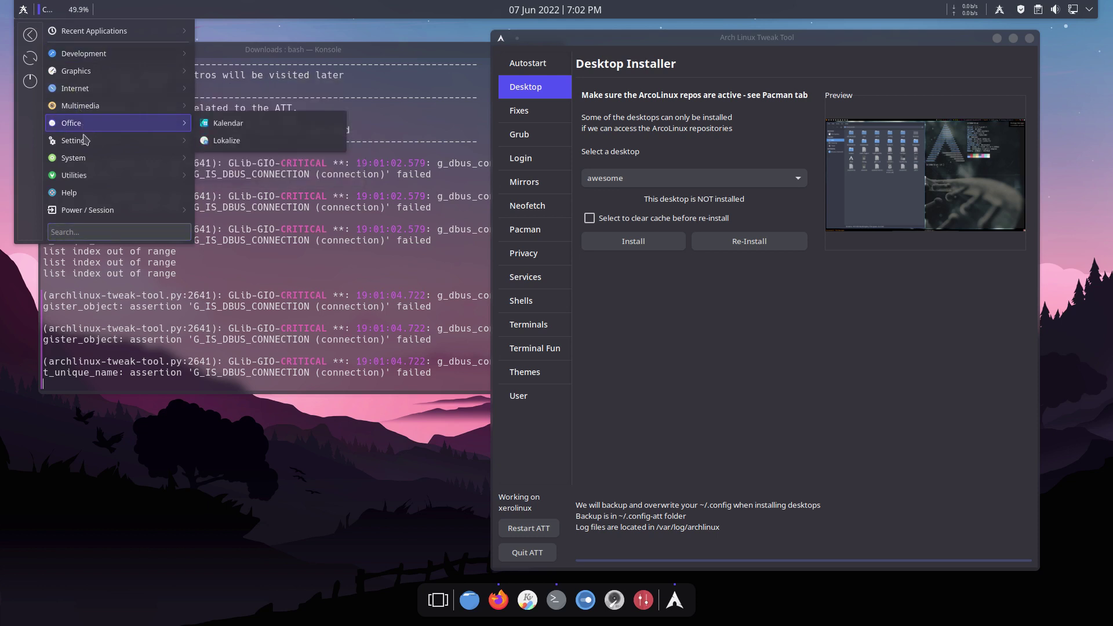
Start System Settings, search 'key', and open Custom Shortcuts, then the Shortcuts list.
mouse_move(86, 141)
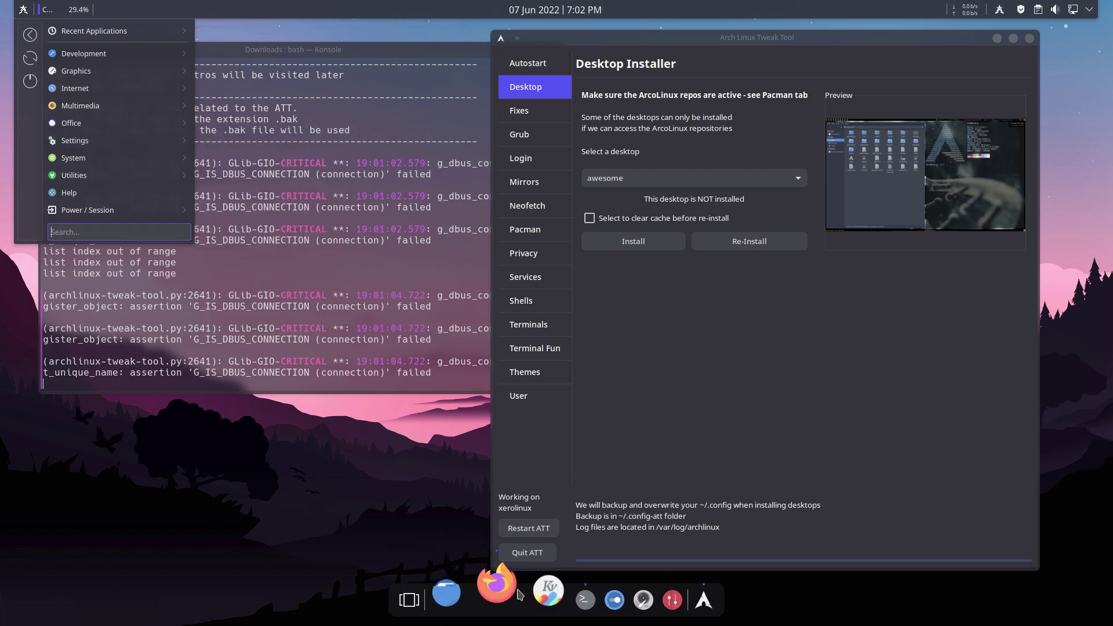
click(590, 596)
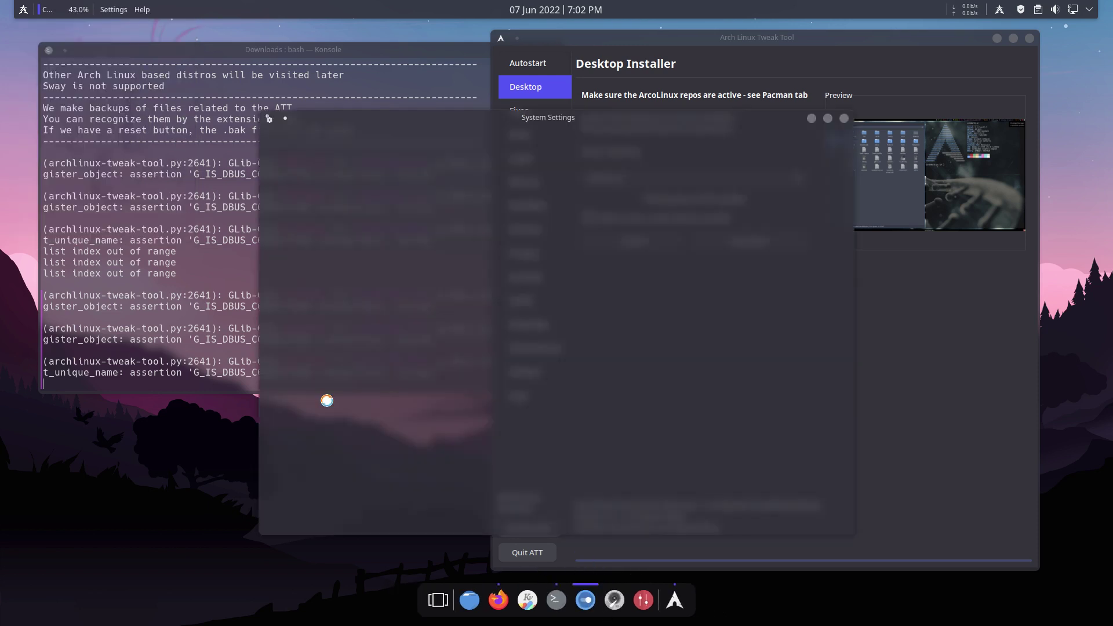
click(316, 139)
text(key)
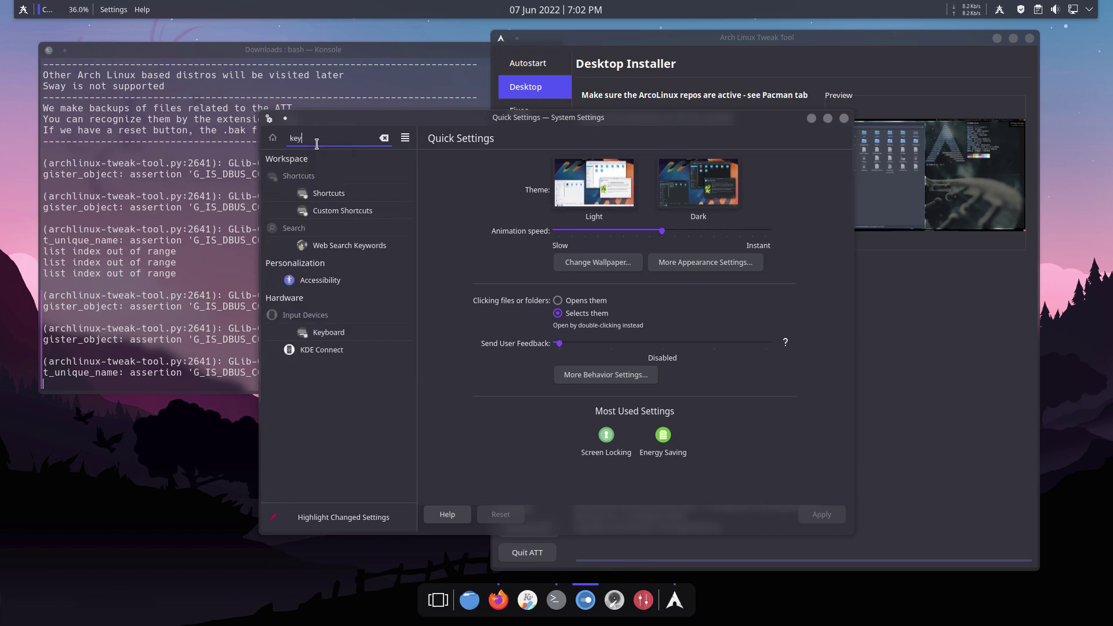
click(356, 211)
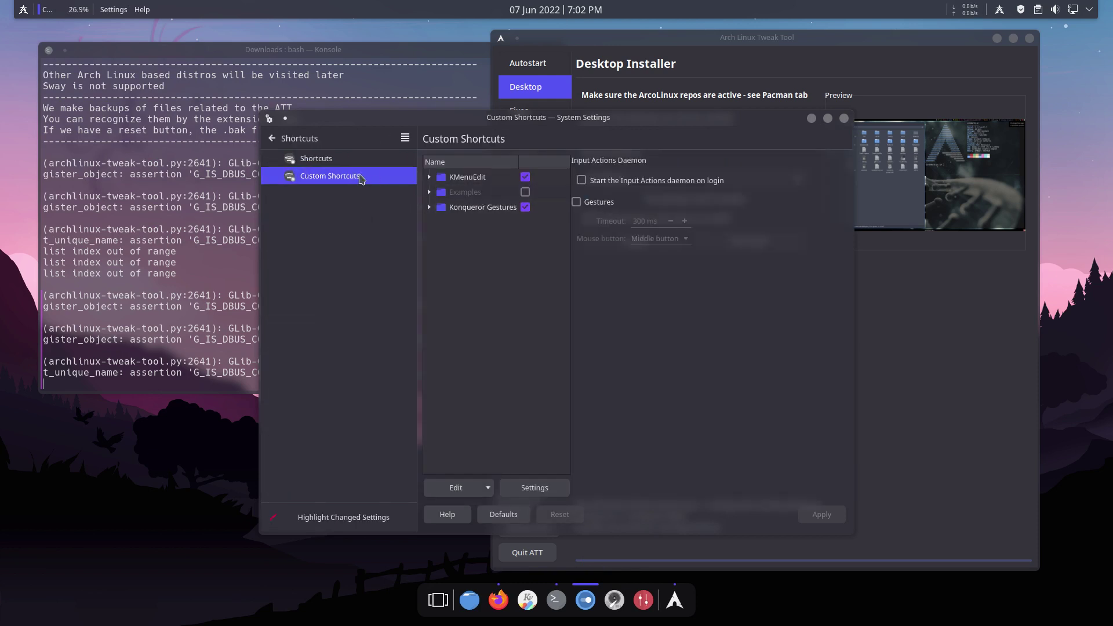
click(348, 164)
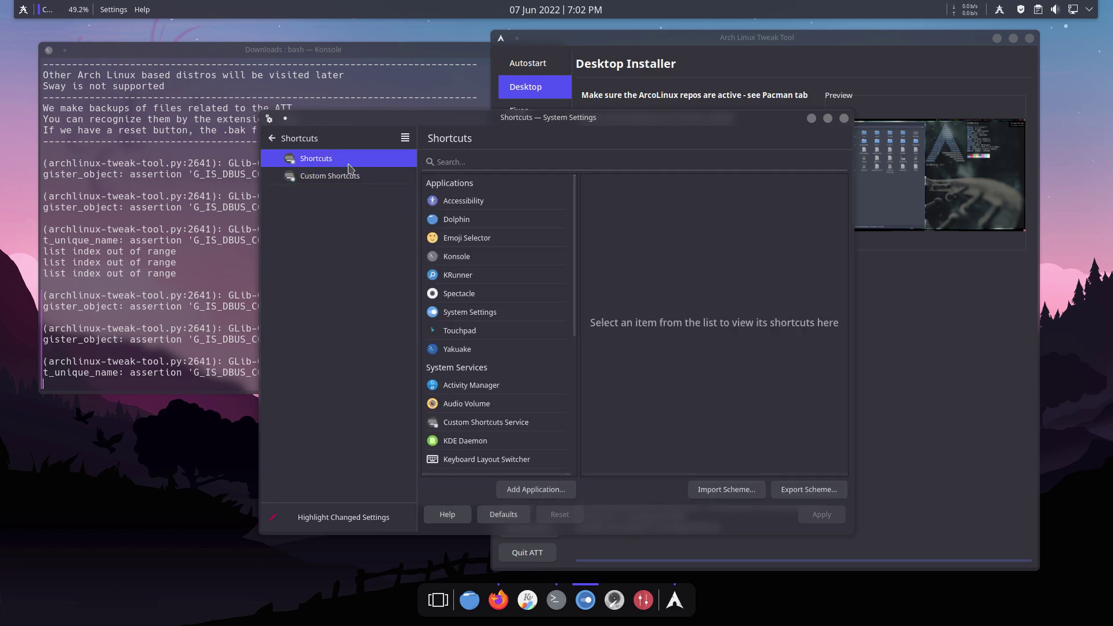
Expand and collapse the Konqueror Gestures and Examples groups, then return to Shortcuts.
scroll(562, 285, down, 4)
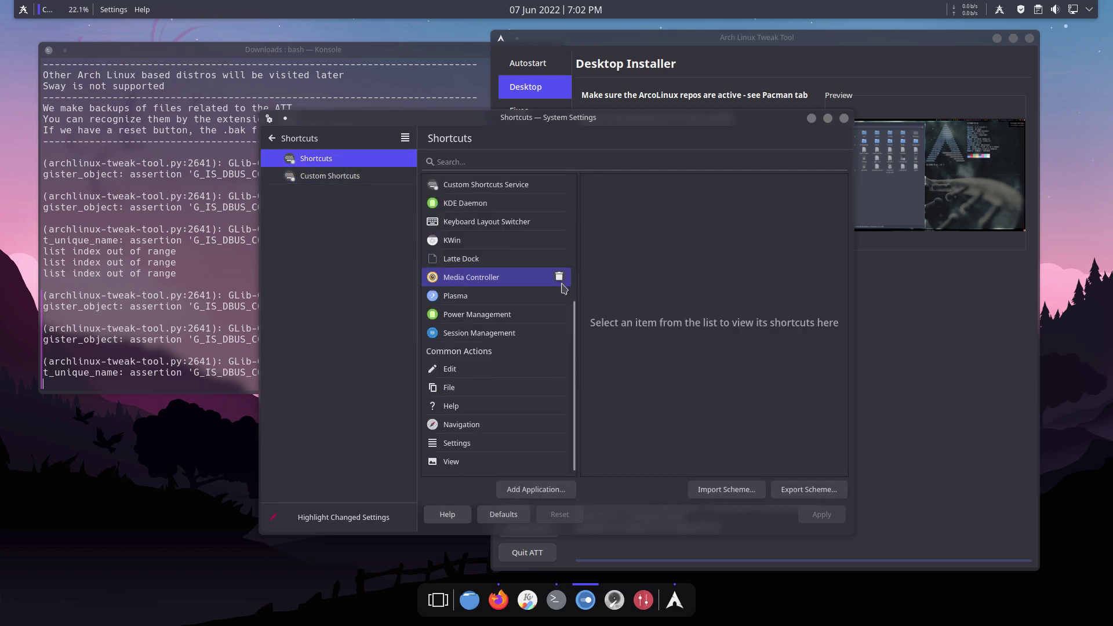
click(339, 176)
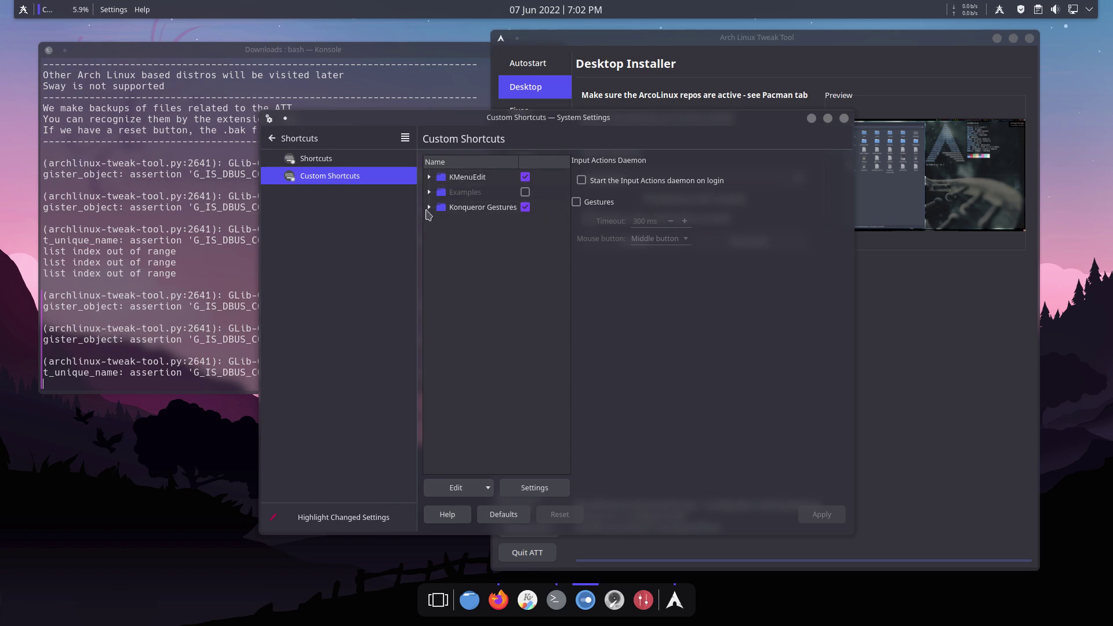
click(429, 210)
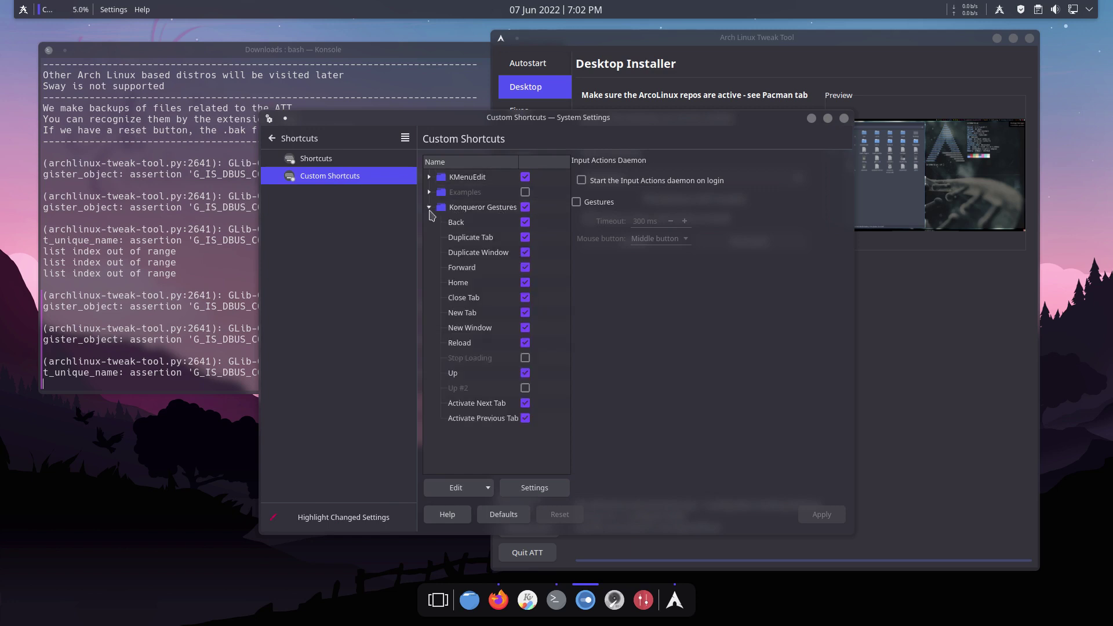
click(429, 192)
scroll(429, 183, down, 2)
click(429, 192)
click(429, 207)
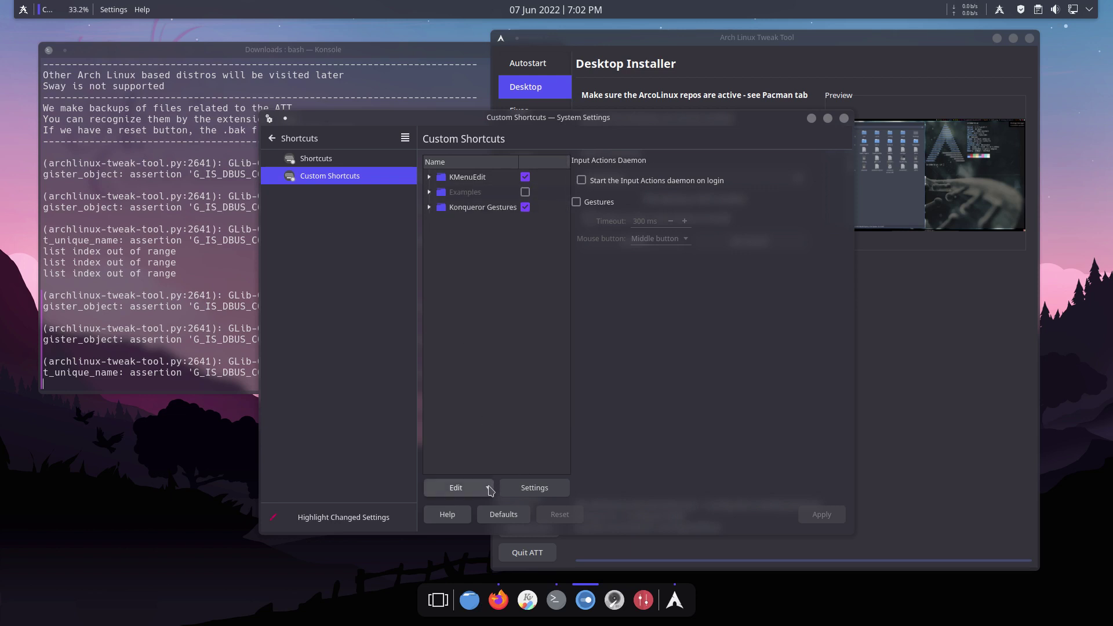
click(340, 160)
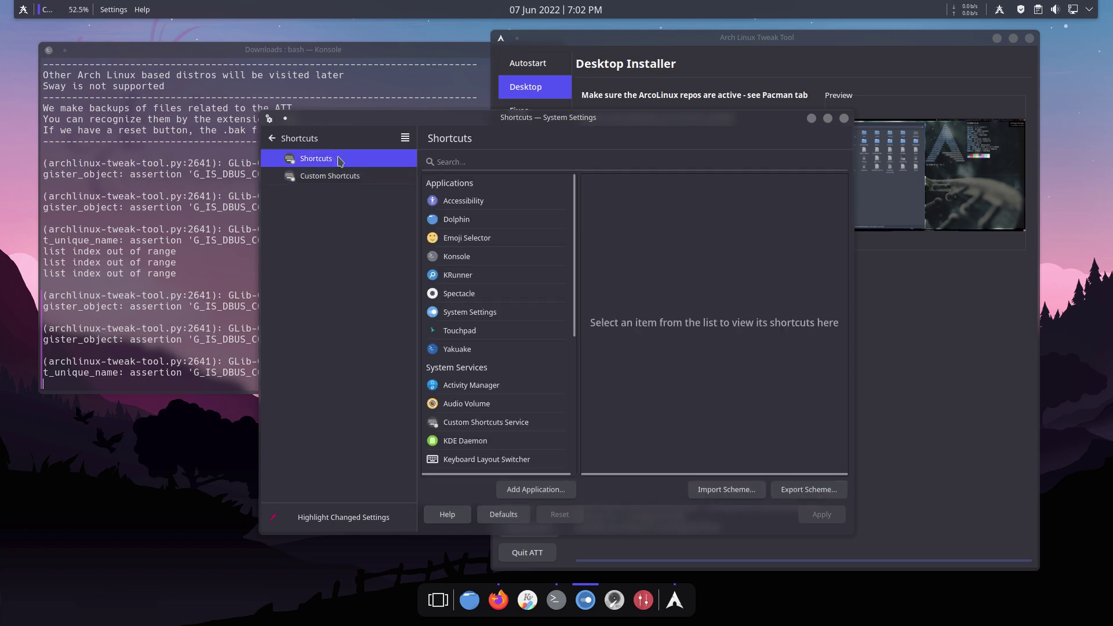
Assign Konsole's Open a New Tab the custom shortcut Ctrl+Alt+T, apply, and close System Settings.
click(494, 163)
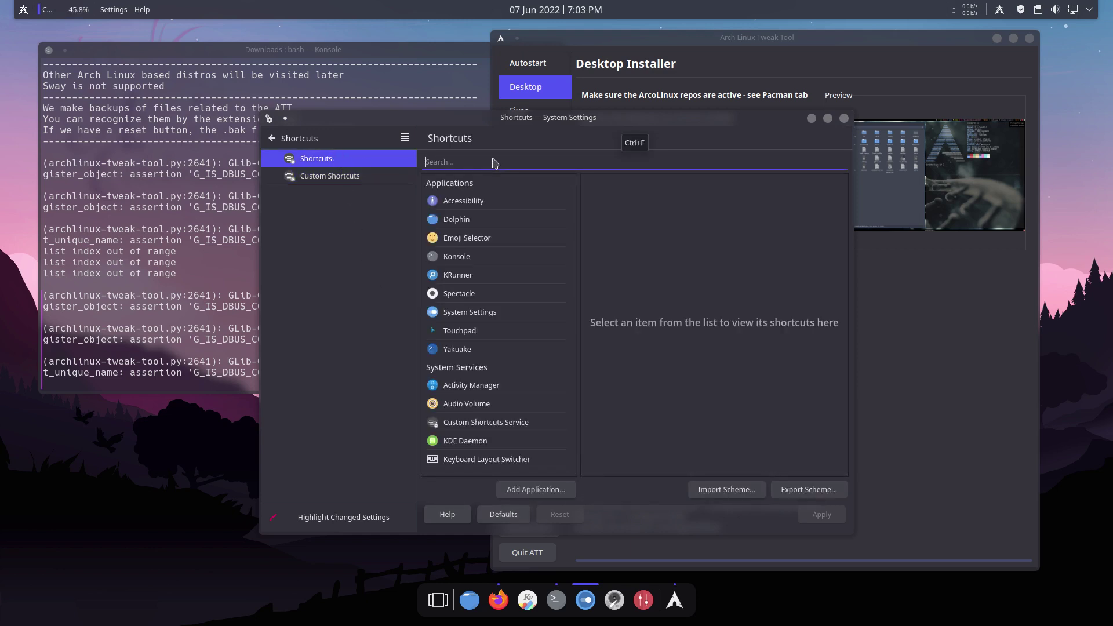
text(konso)
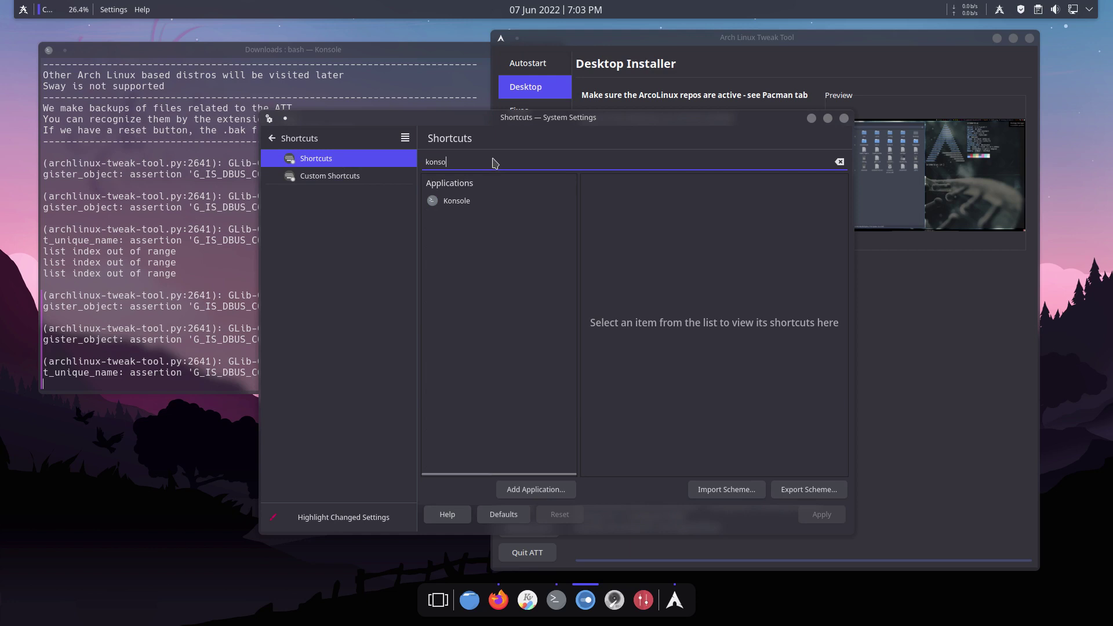
click(464, 201)
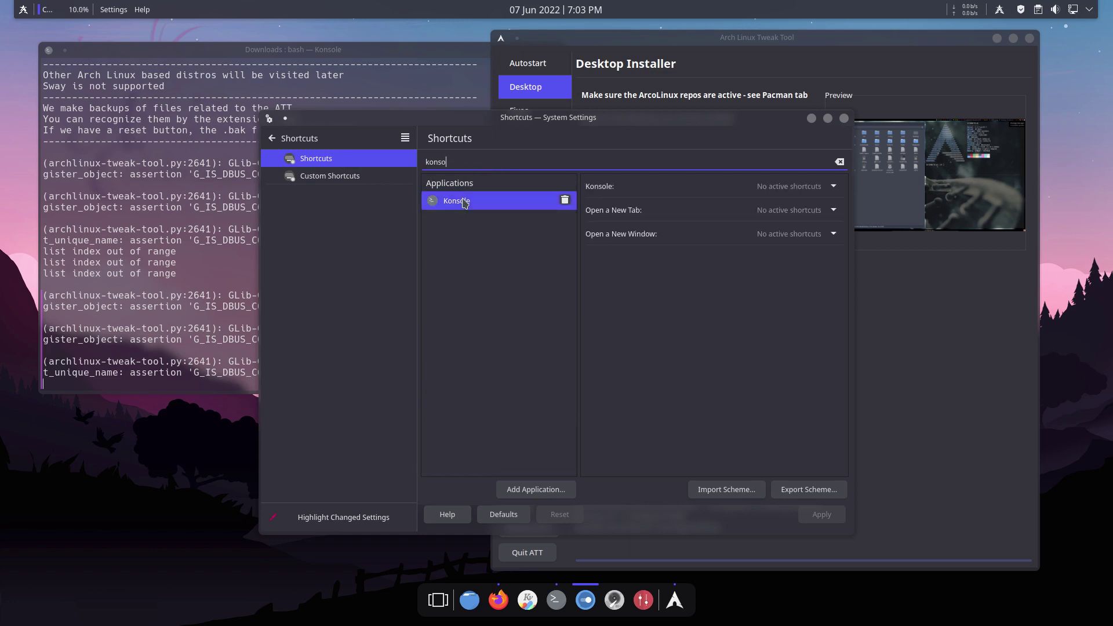
click(623, 219)
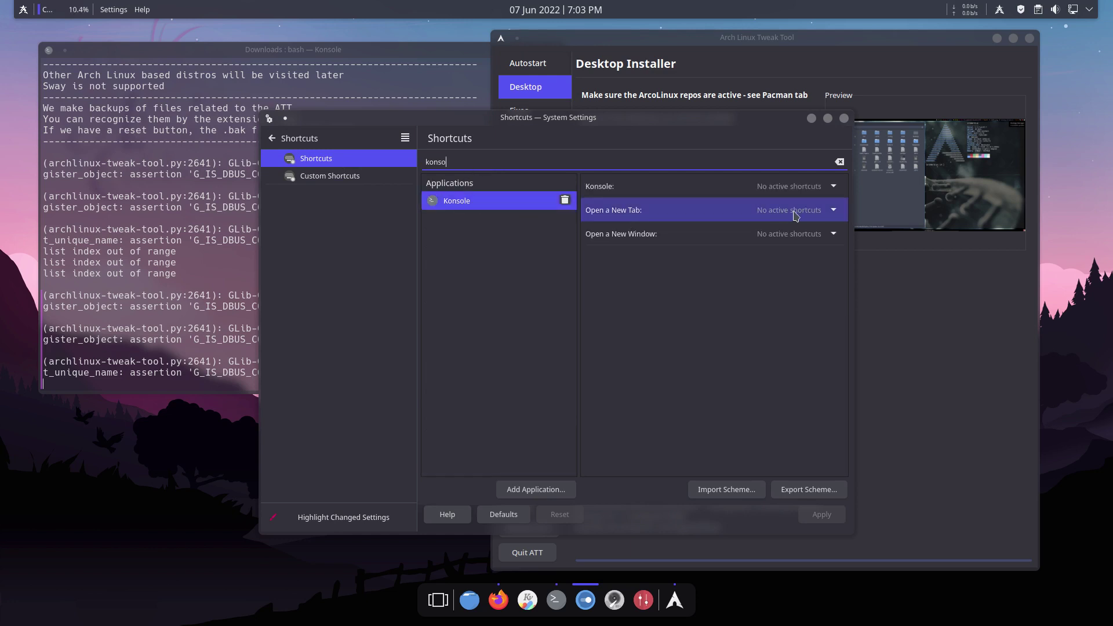
click(813, 215)
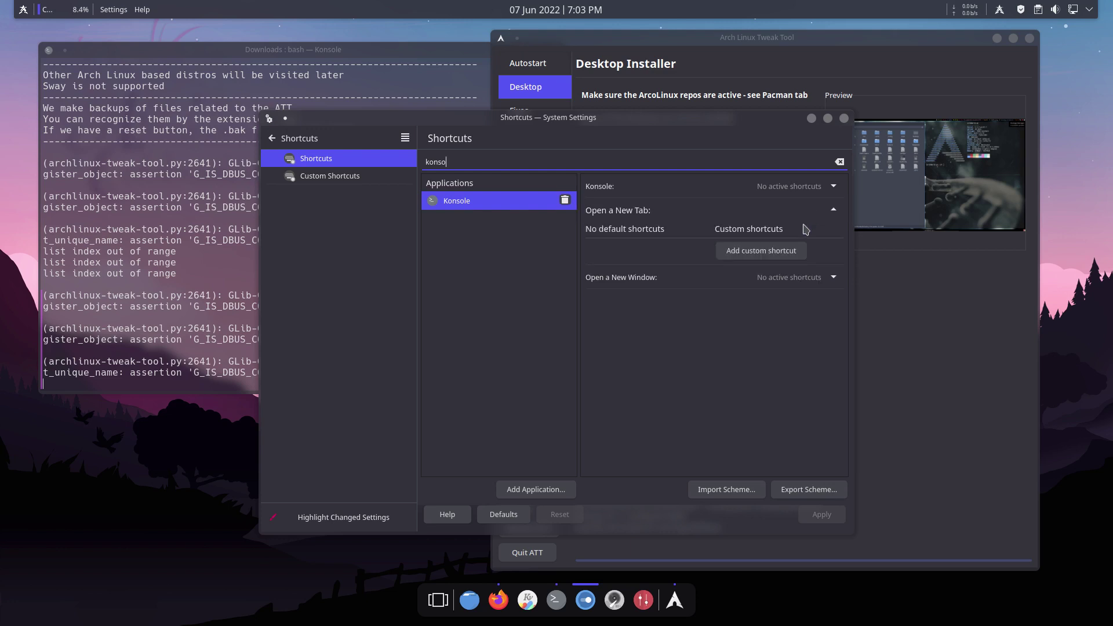
click(775, 251)
key(ctrl+alt+t)
click(823, 514)
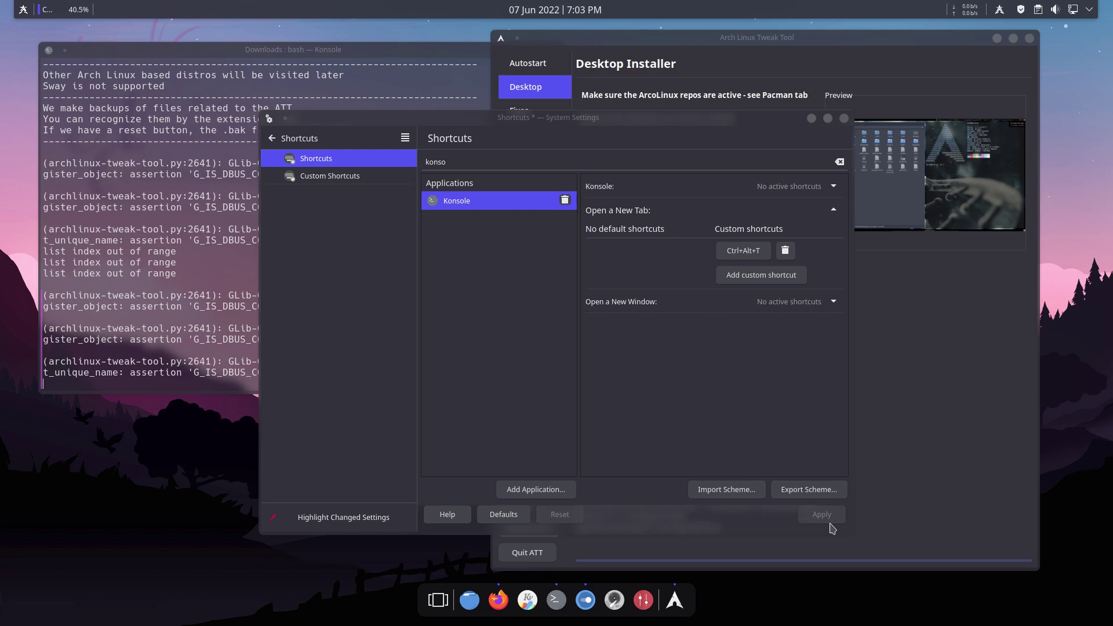
click(844, 118)
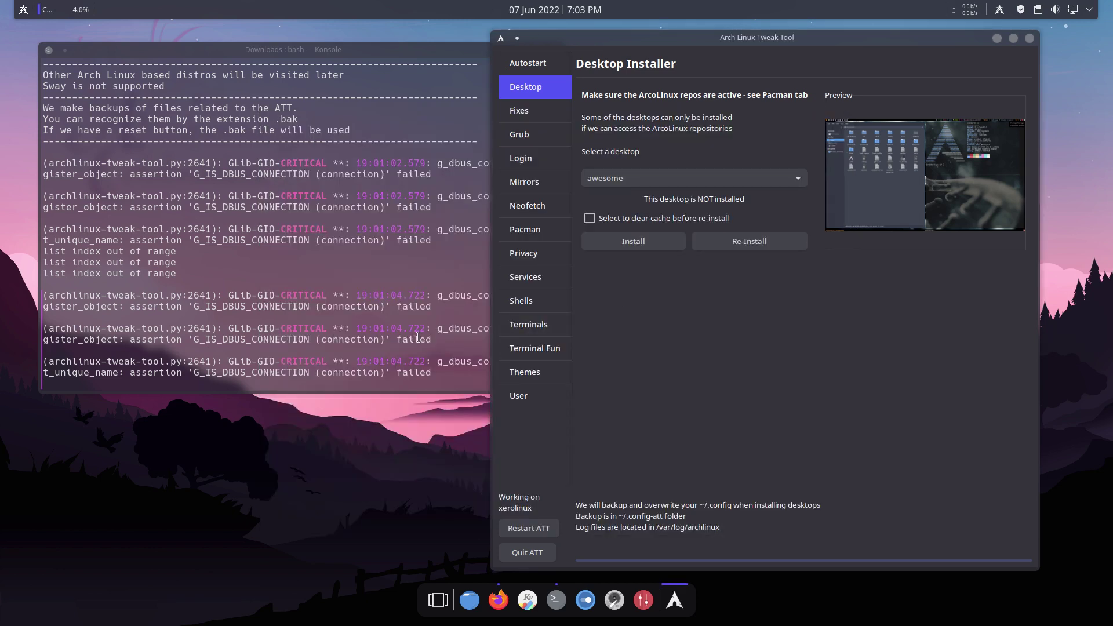
Test Ctrl+Alt+T by opening a new Konsole window, then close it.
key(ctrl+alt+t)
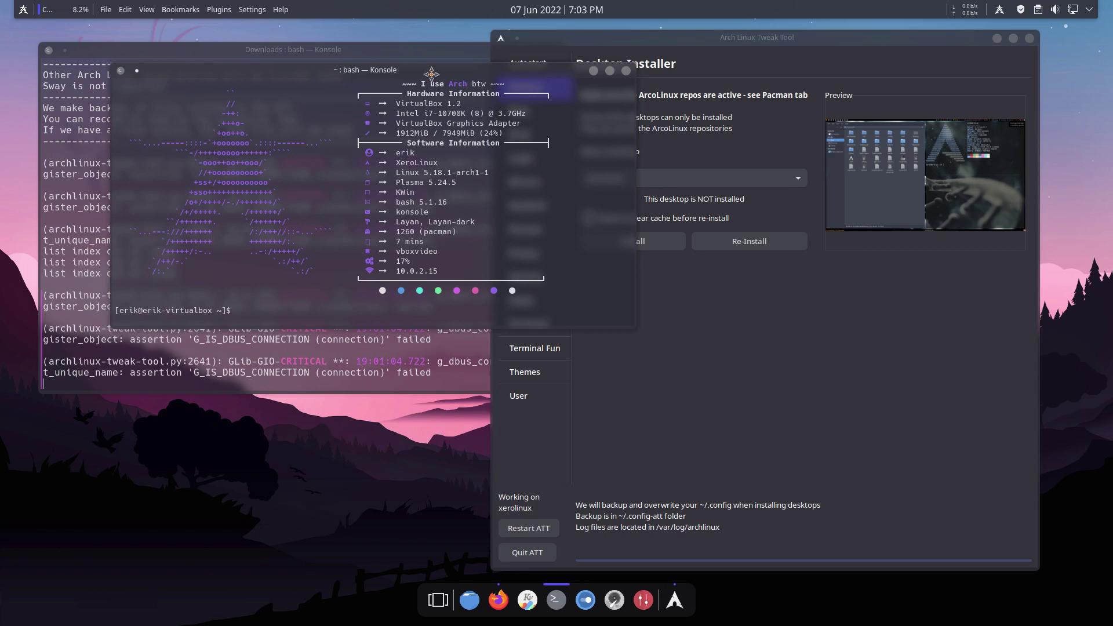
drag(431, 74, 364, 242)
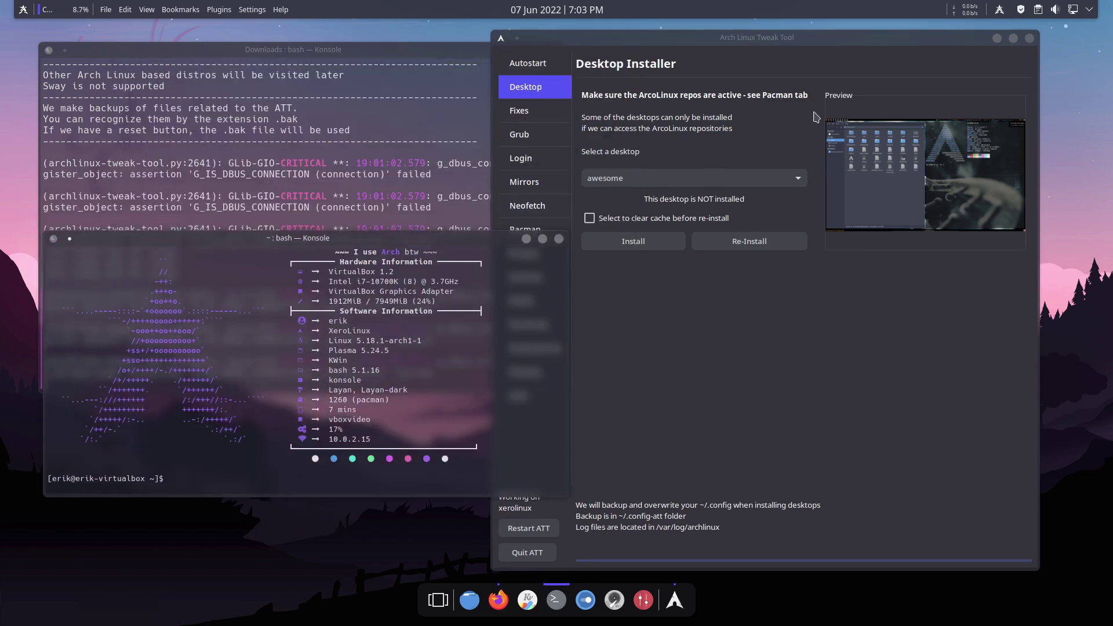
click(558, 238)
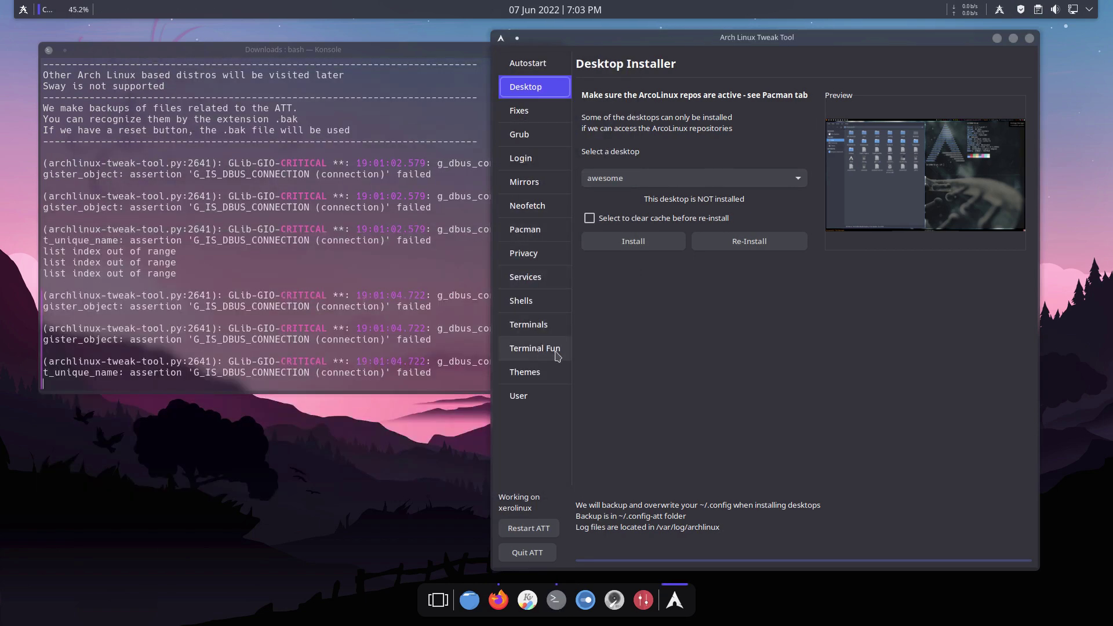
Install awesome from the Desktop Installer and inspect the threading.py NameError traceback in Konsole.
click(661, 247)
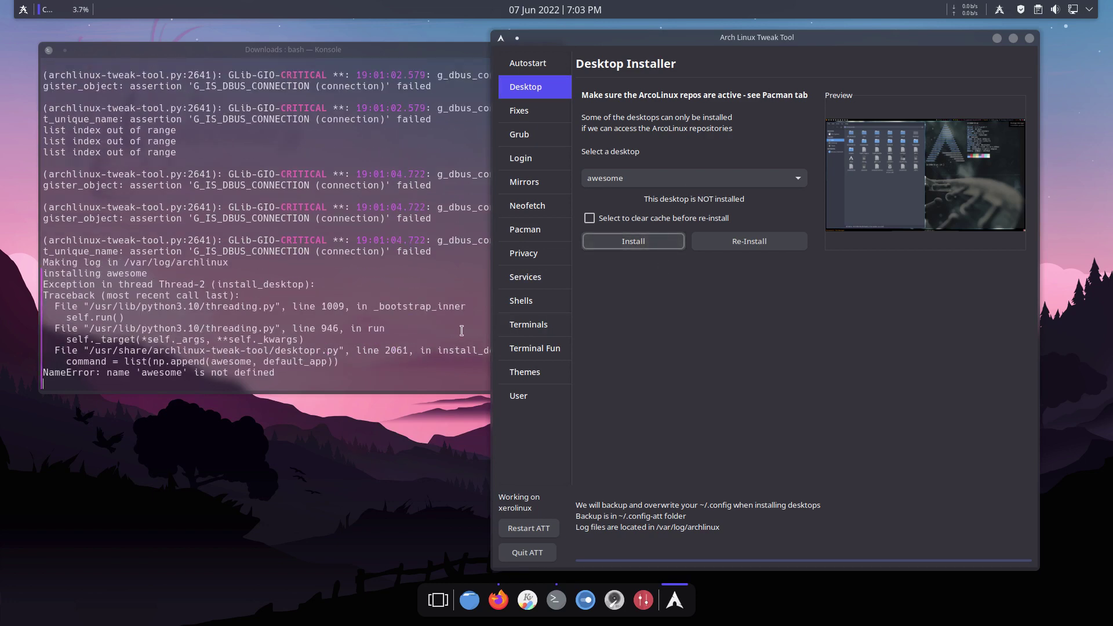
click(283, 373)
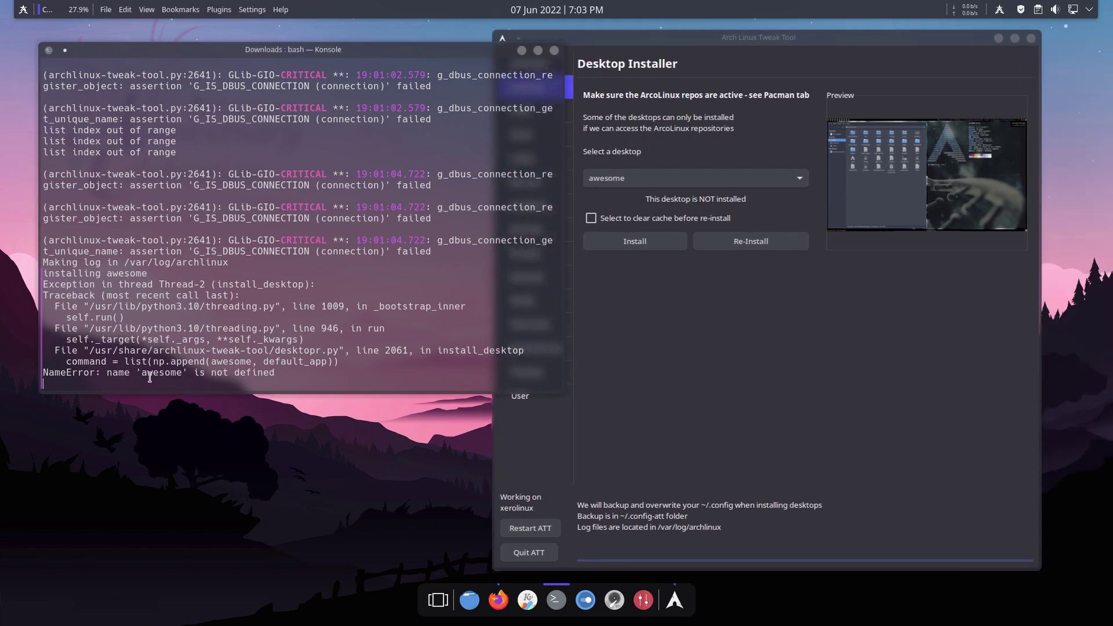
drag(202, 306, 274, 308)
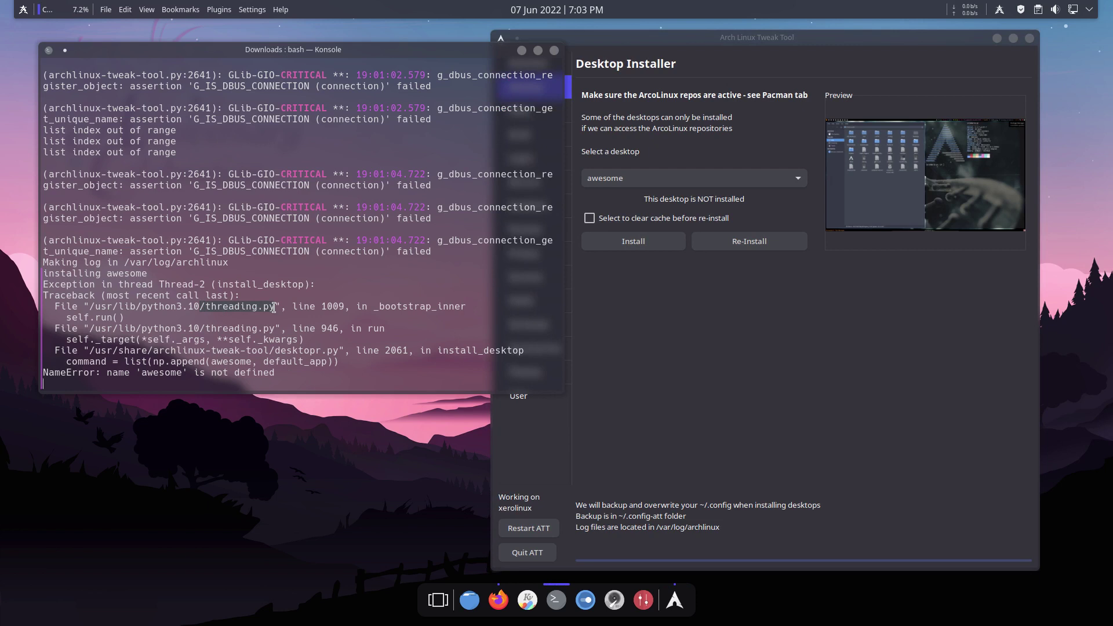
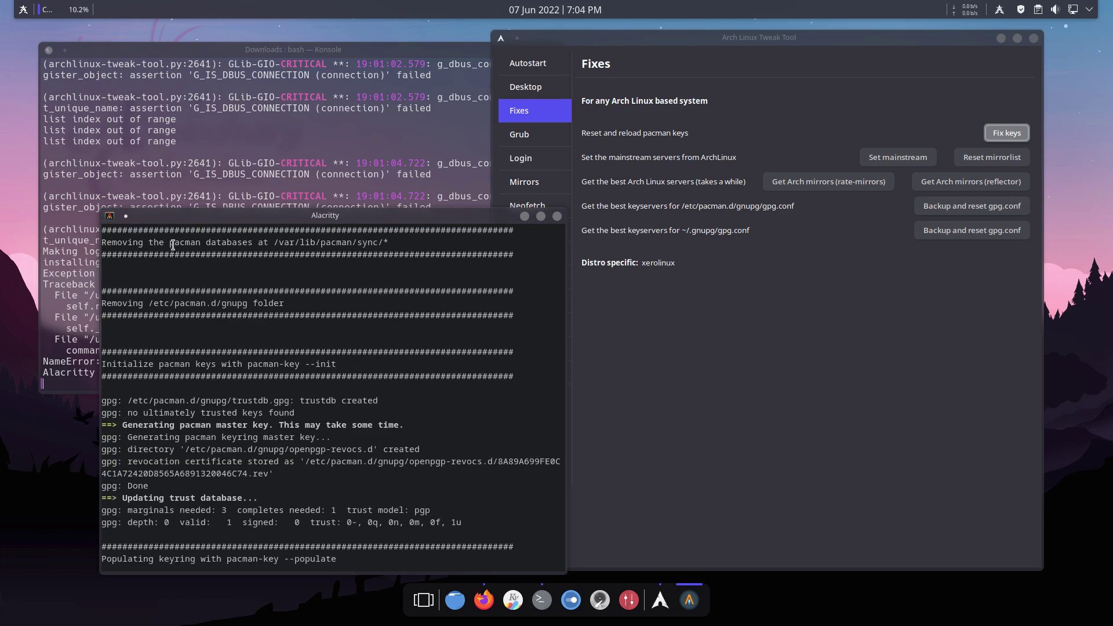
Highlight the log's pacman database removal, gnupg removal, key init and keyring populate steps.
drag(173, 245, 319, 246)
drag(184, 305, 288, 305)
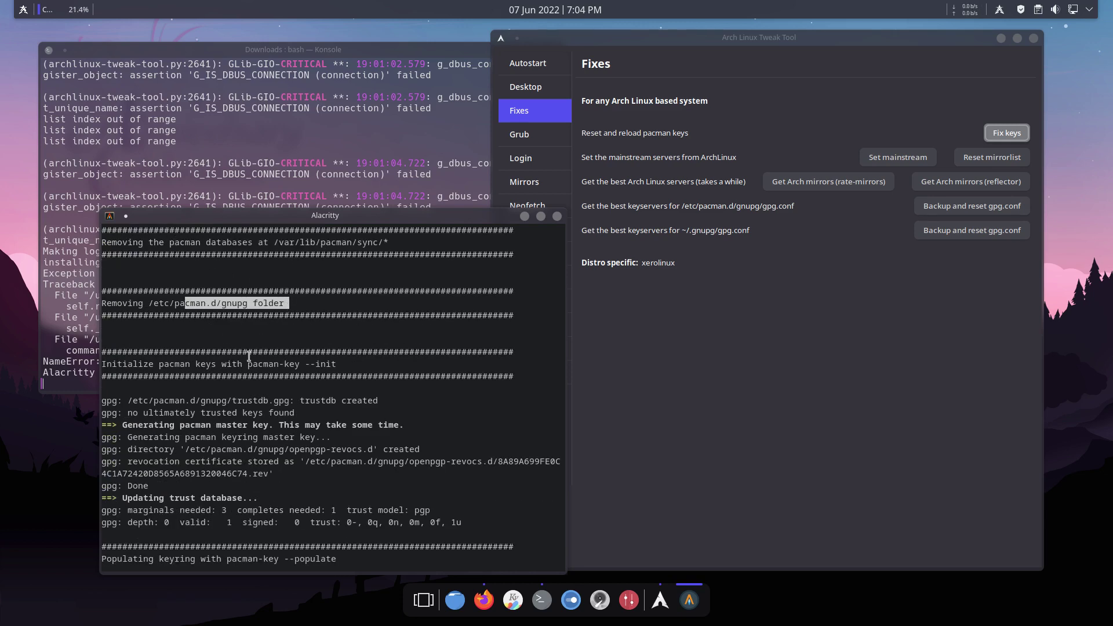
drag(212, 364, 249, 367)
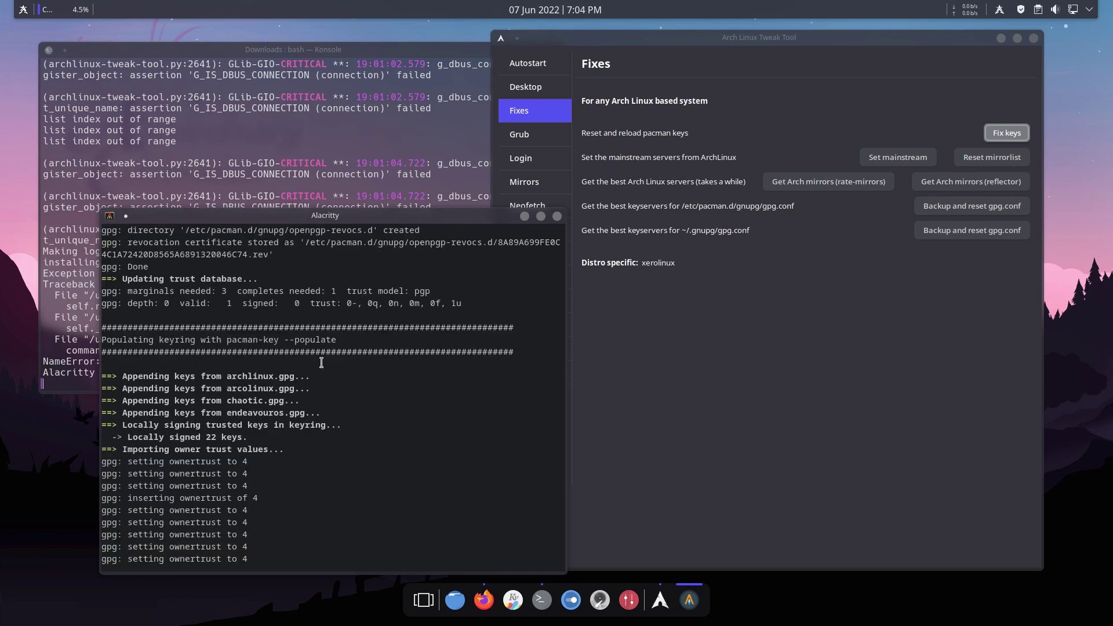
drag(294, 344, 343, 341)
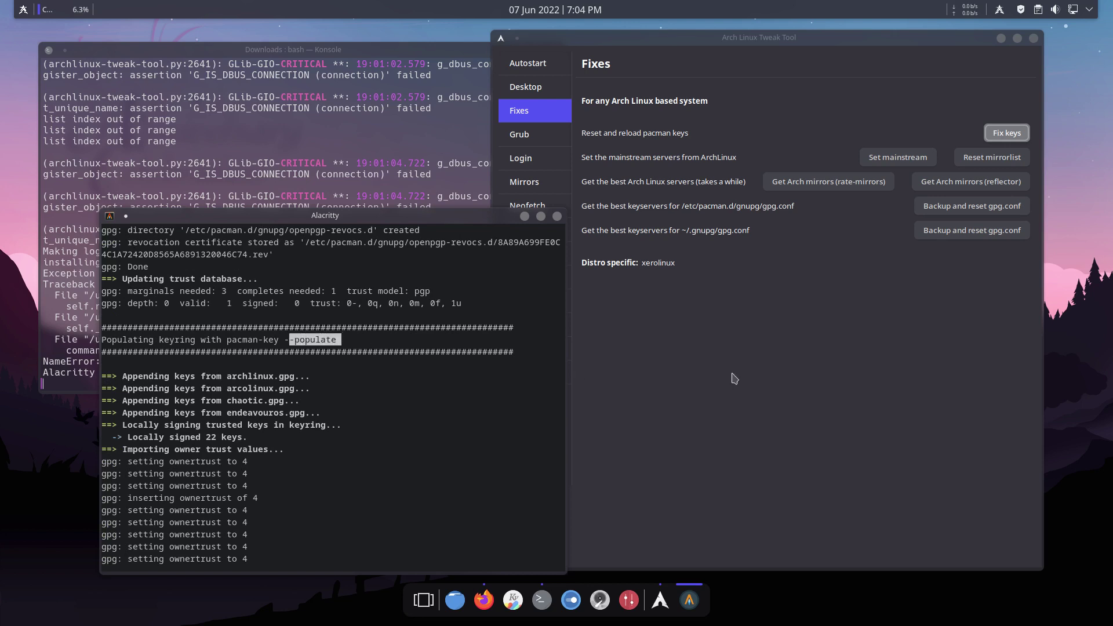
Close the finished key-fixing terminal window.
click(844, 154)
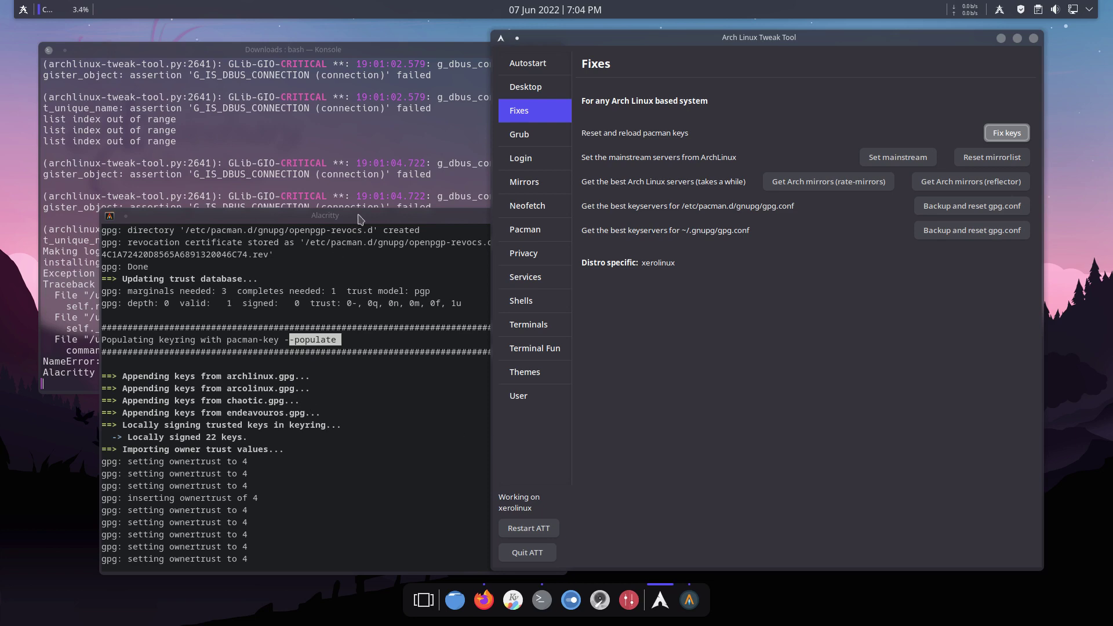
drag(354, 211, 294, 211)
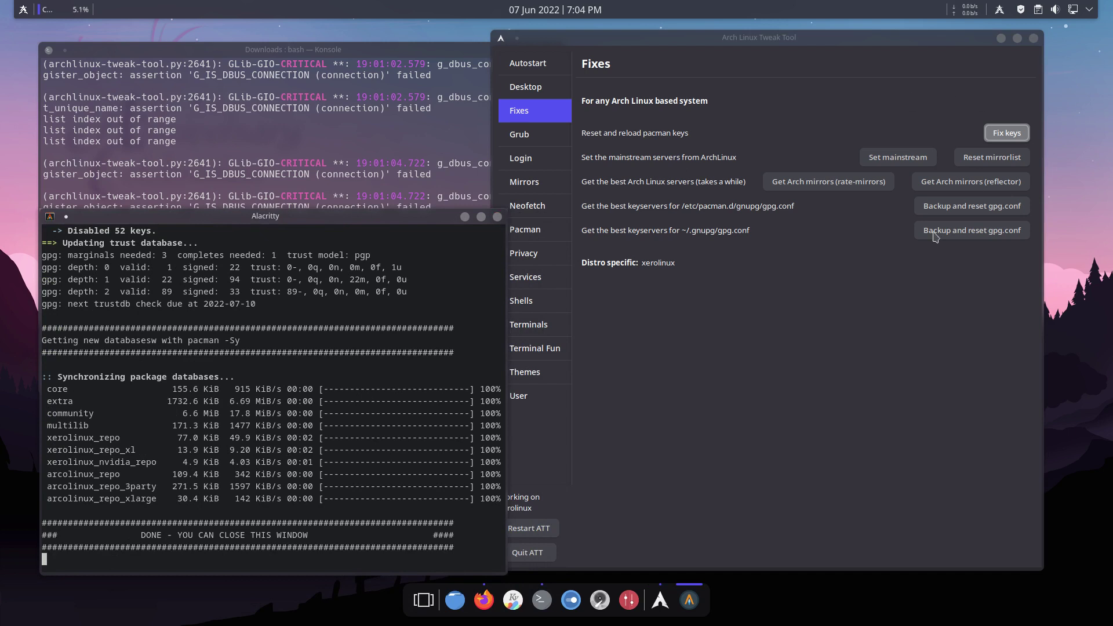
click(496, 218)
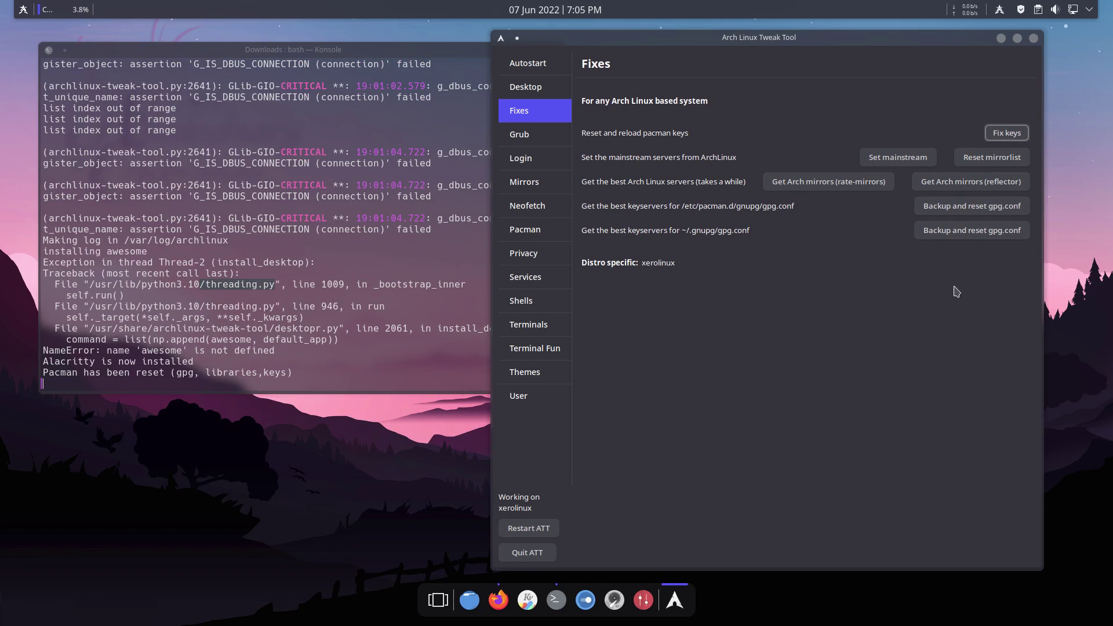
Write the mainstream Arch servers, close the terminal, then restore the original mirrorlist.
click(898, 157)
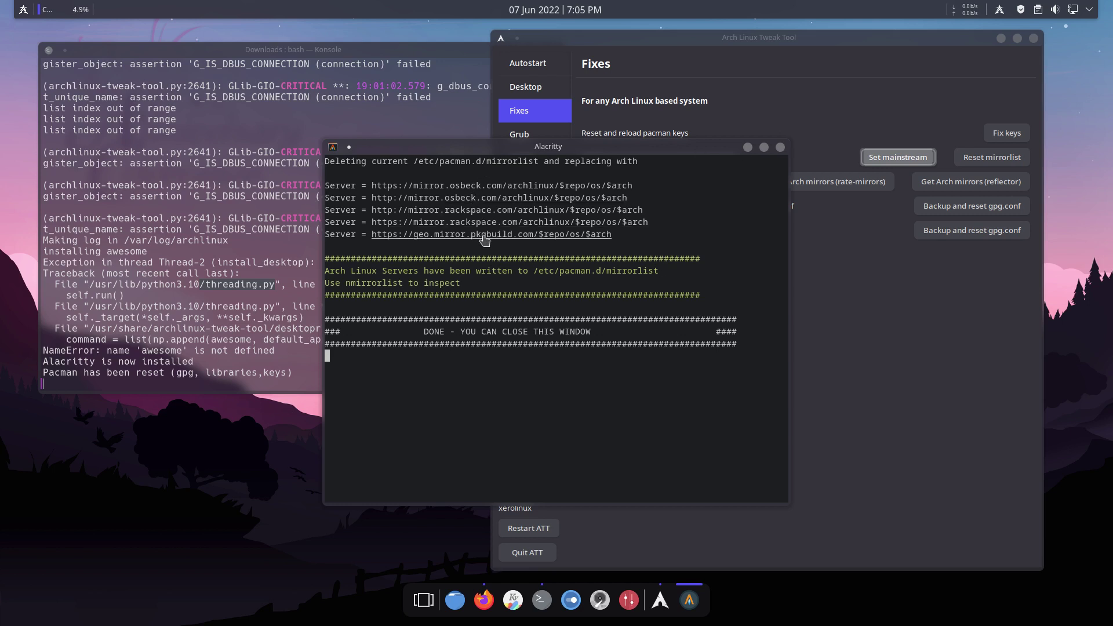
click(780, 148)
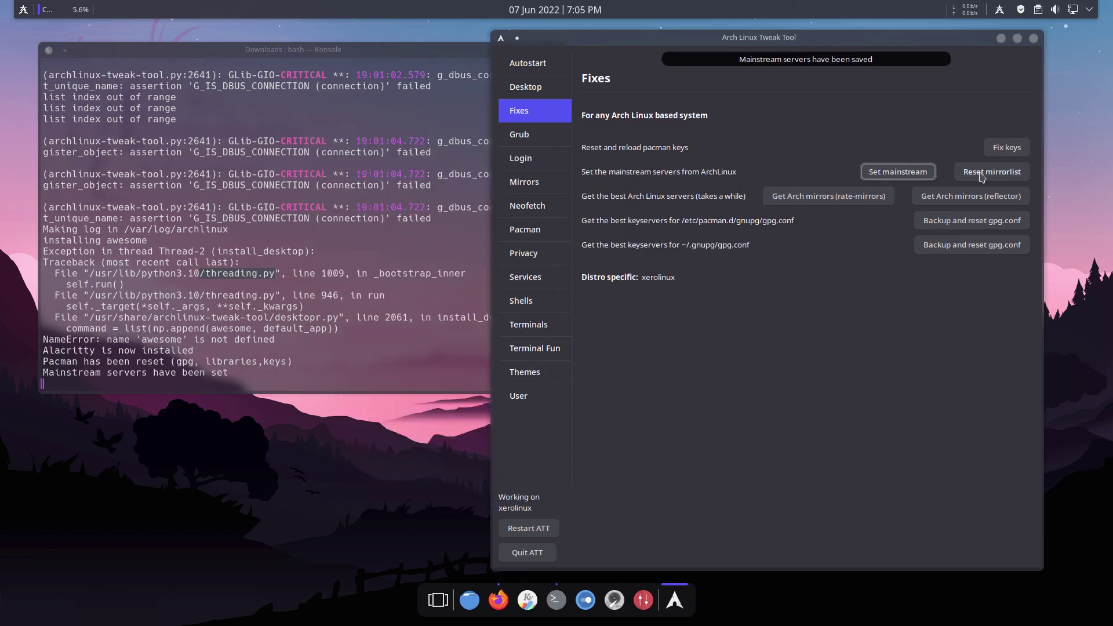
click(984, 172)
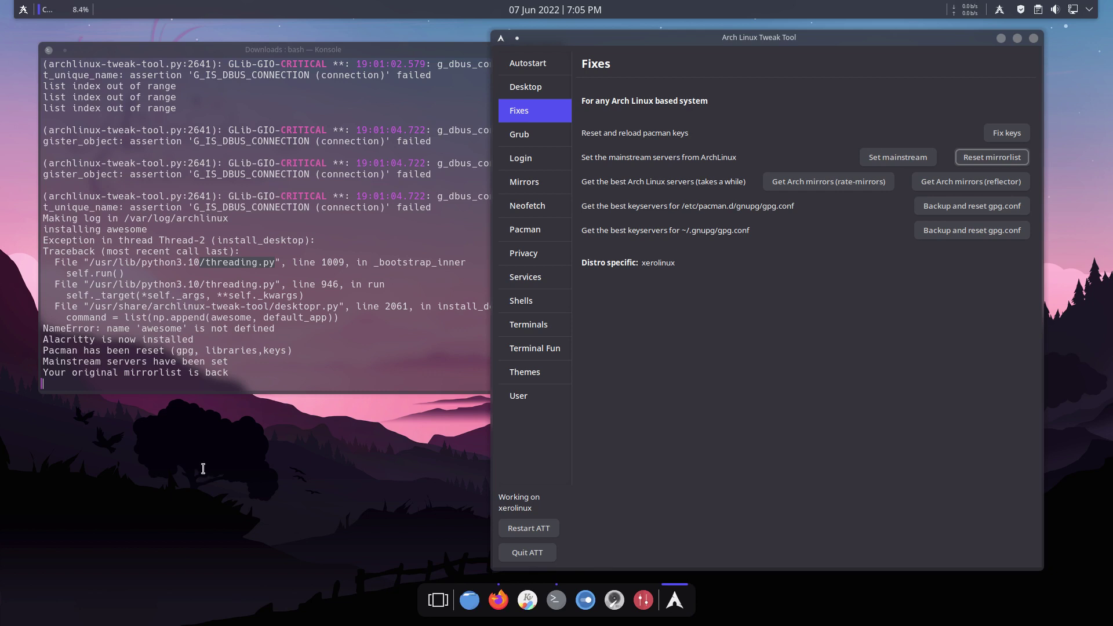
In a new terminal, view /etc/pacman.d/mirrorlist in nano and exit without saving.
key(ctrl+alt+t)
text(nano /etc/pacman.d)
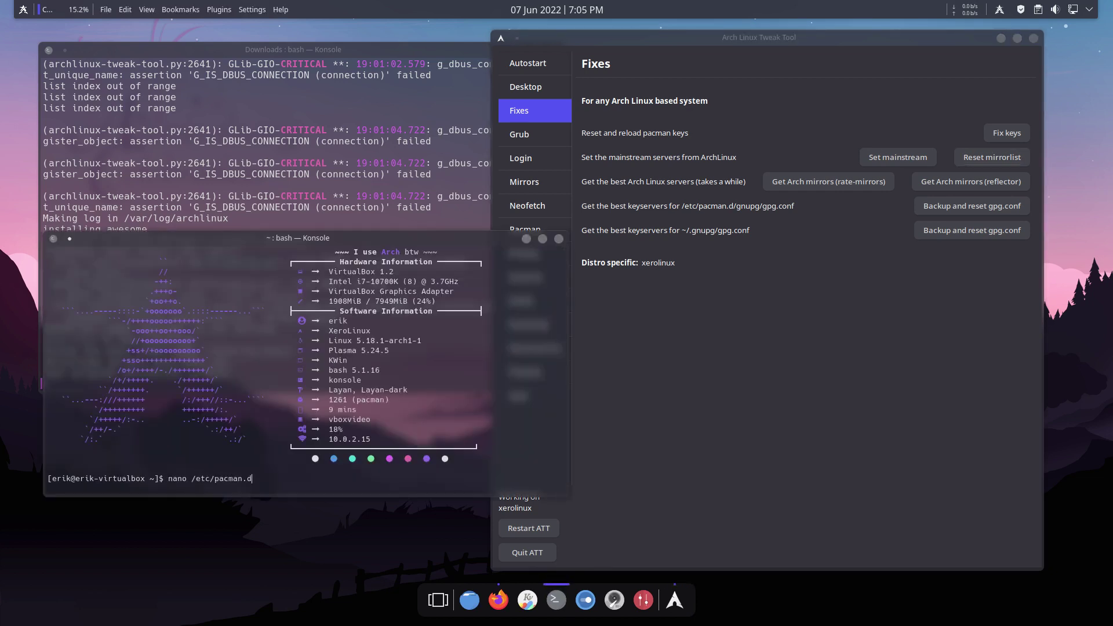
text(/mir)
key(Tab)
key(Return)
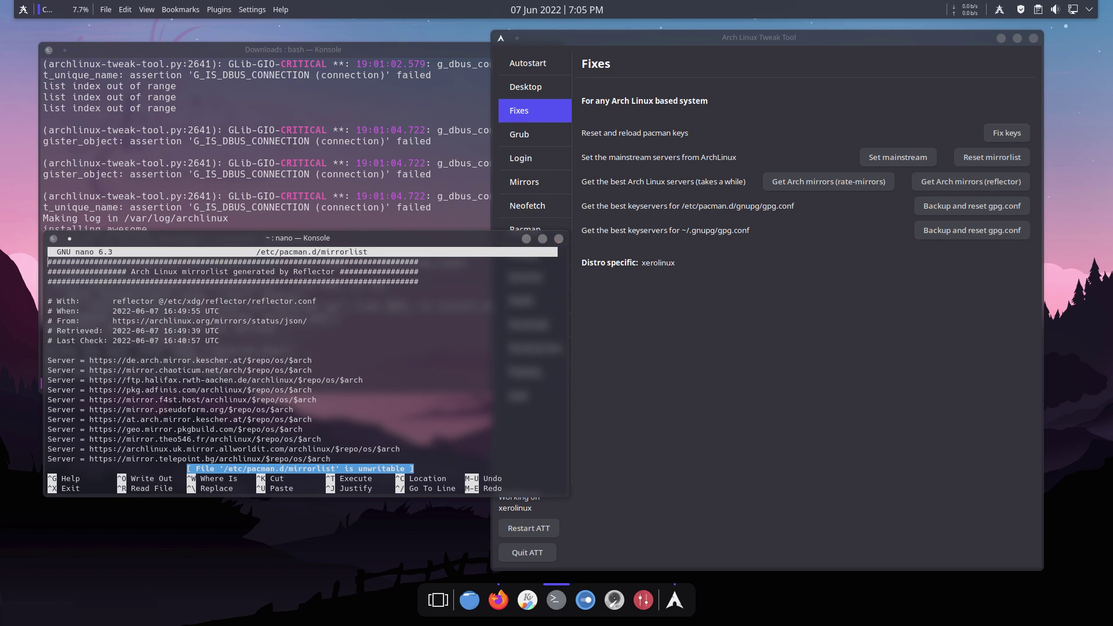
key(ctrl+x)
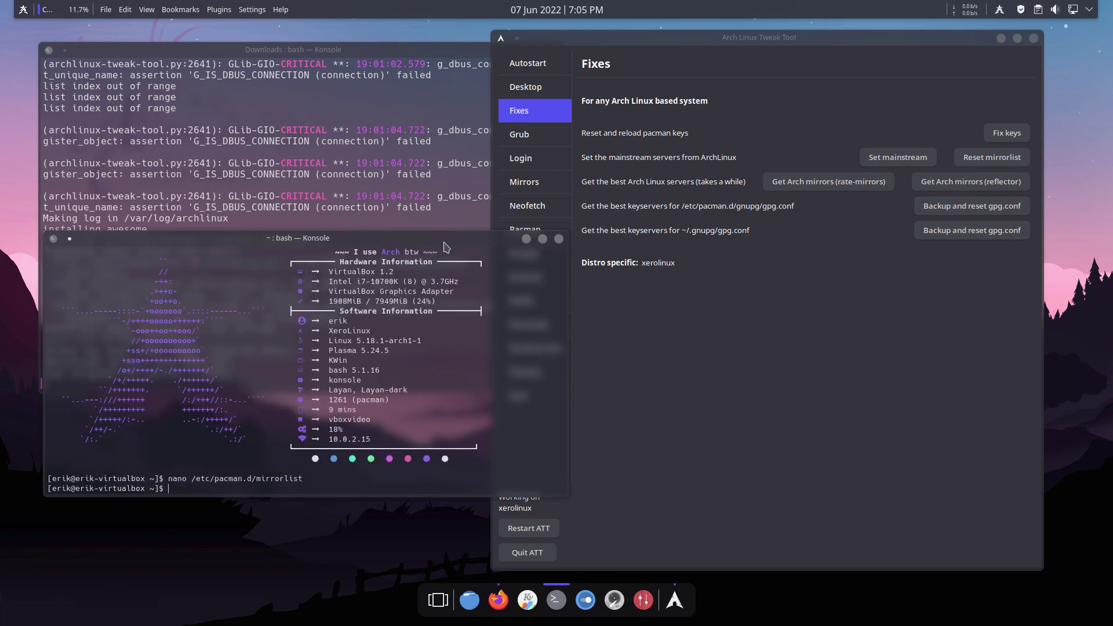
drag(446, 247, 430, 303)
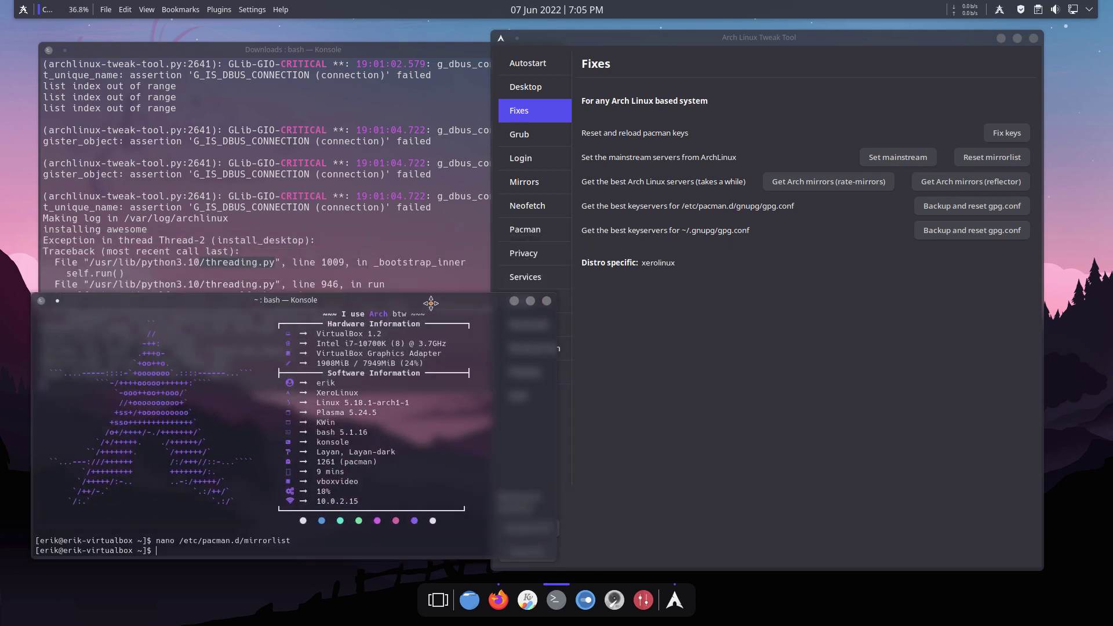
click(756, 344)
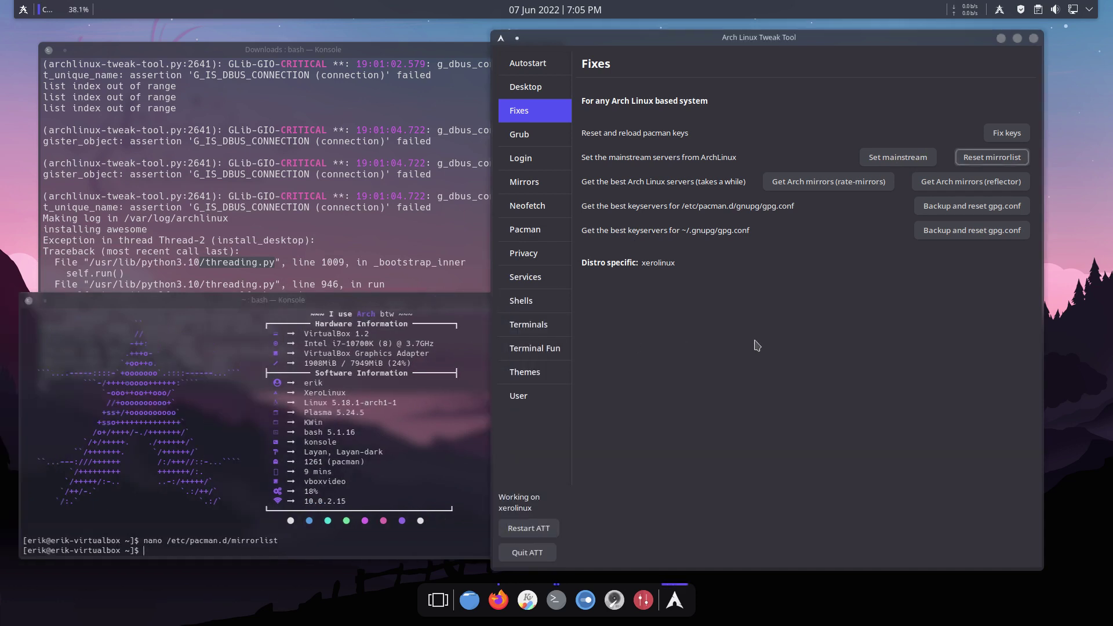
Start the rate-mirrors speed test of Arch mirrors, then switch to the file manager.
click(845, 185)
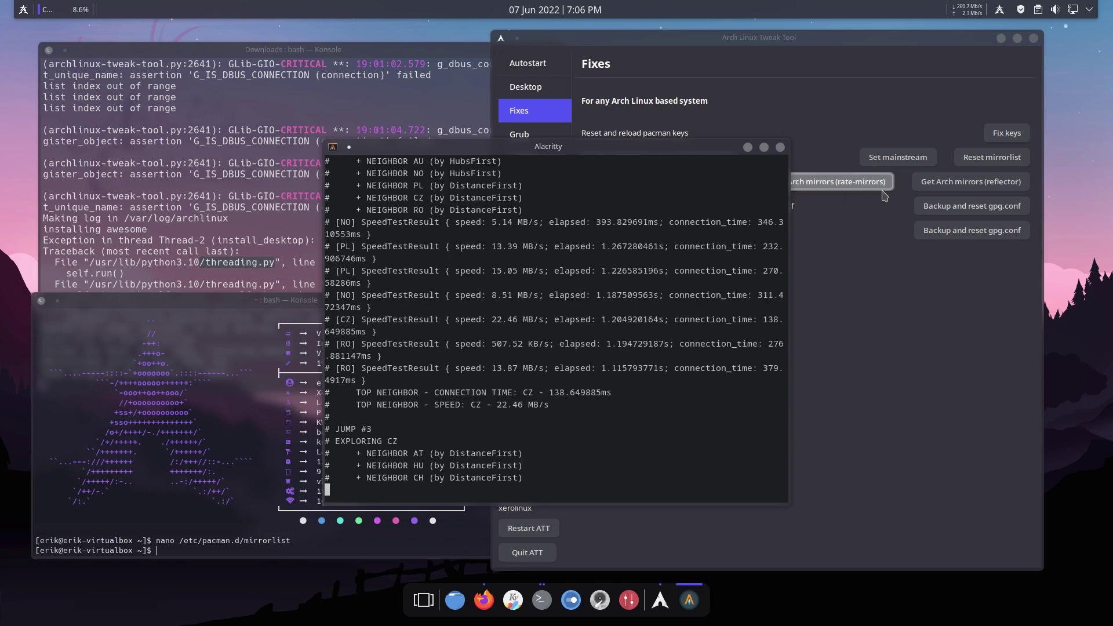
click(873, 245)
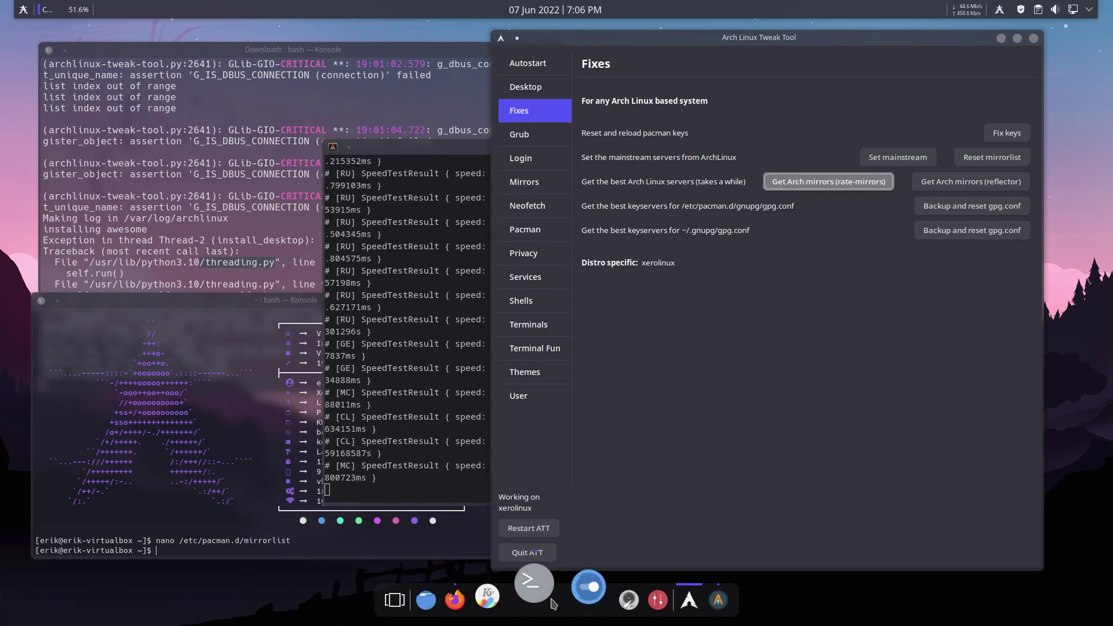
click(447, 580)
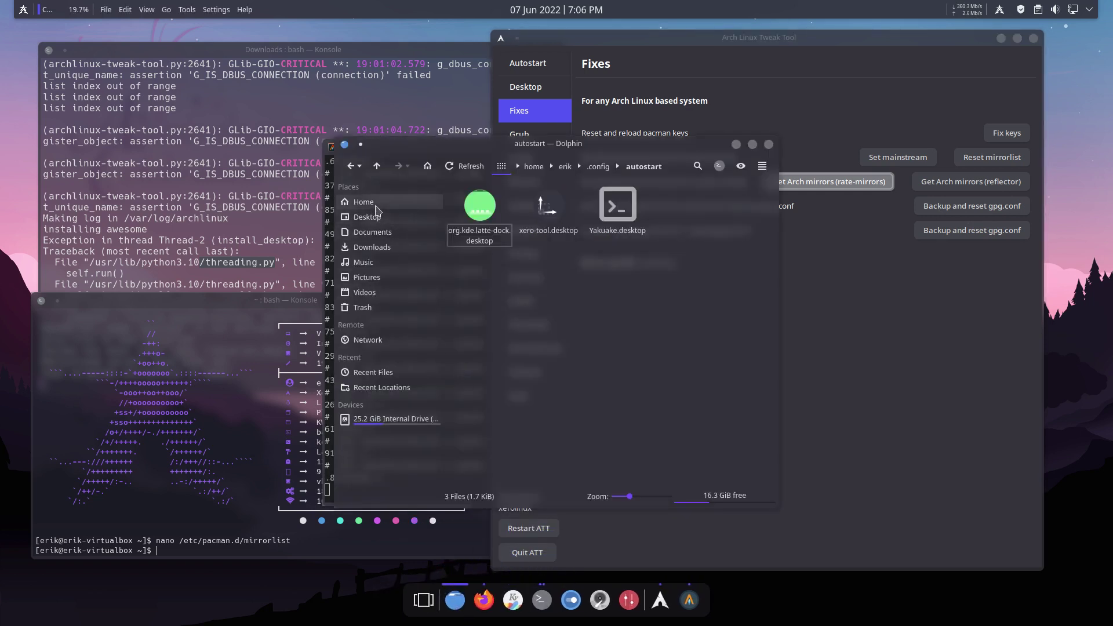
Browse from the internal drive root to /etc/pacman.d/gnupg.
click(390, 418)
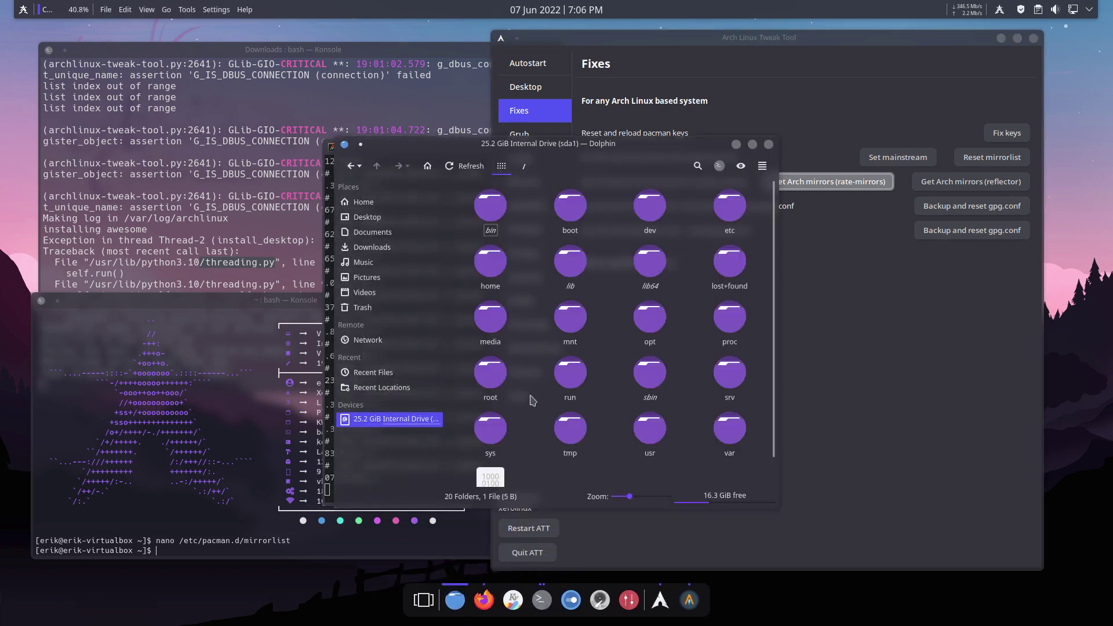
double_click(730, 204)
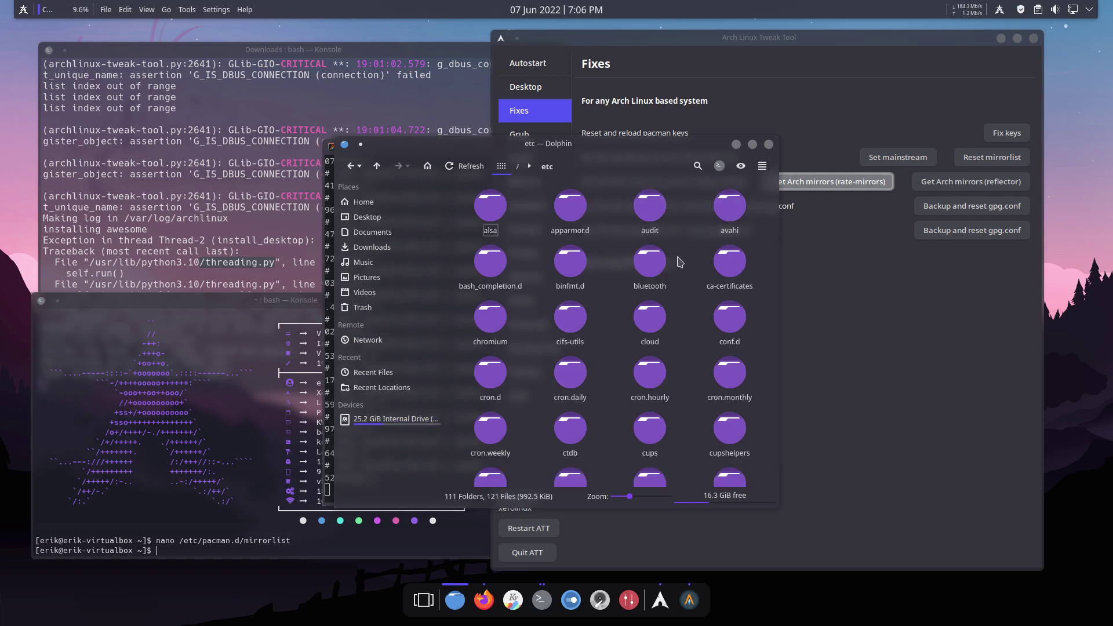
text(pacman)
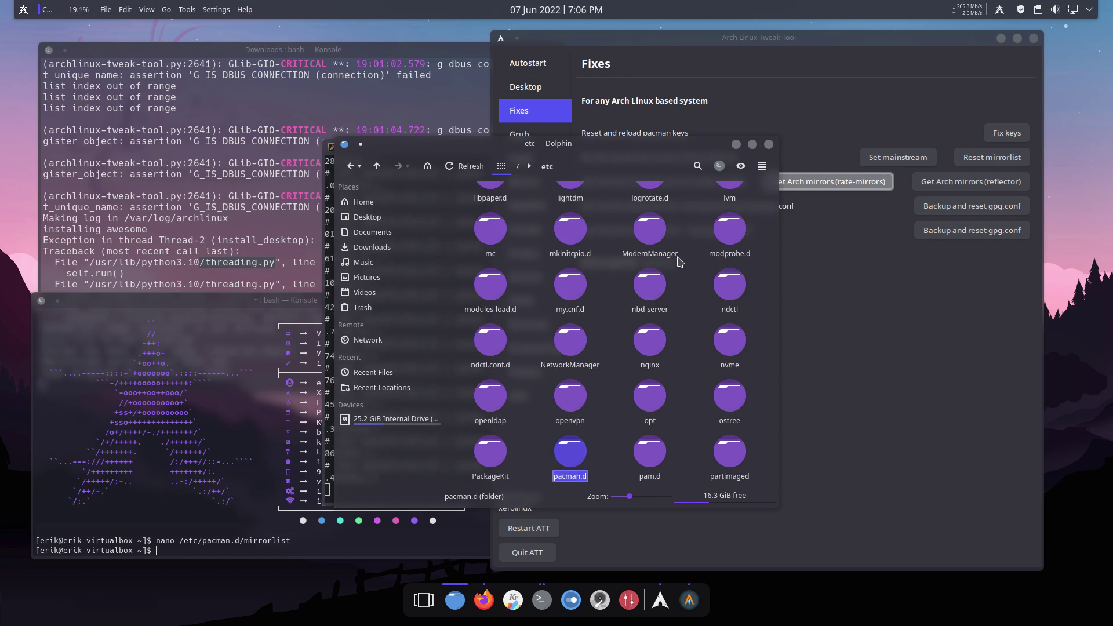
key(Return)
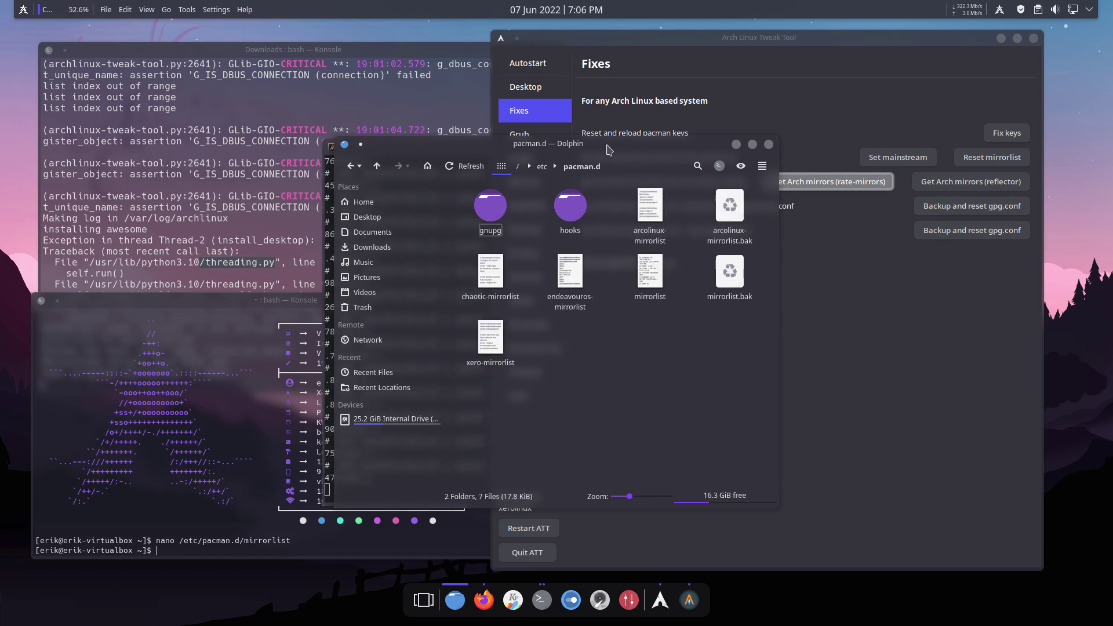
drag(608, 150, 451, 146)
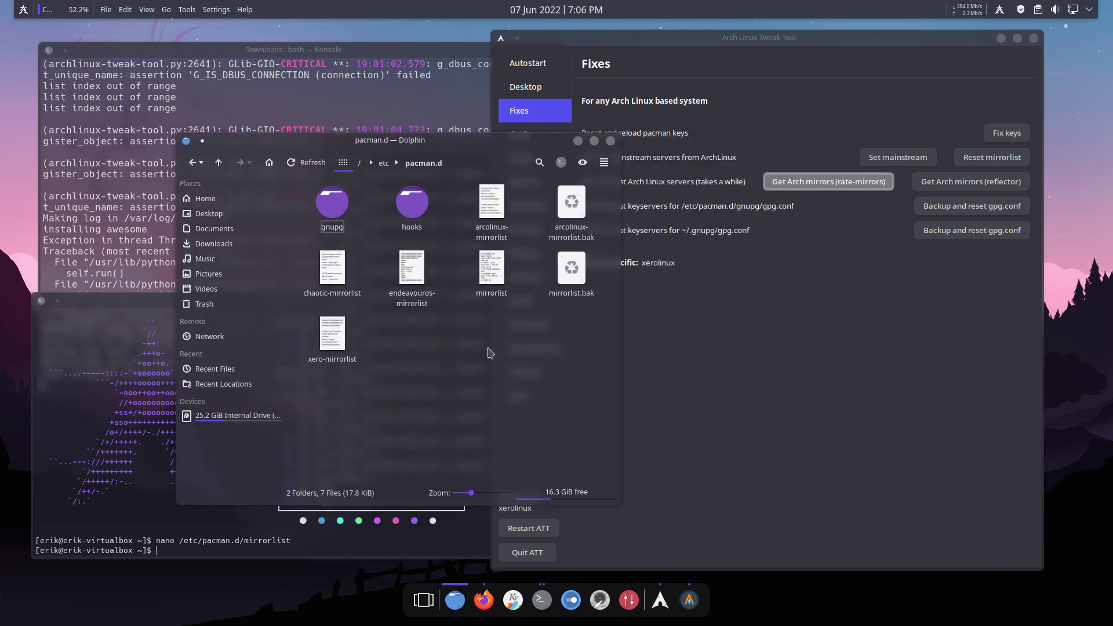
click(337, 212)
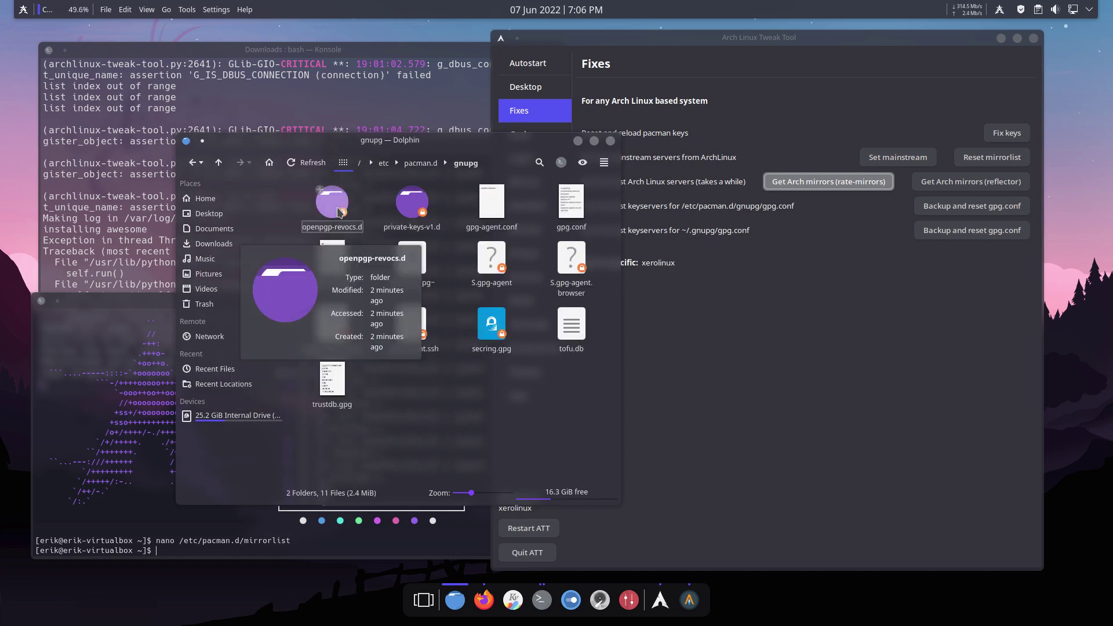
Open gpg.conf with Kate from its context menu.
mouse_move(572, 208)
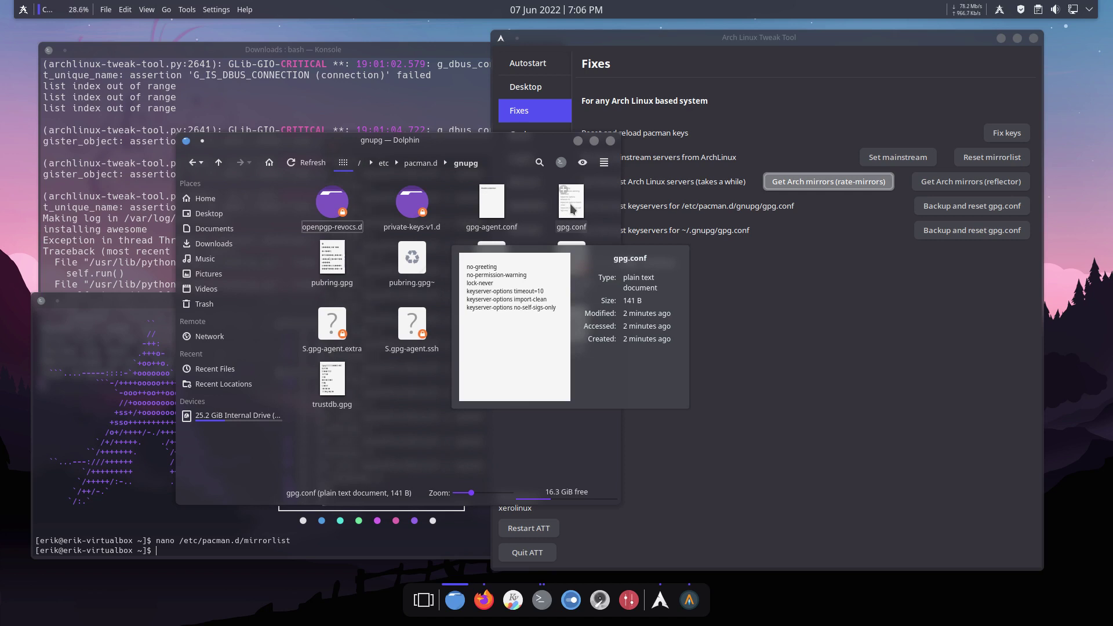
right_click(573, 209)
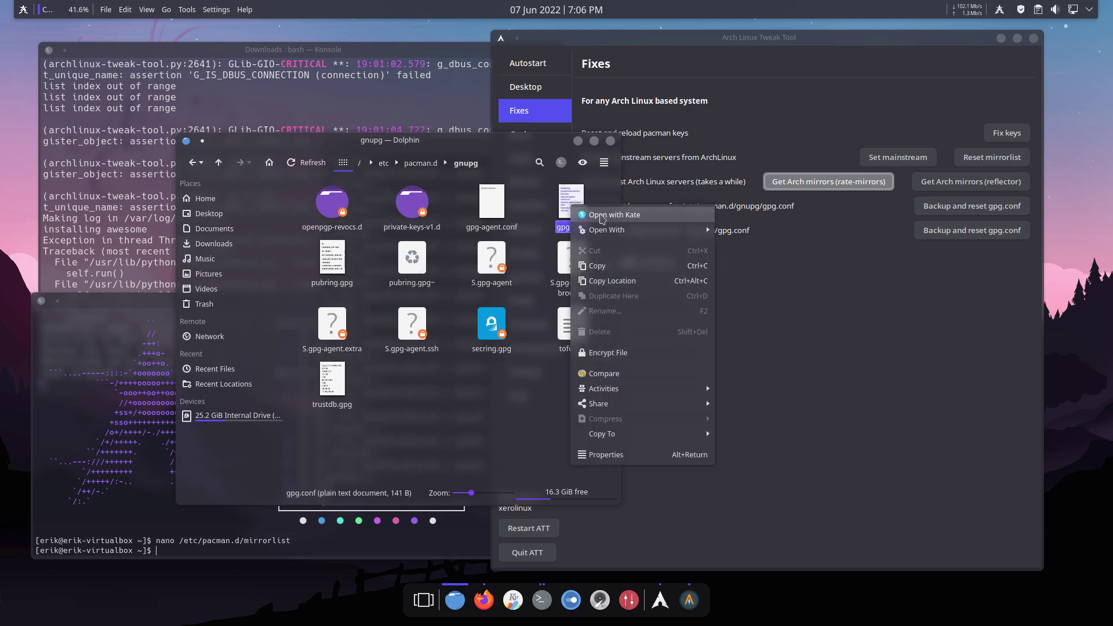
mouse_move(615, 233)
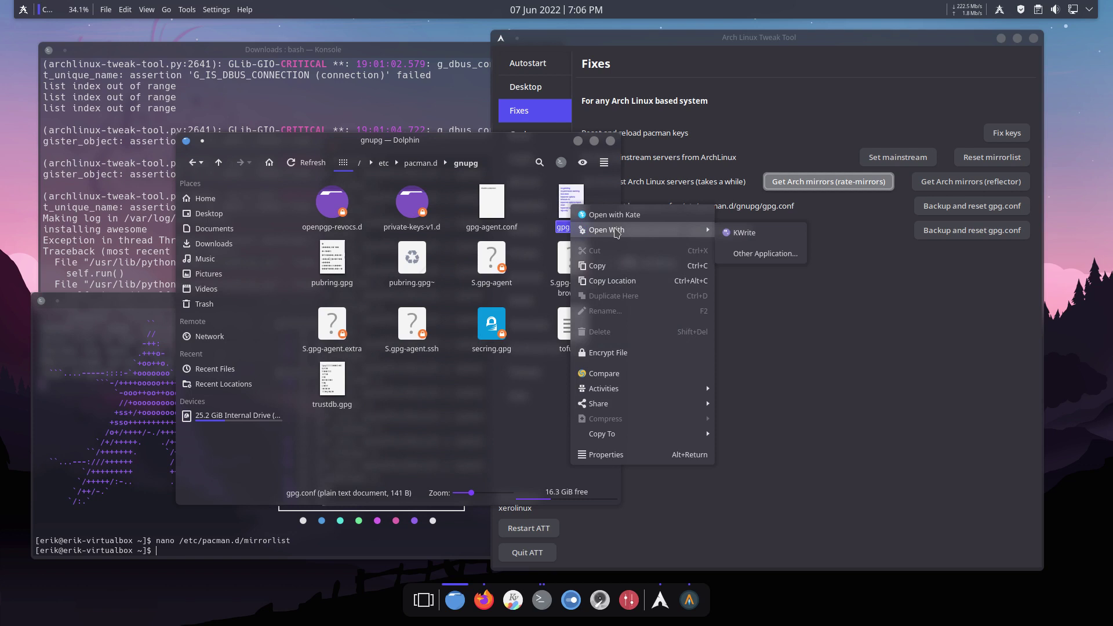
click(658, 216)
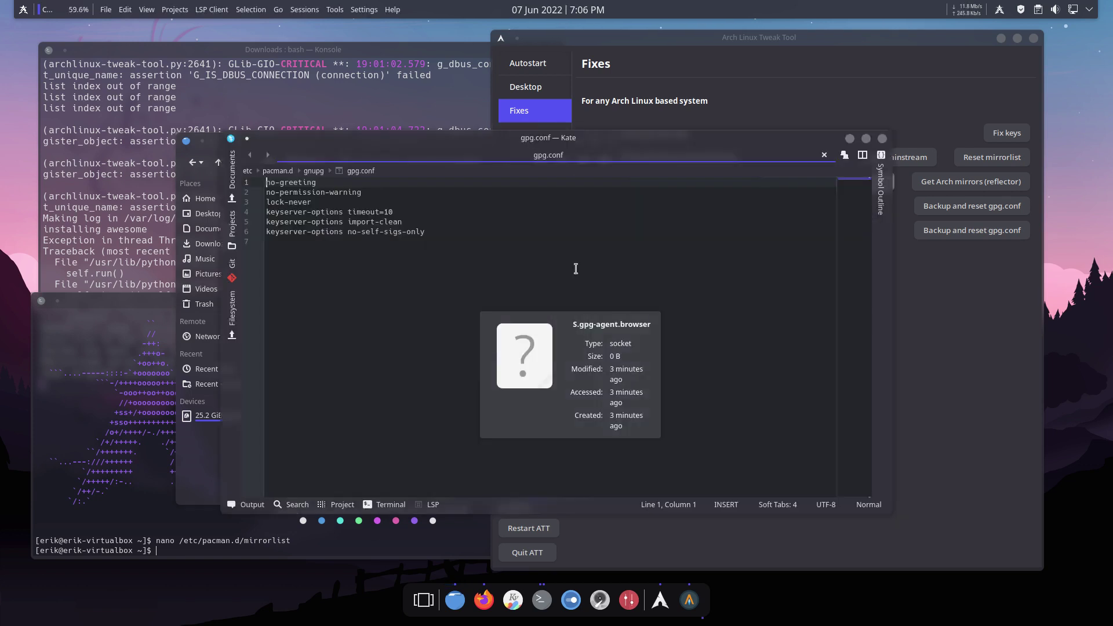
Back up and reset the system keyserver gpg.conf from the Fixes page.
drag(642, 145, 500, 155)
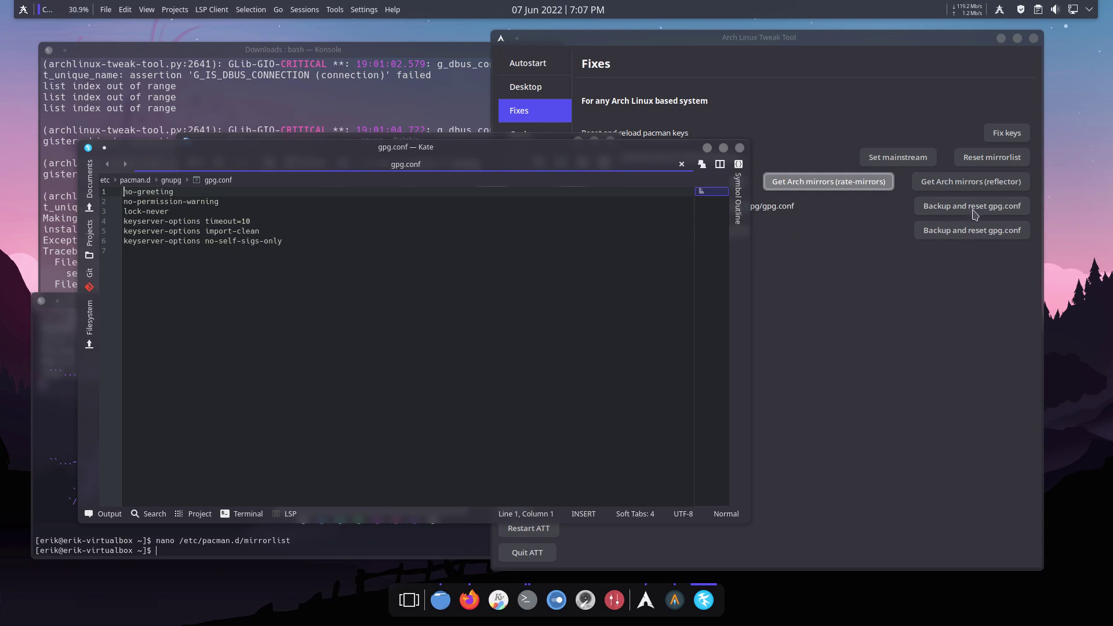
click(978, 214)
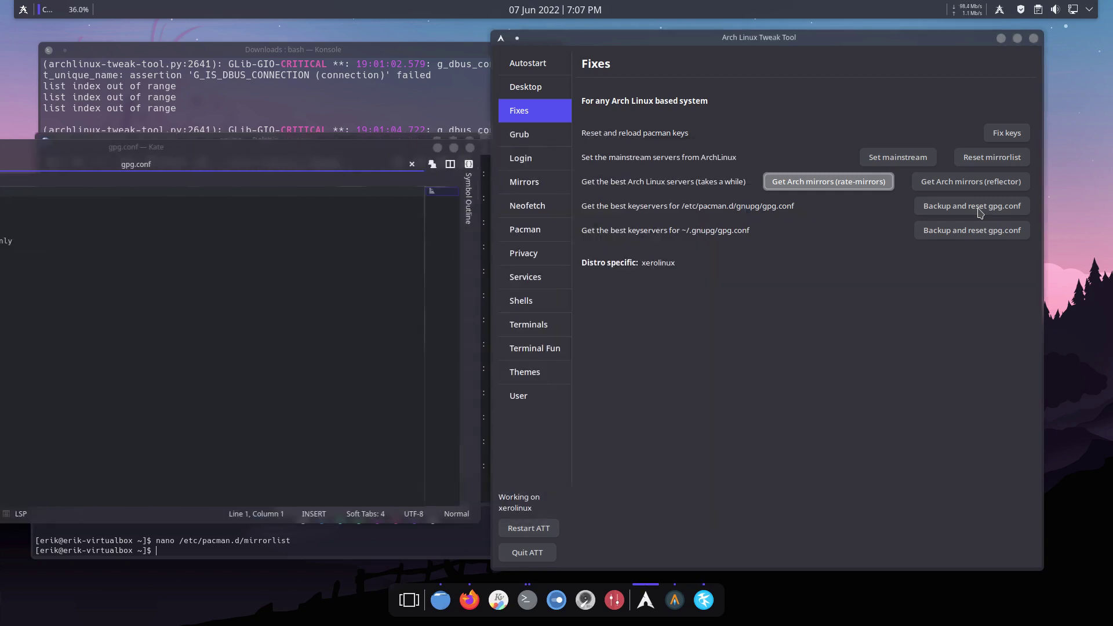
click(457, 253)
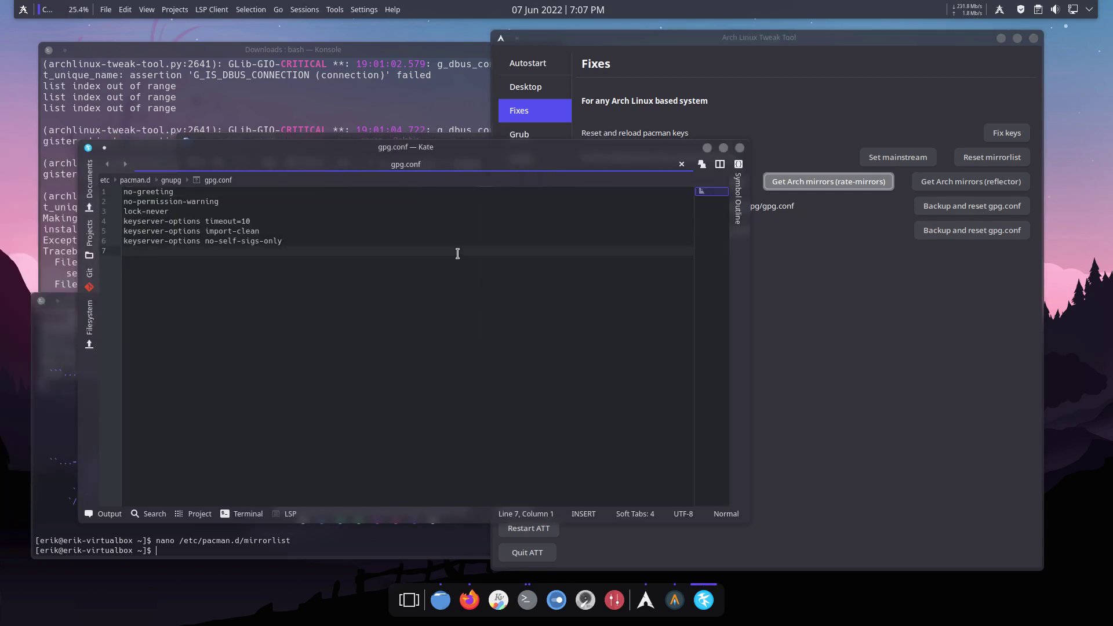
click(853, 232)
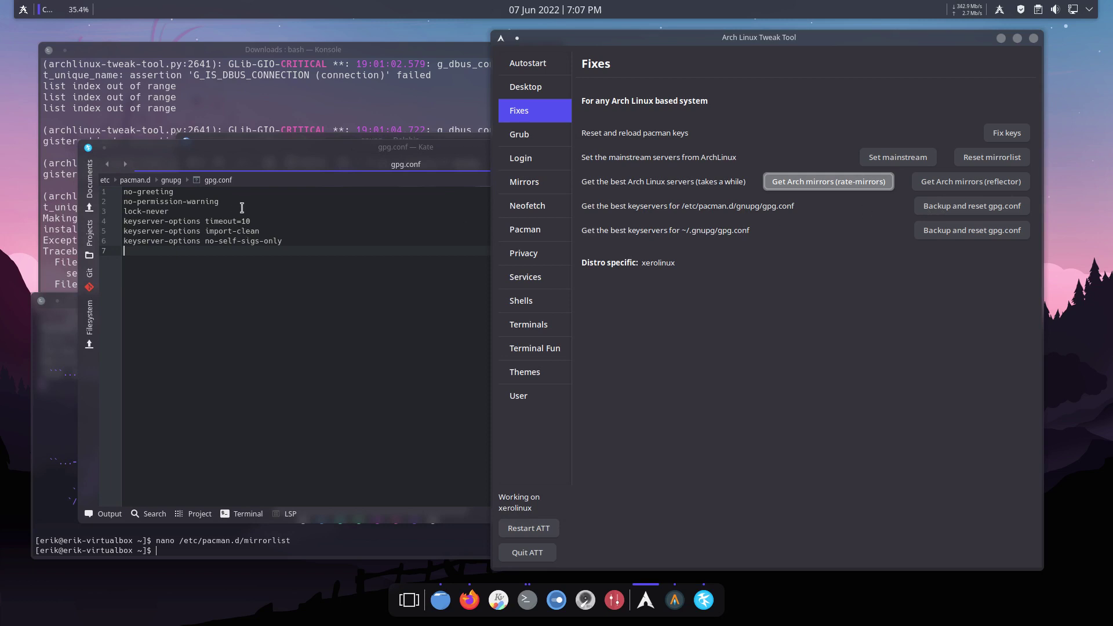
Show Kate's terminal panel, maximize the editor, then close gpg.conf.
click(297, 246)
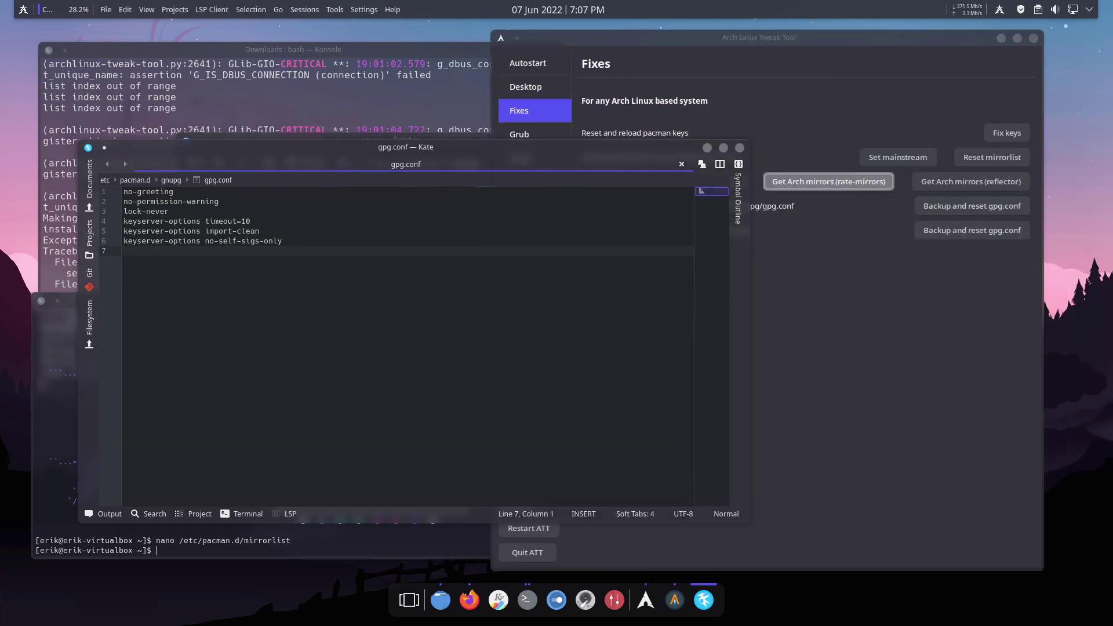
key(F4)
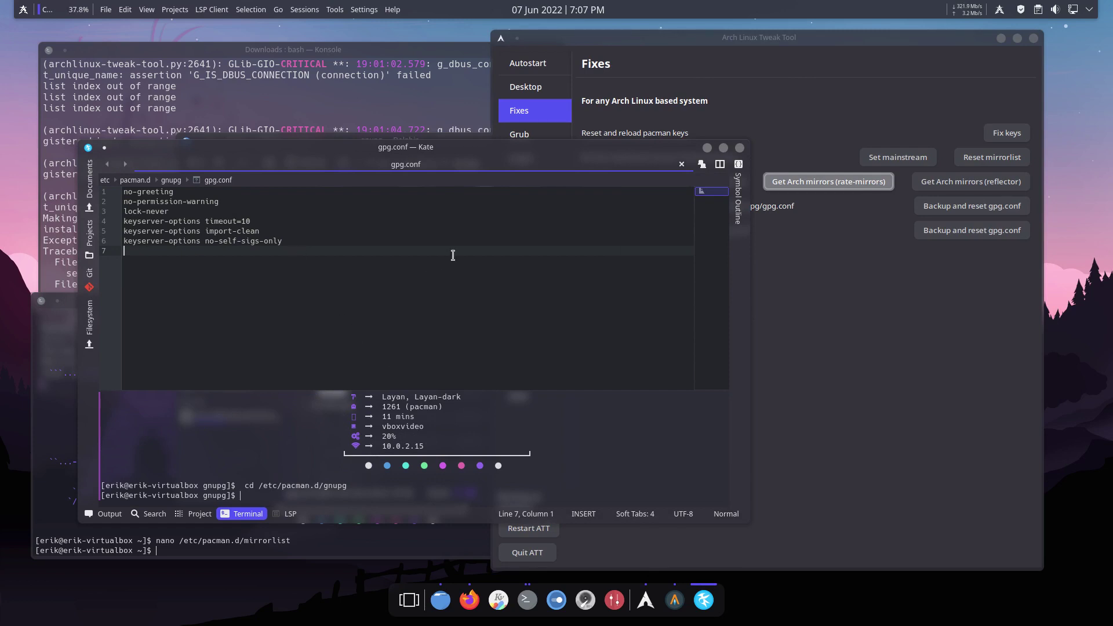
click(724, 148)
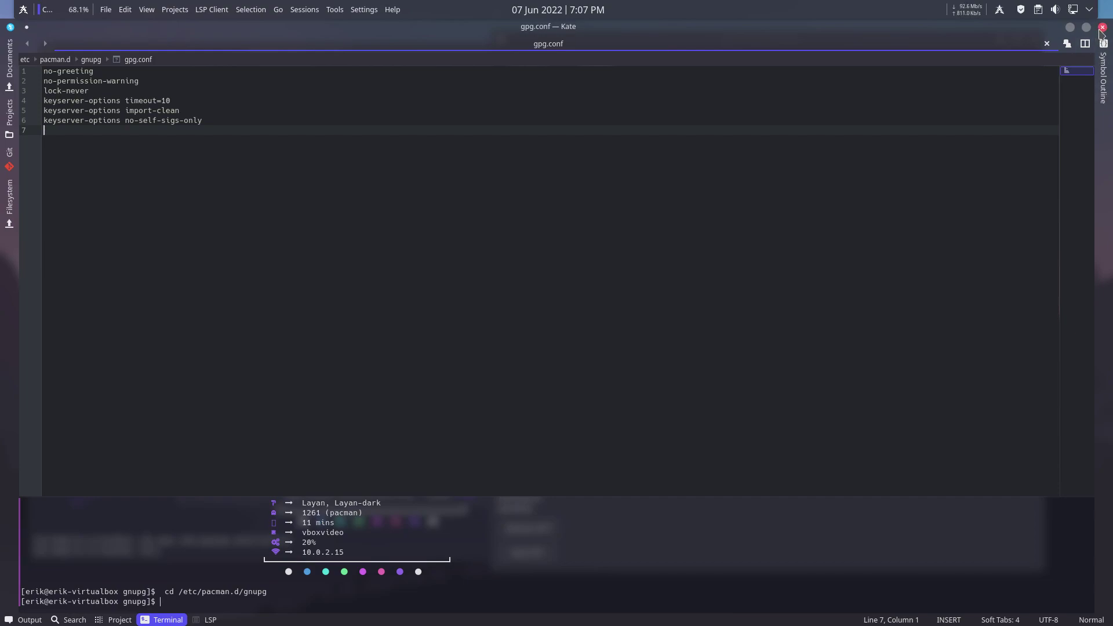
click(1102, 27)
Reopen gpg.conf from the gnupg folder to check it, close it, and return to Fixes.
click(418, 383)
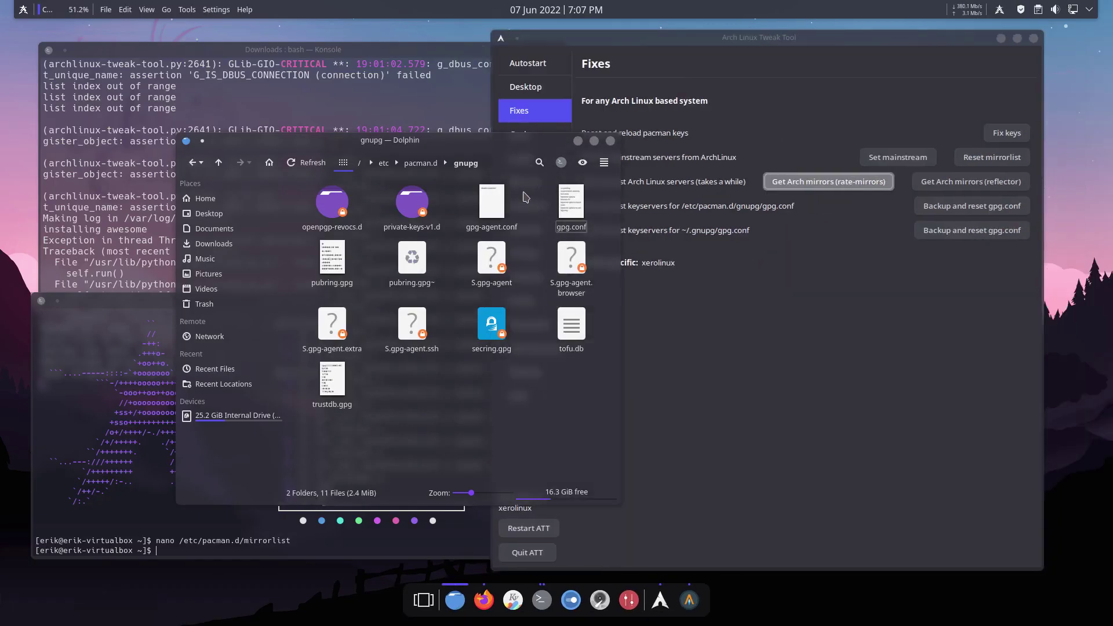
click(564, 210)
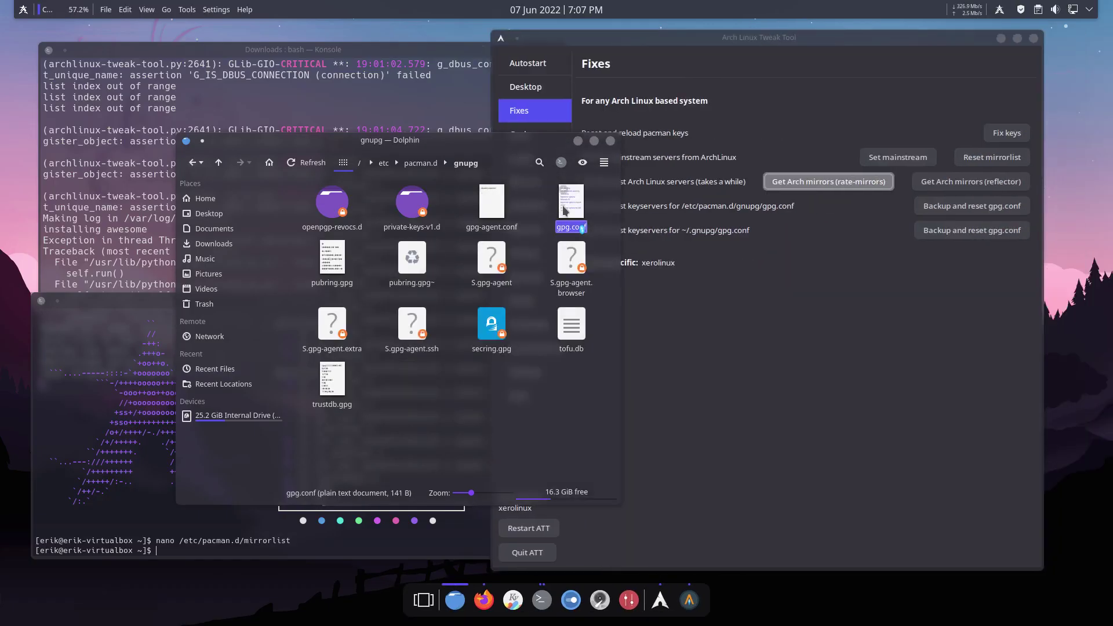
double_click(564, 210)
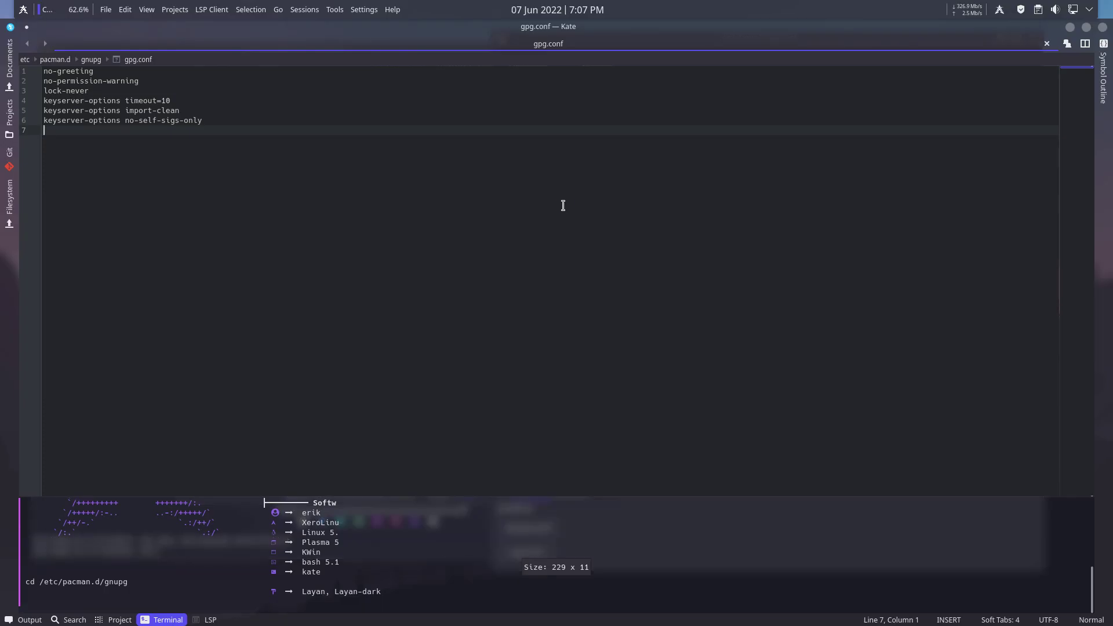
click(1104, 27)
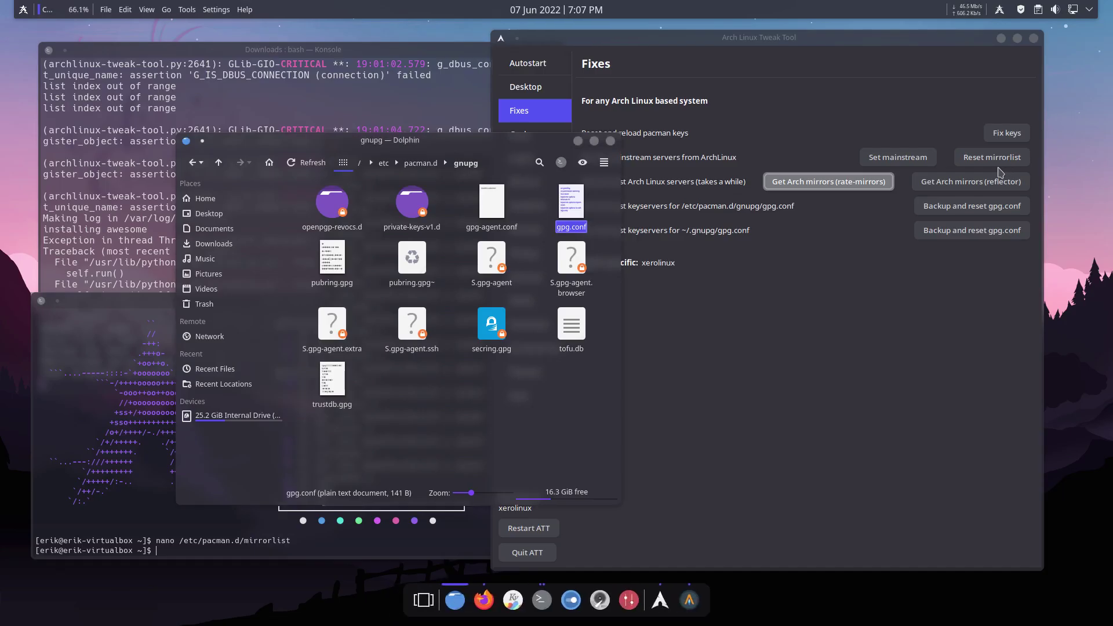
click(876, 214)
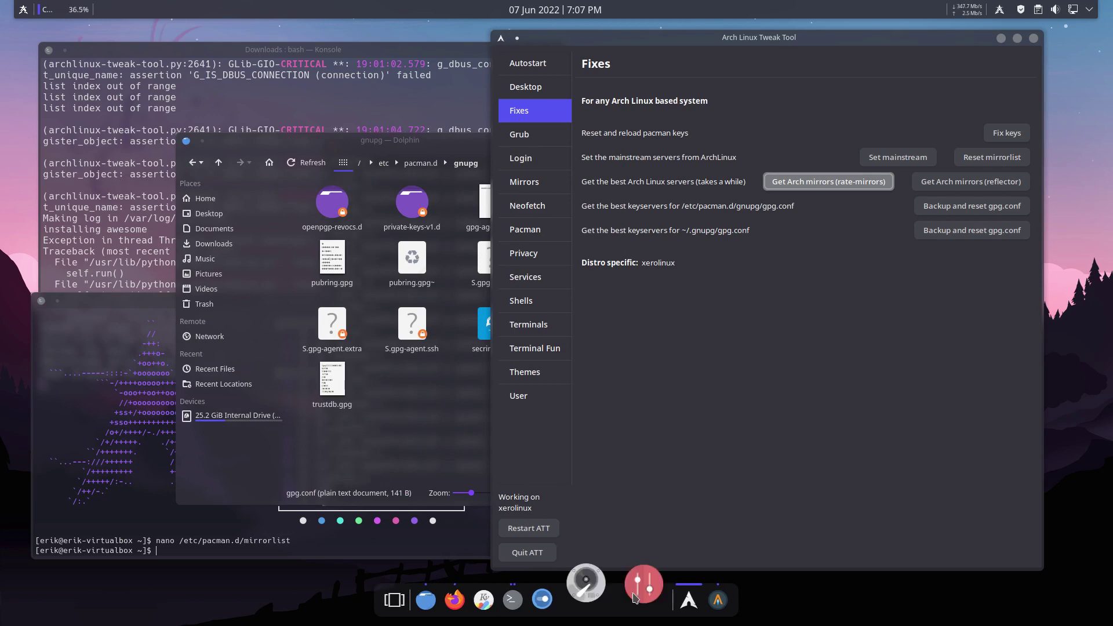
Scroll through the rate-mirrors speed results and ranked Server lines in the terminal.
click(687, 592)
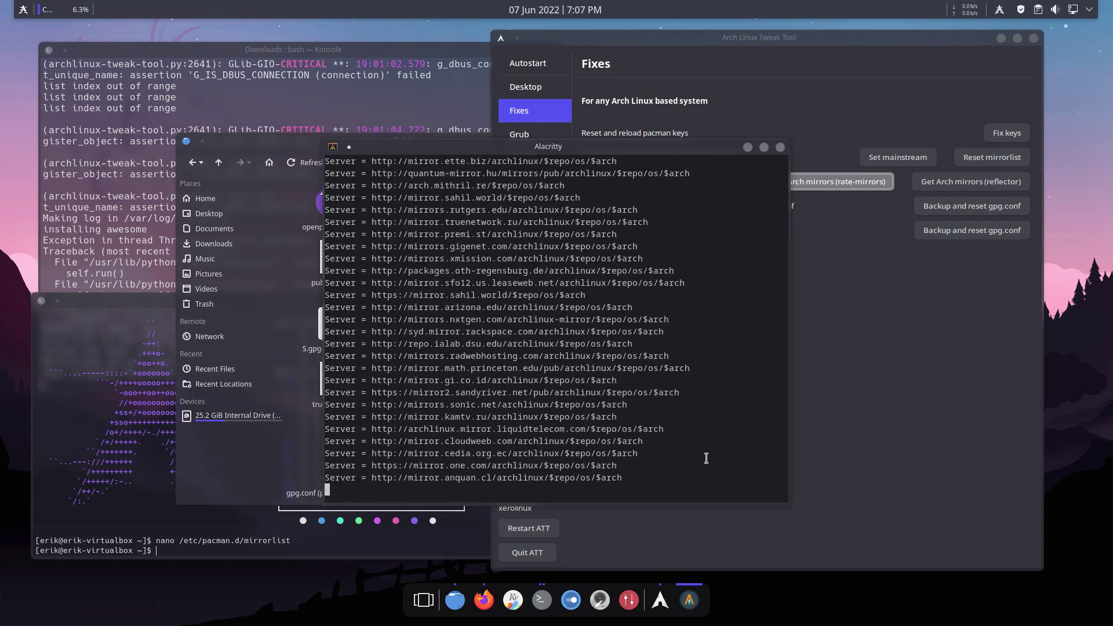
scroll(587, 441, up, 10)
scroll(587, 439, up, 15)
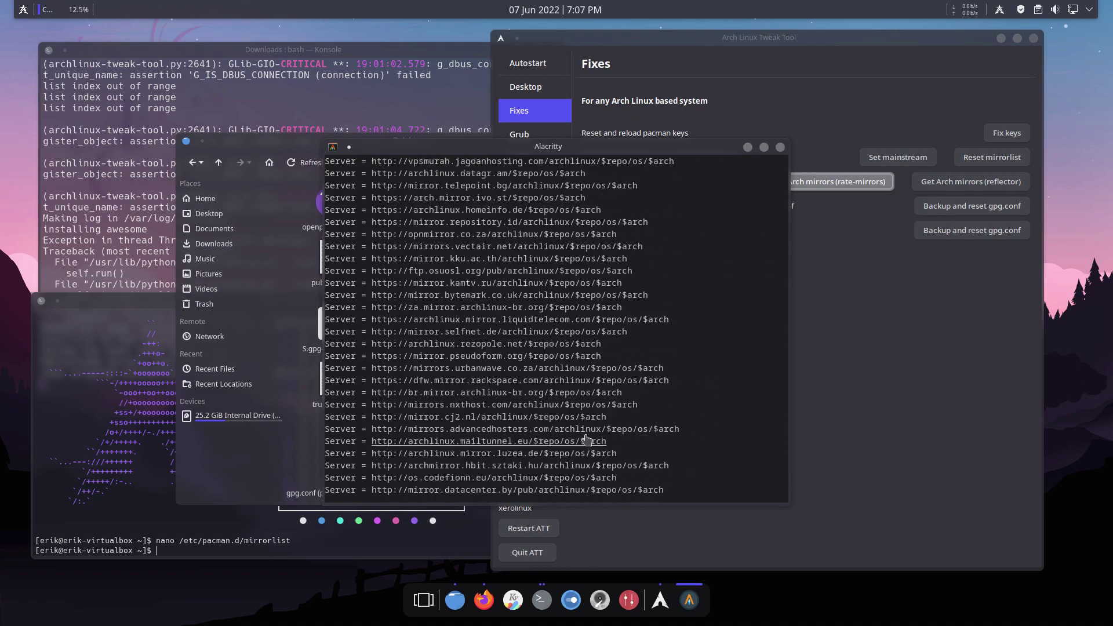
scroll(586, 437, up, 15)
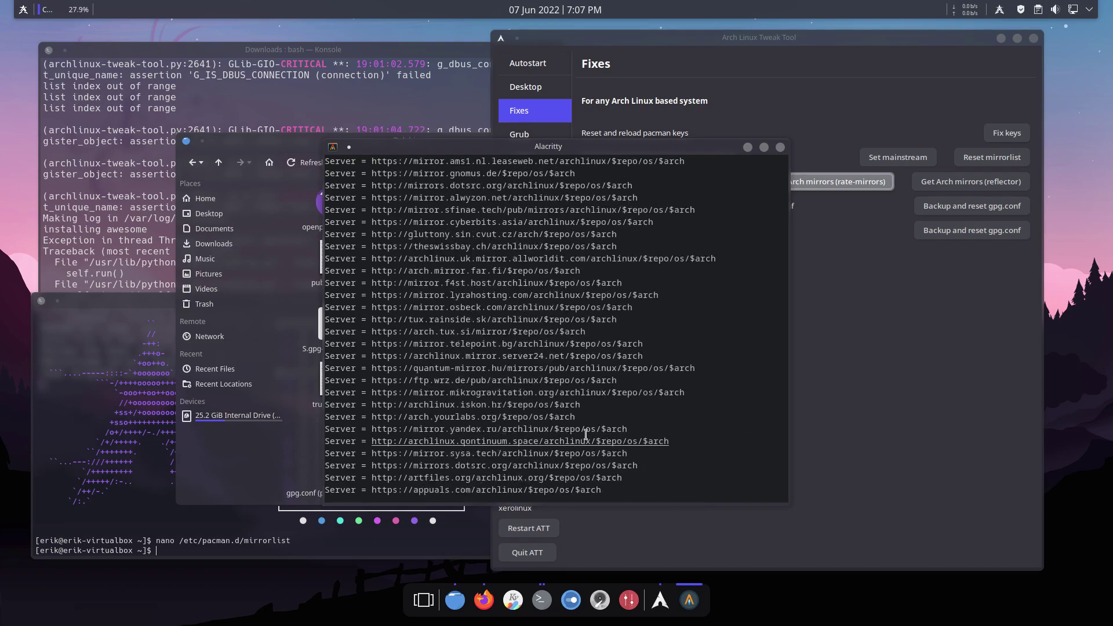
scroll(587, 439, down, 4)
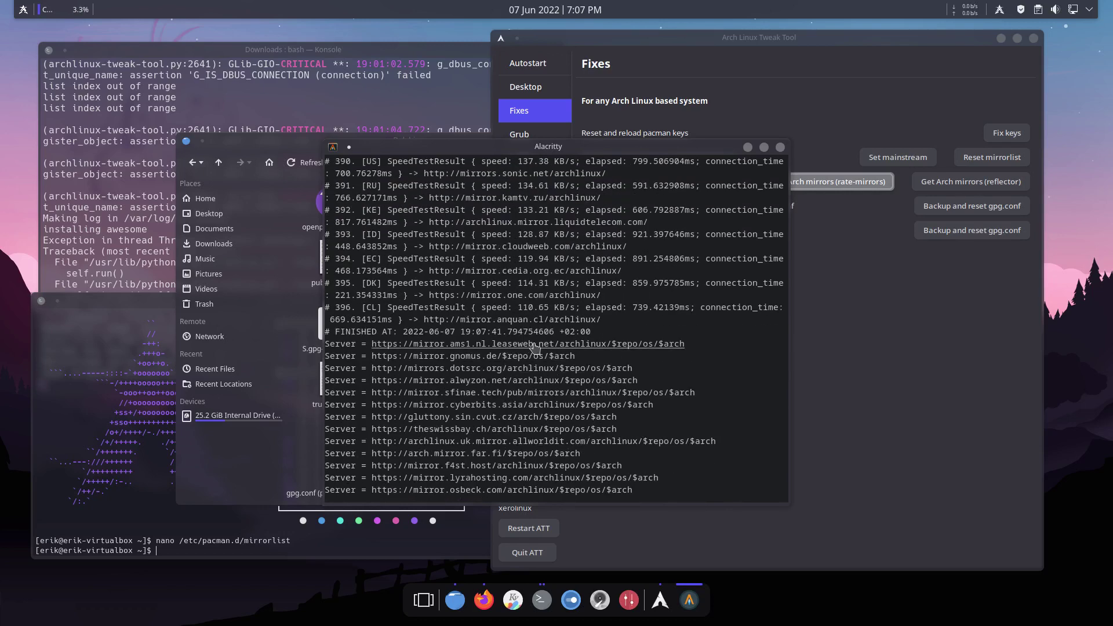
scroll(590, 383, down, 20)
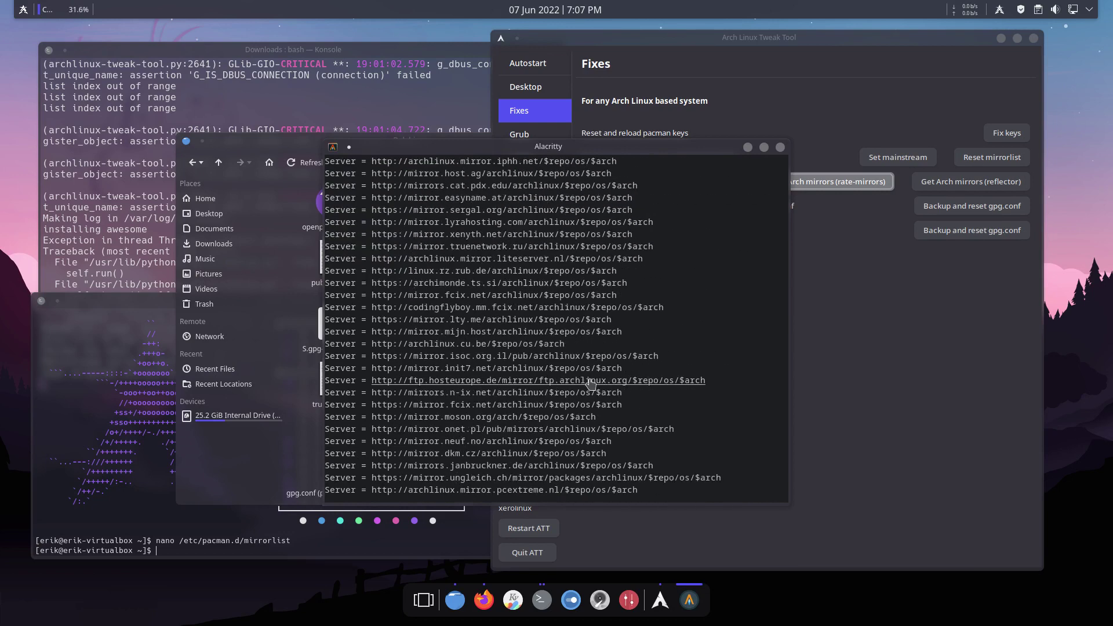
Close the mirror results terminal and open the new 517 B gpg.conf in gnupg.
click(781, 148)
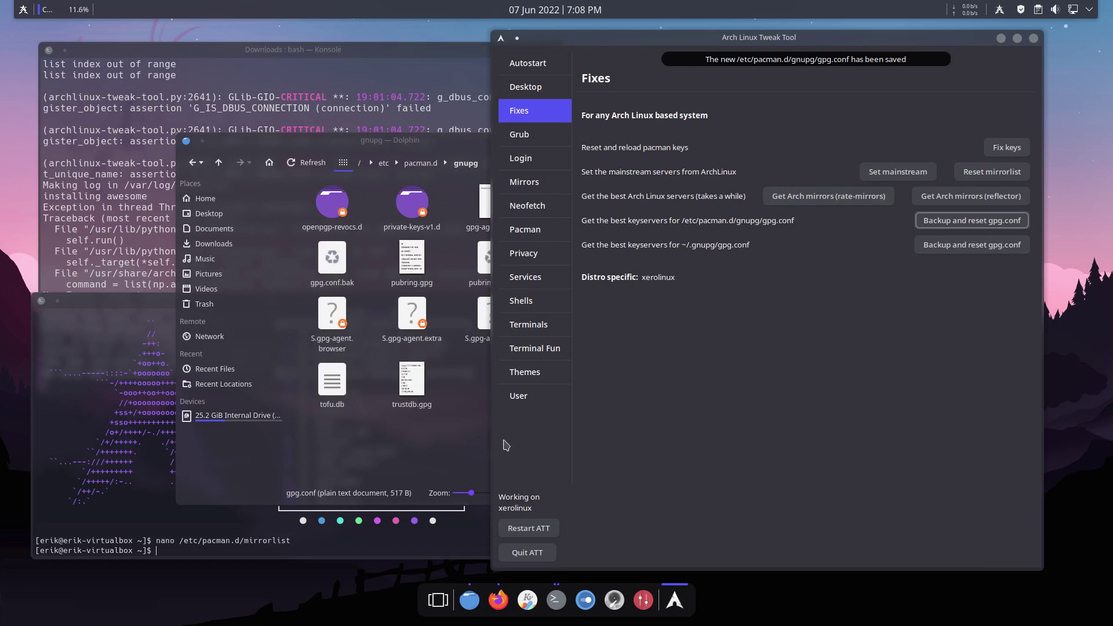
click(455, 442)
click(565, 216)
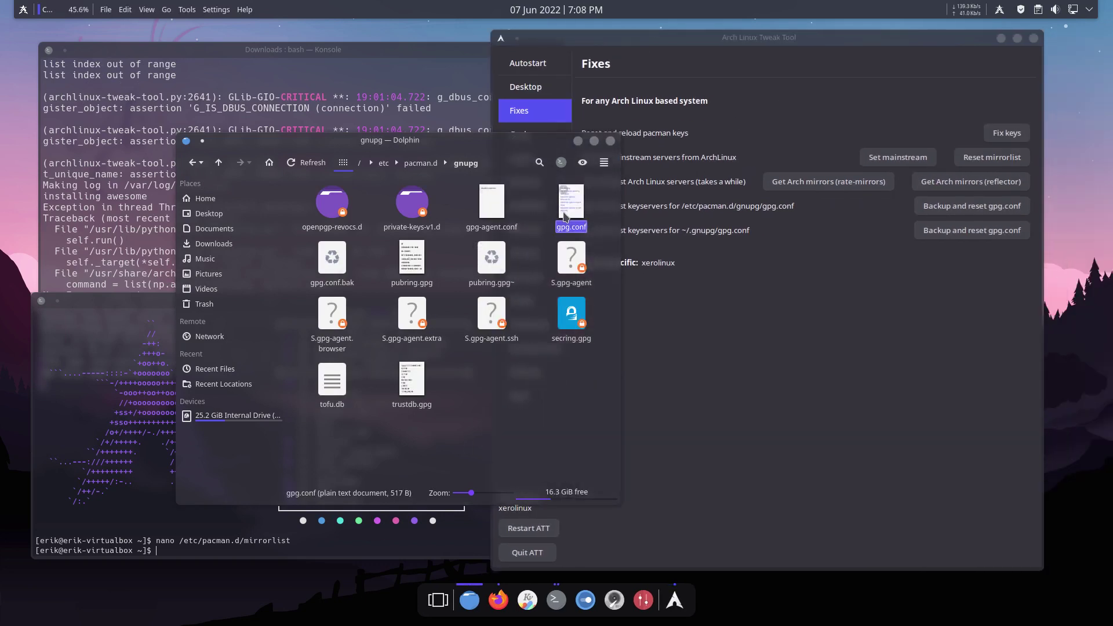
double_click(565, 216)
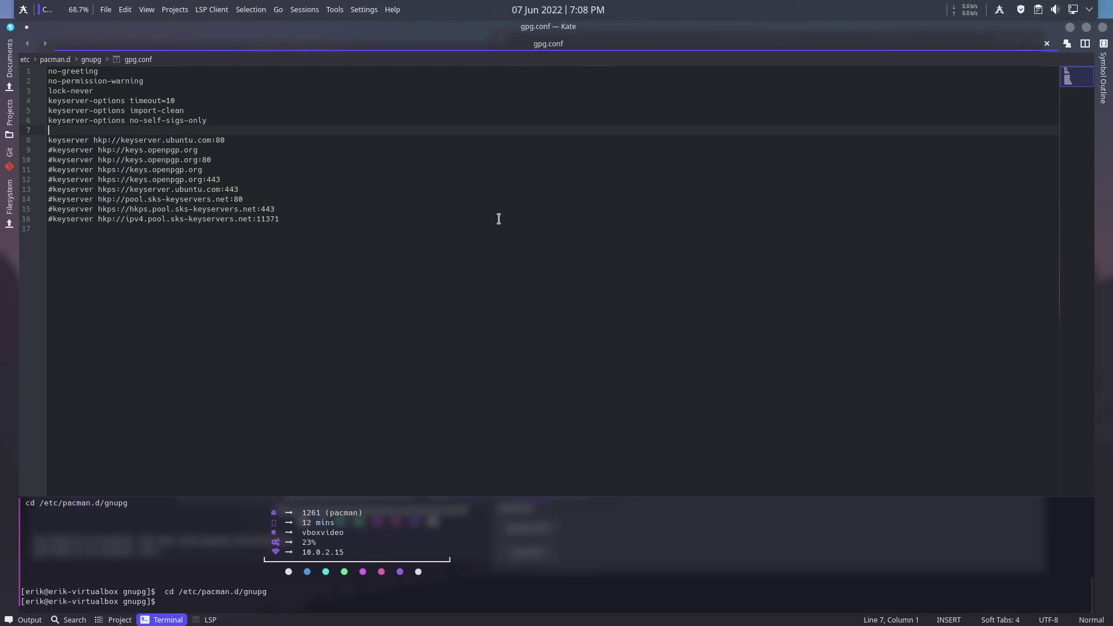
Review gpg.conf, marking the keyserver.ubuntu.com:80 line and port 11371, then close Kate.
scroll(308, 227, up, 7)
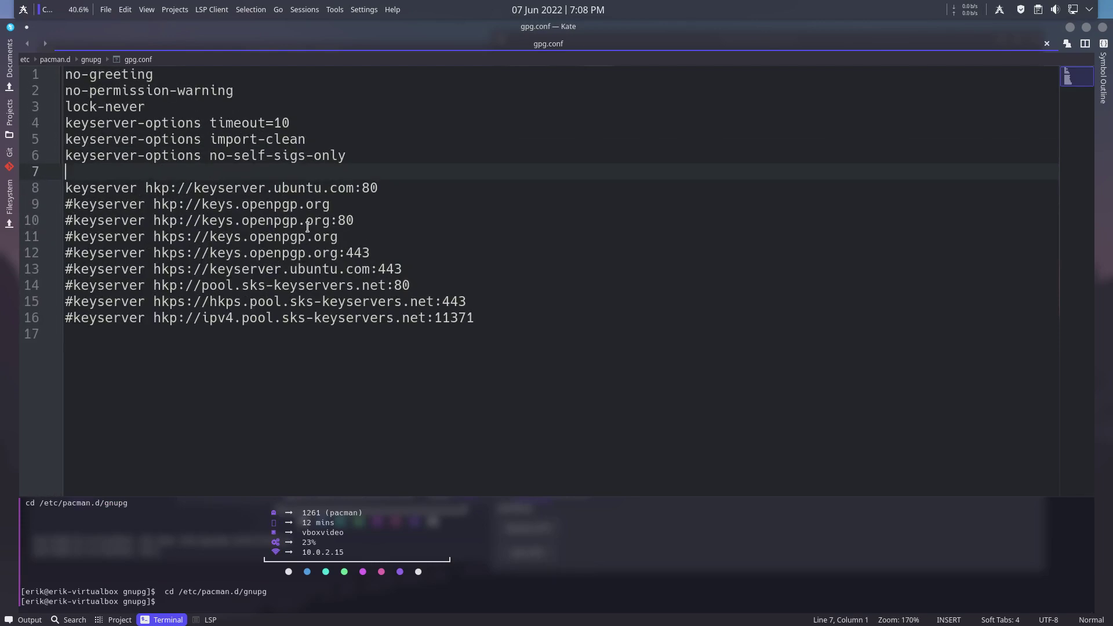
drag(377, 187, 85, 196)
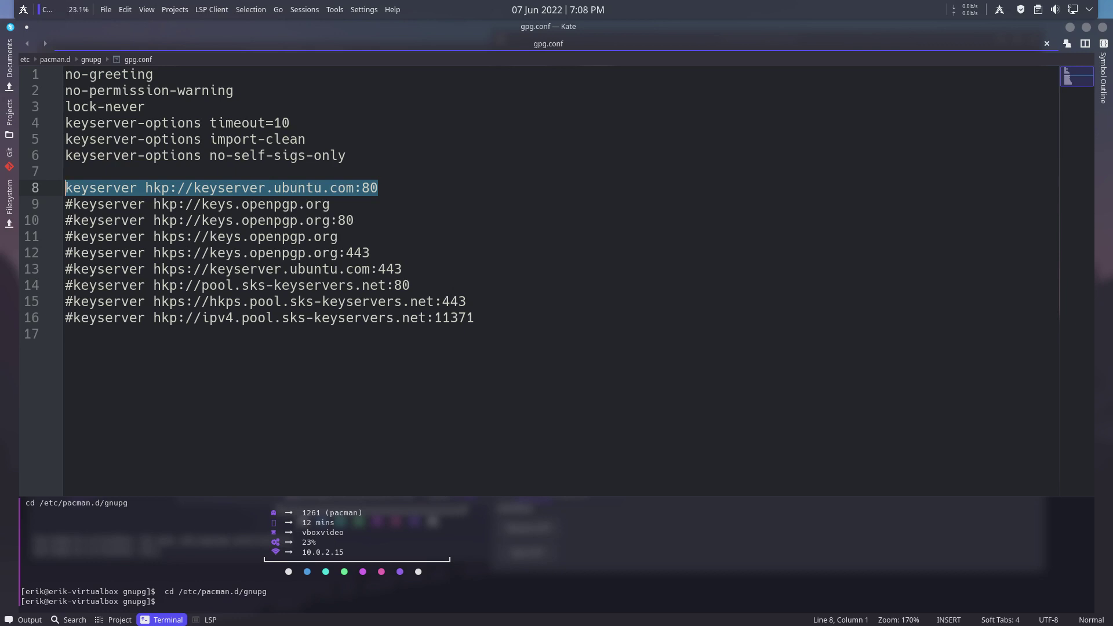
click(72, 204)
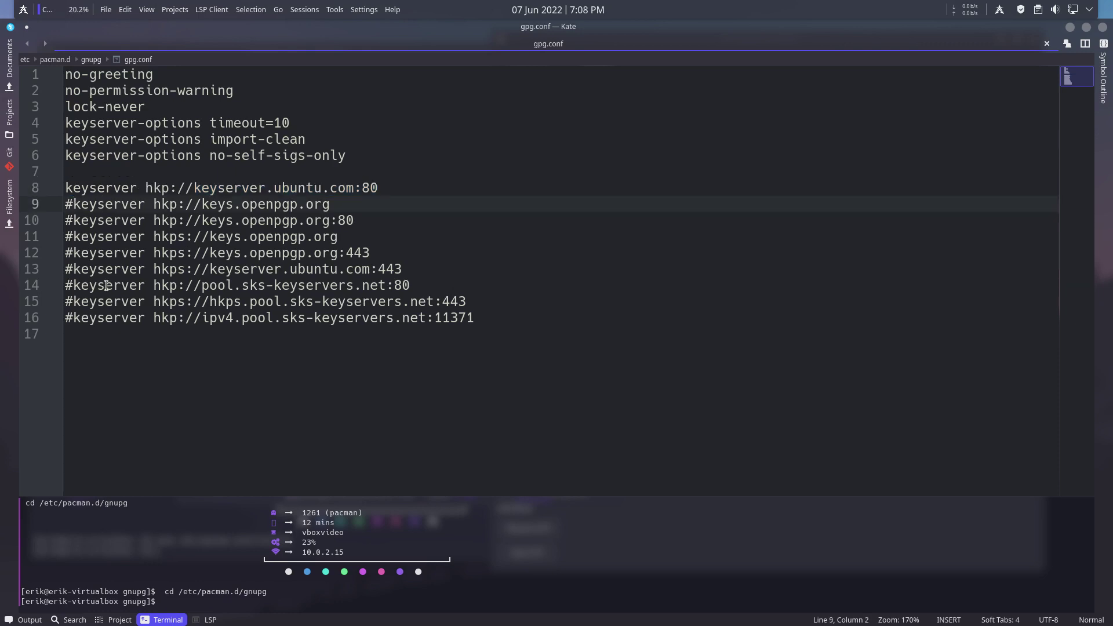
drag(480, 320, 434, 319)
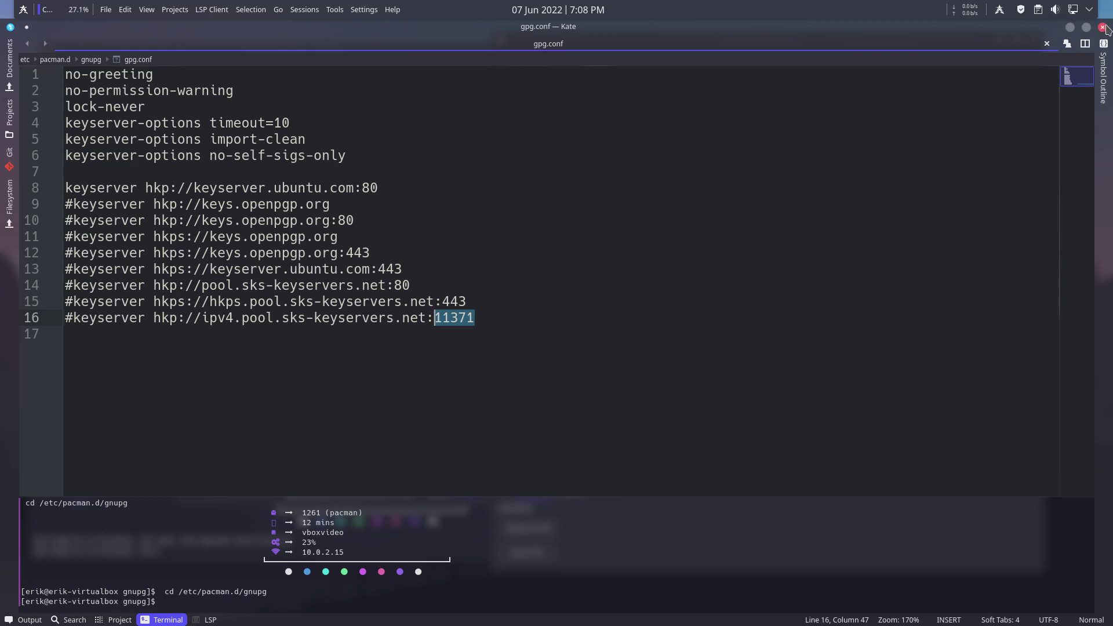
click(1071, 29)
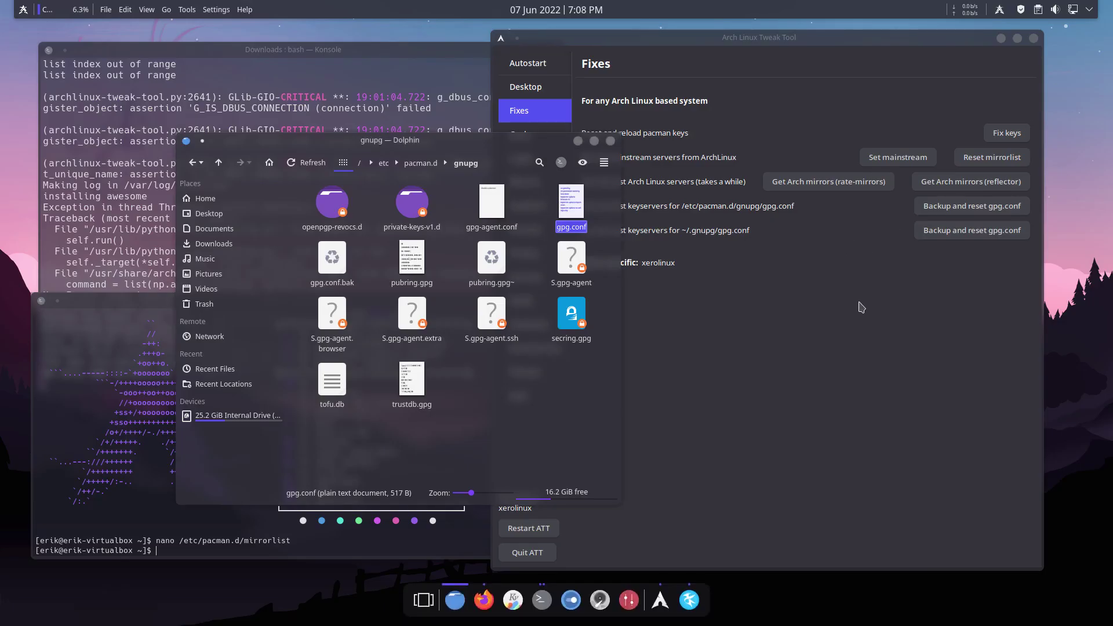
Back up and reset the home ~/.gnupg/gpg.conf, then open the home .gnupg folder.
click(862, 307)
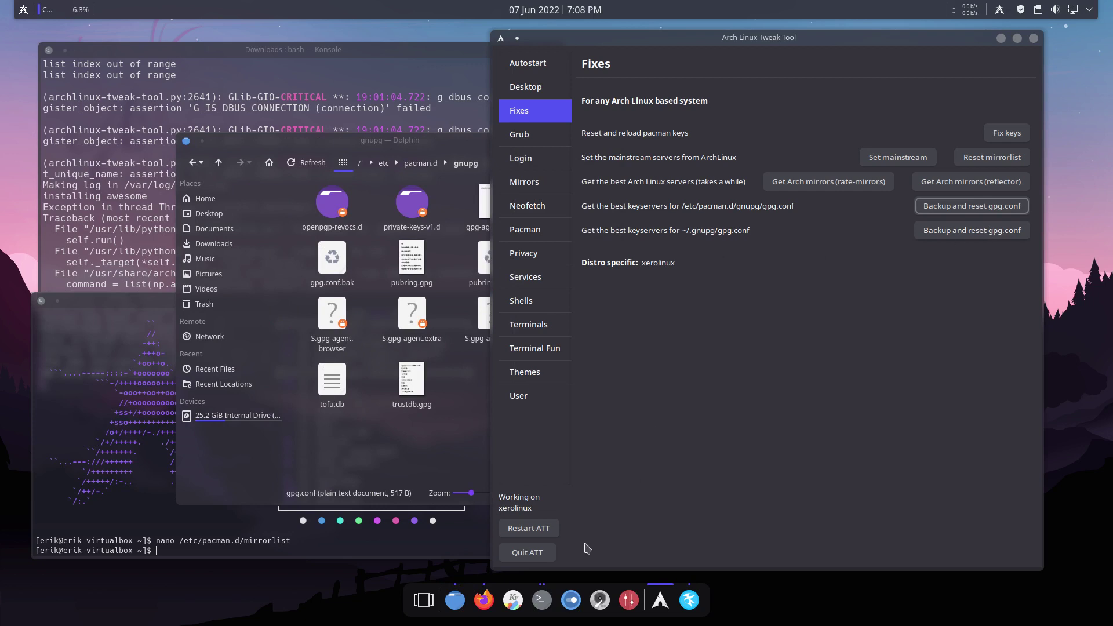
click(462, 594)
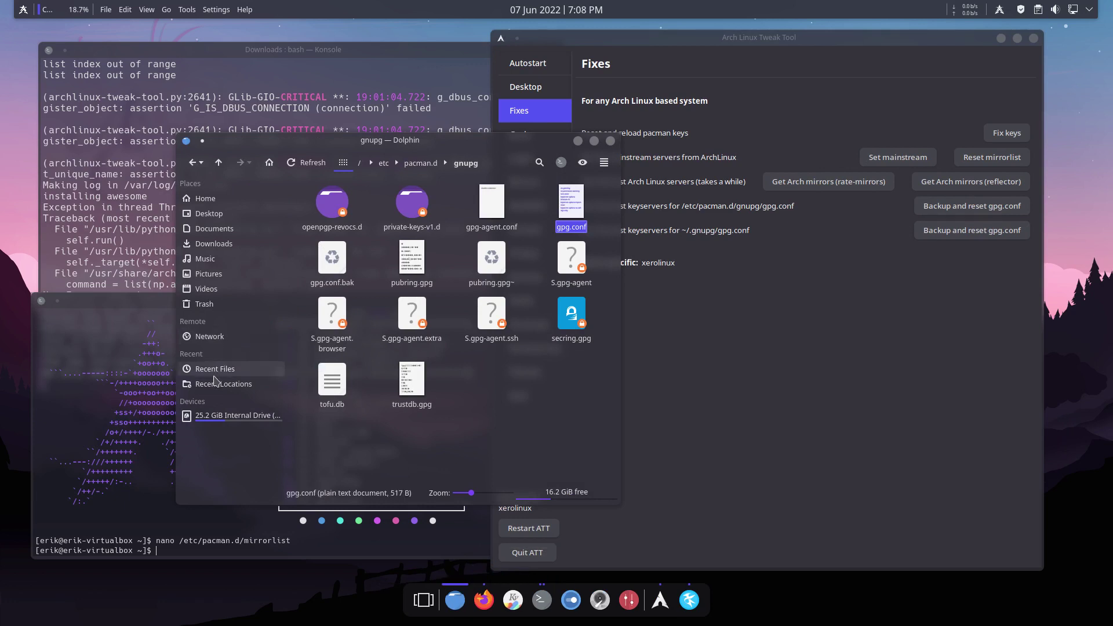
click(205, 204)
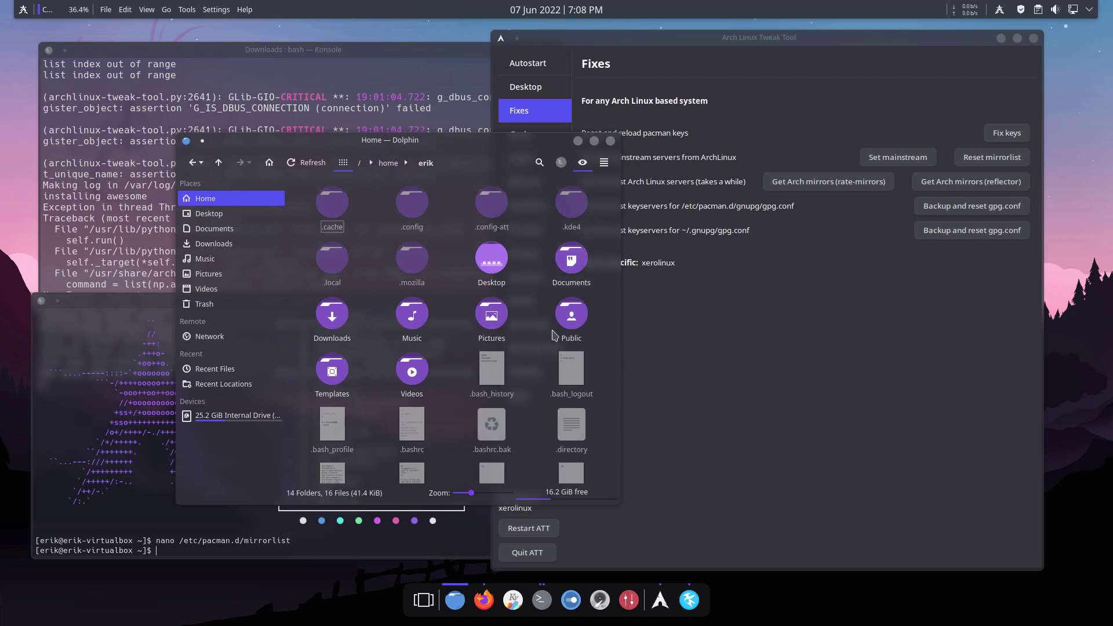
click(722, 373)
click(979, 229)
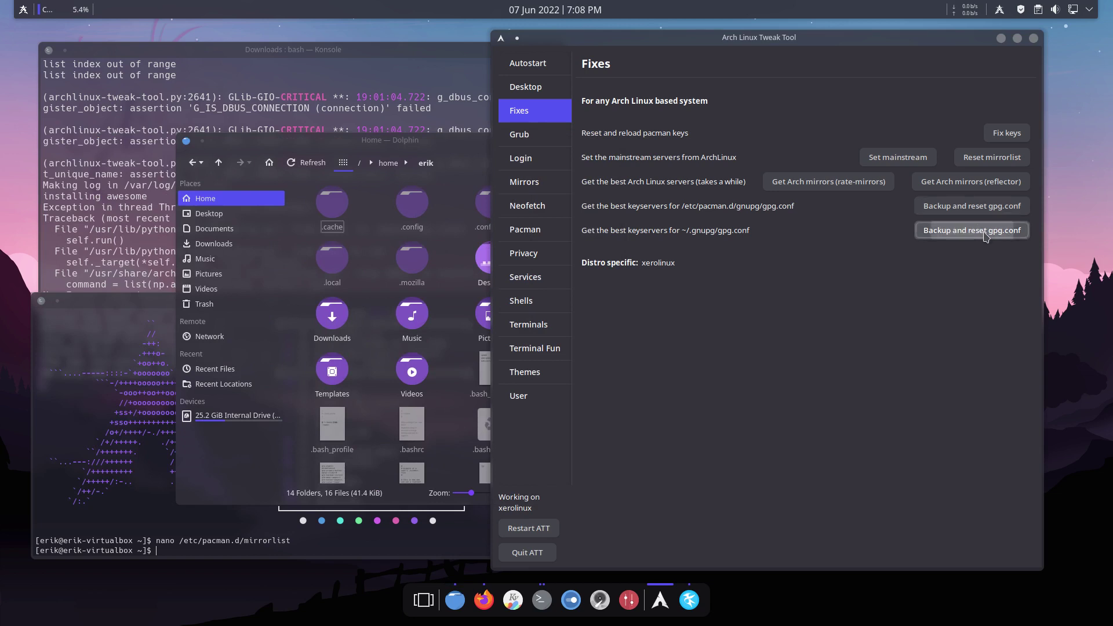
click(470, 233)
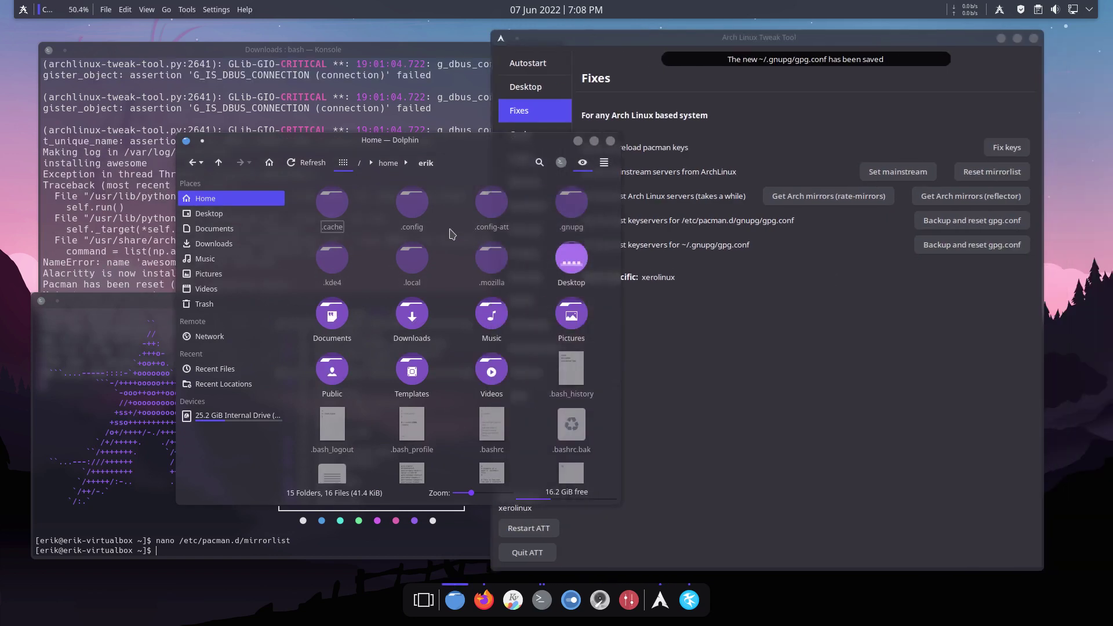
double_click(583, 207)
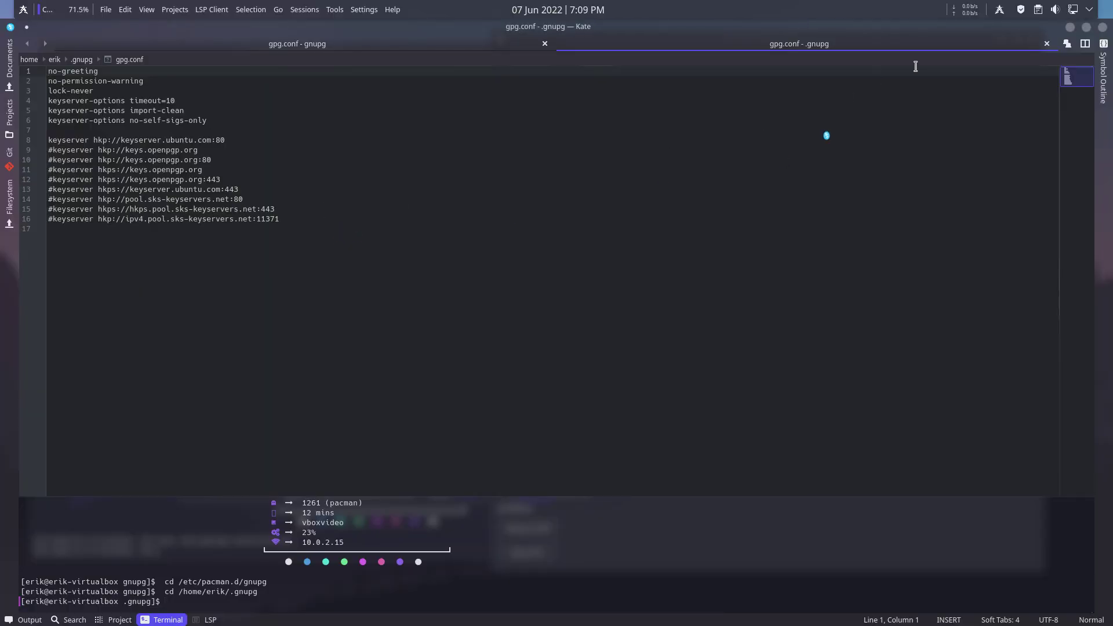
Close both gpg.conf tabs and shut the Kate editor.
click(1046, 44)
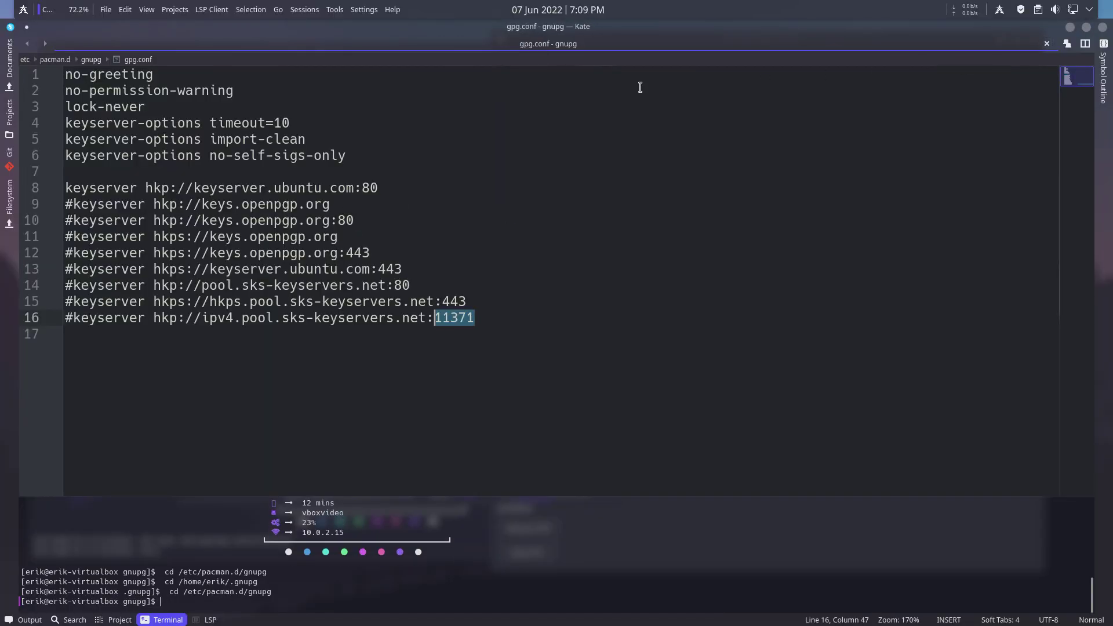
click(1047, 44)
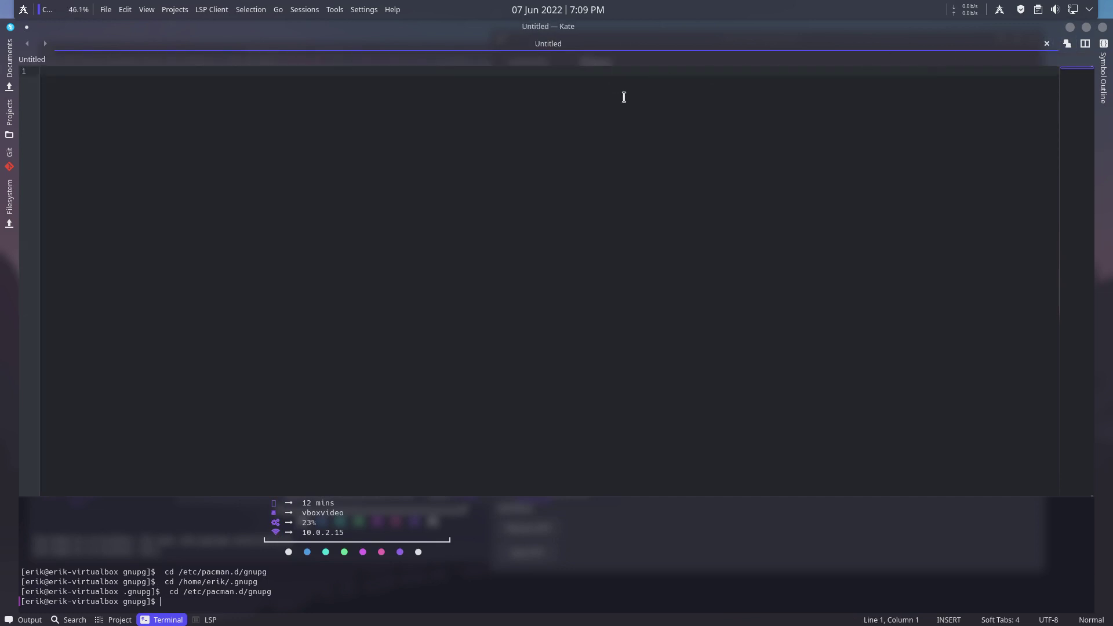
click(1103, 28)
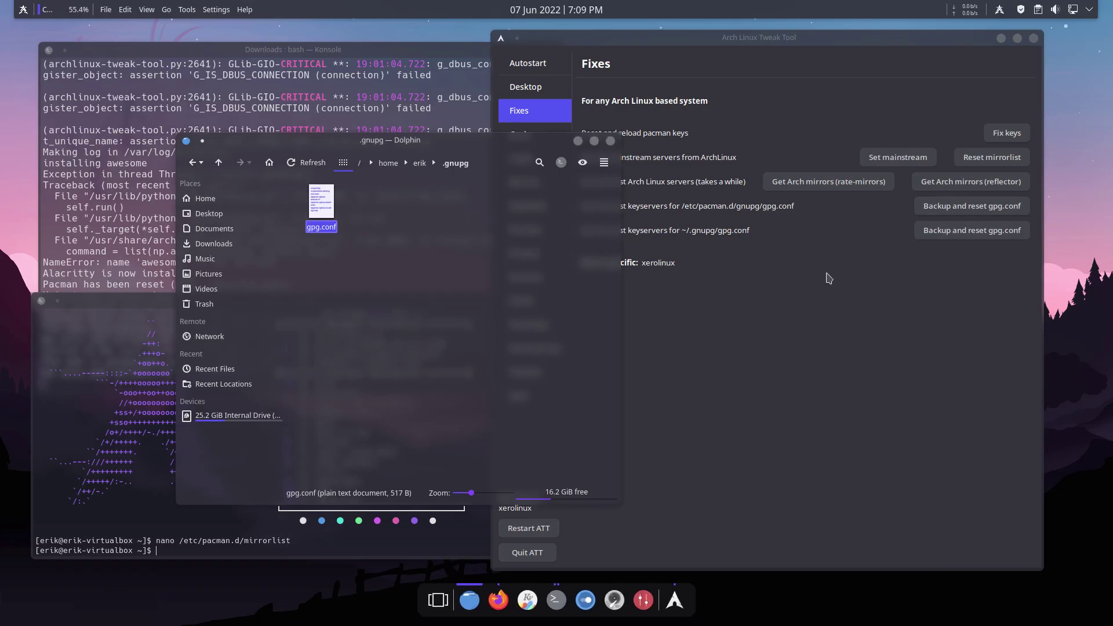
Install the grub Vimix theme from the tweak tool's Grub page.
click(718, 338)
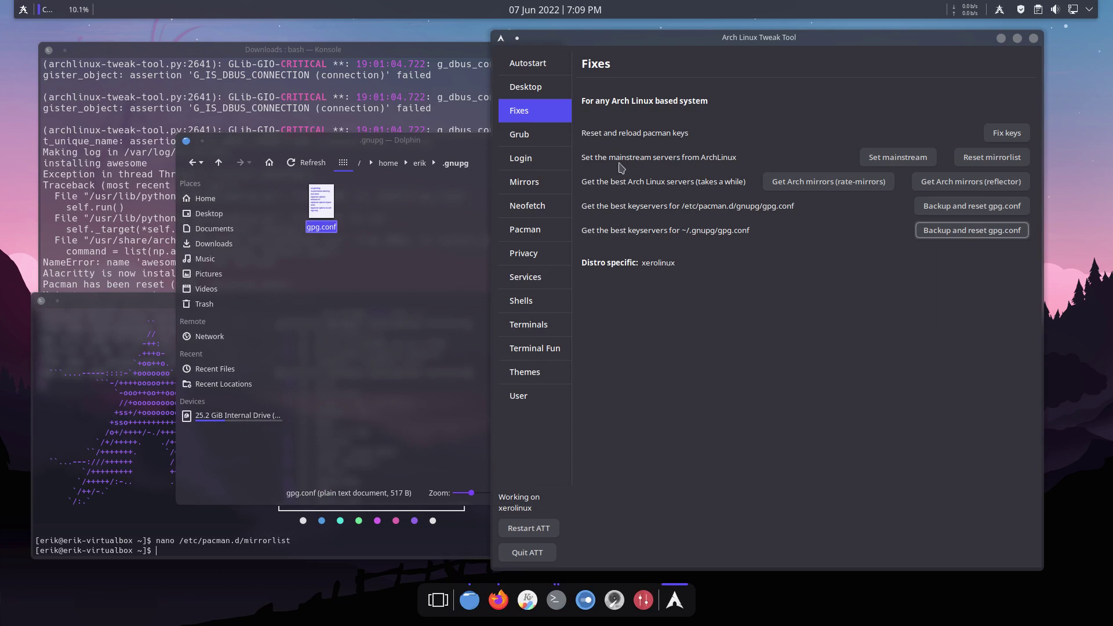
click(550, 135)
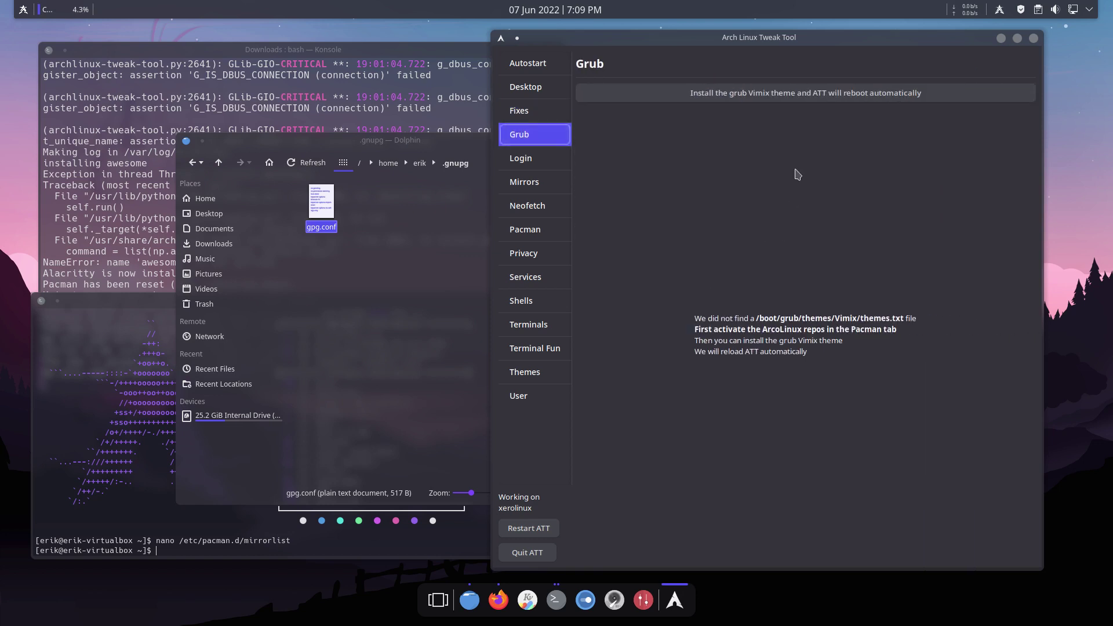
click(807, 94)
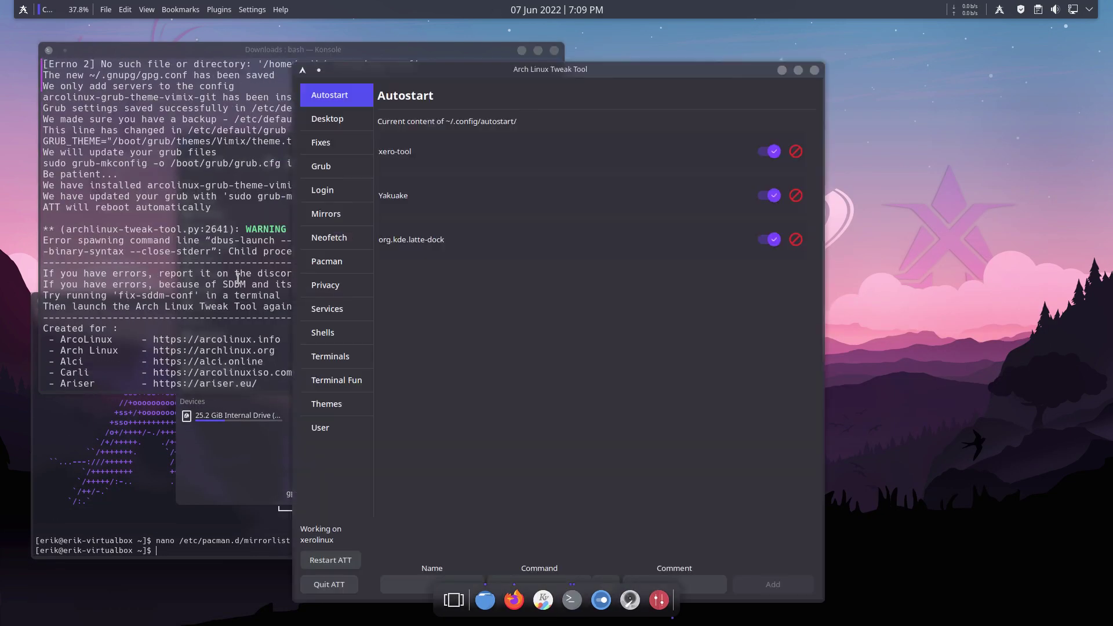
Move the tweak tool right, select Konsole's dbus error line, and open the Grub themes gallery.
scroll(238, 279, up, 1)
drag(565, 70, 820, 68)
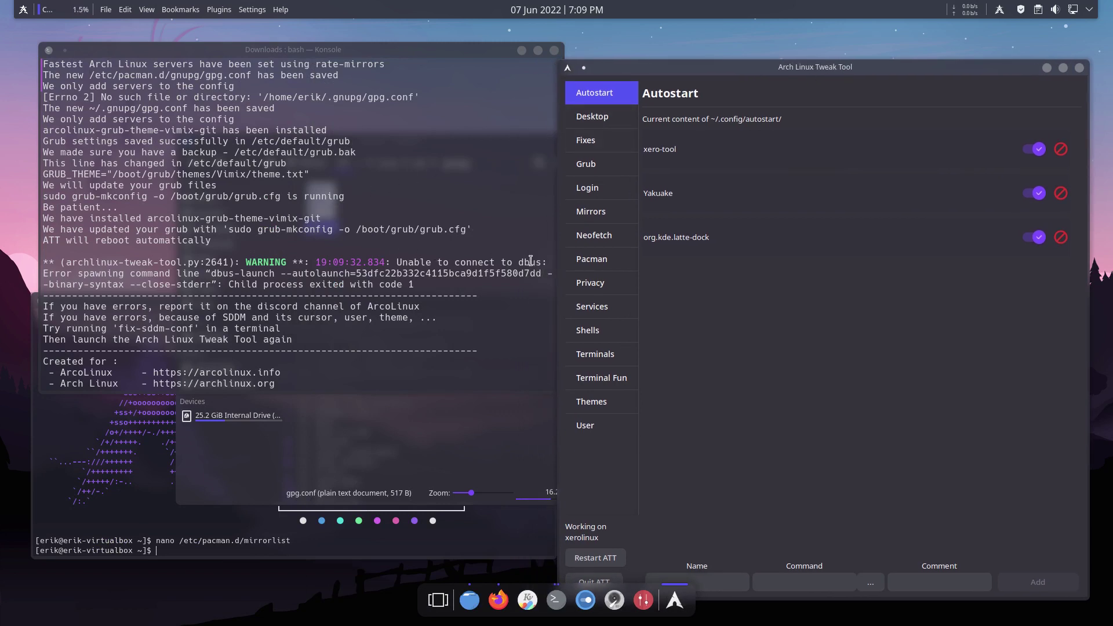
triple_click(272, 277)
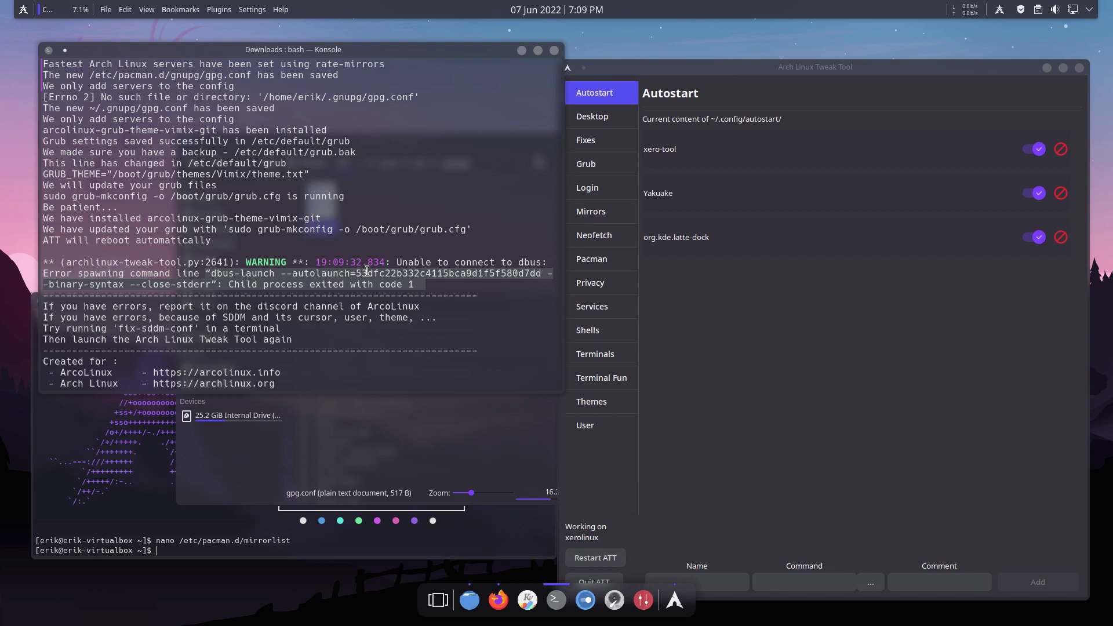
click(881, 69)
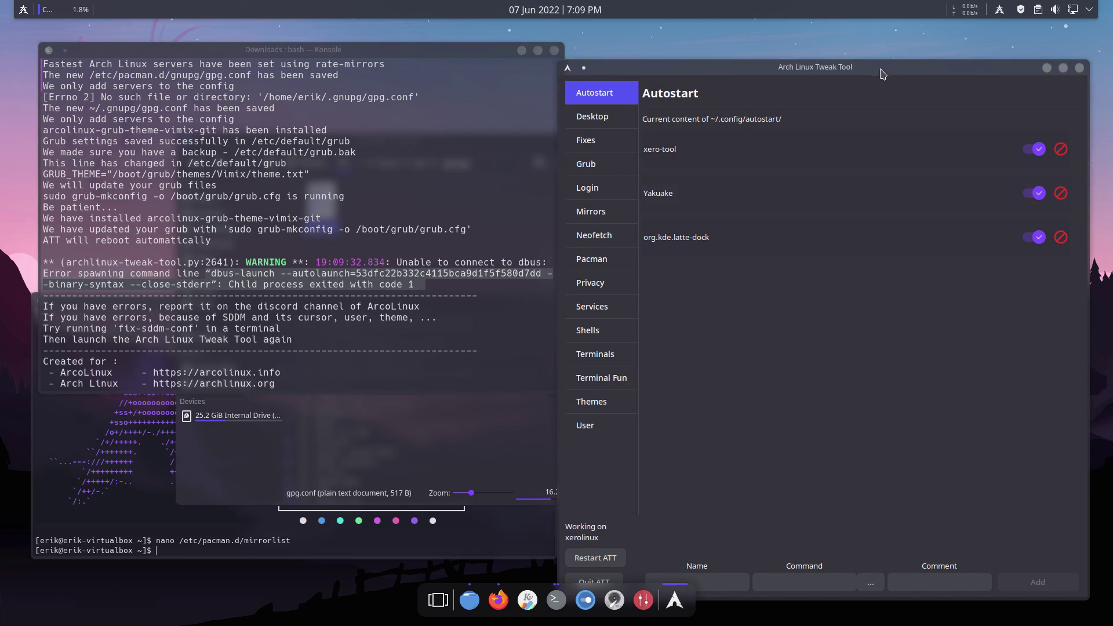
click(595, 166)
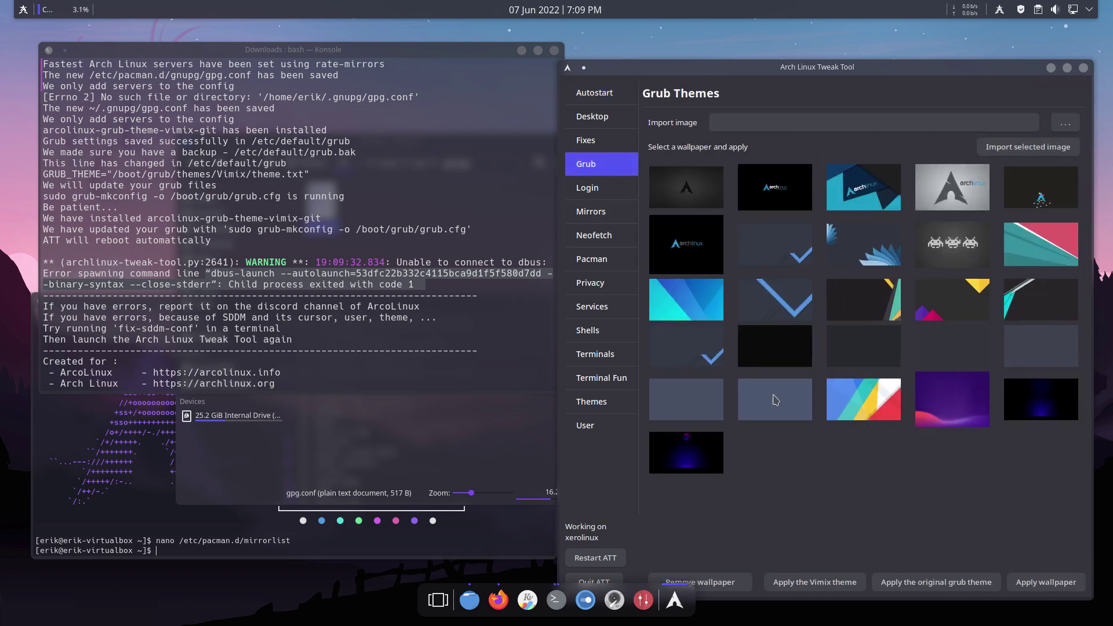
Compare several wallpapers, then apply the dark check-mark one as the GRUB background.
click(797, 259)
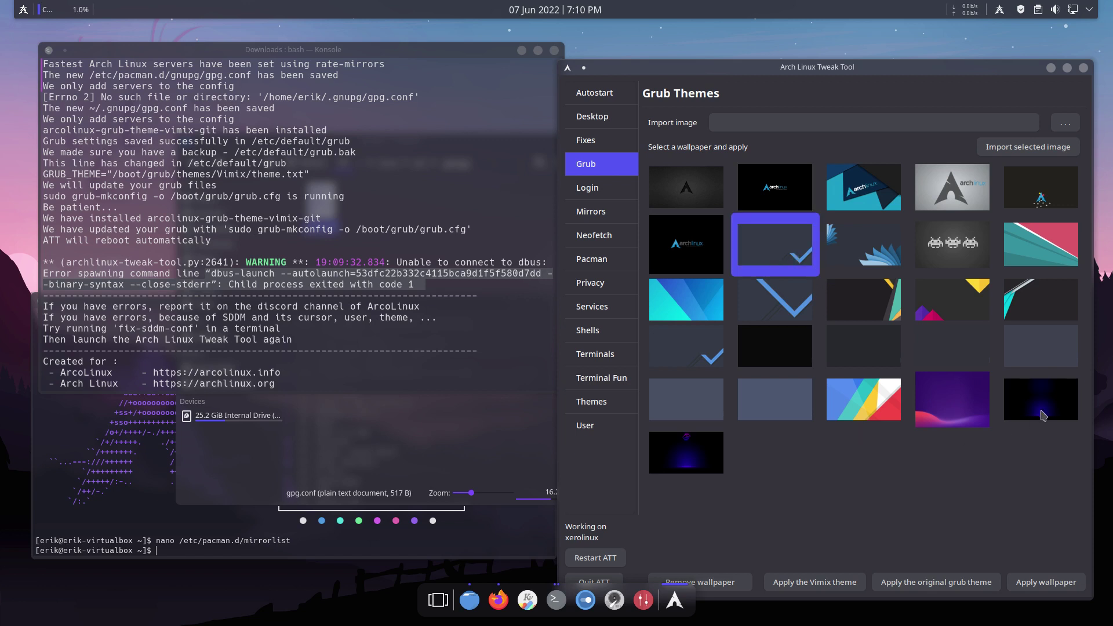
click(1048, 413)
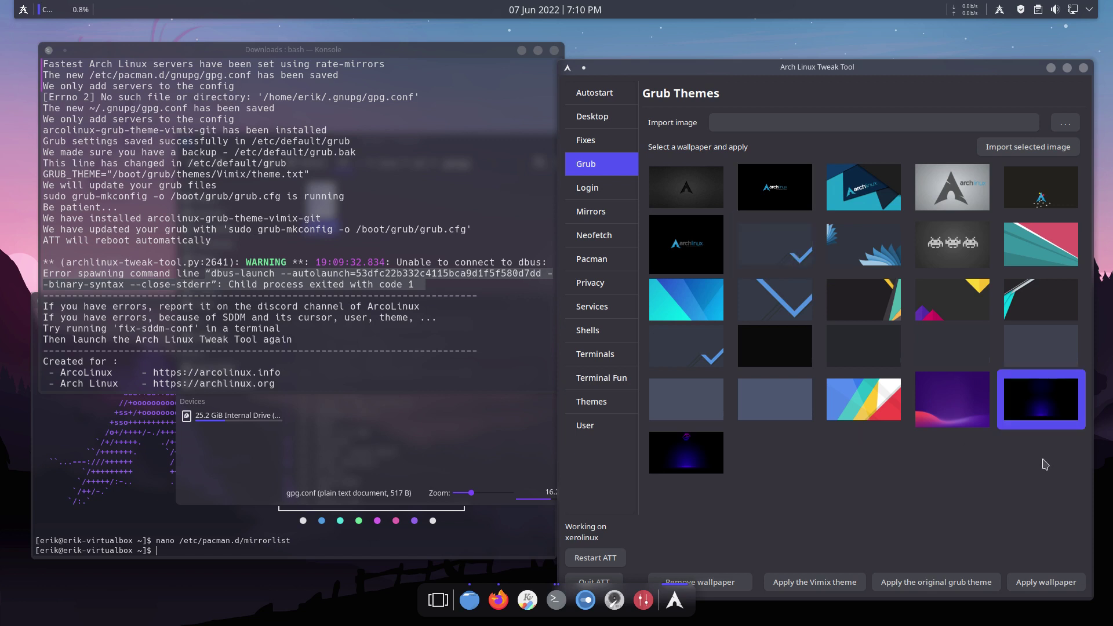
click(954, 394)
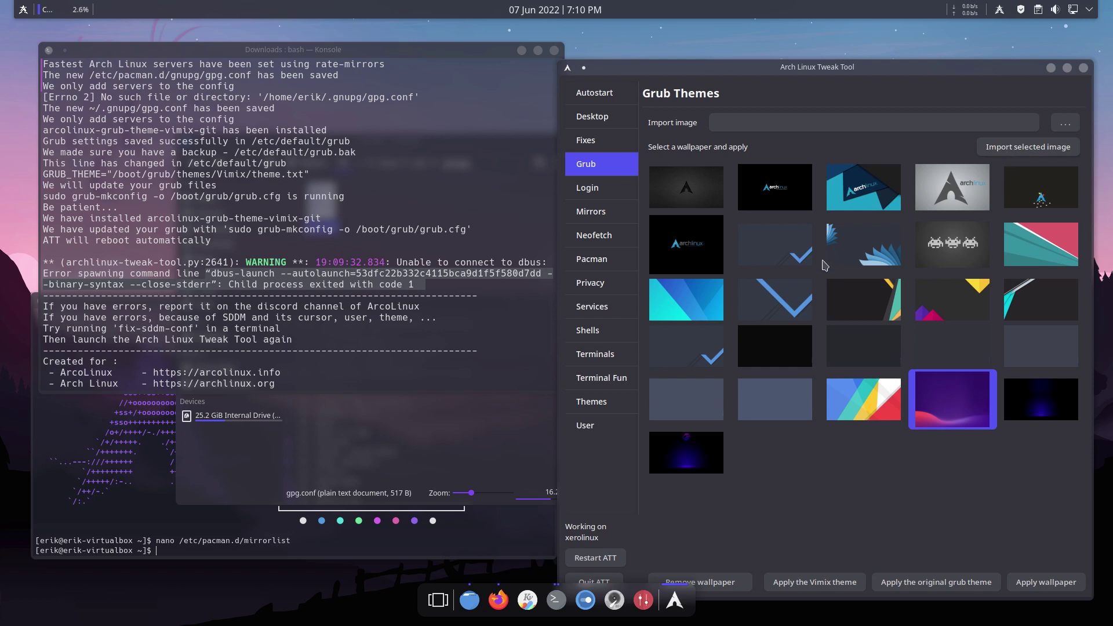
click(789, 262)
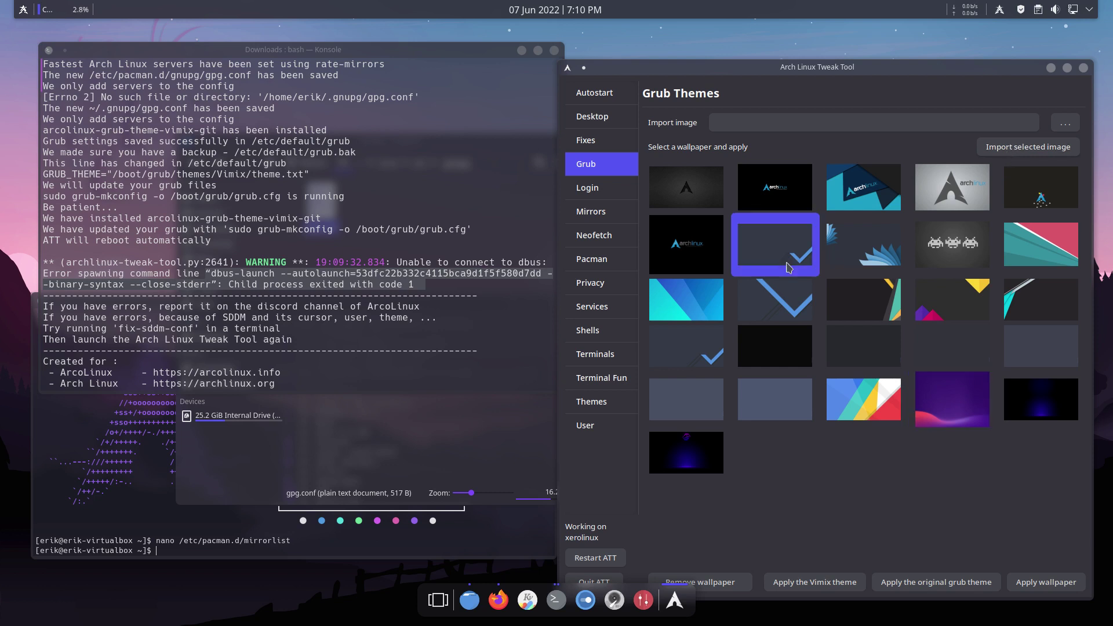
click(1041, 582)
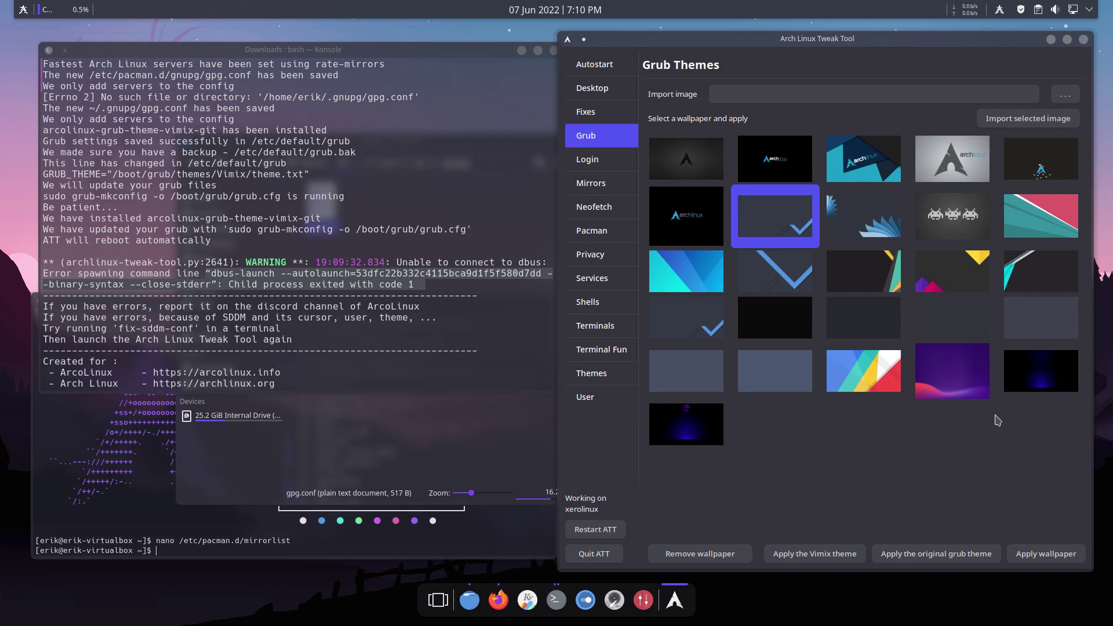
click(23, 11)
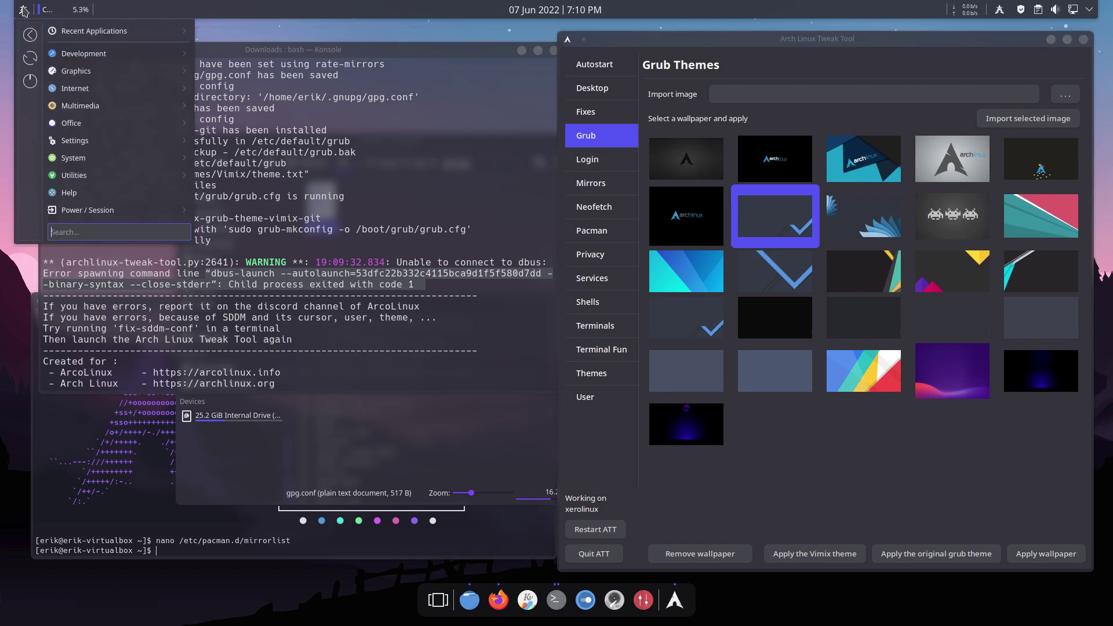
Restart the computer and boot the XeroLinux entry from the GRUB menu.
click(30, 80)
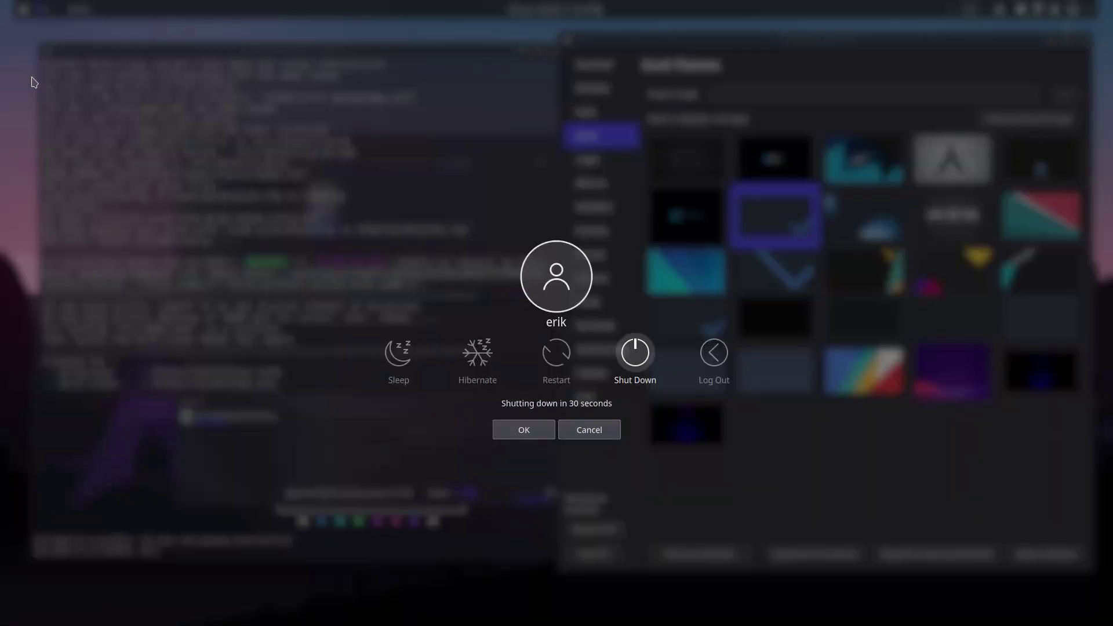
click(553, 355)
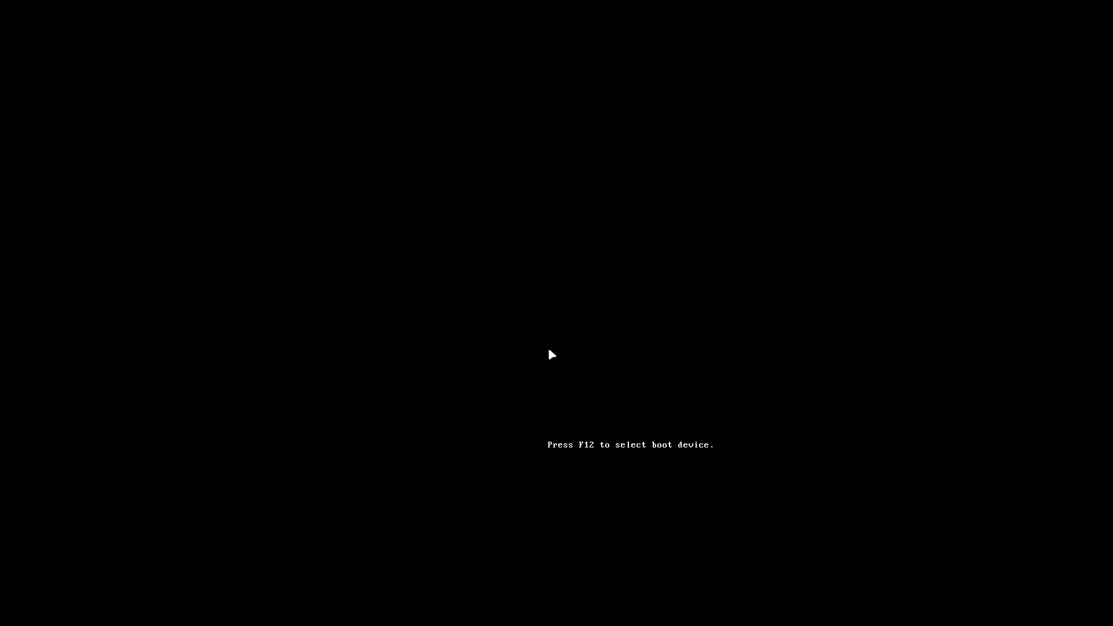
key(Down)
key(Up)
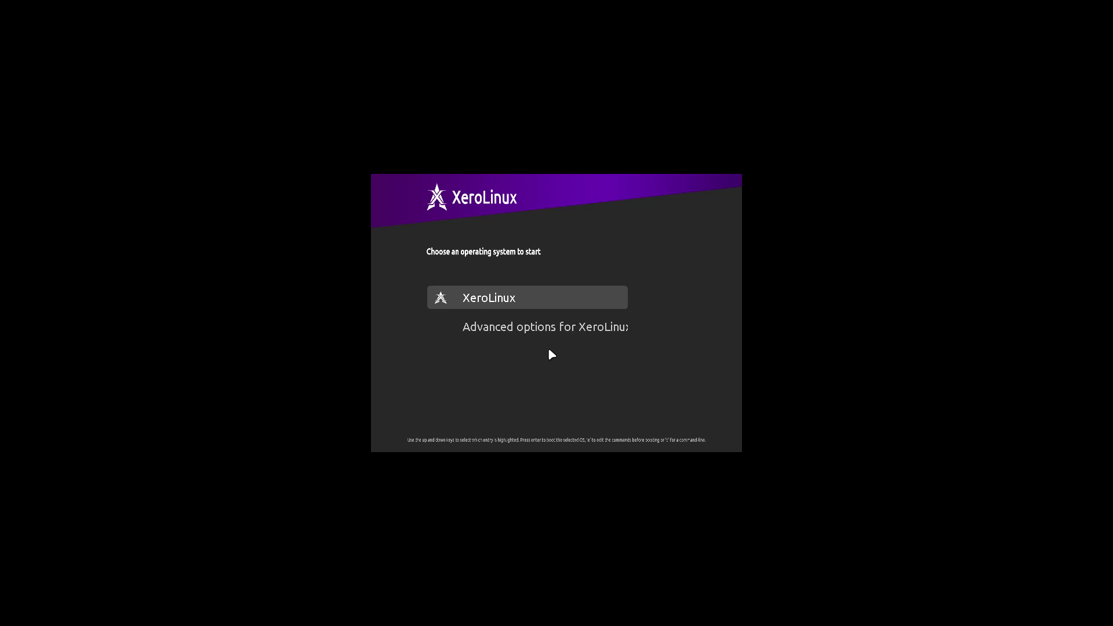
key(Return)
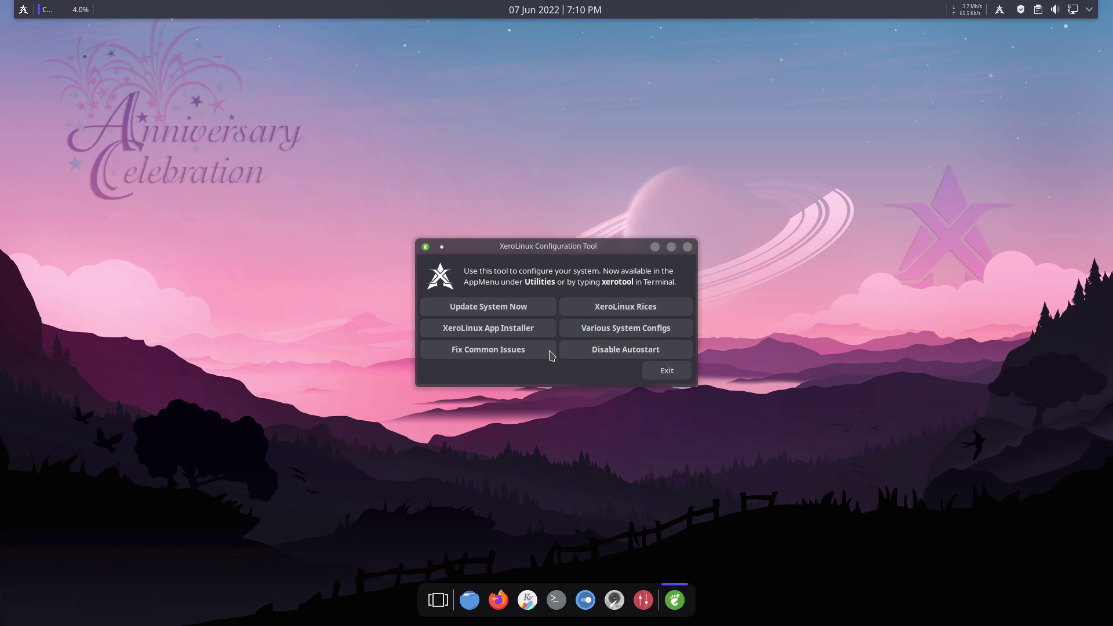
Exit the XeroLinux Configuration Tool and open Konsole, shifted slightly left.
click(667, 371)
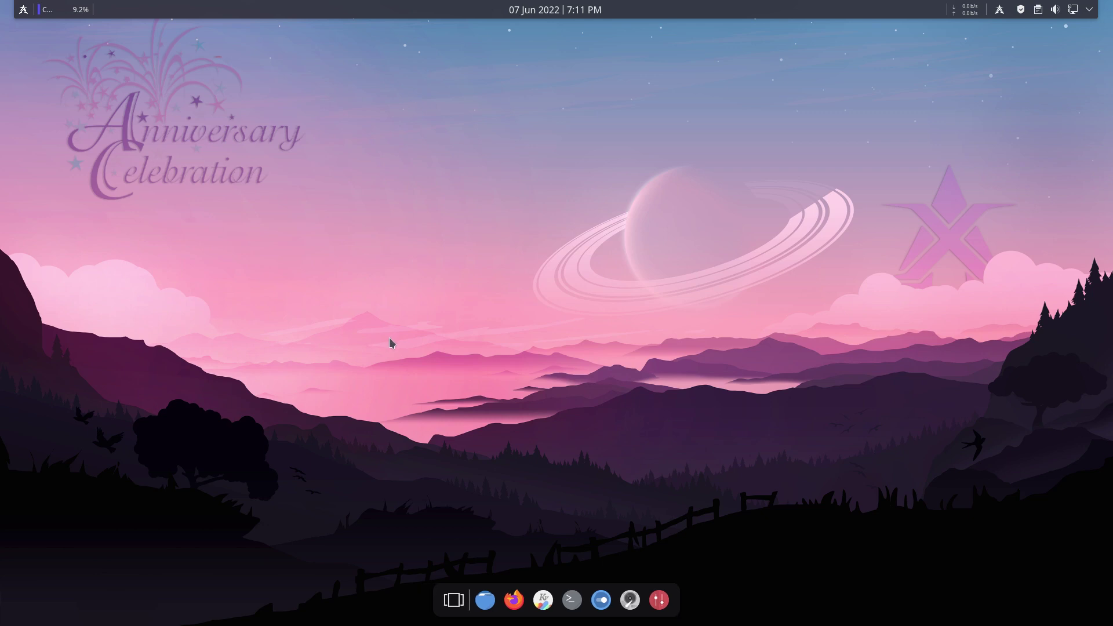
click(576, 578)
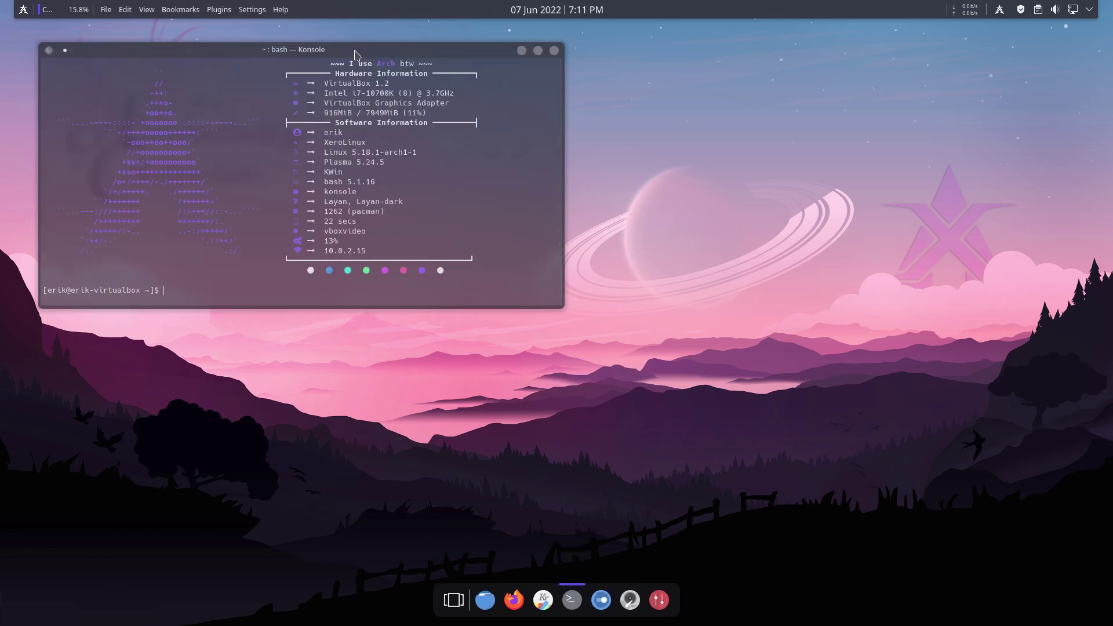
drag(358, 47, 325, 47)
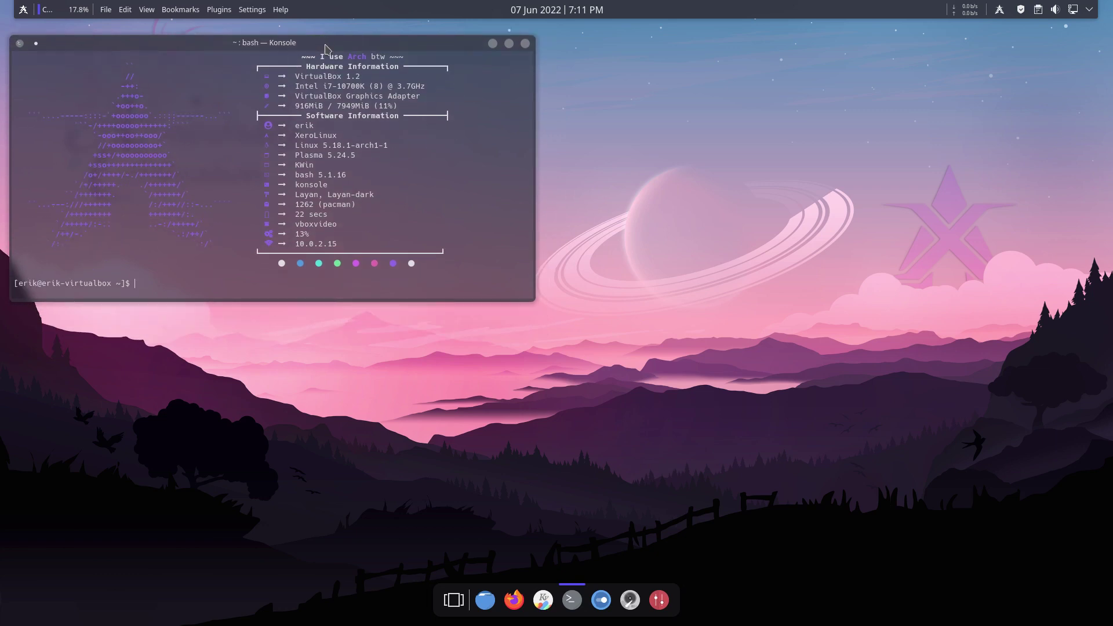
Launch archlinux-tweak-tool from Konsole and authorize it with the account password.
key(Tab)
key(Return)
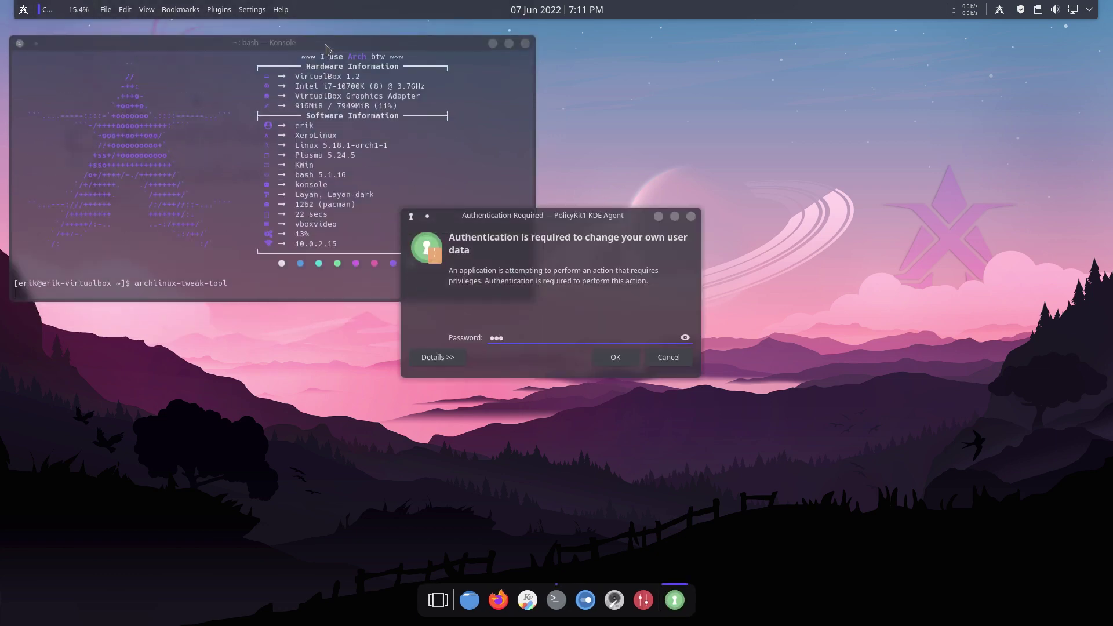
key(Return)
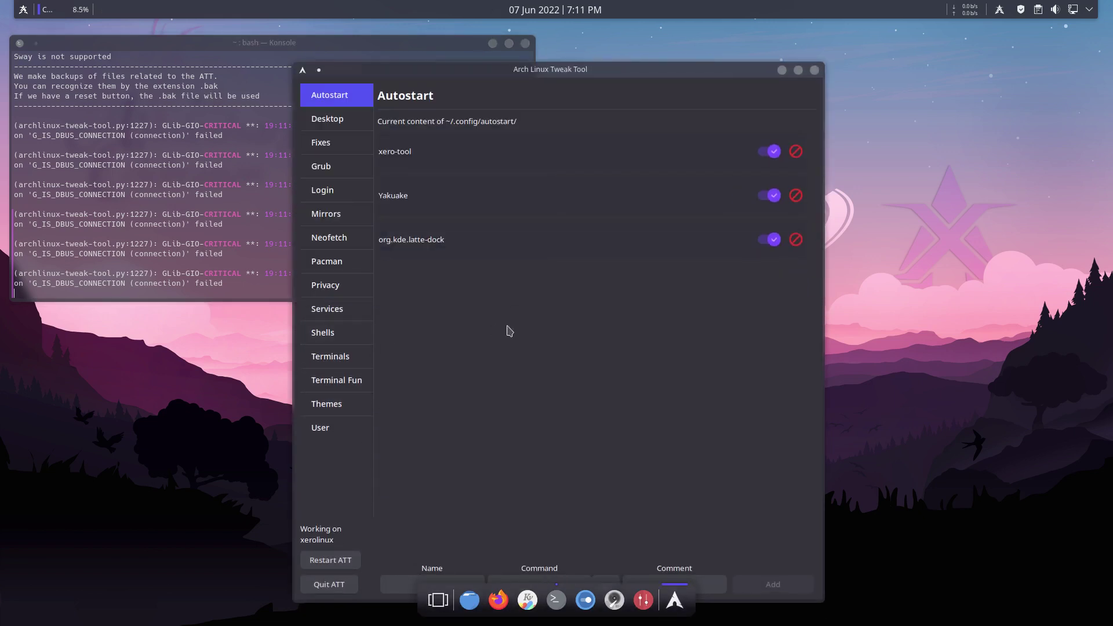
Go to the Login manager SDDM settings, glance at LightDM, and review the theme list.
drag(588, 69, 555, 64)
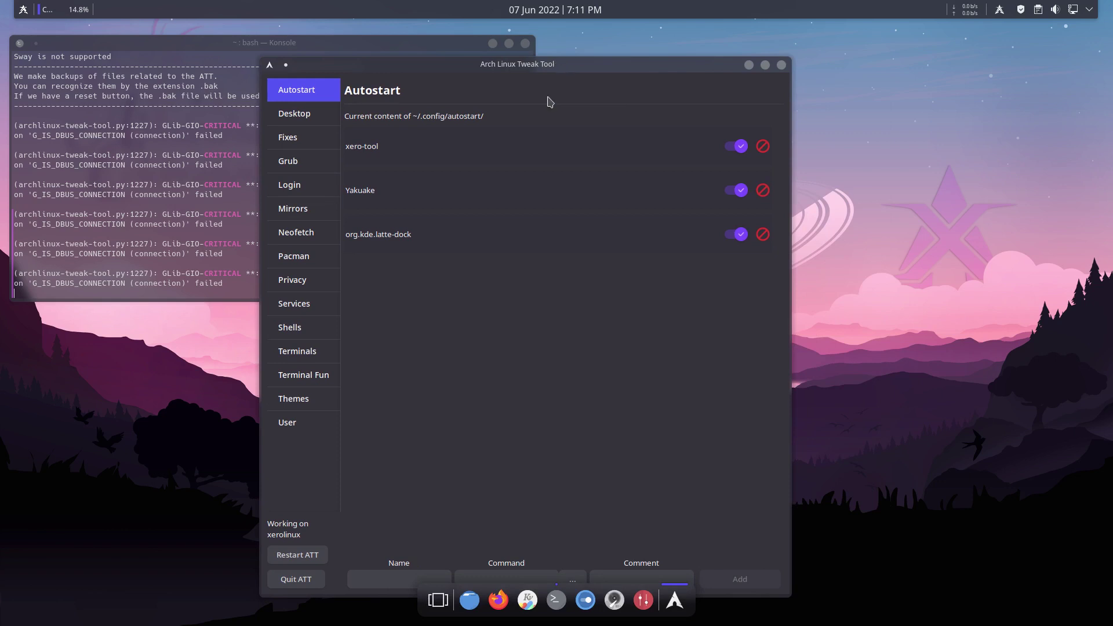
click(298, 141)
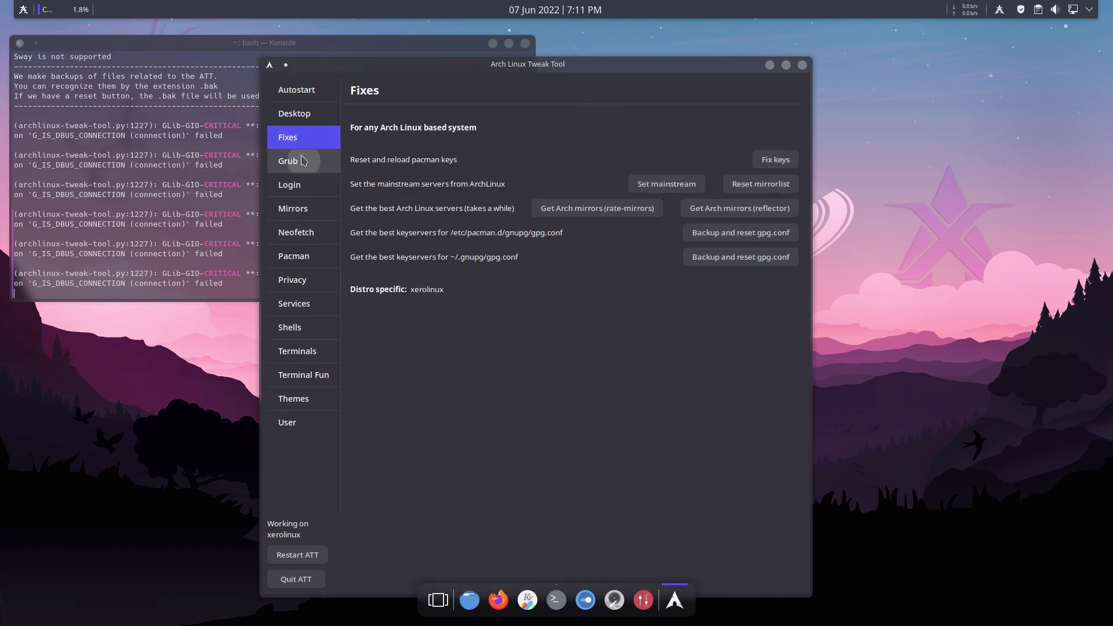
click(301, 161)
click(302, 191)
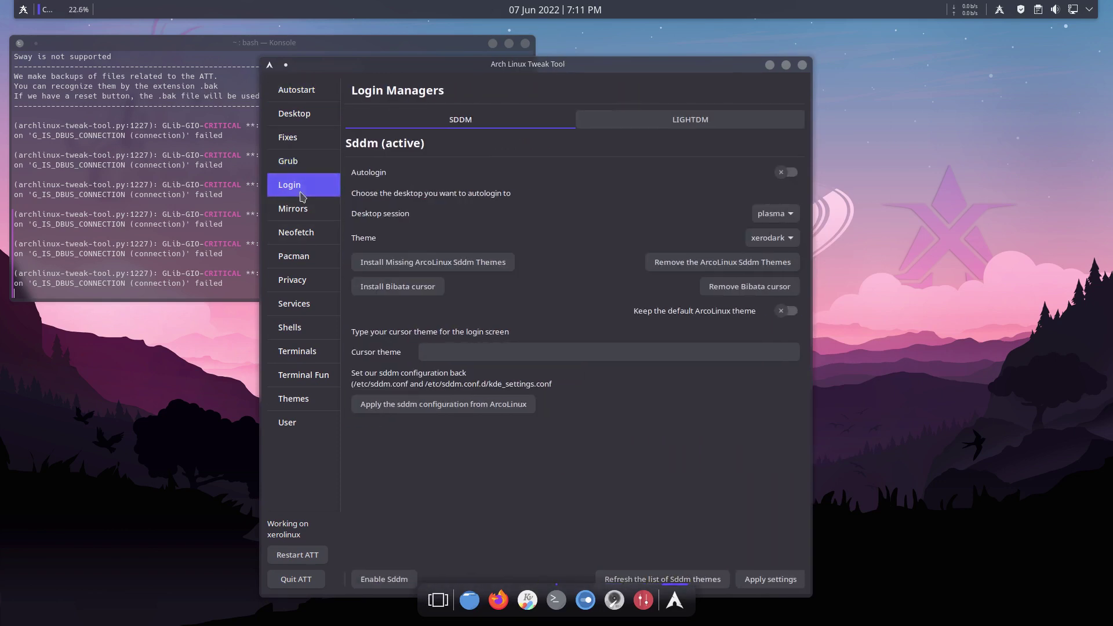
click(689, 120)
click(490, 121)
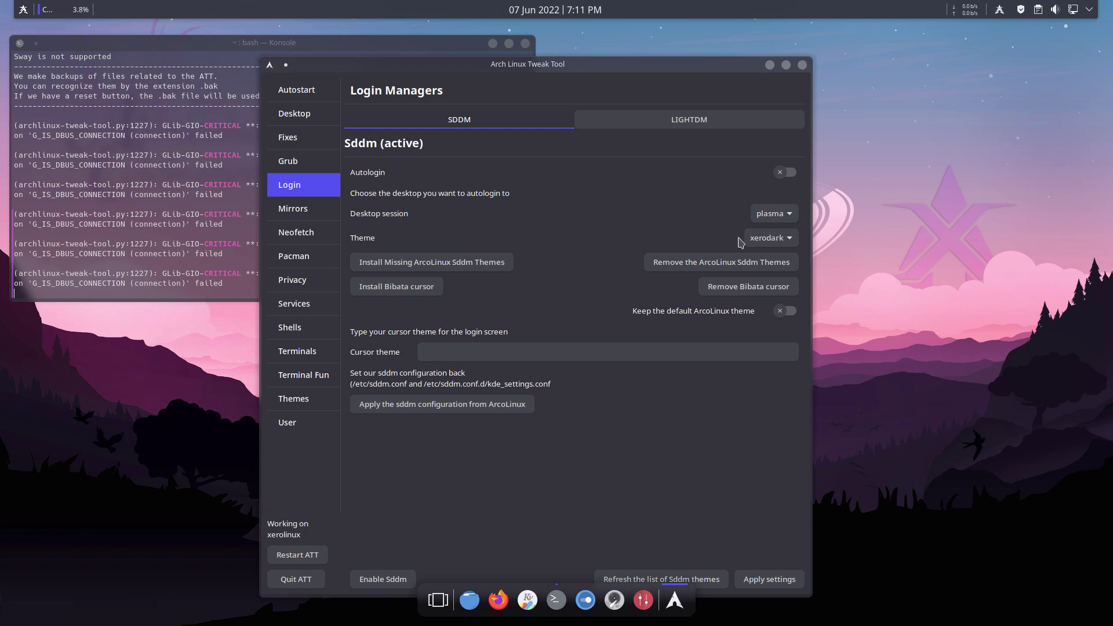
click(763, 242)
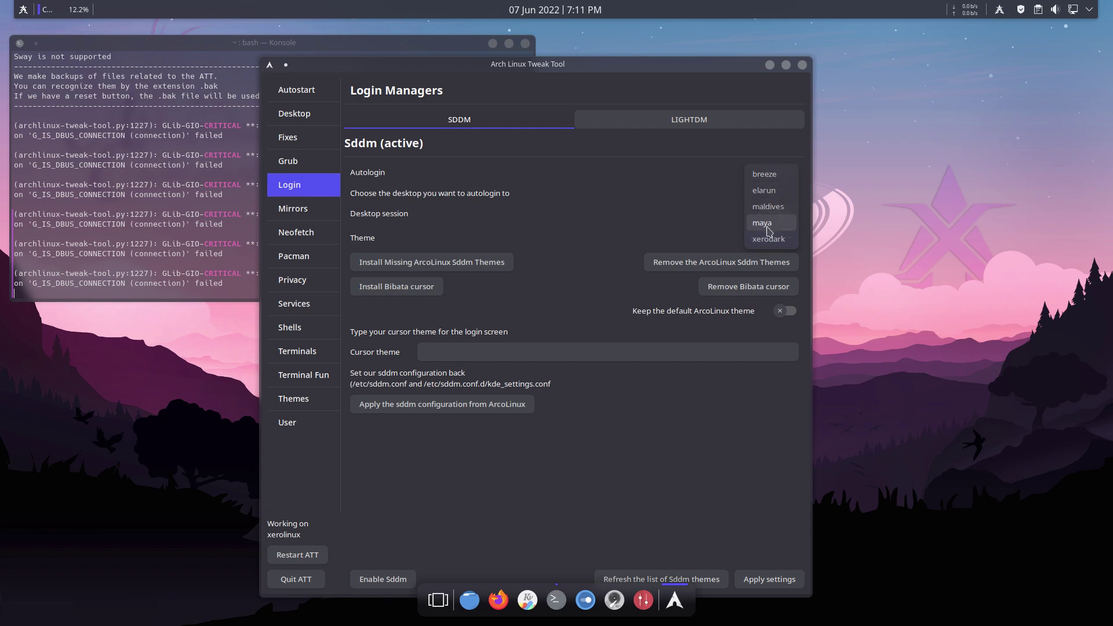
click(610, 233)
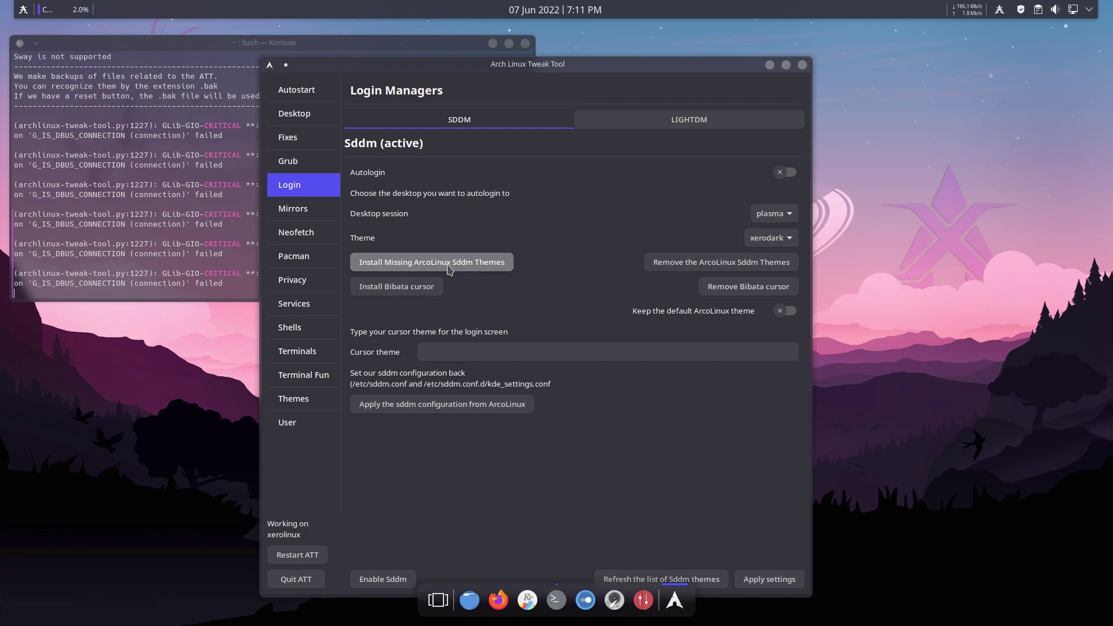
Install, remove, then reinstall the missing ArcoLinux SDDM themes.
click(448, 267)
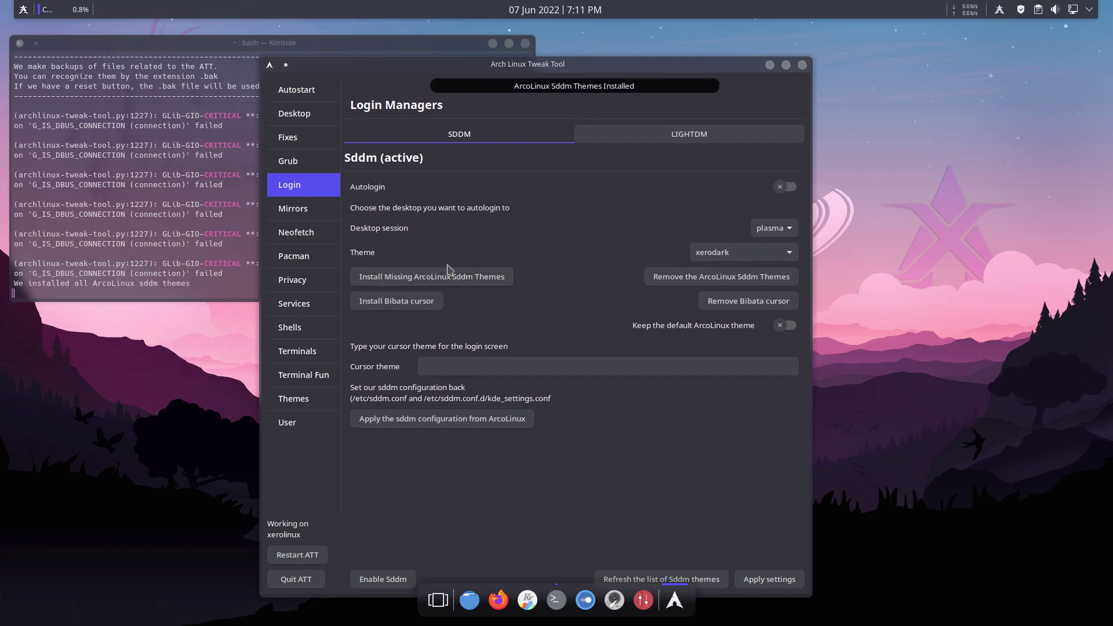
click(716, 274)
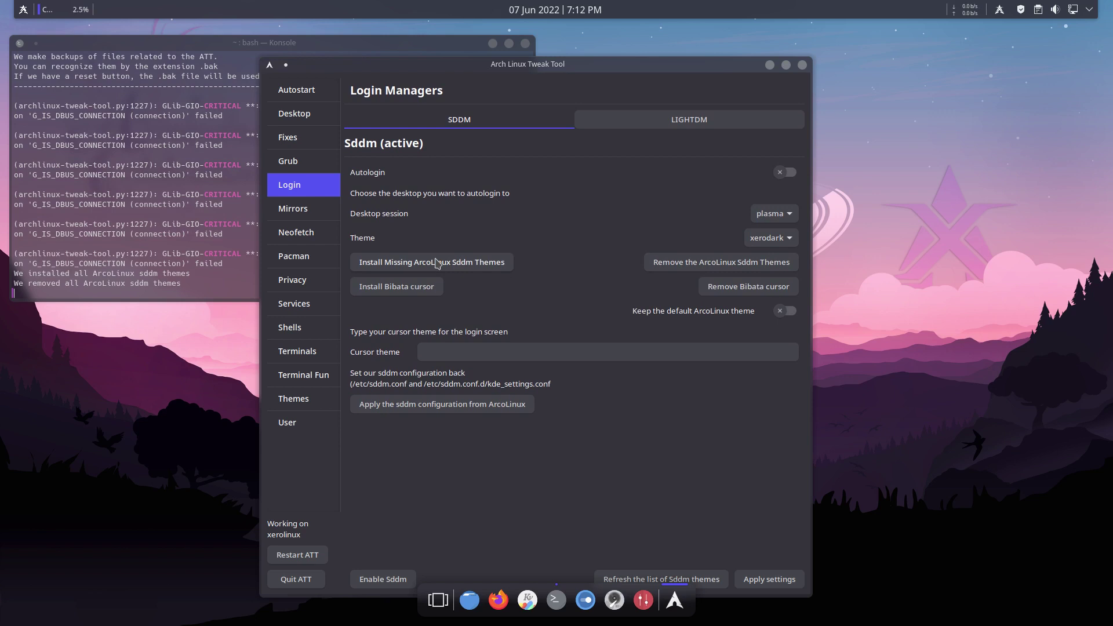
click(436, 263)
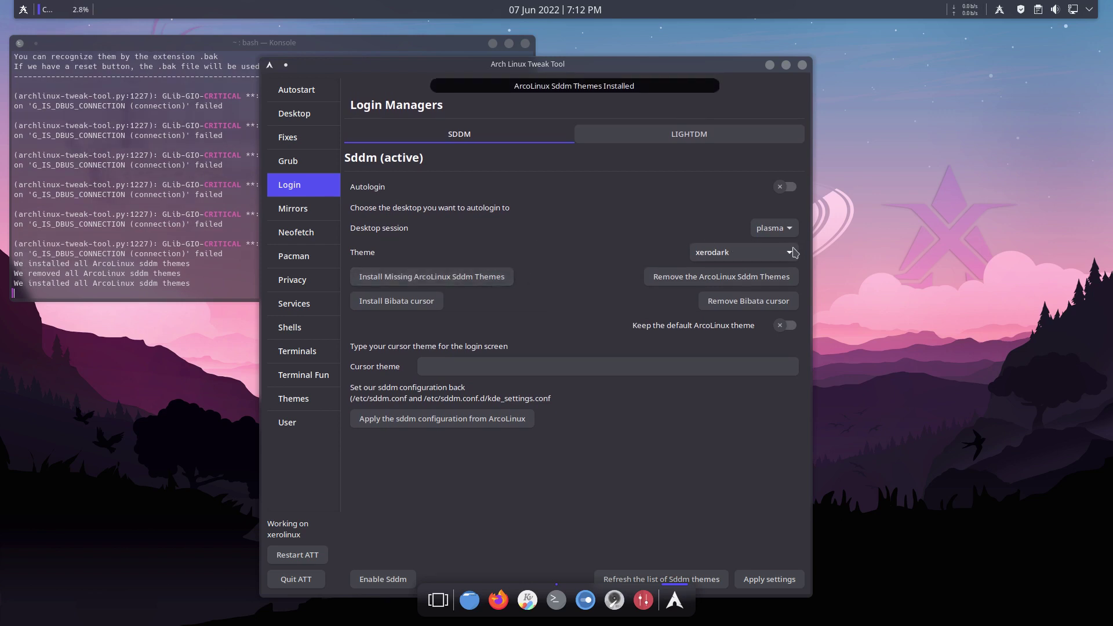
Confirm the new SDDM themes while keeping xerodark, then install the Bibata cursors.
click(789, 252)
scroll(769, 181, up, 1)
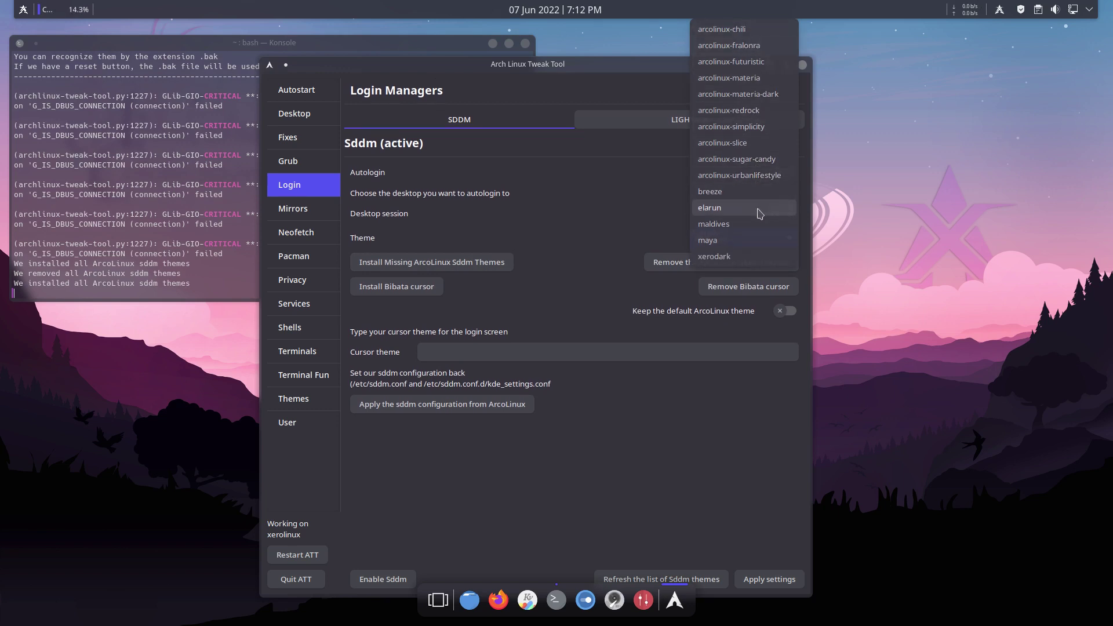
click(536, 213)
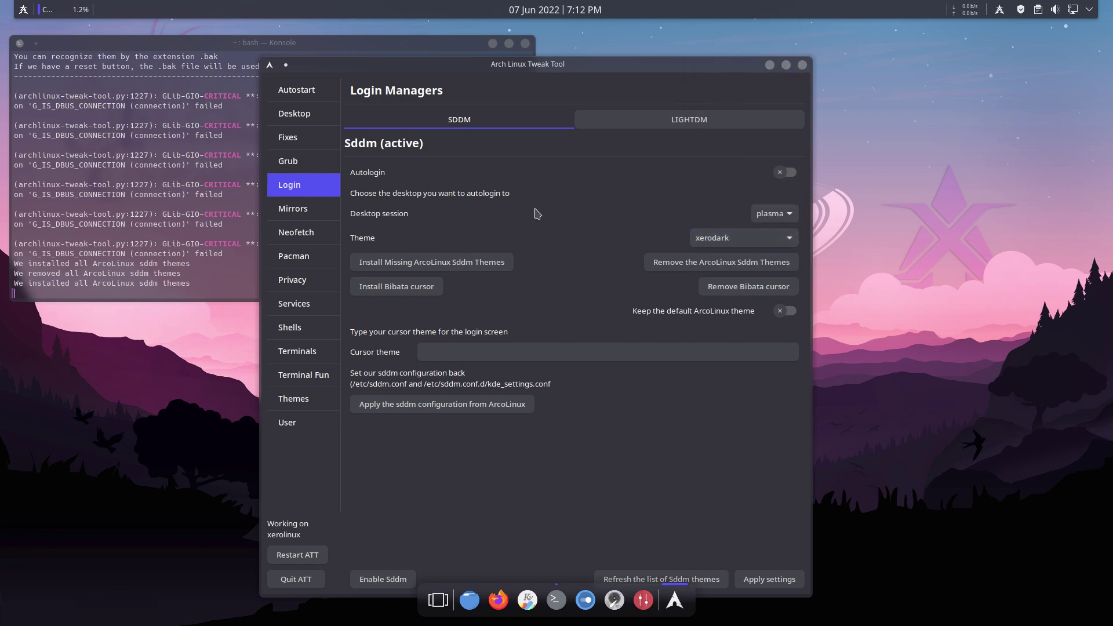
click(404, 293)
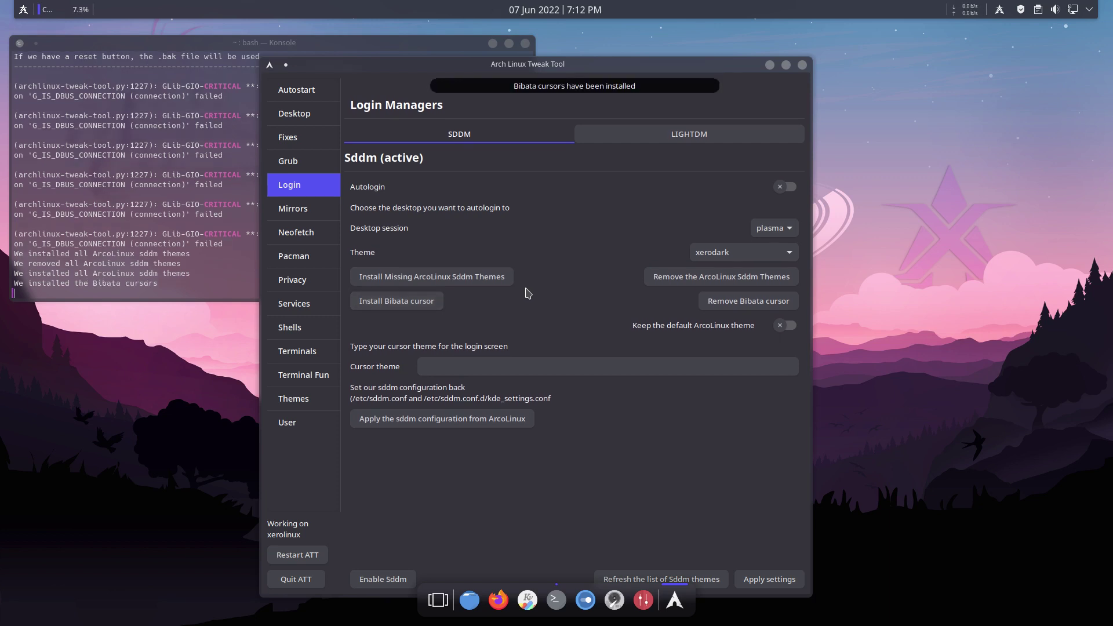
click(586, 600)
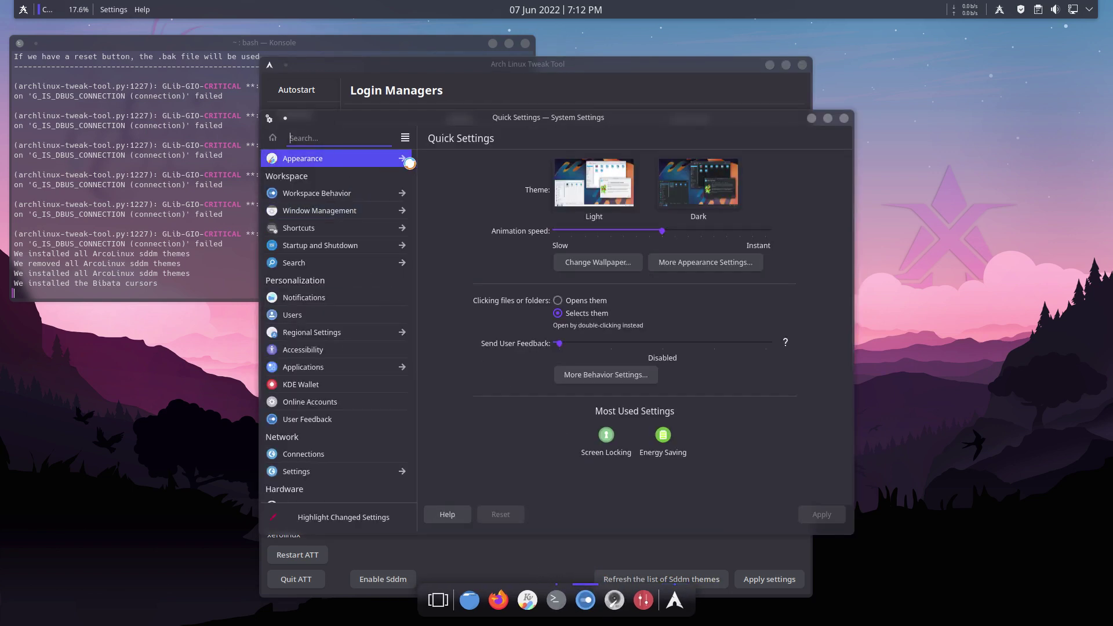
Apply Bibata-Modern-Ice under Appearance > Cursors and close System Settings.
click(404, 159)
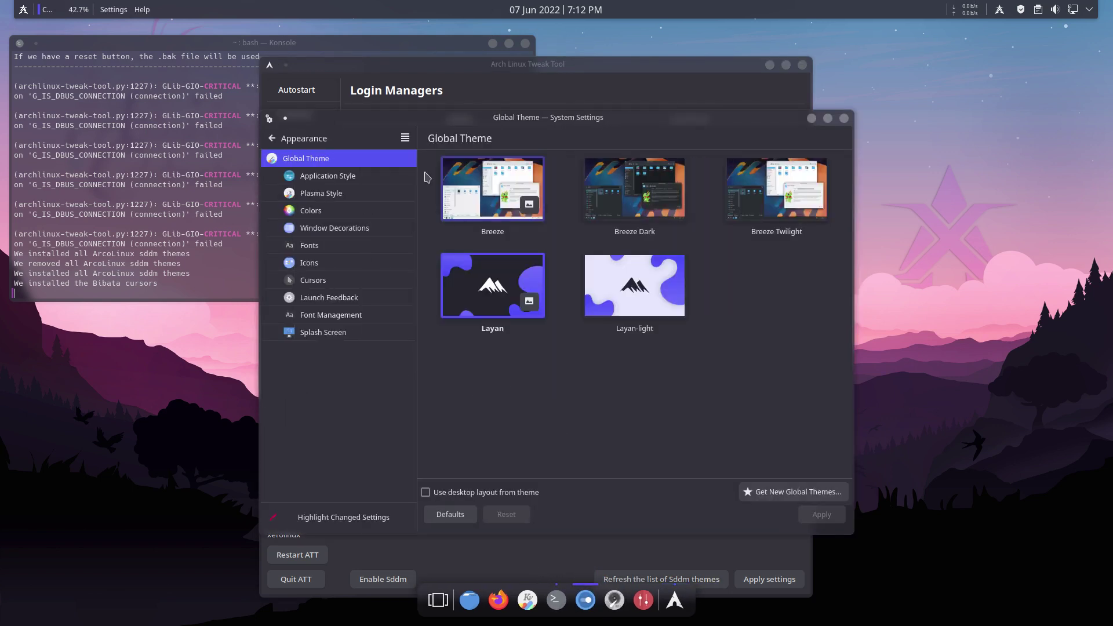
click(352, 282)
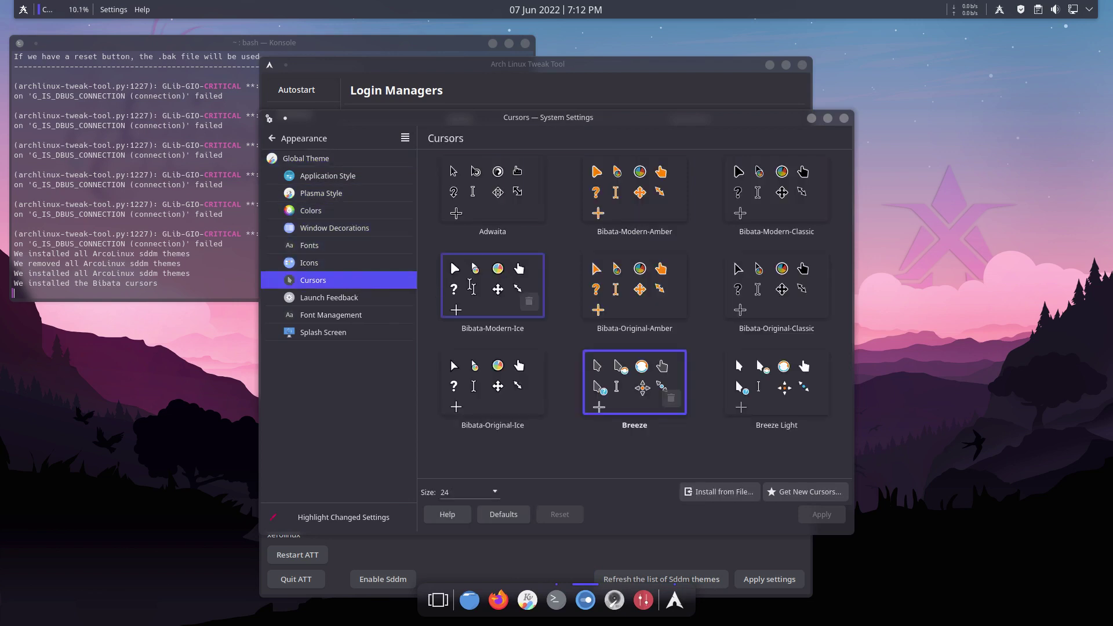
click(481, 290)
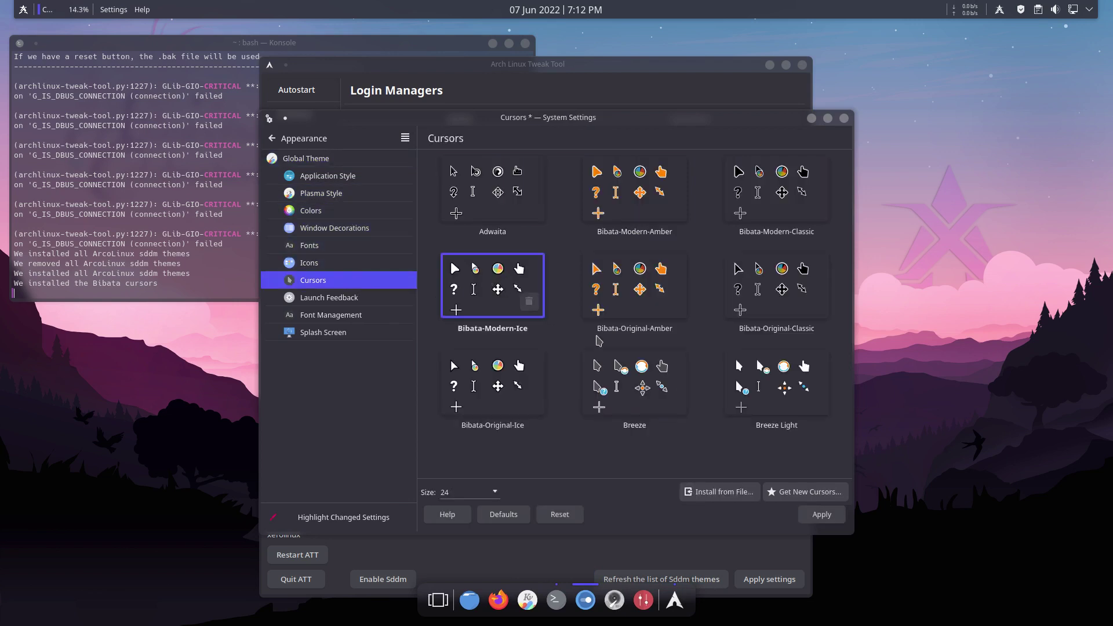
click(822, 515)
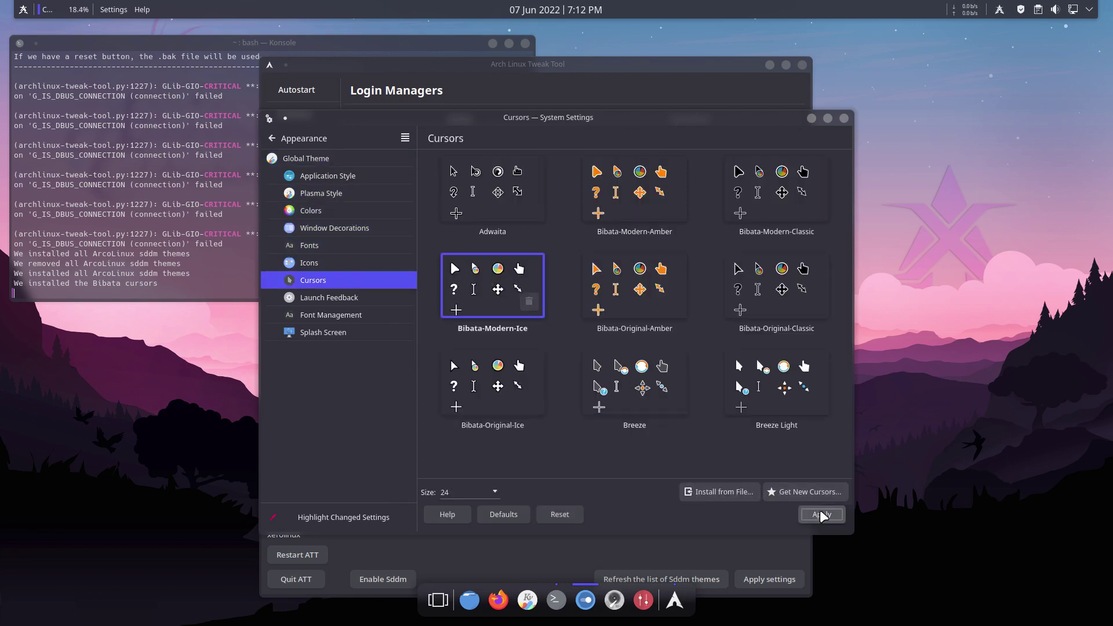
click(844, 119)
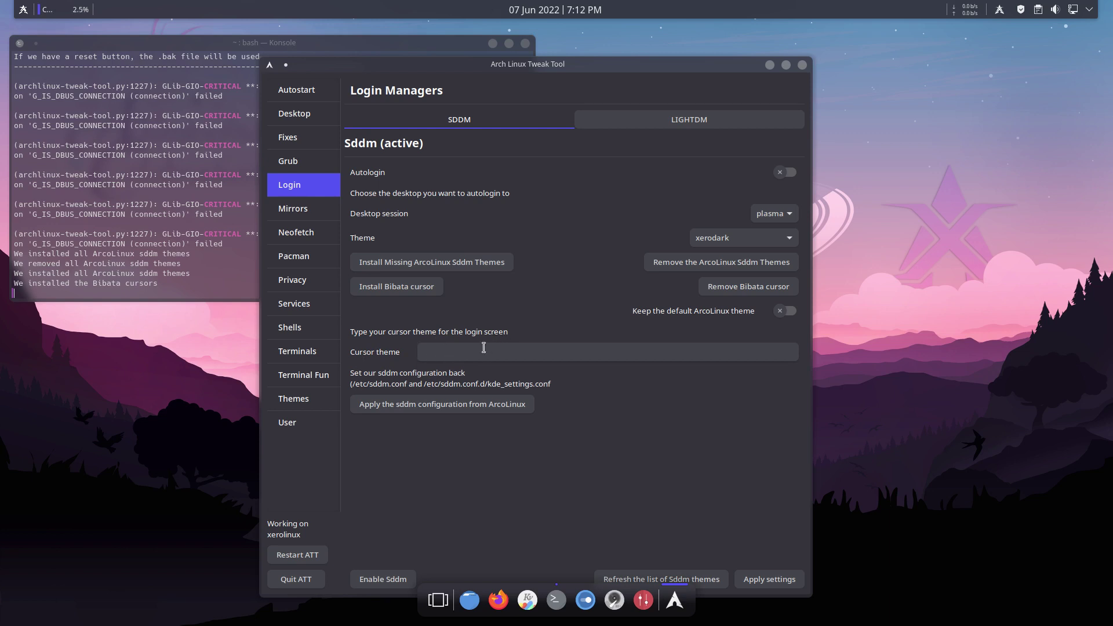
Check the login cursor field and SDDM theme list, keep xerodark, and move the tool right.
click(484, 347)
click(753, 239)
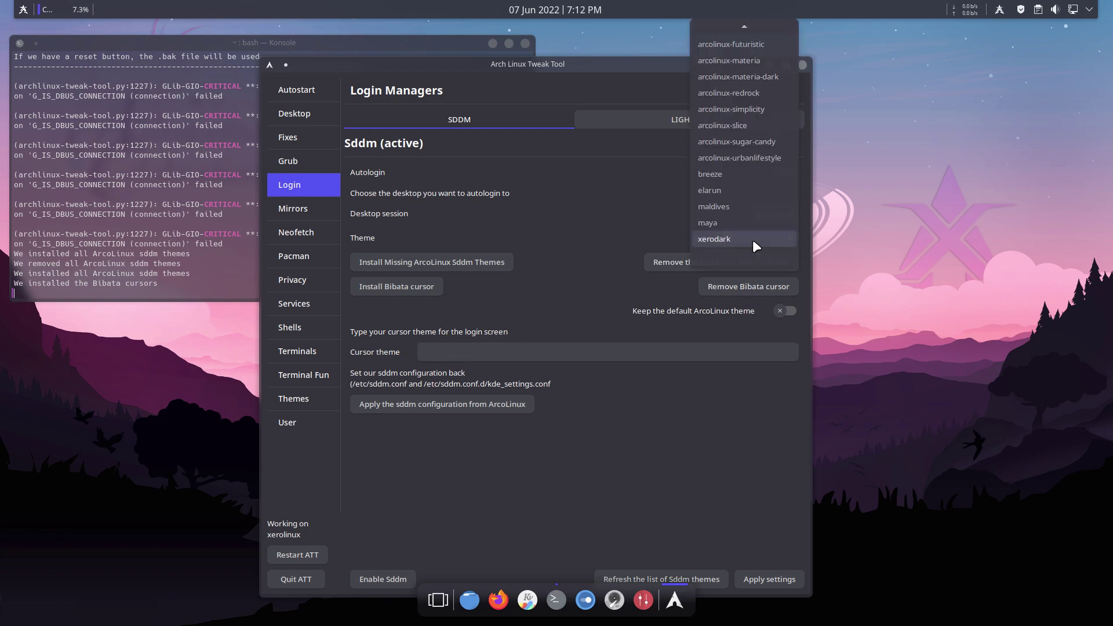
click(505, 343)
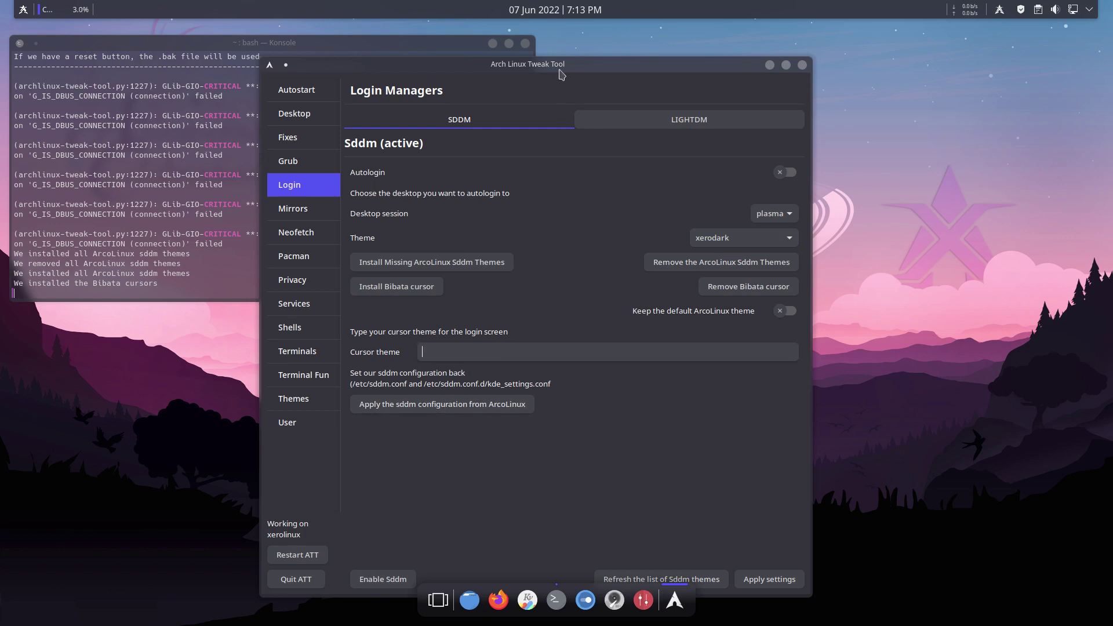
drag(560, 67, 842, 38)
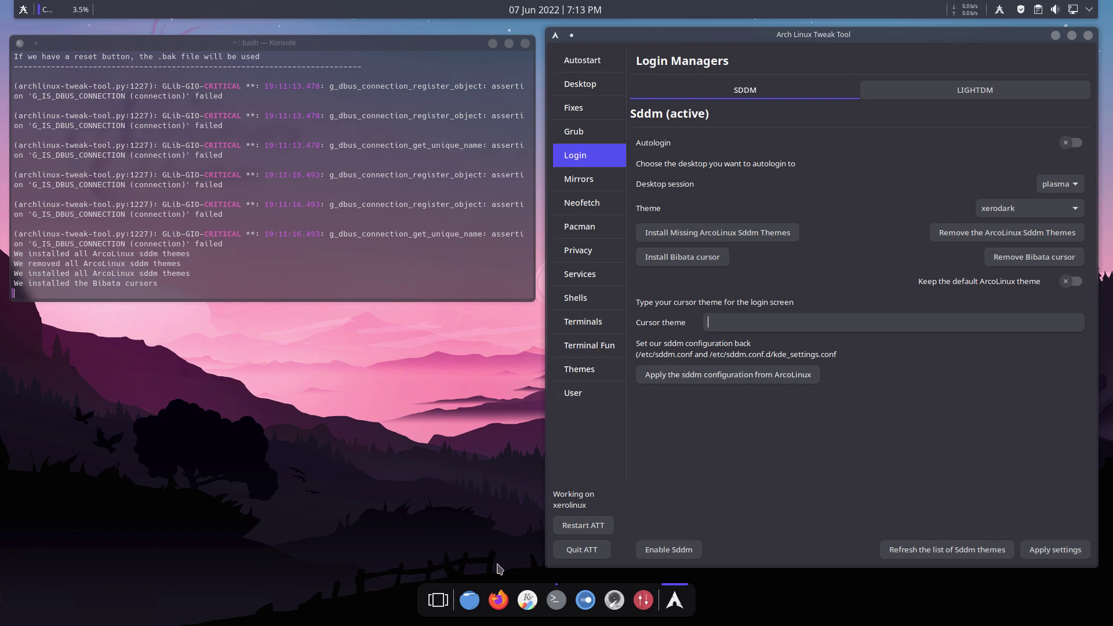
click(469, 600)
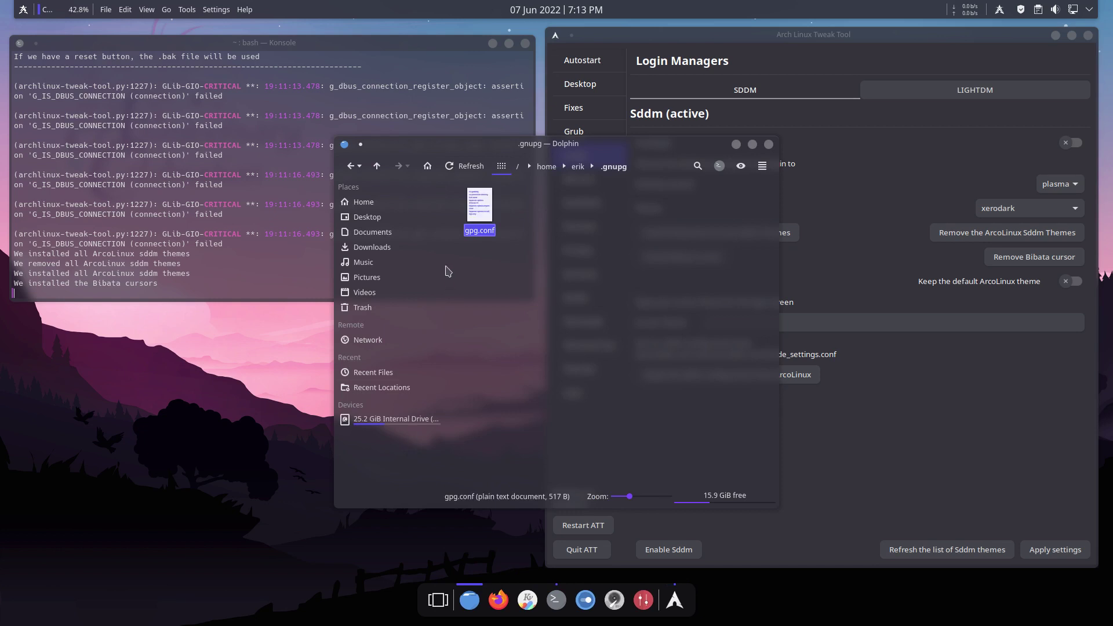
Enlarge Dolphin, open /etc from the drive root, and peek into sddm.conf.d.
click(396, 419)
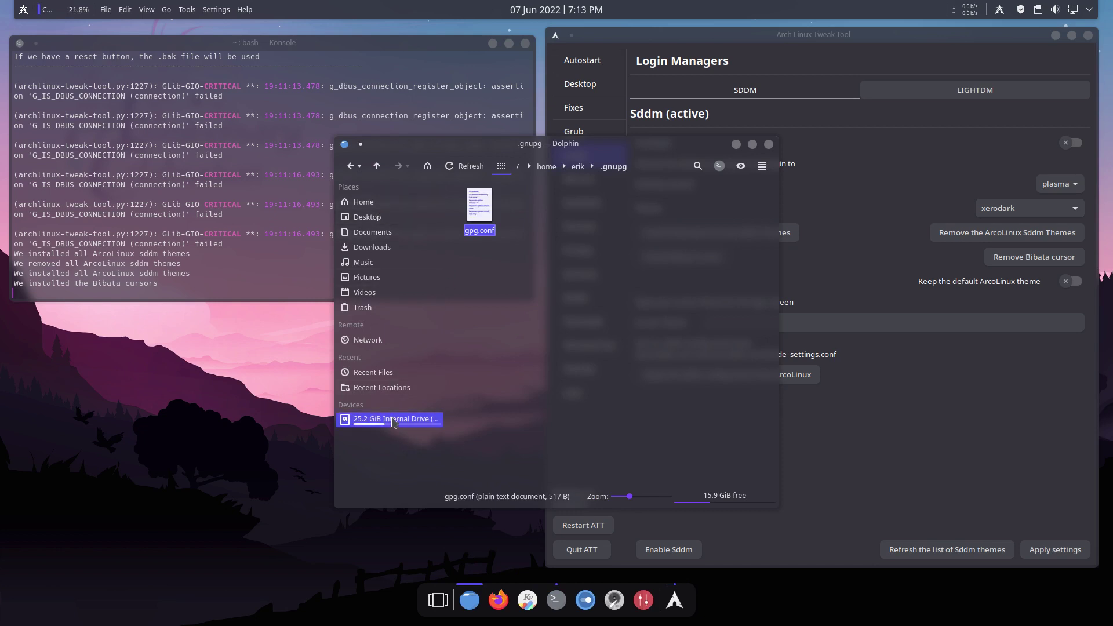
drag(519, 143, 205, 83)
drag(456, 440, 526, 536)
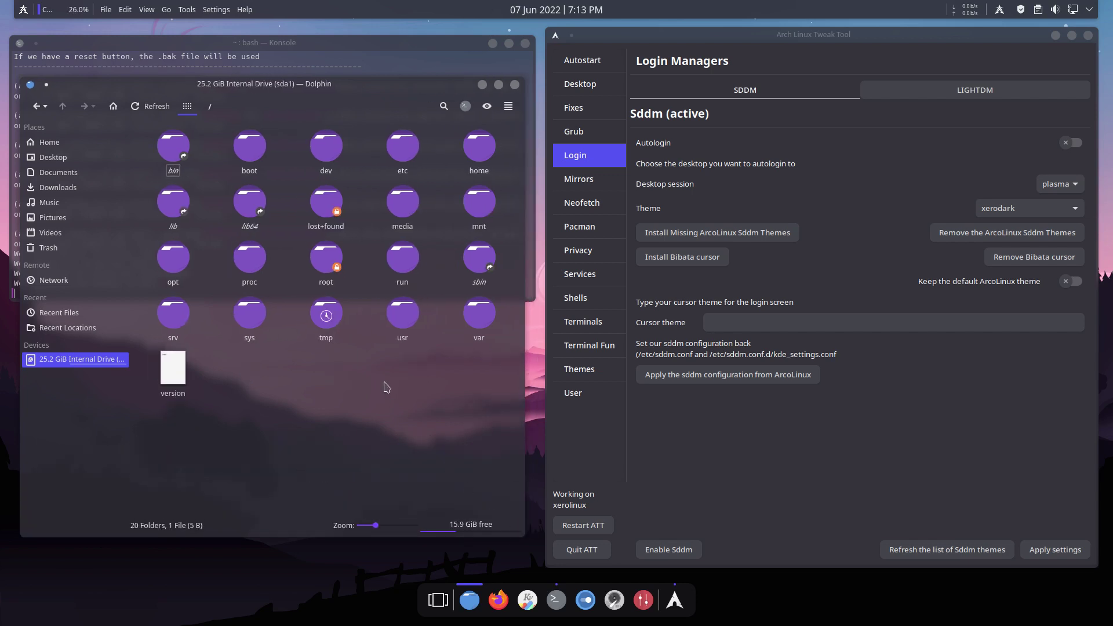
double_click(403, 147)
text(sddm)
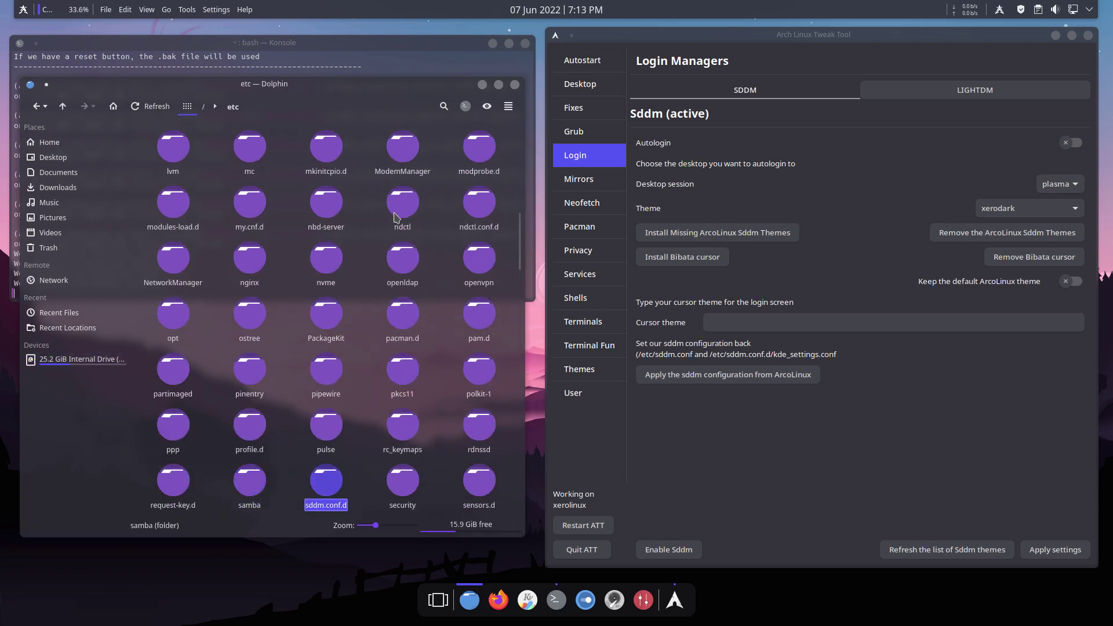
double_click(327, 480)
mouse_move(171, 156)
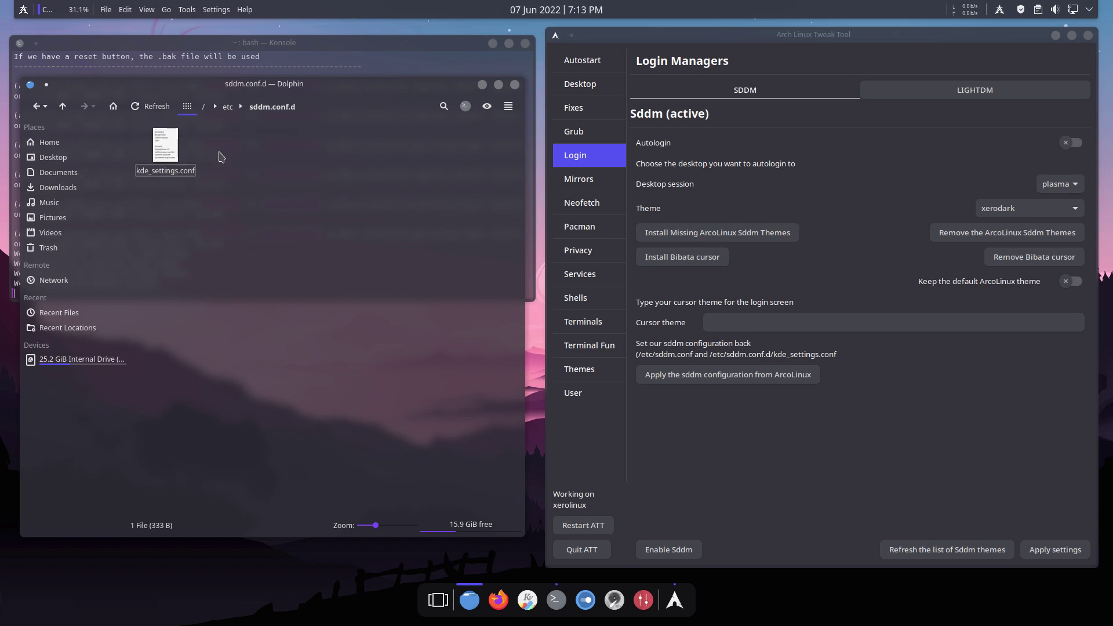
click(228, 108)
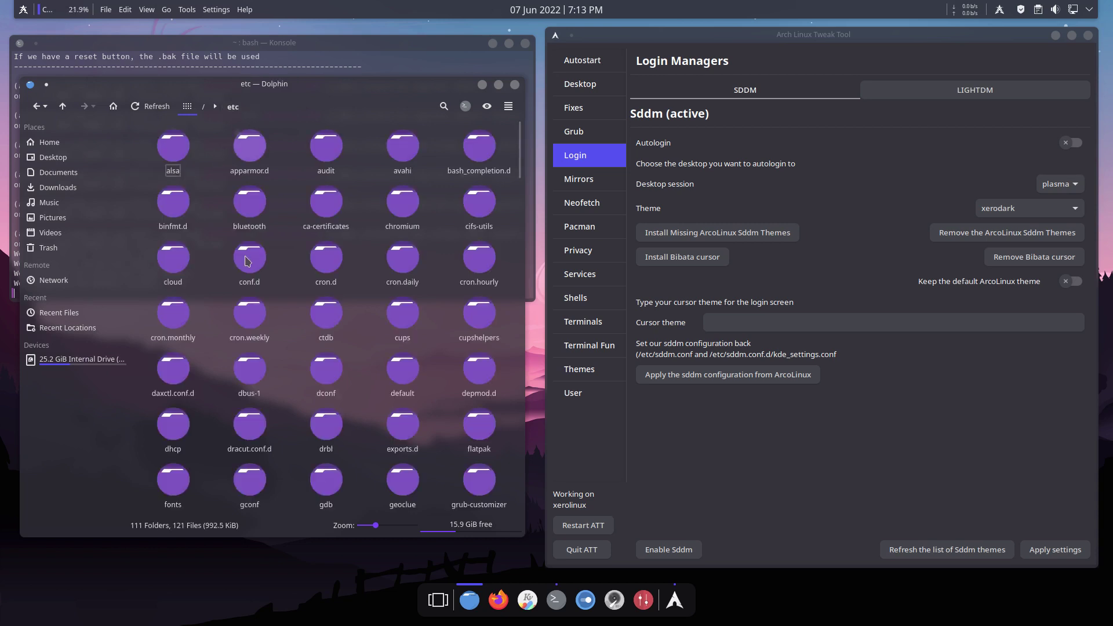
Scroll through /etc and open sddm.conf in Kate.
scroll(221, 404, down, 15)
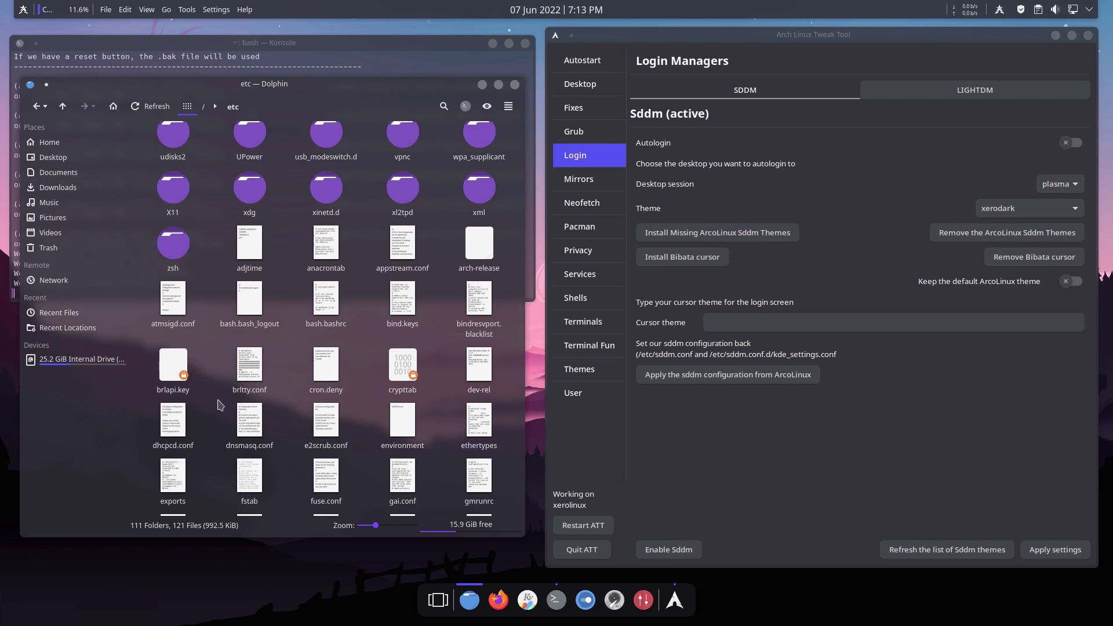
scroll(220, 404, down, 10)
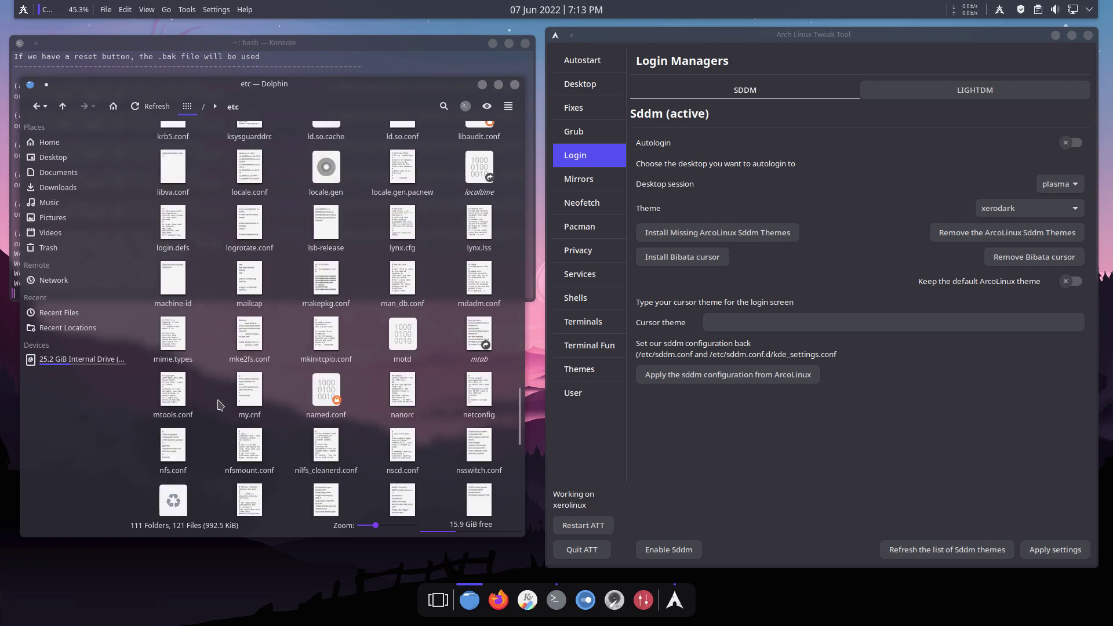
text(samba)
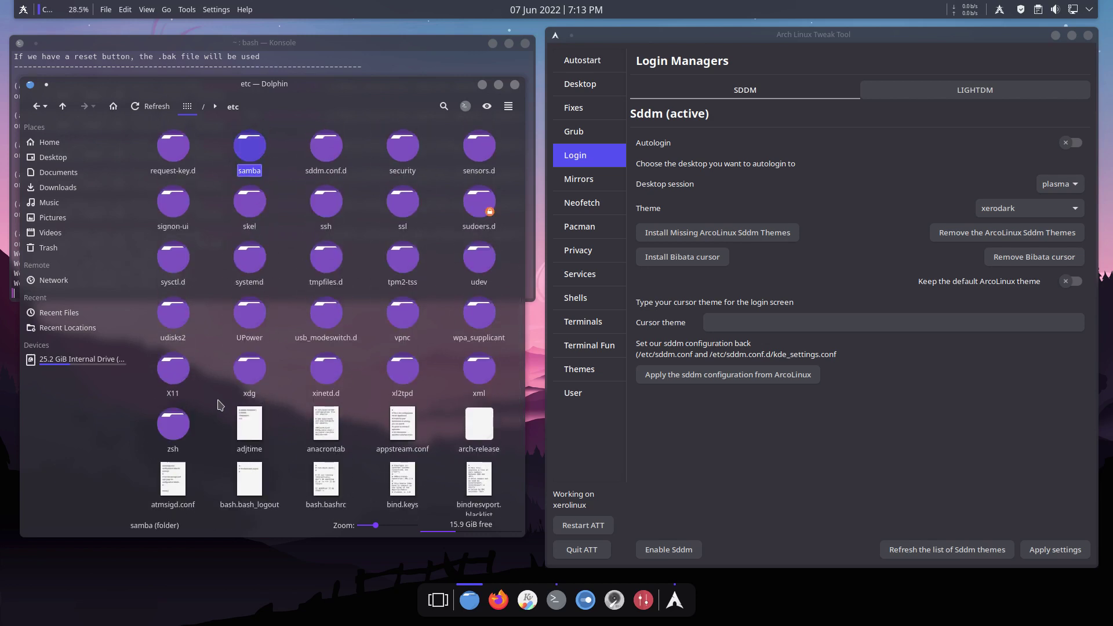
text(dhcp)
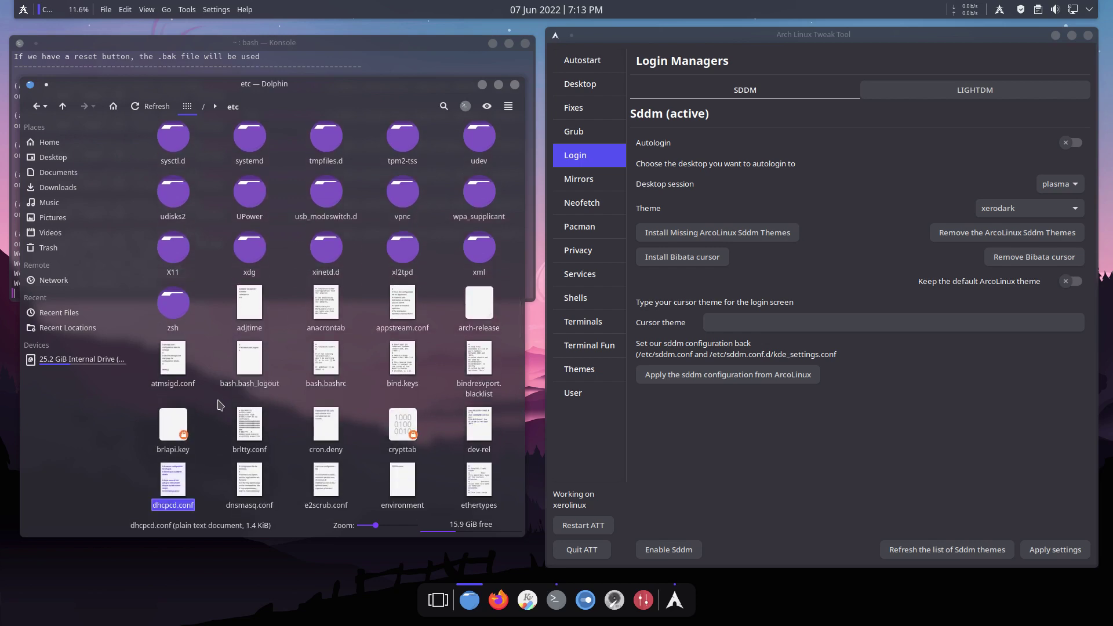
click(204, 430)
scroll(204, 430, down, 5)
scroll(204, 430, down, 15)
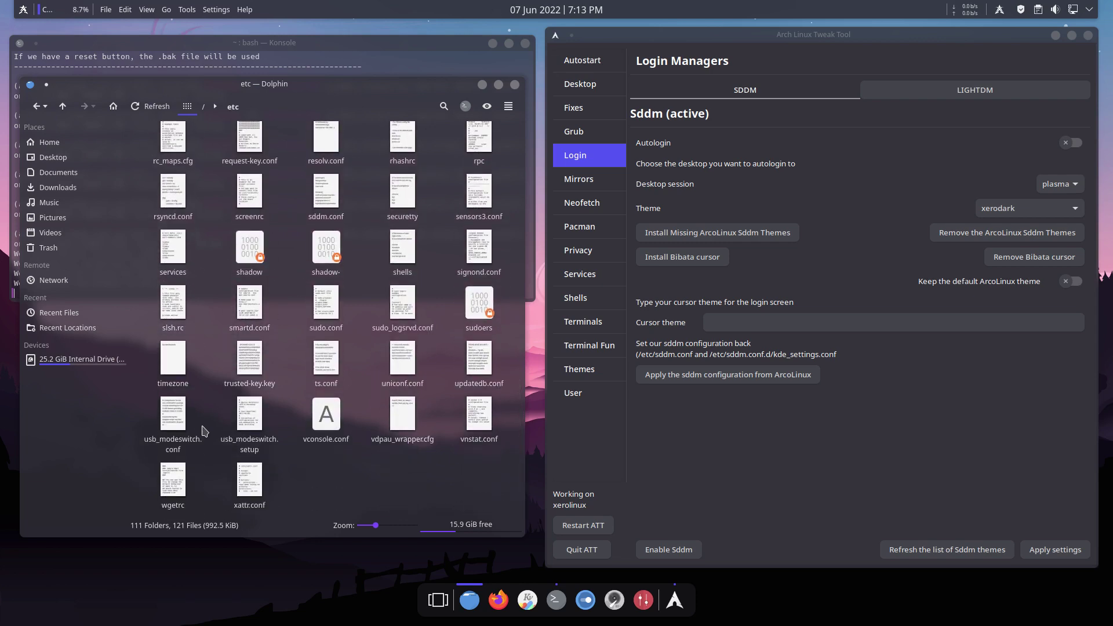
scroll(204, 430, up, 2)
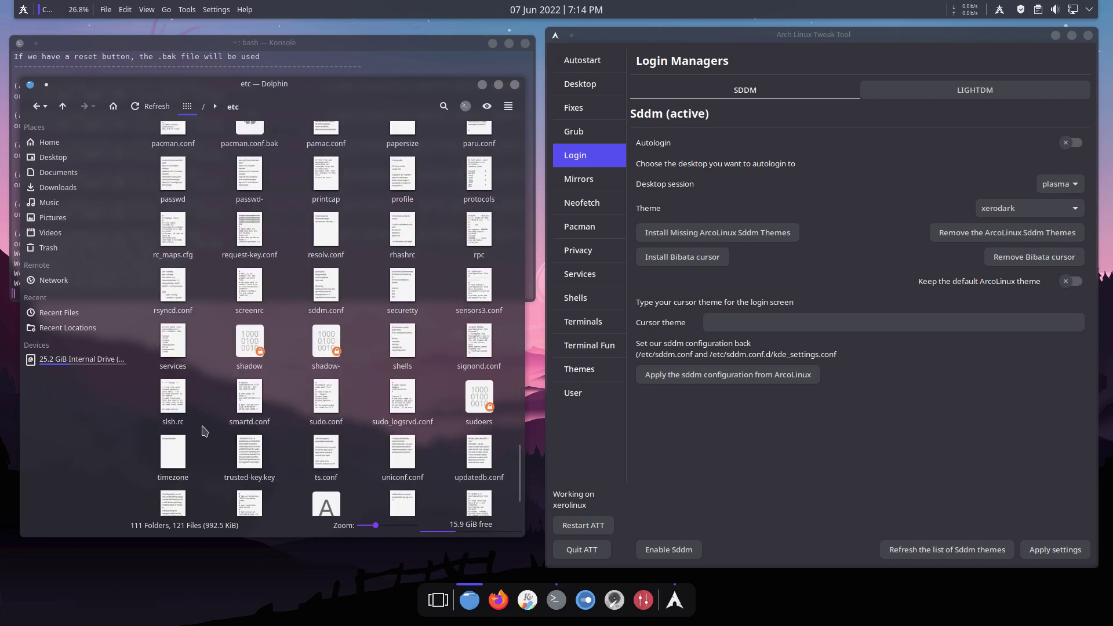
double_click(324, 284)
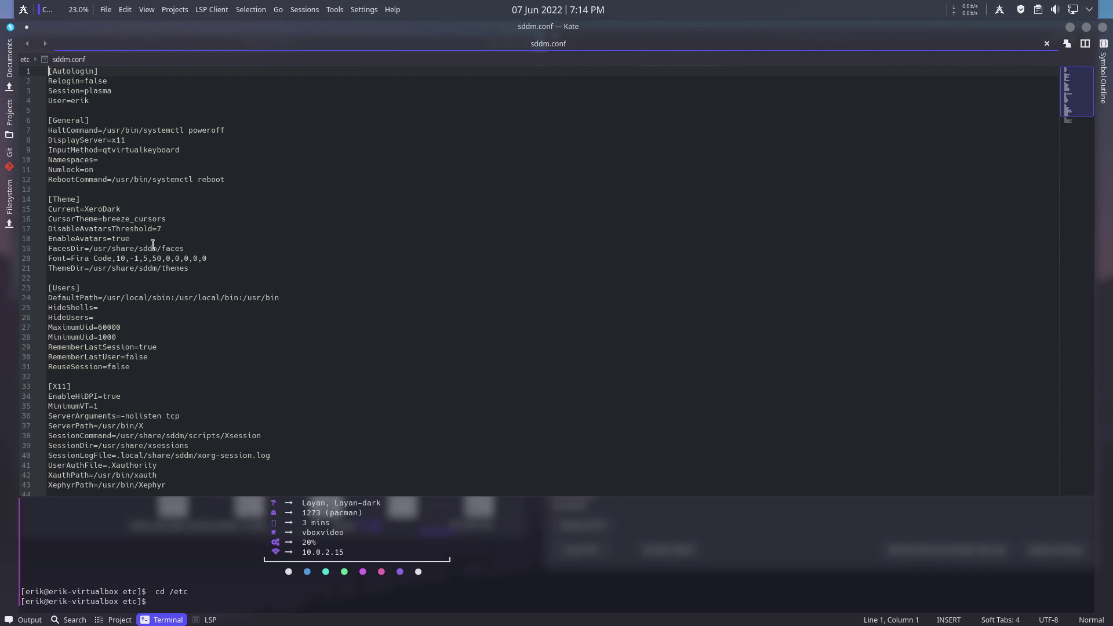
Highlight the XeroDark theme and autologin user lines, then open sddm.conf.d/kde_settings.conf in Kate.
drag(126, 206, 45, 205)
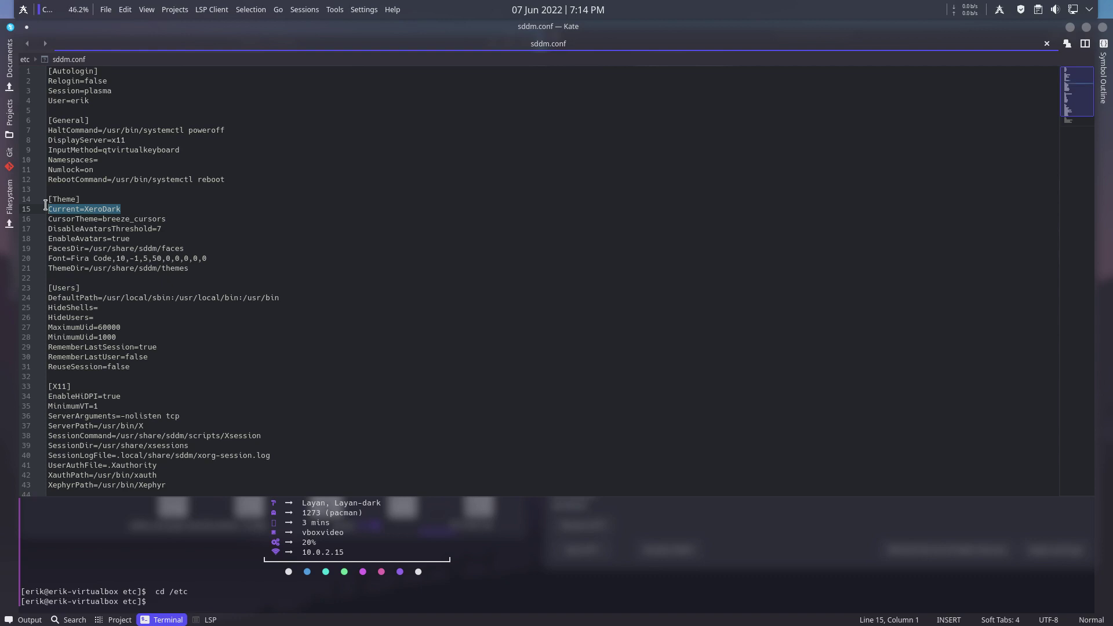
drag(119, 88, 48, 101)
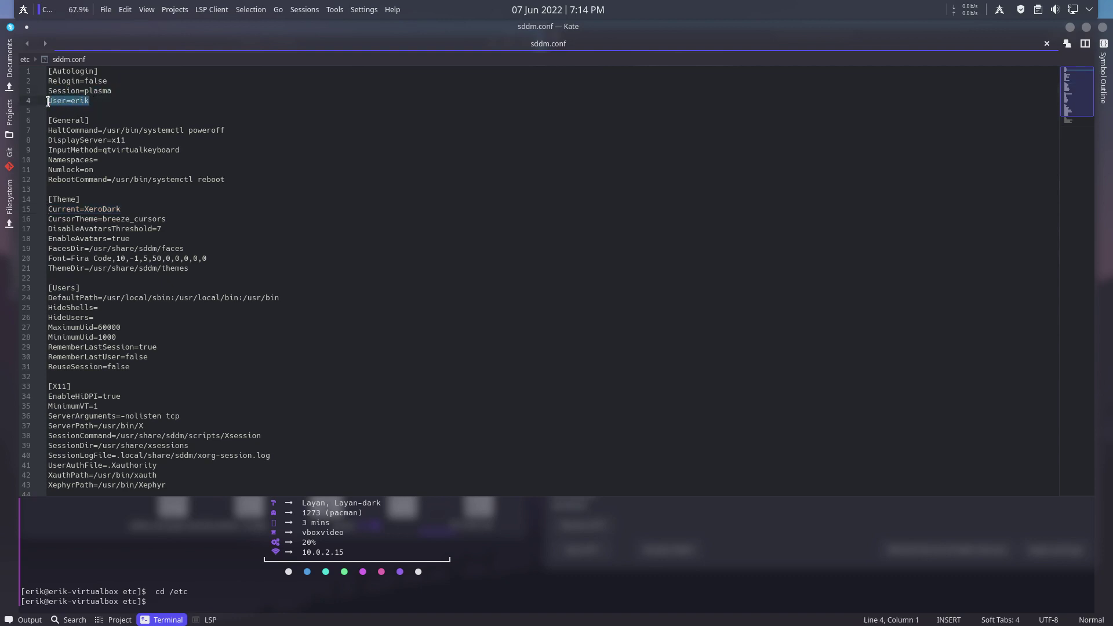
click(1070, 27)
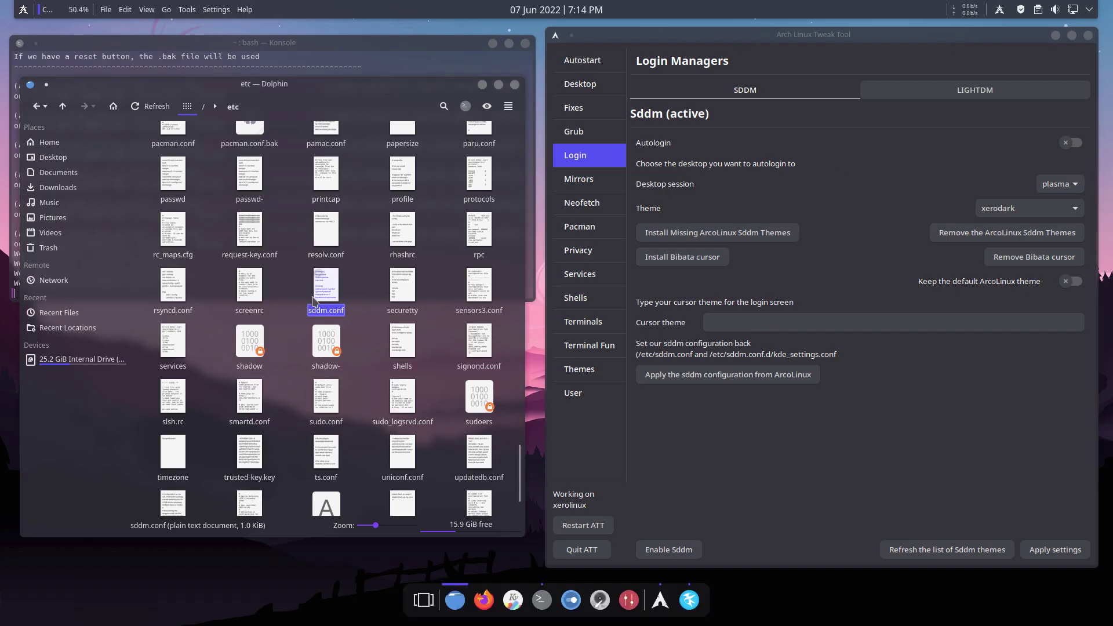
scroll(313, 300, up, 15)
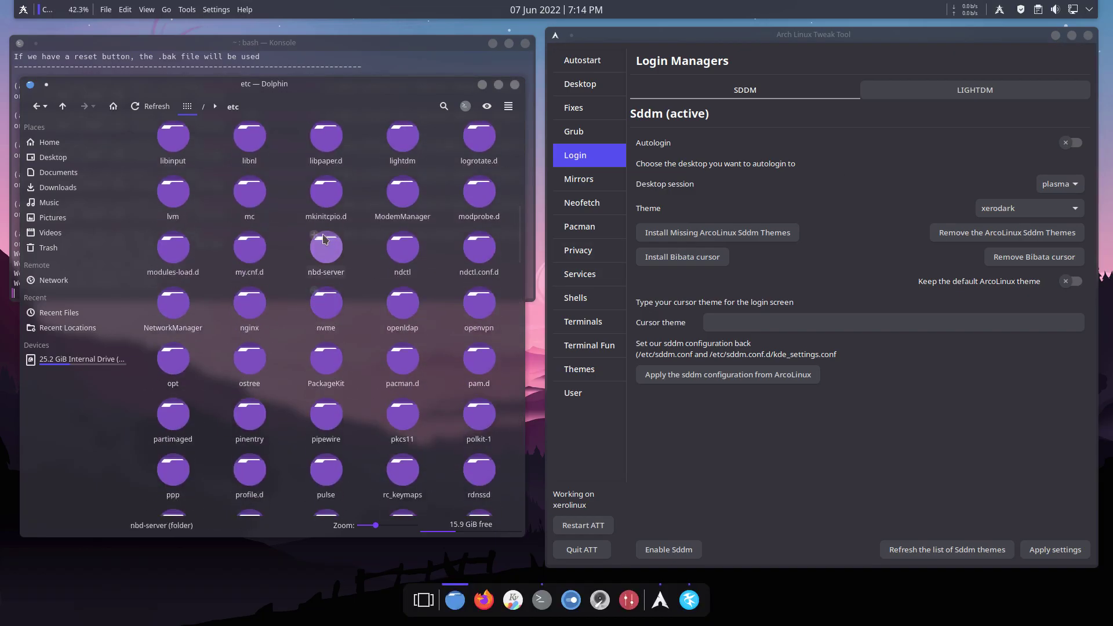
text(sddm)
click(322, 503)
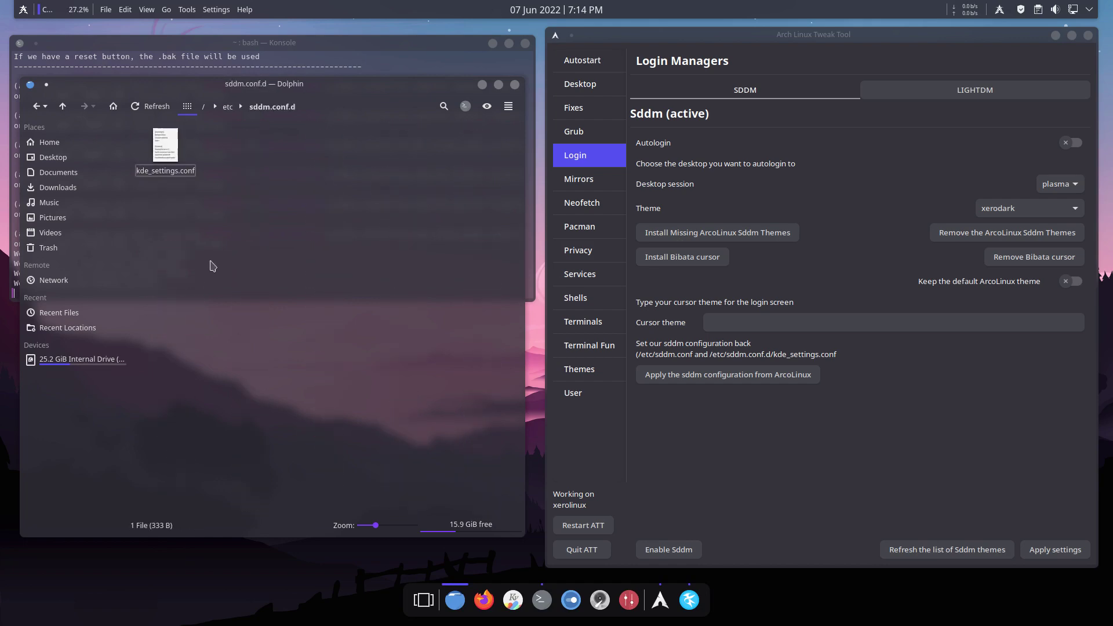
double_click(165, 148)
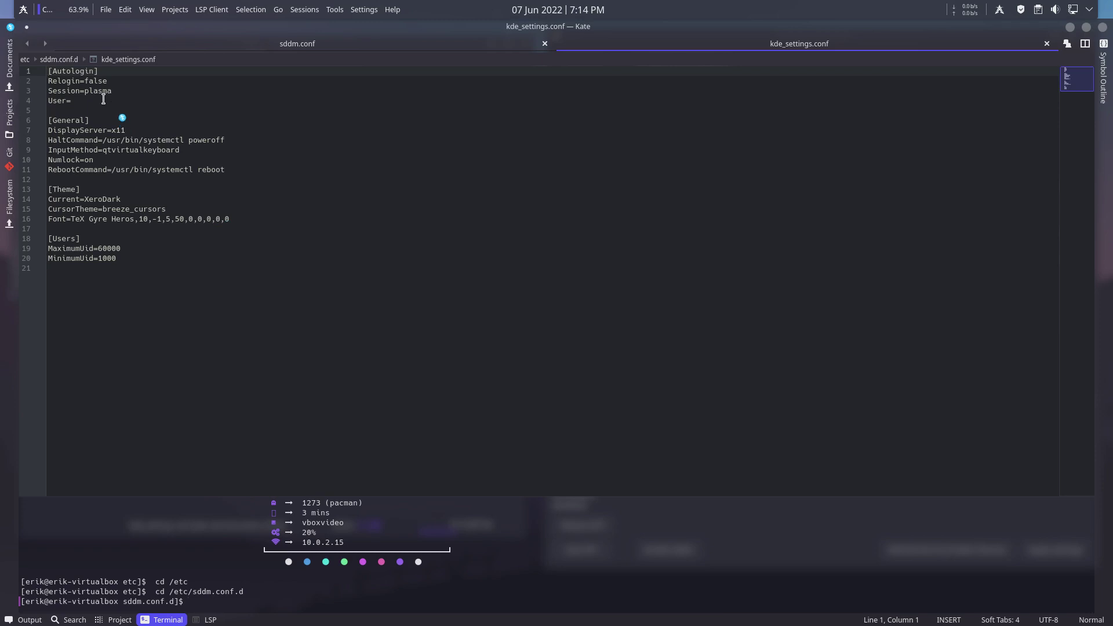
Flip repeatedly between the sddm.conf and kde_settings.conf tabs to compare them, then minimize Kate.
click(59, 59)
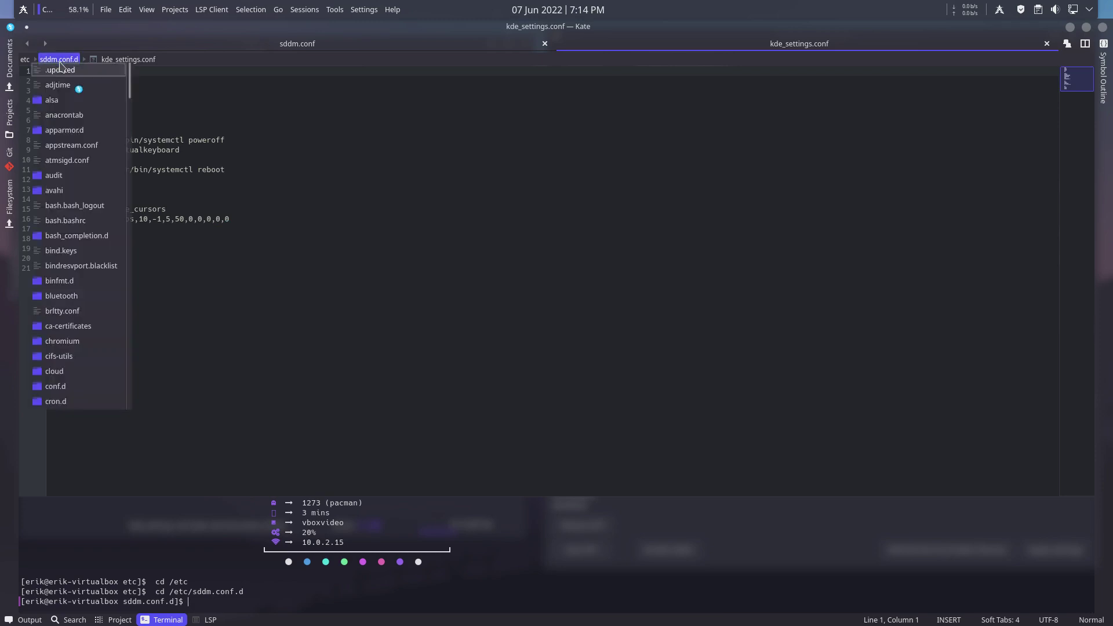
click(167, 98)
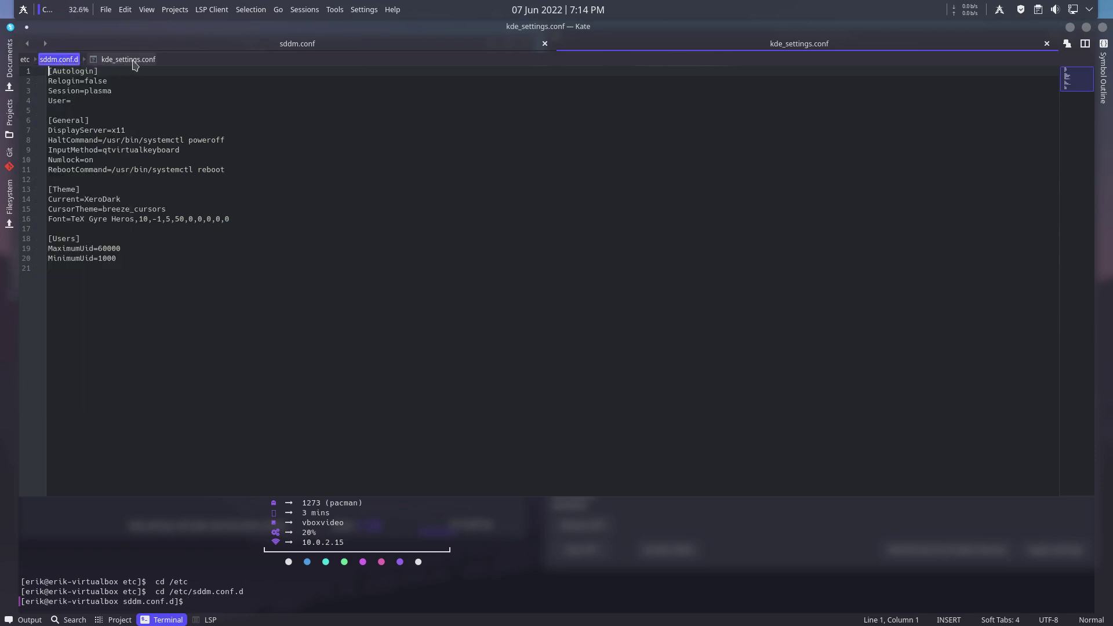
click(333, 46)
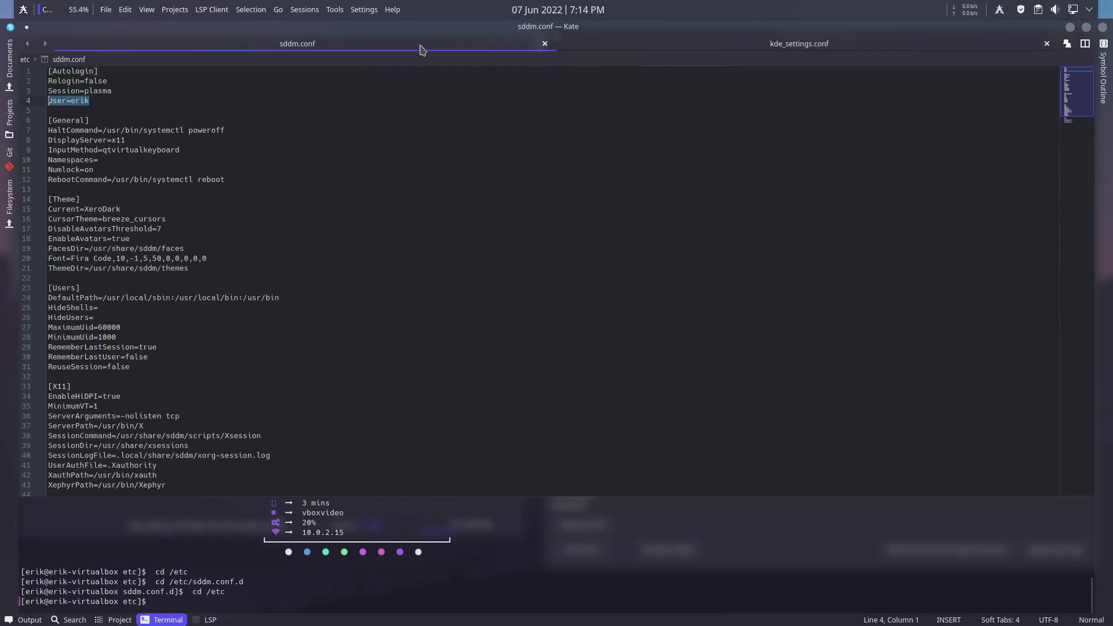
click(690, 47)
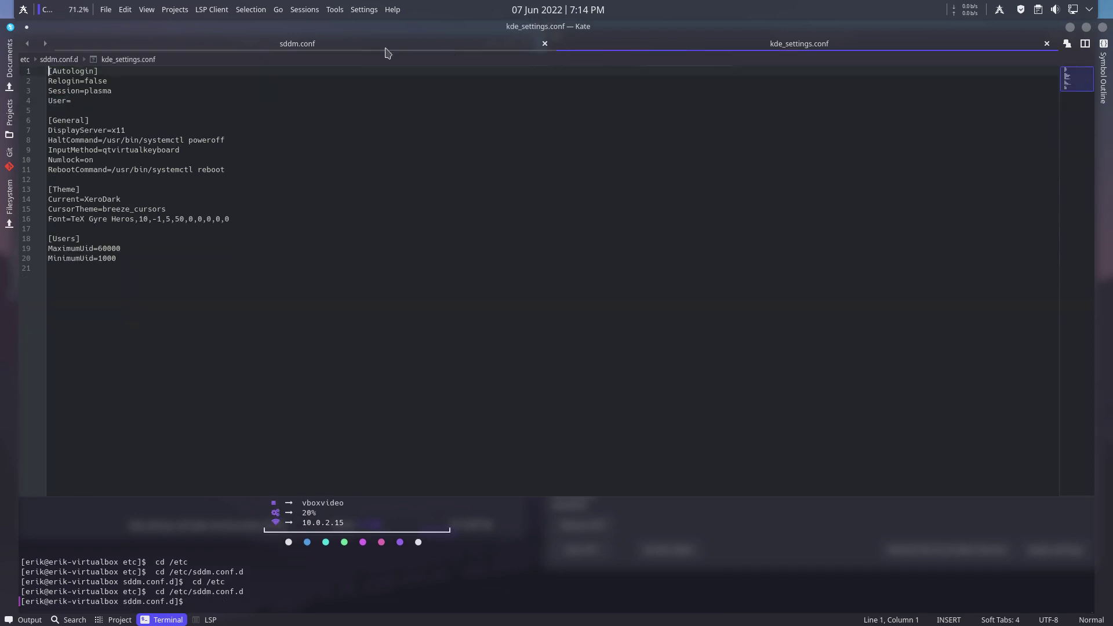
click(305, 46)
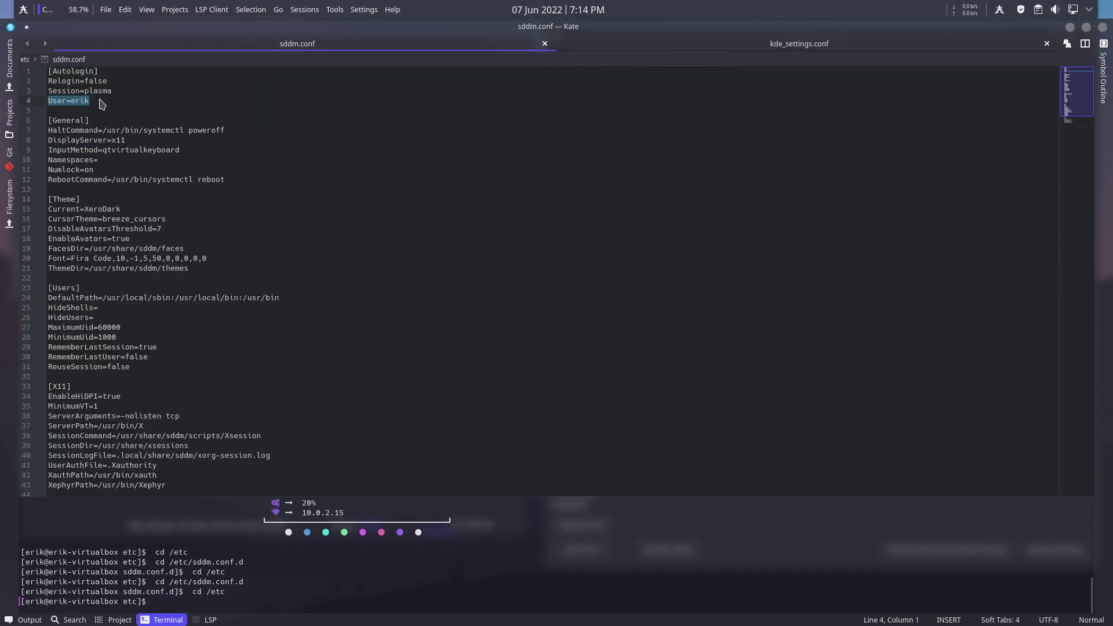
click(701, 40)
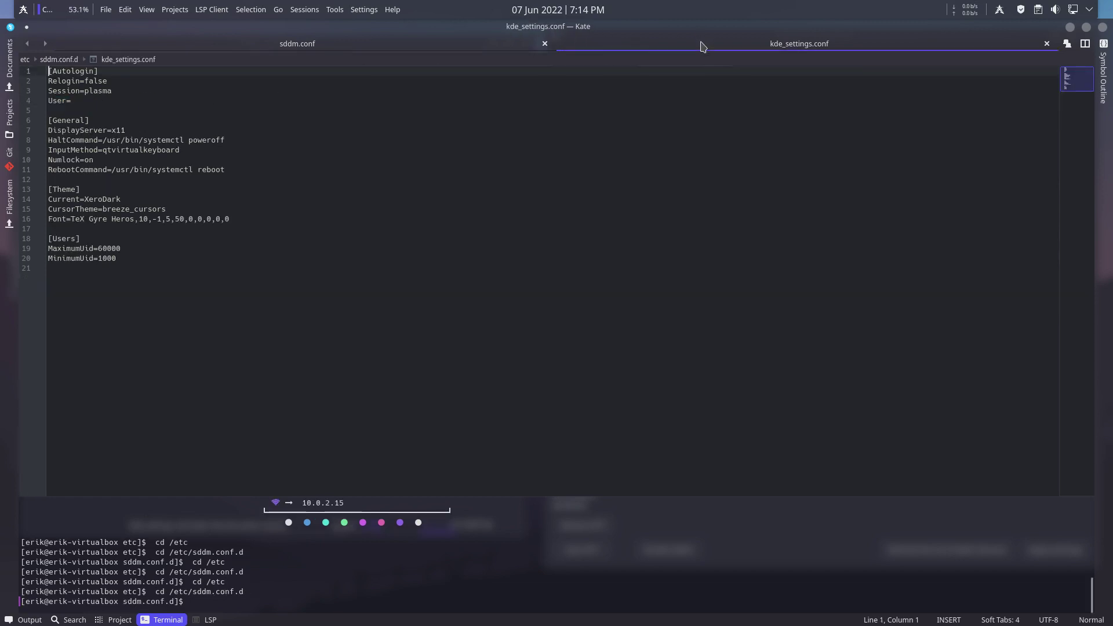
click(311, 47)
click(689, 47)
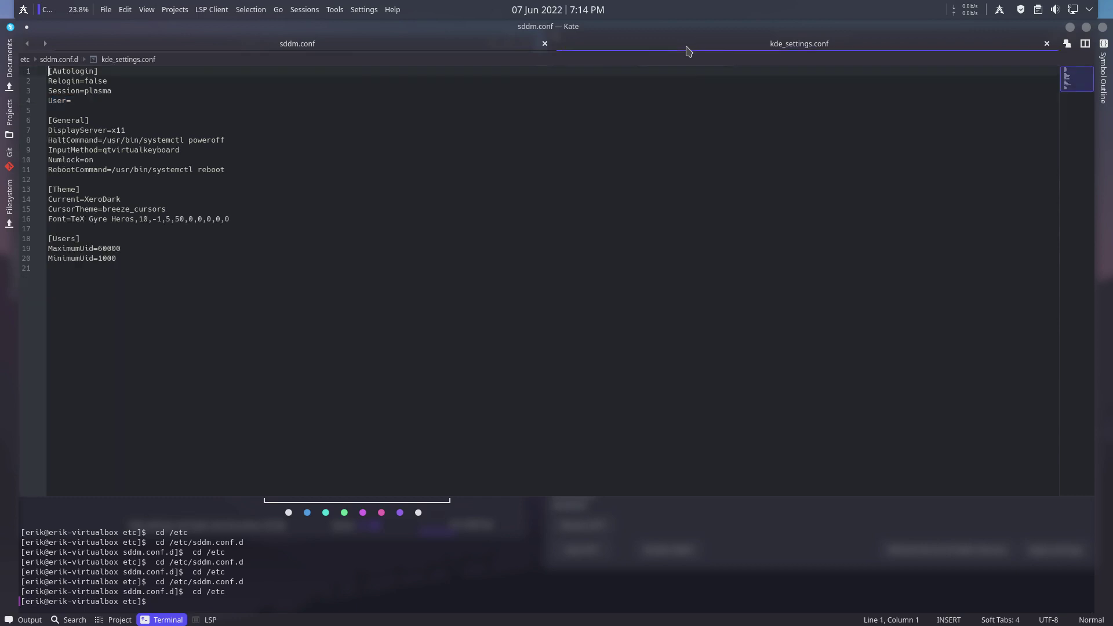
click(310, 49)
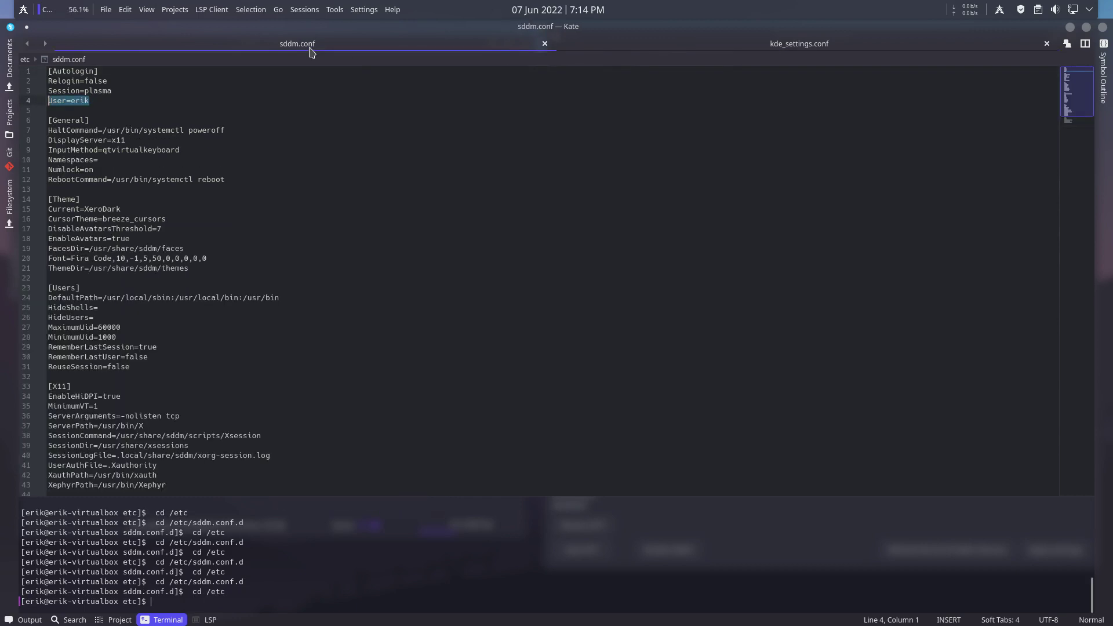
click(741, 34)
click(313, 47)
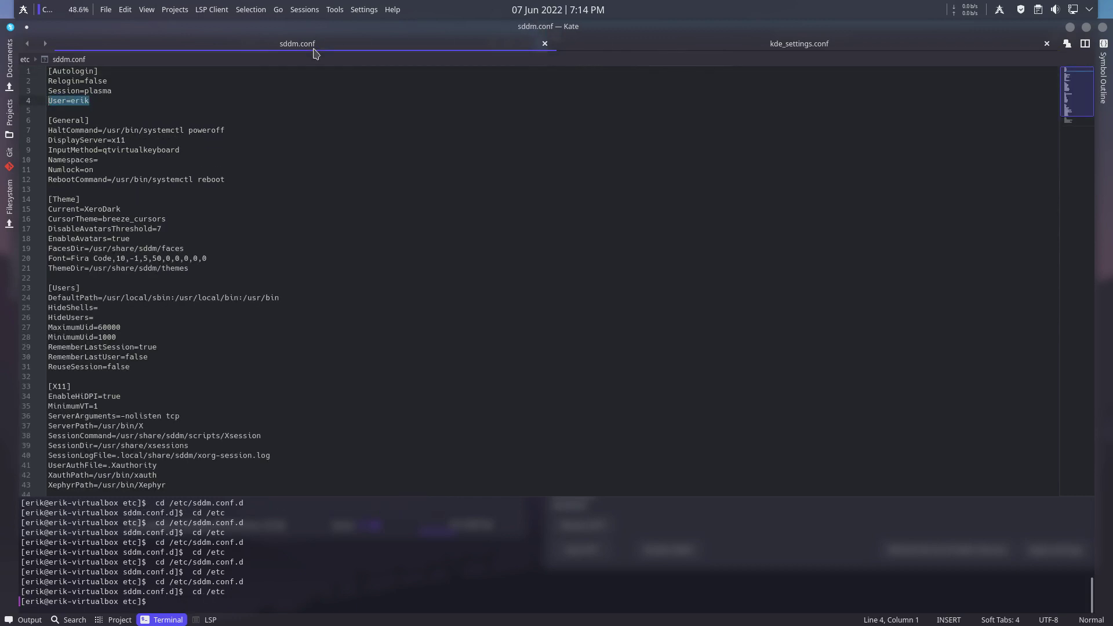
click(748, 48)
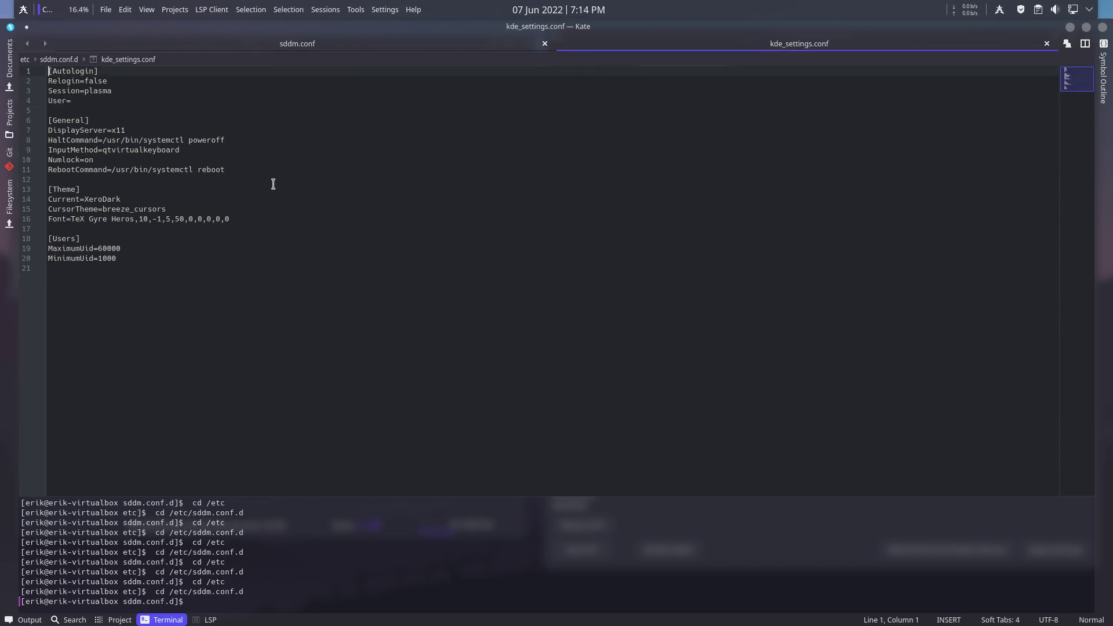
click(1069, 27)
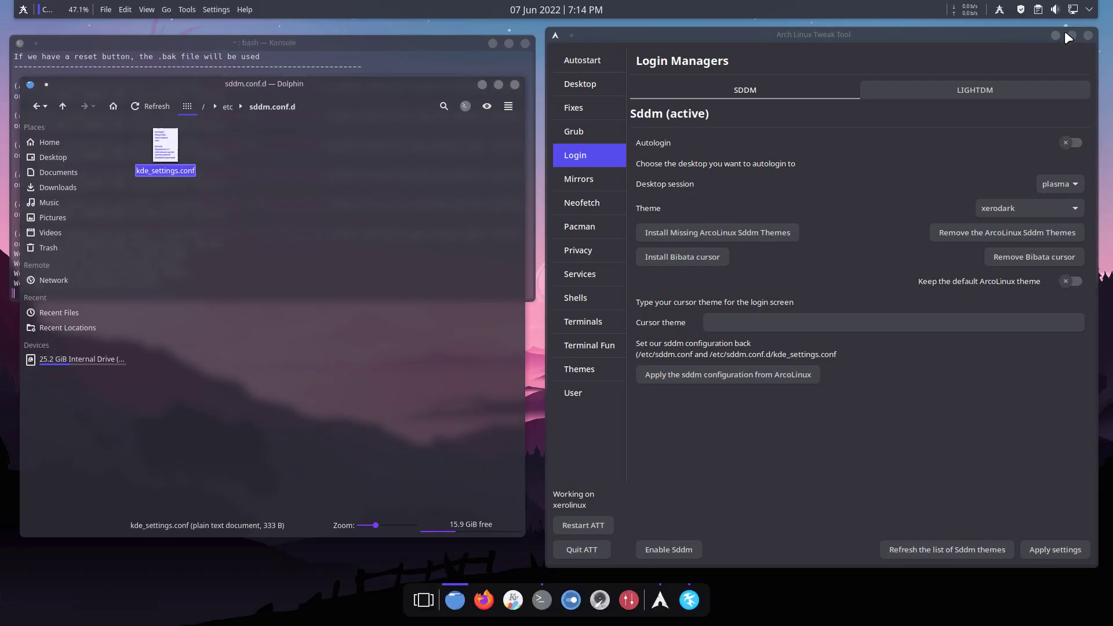
Apply the ArcoLinux SDDM configuration and bring Kate back with kde_settings.conf.
click(719, 375)
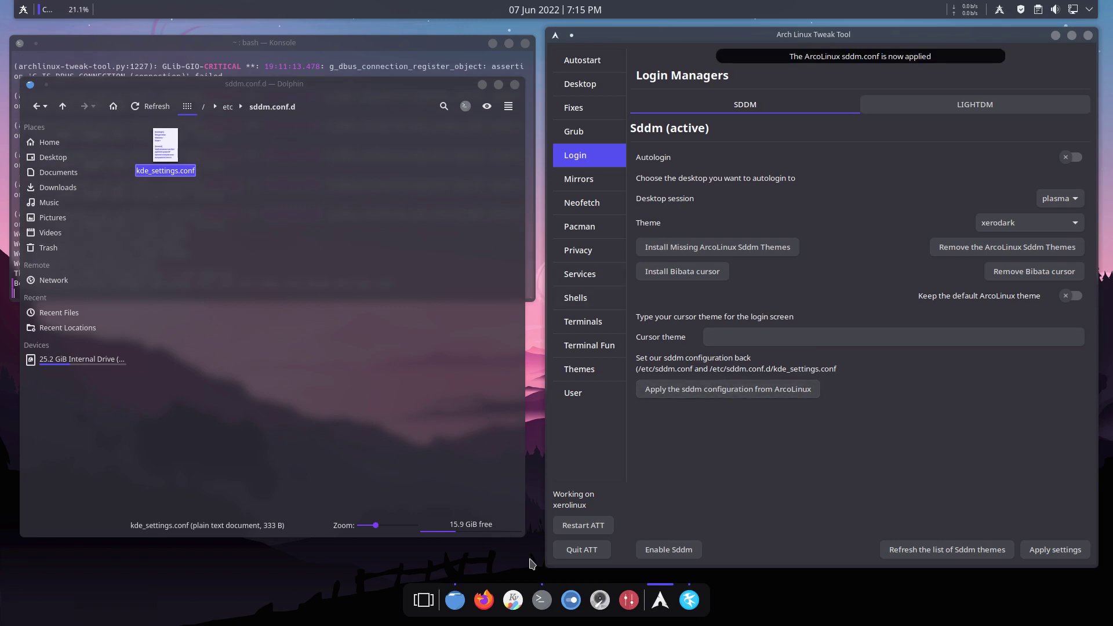
click(698, 584)
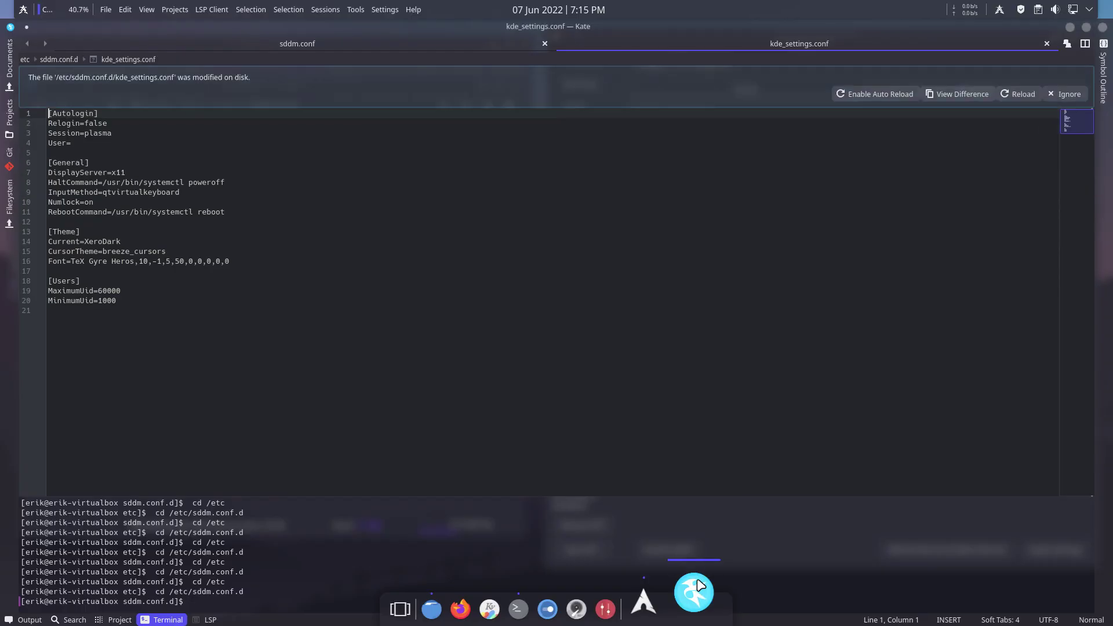
Reload kde_settings.conf and uncomment the Autologin lines, setting Session=plasma and the user name.
click(893, 97)
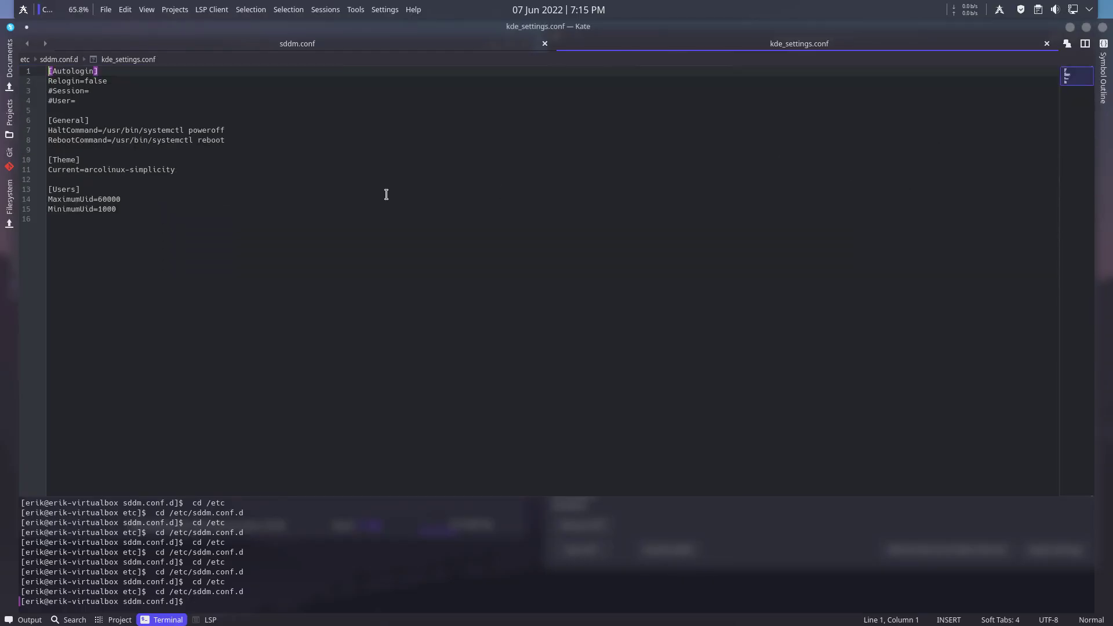
click(95, 92)
click(82, 99)
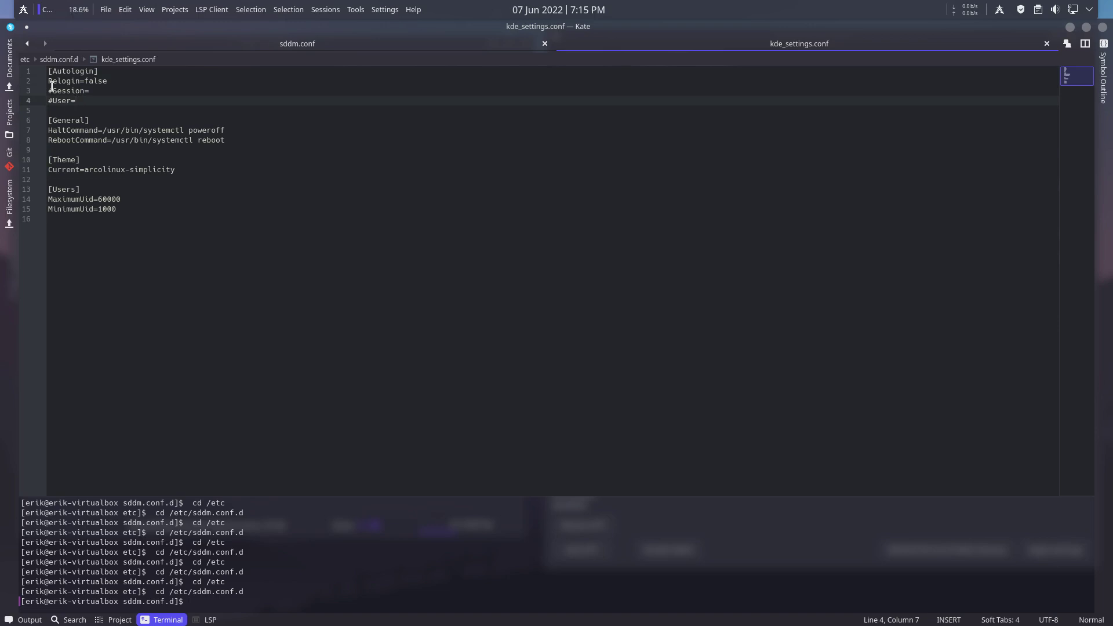
click(52, 90)
key(BackSpace)
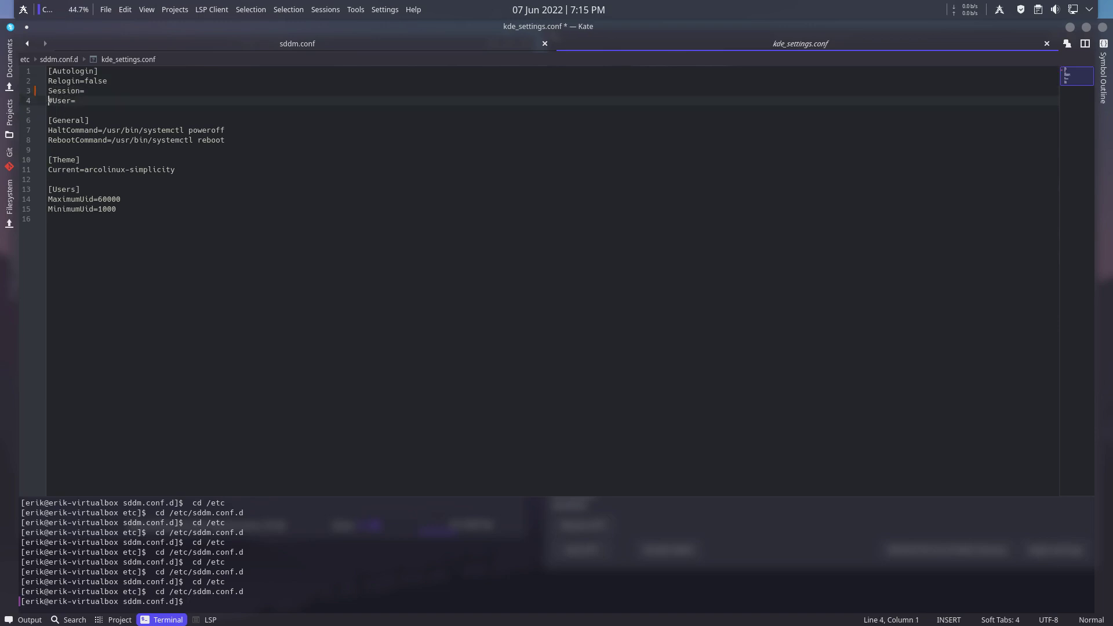
key(Delete)
click(91, 100)
text(erik)
click(130, 91)
text(plasma)
Reload sddm.conf and review its Bibata-Modern-Ice cursor theme plus the Users, Wayland and X11 sections.
click(316, 46)
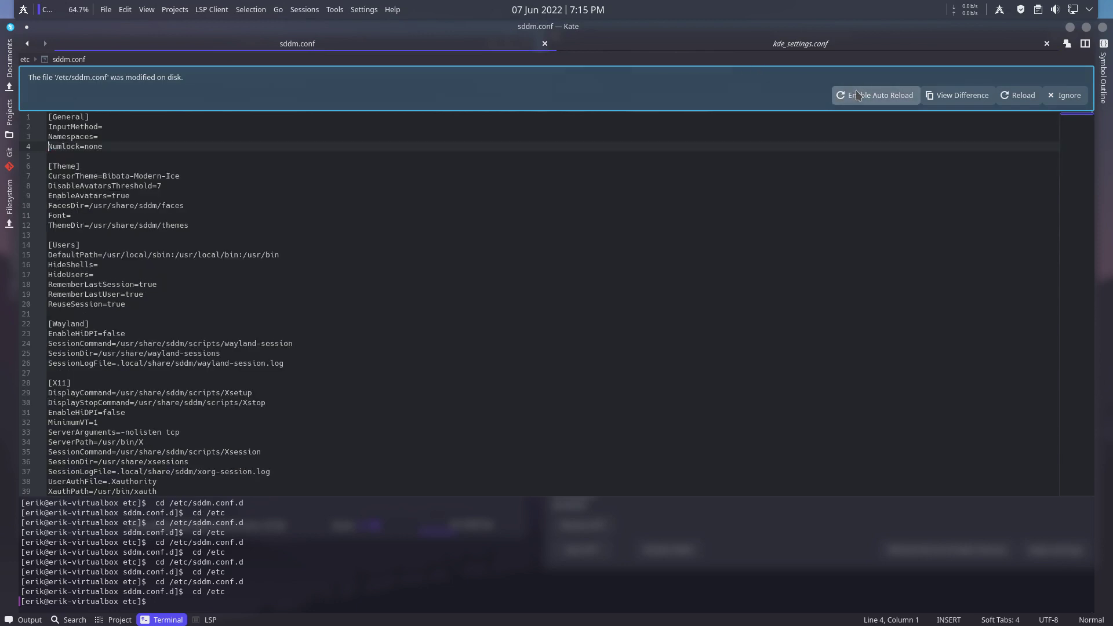
click(850, 94)
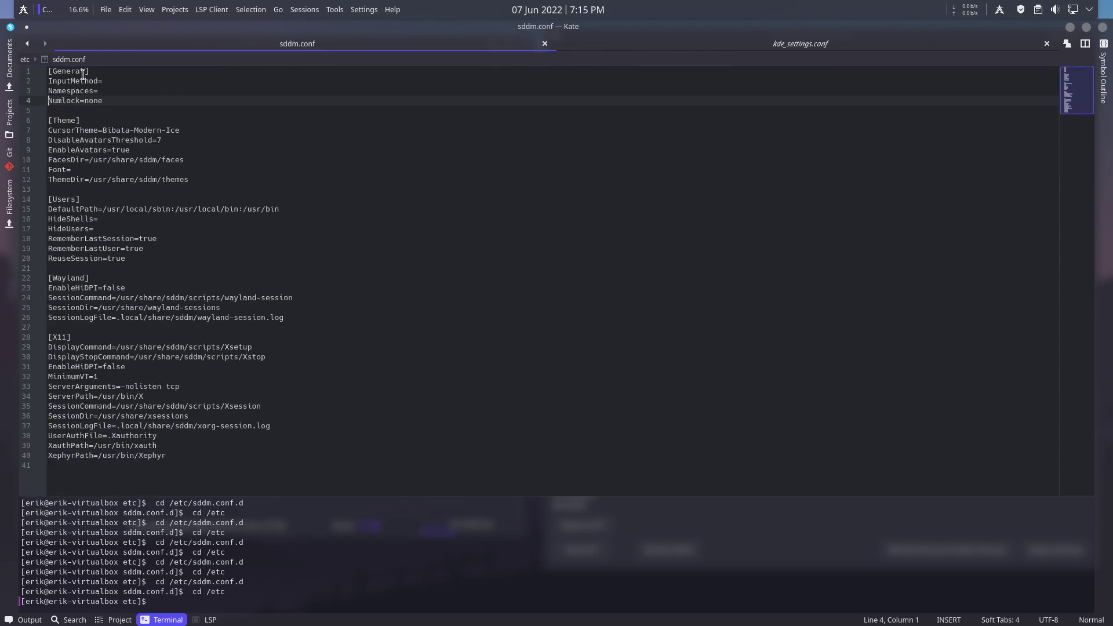
drag(101, 130, 211, 131)
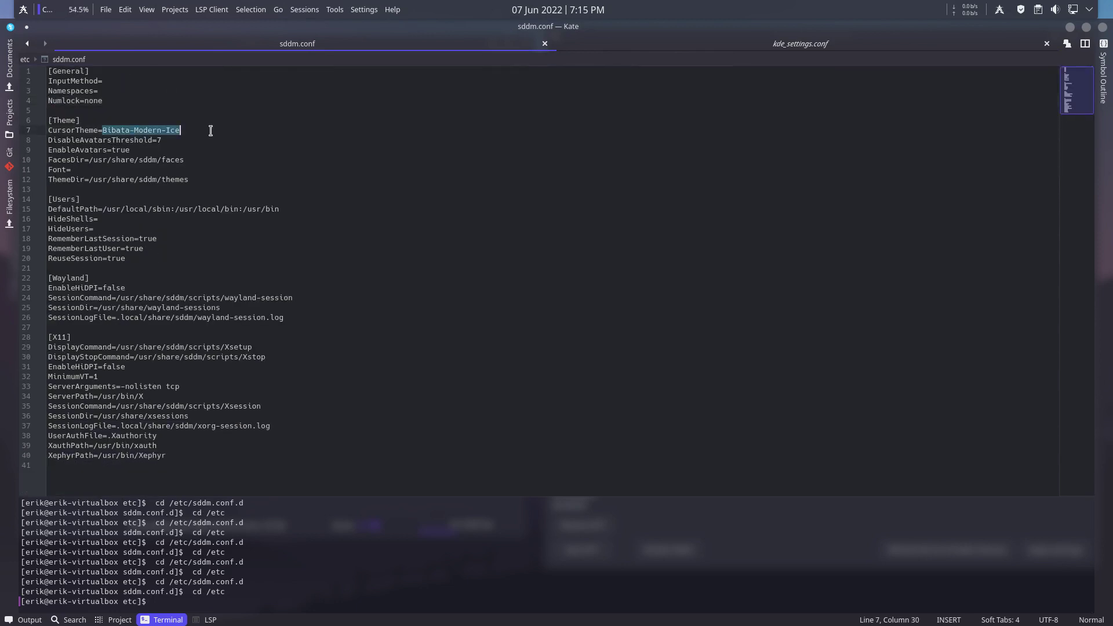
click(70, 200)
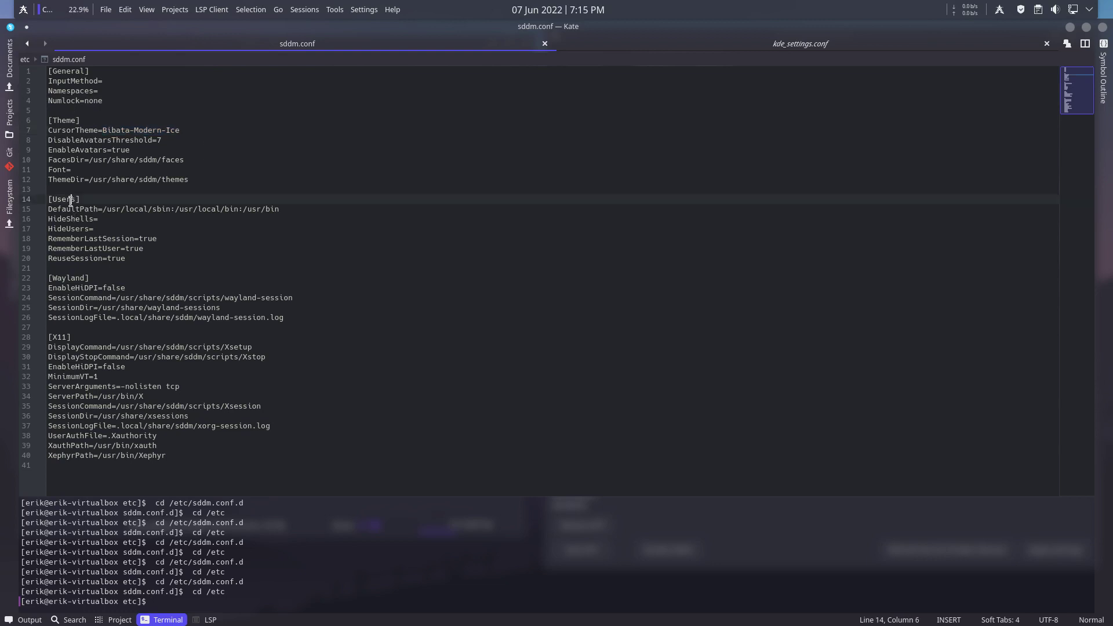
click(87, 279)
click(74, 336)
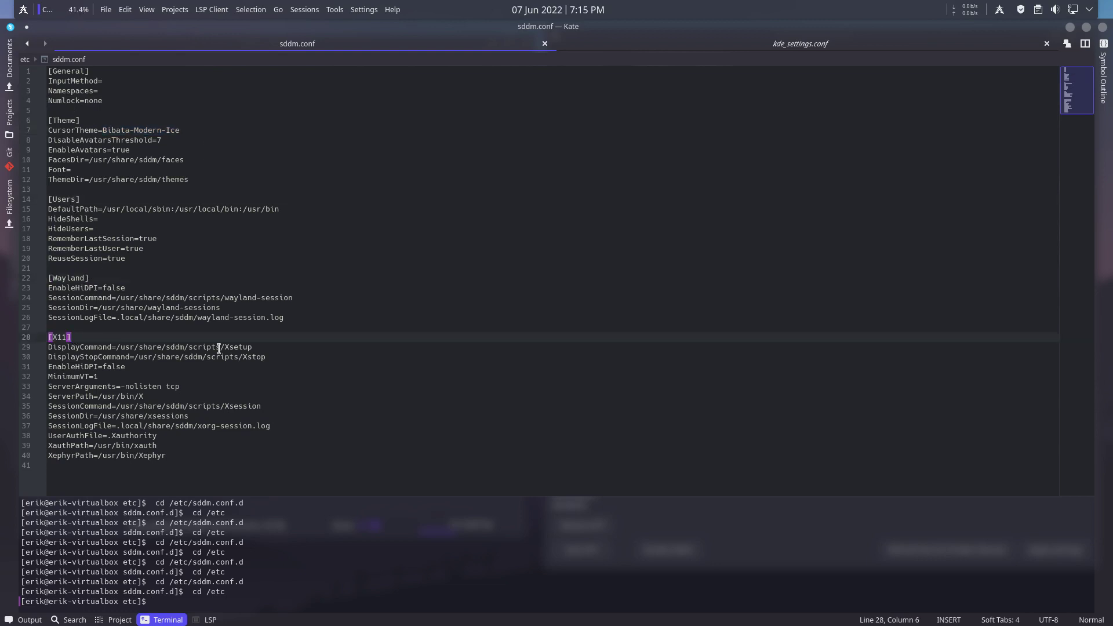
click(797, 49)
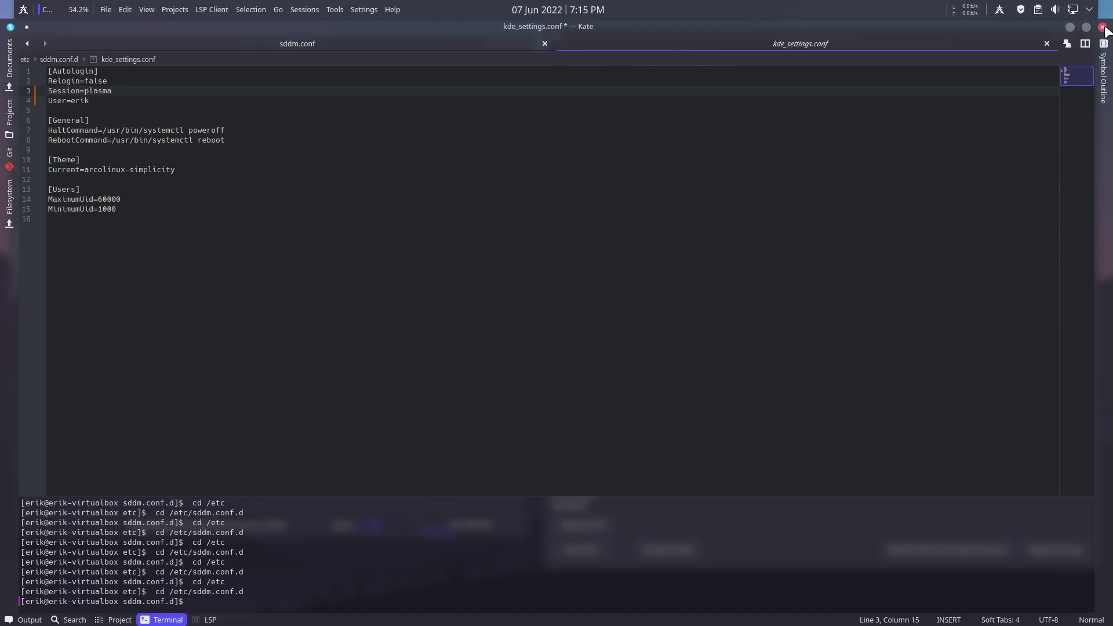
Minimize Kate, start a restart from the application launcher, then cancel it with Escape.
click(1070, 27)
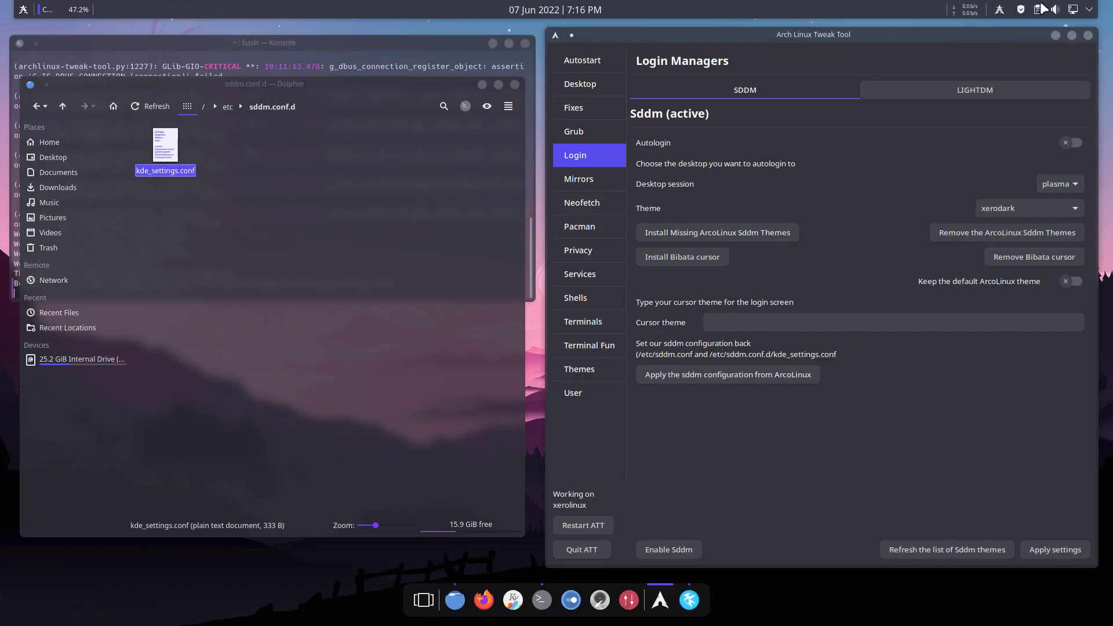
click(23, 10)
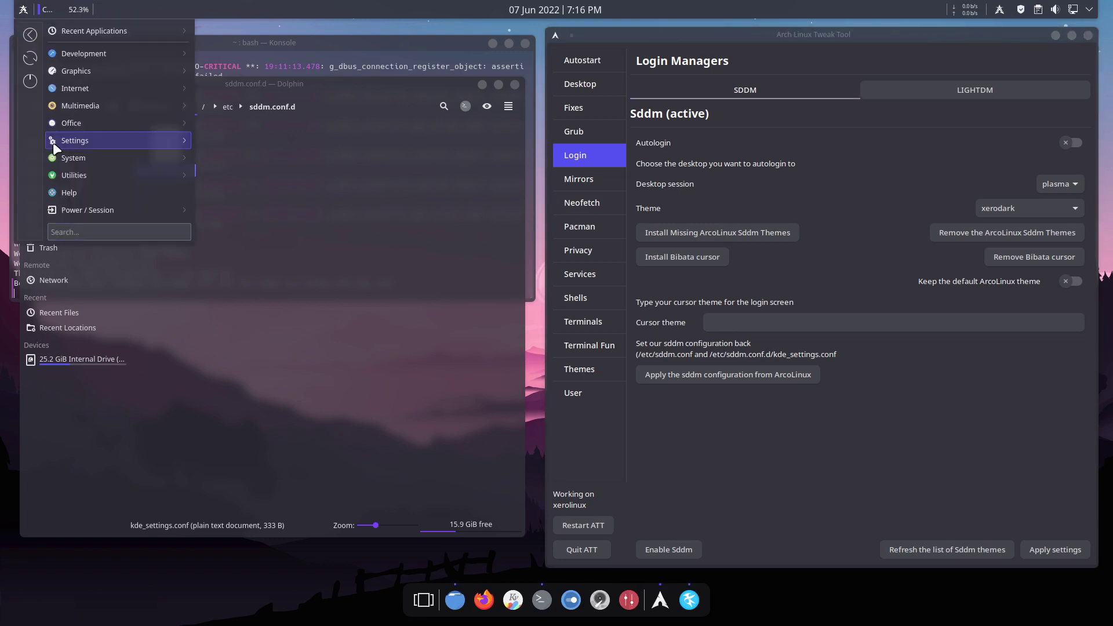
click(32, 57)
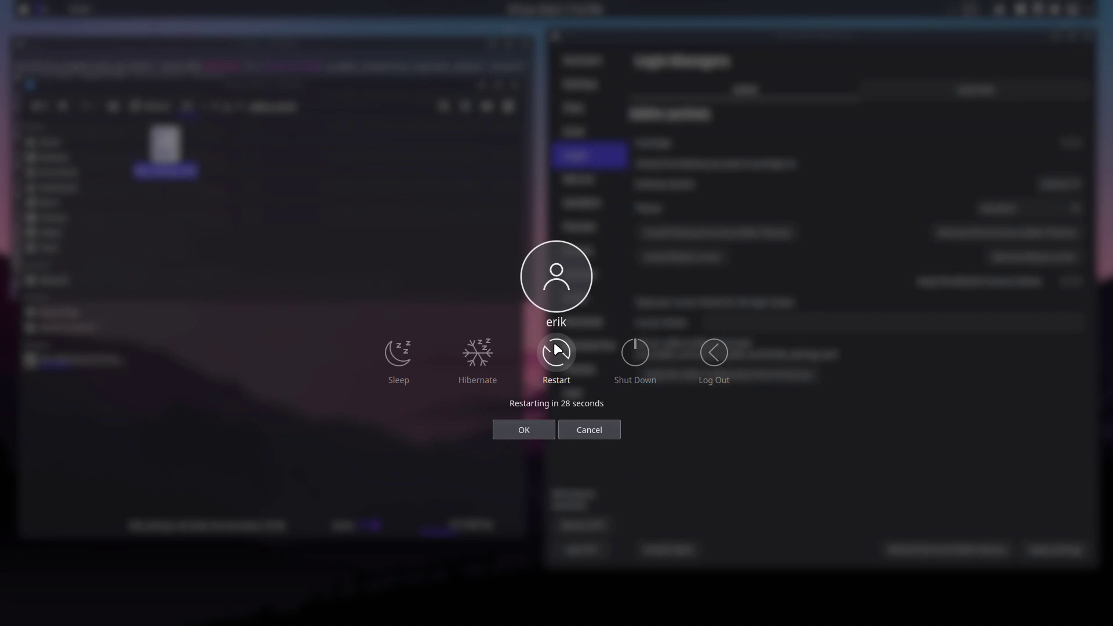
key(Escape)
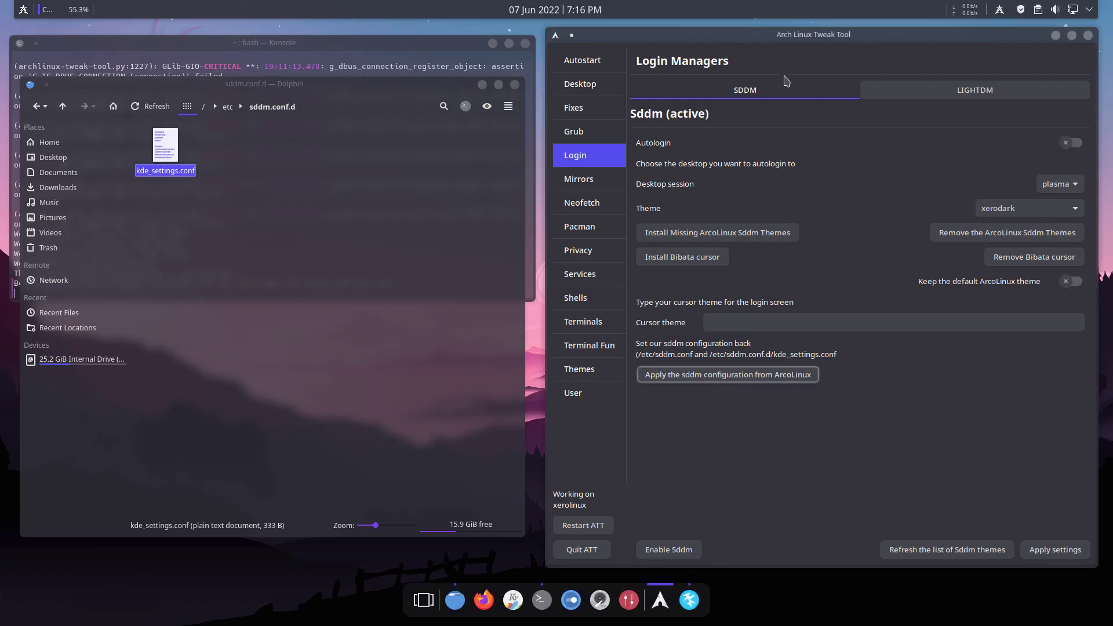
Restore Kate and save kde_settings.conf with the root password.
click(698, 597)
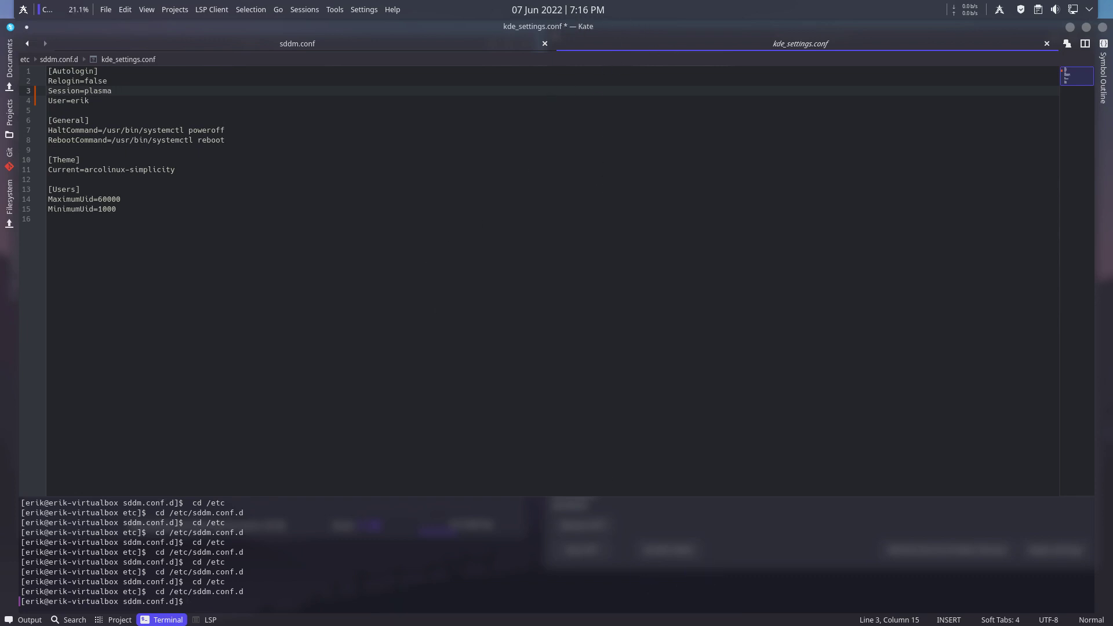
key(ctrl+s)
text(***)
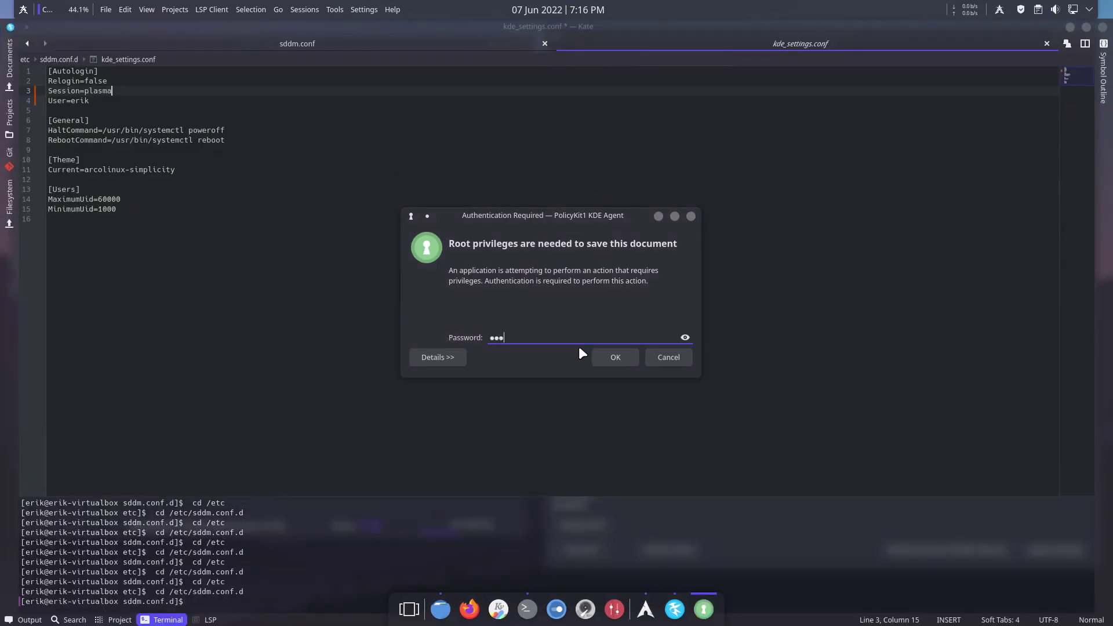
text(*)
key(Return)
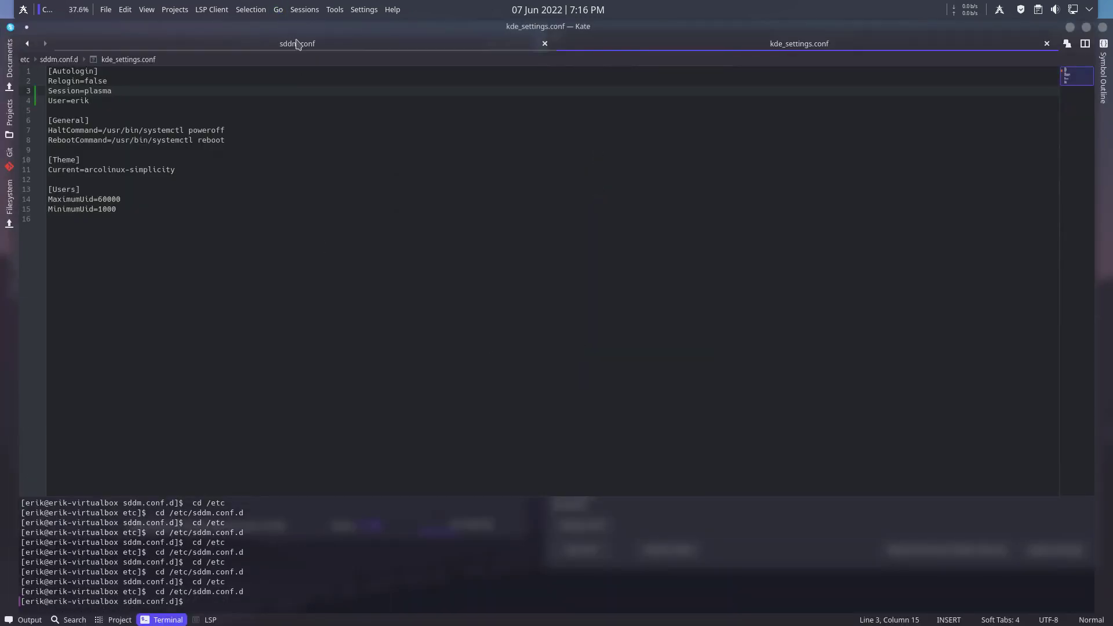
Save sddm.conf with the root password as well, then close Kate.
click(297, 43)
click(316, 181)
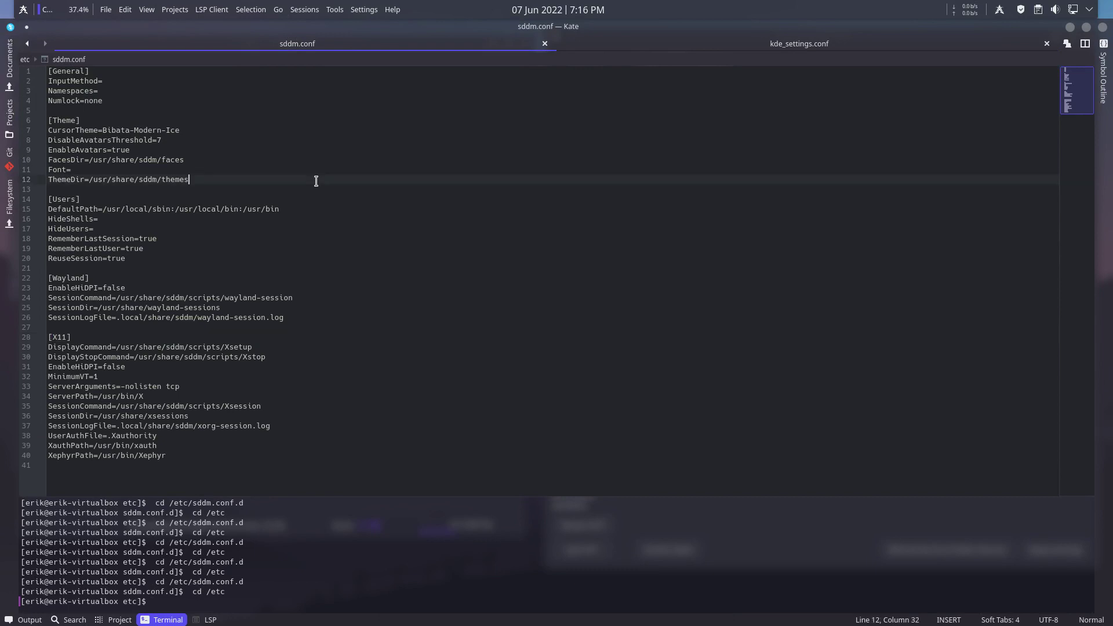
key(ctrl+s)
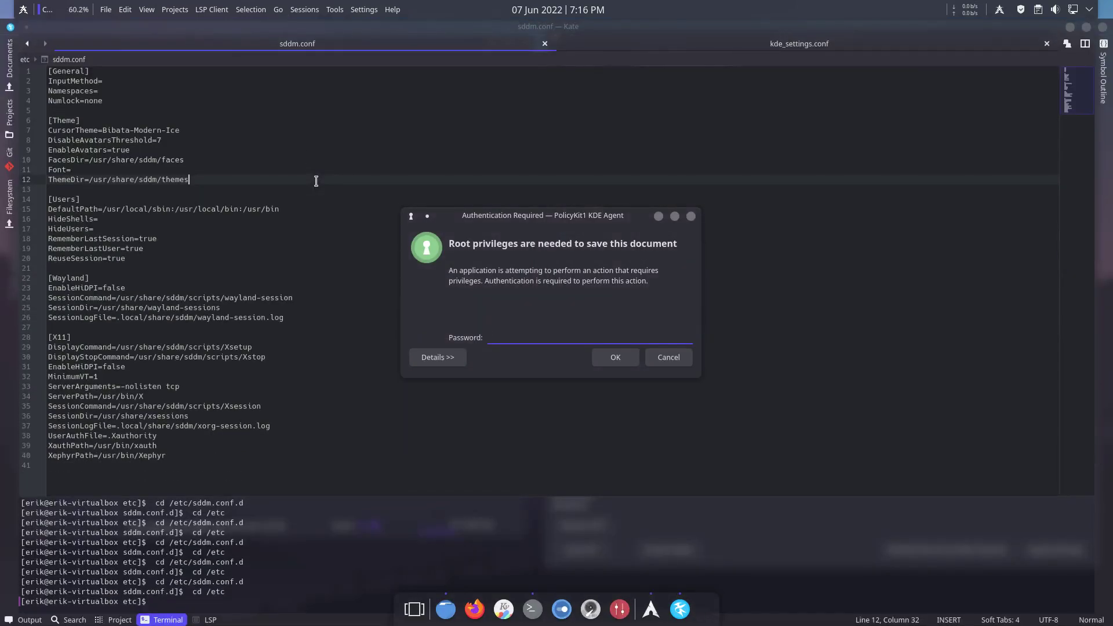
text(****)
key(Return)
key(F4)
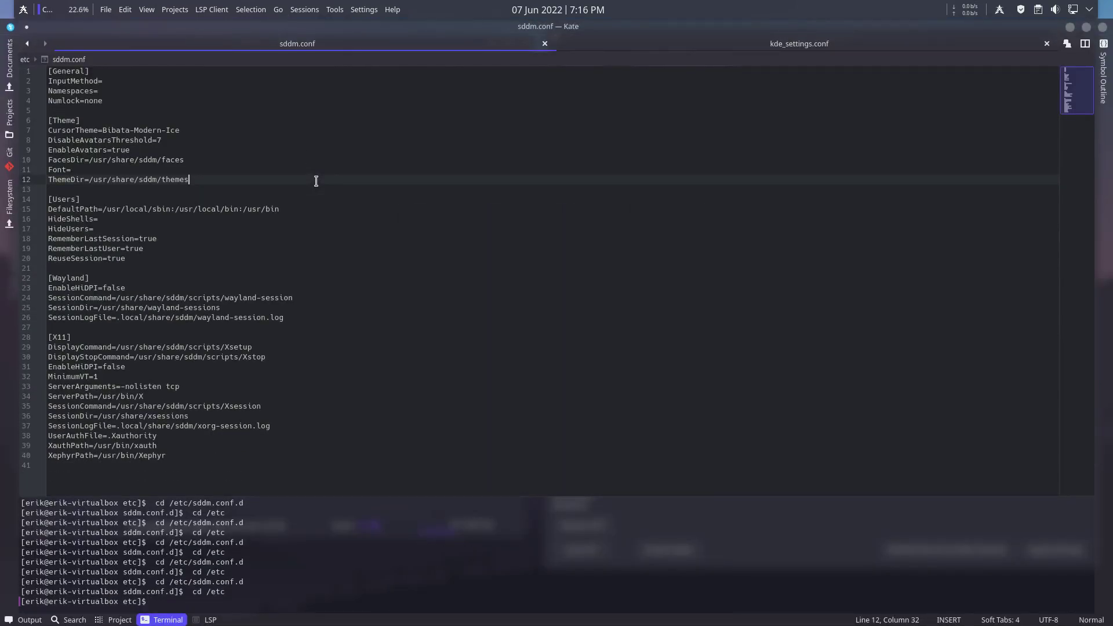
click(1102, 27)
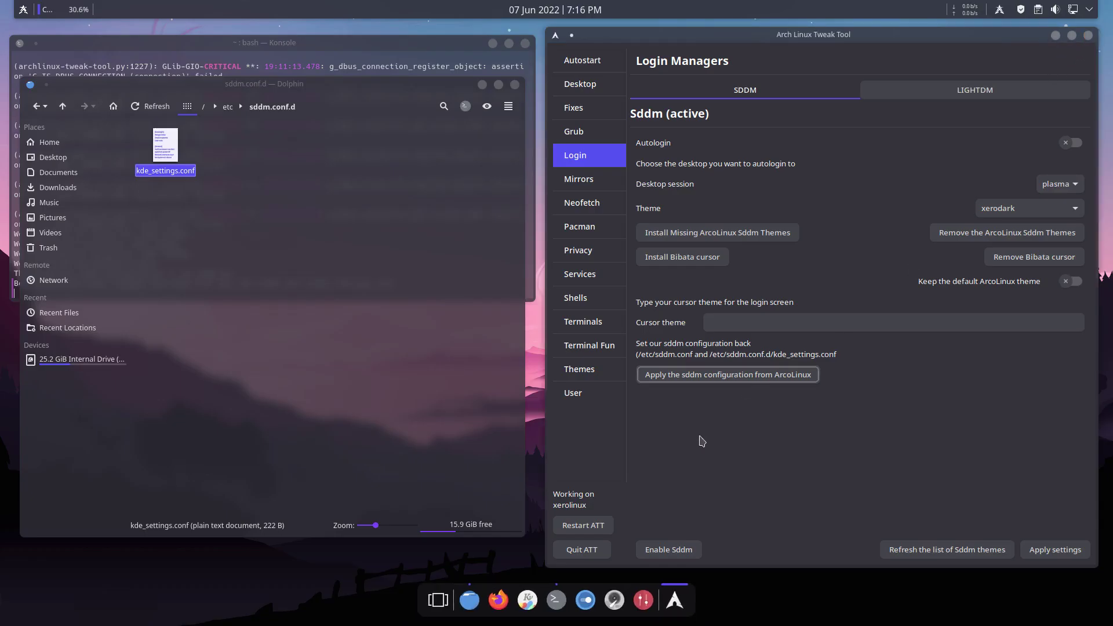
Quit the Tweak Tool and close the Dolphin and Konsole windows.
click(586, 549)
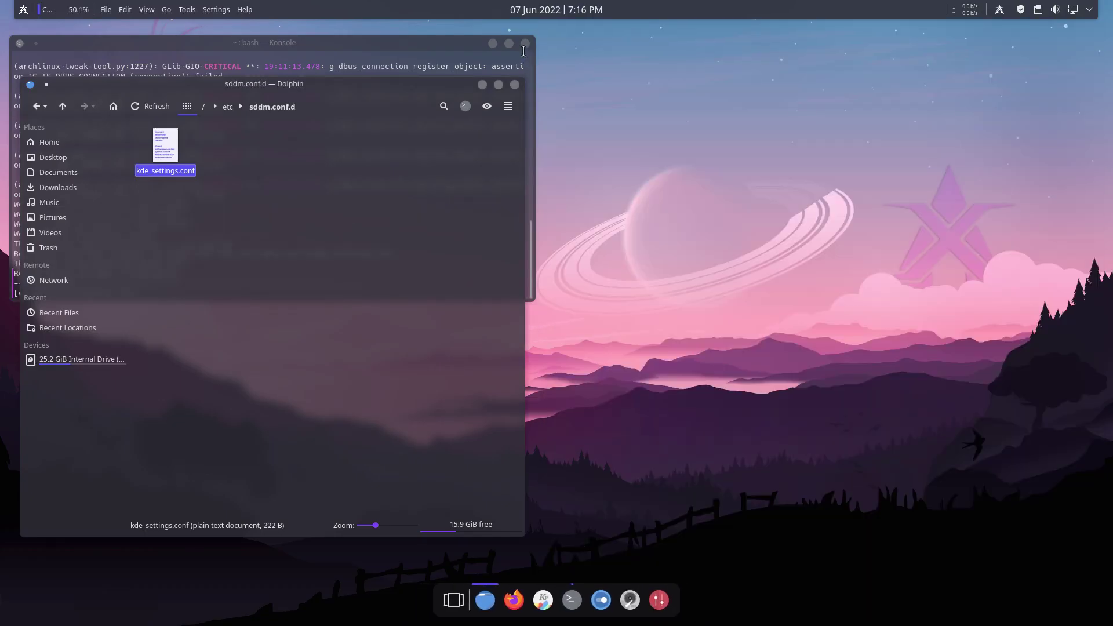
click(515, 84)
click(525, 44)
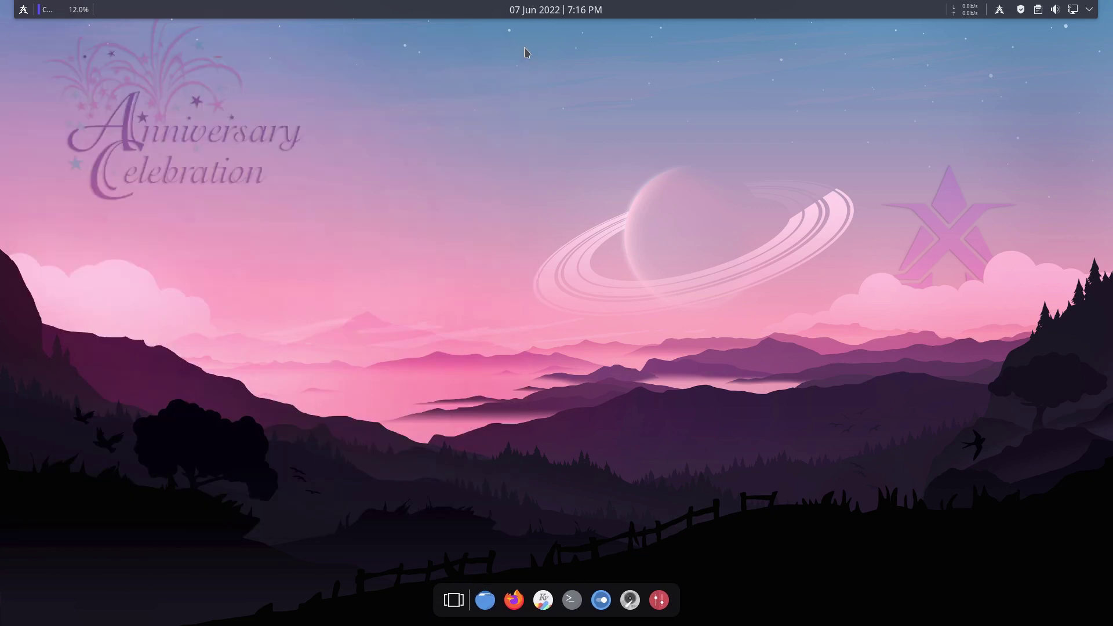
Restart the computer from the launcher and boot XeroLinux from the GRUB menu.
click(23, 9)
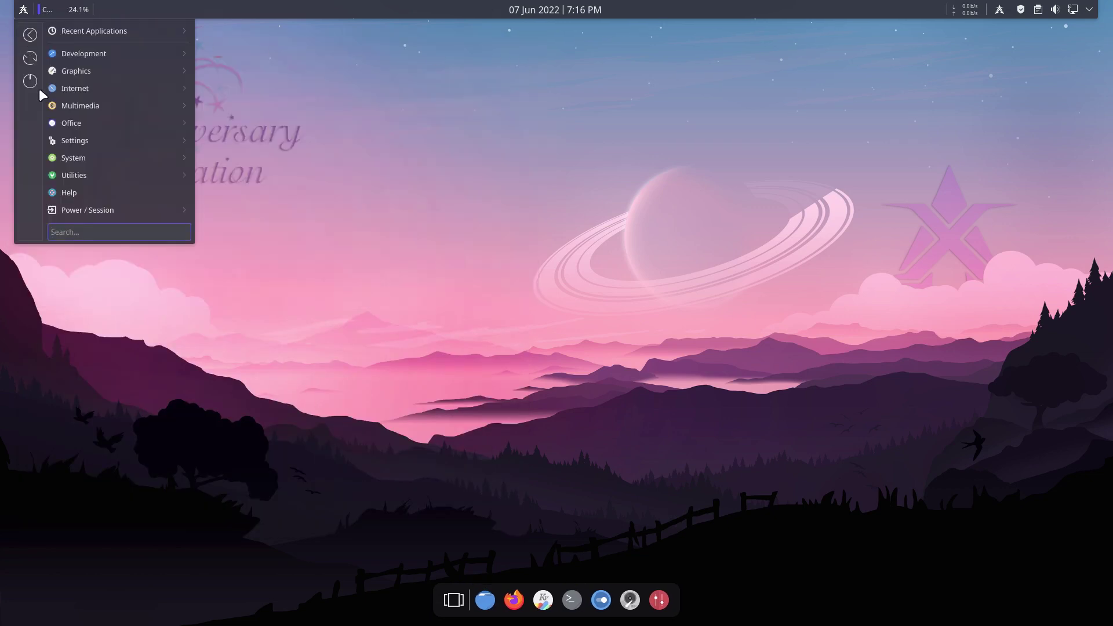
click(30, 80)
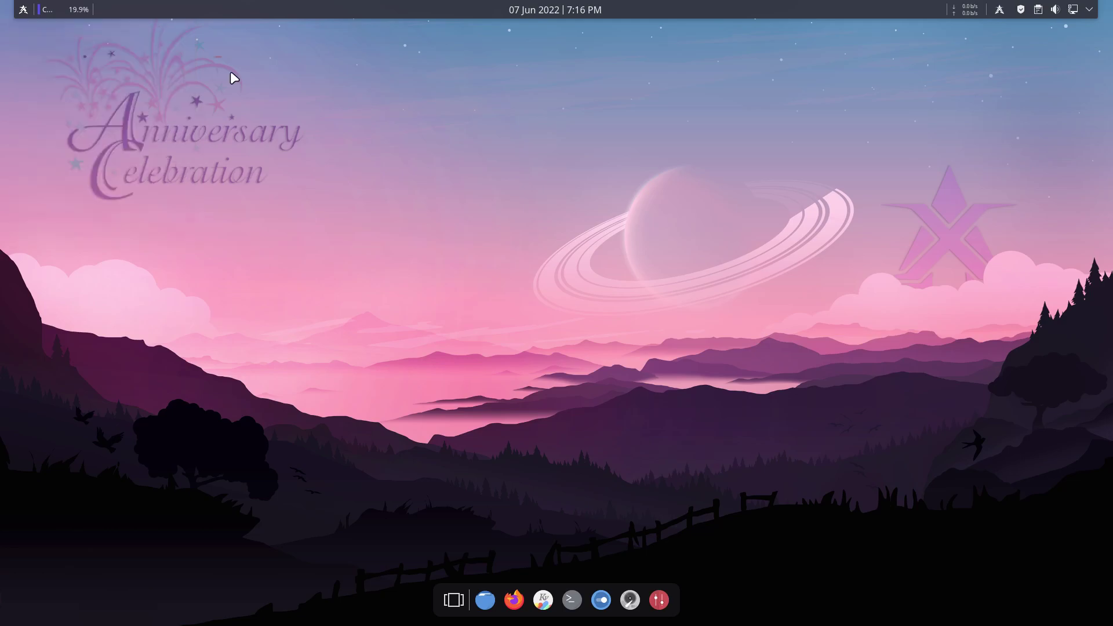
click(553, 339)
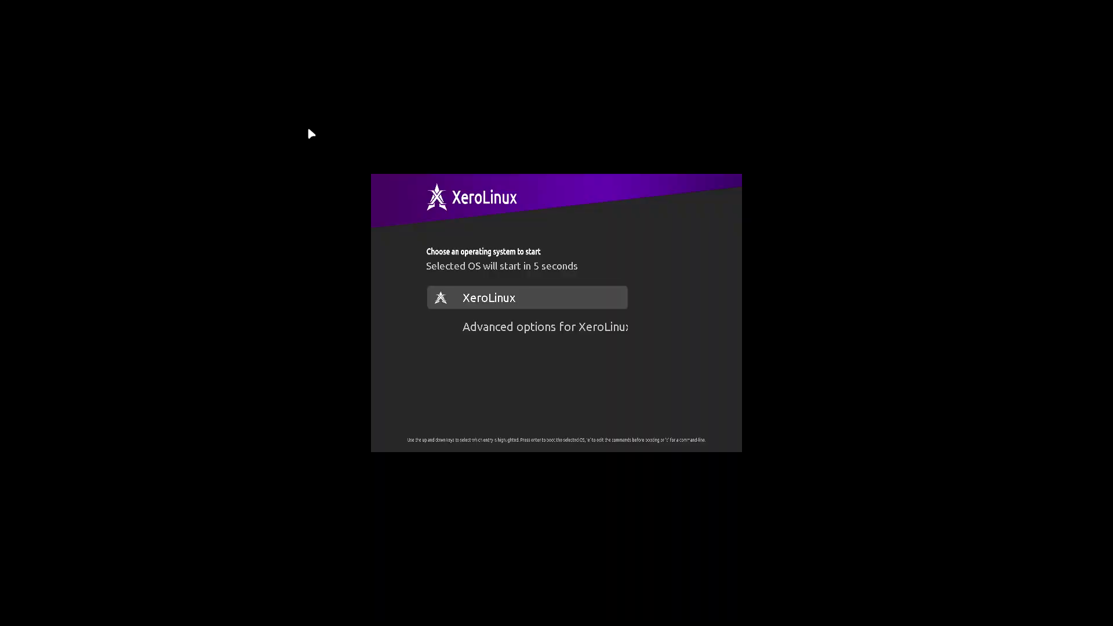
key(Down)
key(Up)
key(Return)
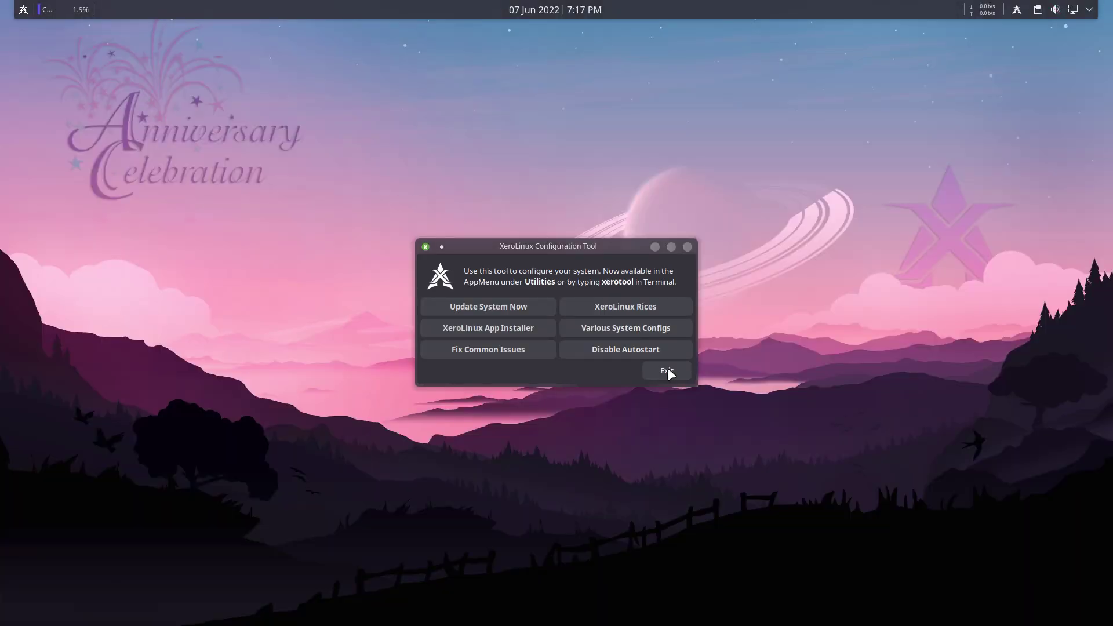
Close the welcome tool and run archlinux-tweak-tool from Konsole, authenticating with the password.
click(666, 371)
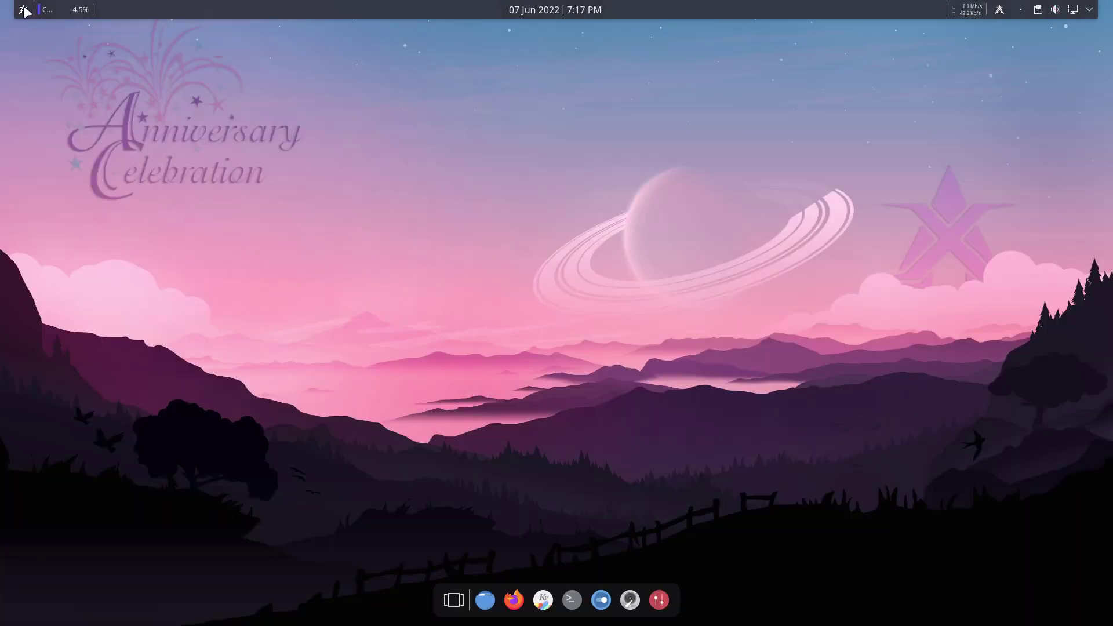
click(572, 599)
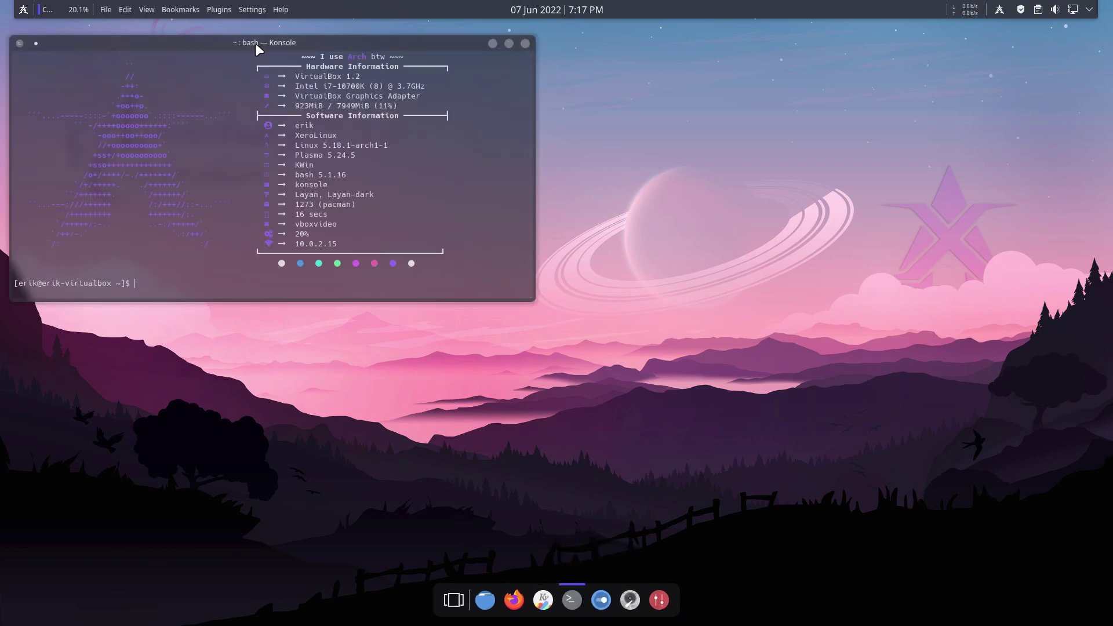
drag(255, 42, 267, 41)
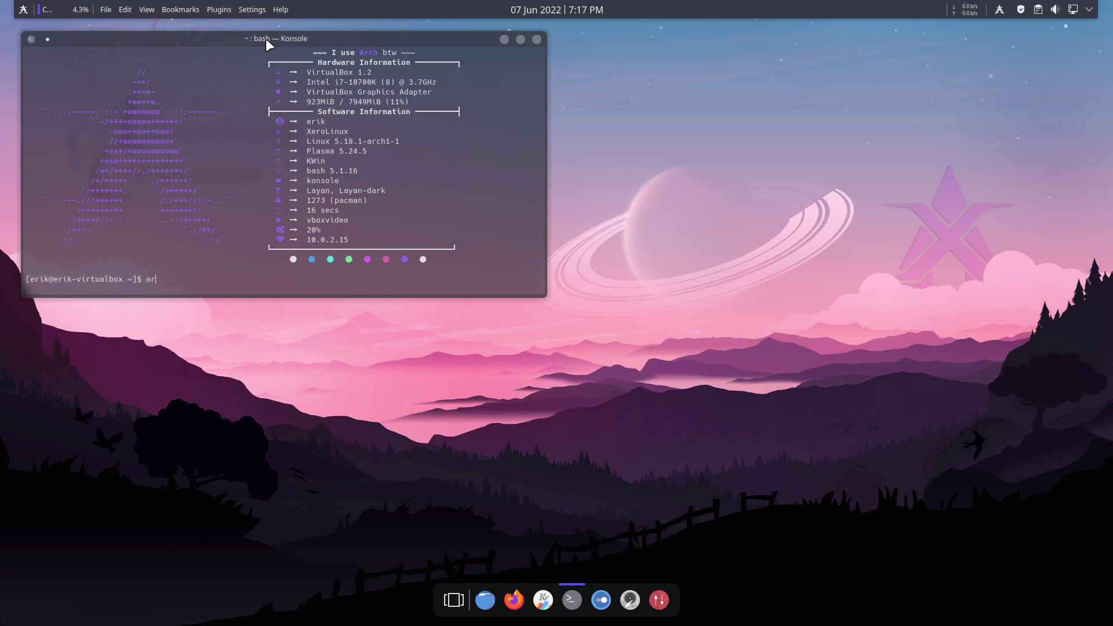
text(archl)
key(Tab)
key(Return)
text(••••)
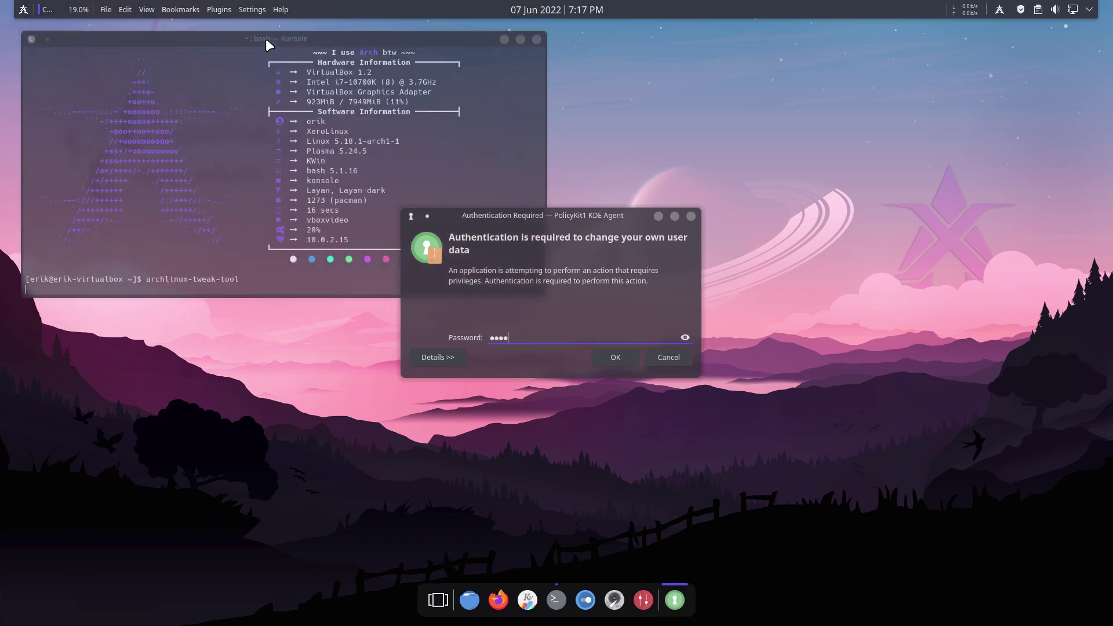
key(Return)
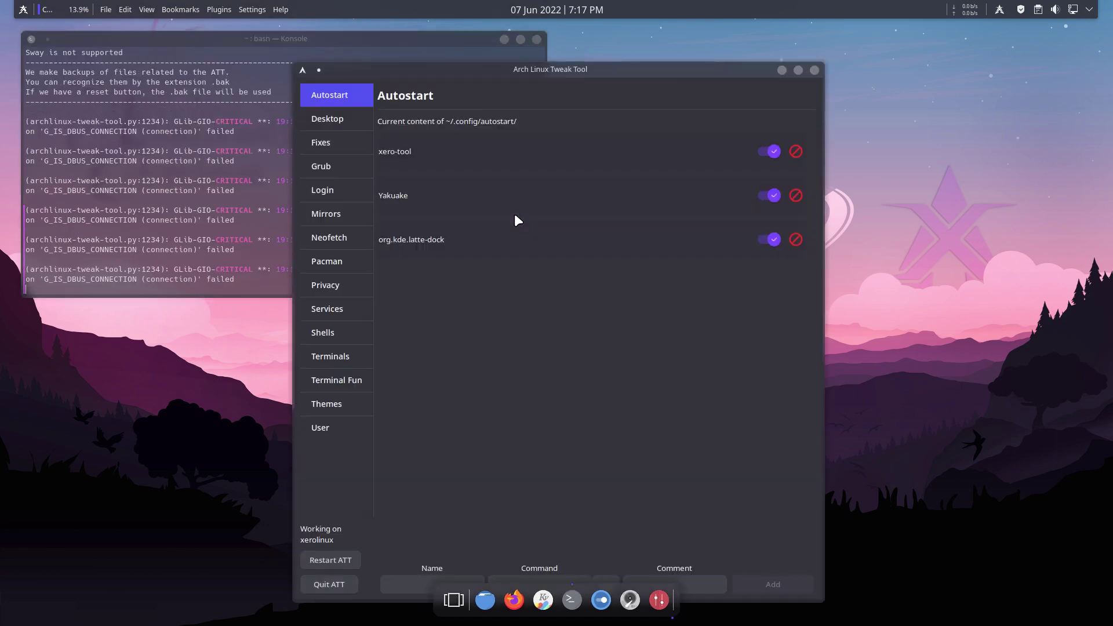
Move the Tweak Tool aside and trigger 'Install Lightdm and enable it - autoreboot' on the LIGHTDM tab.
drag(559, 68, 799, 49)
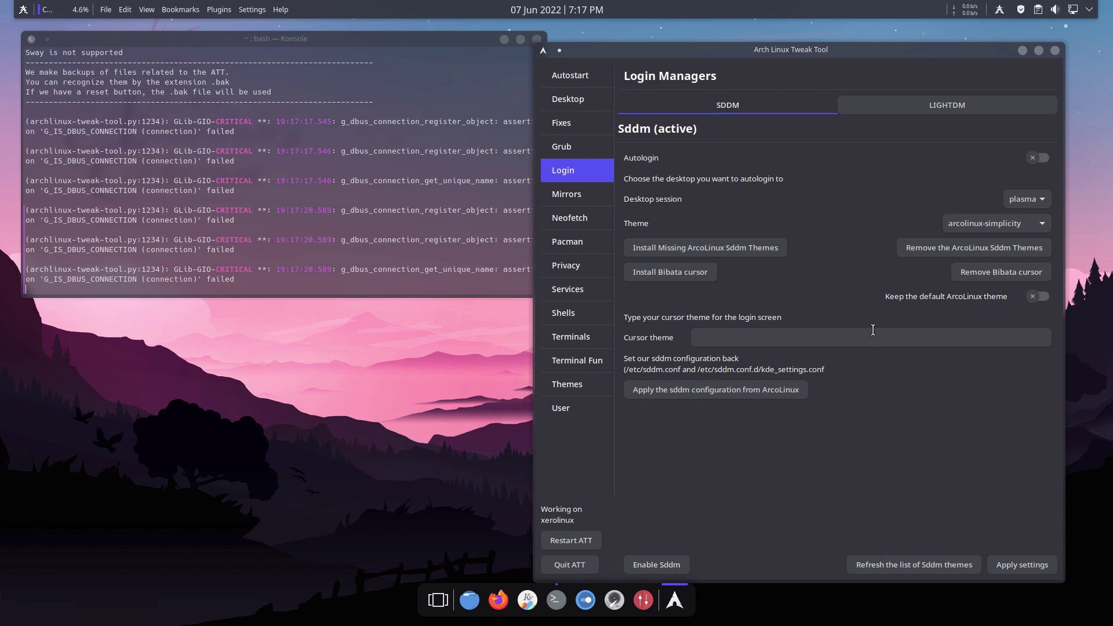
click(952, 102)
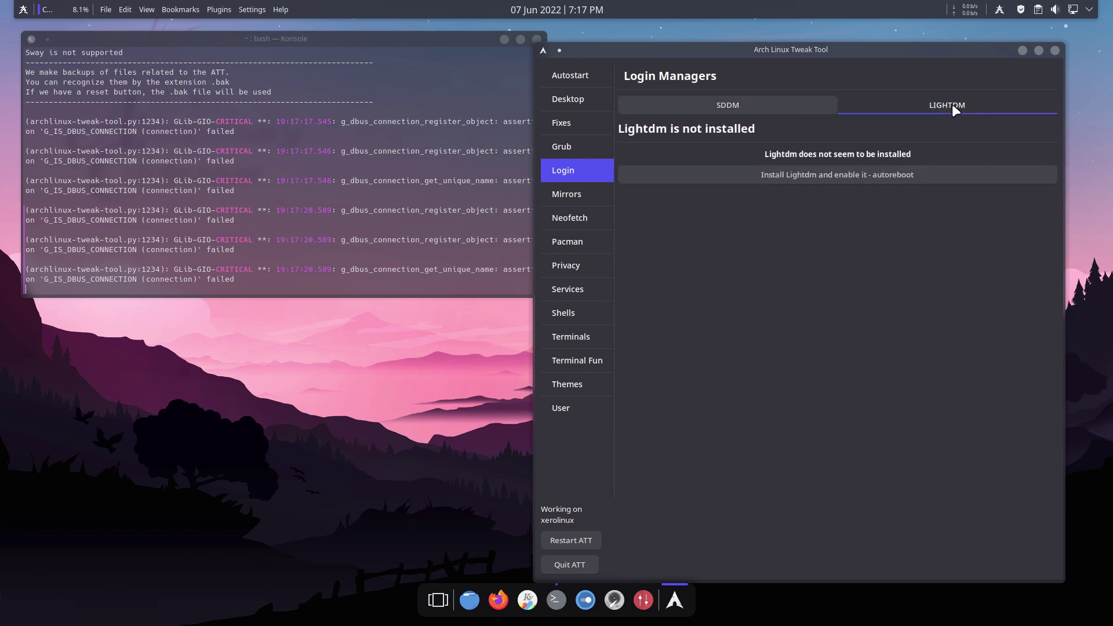
click(795, 172)
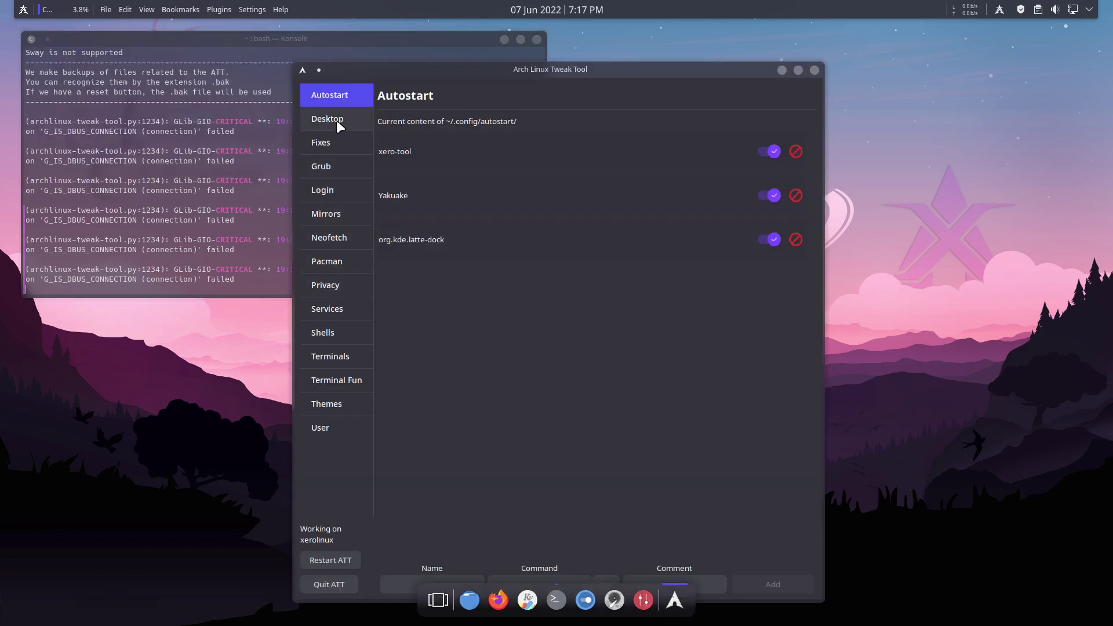
On the LIGHTDM tab, turn autologin on with the plasma session, then back off.
click(334, 186)
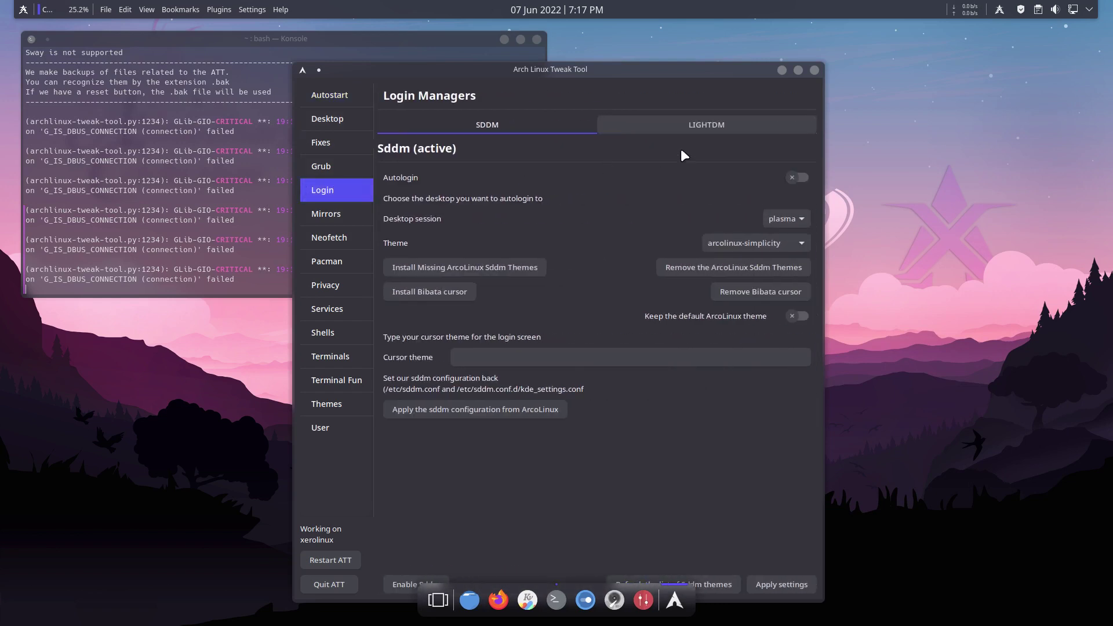
click(706, 133)
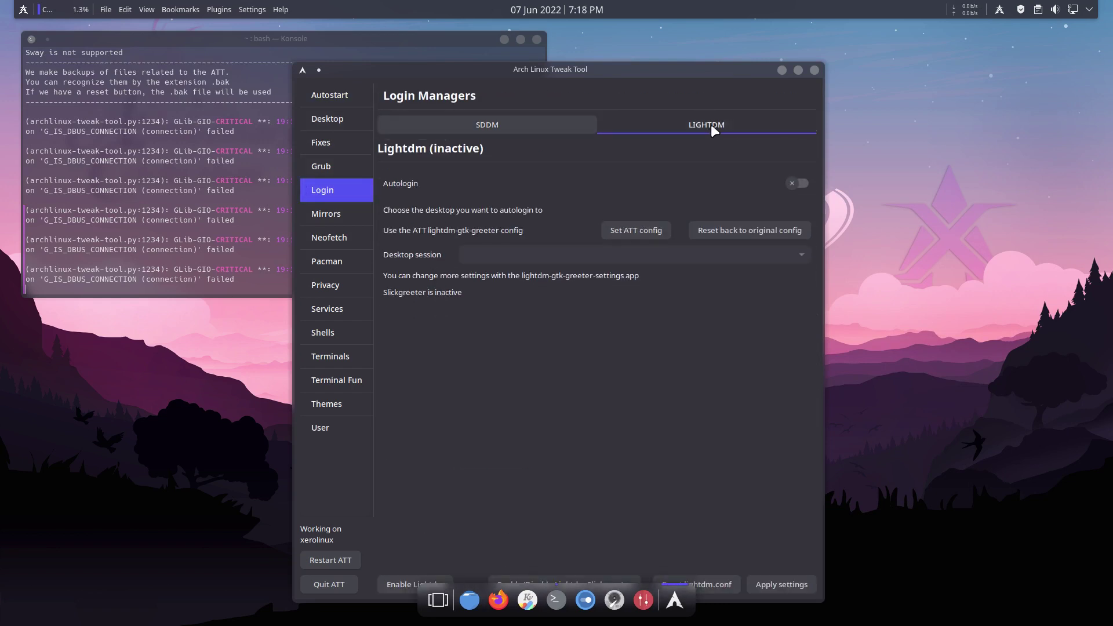
click(804, 184)
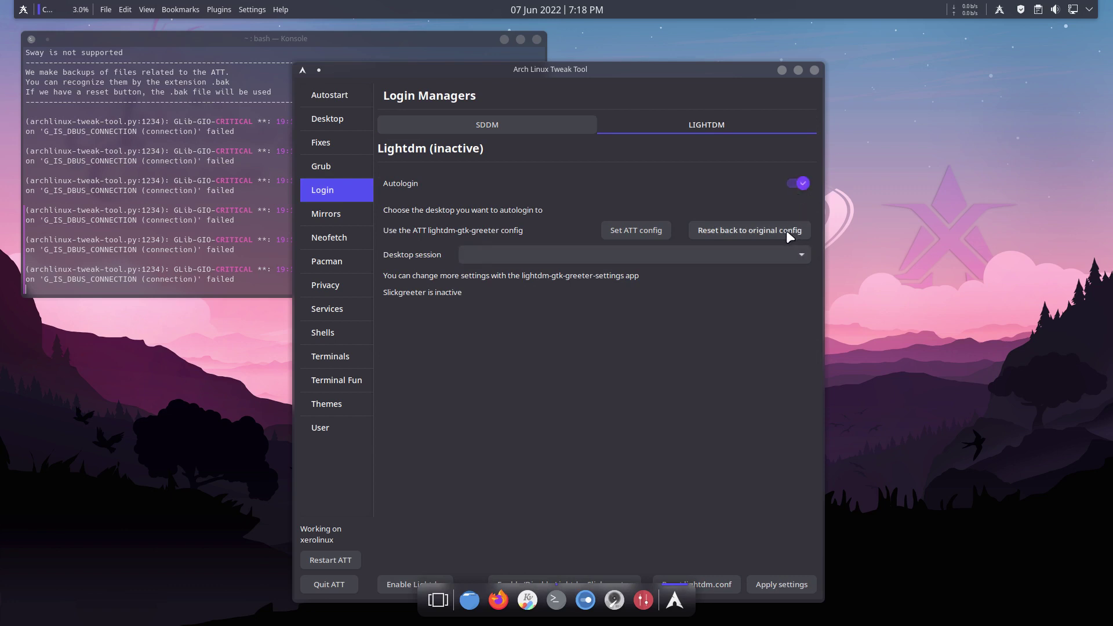
click(663, 251)
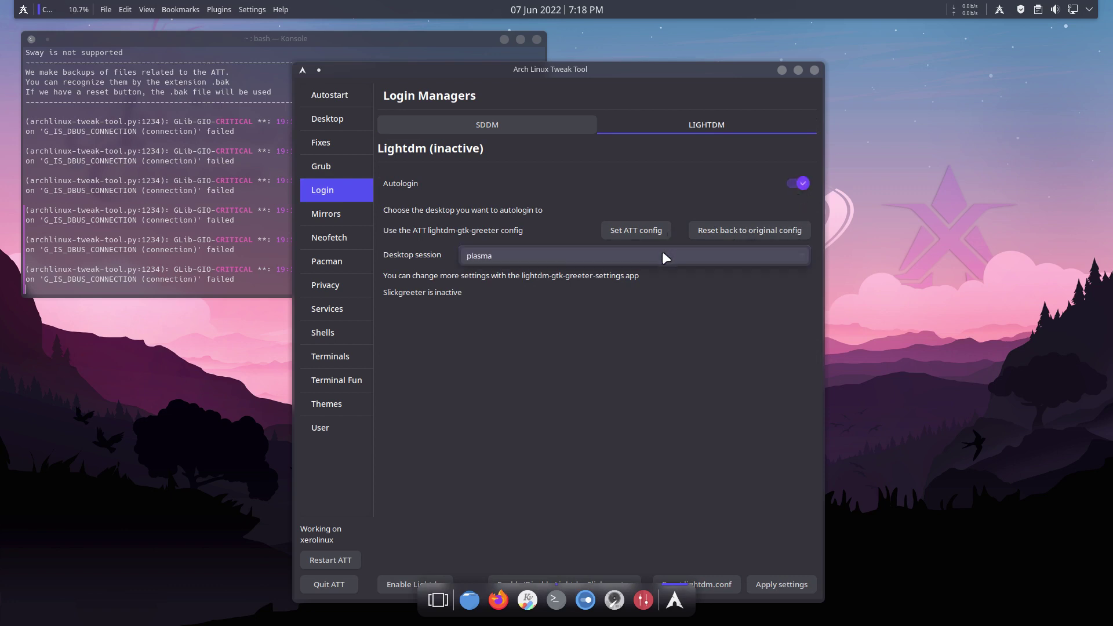
click(795, 186)
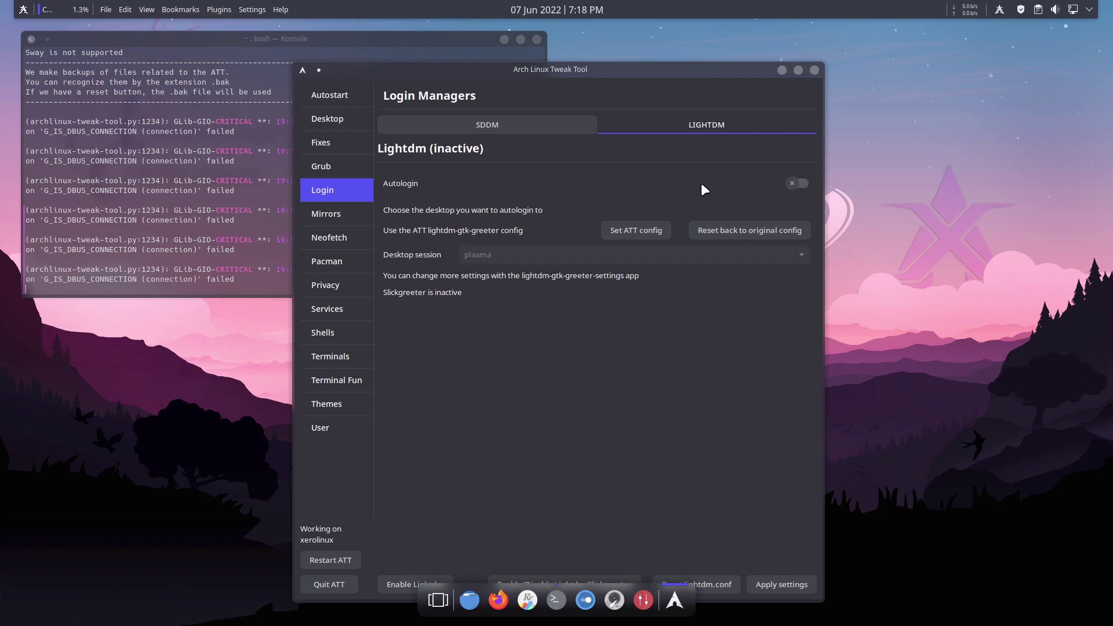
drag(626, 68, 673, 40)
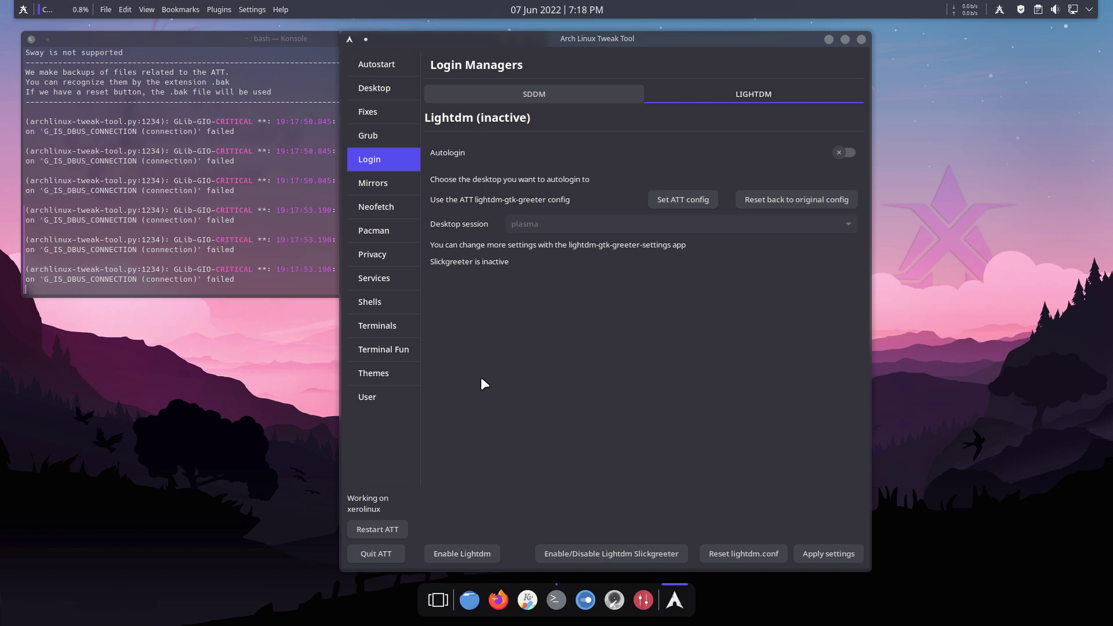
Enable LightDM twice, checking the 'Lightdm has been enabled - reboot' terminal message.
click(464, 554)
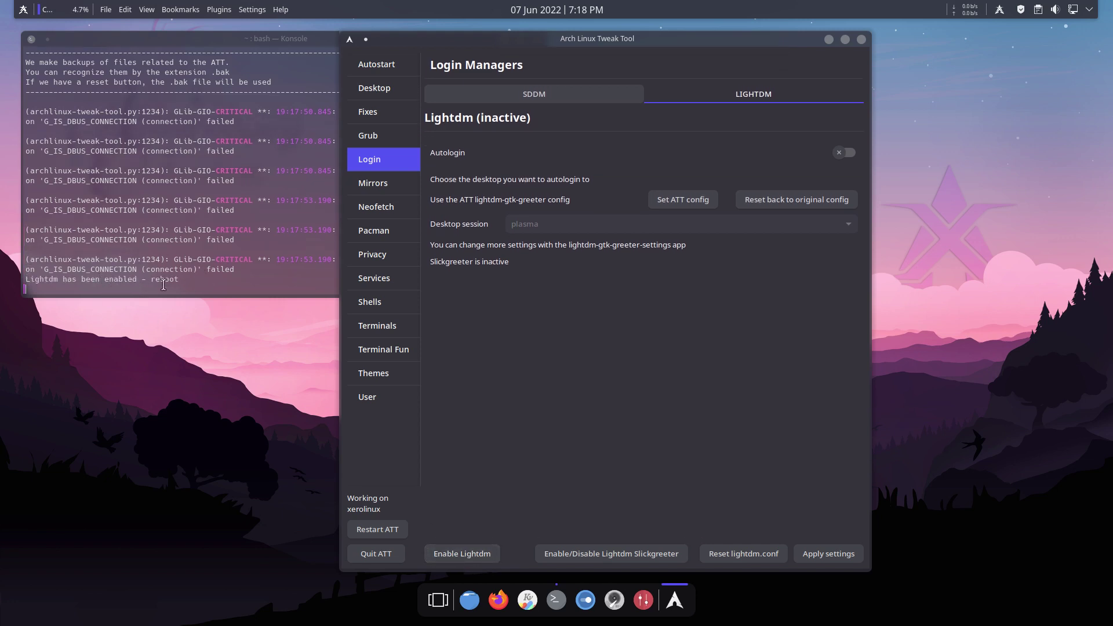
drag(192, 289, 22, 280)
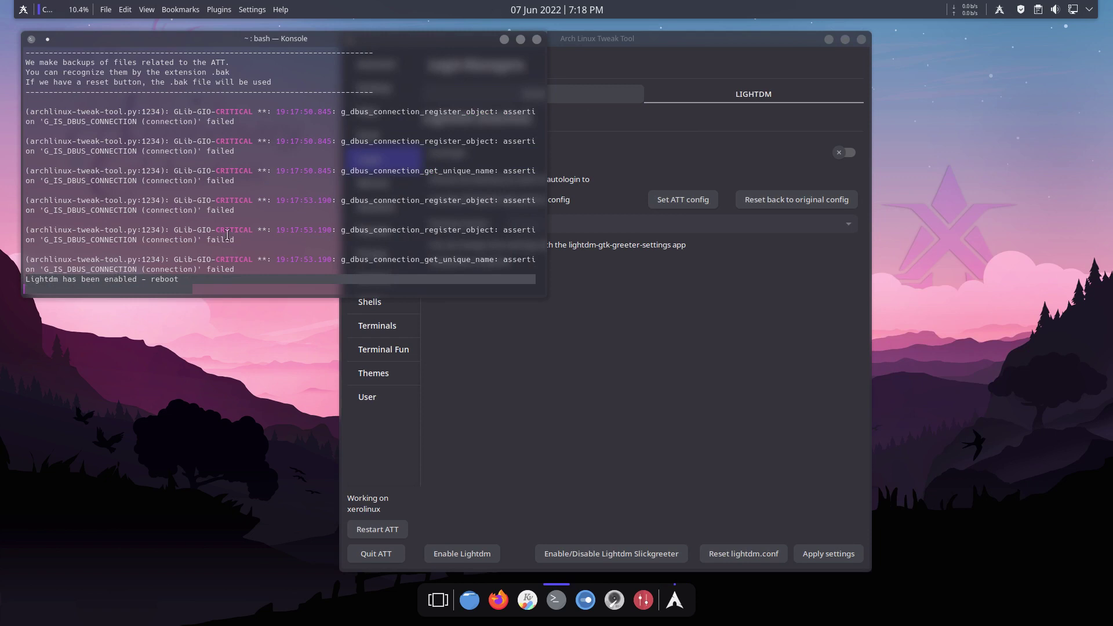
click(631, 57)
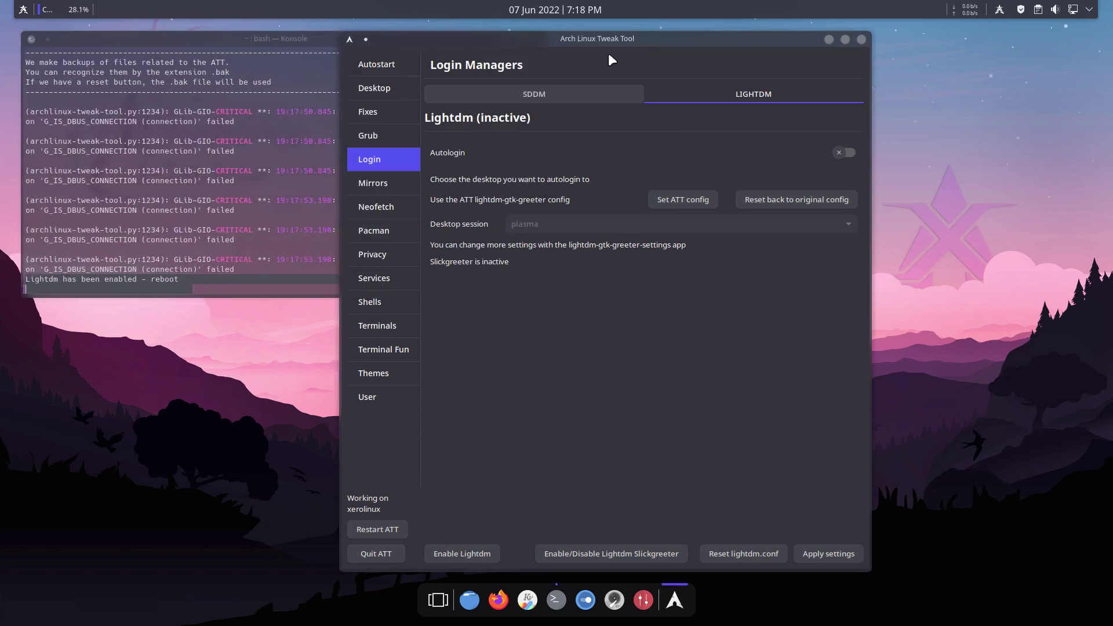
click(483, 551)
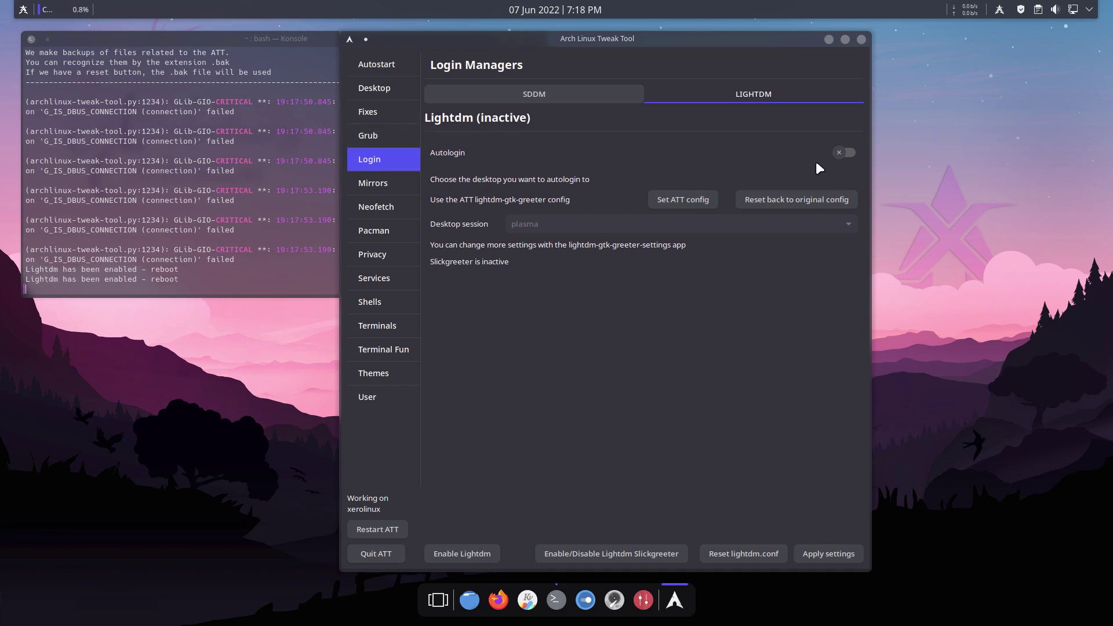
Close the tweak tool and restart the machine, skipping the GRUB countdown.
click(861, 39)
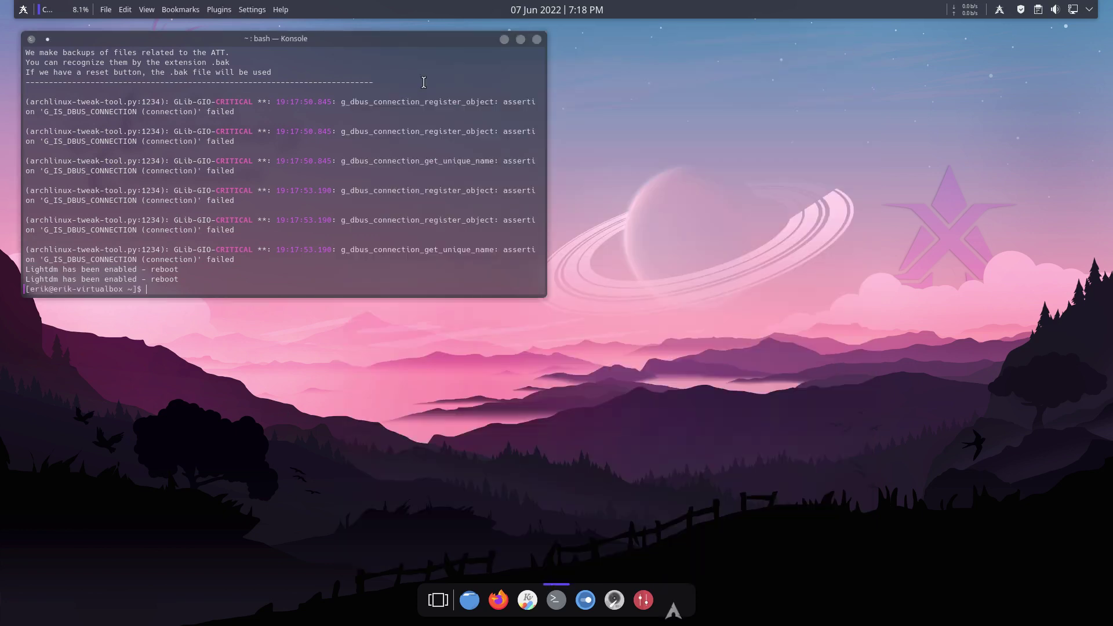
click(18, 11)
mouse_move(75, 210)
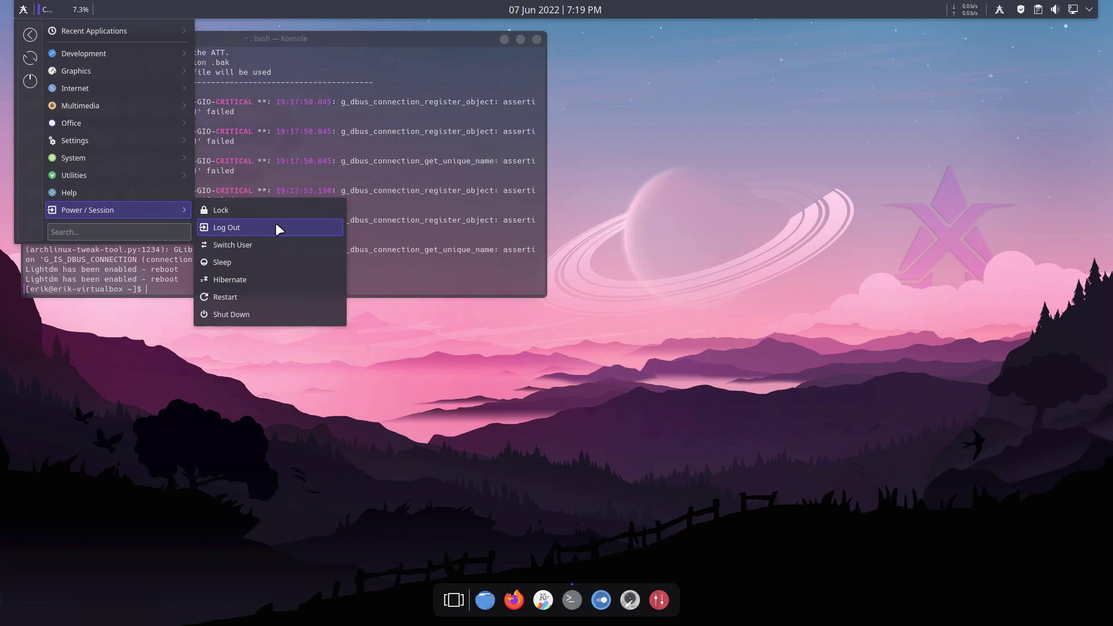
click(335, 307)
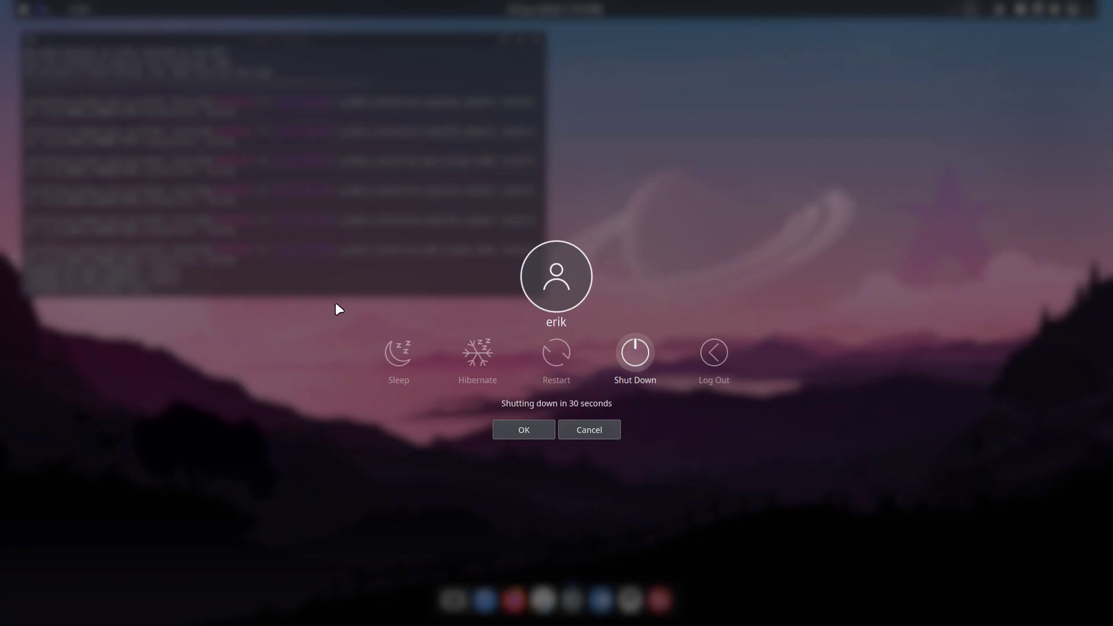
click(567, 364)
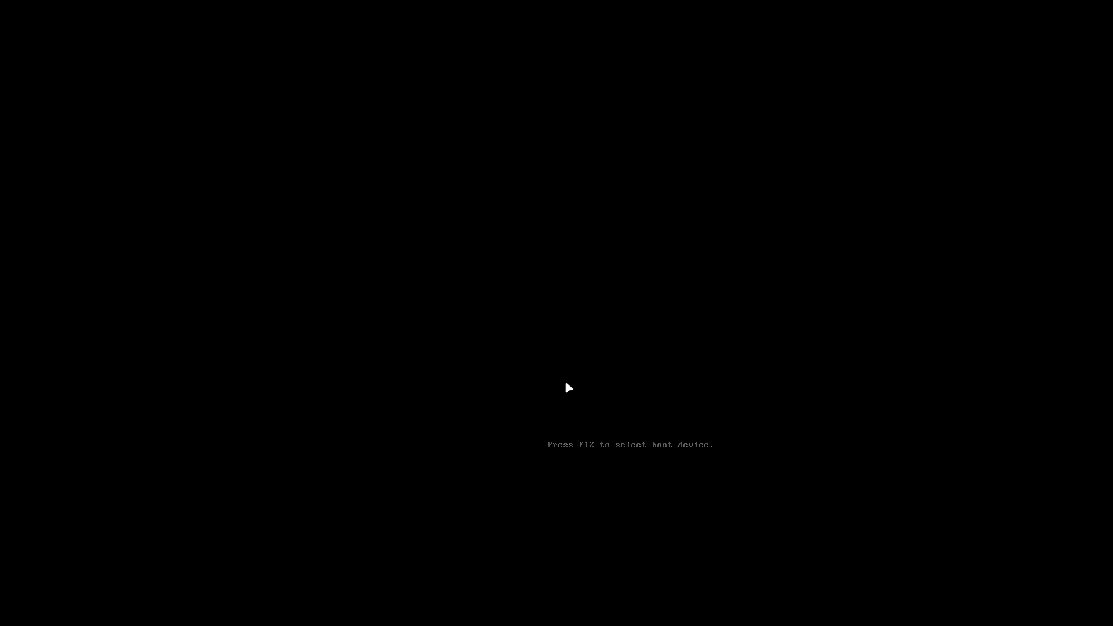
key(Return)
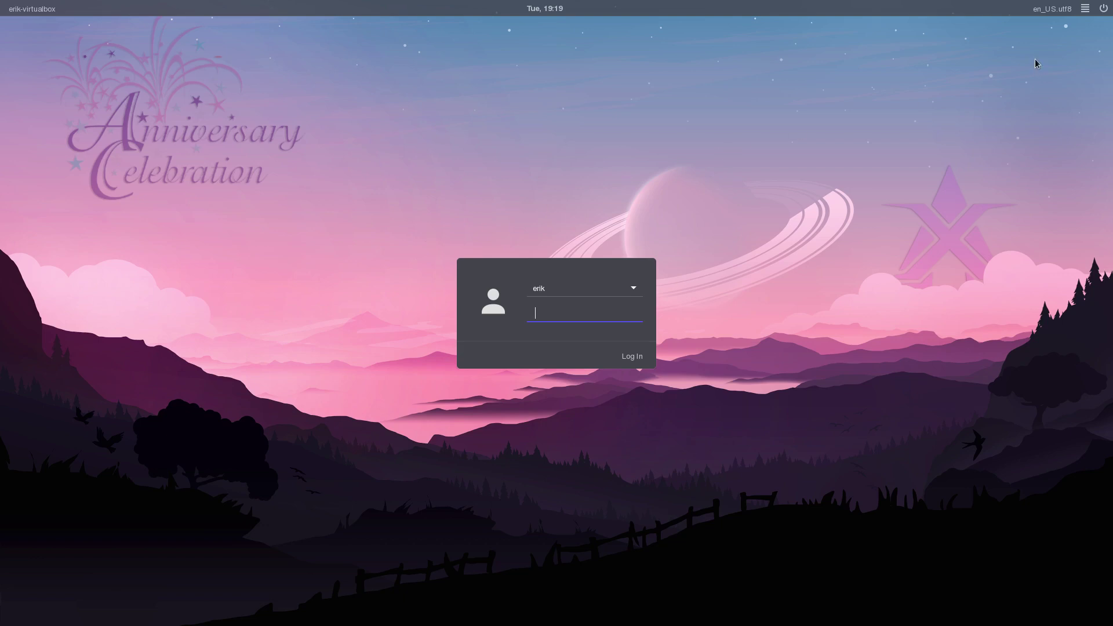
Inspect the LightDM greeter's session and power menus, then dismiss them.
click(1085, 9)
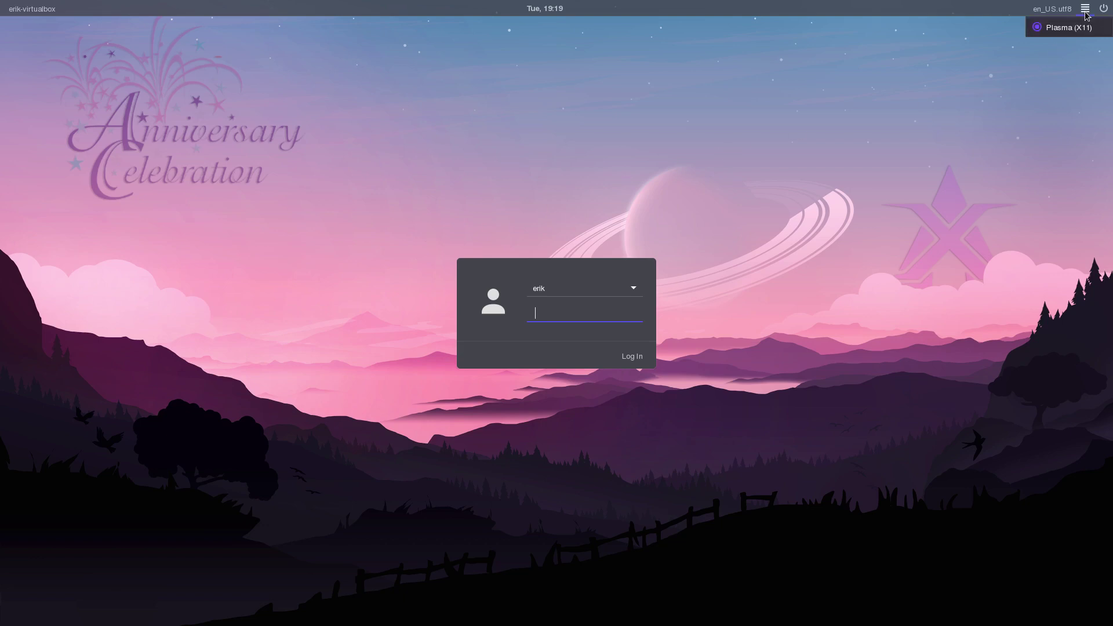
mouse_move(1055, 14)
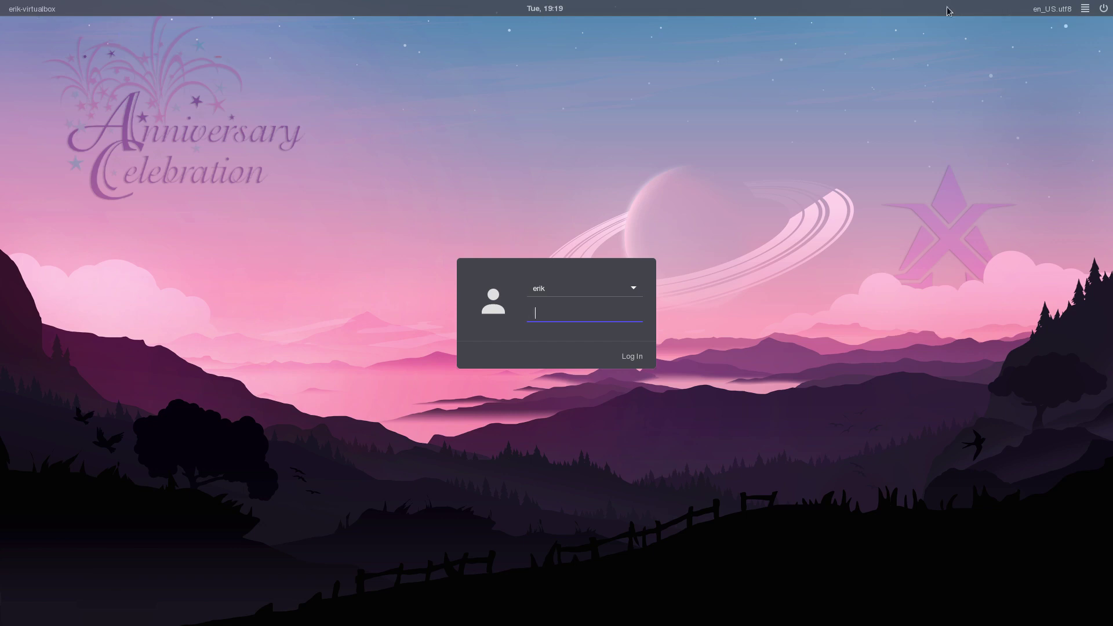
click(1086, 11)
click(1104, 10)
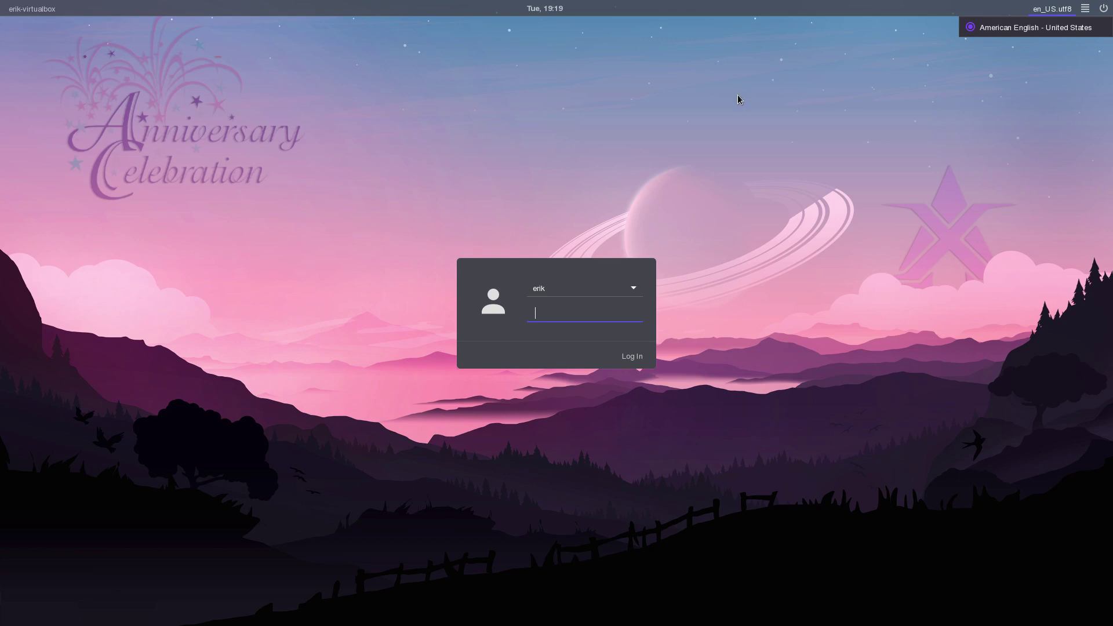
click(716, 126)
Keep the existing user selected and log in with the account password.
click(637, 293)
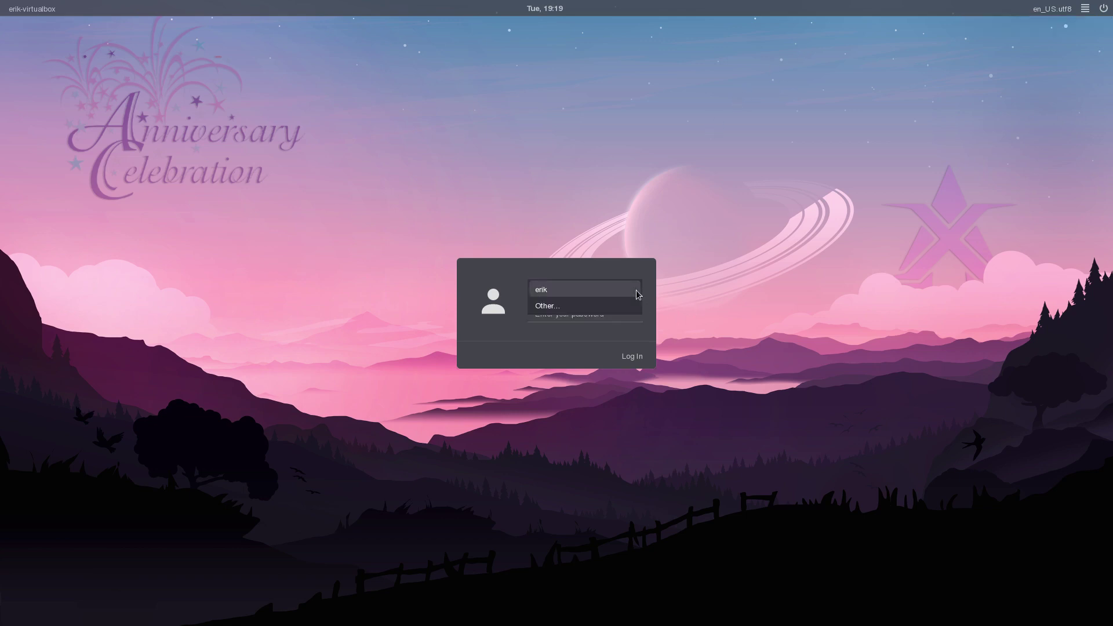
click(637, 293)
click(571, 311)
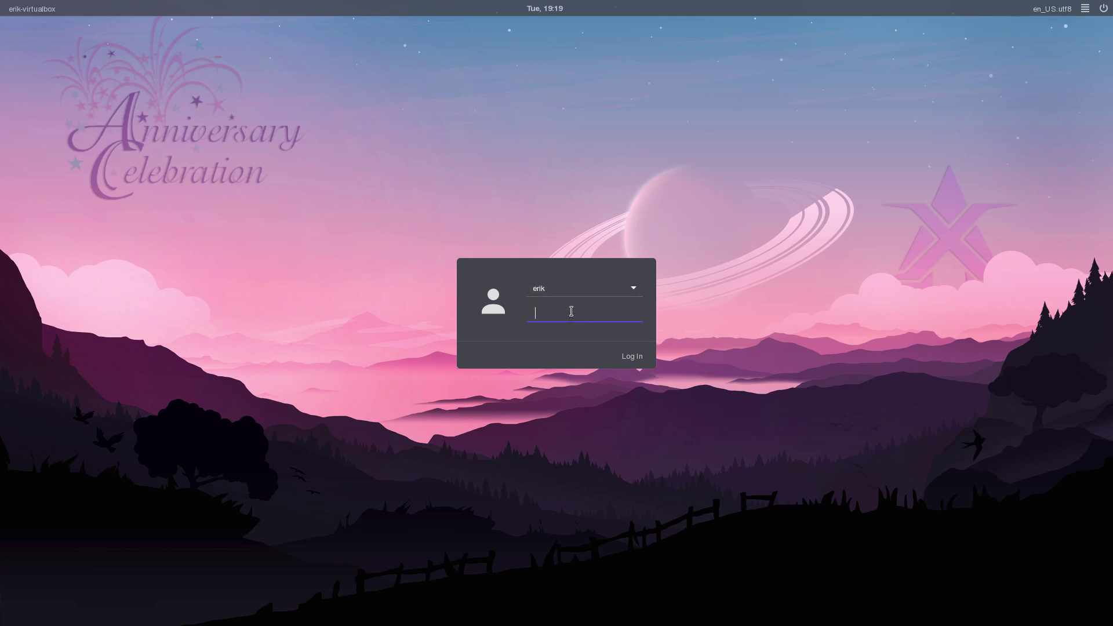
text(password)
key(Return)
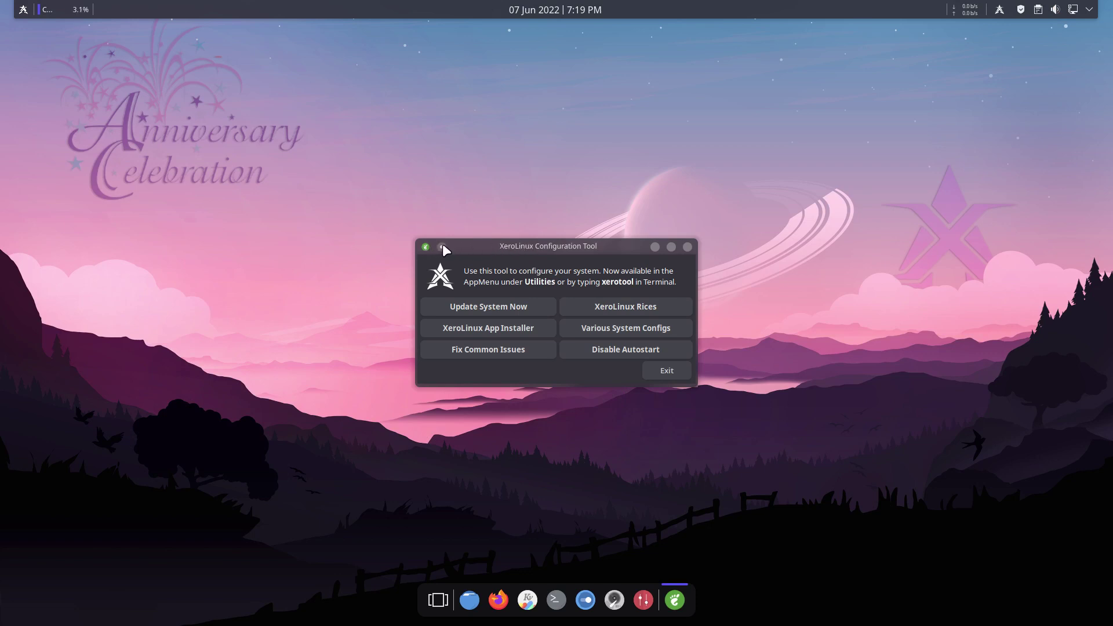
Close the XeroLinux Configuration Tool and dismiss the launcher menu.
click(667, 371)
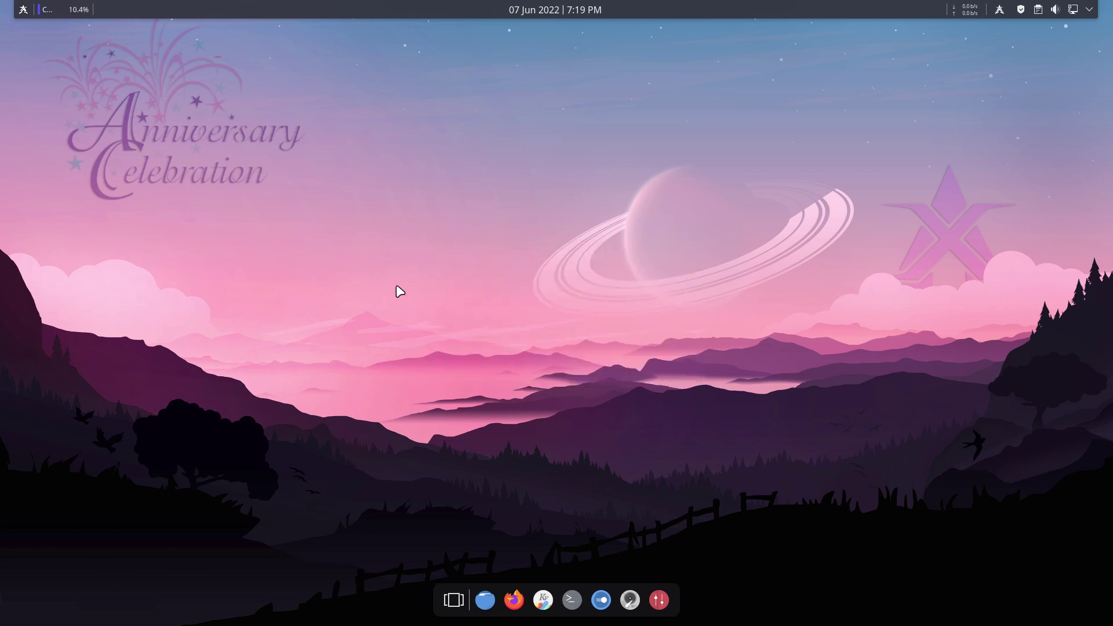
click(23, 9)
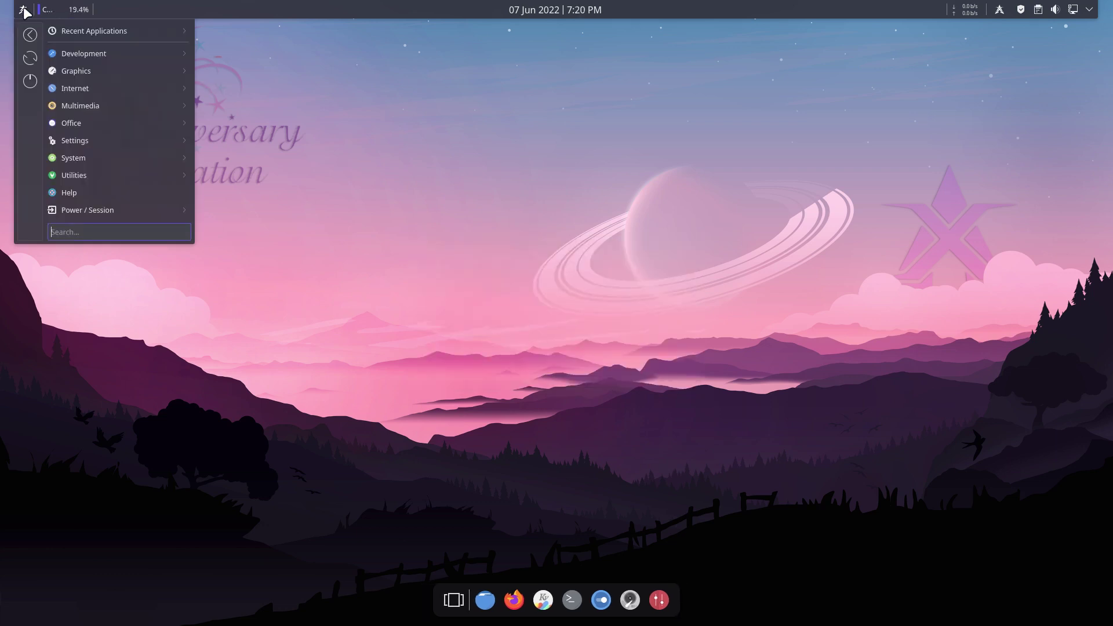
click(545, 264)
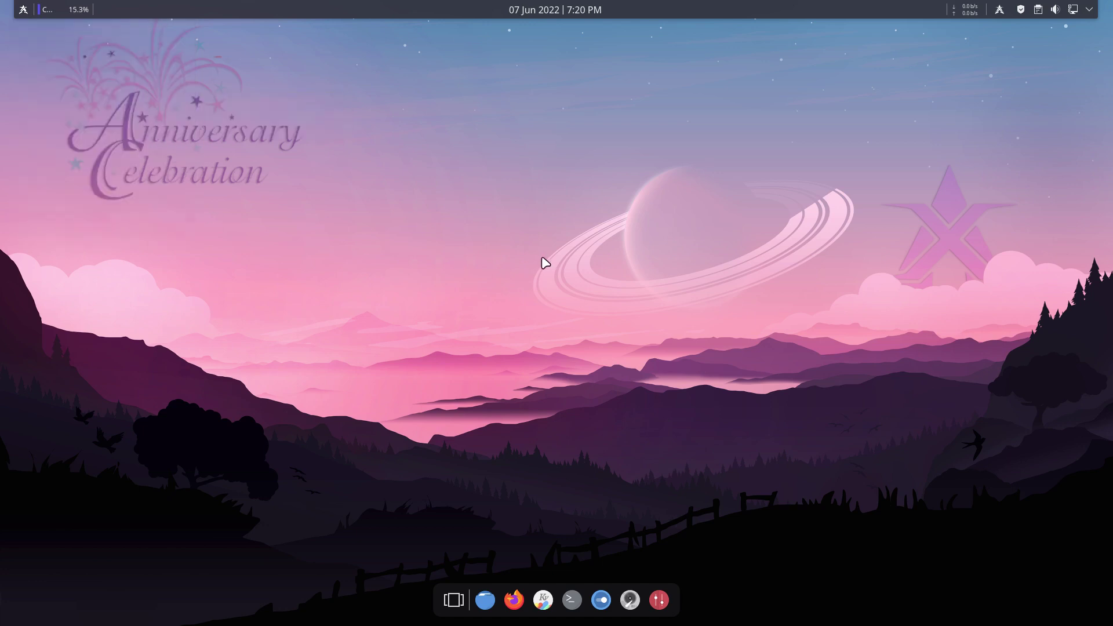
Launch archlinux-tweak-tool from a new terminal, authenticating with the sudo password.
key(ctrl+alt+t)
text(archlinux-tweak-tool)
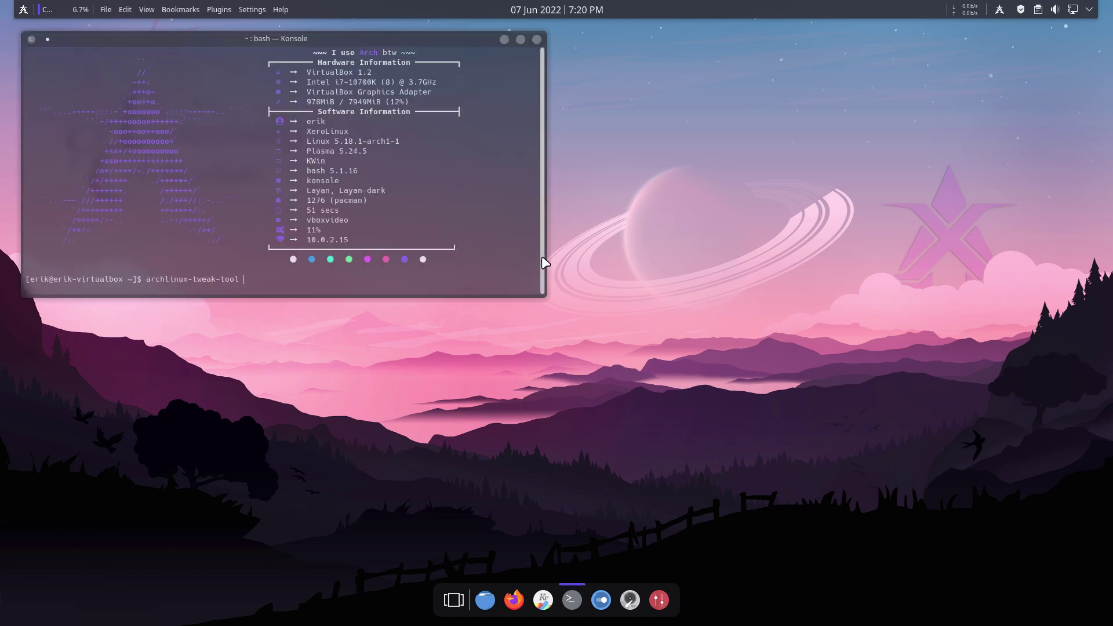
key(Return)
text(********)
key(Return)
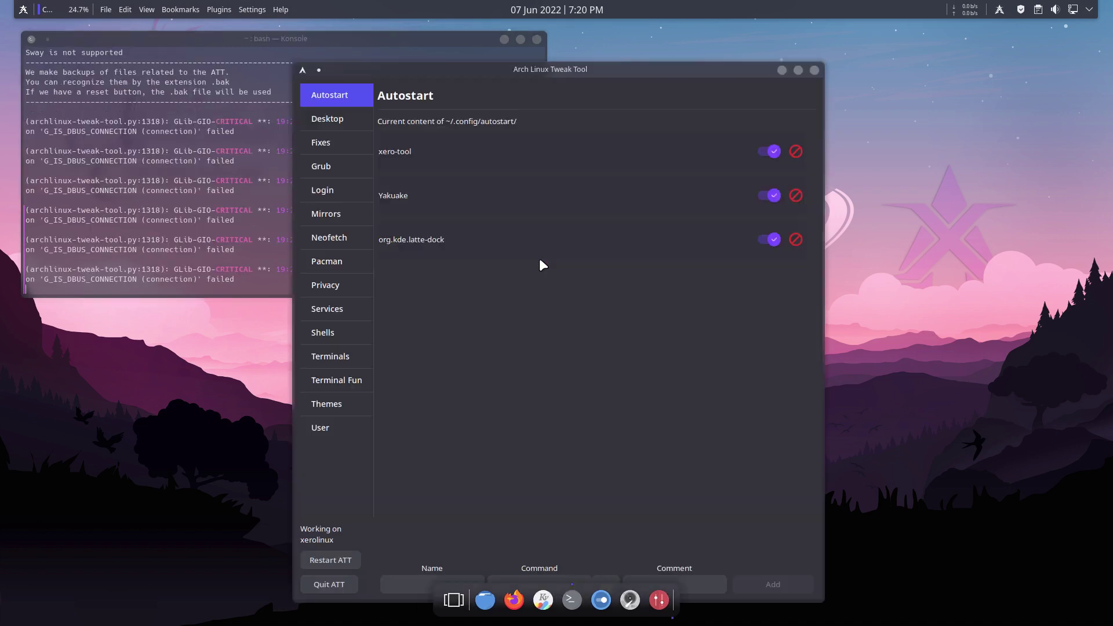
In Login > LIGHTDM, apply the ATT lightdm-gtk-greeter config.
drag(562, 72, 797, 53)
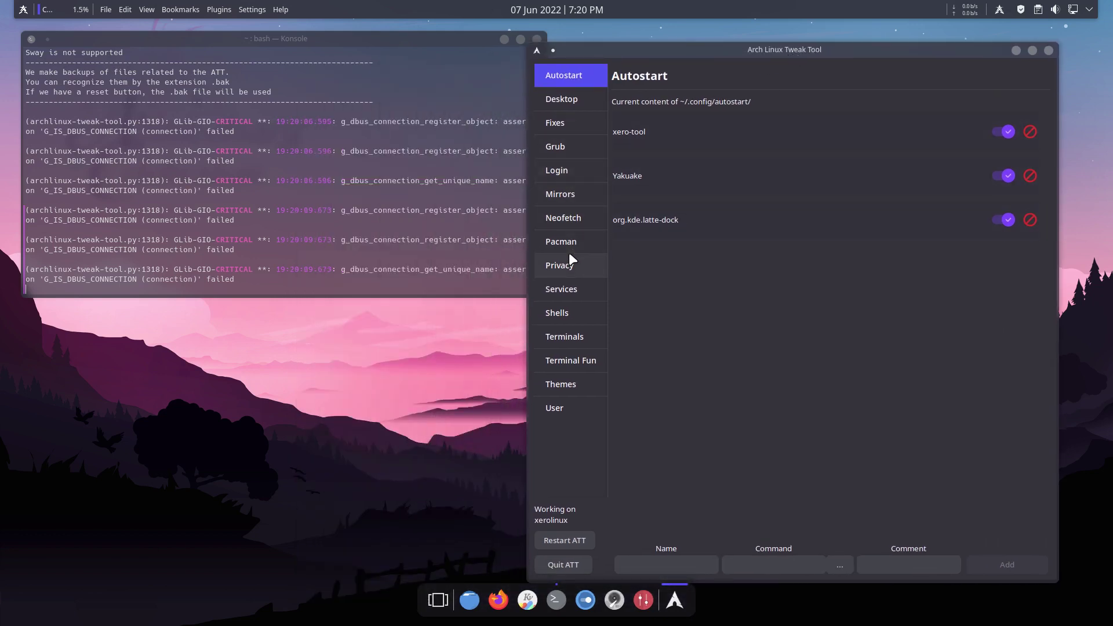
click(563, 180)
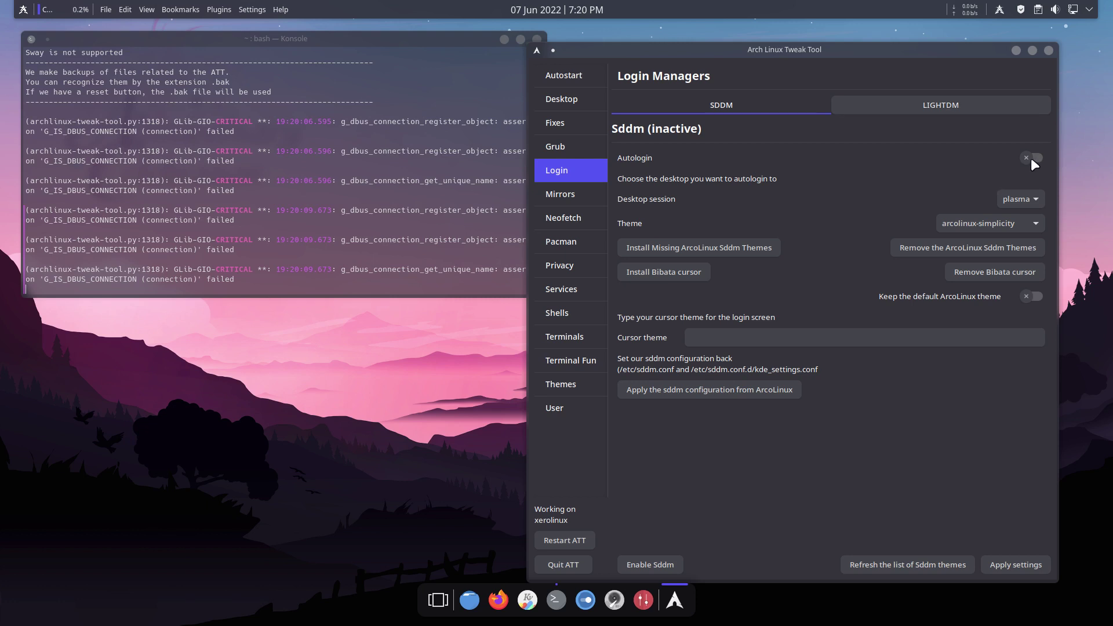
click(995, 109)
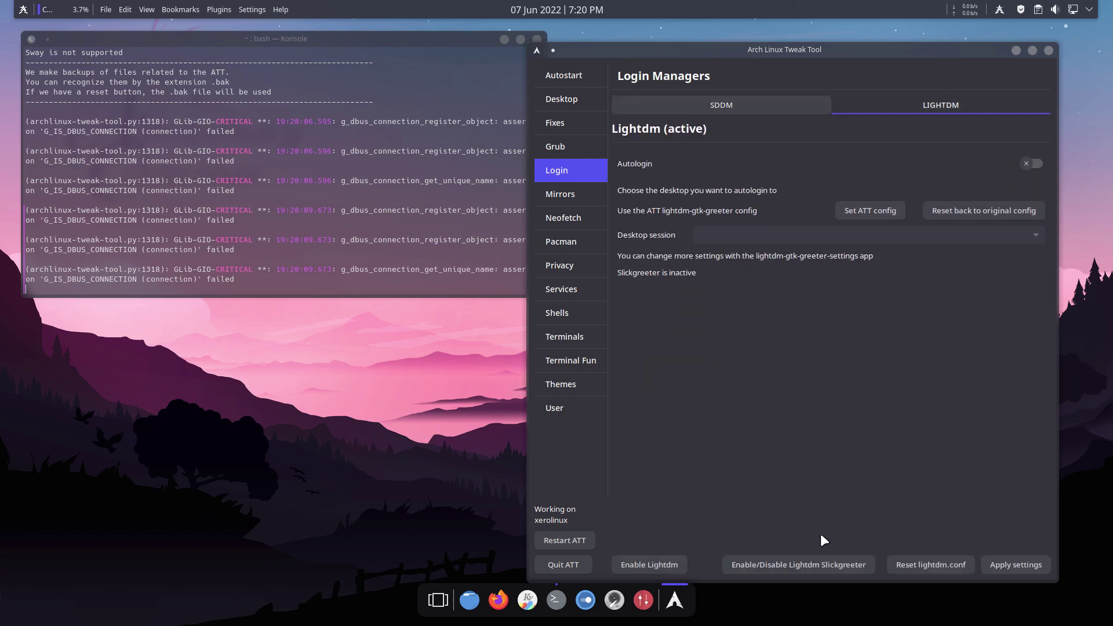
click(865, 211)
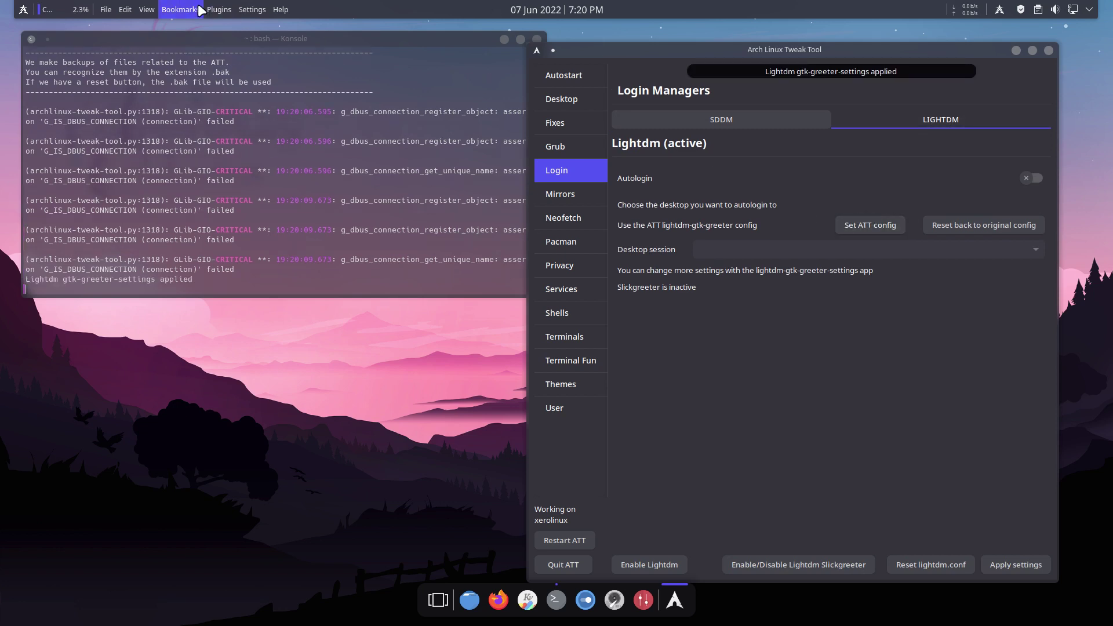
Restart the machine and log back in through the LightDM greeter with the password.
click(23, 9)
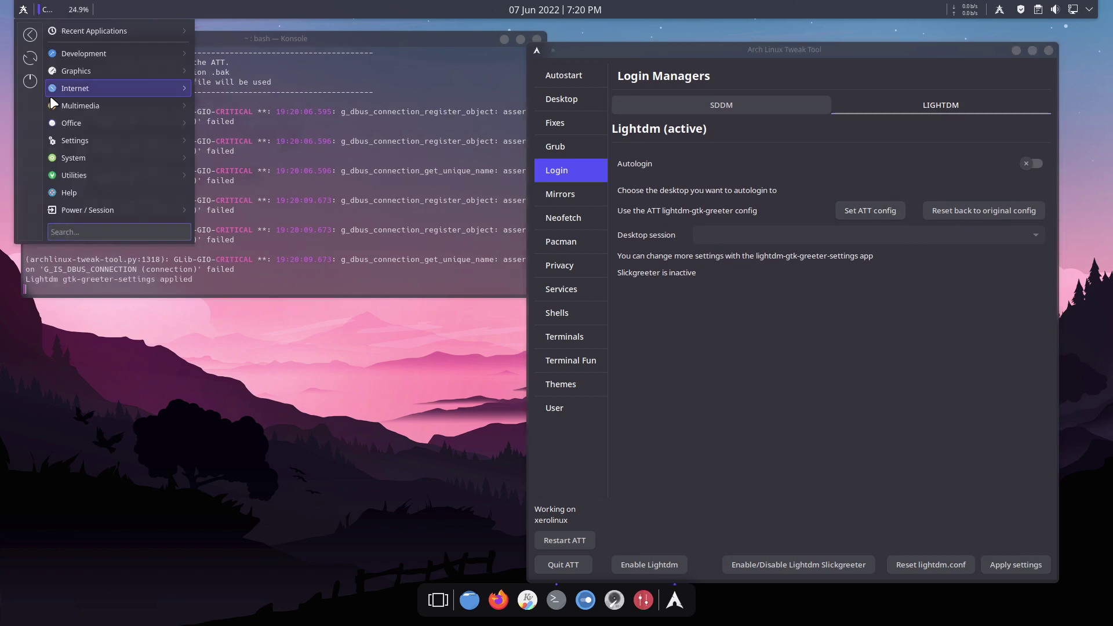
click(30, 81)
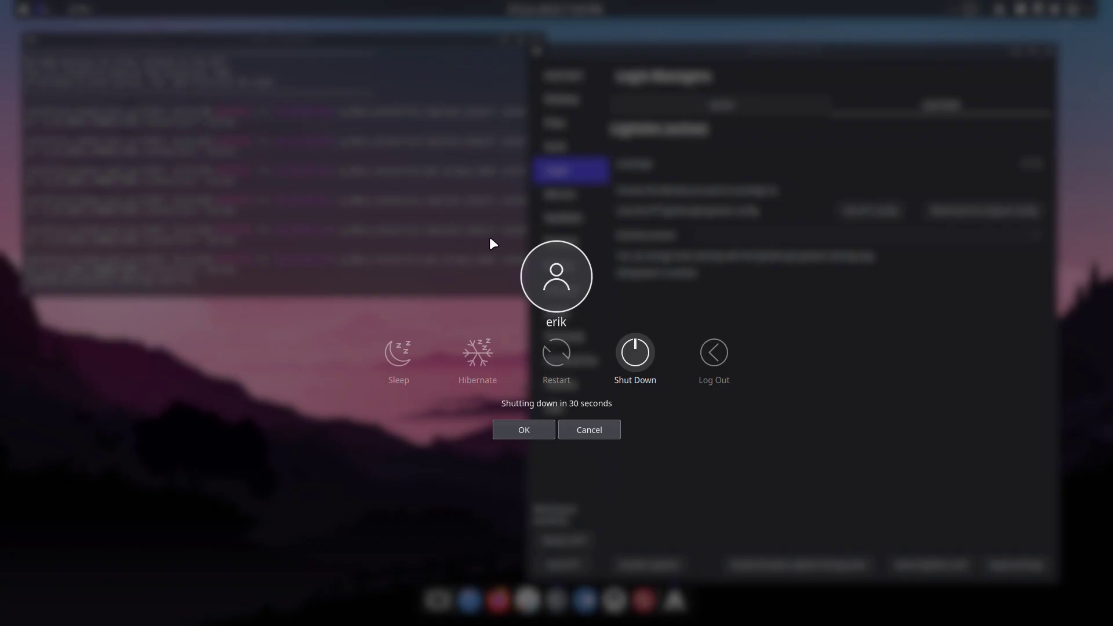
key(Escape)
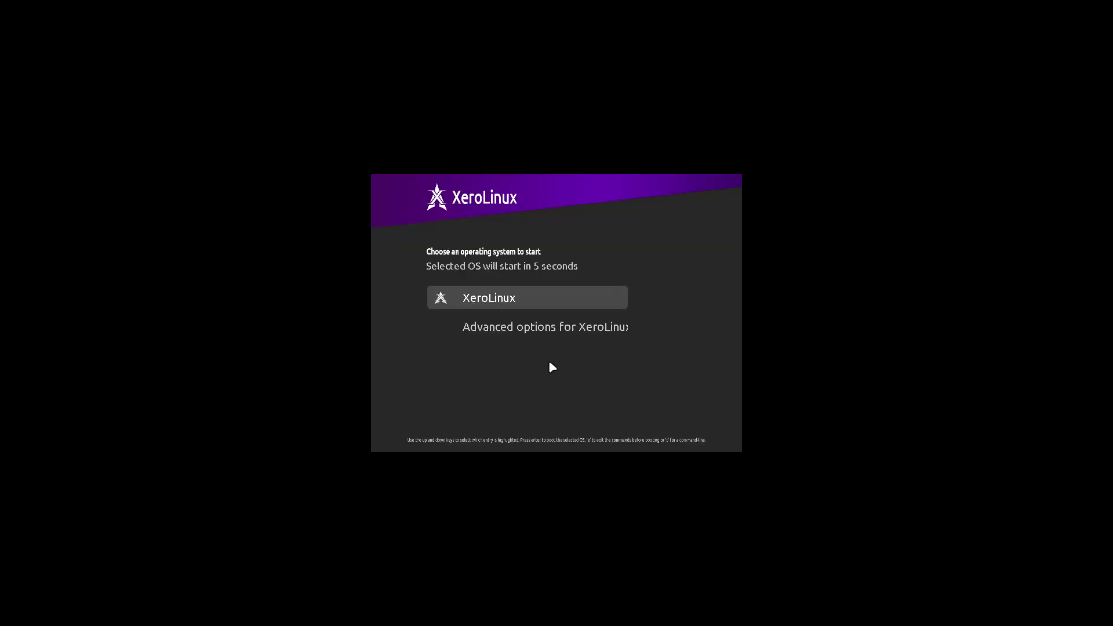
key(Return)
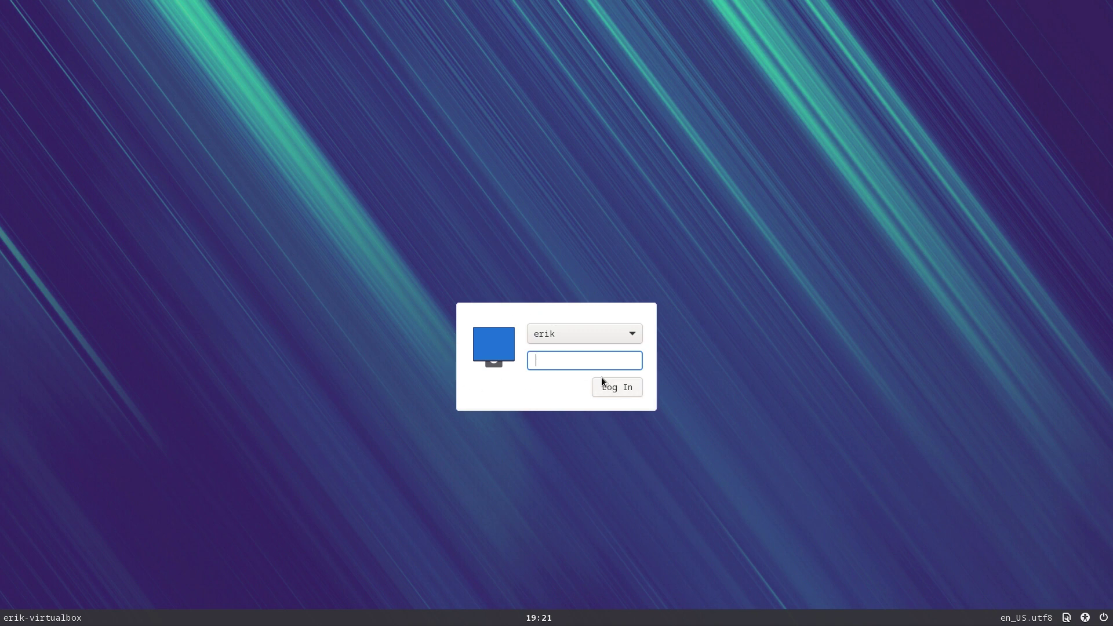
text(••••)
key(Return)
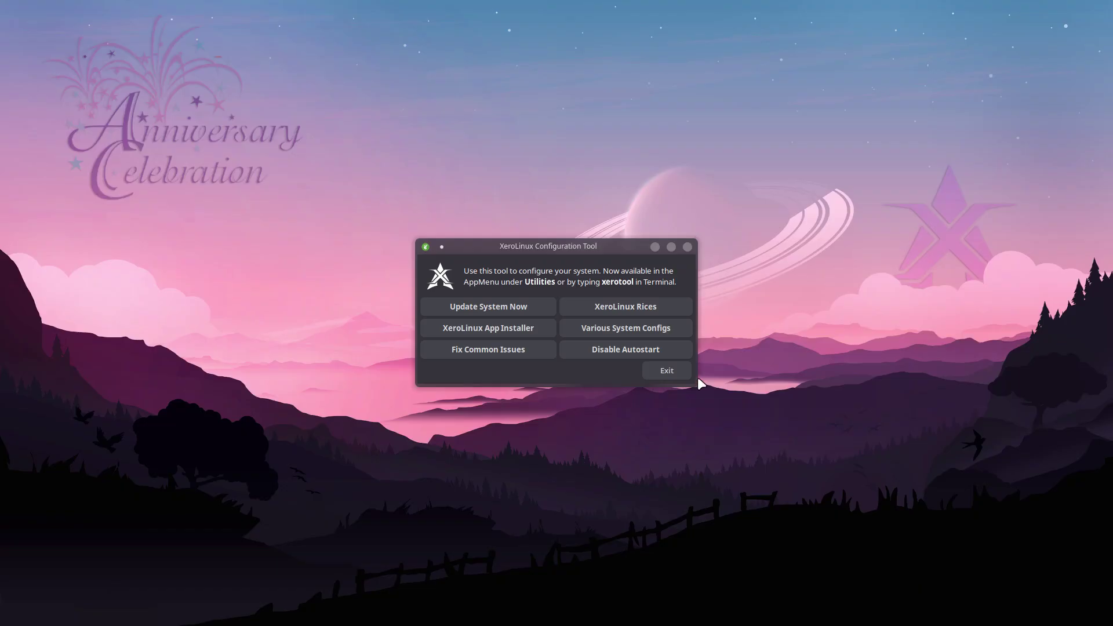
Close the XeroLinux tool and relaunch archlinux-tweak-tool with the sudo password.
click(681, 370)
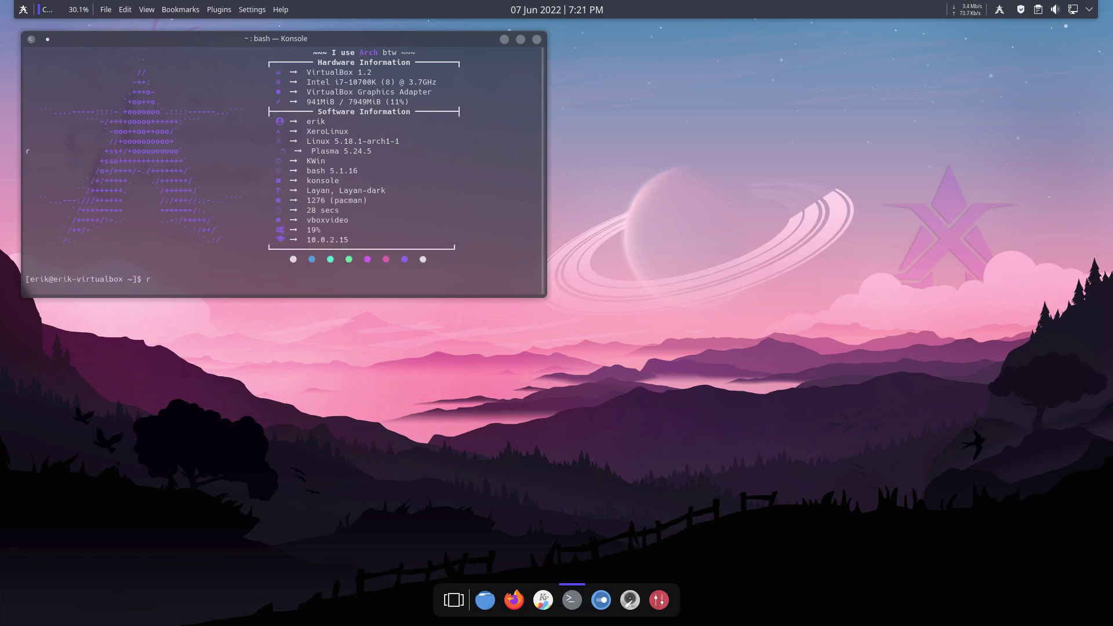
text(archlinux-tweak-tool)
key(Return)
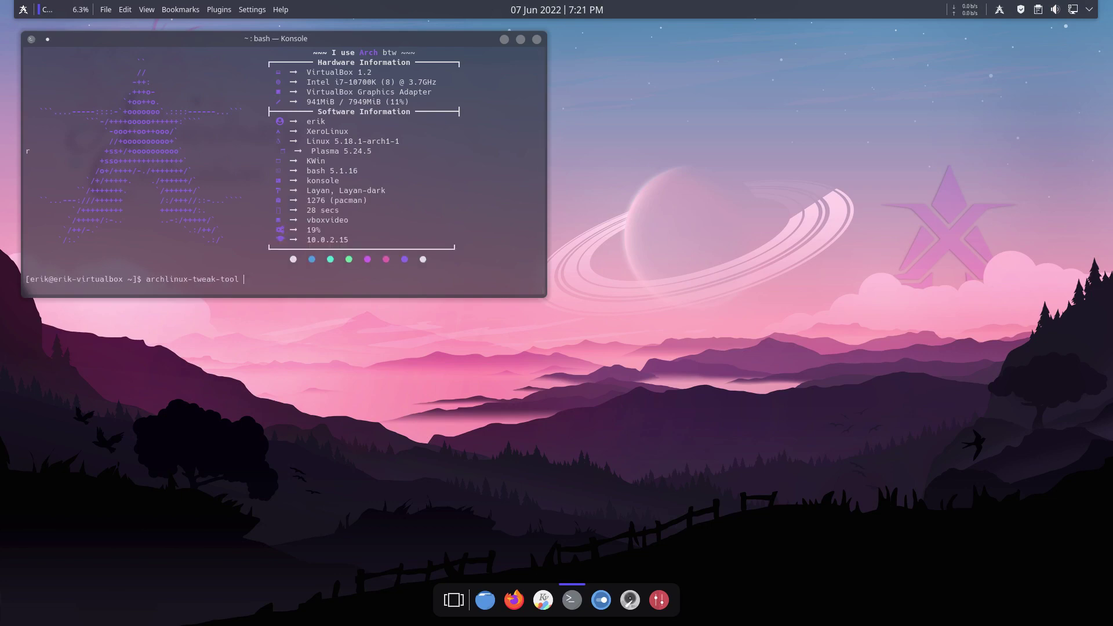
text(********)
key(Return)
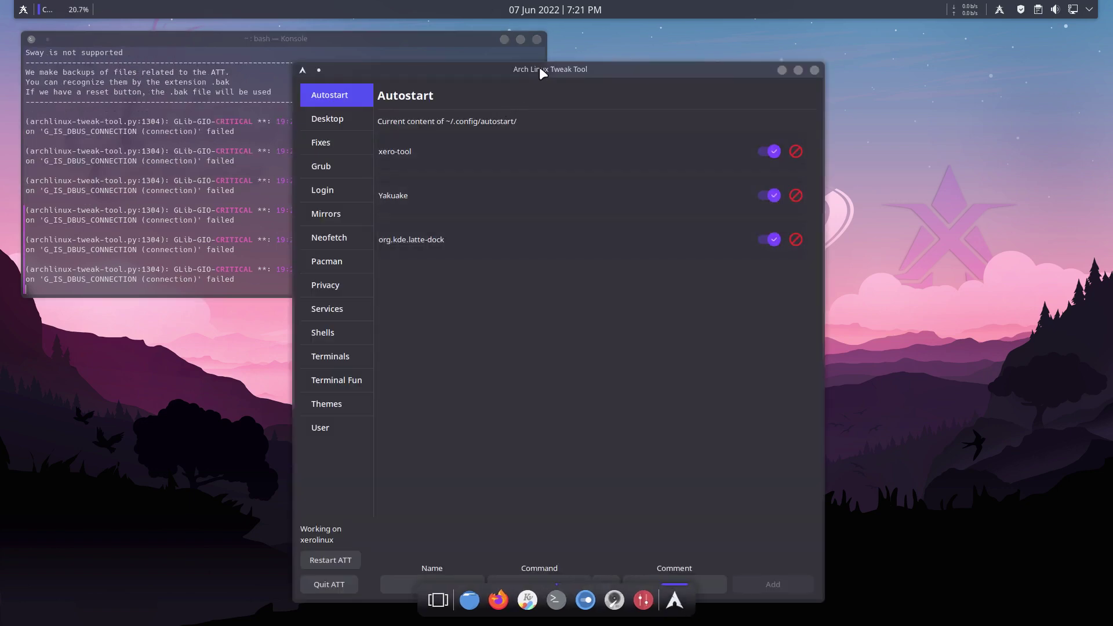
Enable LightDM Slickgreeter from Login > LIGHTDM, then close the tweak tool.
drag(539, 68, 780, 40)
click(578, 164)
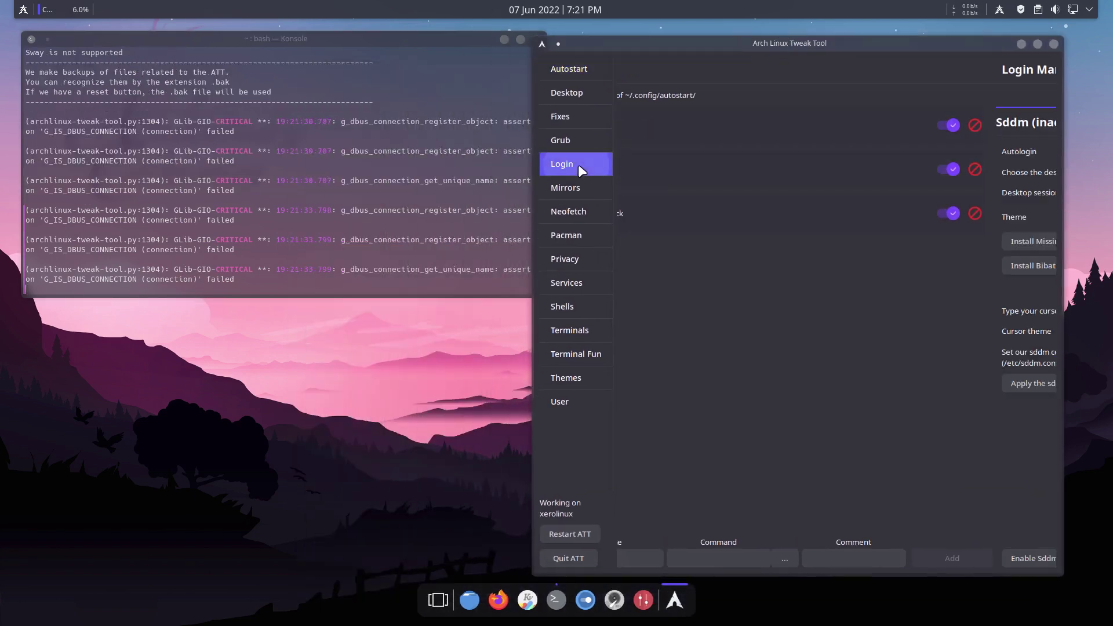
click(942, 100)
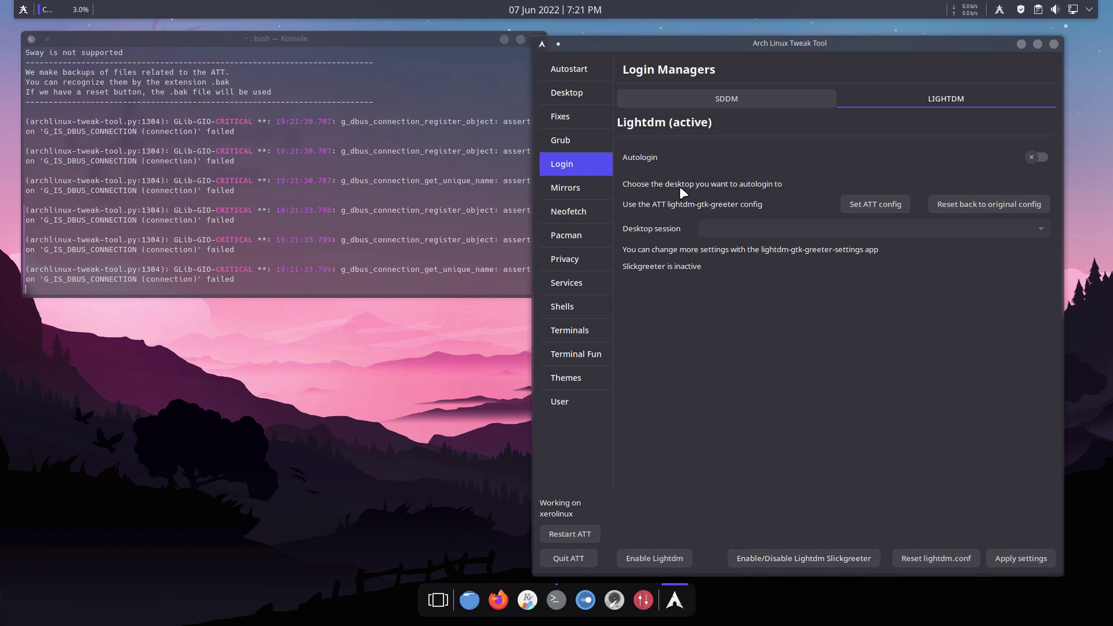
click(818, 559)
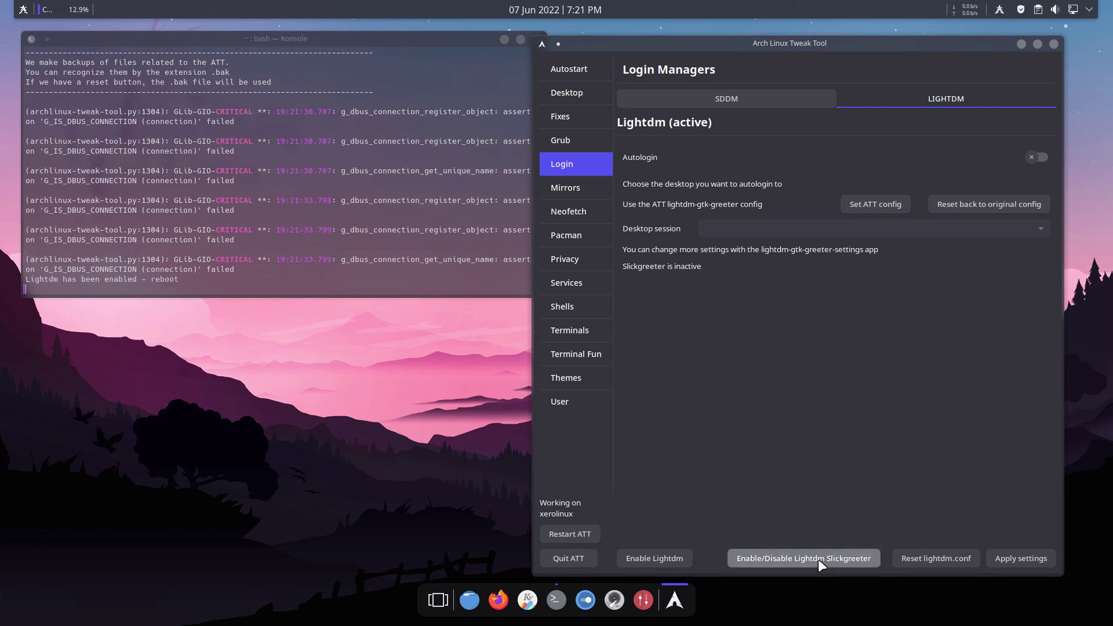
click(1053, 43)
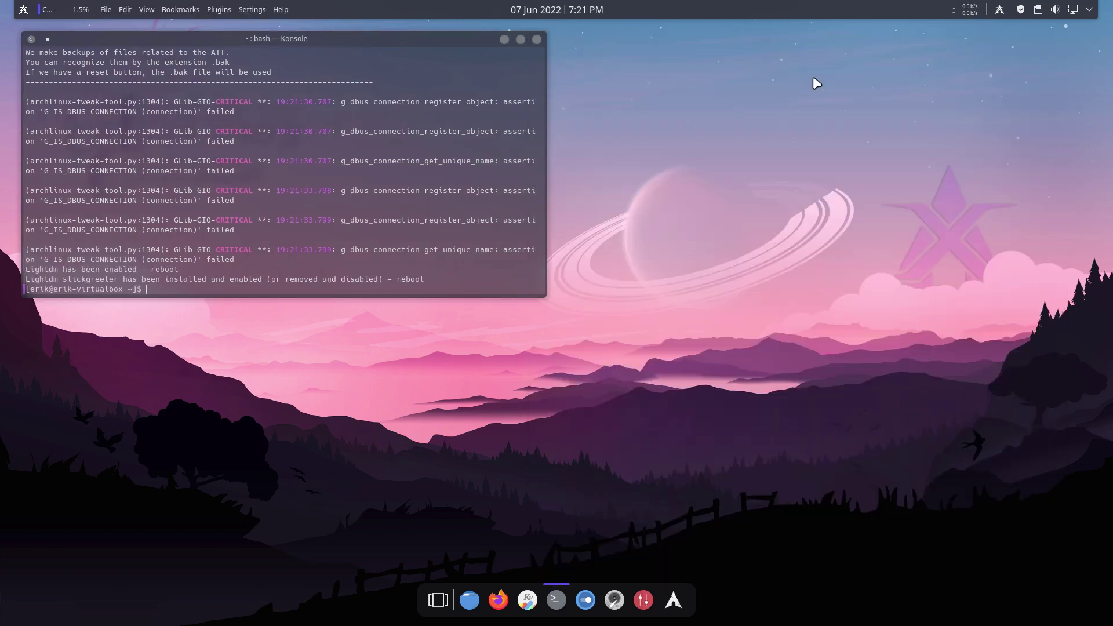
Restart the system and log in at the slick-greeter with the password.
click(23, 10)
mouse_move(78, 213)
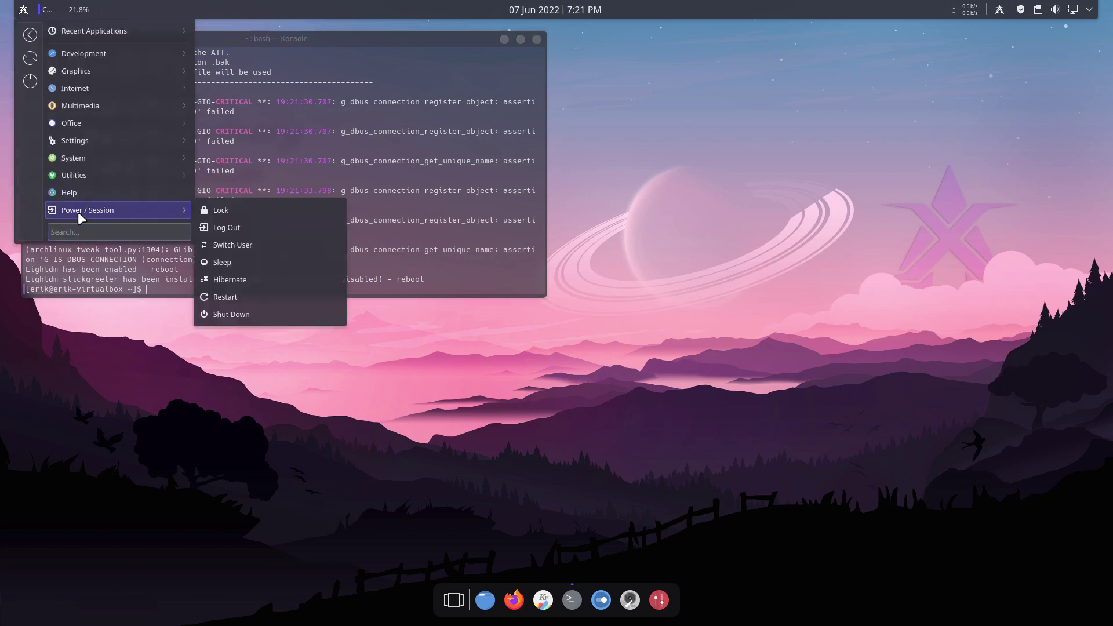
click(238, 227)
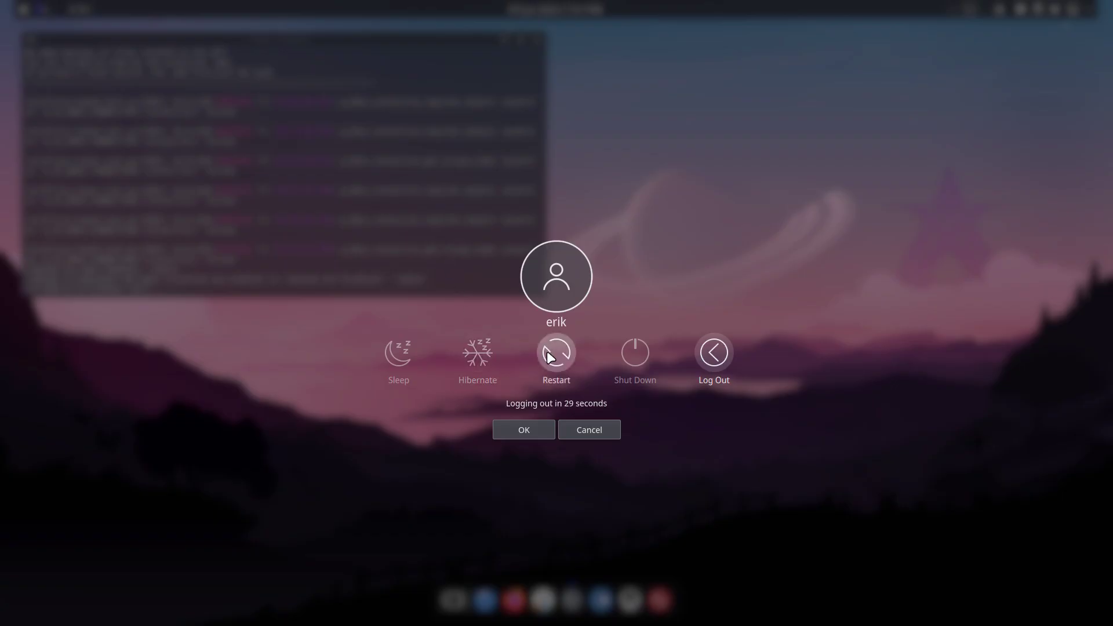
click(548, 350)
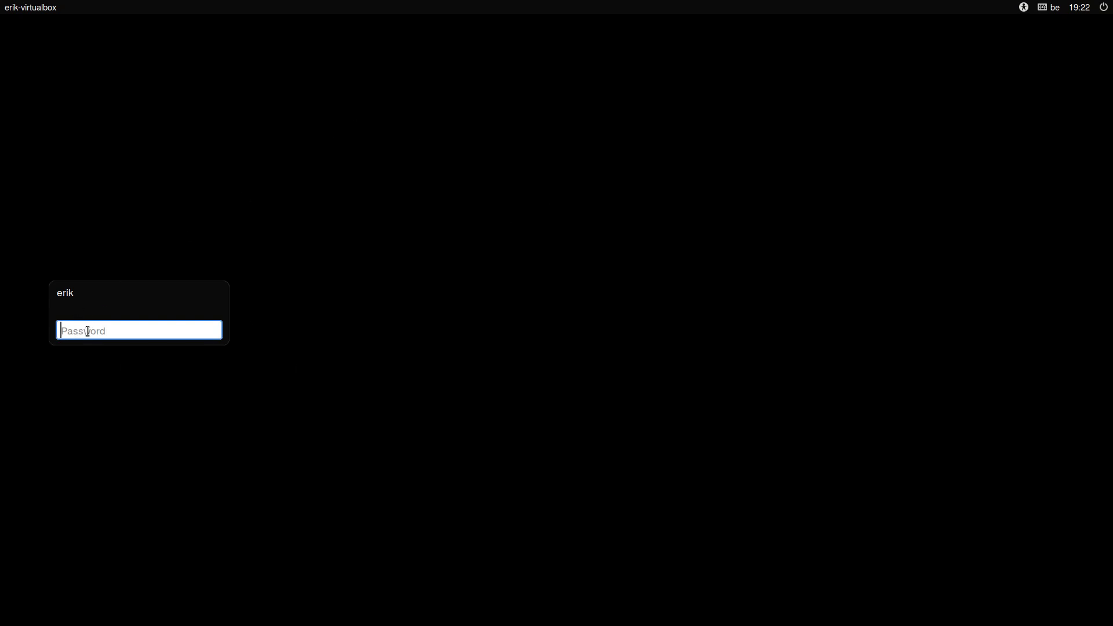
text(•••)
key(Return)
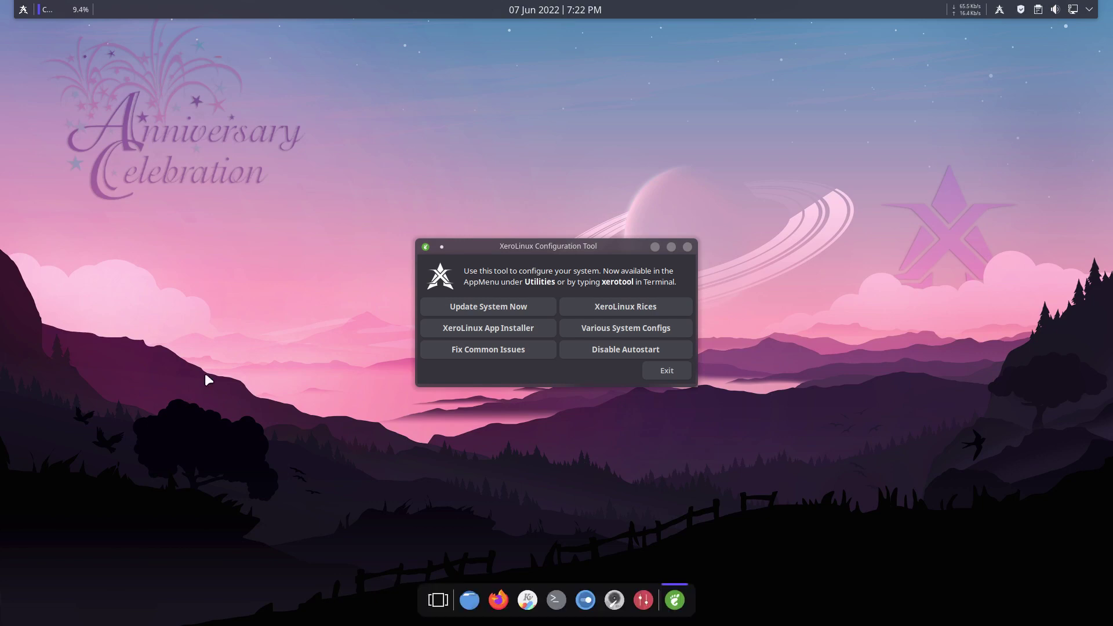
Close the XeroLinux tool, try 'att' in a new terminal (command not found), then type archlinux-tweak-tool.
click(666, 371)
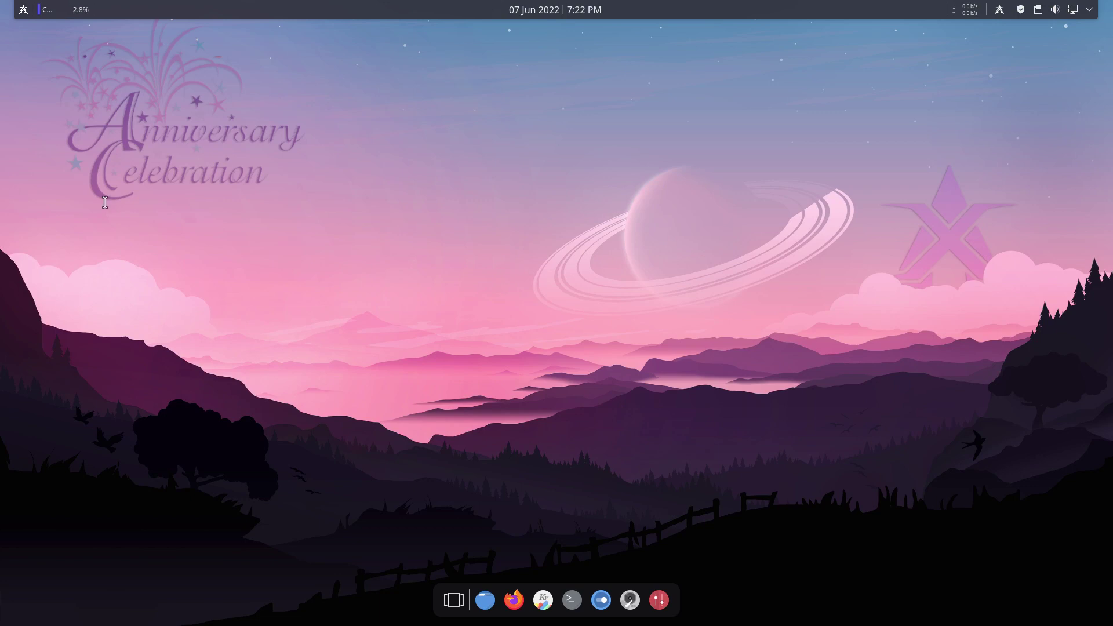
key(ctrl+alt+t)
text(att)
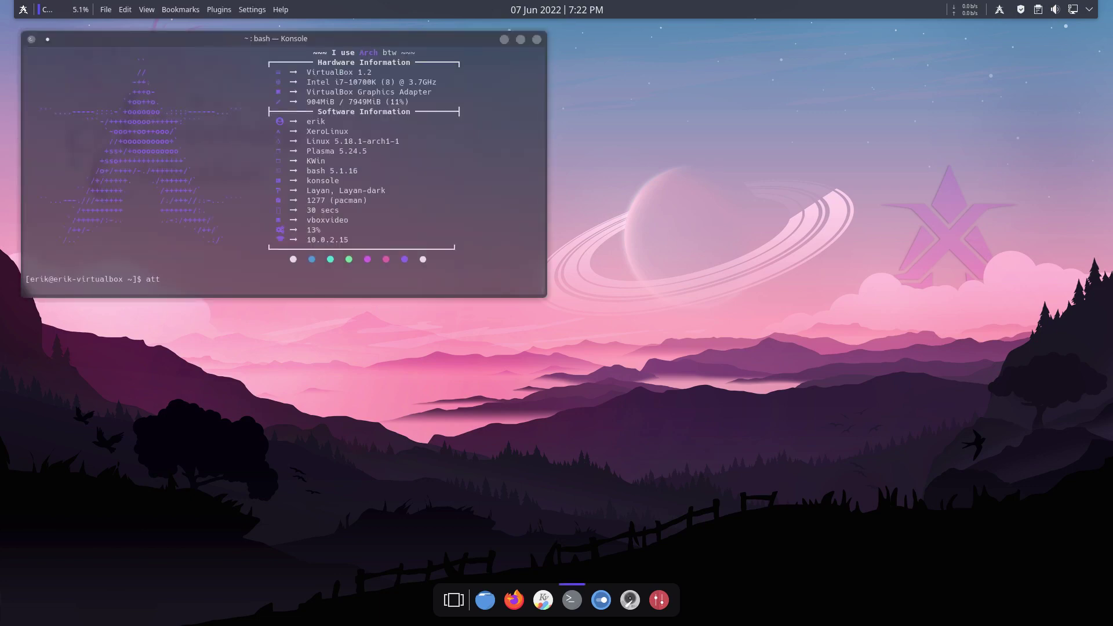
key(Return)
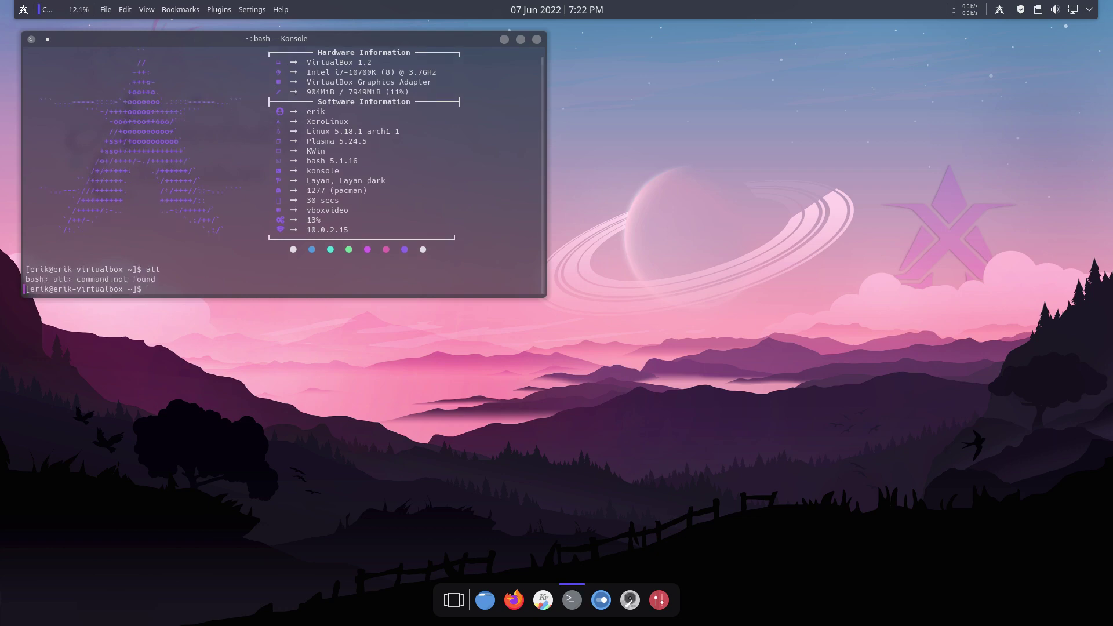
text(arch)
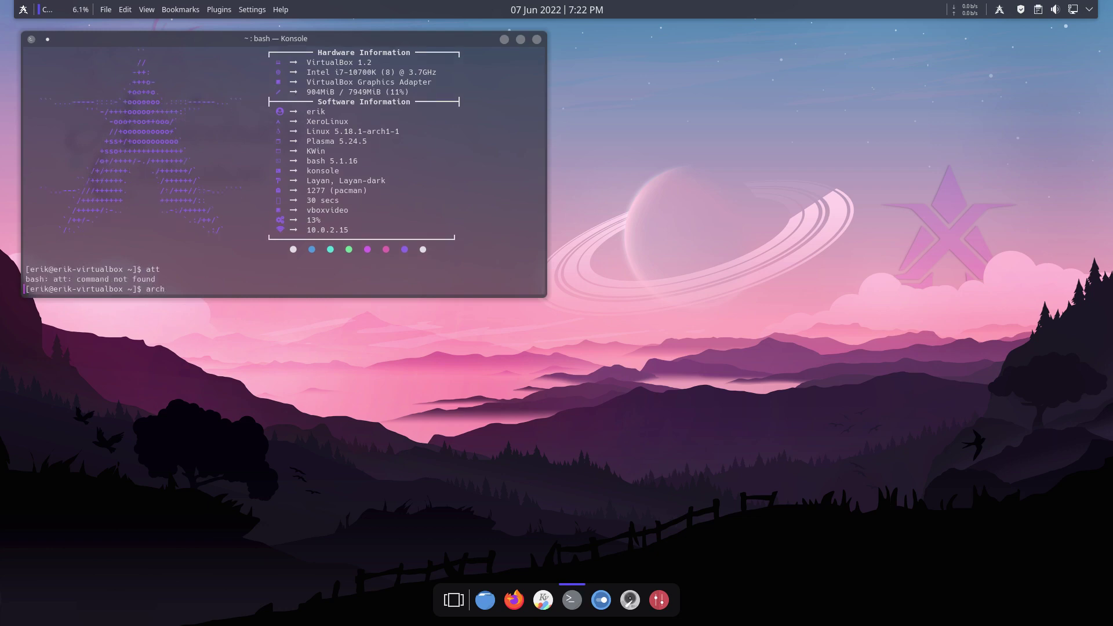
text(linux-tweak-tool)
Run archlinux-tweak-tool and authenticate with the password in the PolicyKit prompt.
key(Return)
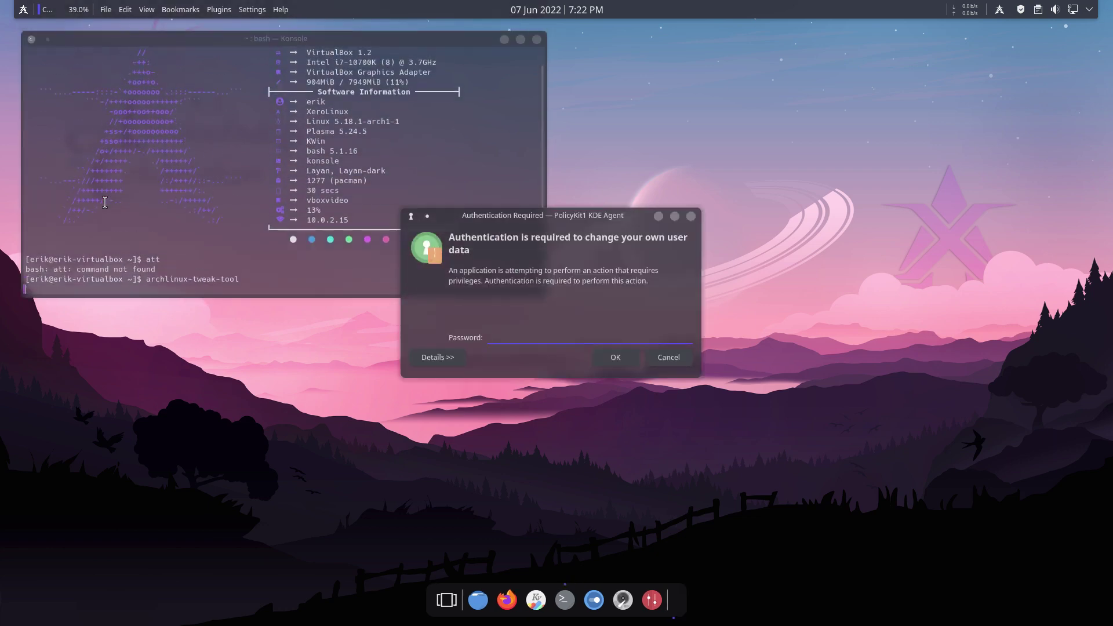
text(****)
key(Return)
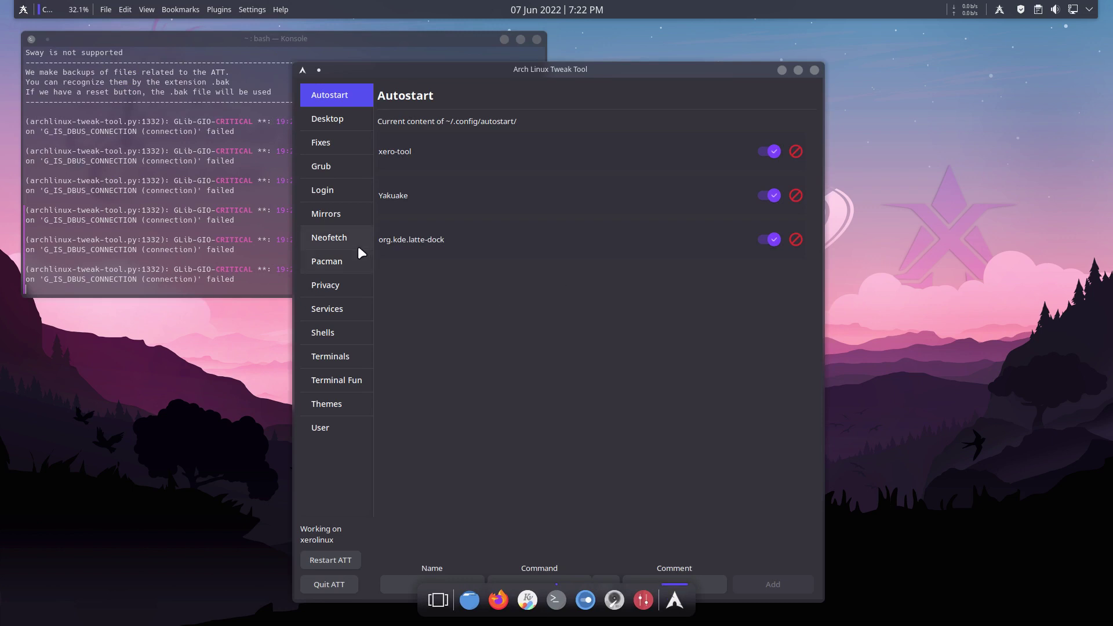
Check the LIGHTDM tab, then enable SDDM from the SDDM tab of Login settings.
click(331, 197)
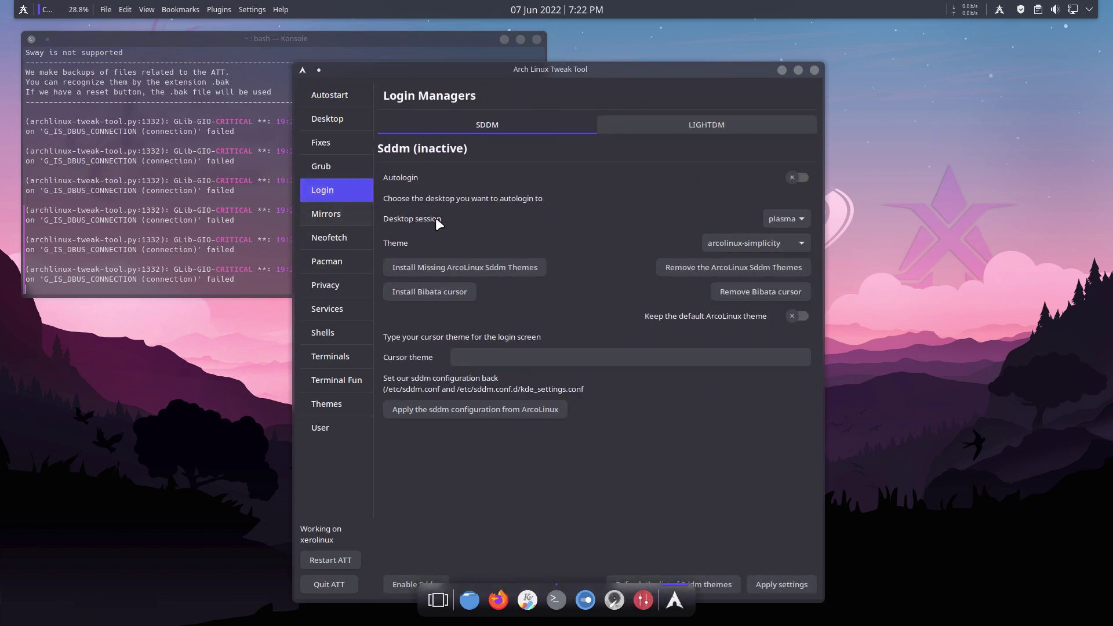
click(690, 123)
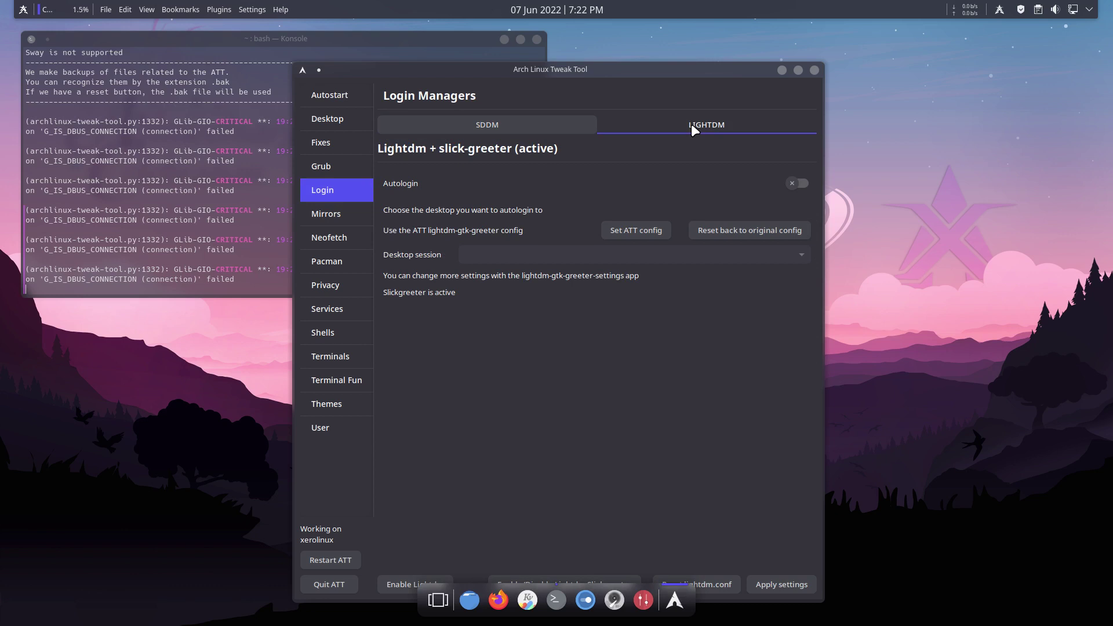
click(513, 123)
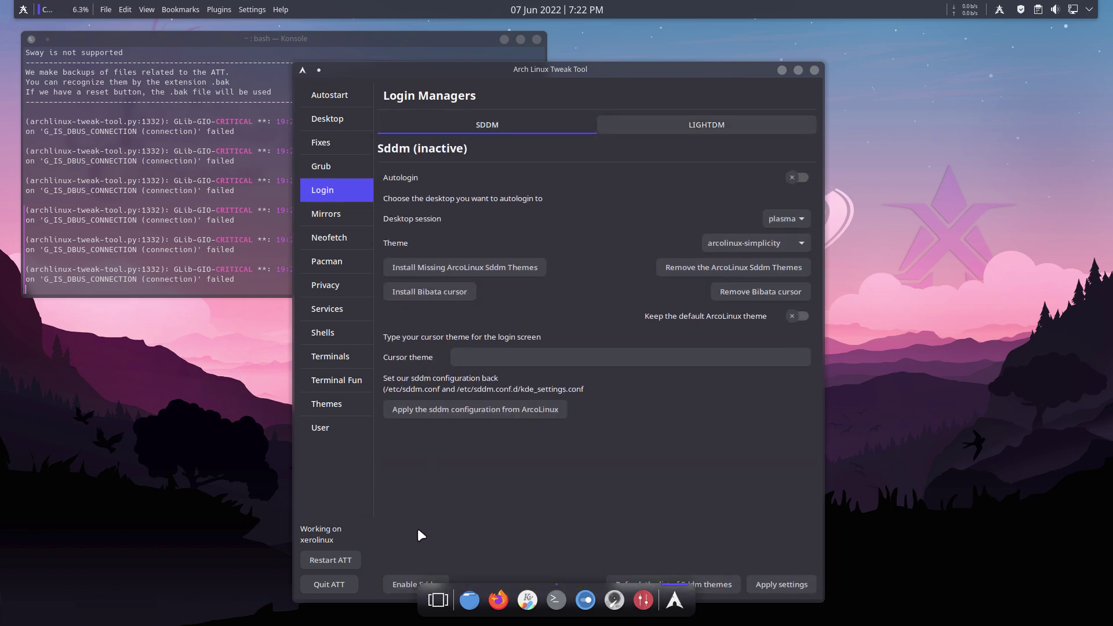
click(401, 581)
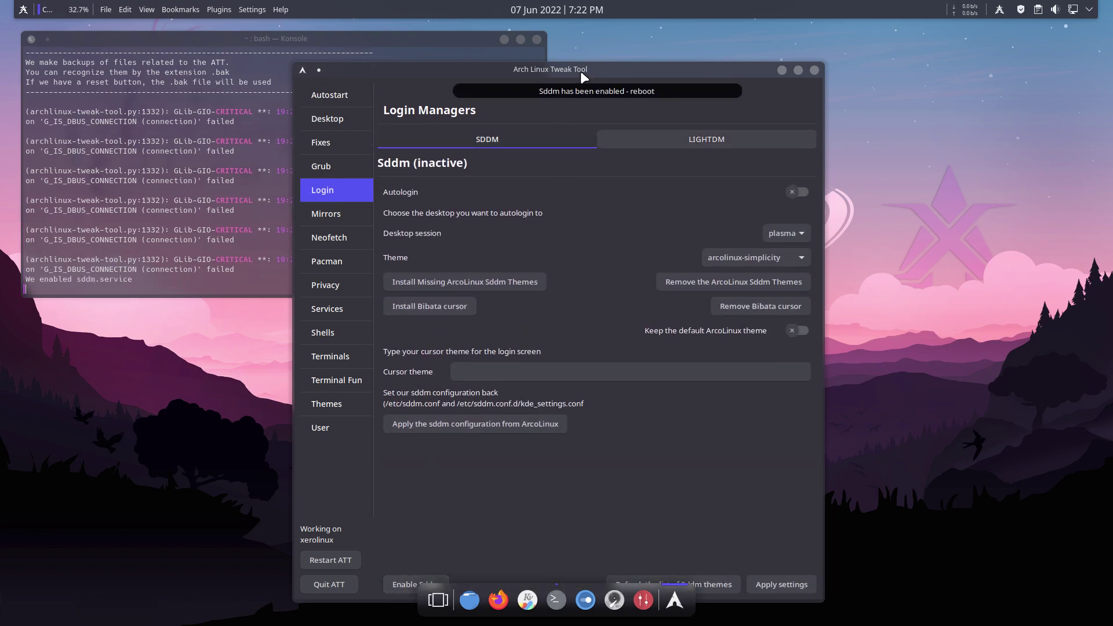
drag(580, 71, 587, 45)
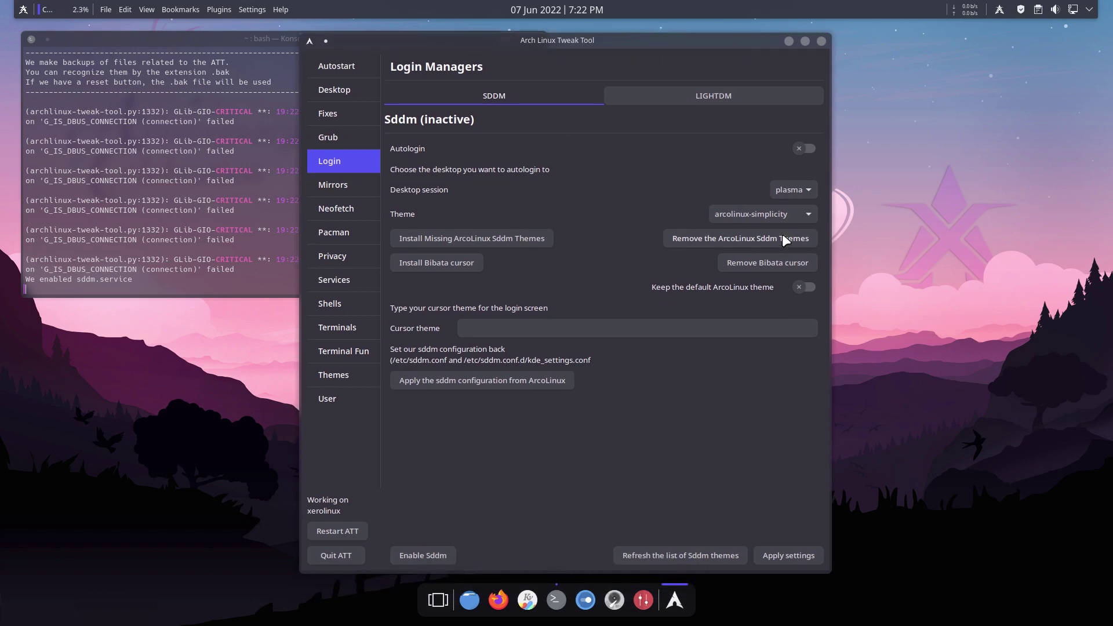
Set the SDDM theme to xerodark, enable autologin, and save the SDDM settings.
click(795, 209)
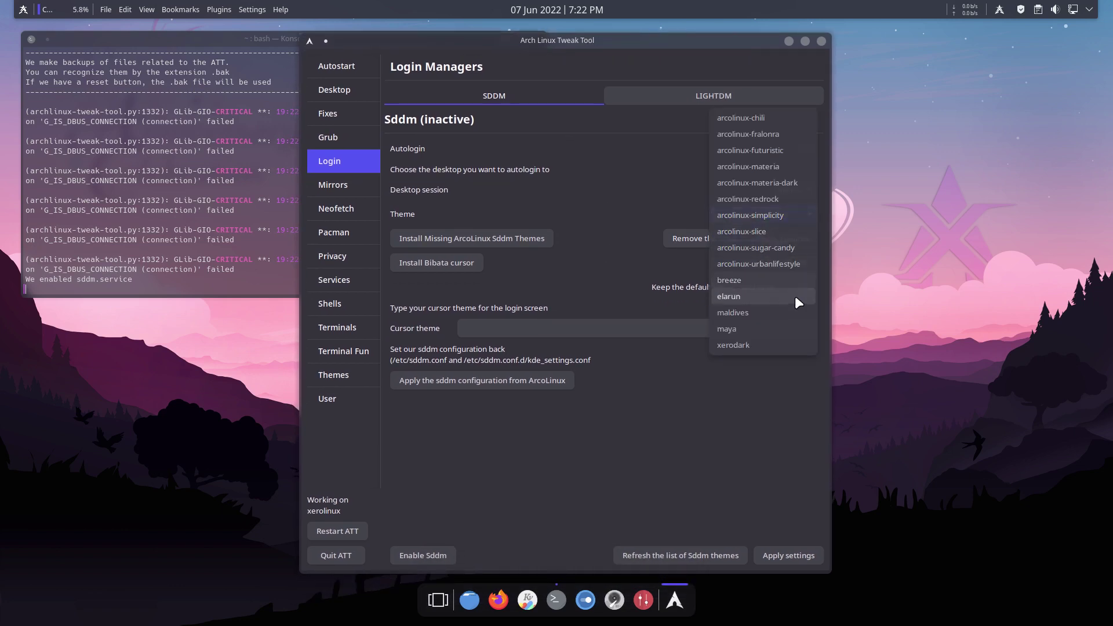
click(786, 342)
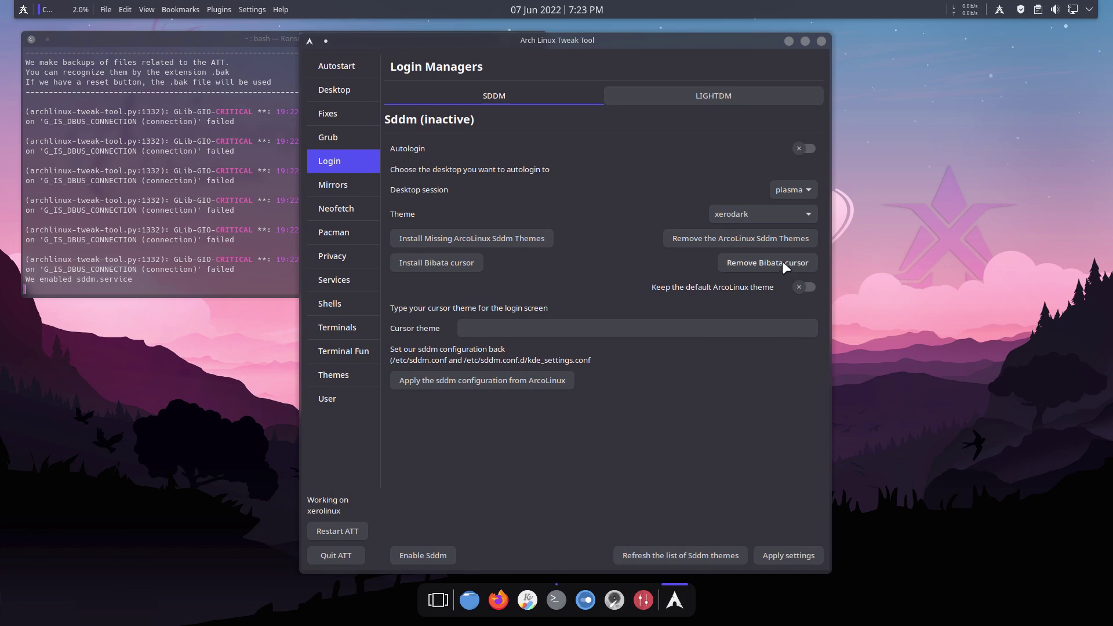
click(472, 329)
click(799, 554)
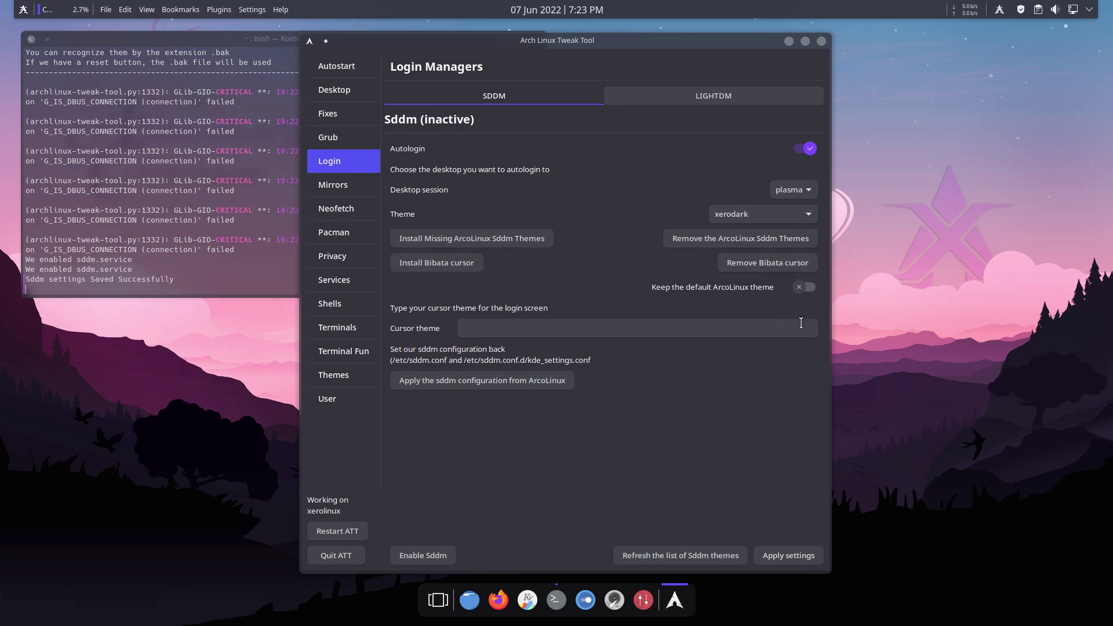
click(796, 555)
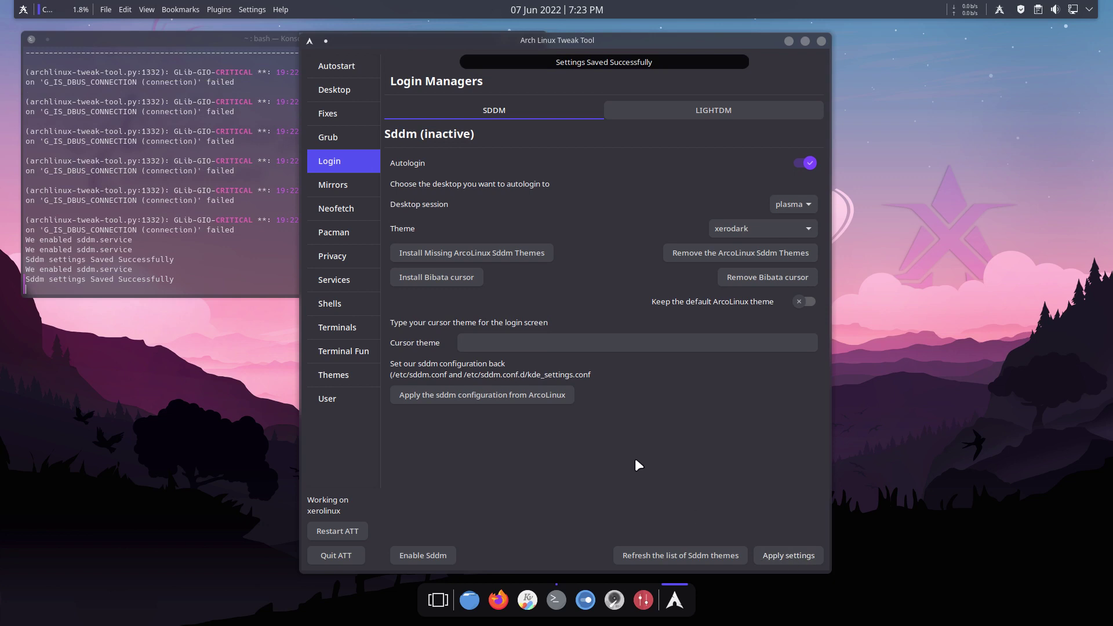
Go to the Mirrors page and install and launch Pace.
click(335, 182)
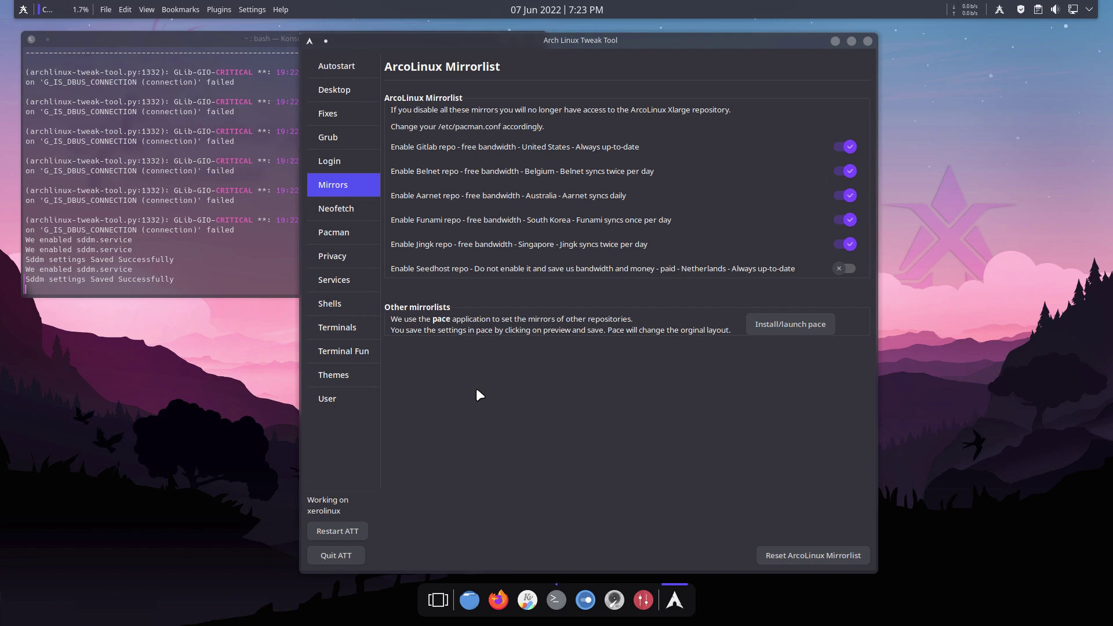
click(792, 326)
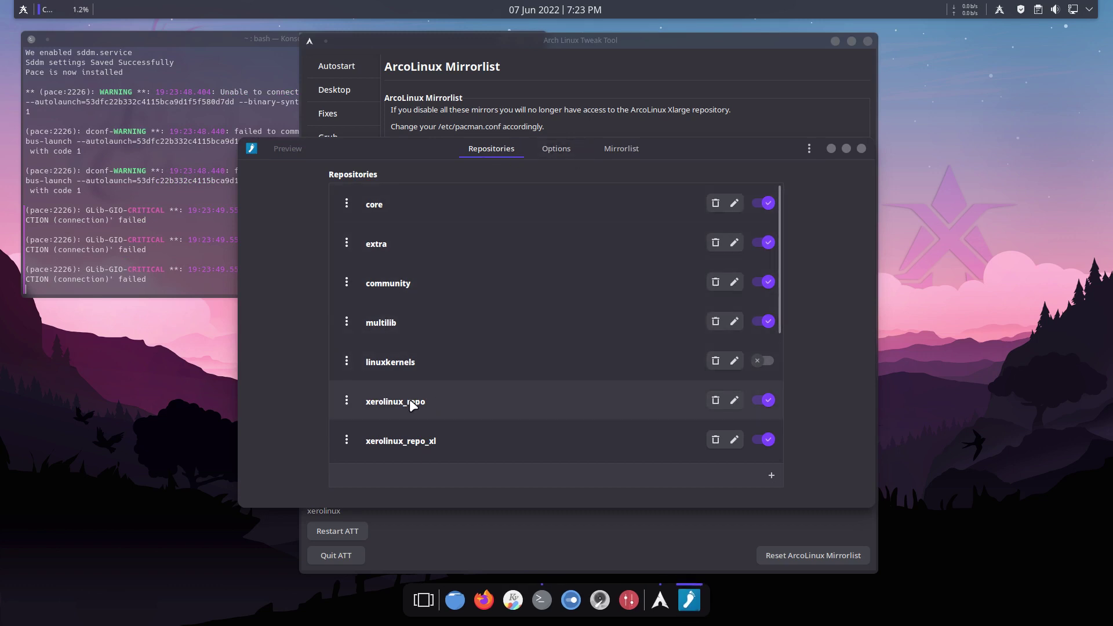
Toggle xerolinux_repo off and on, enable linuxkernels, and view the pacman general options.
click(761, 399)
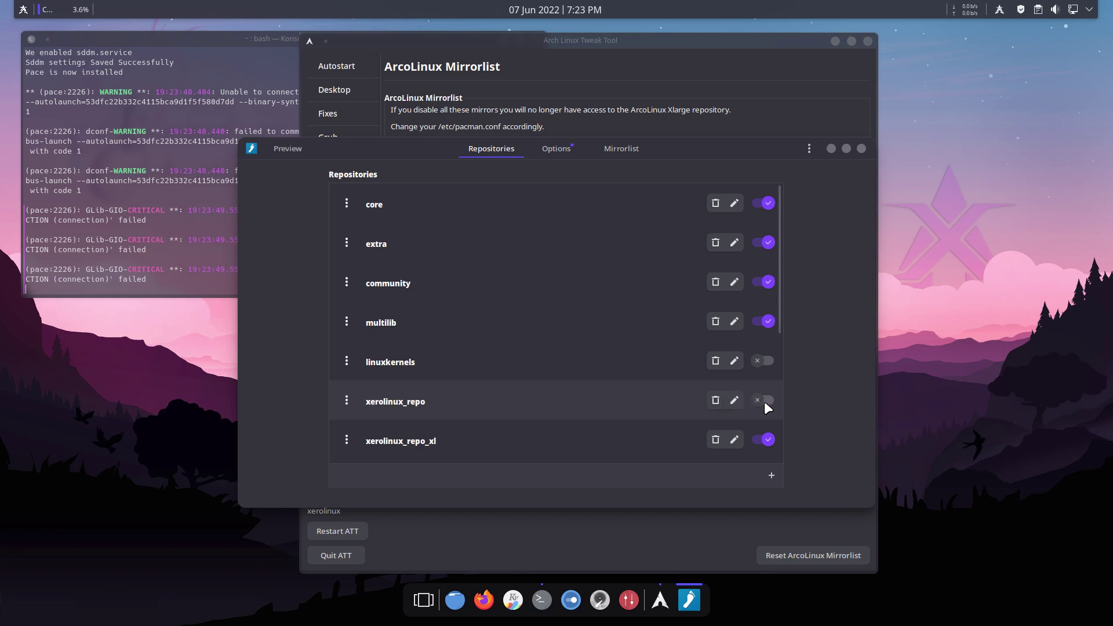
click(760, 443)
scroll(760, 443, down, 5)
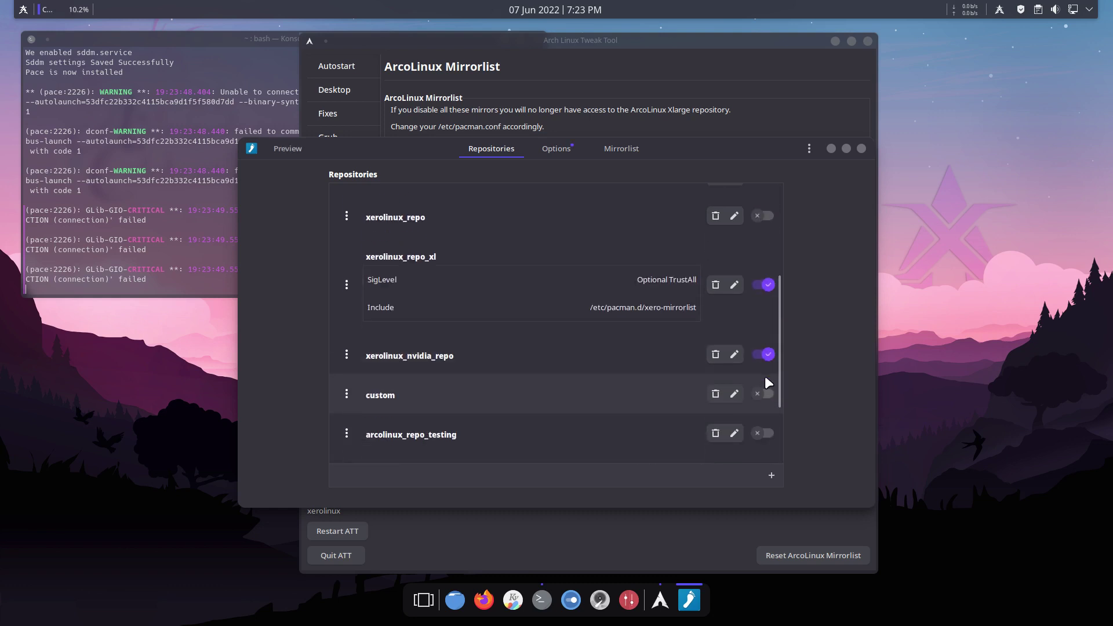
click(763, 215)
scroll(755, 274, up, 2)
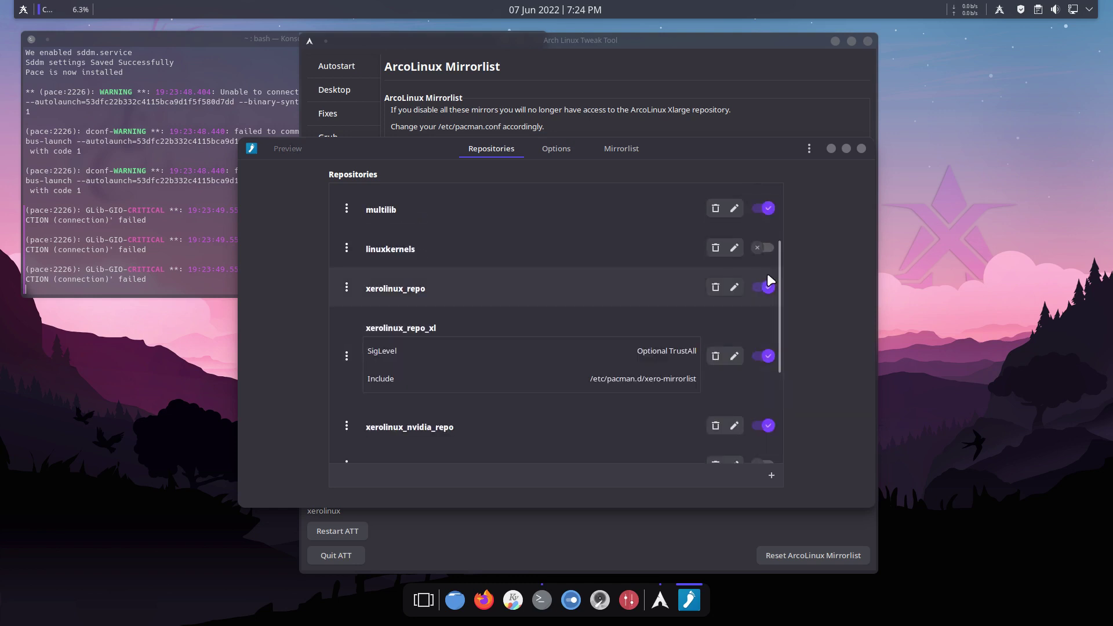
click(767, 245)
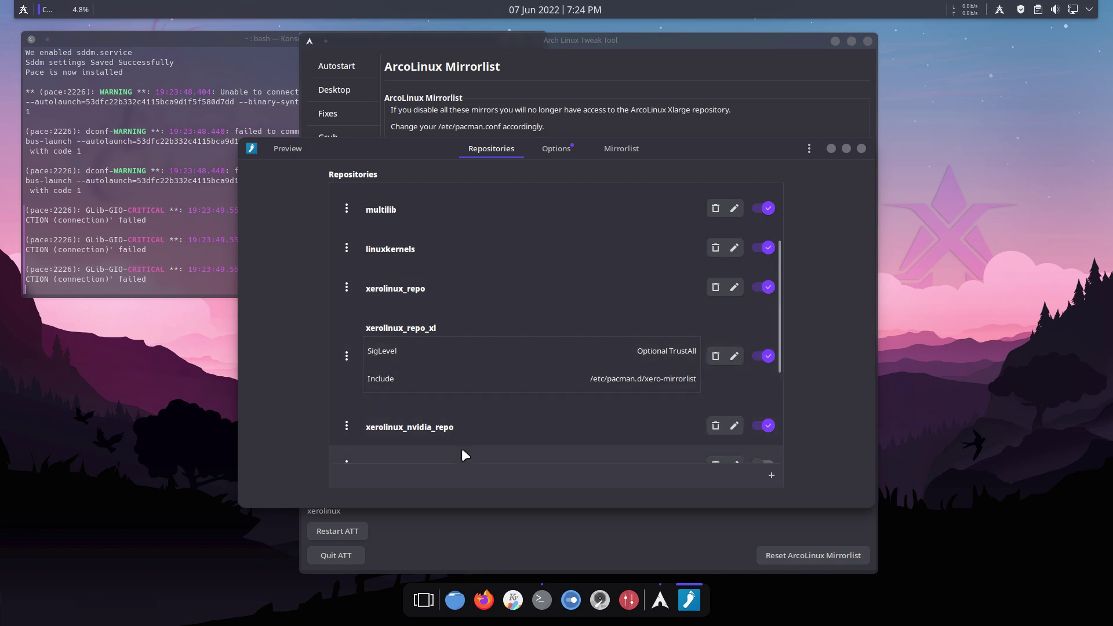
scroll(461, 448, down, 5)
scroll(462, 440, up, 5)
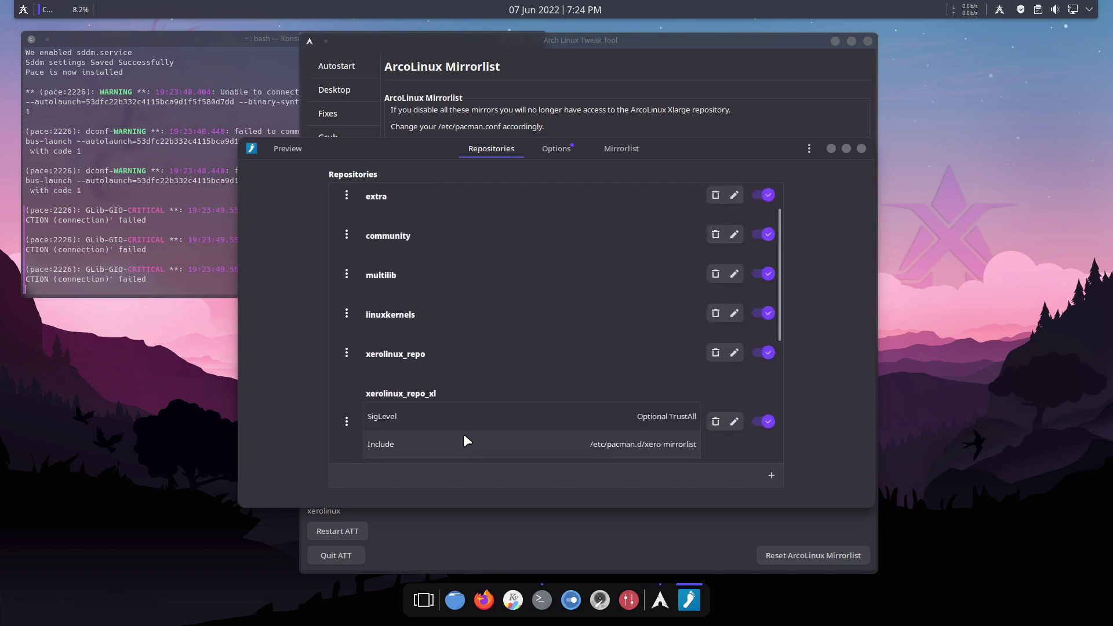
click(557, 148)
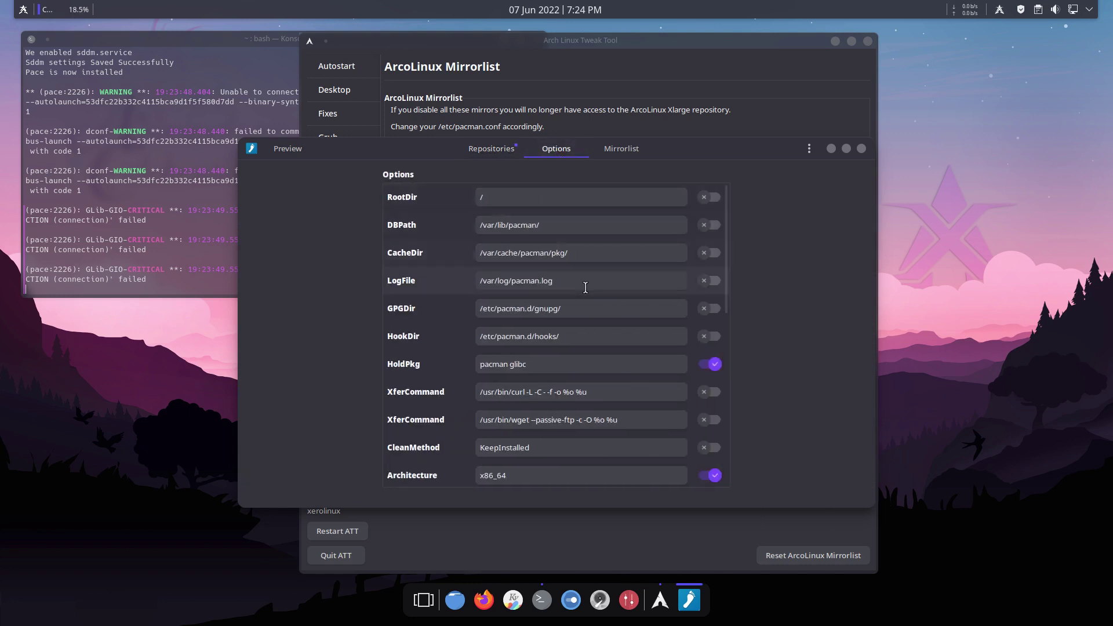
Review the mirrorlist, xero-mirrorlist and arcolinux-mirrorlist servers, then close Pace.
scroll(585, 288, down, 5)
scroll(584, 288, up, 2)
scroll(584, 289, up, 3)
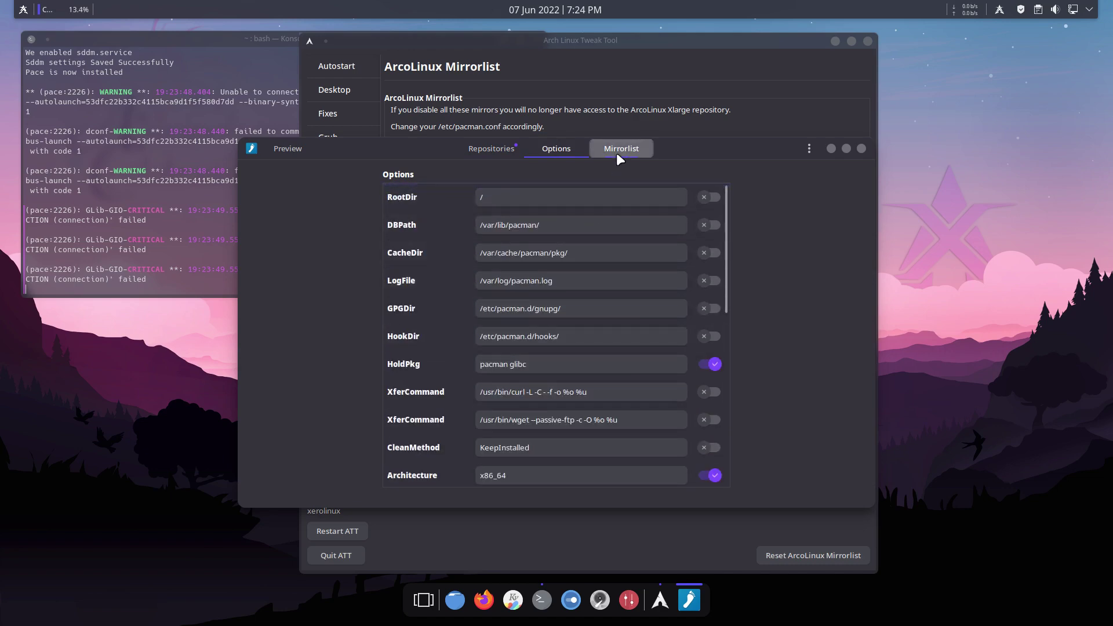
click(617, 152)
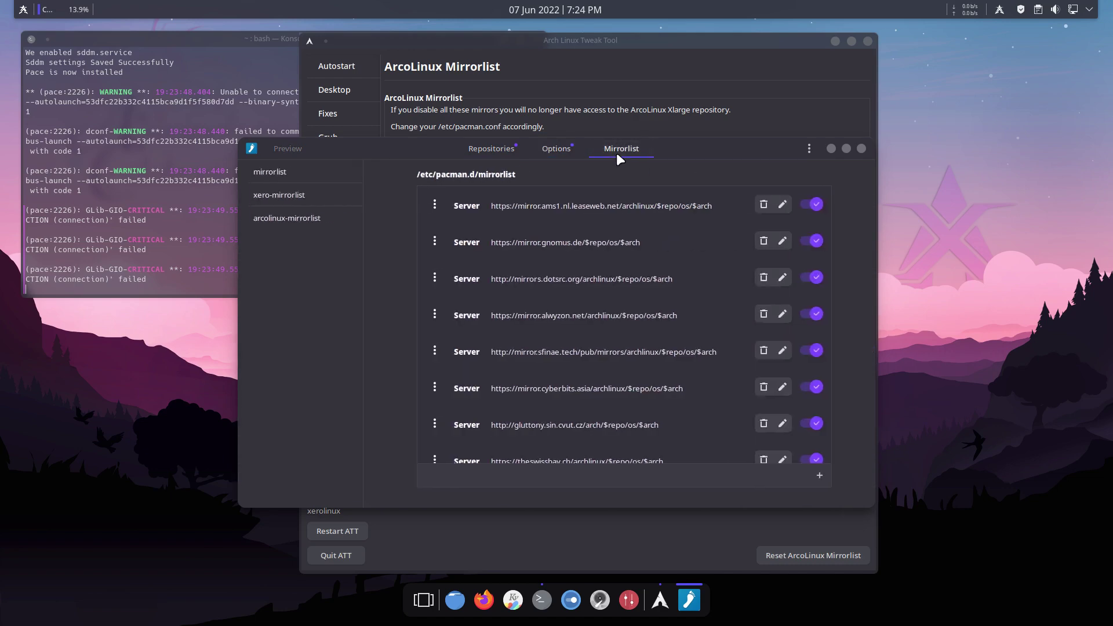
click(306, 187)
click(295, 176)
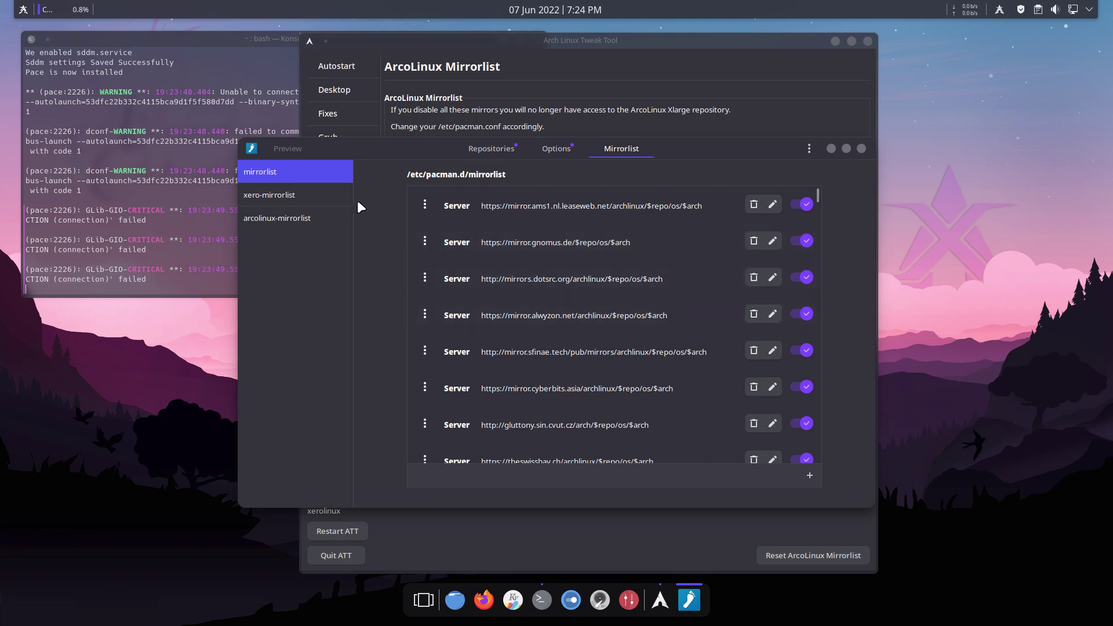
click(309, 201)
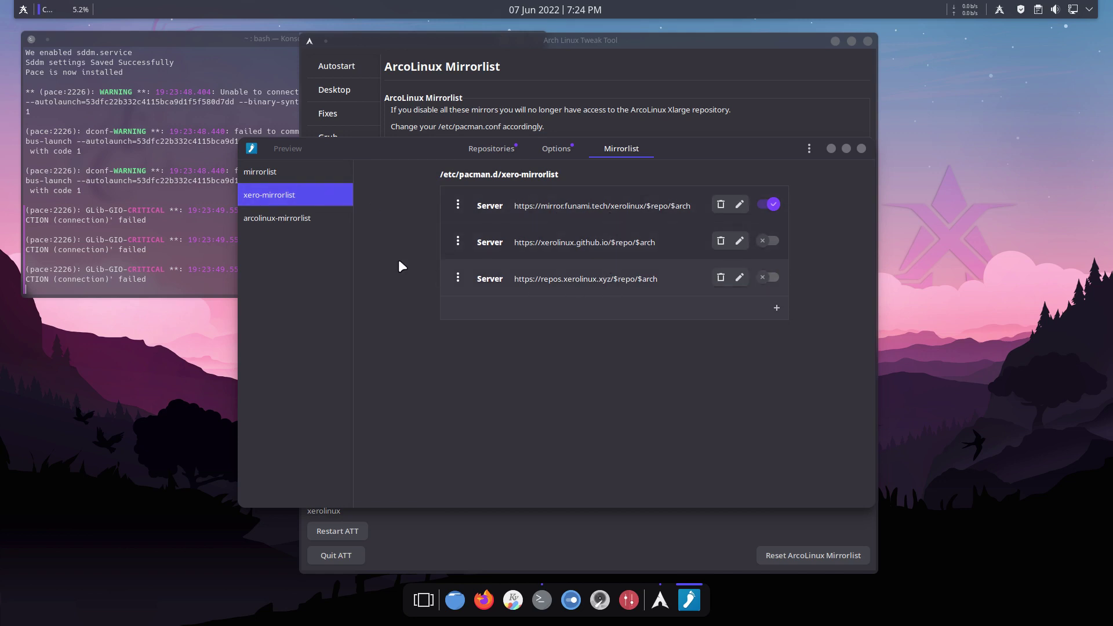
click(278, 215)
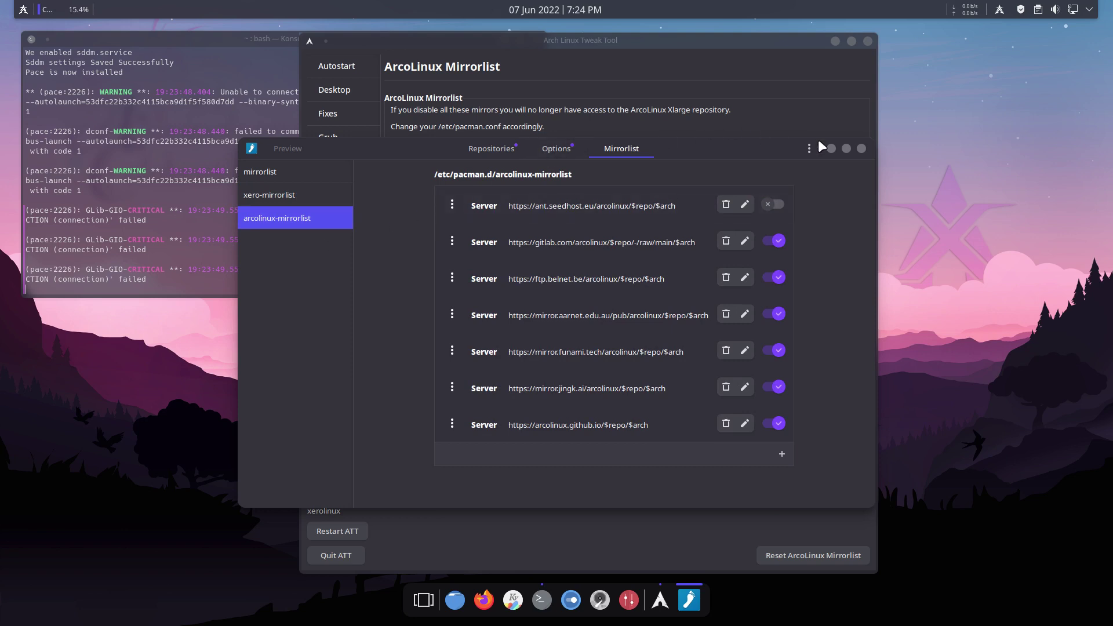
click(861, 147)
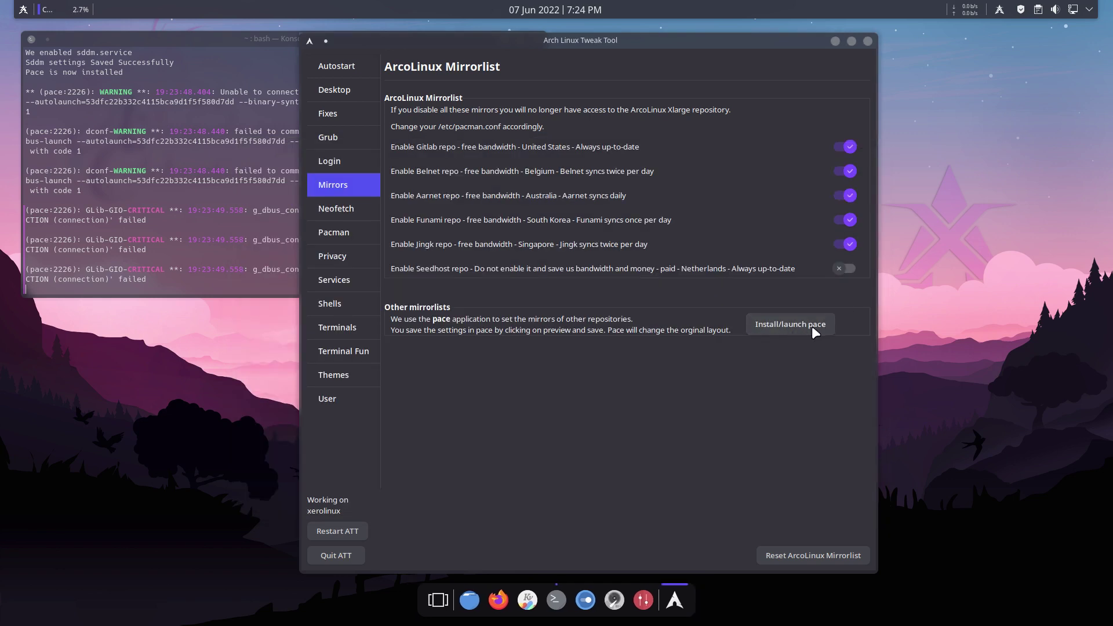
Show the Neofetch Editor page and a centred terminal with neofetch output.
click(352, 209)
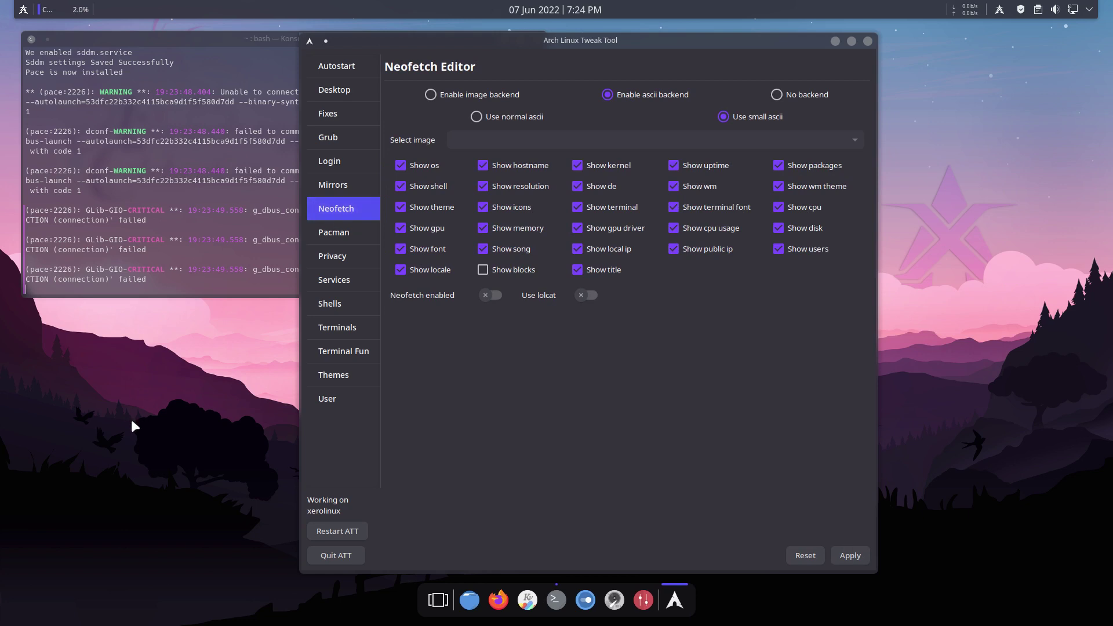
key(ctrl+alt+t)
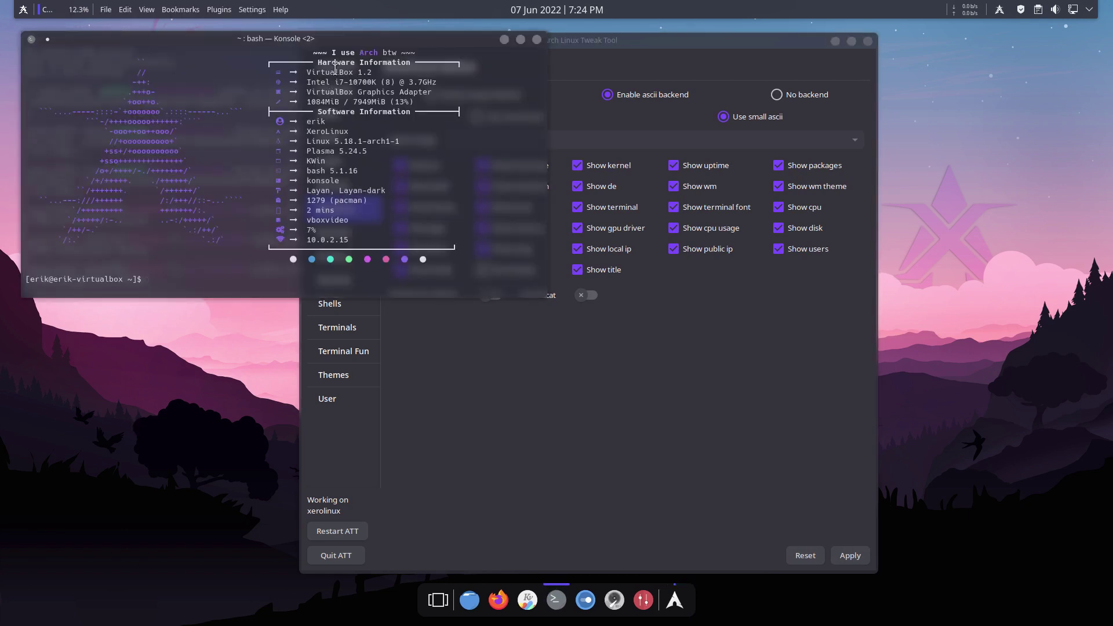
drag(341, 39, 498, 166)
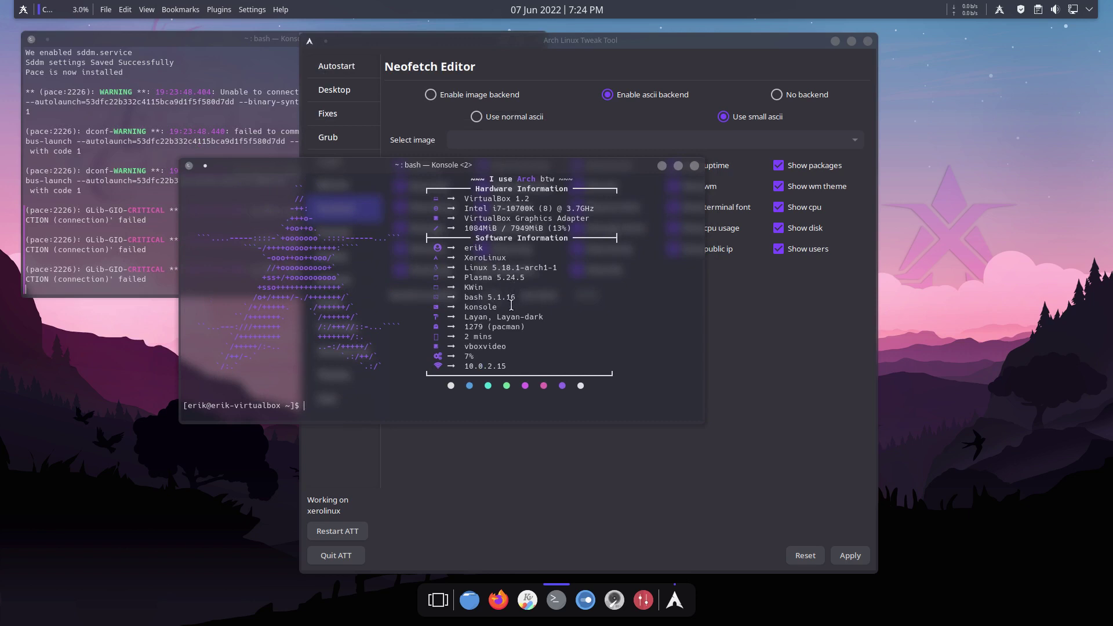
drag(520, 298, 456, 296)
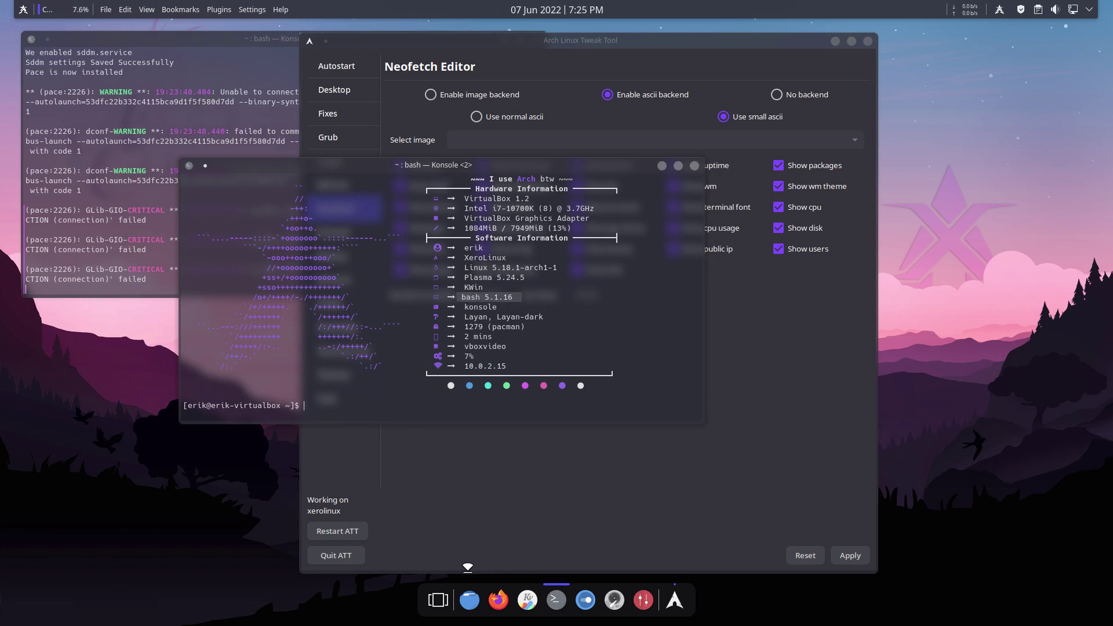
Open ~/.bashrc from the home folder in Dolphin, review it, and close the editor.
click(467, 597)
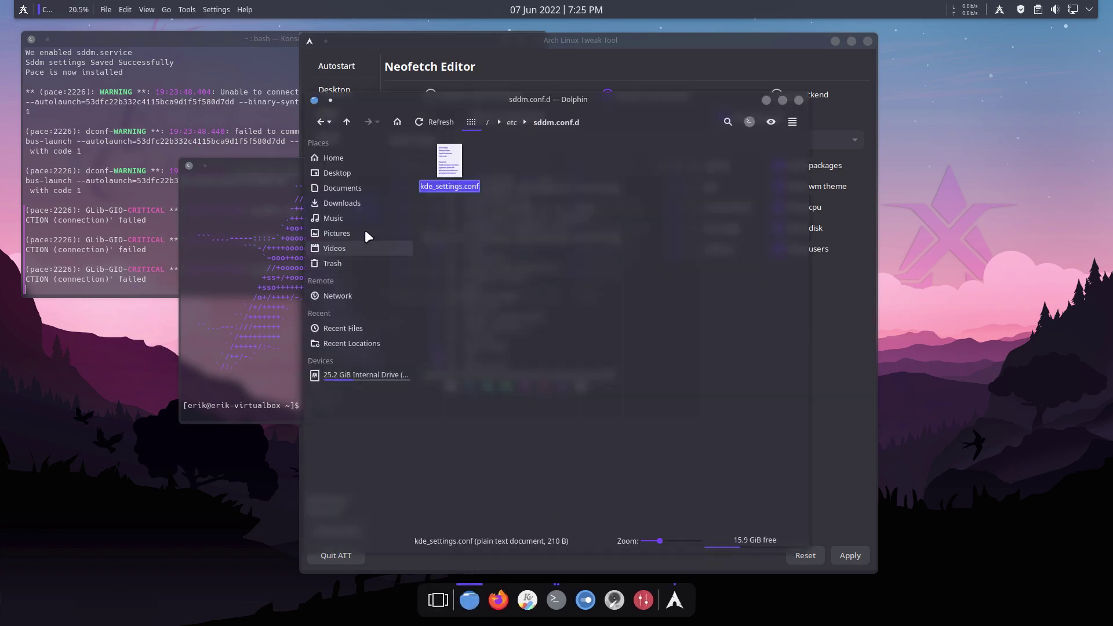
click(350, 172)
click(350, 161)
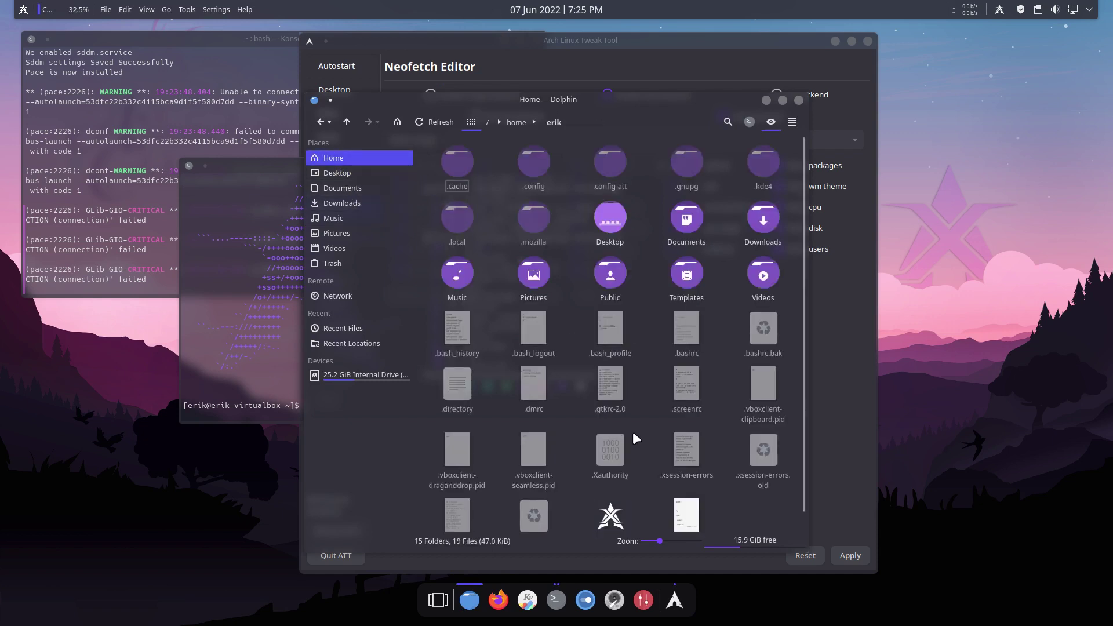
scroll(632, 431, down, 1)
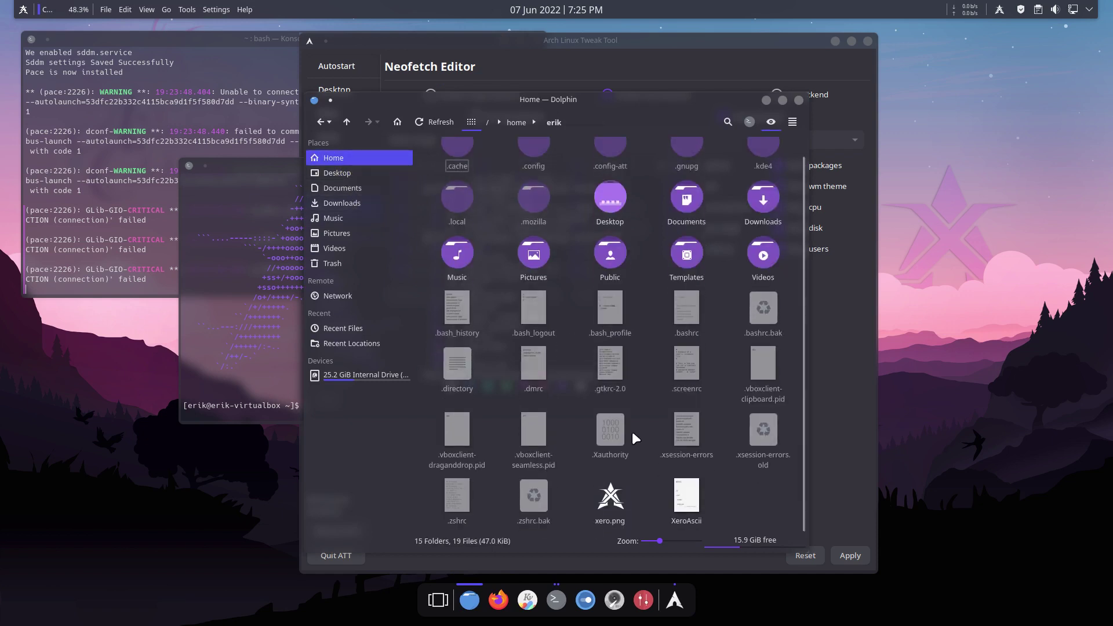
double_click(687, 310)
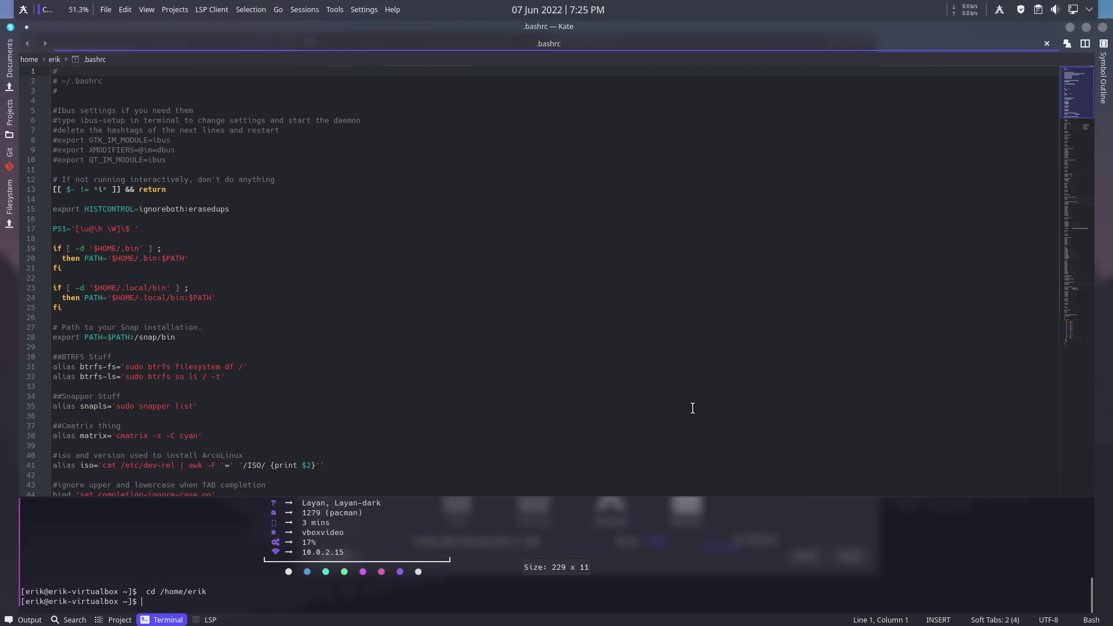
scroll(477, 397, up, 5)
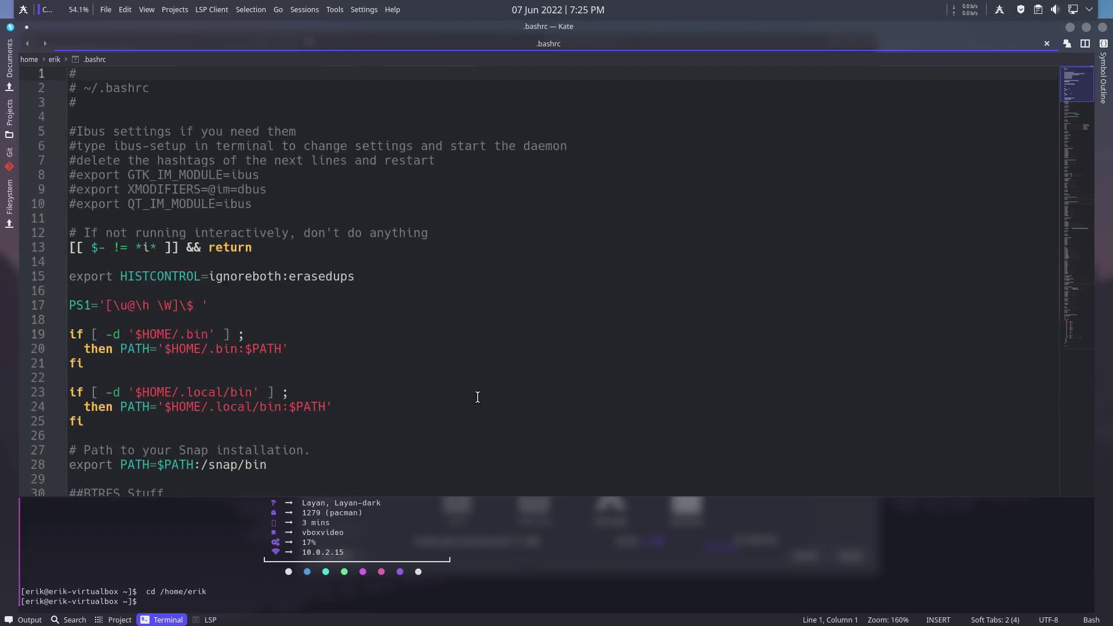
scroll(478, 397, down, 5)
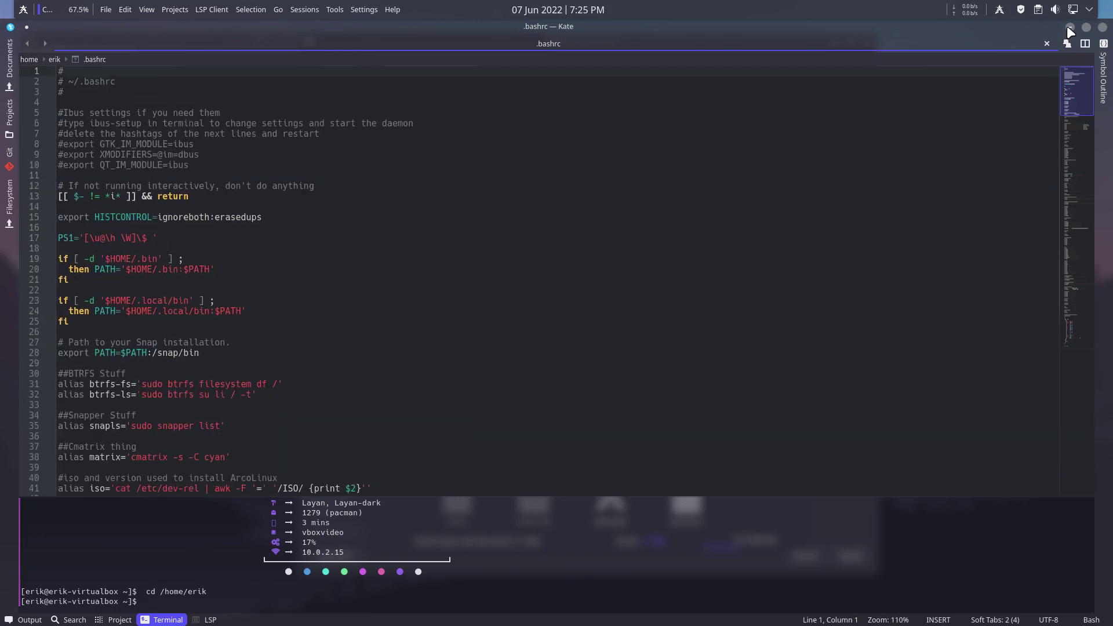
click(1068, 27)
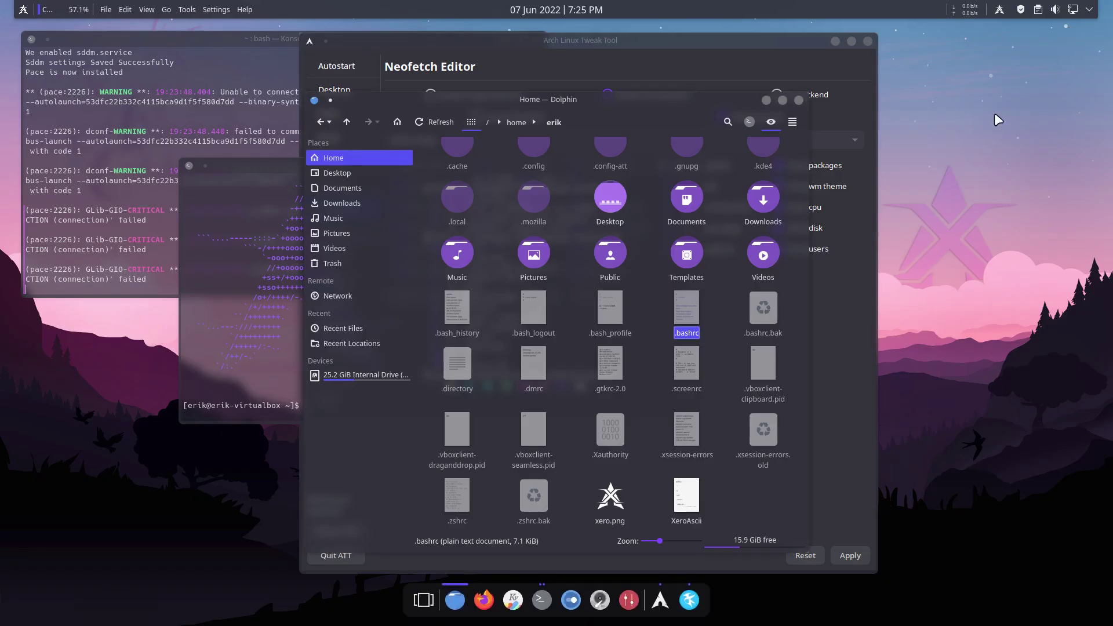
click(771, 311)
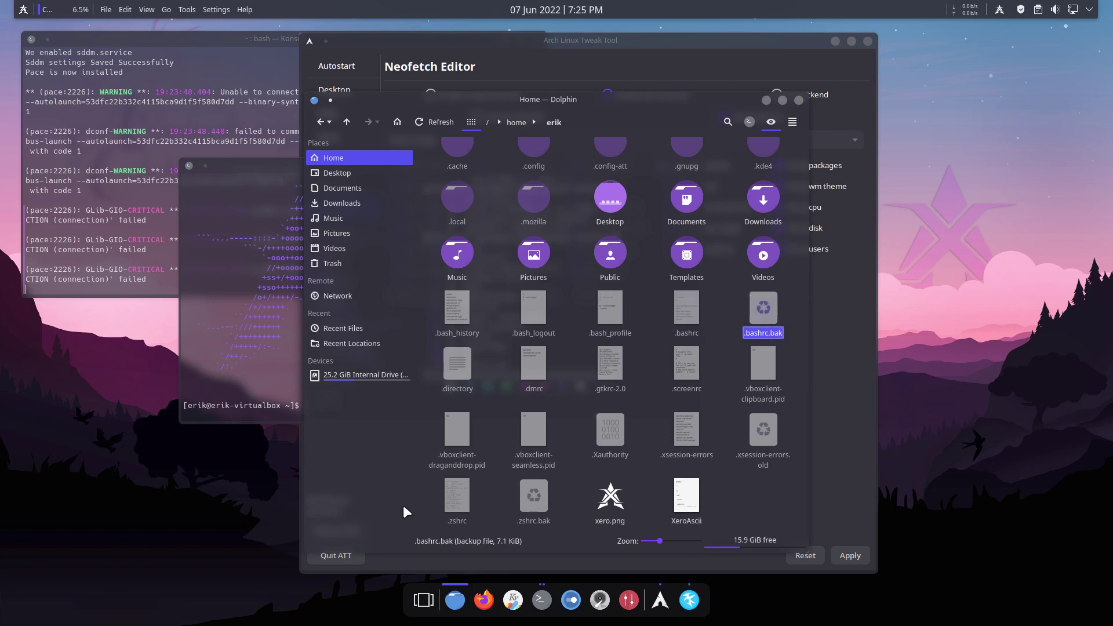
click(448, 490)
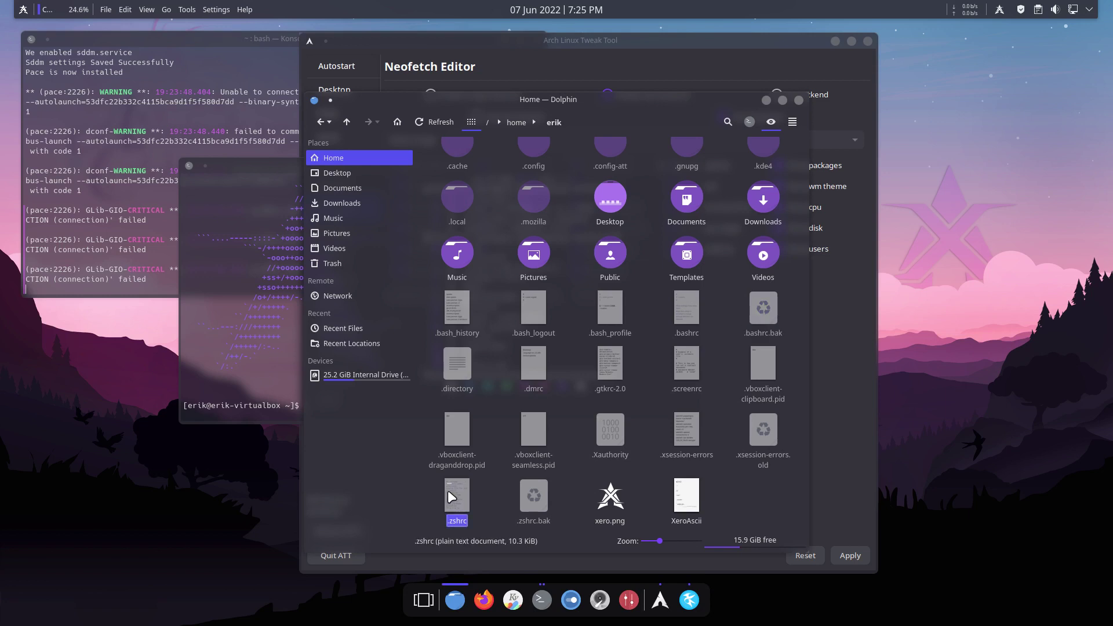
click(535, 502)
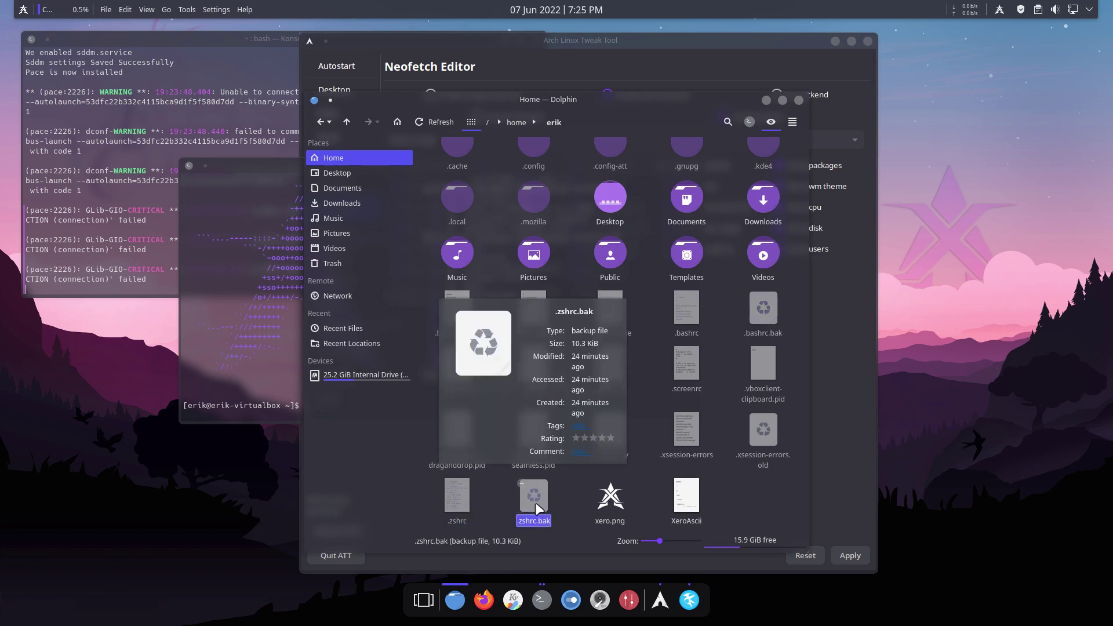
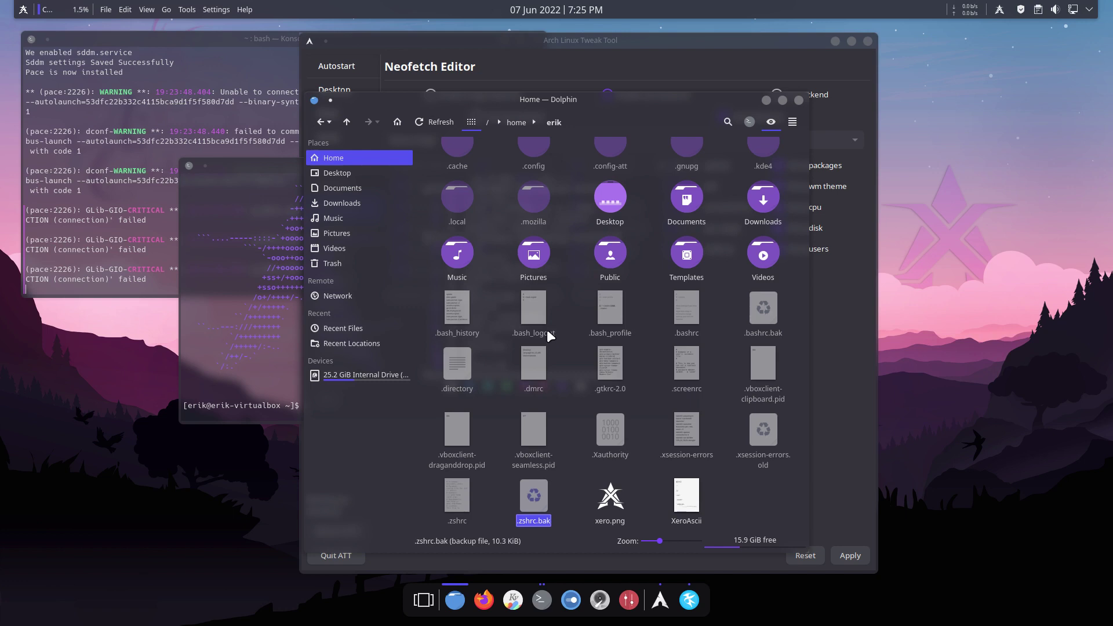
Open the home folder's .bashrc in Kate and scroll through its alias definitions.
double_click(689, 309)
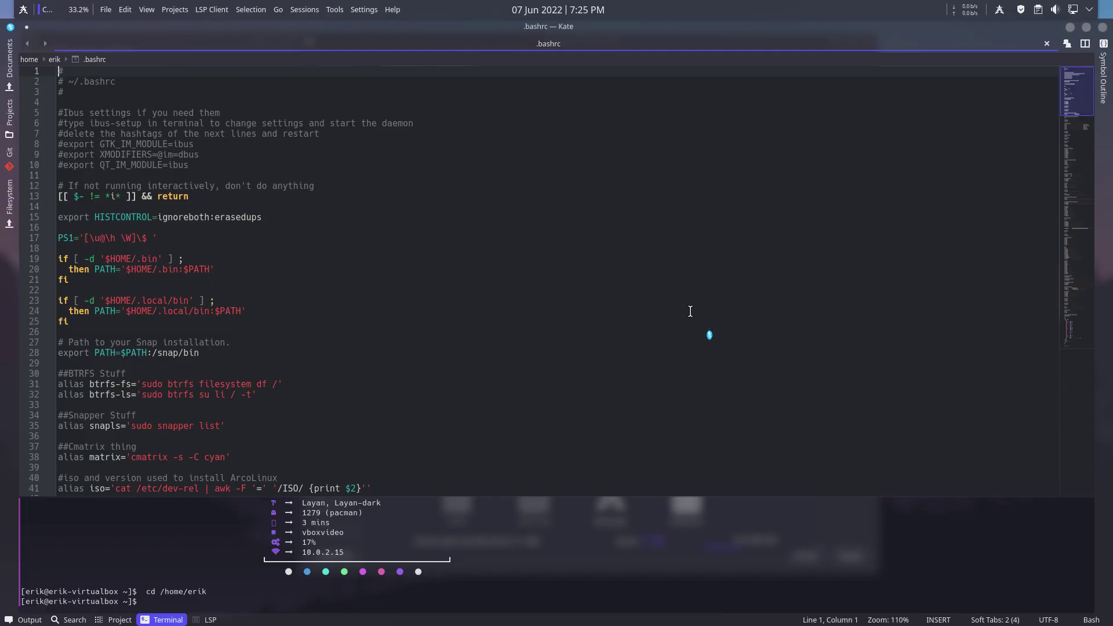
scroll(433, 320, down, 8)
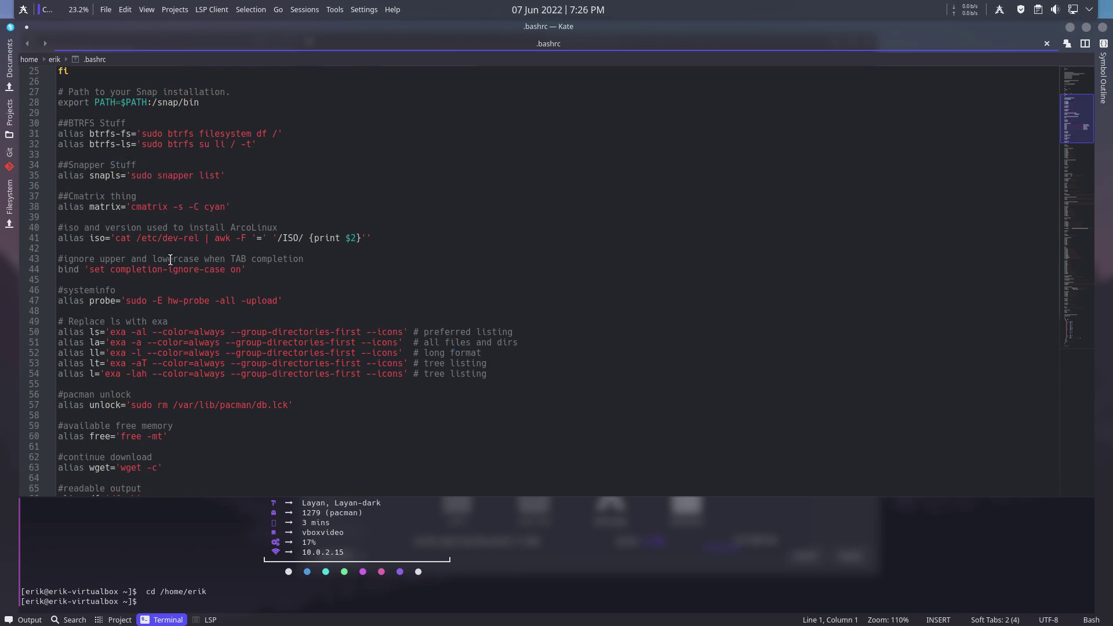
scroll(171, 259, down, 2)
scroll(171, 260, down, 2)
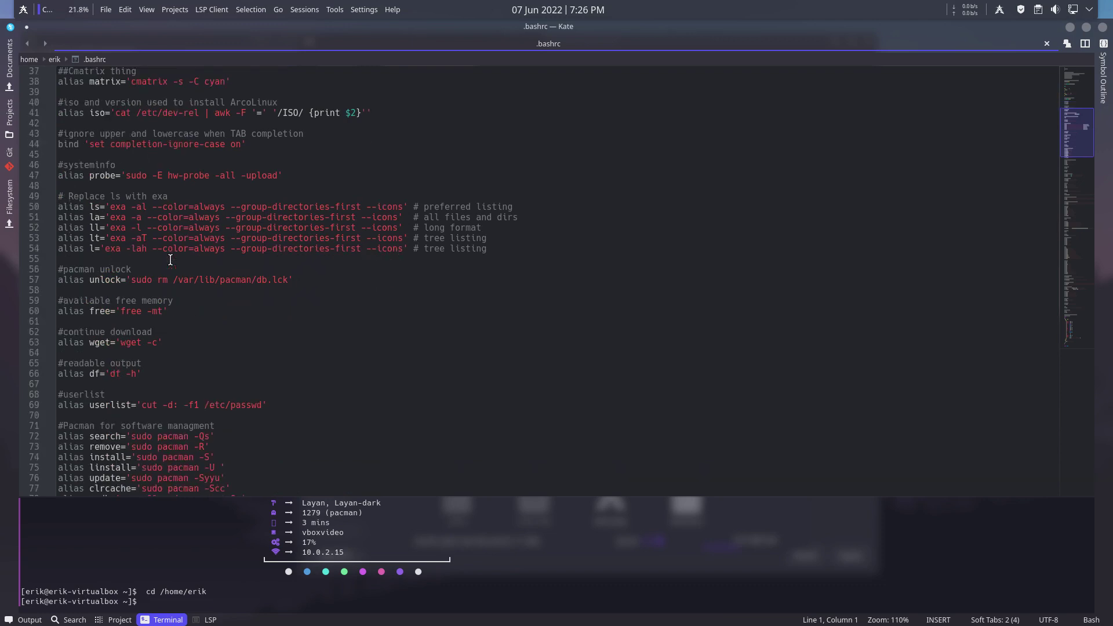
scroll(170, 259, down, 7)
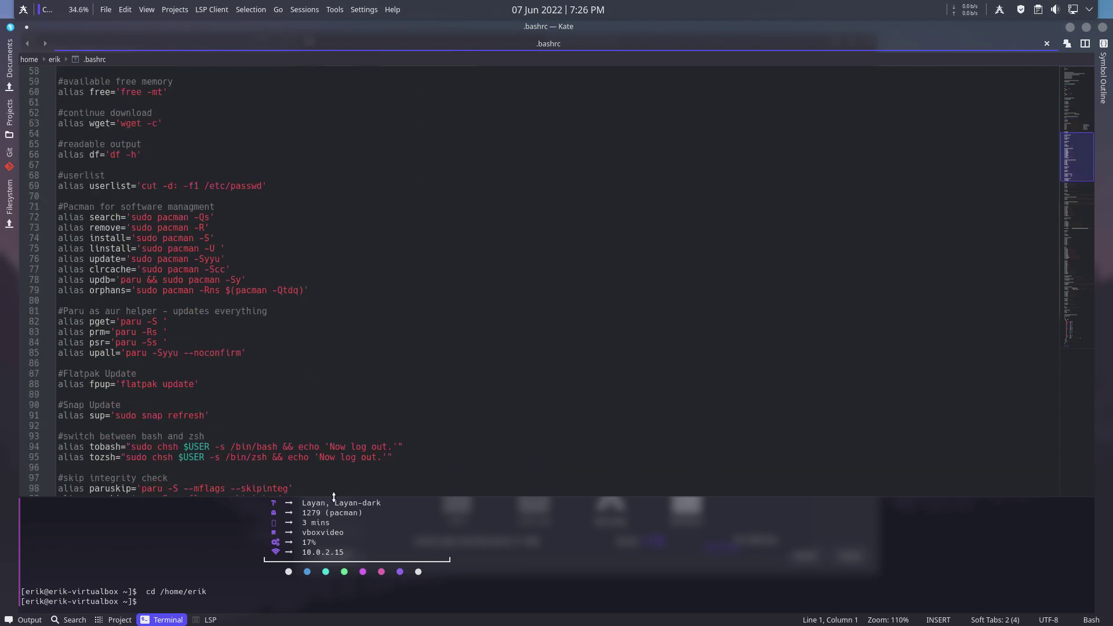
Check the embedded terminal's context menu, then keep scrolling down through the .bashrc aliases.
right_click(236, 523)
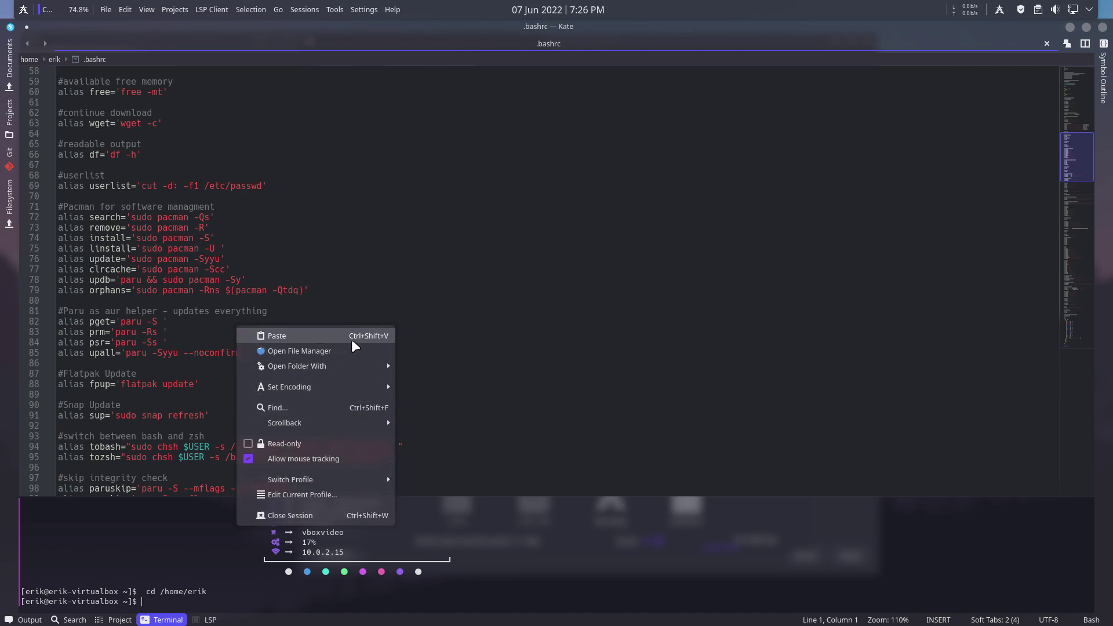
click(493, 435)
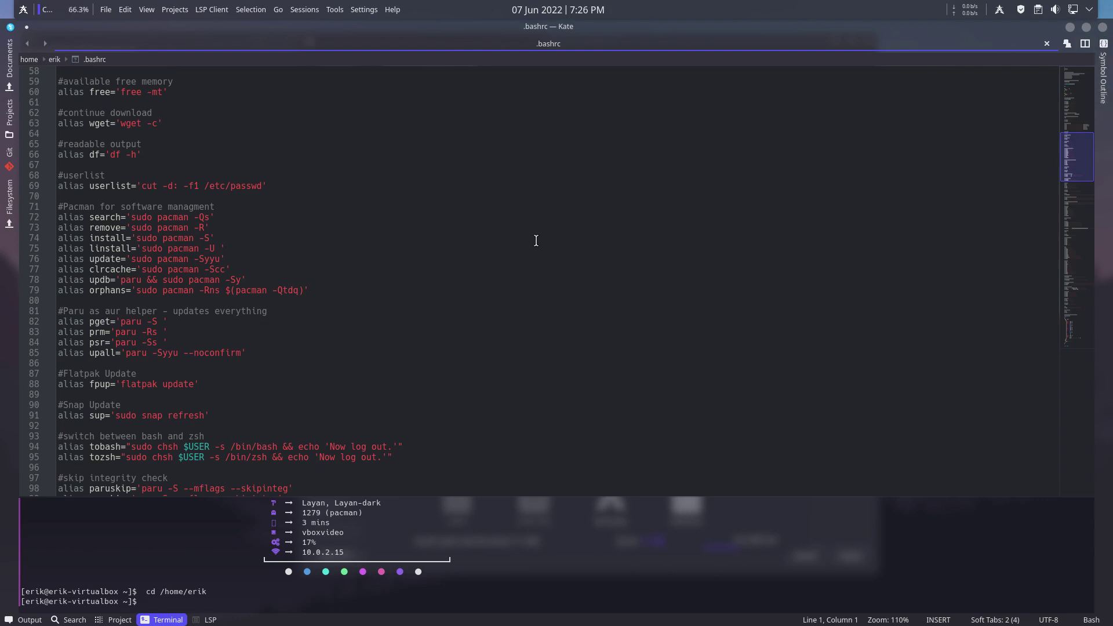
scroll(473, 331, down, 5)
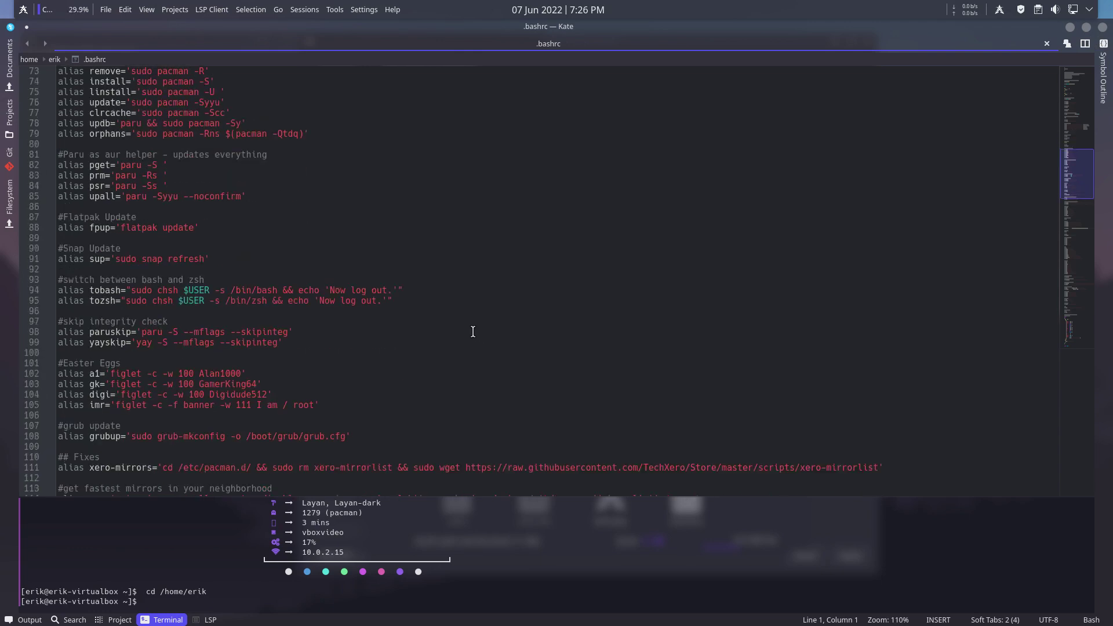
scroll(473, 332, down, 14)
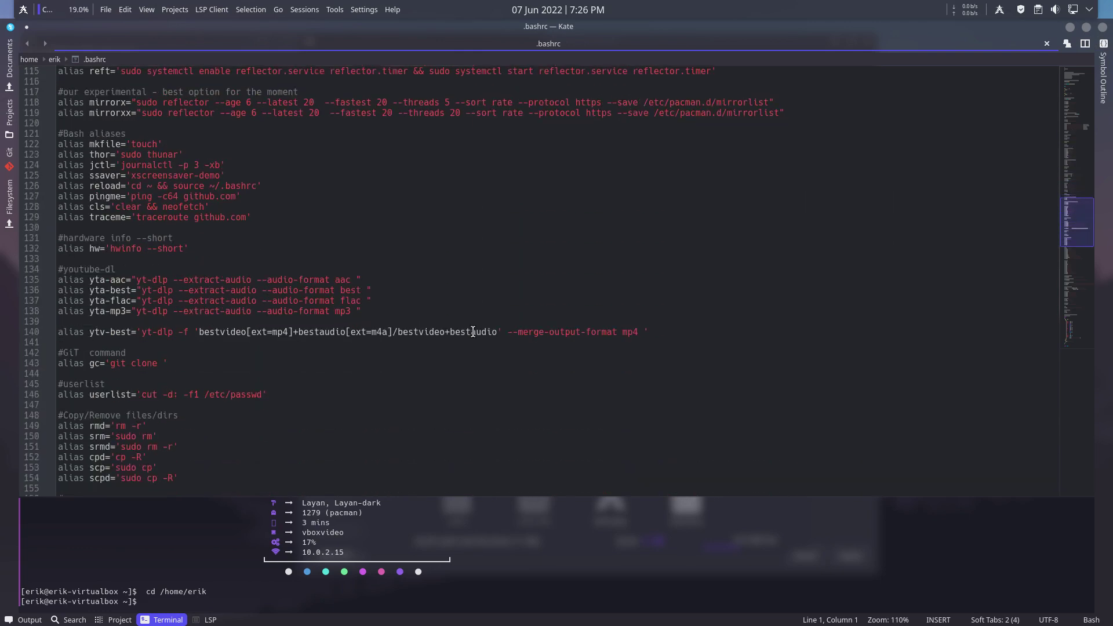
scroll(473, 331, down, 6)
scroll(473, 332, down, 6)
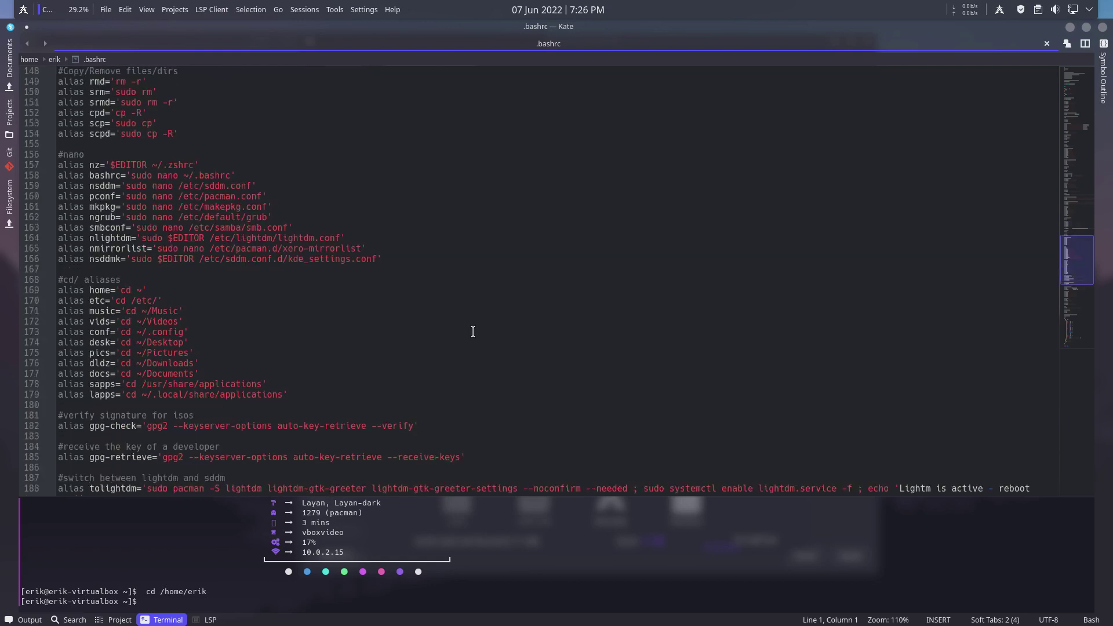
Close and reopen .bashrc in Kate, then minimize the editor to reveal Dolphin.
click(1102, 28)
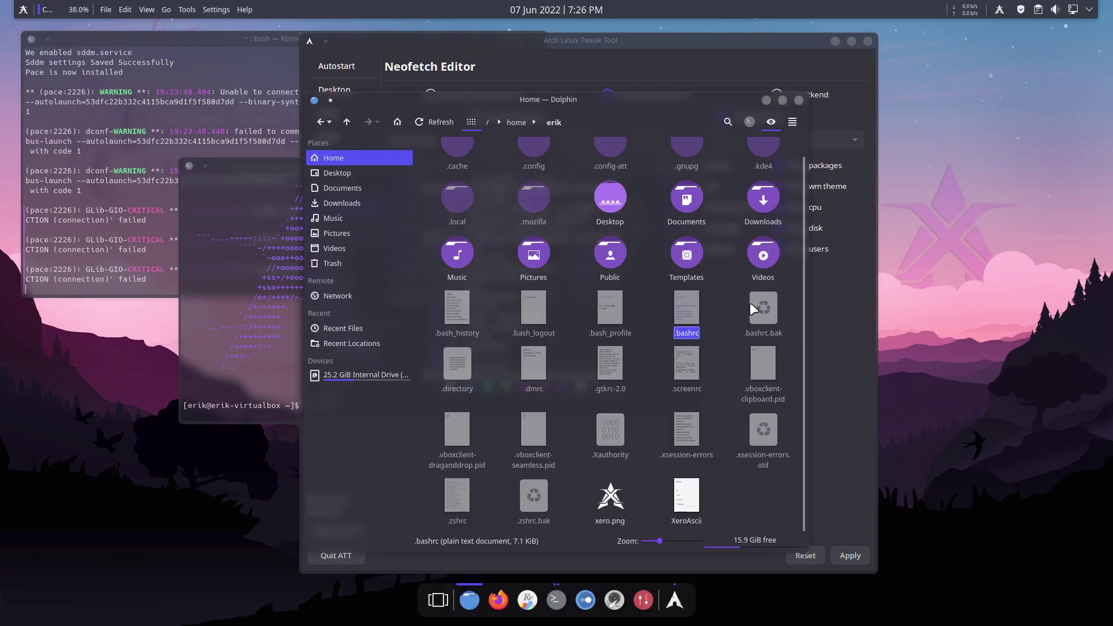
mouse_move(689, 310)
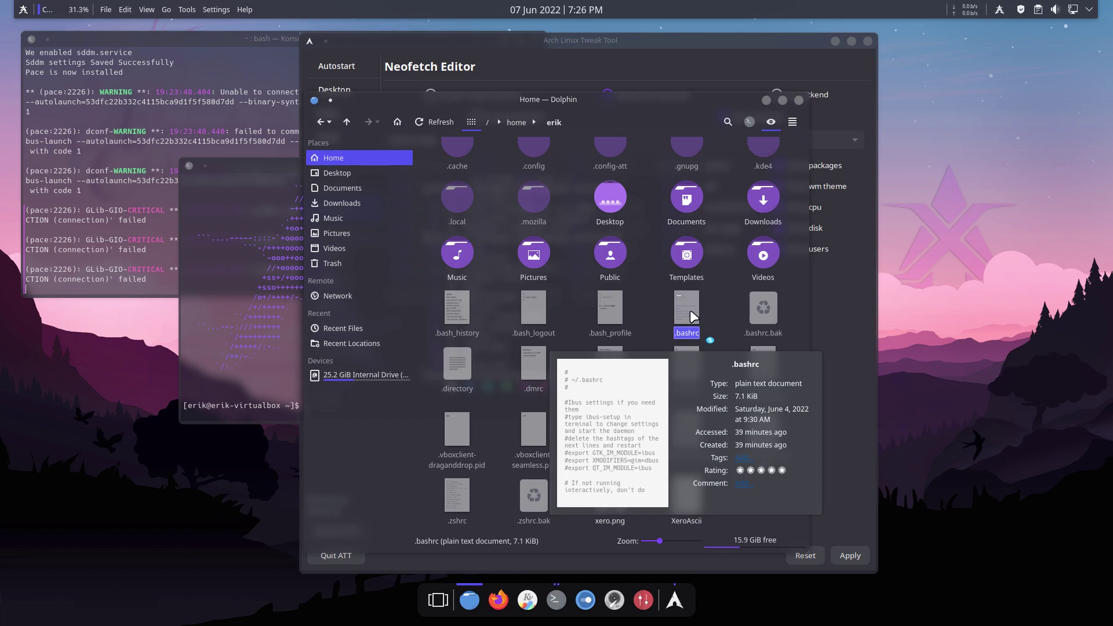
double_click(690, 309)
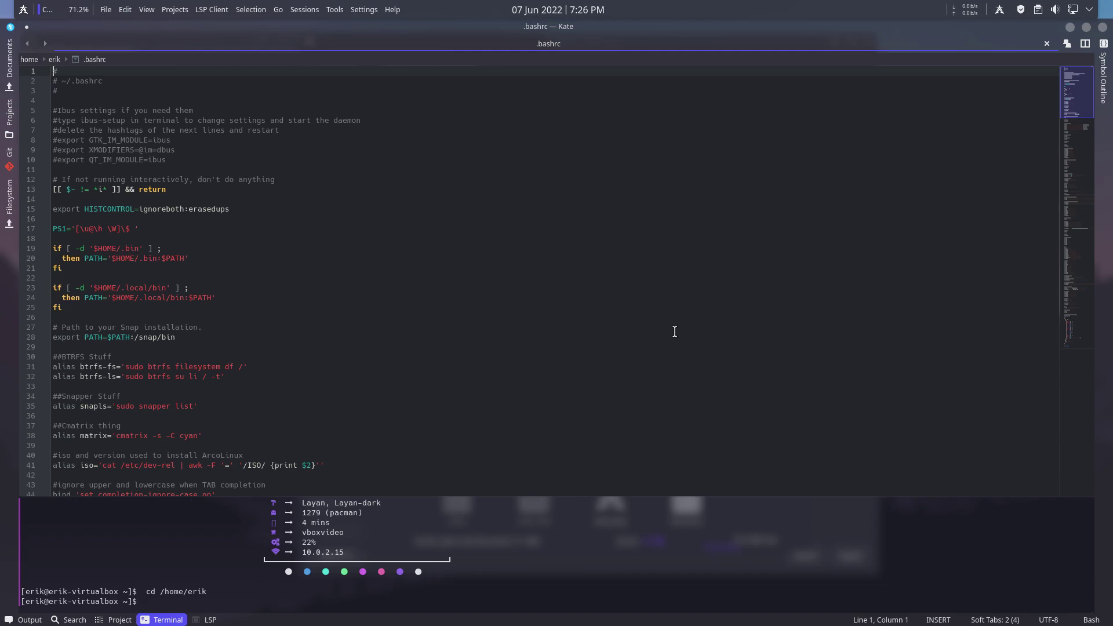
click(1070, 28)
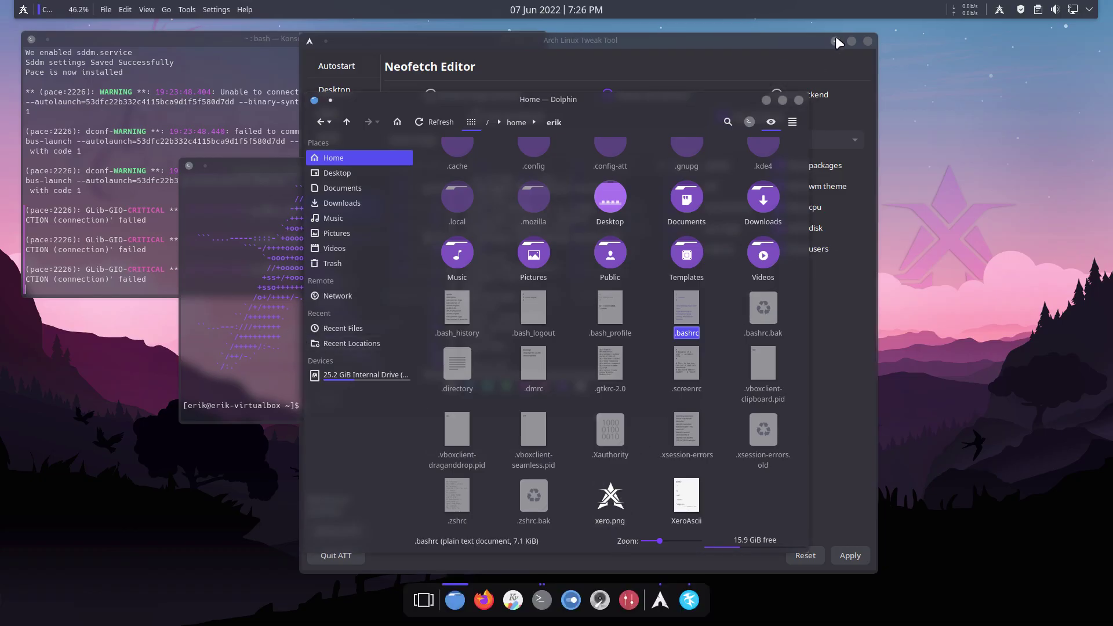
On the Tweak Tool's Shells page, replace ~/.bashrc with the ATT bashrc configuration.
click(767, 65)
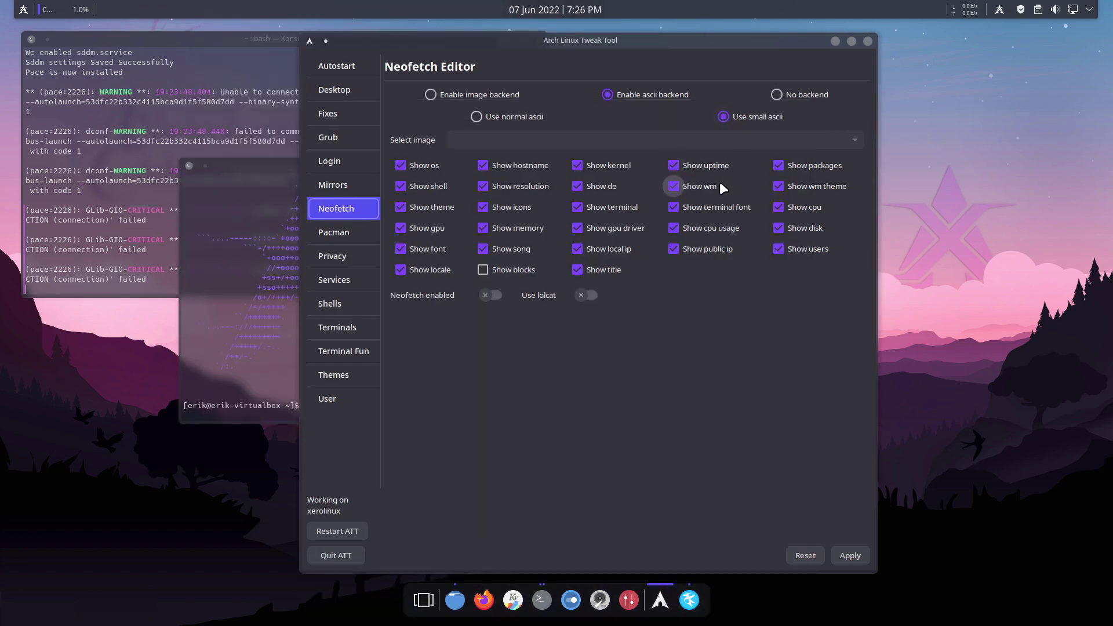
click(340, 305)
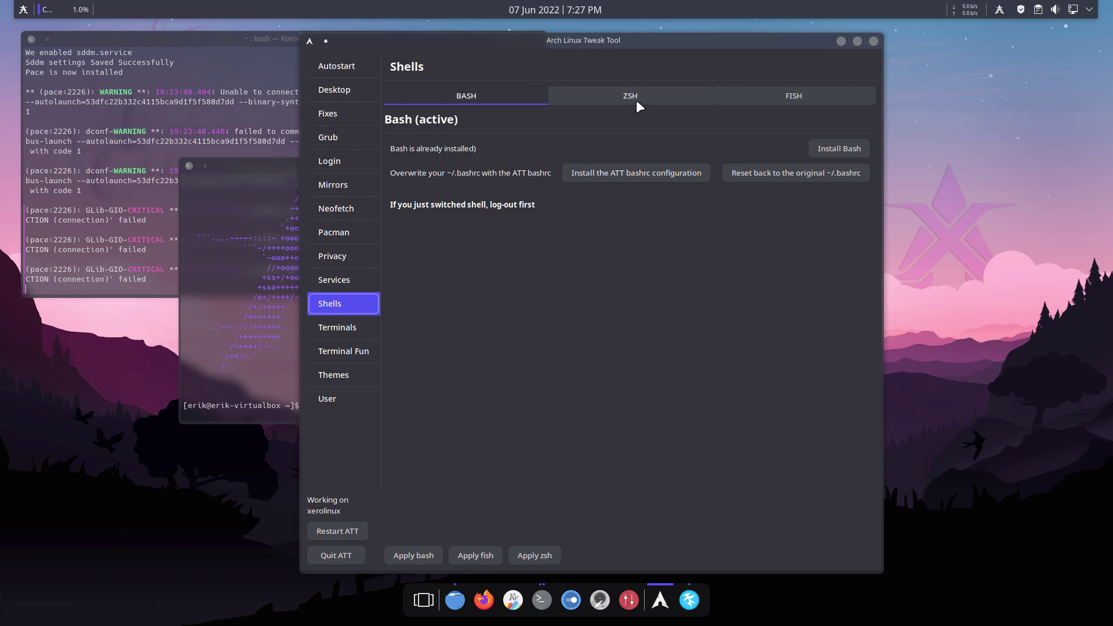
click(642, 173)
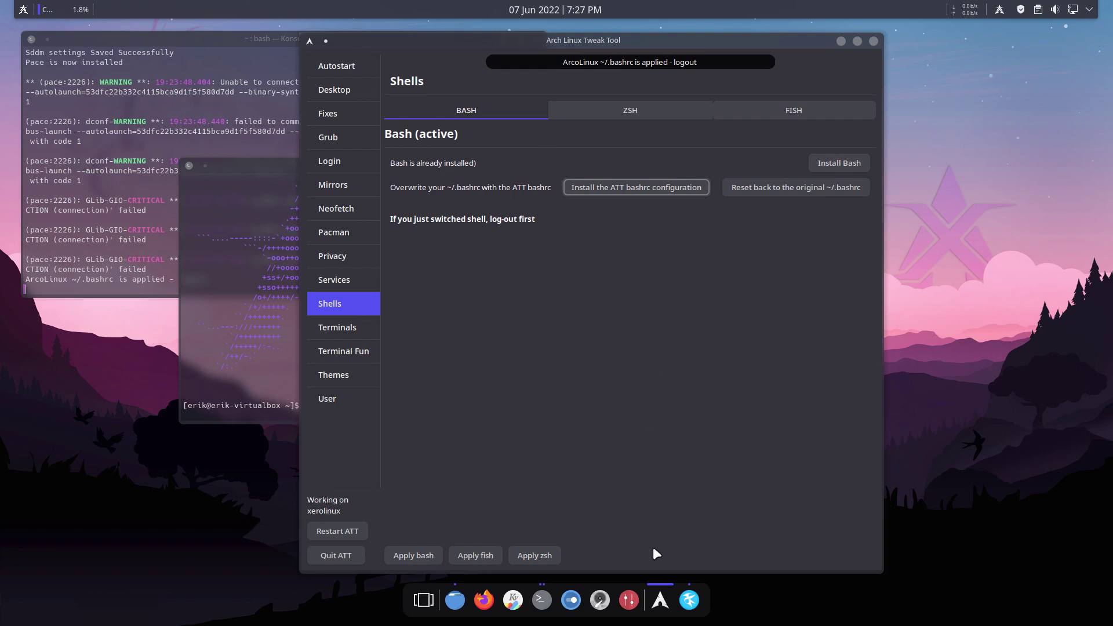
Turn on auto reload in Kate and review the new .bashrc's maintenance aliases, ex function and btrfs/snapper aliases.
click(688, 595)
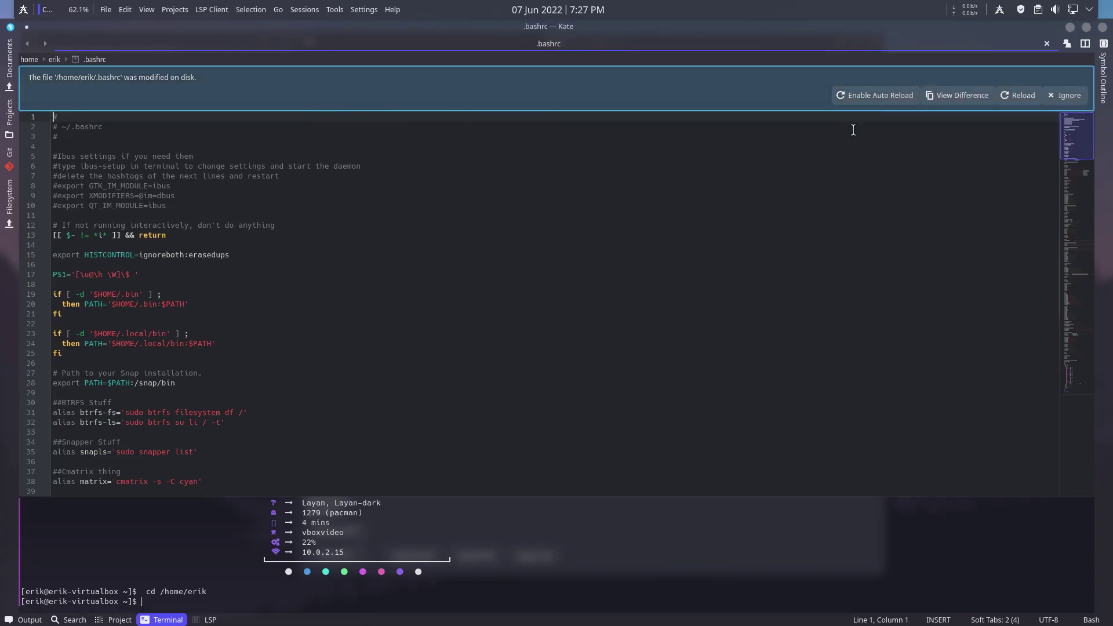
click(892, 93)
scroll(284, 267, down, 20)
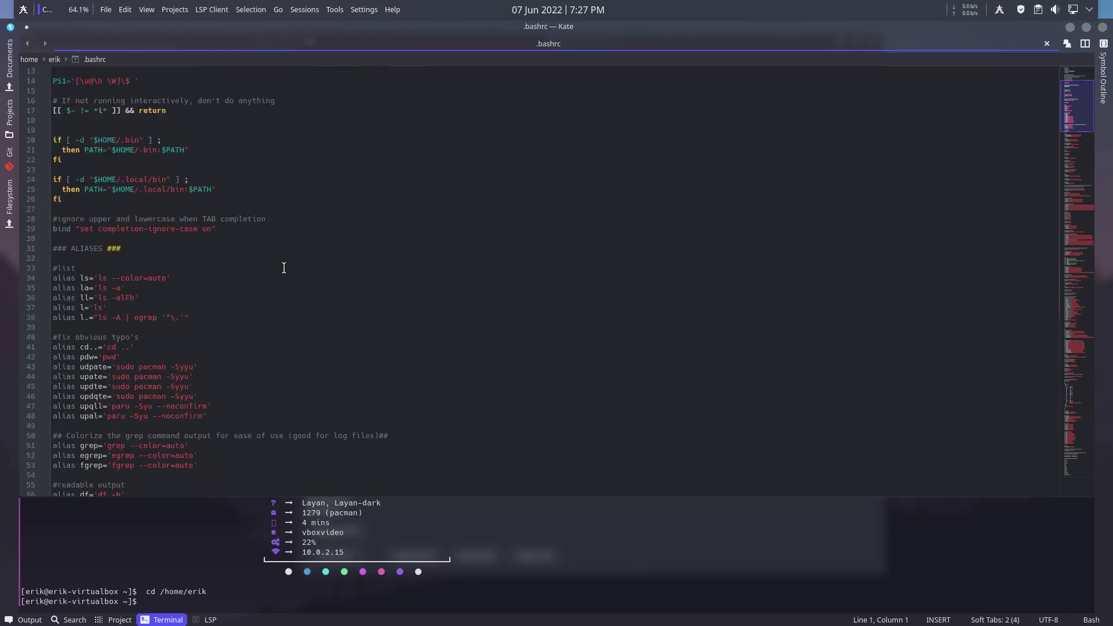
scroll(284, 267, down, 20)
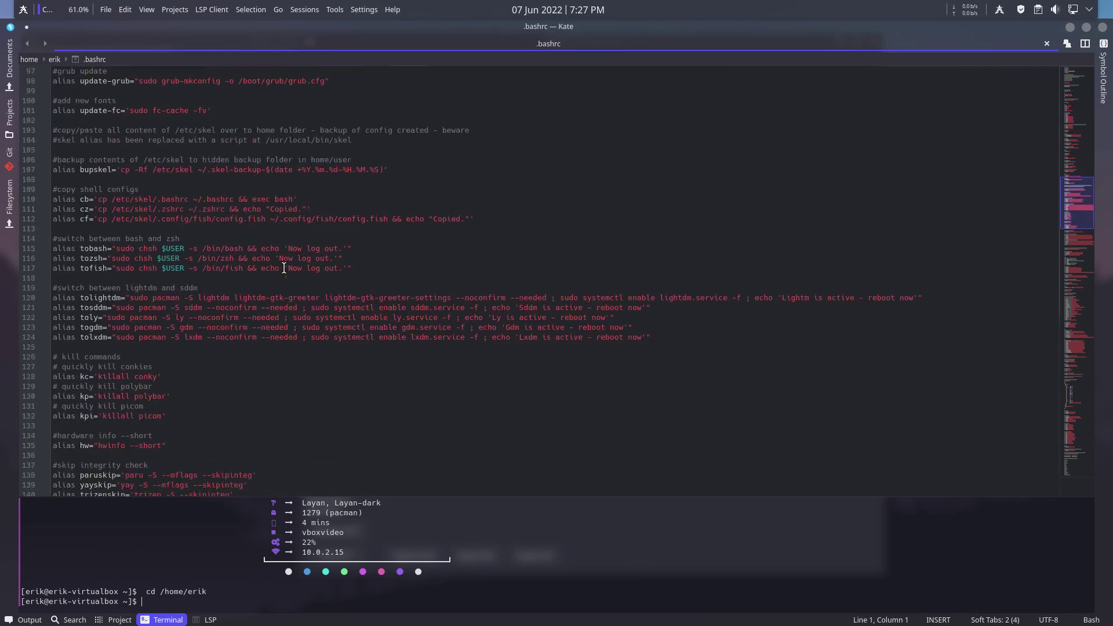
scroll(284, 267, down, 18)
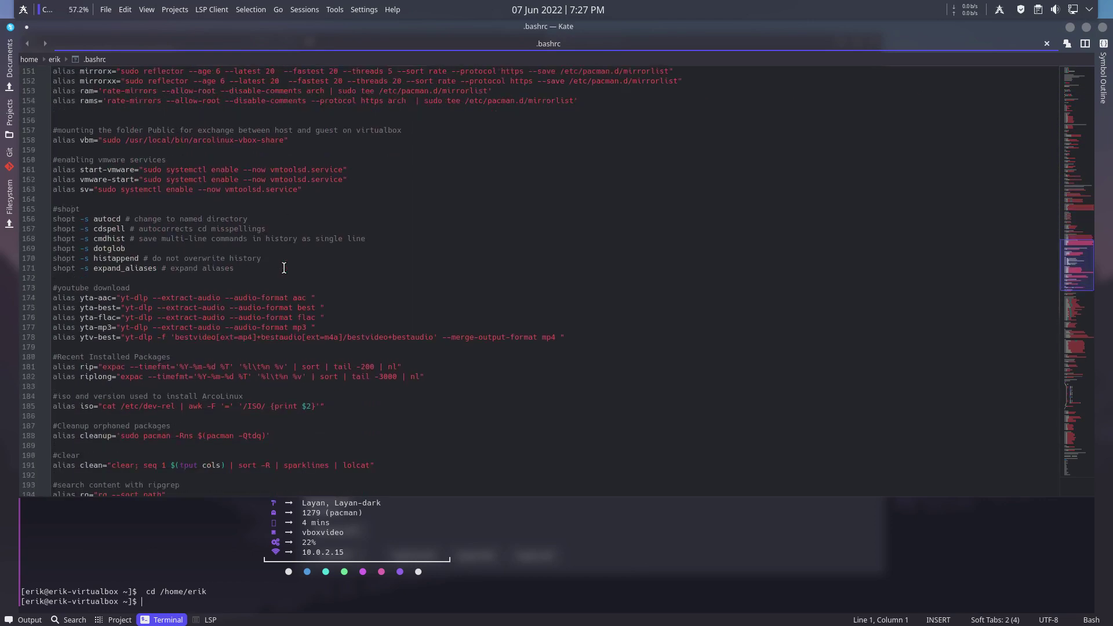
scroll(284, 268, down, 9)
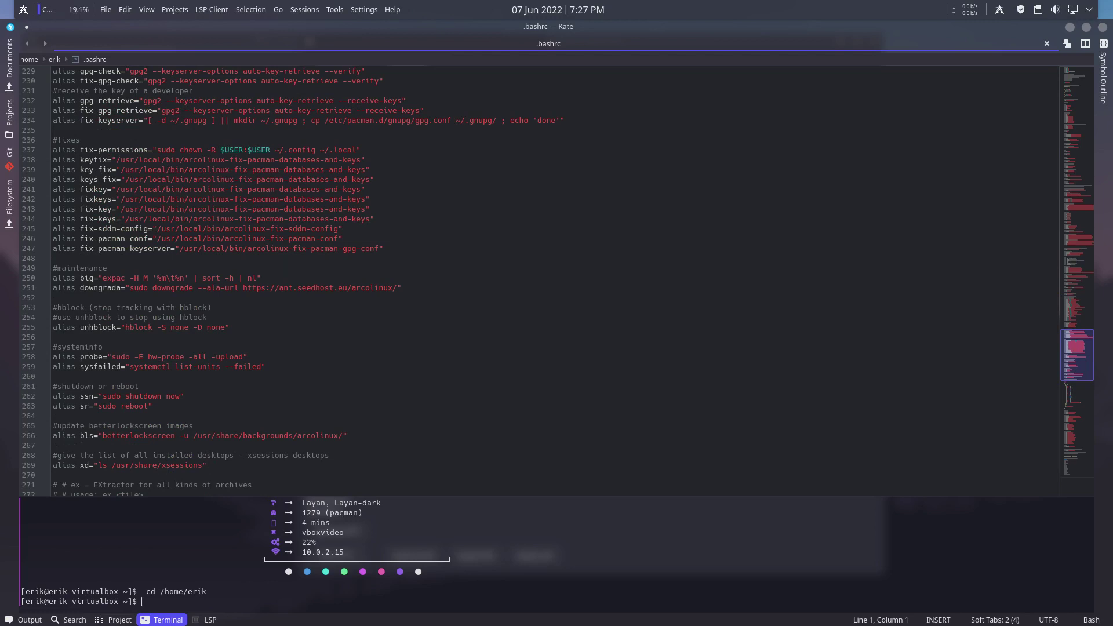
scroll(284, 268, down, 10)
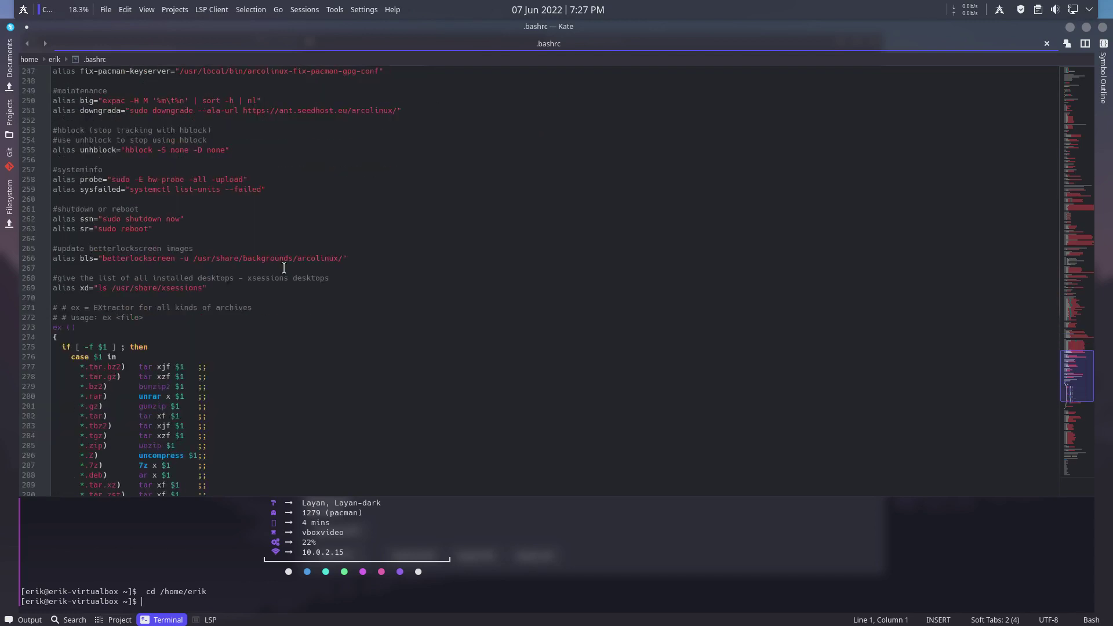
scroll(284, 268, down, 3)
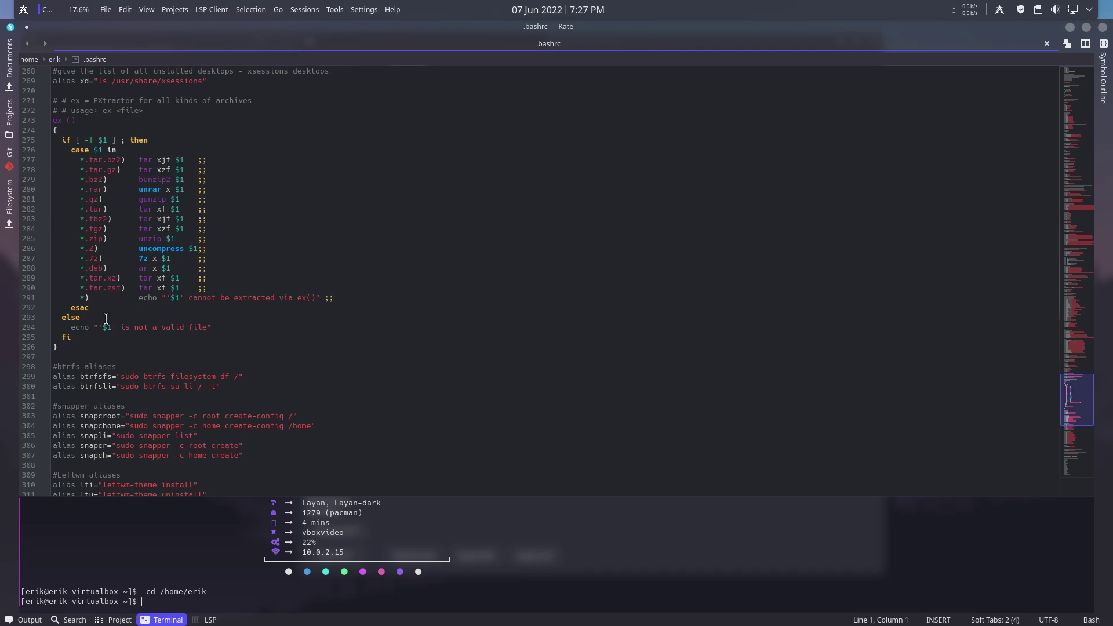
scroll(106, 318, down, 3)
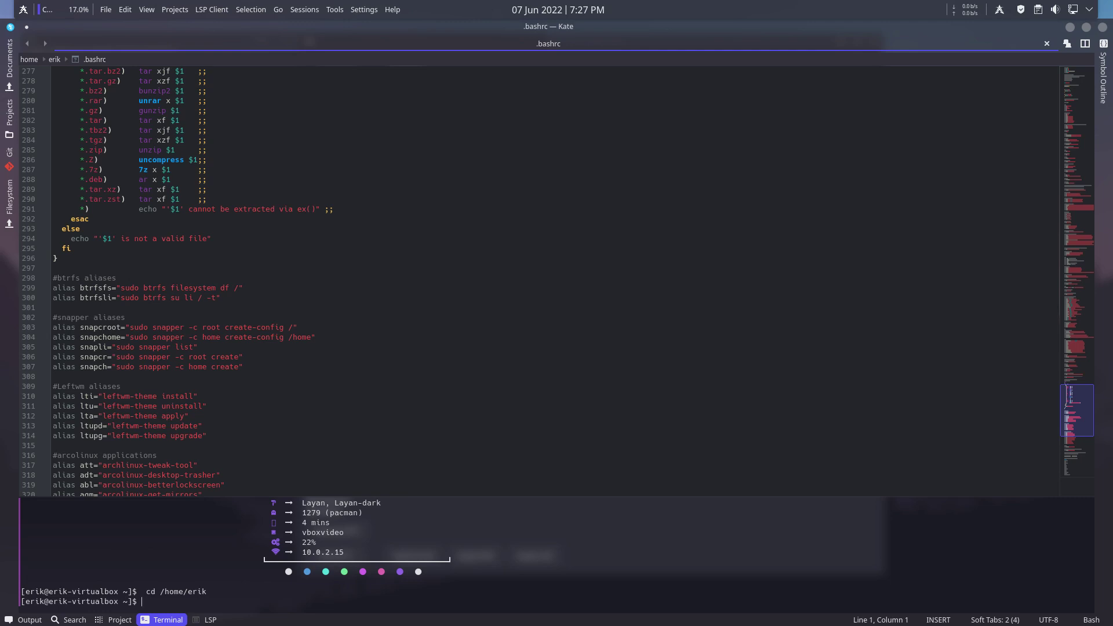
Restore the original personal ~/.bashrc from the Shells page, review it in Kate, then return to the Tweak Tool.
click(1069, 28)
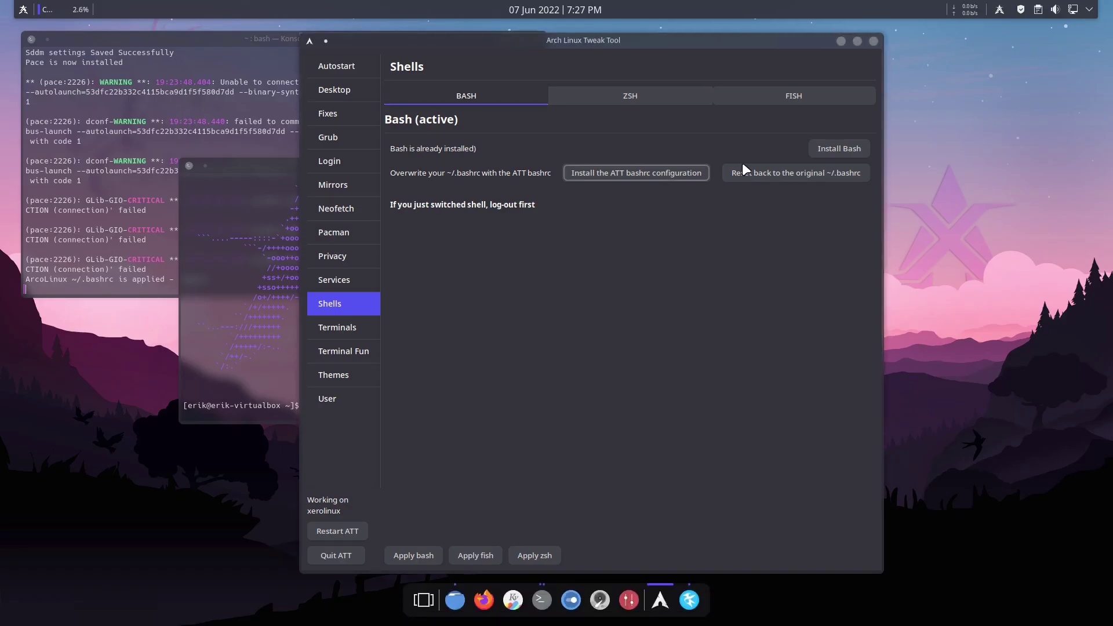
click(780, 173)
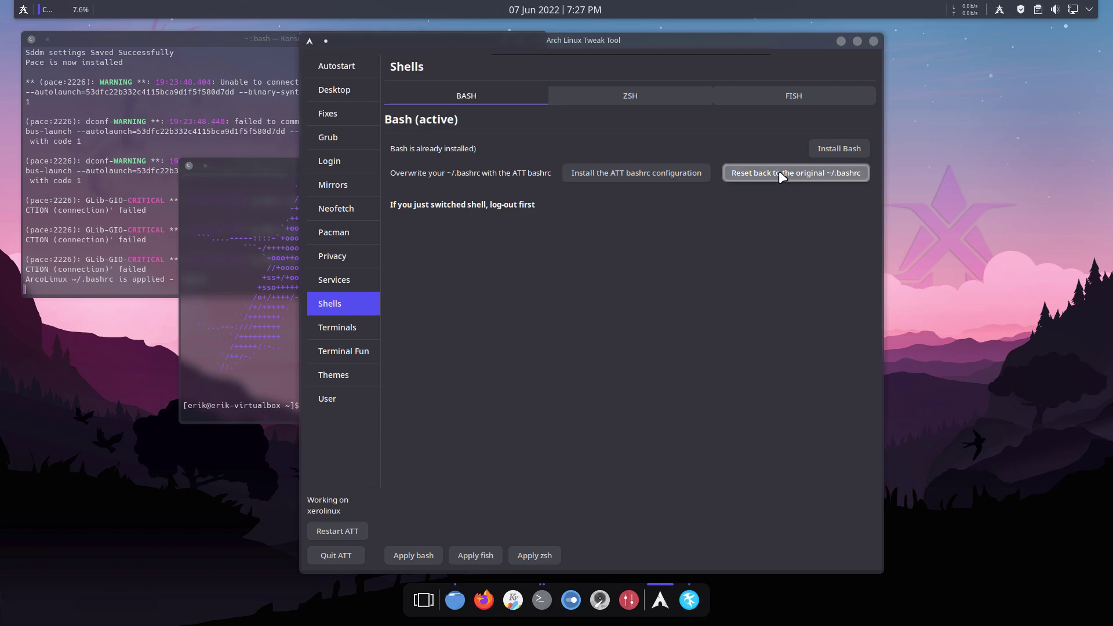
click(695, 597)
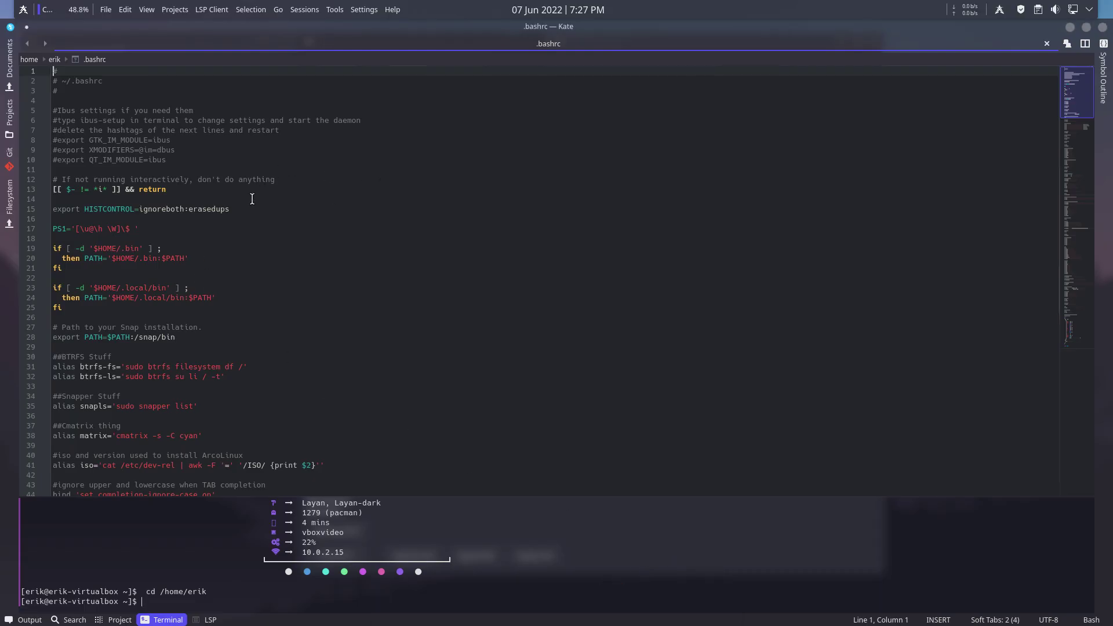
scroll(252, 199, down, 20)
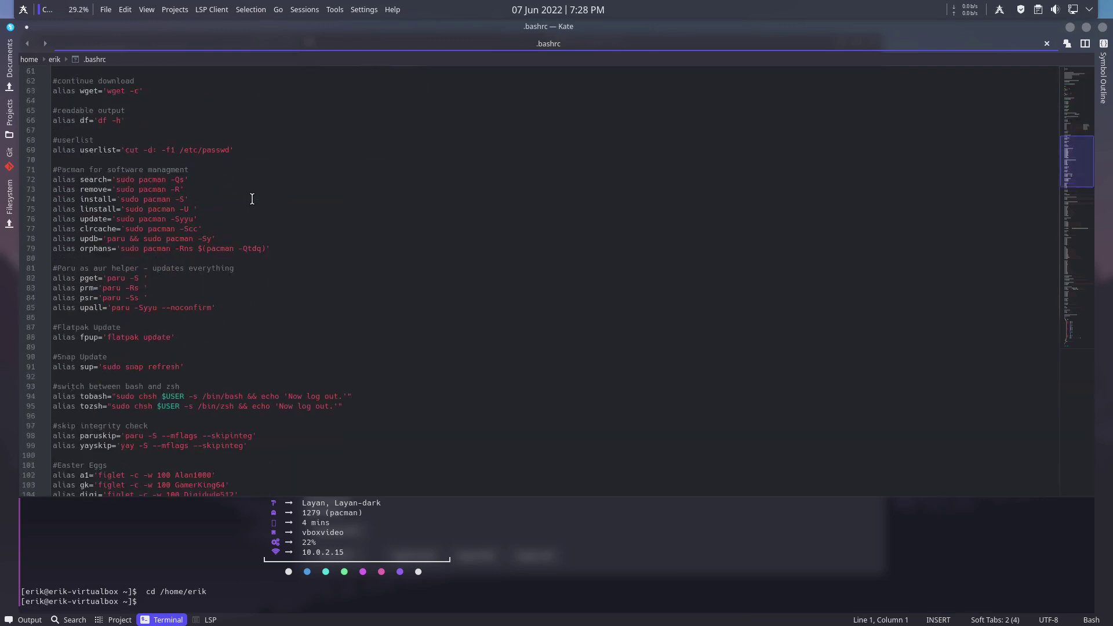
scroll(252, 199, down, 11)
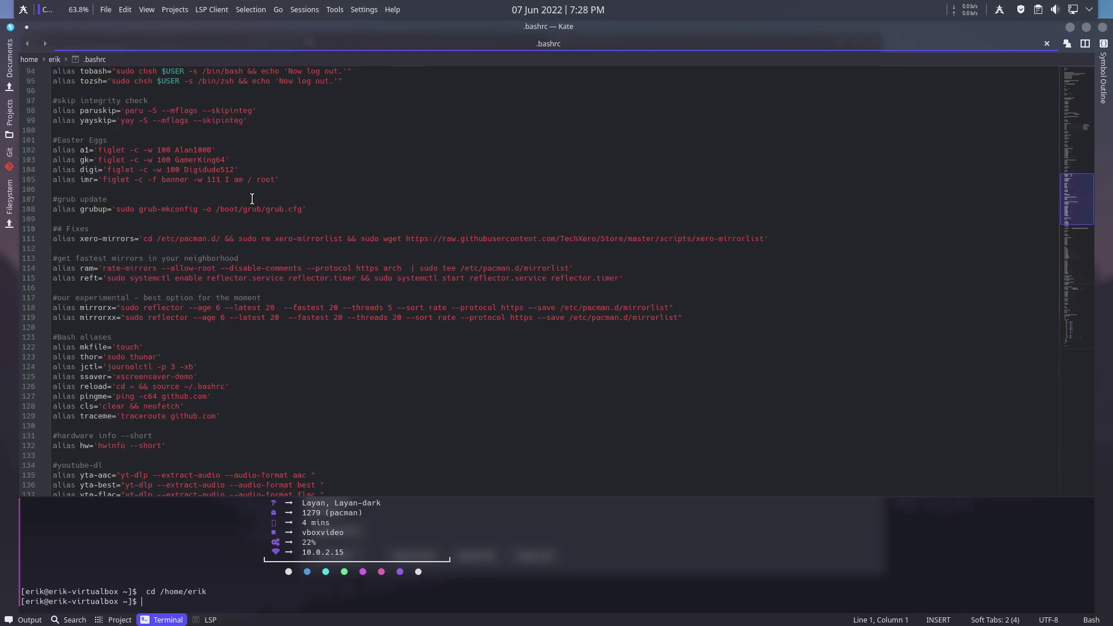
click(1069, 27)
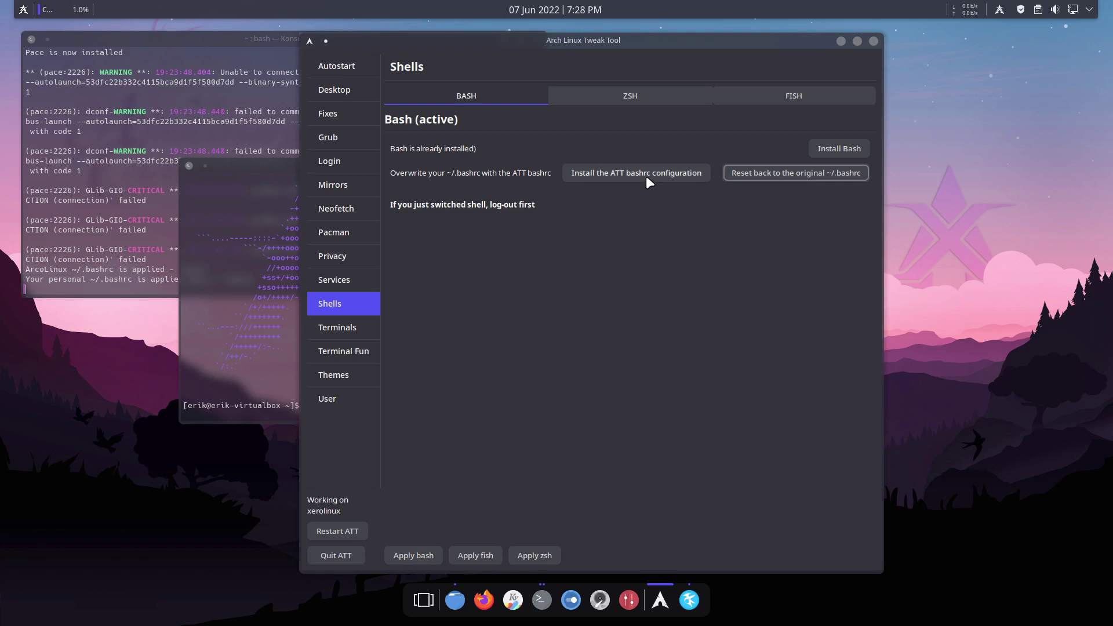
Install oh-my-zsh from the ZSH tab and restart the Tweak Tool.
click(639, 93)
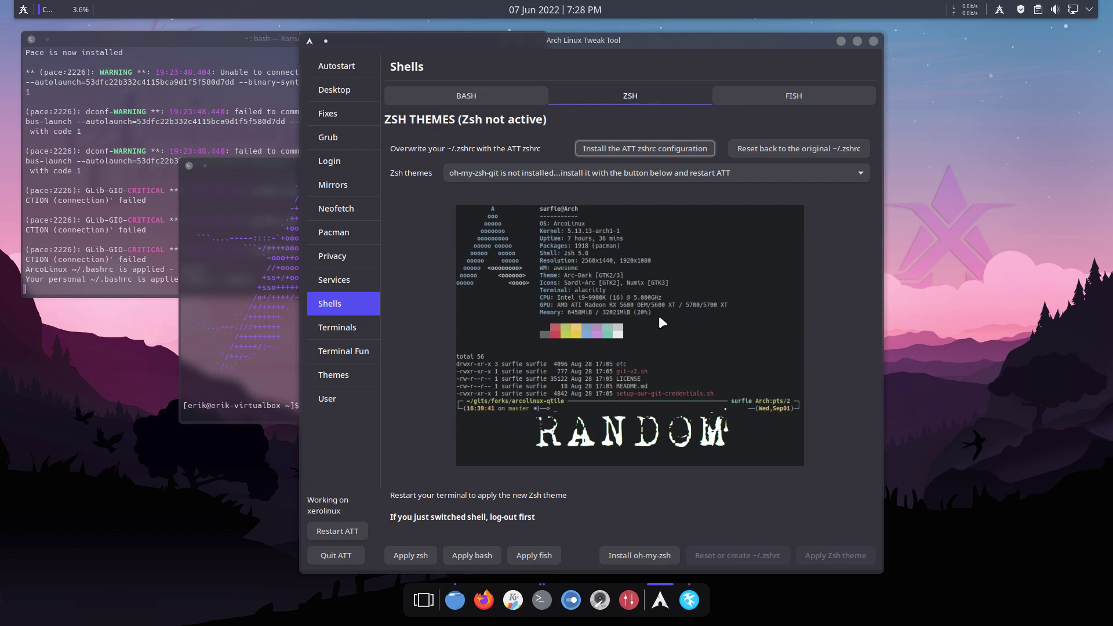
click(639, 555)
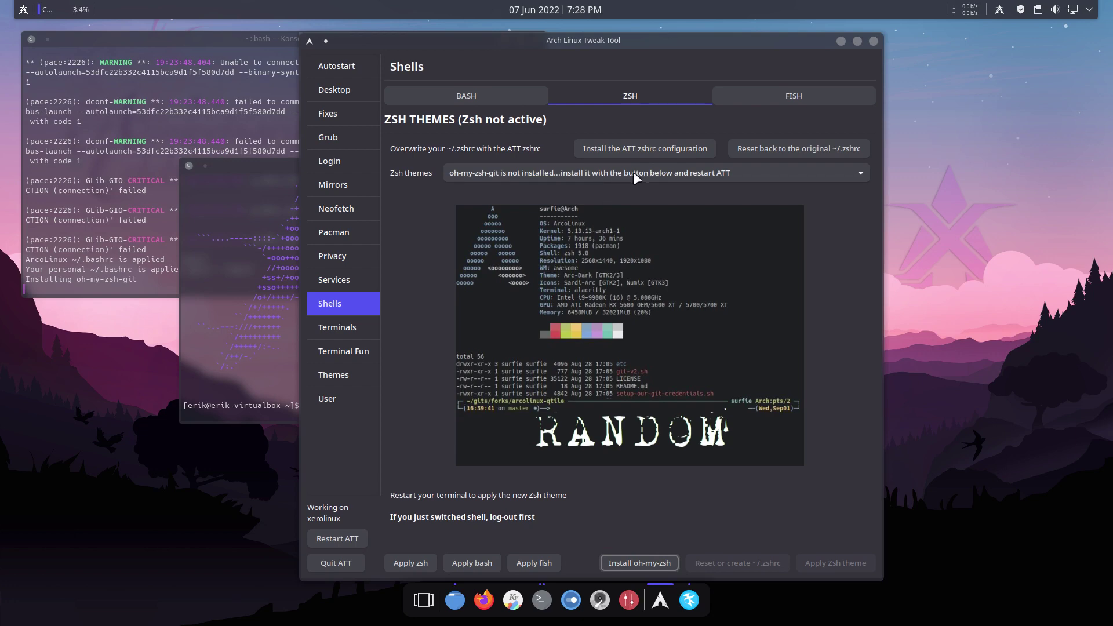
click(342, 538)
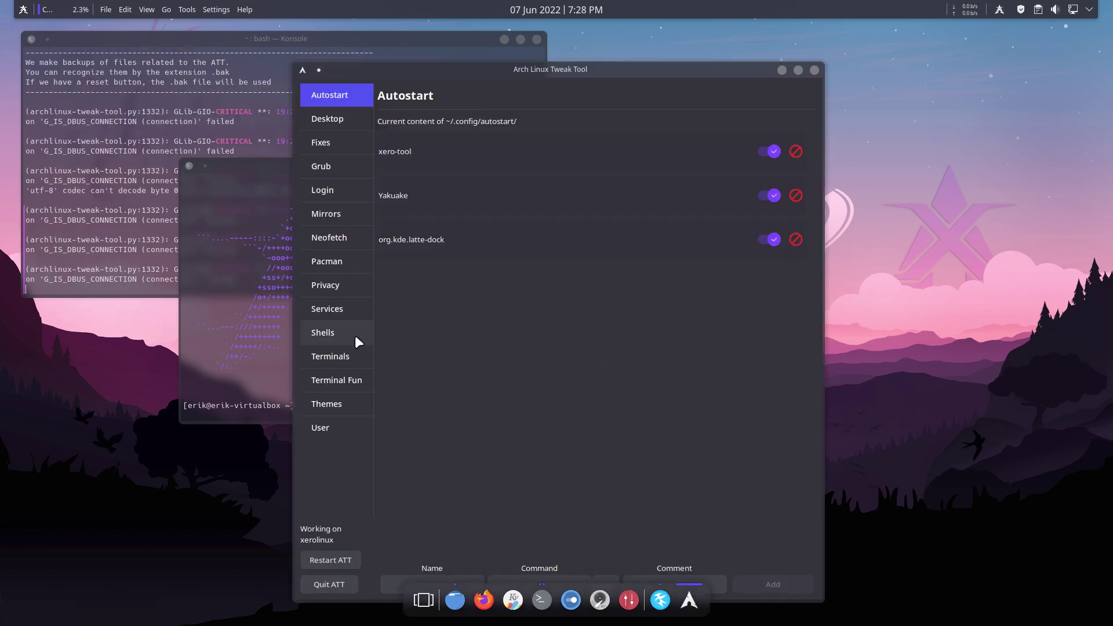
Open Shells > ZSH and find the 'Installing oh-my-zsh-git' line in the terminal output.
click(355, 335)
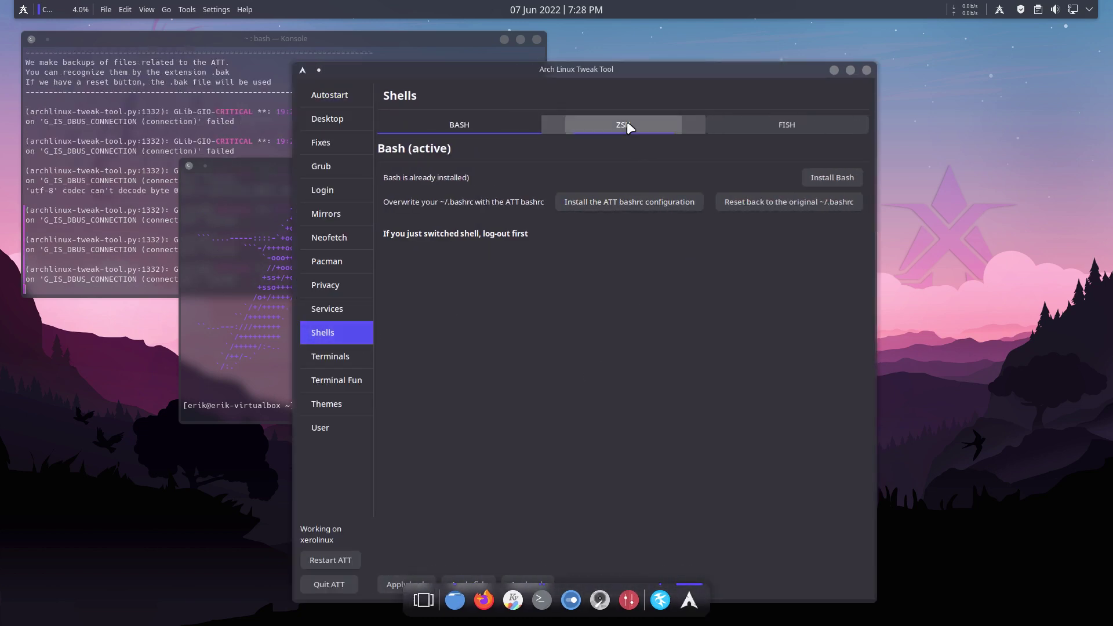
click(628, 121)
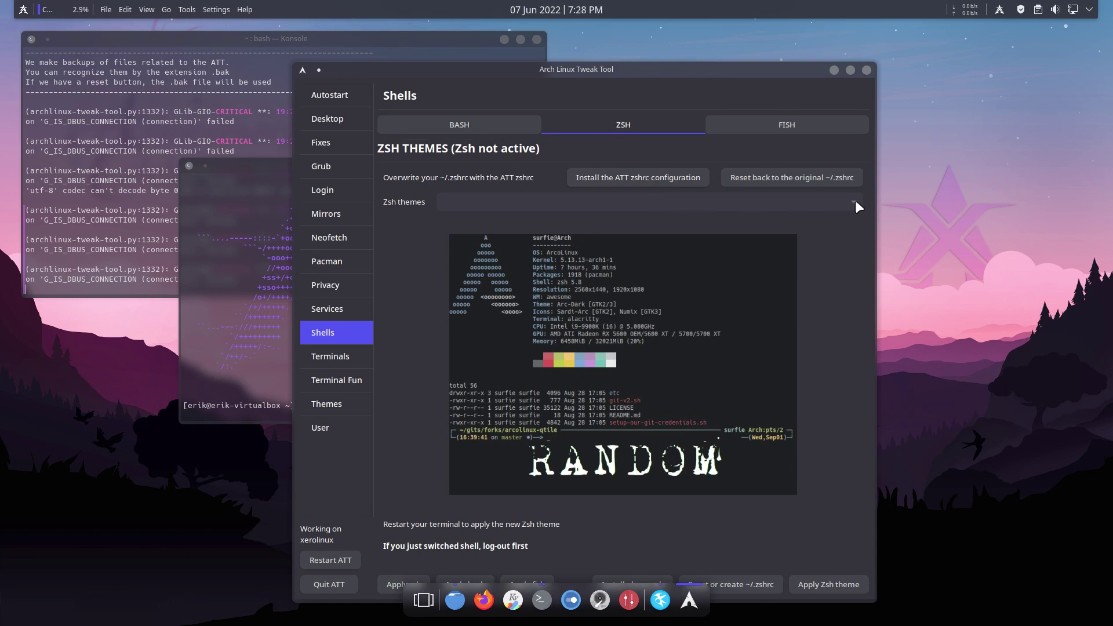
drag(603, 67, 824, 57)
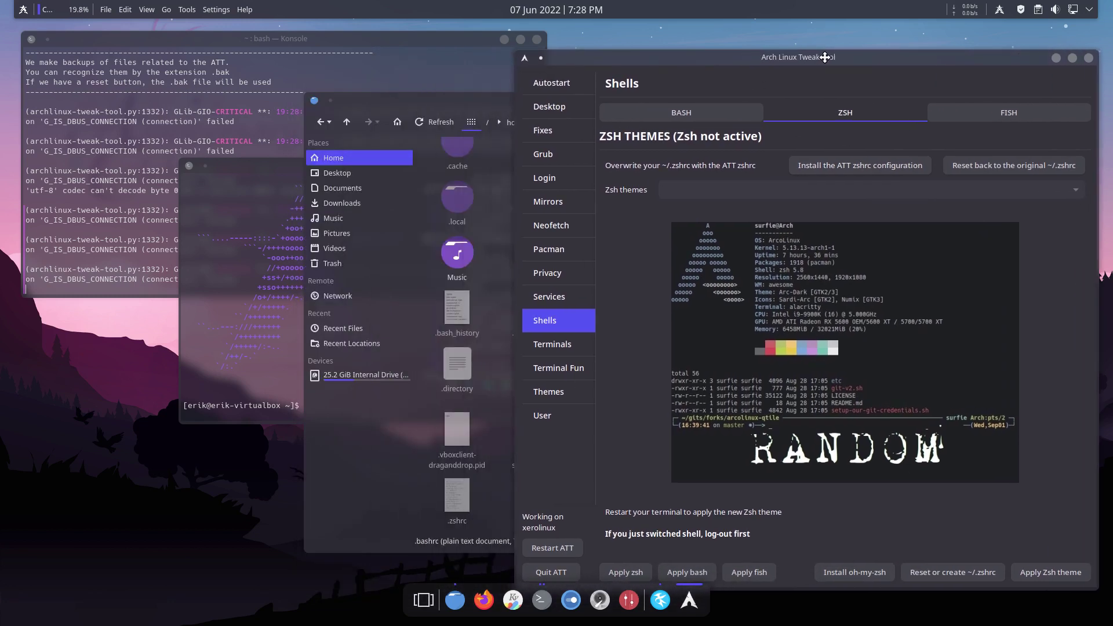
click(128, 211)
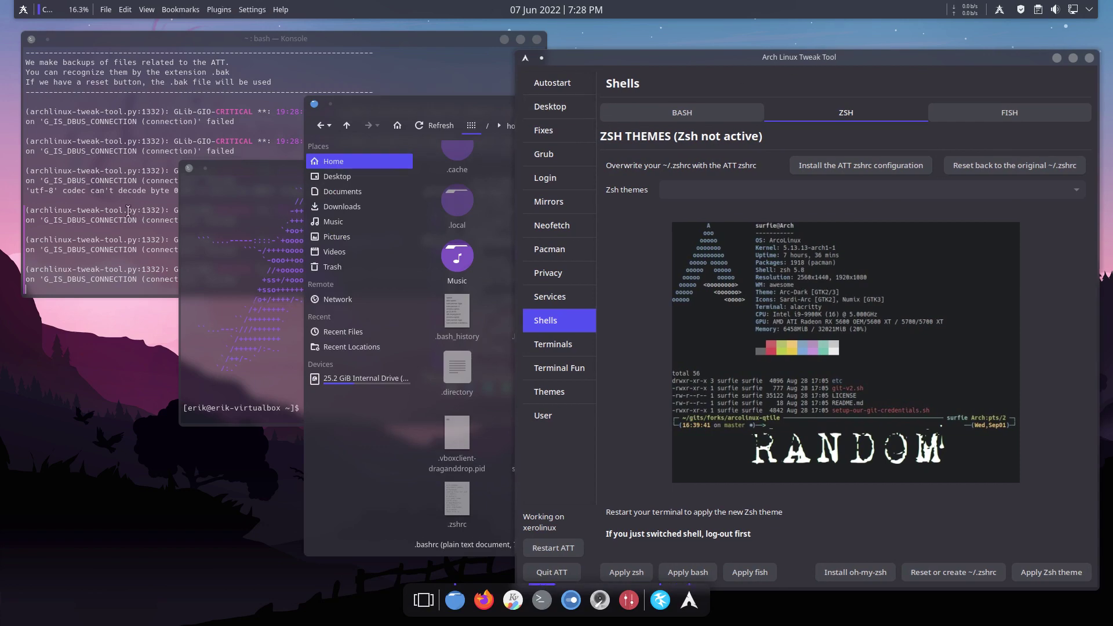
scroll(128, 210, up, 4)
scroll(128, 210, up, 6)
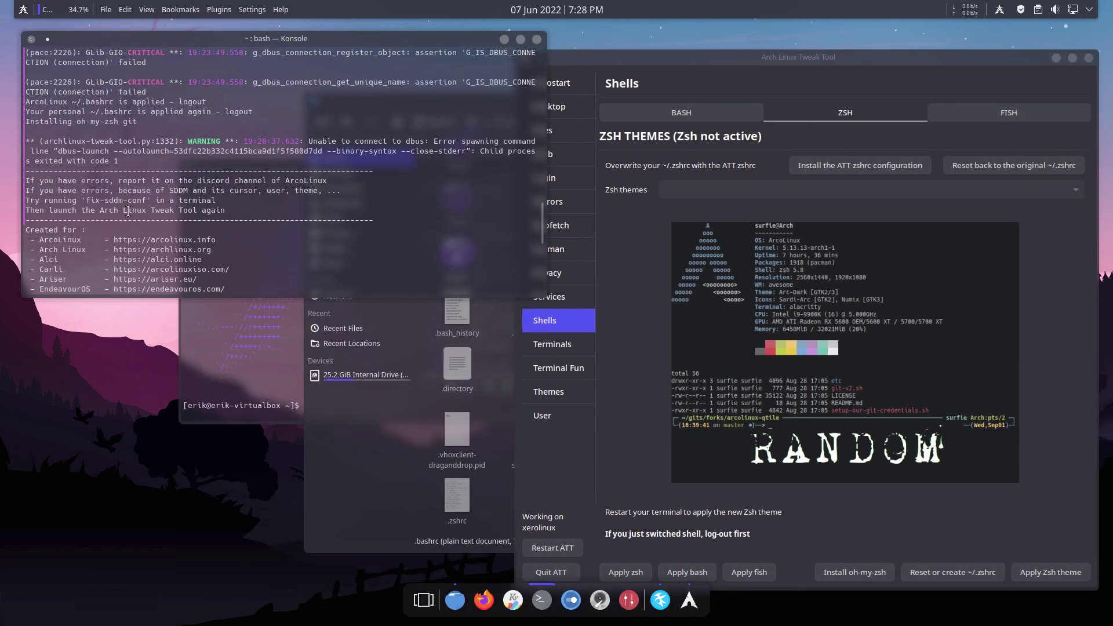
scroll(111, 194, up, 2)
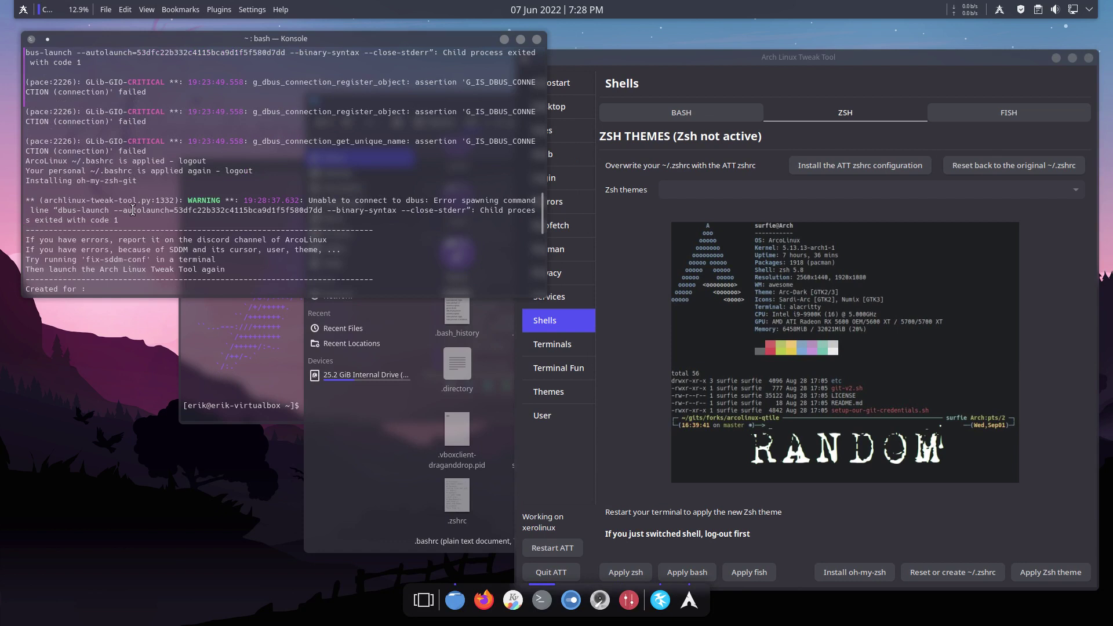
drag(142, 181, 24, 177)
scroll(341, 182, down, 2)
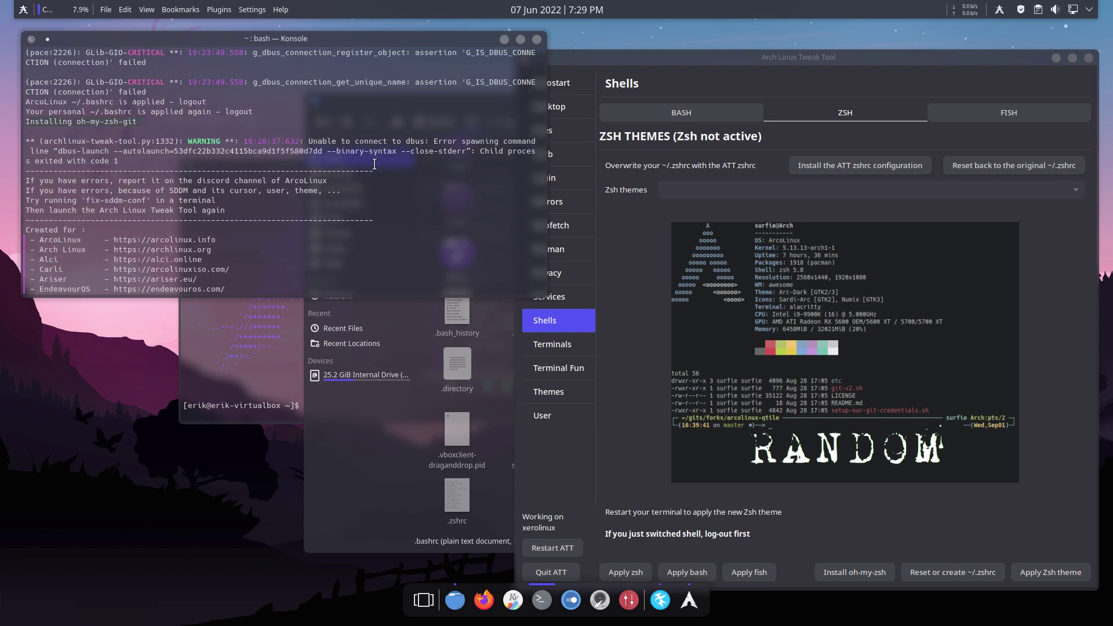
Install oh-my-zsh again, restart the Tweak Tool, and reopen Shells > ZSH with the window moved aside.
click(861, 112)
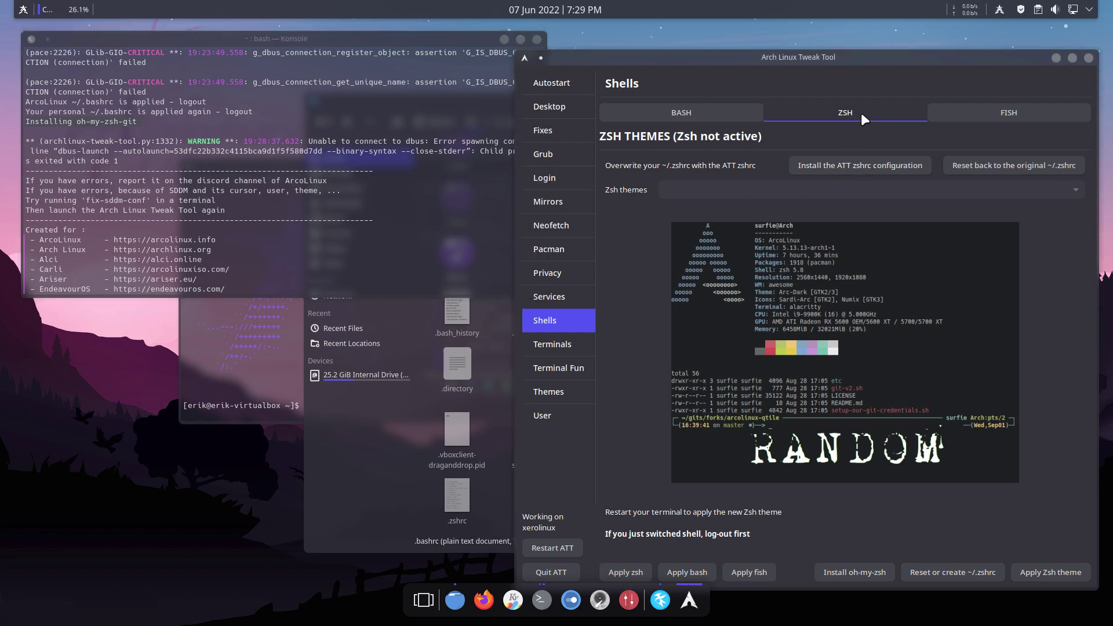
click(864, 567)
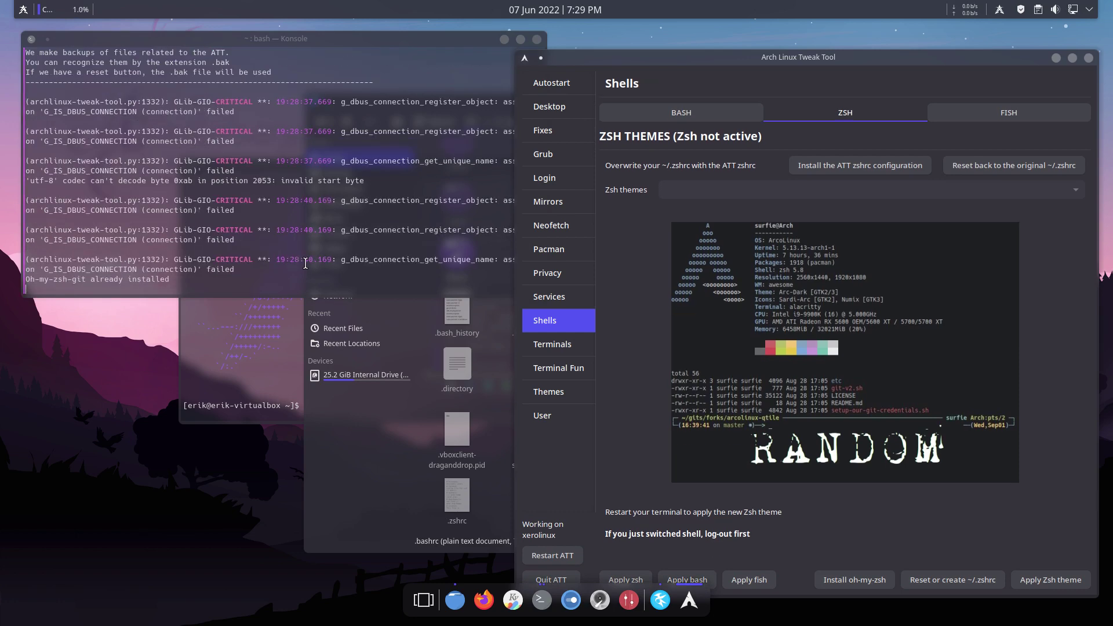
click(540, 554)
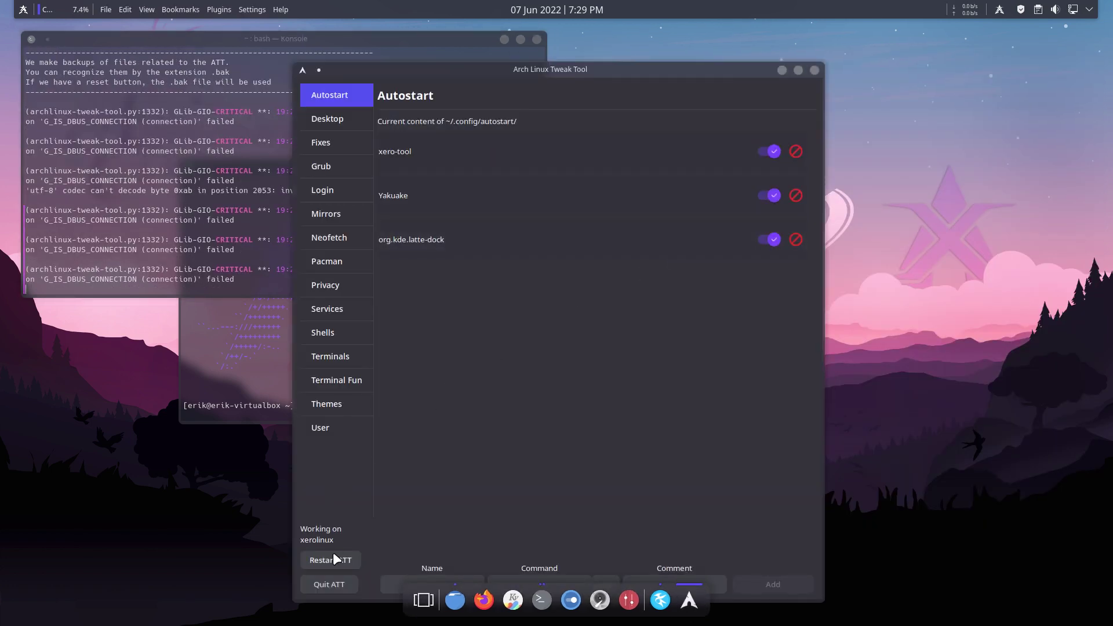
click(319, 332)
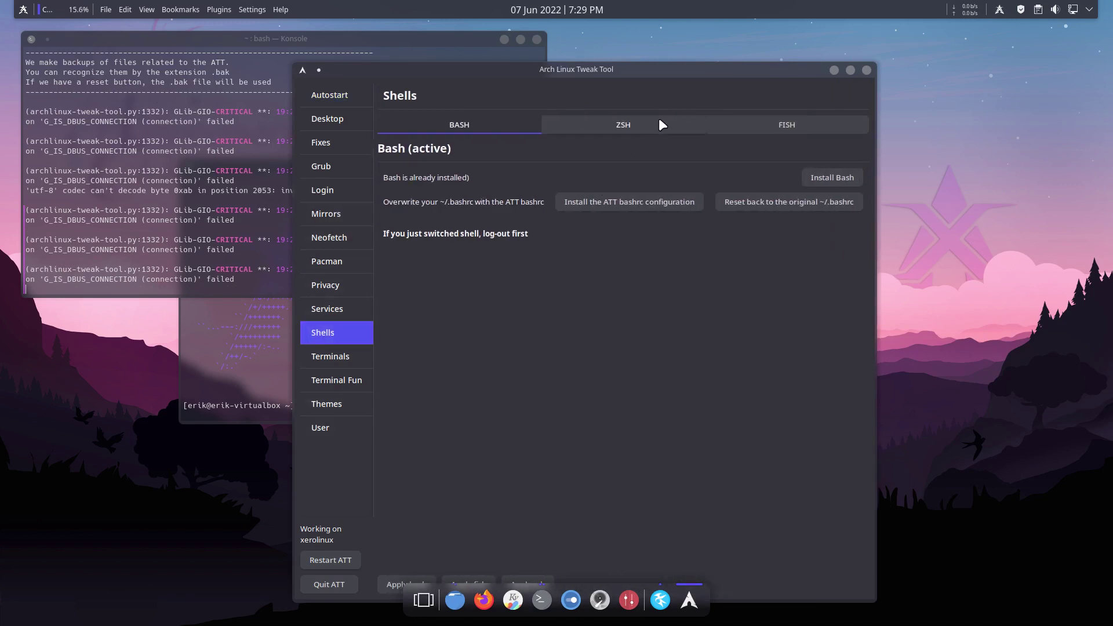
click(659, 120)
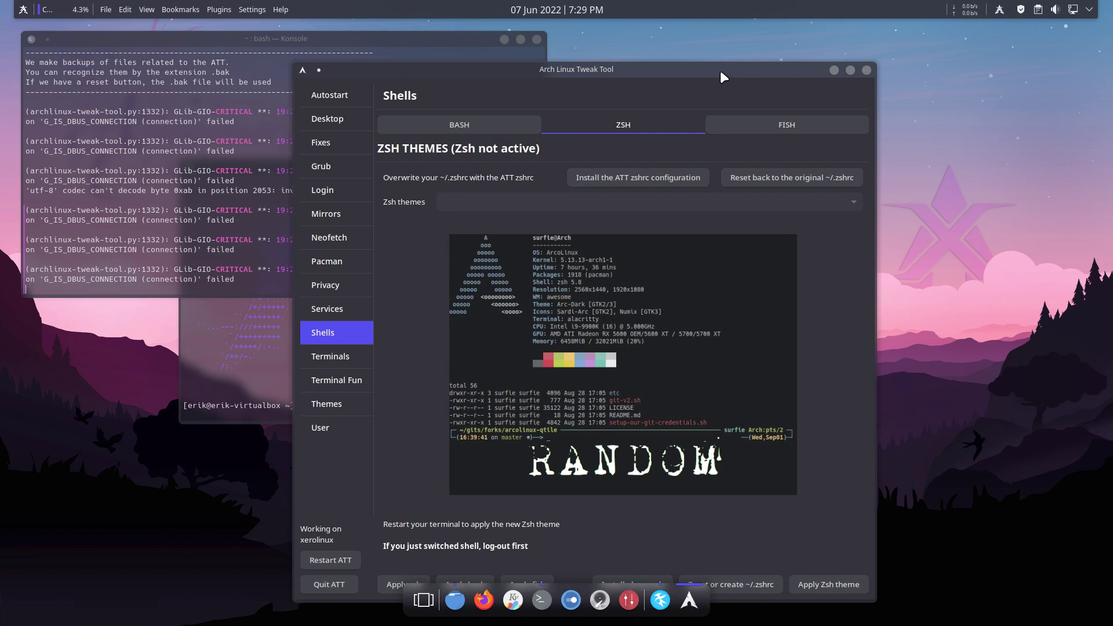
drag(720, 72, 851, 52)
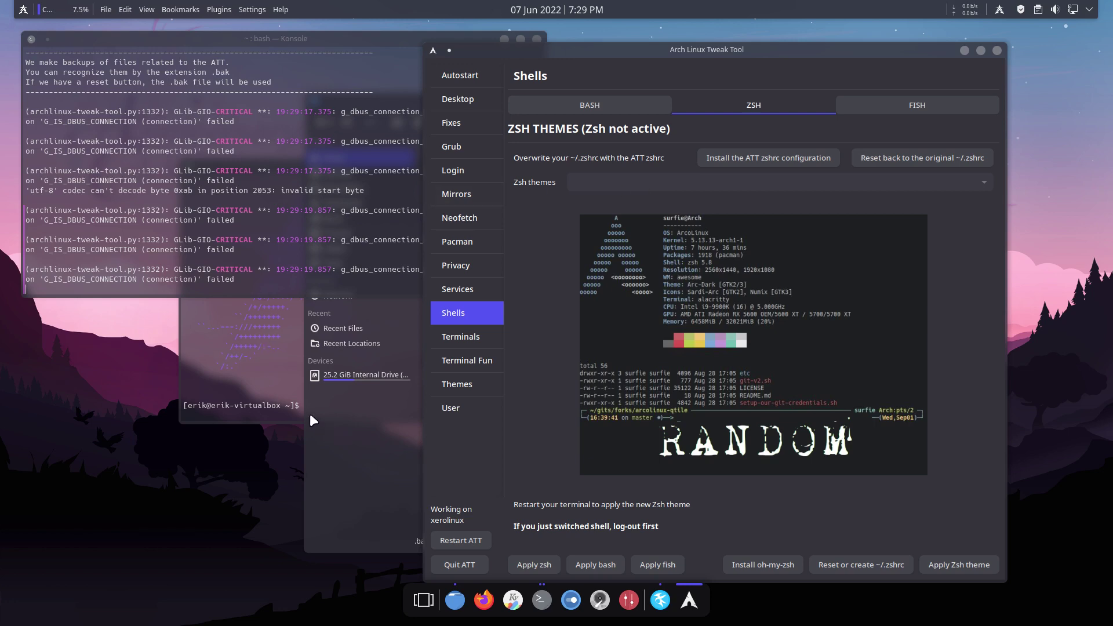
Enter sudo pacman -S oh-my-zsh-git in the second Konsole window, fixing the typos.
click(273, 385)
text(sudo pacman)
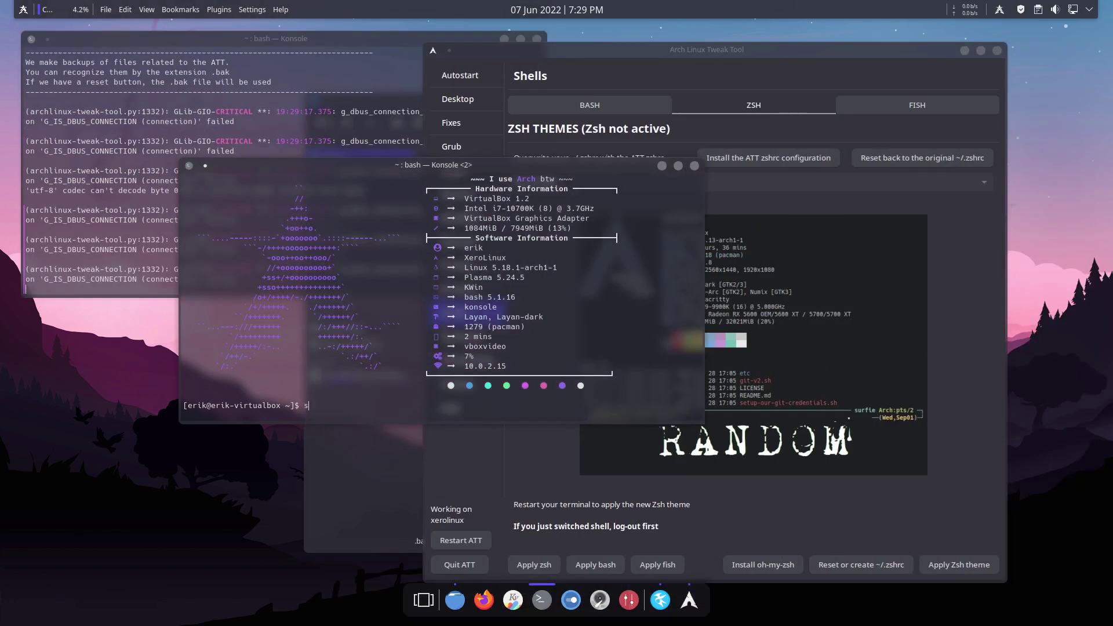
text( -S oh-my-zsh-)
drag(481, 164, 321, 220)
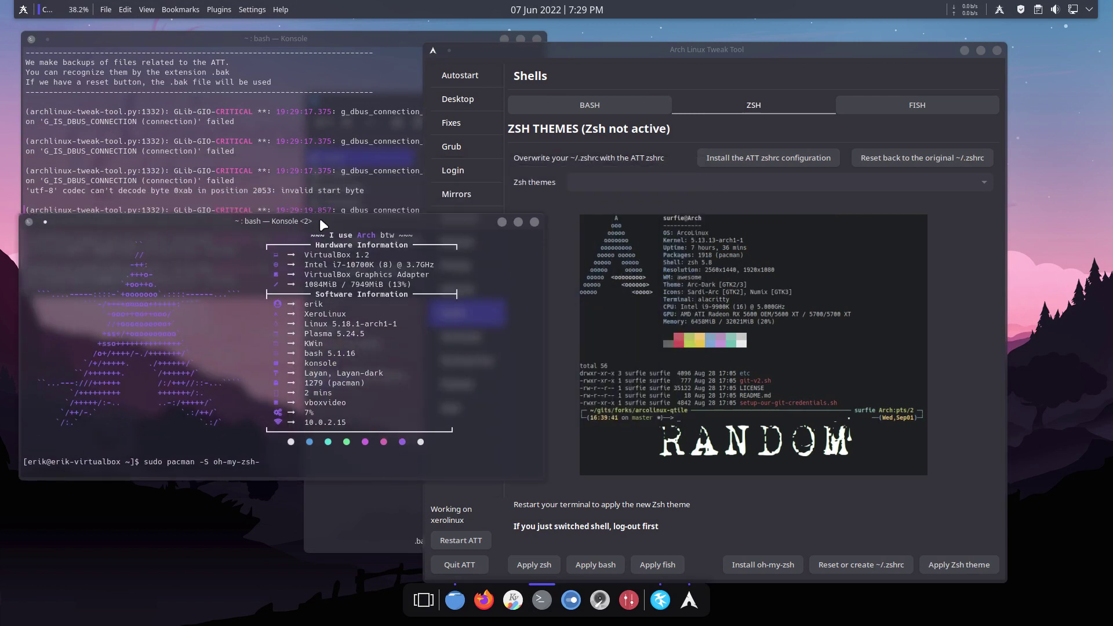
text(th)
key(BackSpace)
key(BackSpace)
key(Tab)
key(Tab)
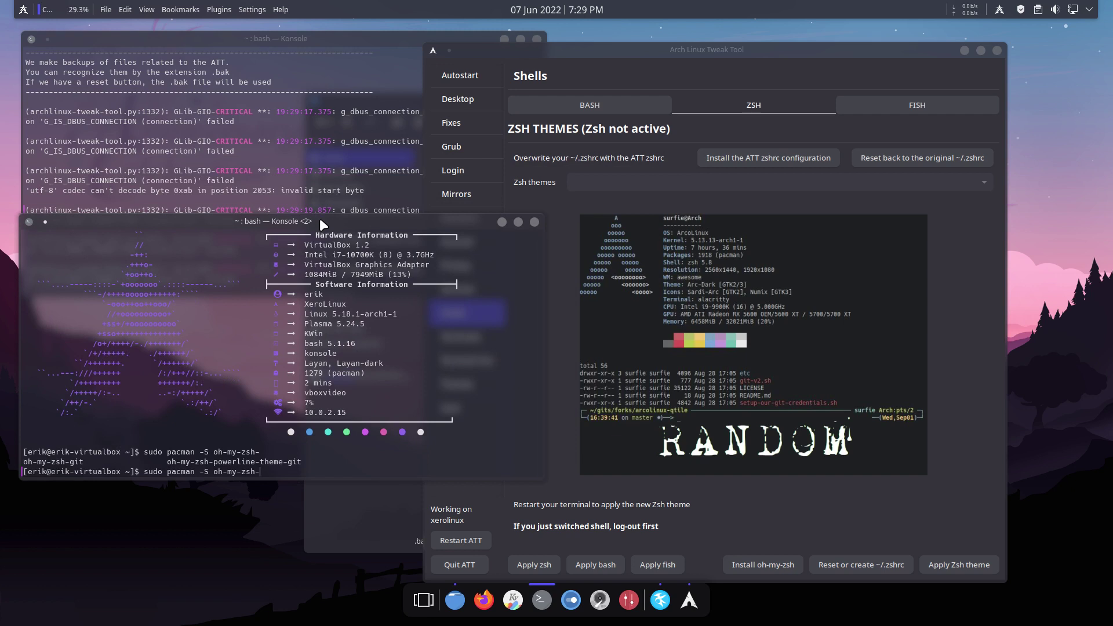
text(got)
key(BackSpace)
text(it)
key(Return)
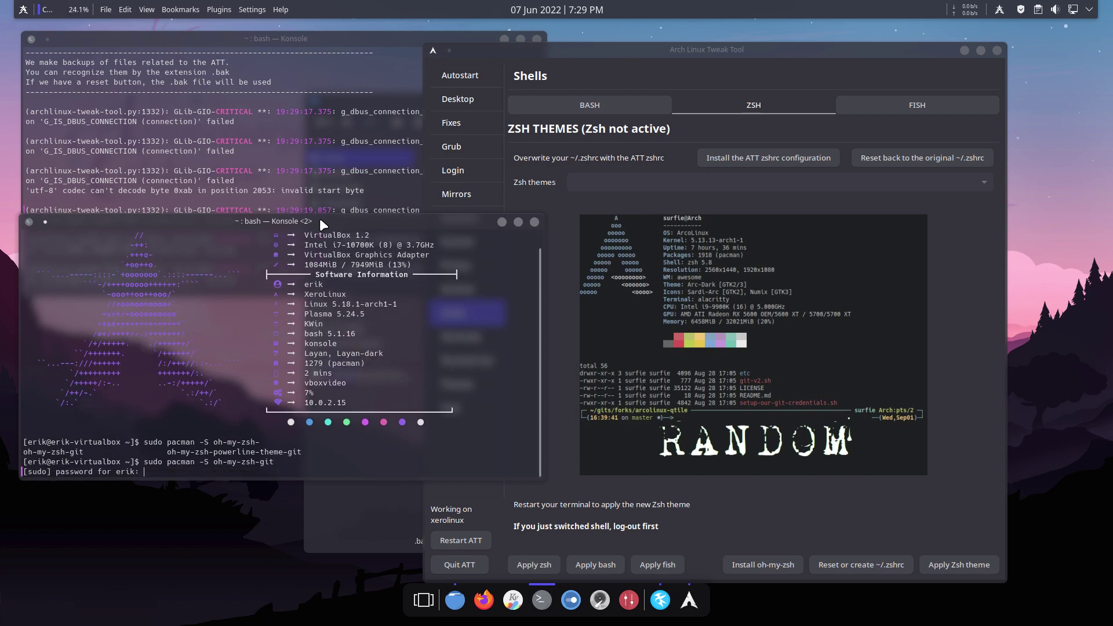
Authorise with the account password, confirm the oh-my-zsh-git reinstall, and close that terminal.
key(Return)
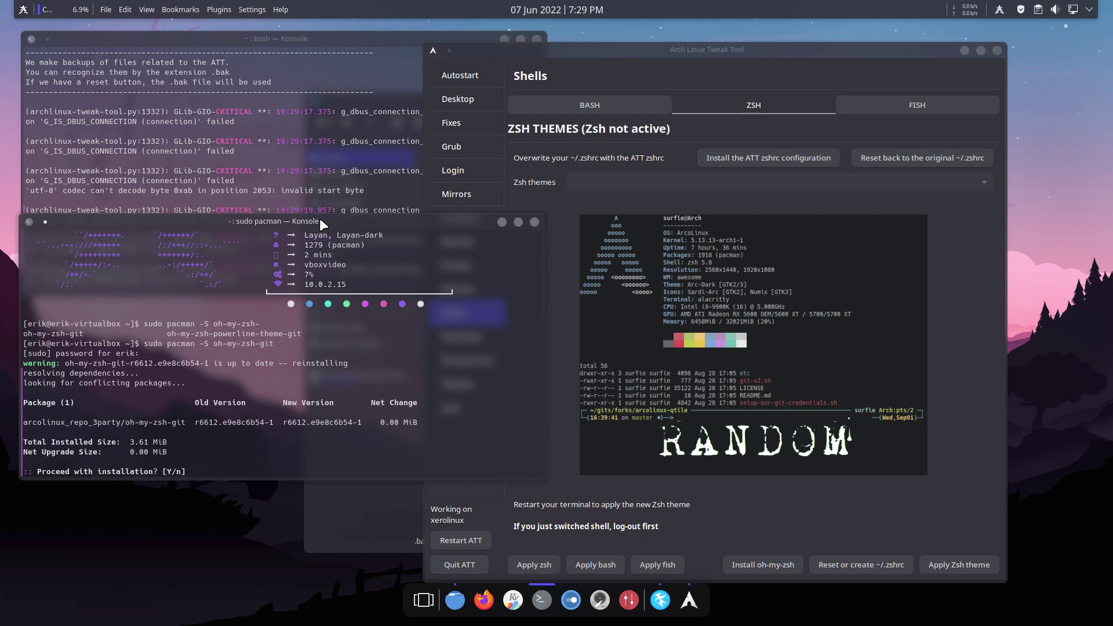
key(Return)
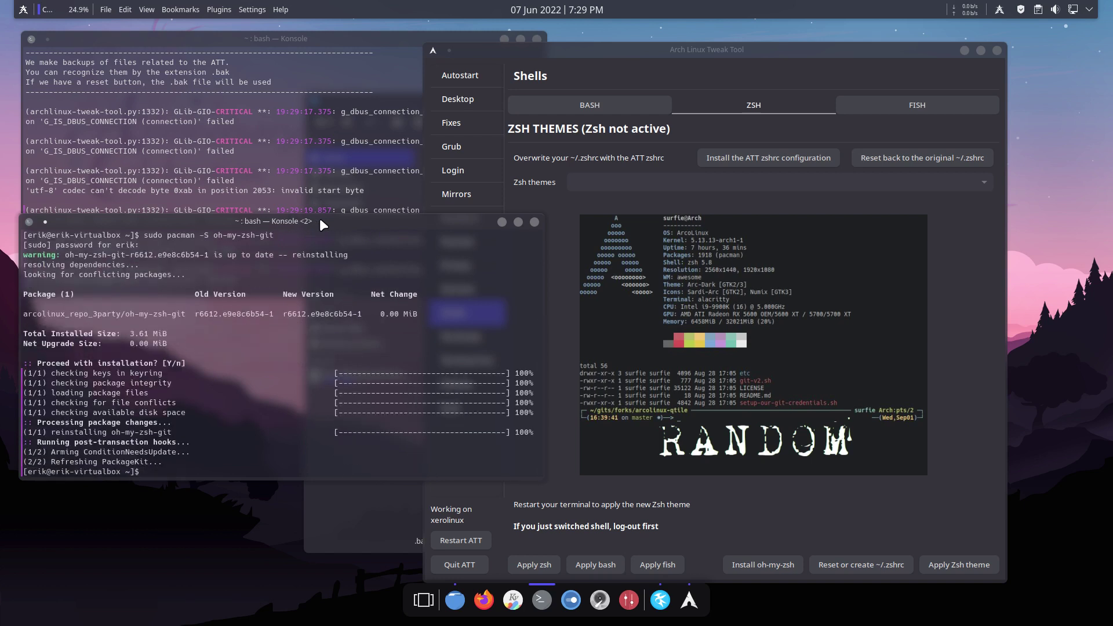
click(536, 220)
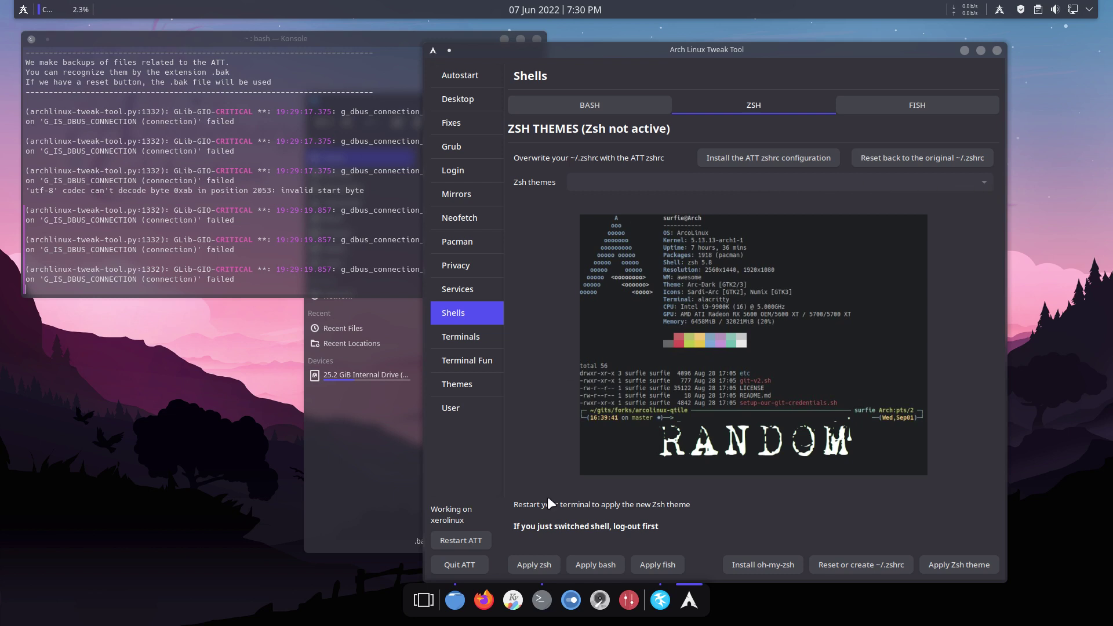
Apply zsh as the user's login shell and bring up the session leave dialog from the launcher.
click(531, 566)
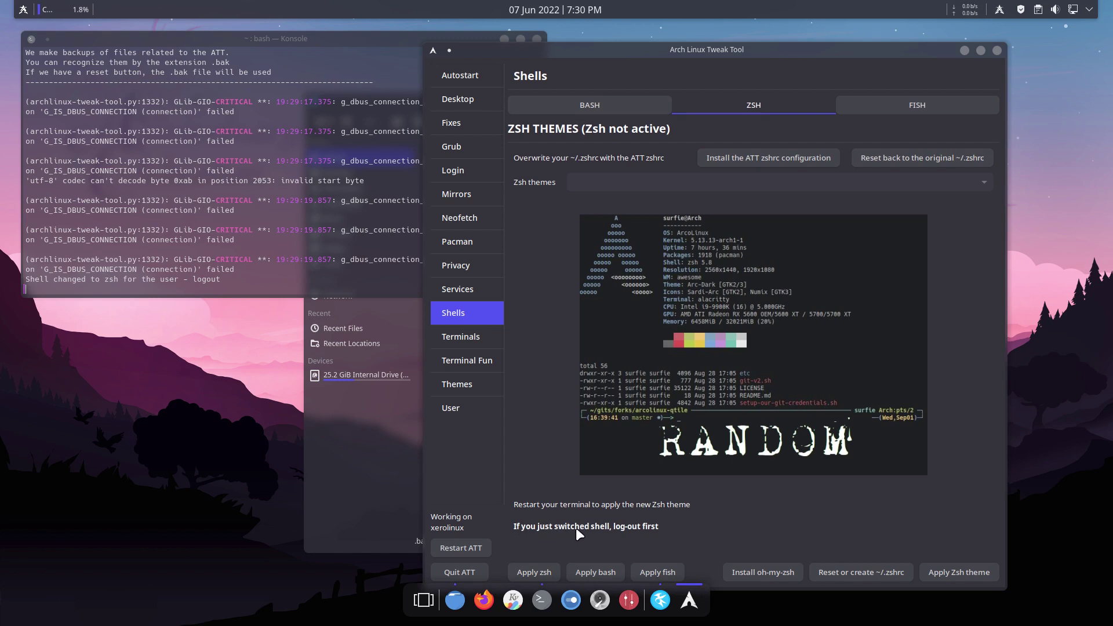
click(23, 9)
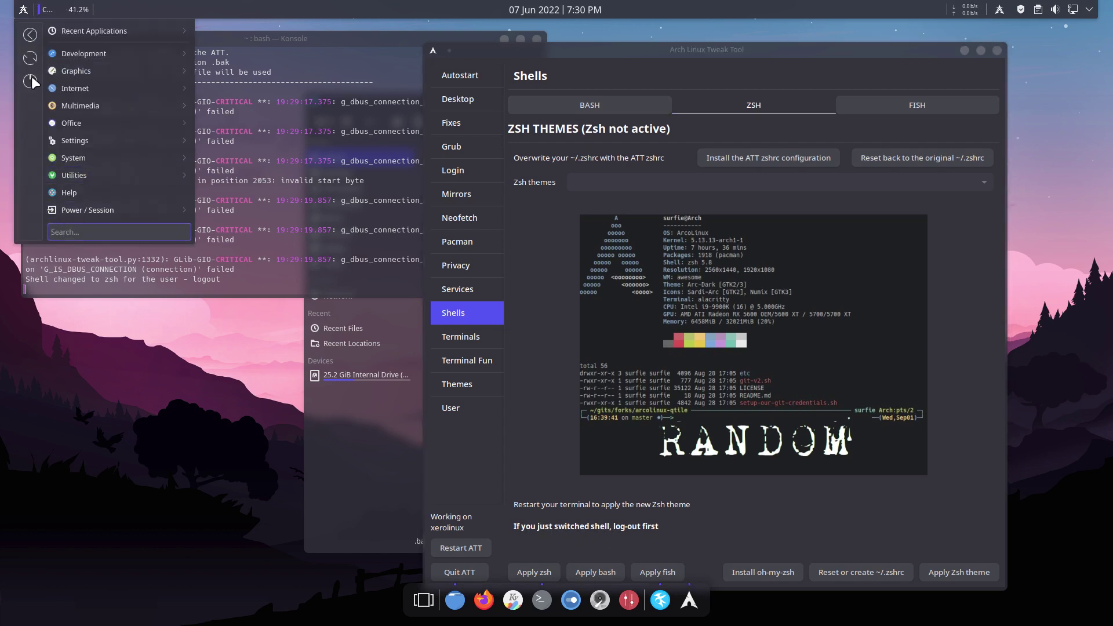
click(31, 81)
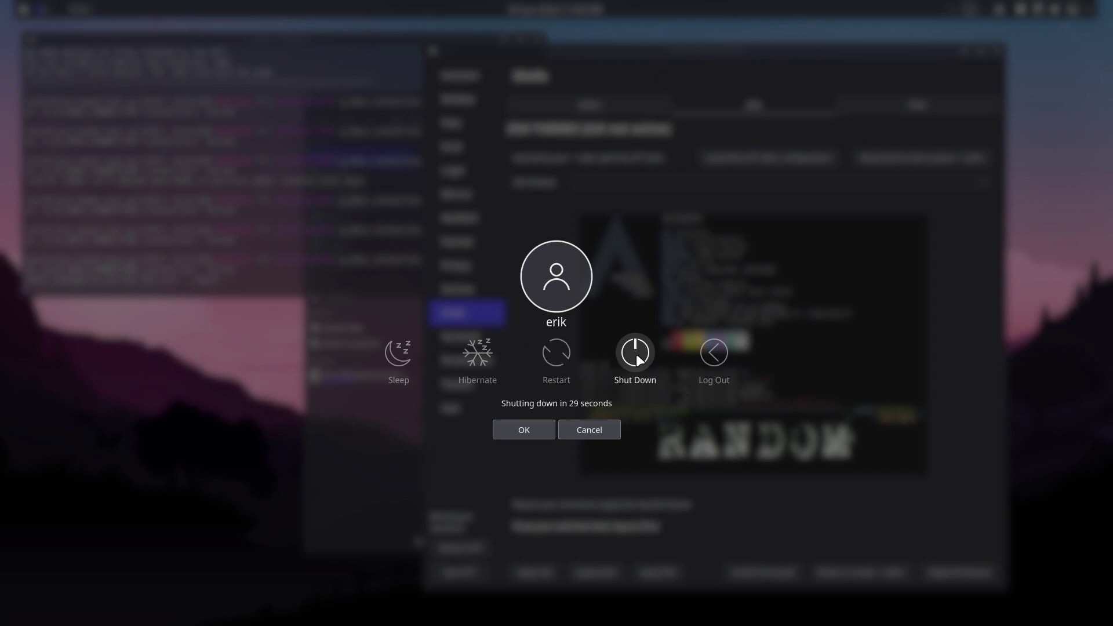
Log out, restart from the login screen, boot the default entry, and dismiss the XeroLinux tool.
click(714, 352)
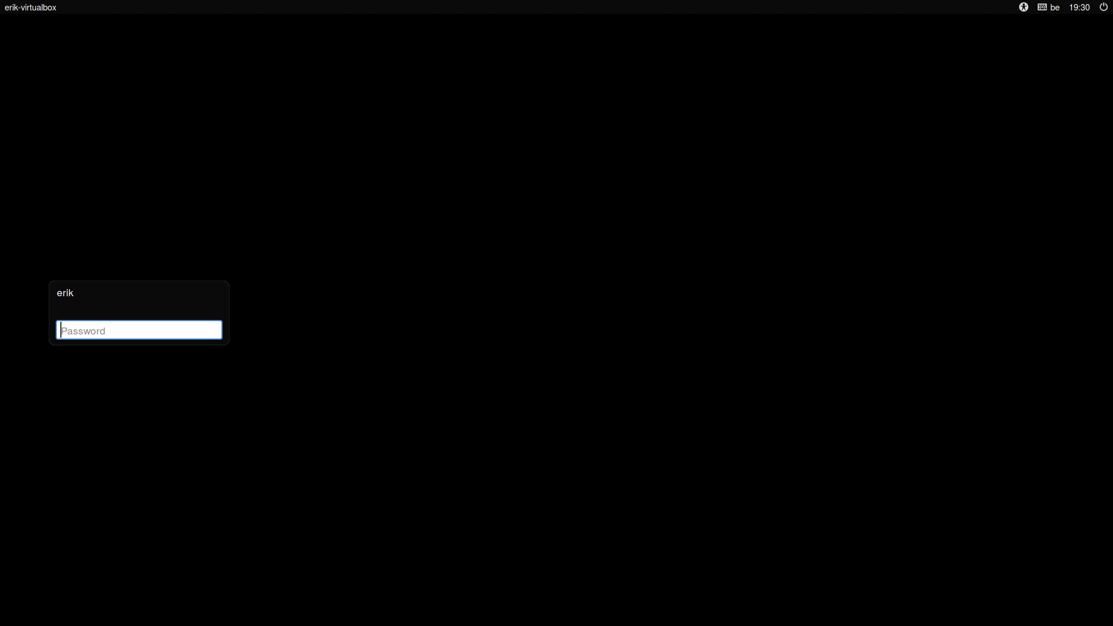
click(1104, 7)
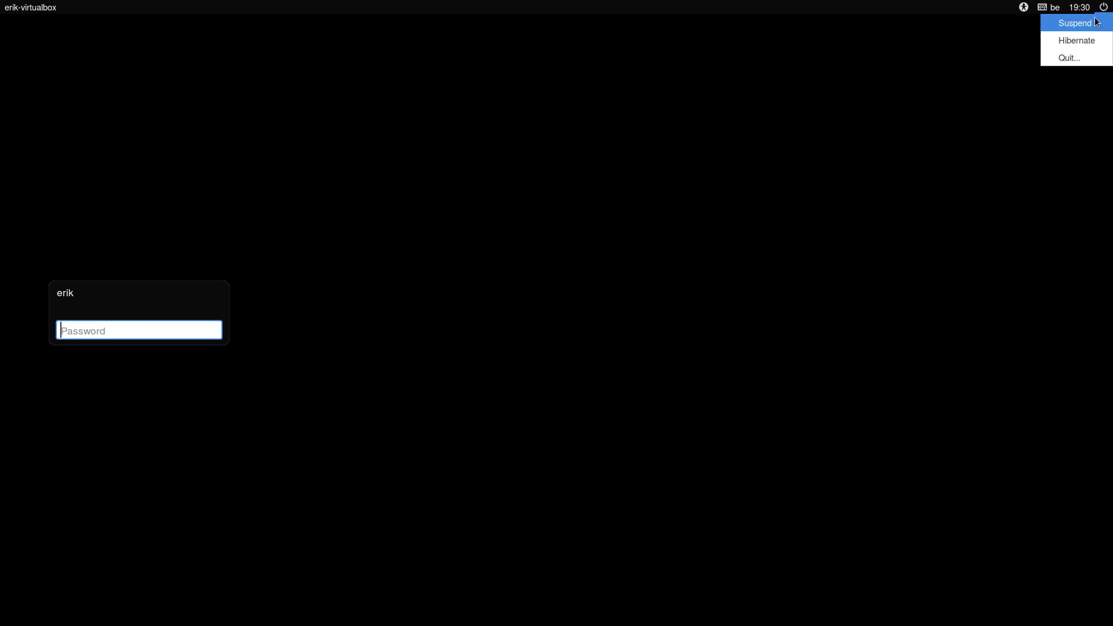
click(1072, 58)
click(531, 325)
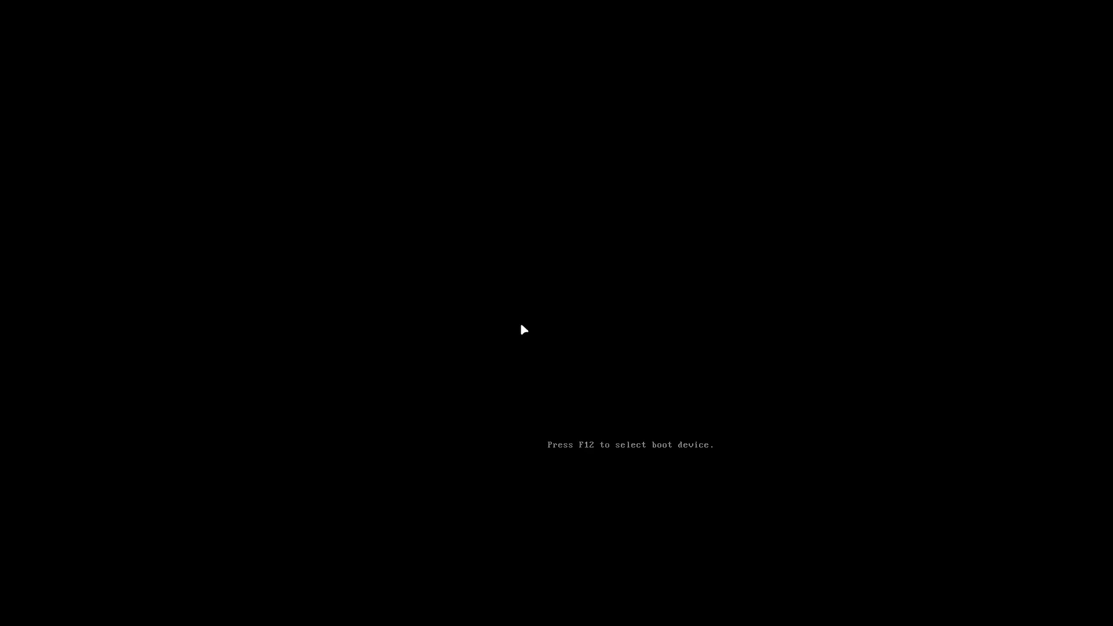
key(Return)
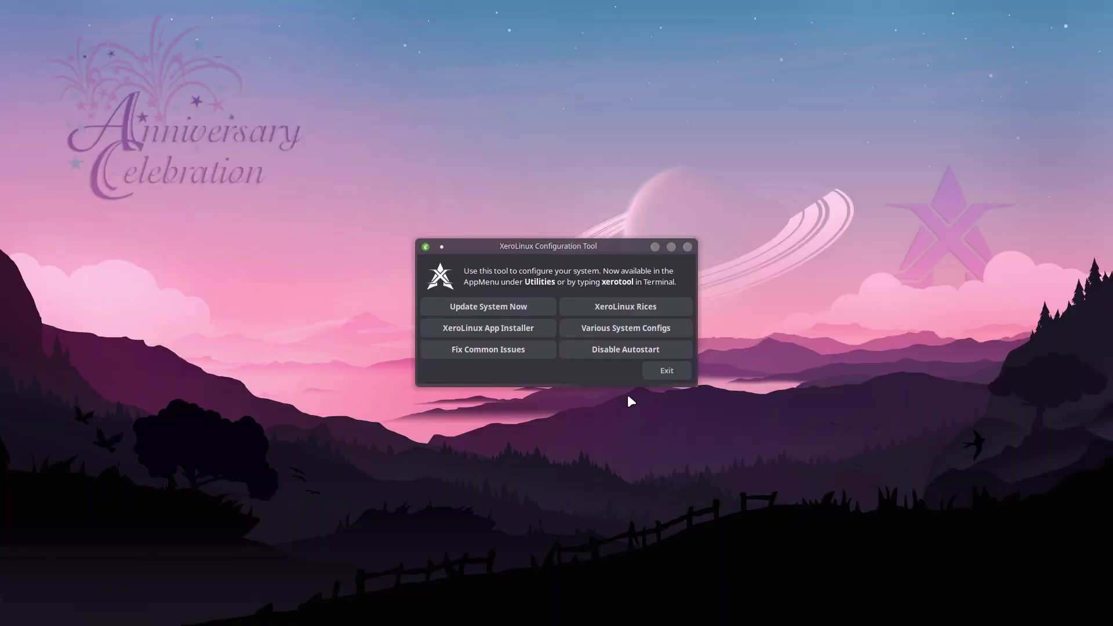
click(661, 372)
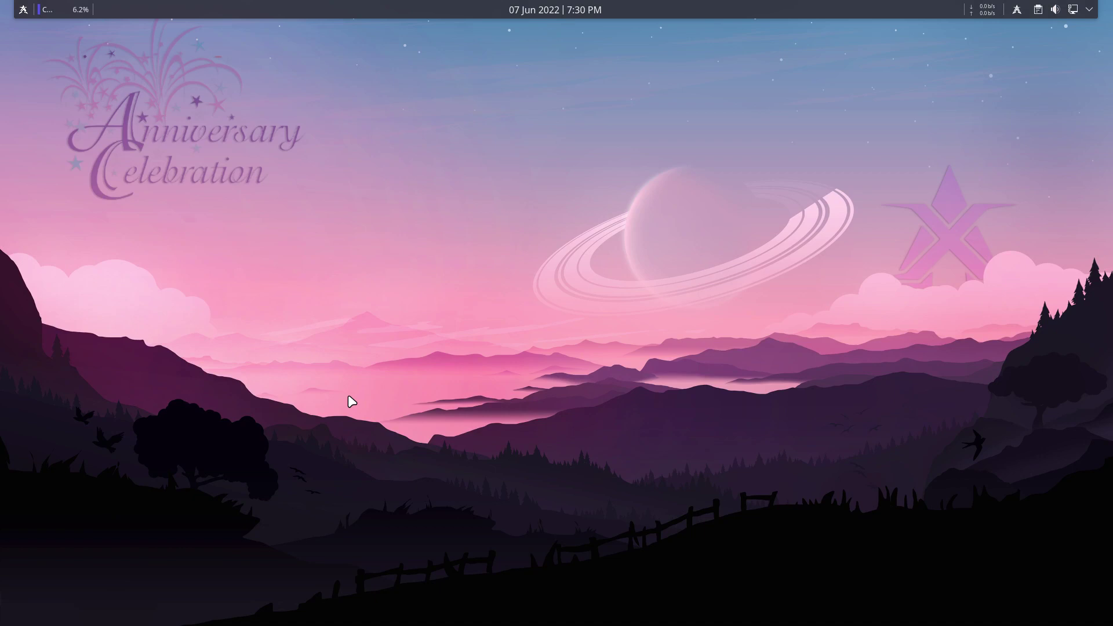
Log out from the launcher, log back in with the account password, and close the welcome tool.
click(23, 9)
click(29, 82)
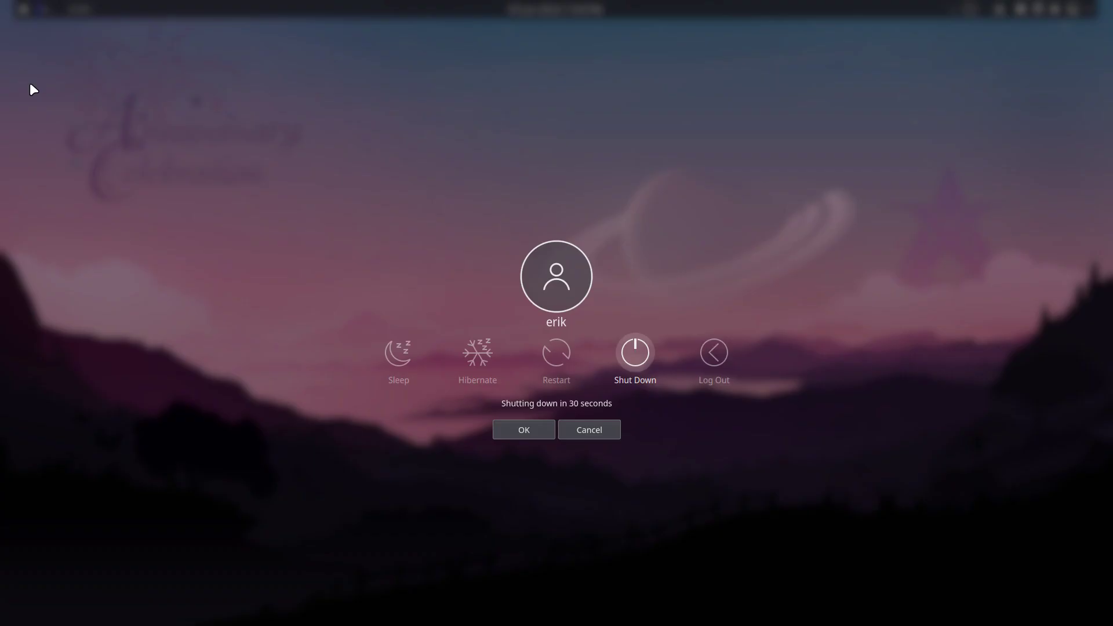
key(Escape)
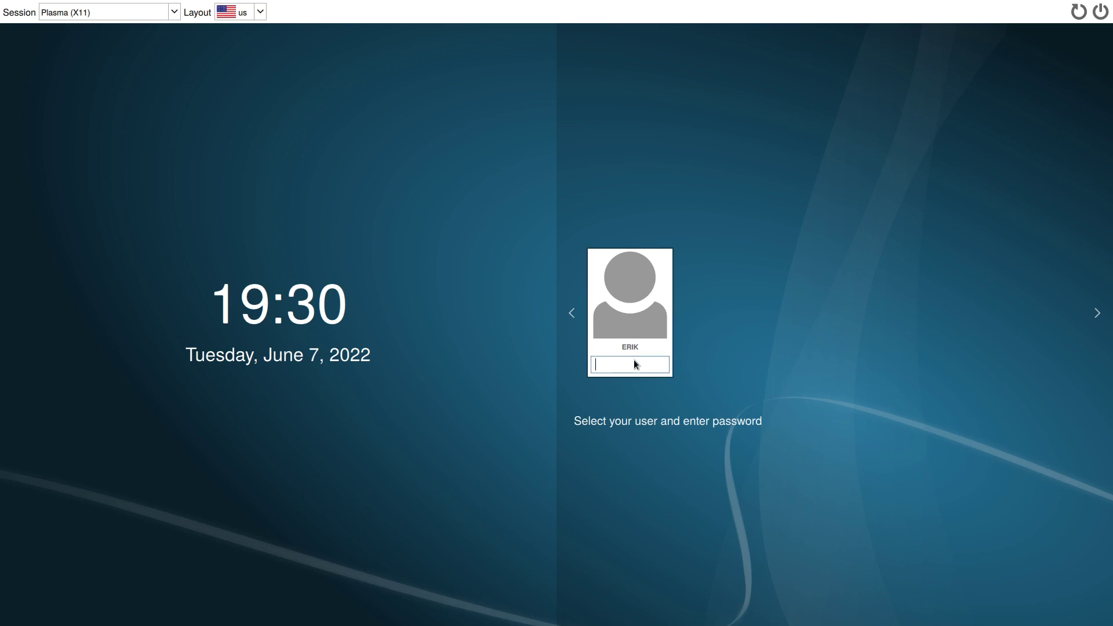
text(••)
key(Return)
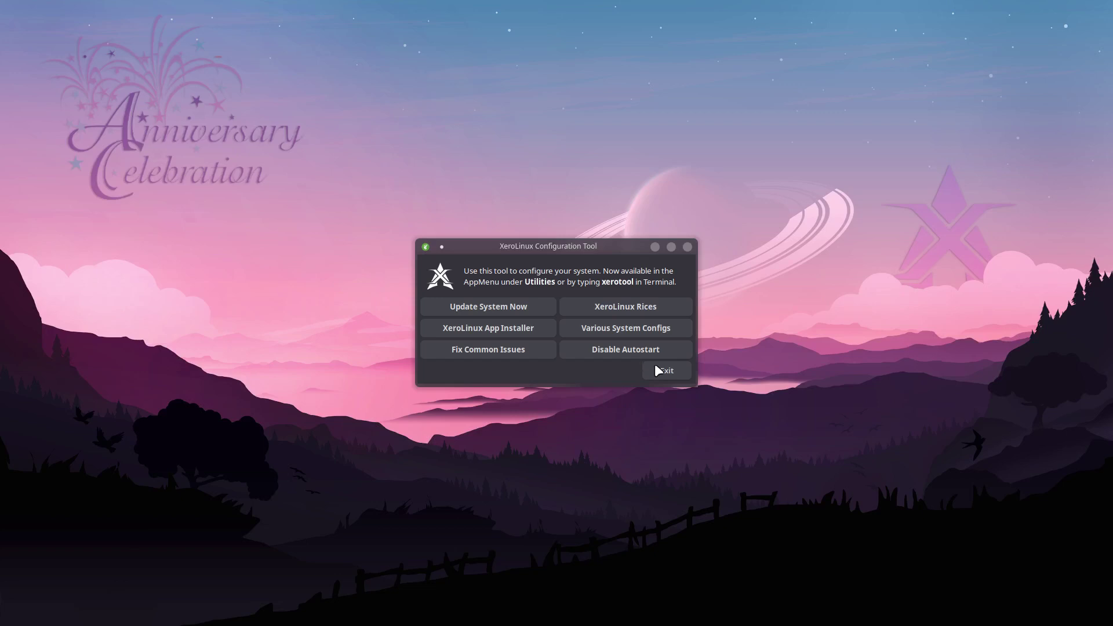
click(664, 367)
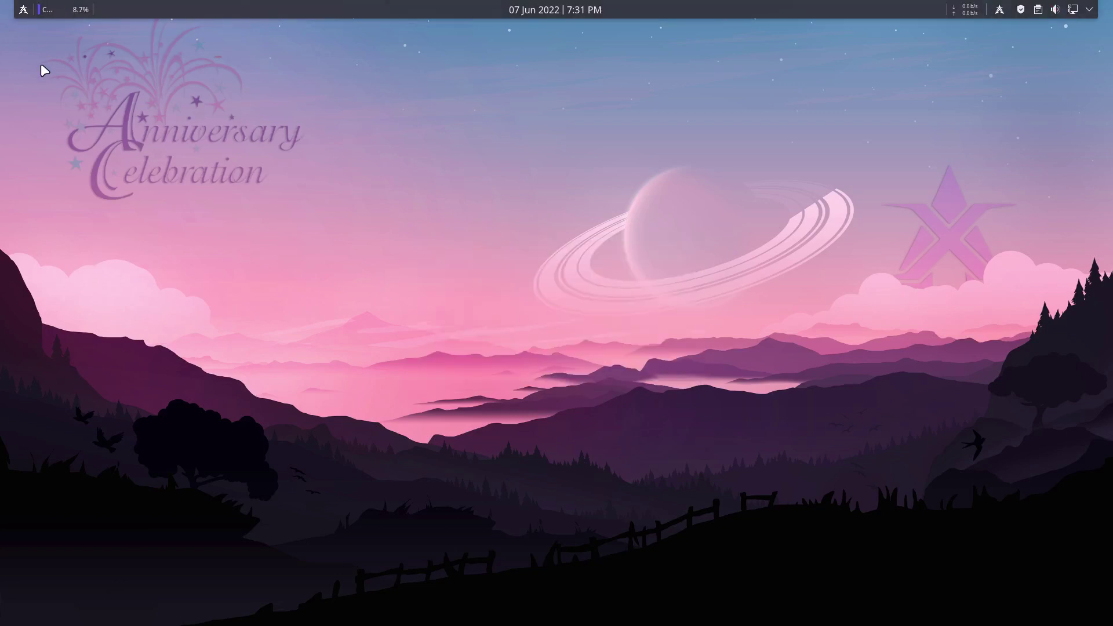
Run archlinux-tweak-tool in a new terminal and authenticate with the account password.
key(ctrl+alt+t)
text(archlinux-tweak-tool)
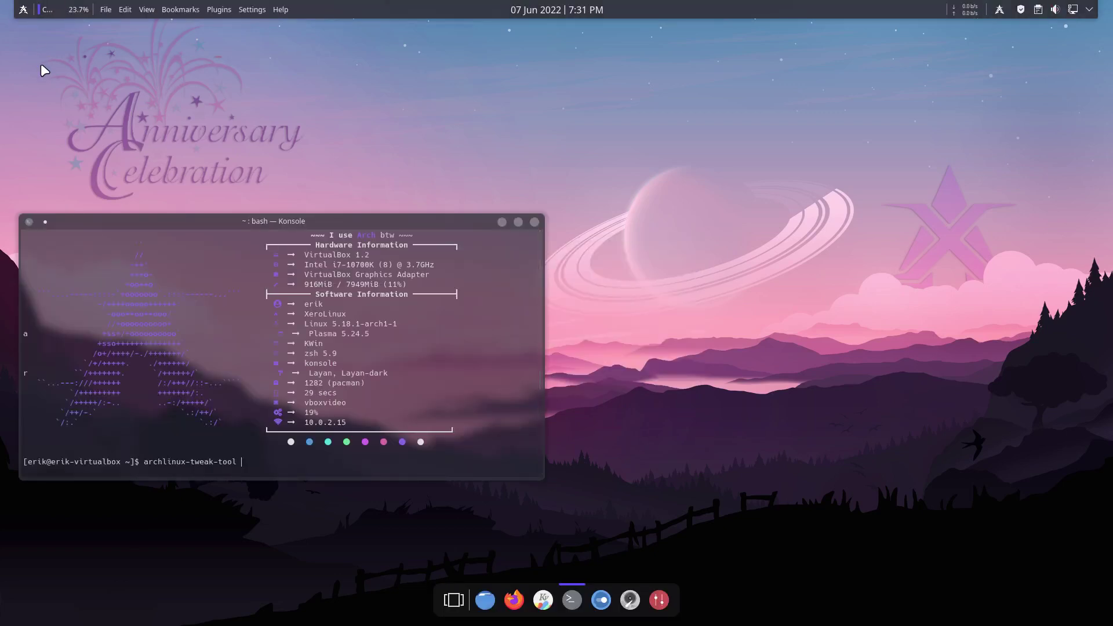
key(Return)
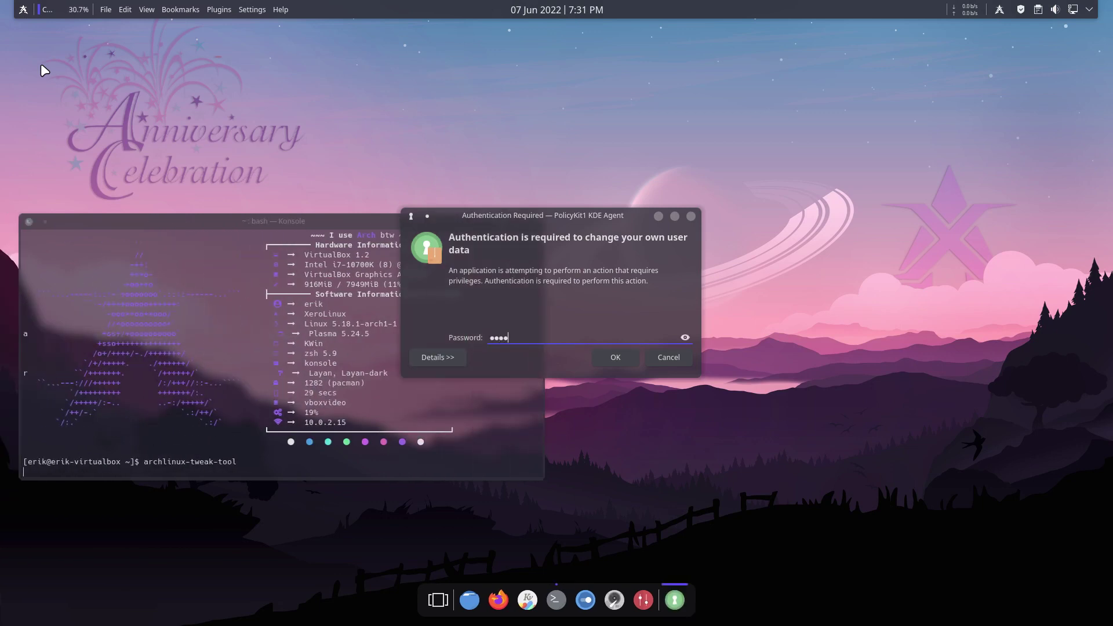
key(Return)
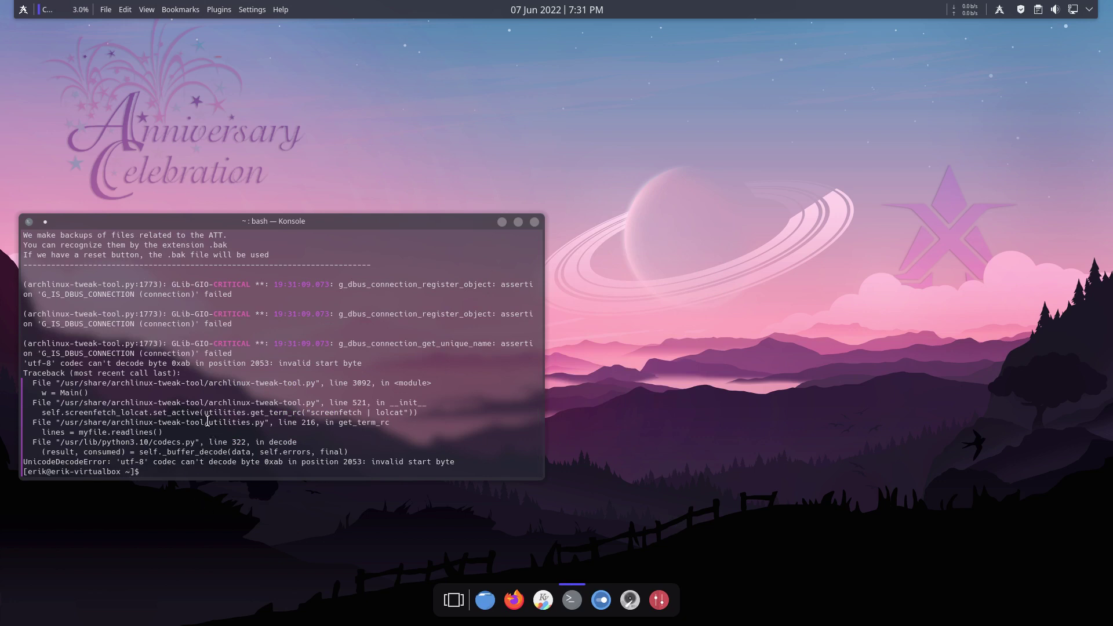
Inspect the UnicodeDecodeError traceback (utilities.py, line 3092, codecs.py line 322, byte 0xab), then open another Konsole.
drag(209, 422, 265, 421)
drag(69, 432, 422, 412)
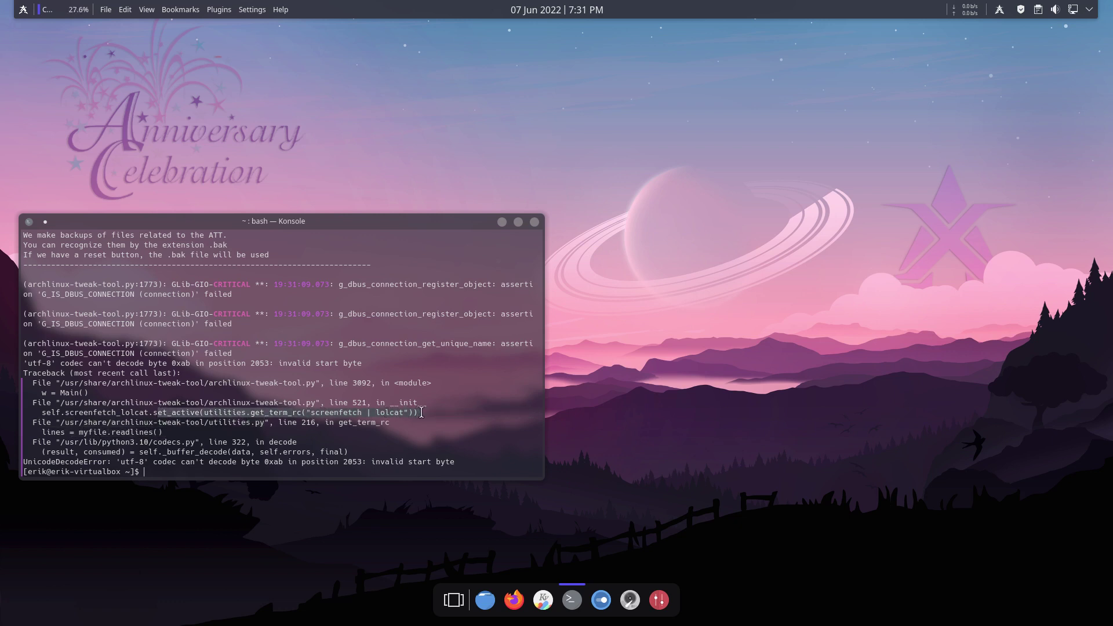
click(315, 409)
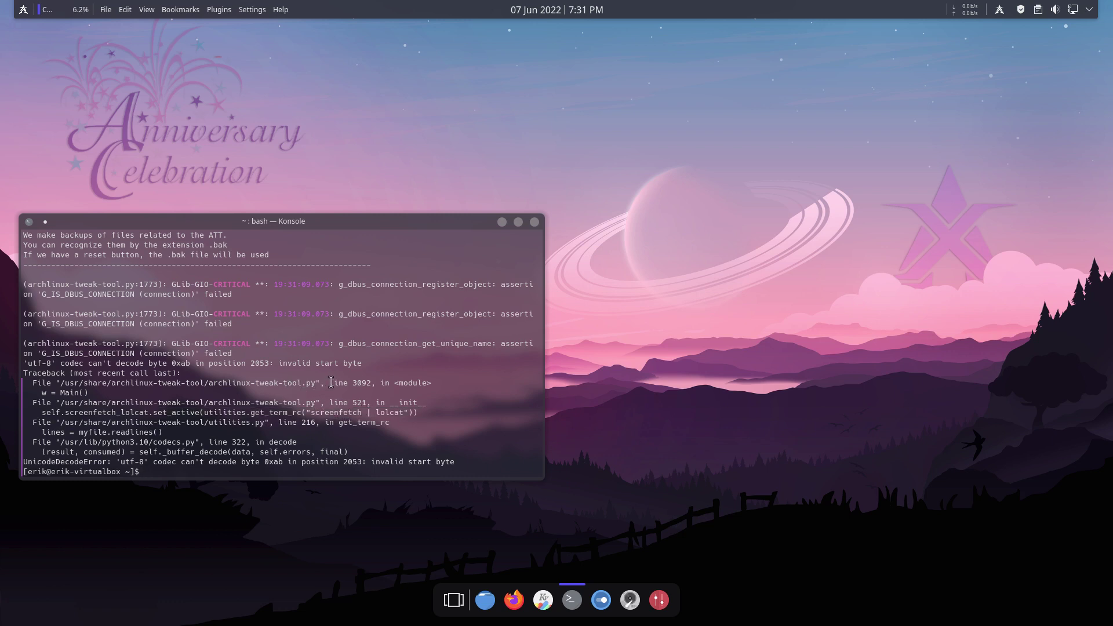
drag(330, 383, 376, 394)
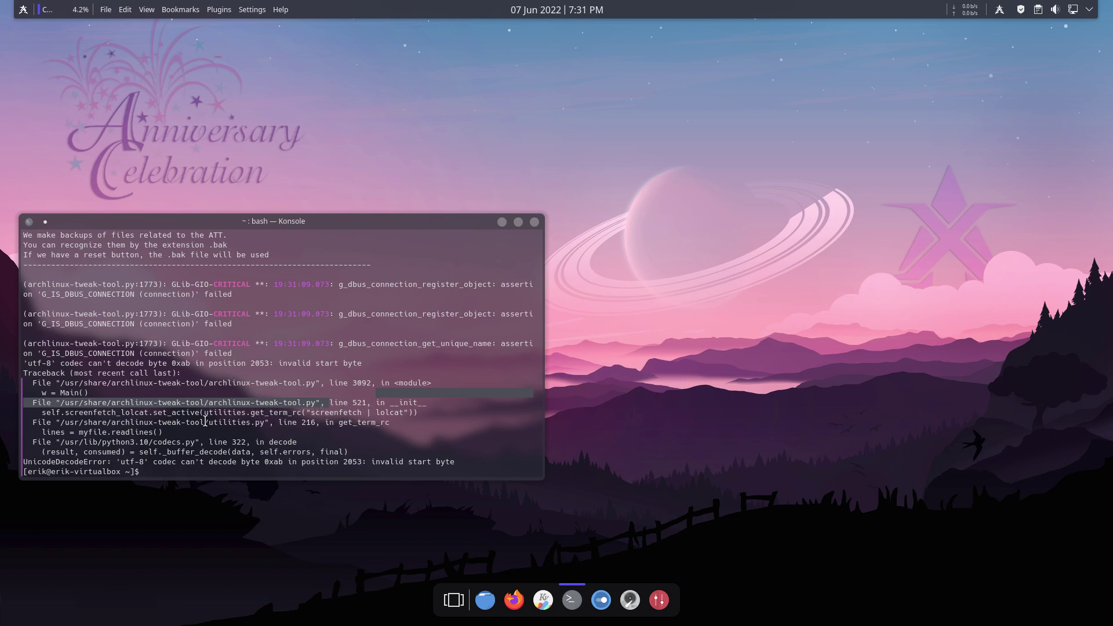
drag(209, 423, 266, 423)
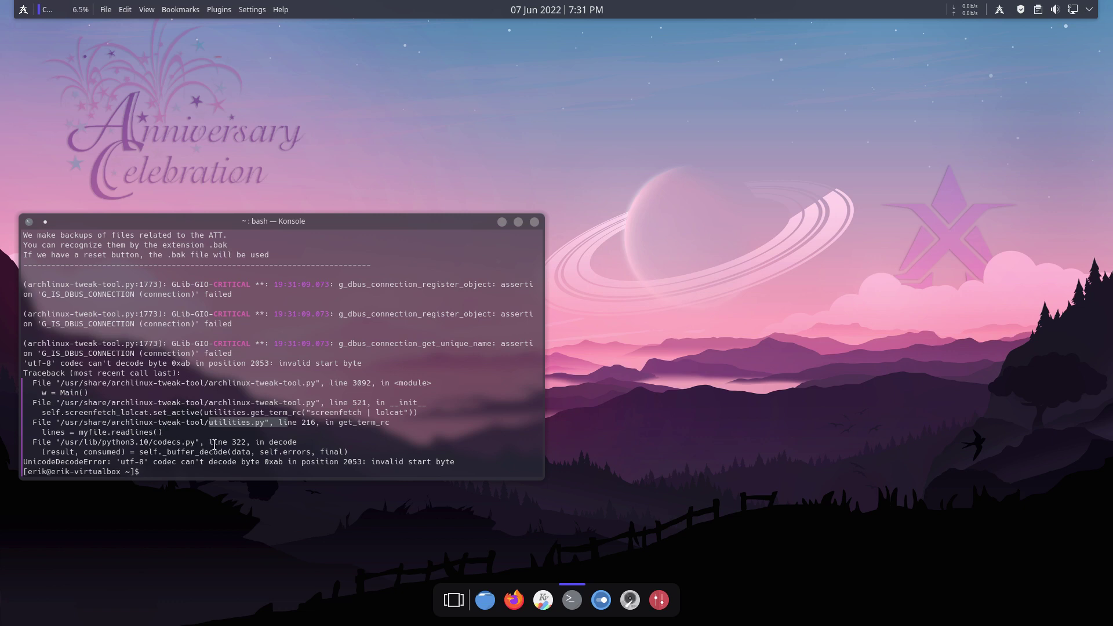
drag(213, 443, 256, 443)
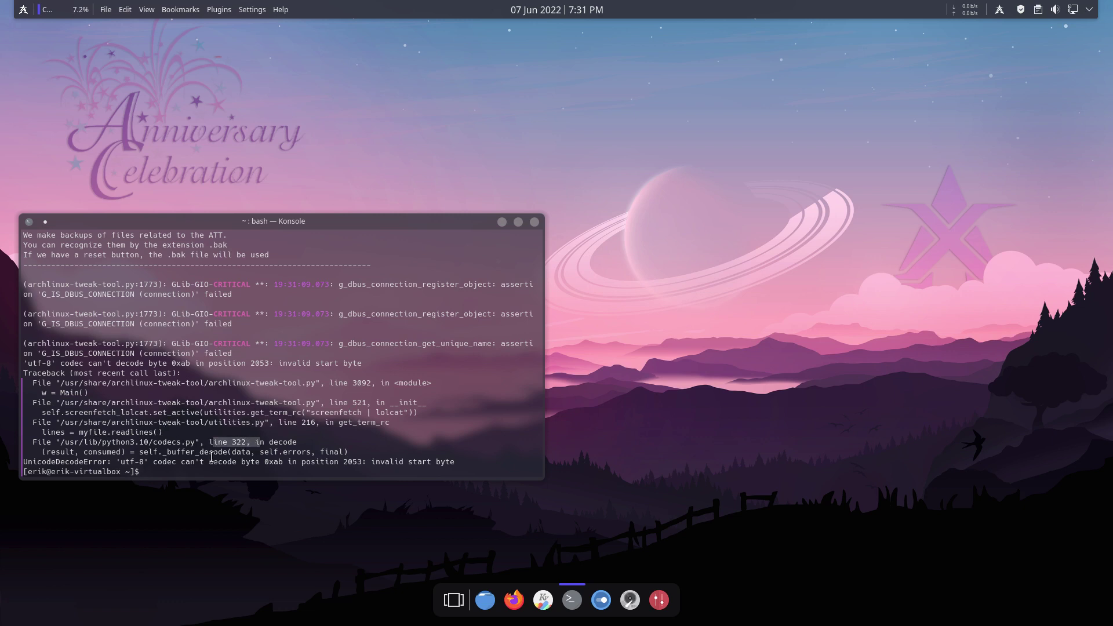
click(212, 461)
drag(249, 462, 395, 462)
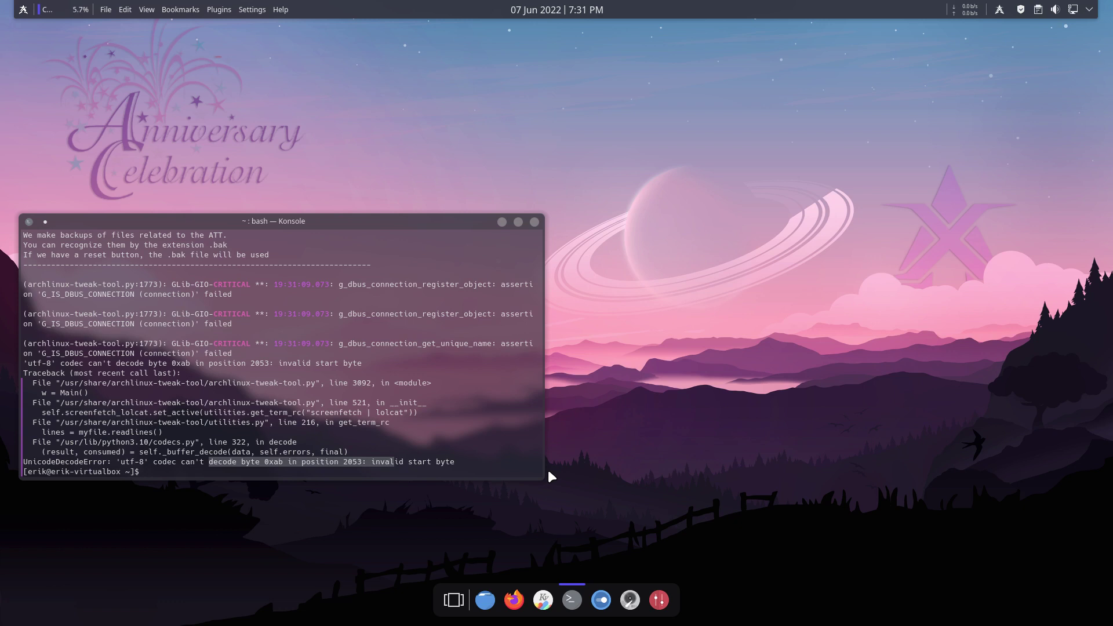
click(602, 600)
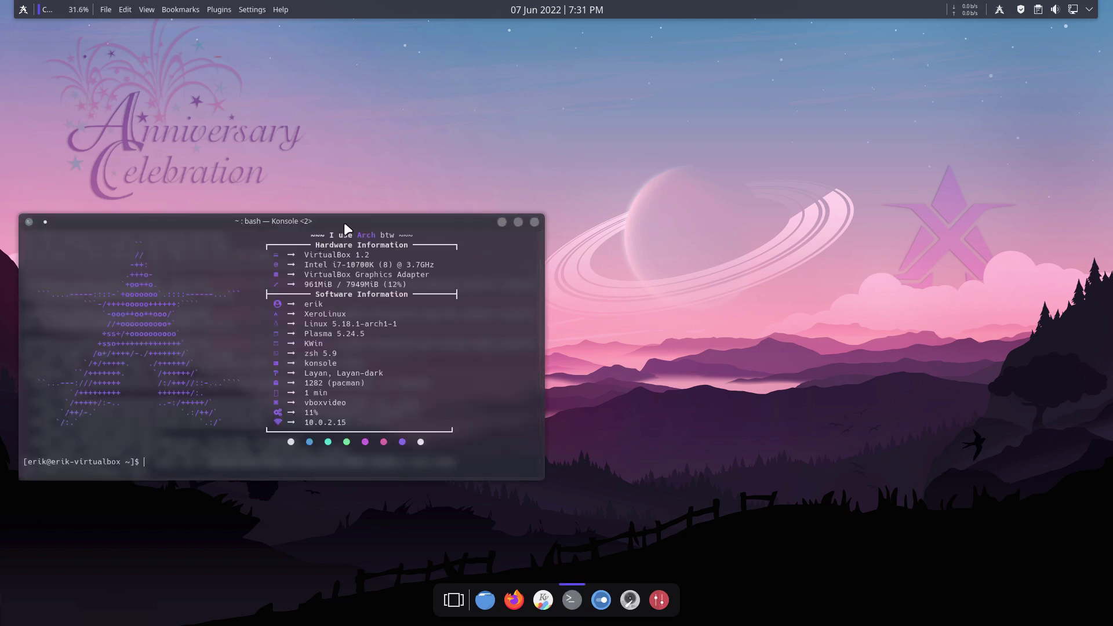
Move the second Konsole to the top right, then open the home folder in Dolphin and select .zshrc.
drag(343, 221, 843, 90)
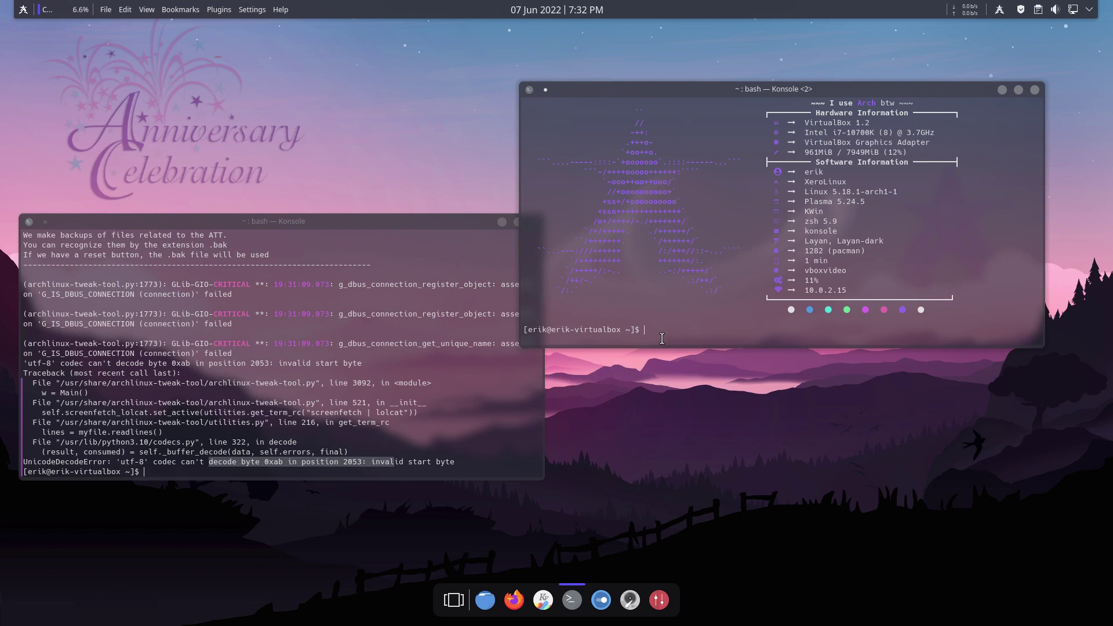
key(Tab)
key(Tab)
text(s)
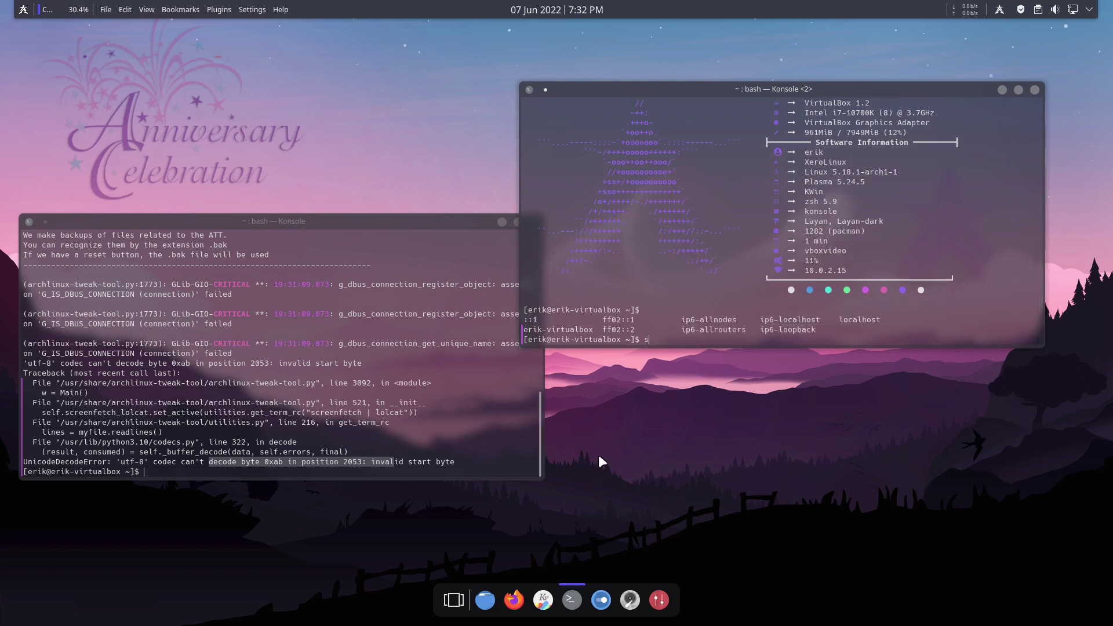
click(482, 597)
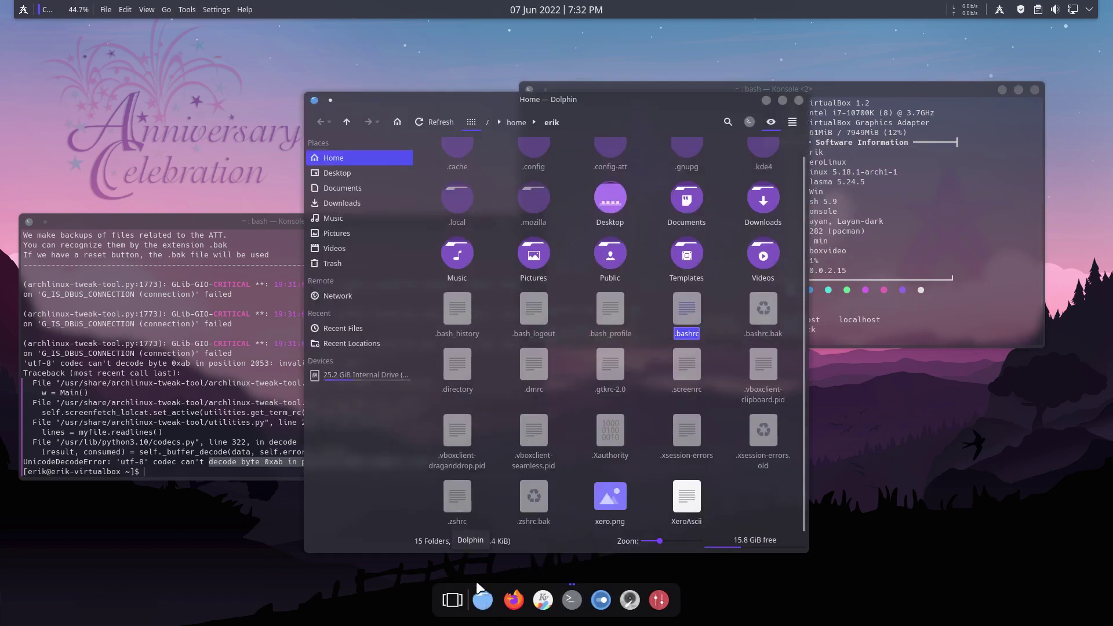
click(462, 498)
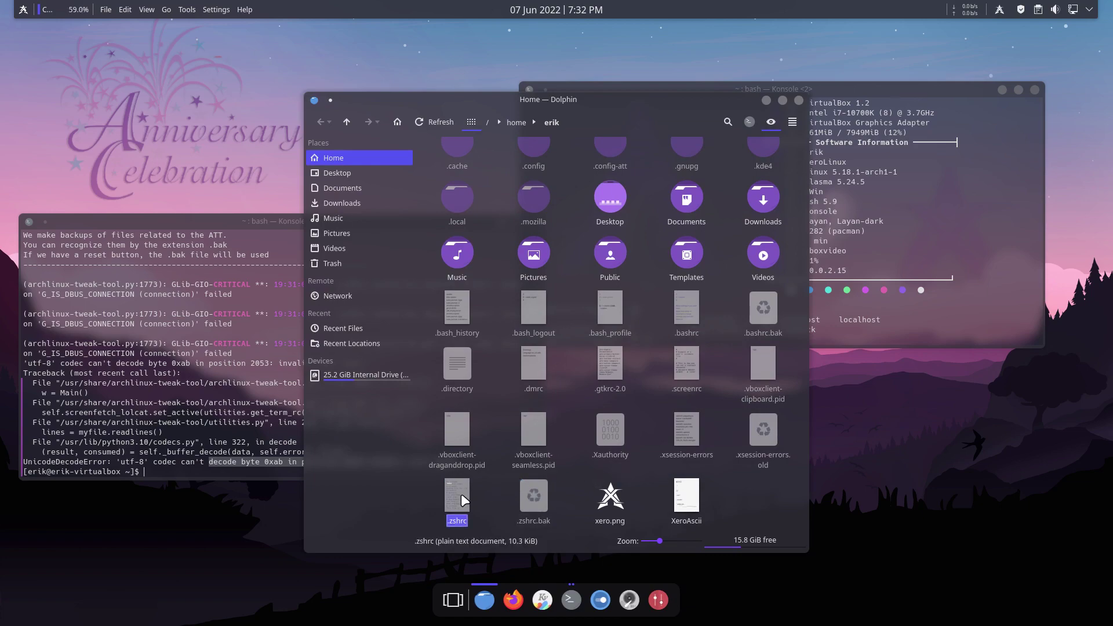
double_click(460, 493)
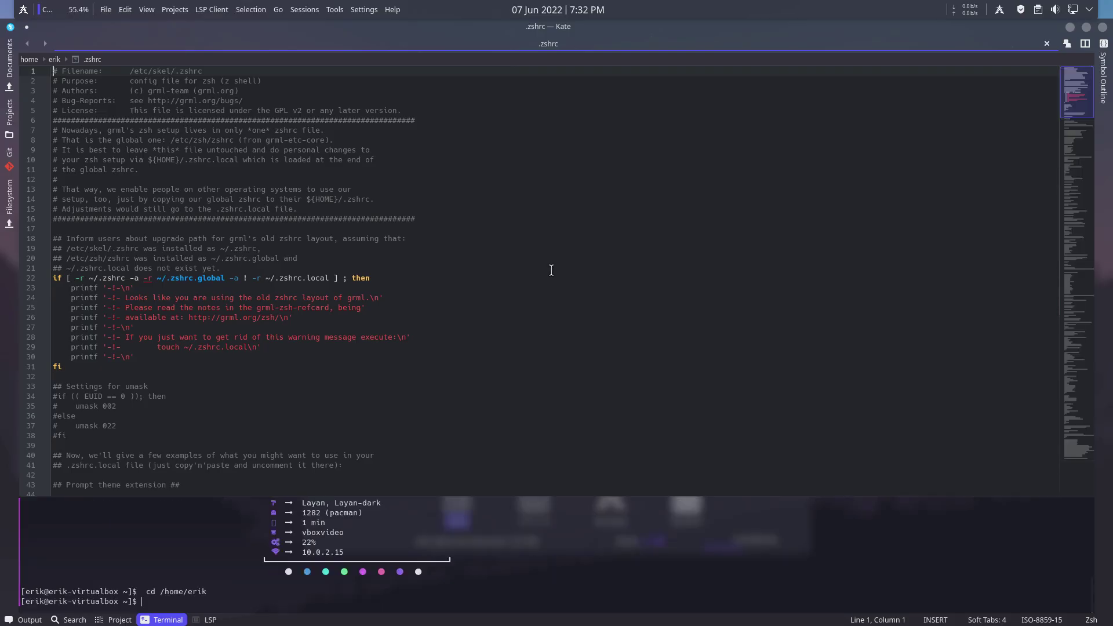
scroll(551, 270, down, 20)
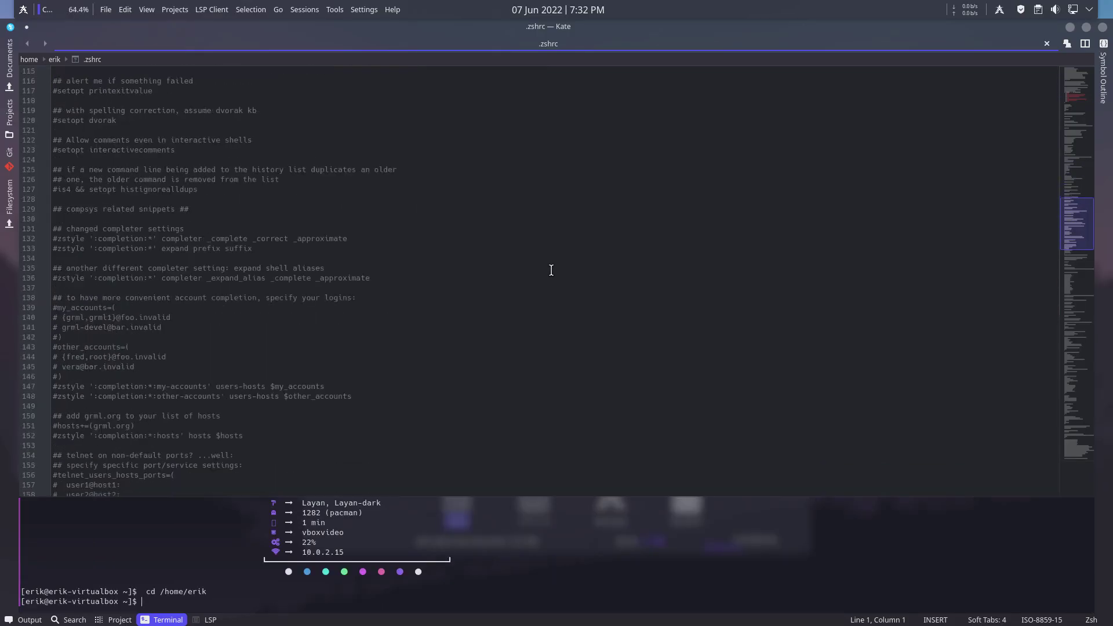
scroll(552, 271, down, 19)
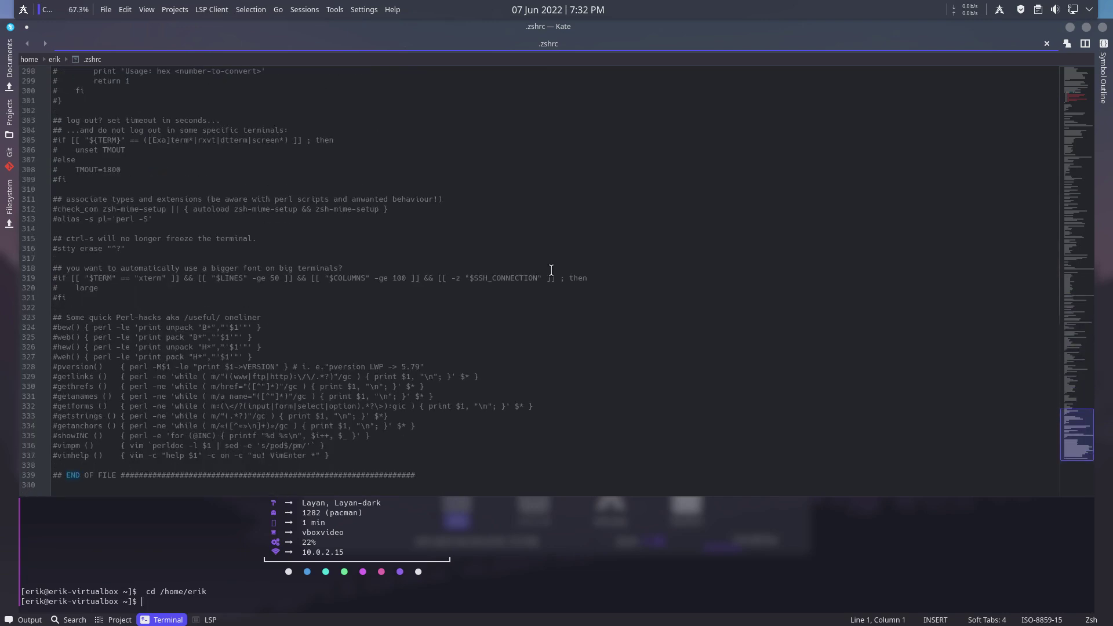
drag(415, 475, 42, 476)
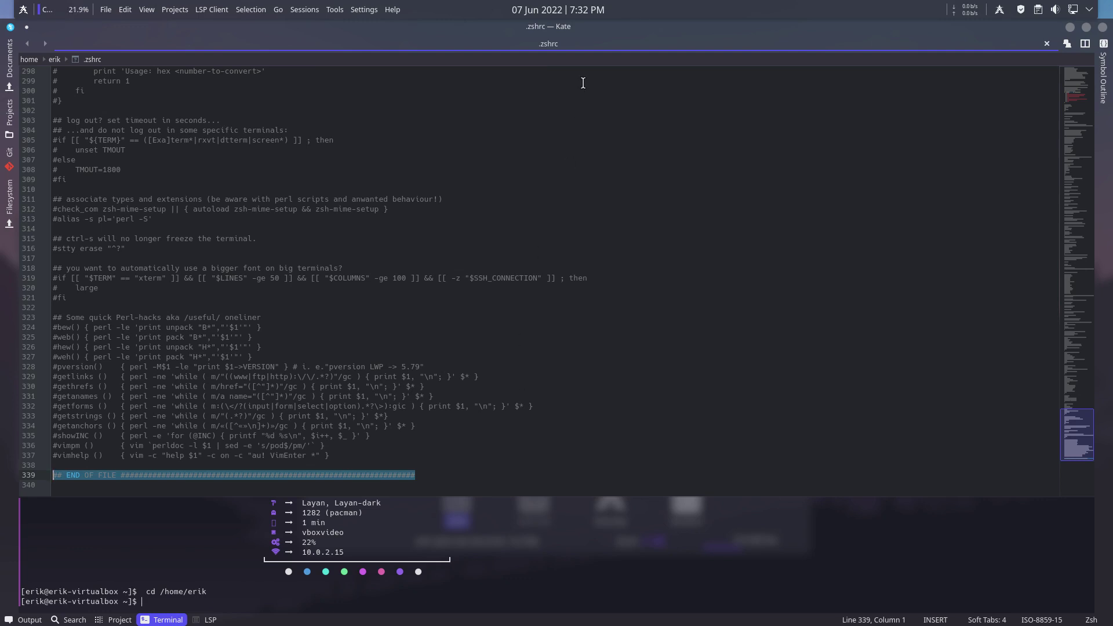
click(1070, 27)
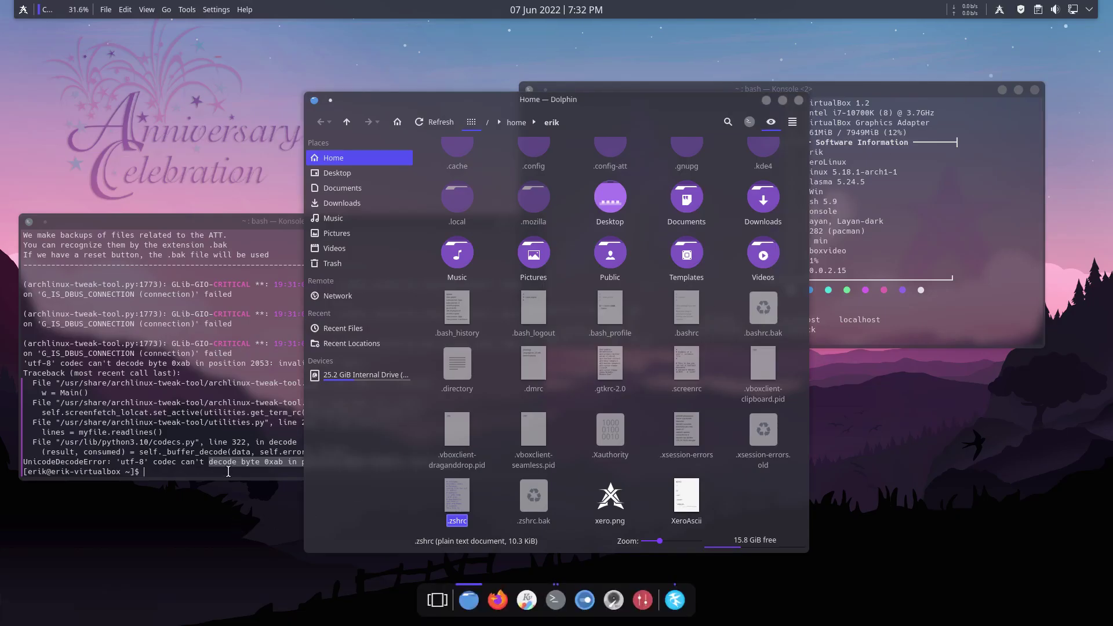
In the first terminal, switch the user's login shell to /bin/bash with sudo chsh.
click(228, 470)
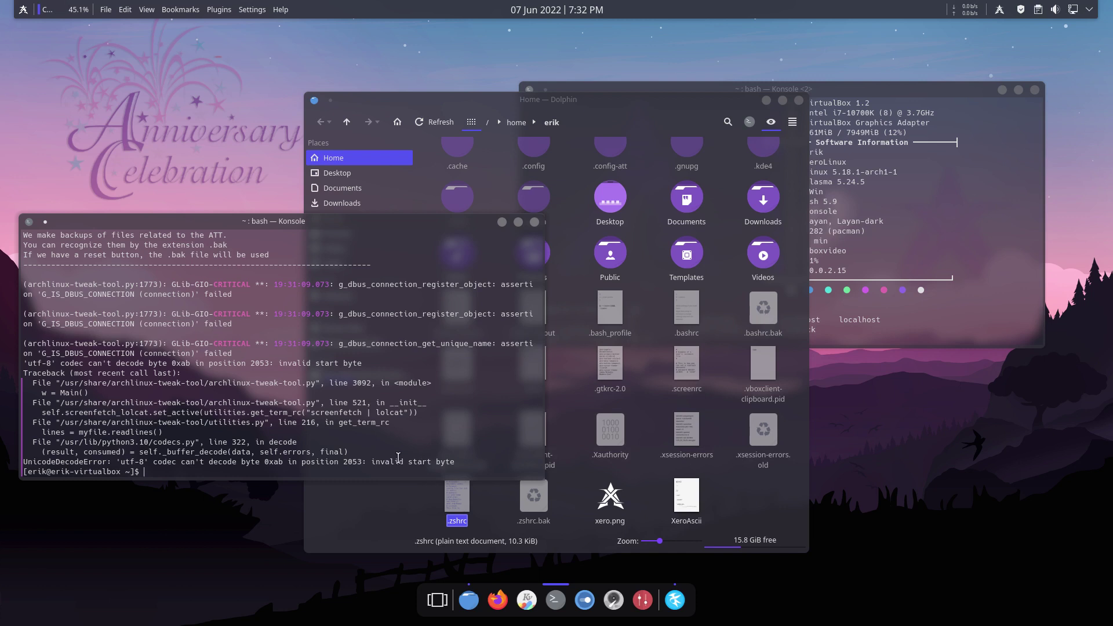
text(sudo chsh erik -s /bin/bash)
key(Return)
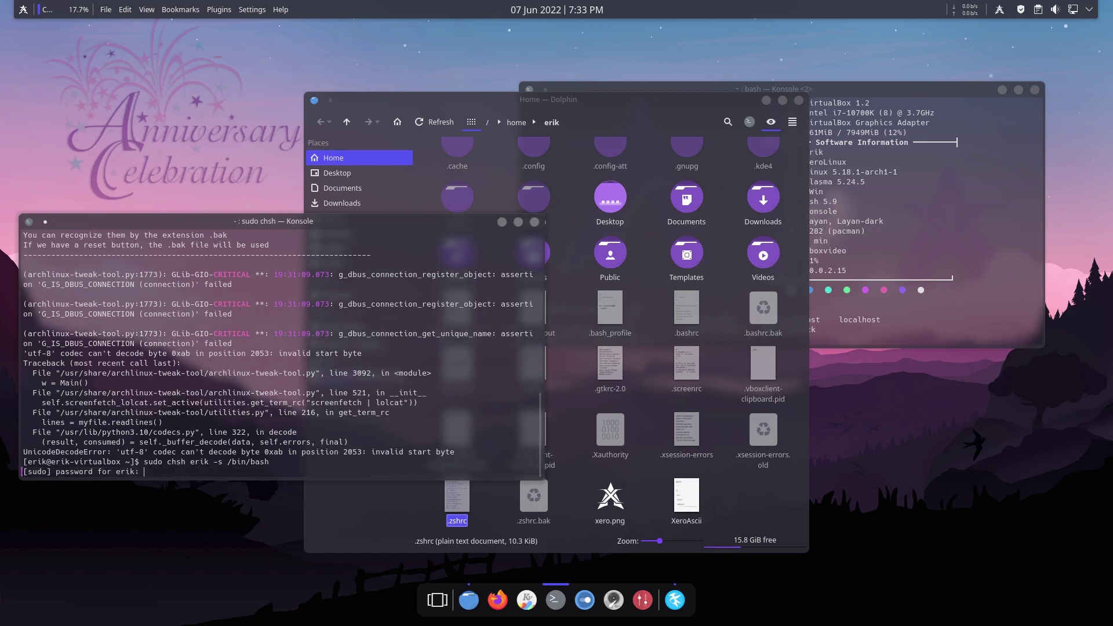
key(Return)
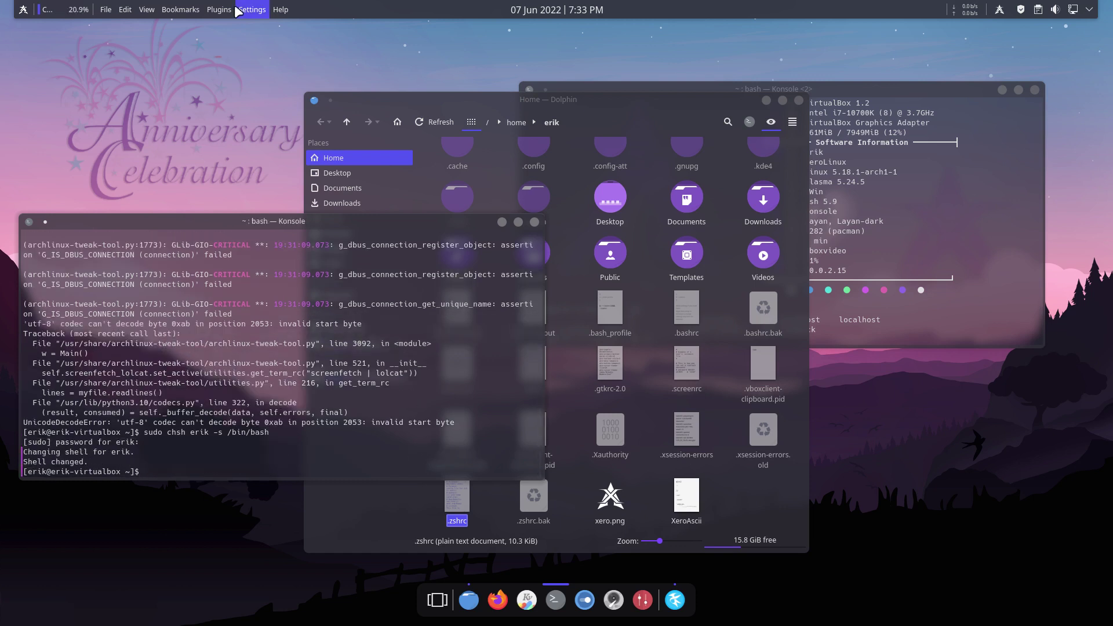
click(23, 9)
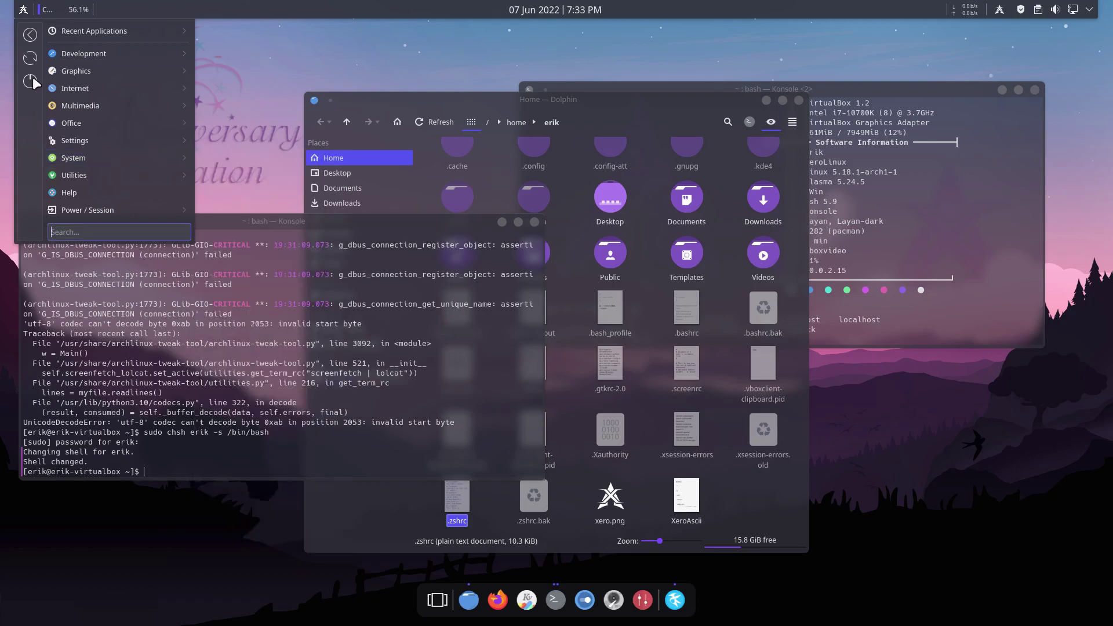
Log back into Plasma, dismiss the welcome dialog, and launch archlinux-tweak-tool from Konsole.
click(30, 81)
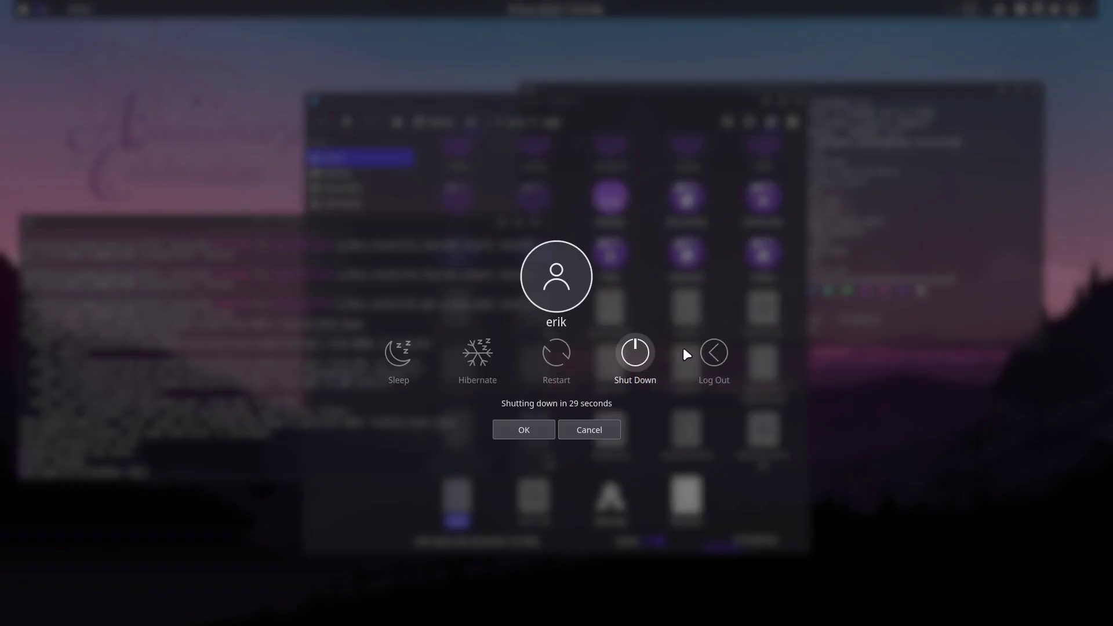
key(Escape)
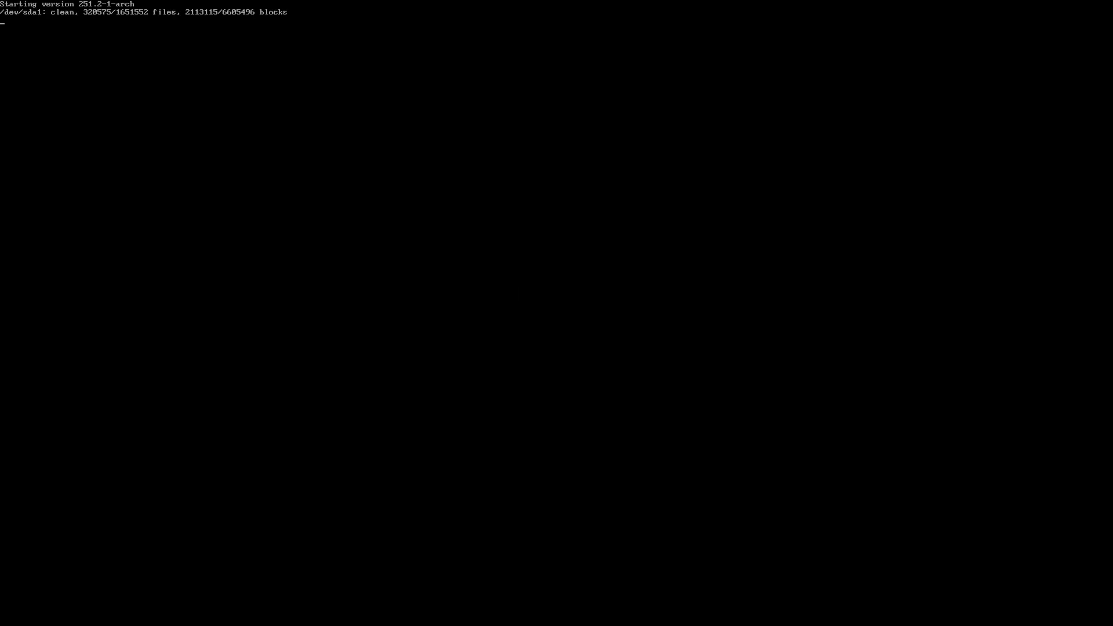
text(••••••)
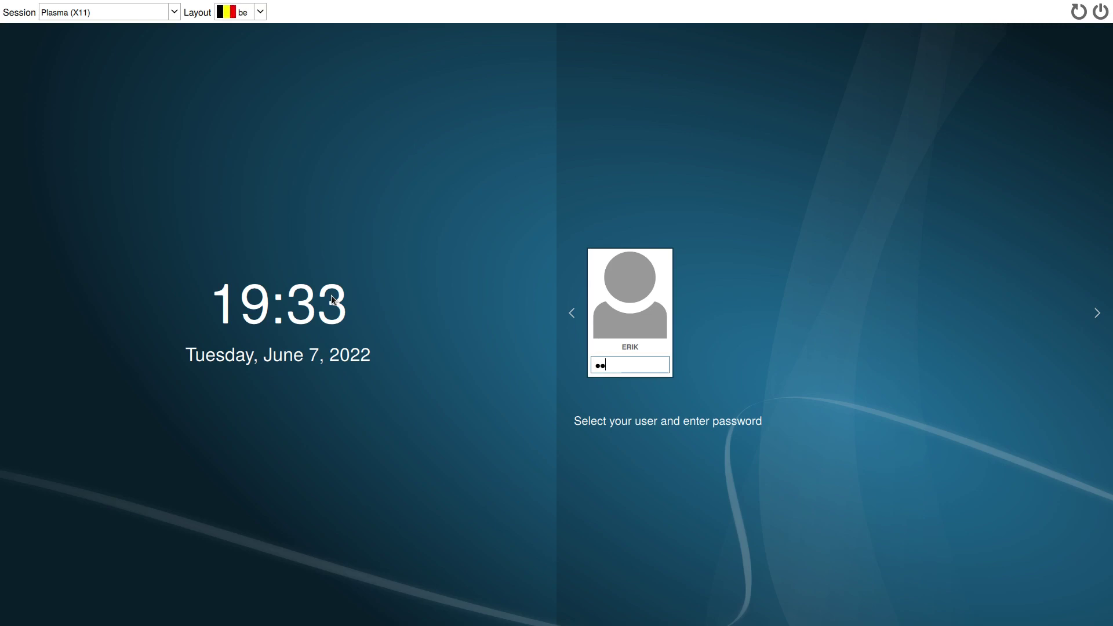
key(Return)
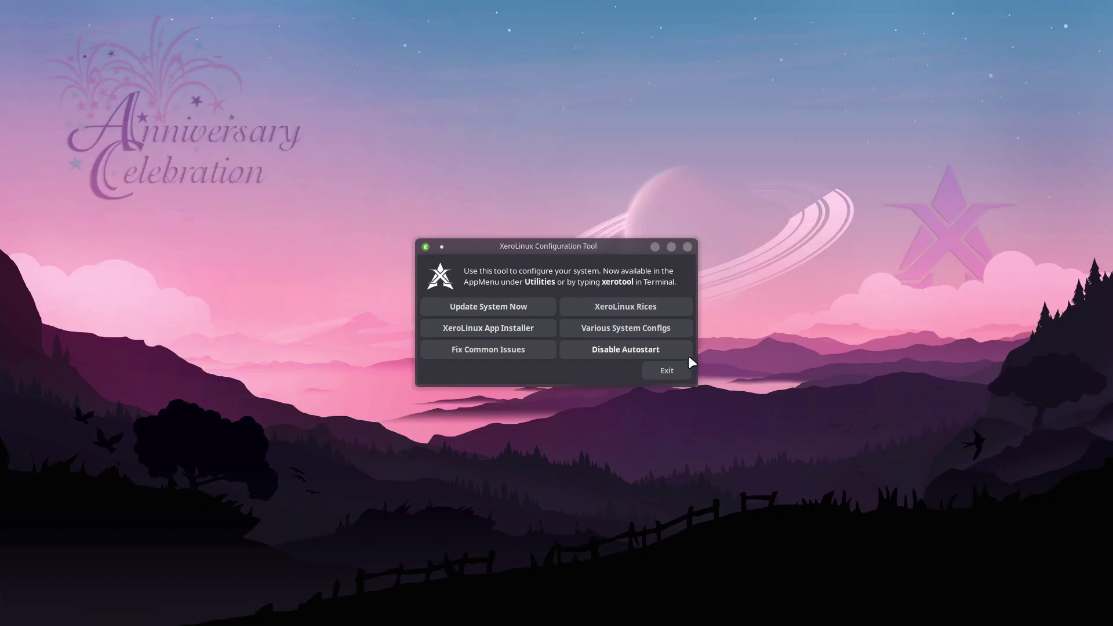
click(661, 370)
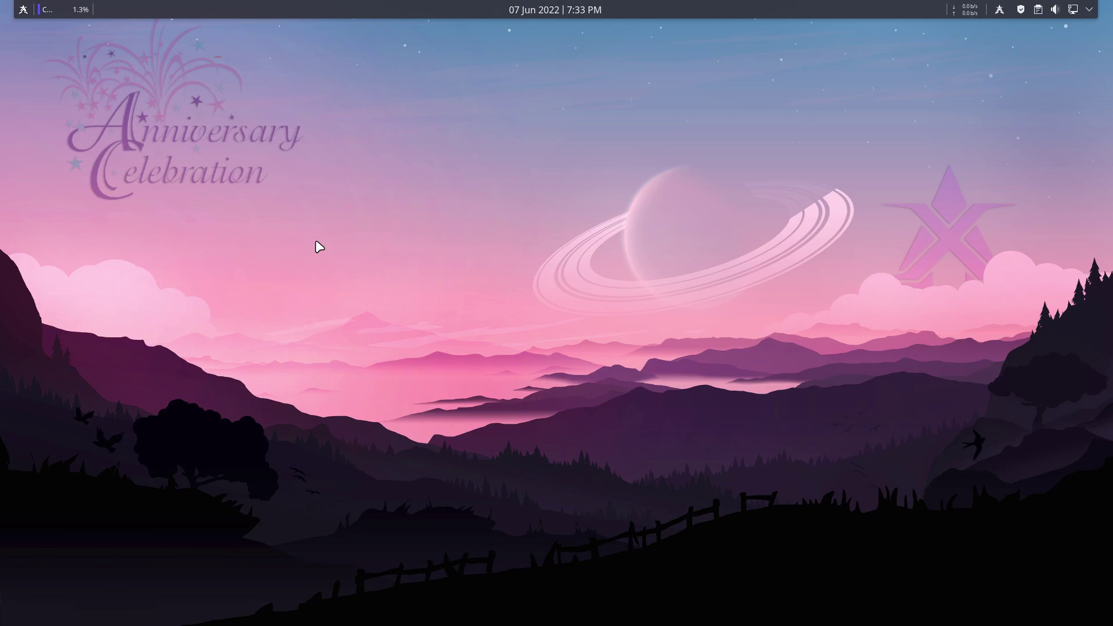
text(ar)
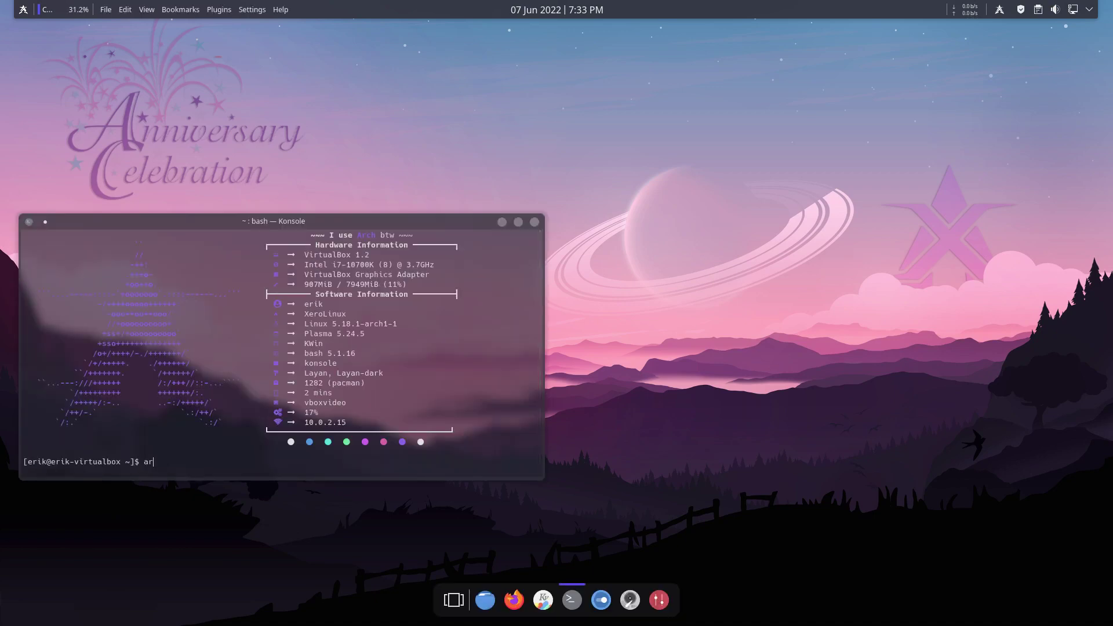
text(chlinux-tweak-tool ****)
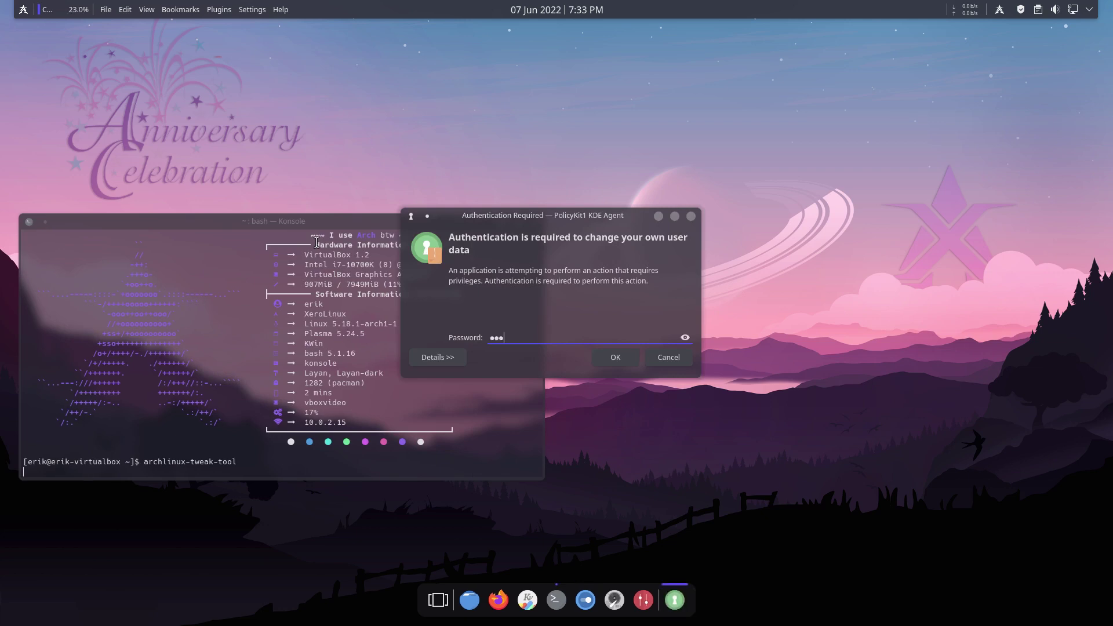
key(Return)
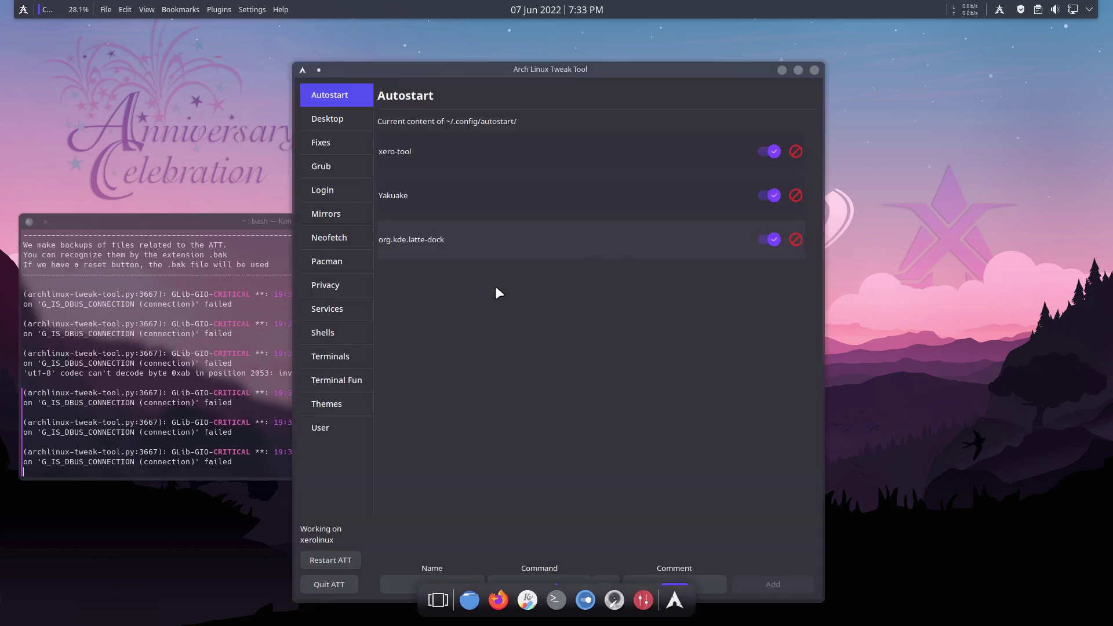
Open the Shells page and review its Zsh and Fish tabs.
click(344, 333)
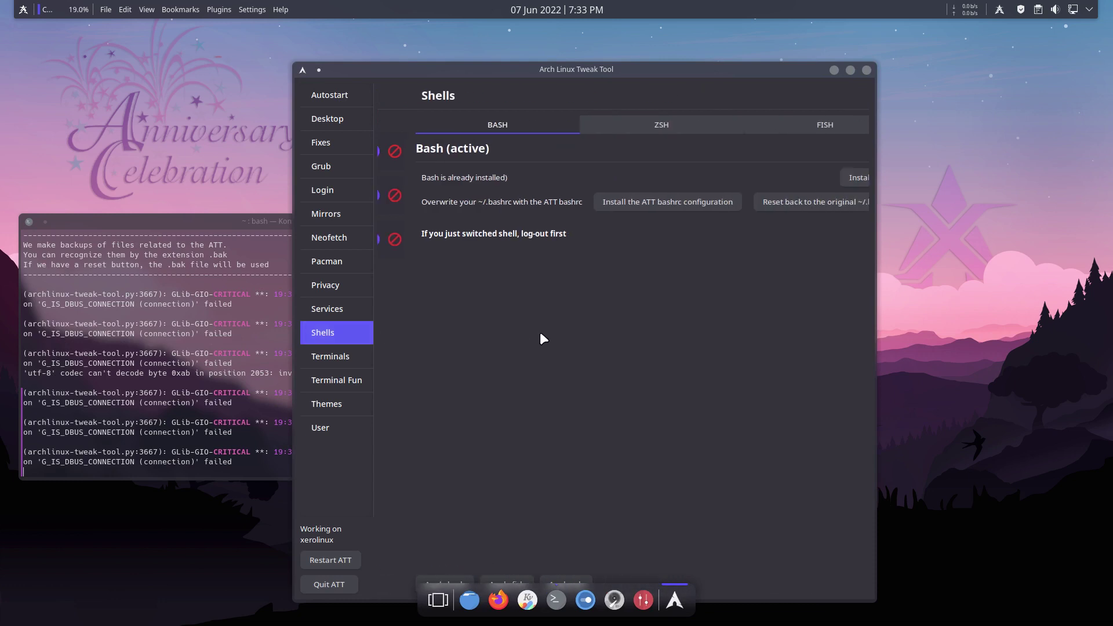
click(641, 124)
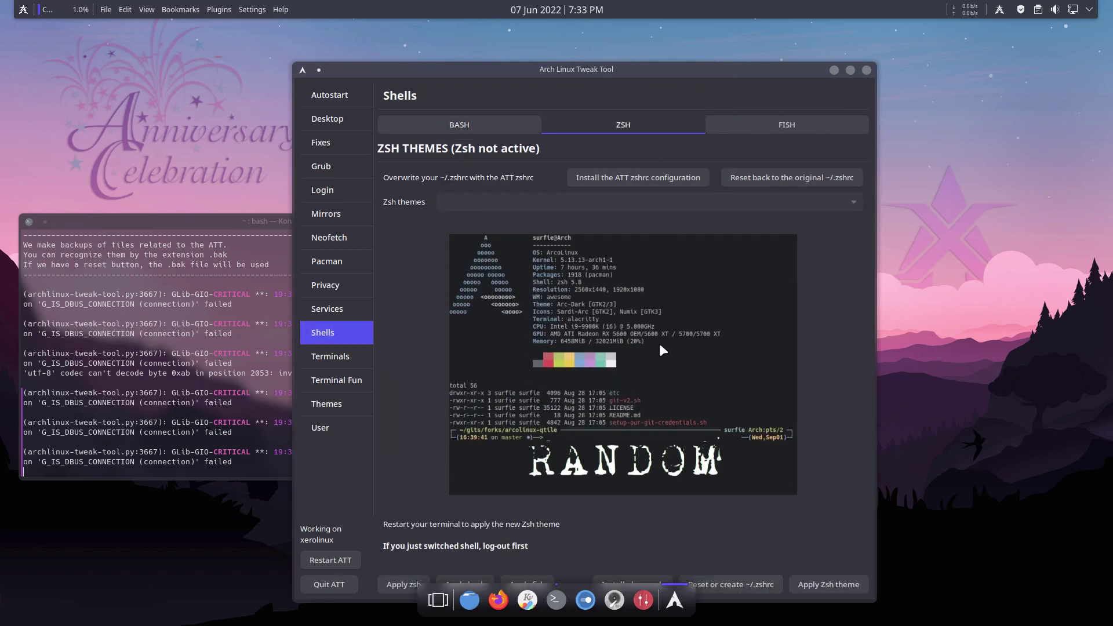
click(776, 123)
drag(635, 67, 729, 57)
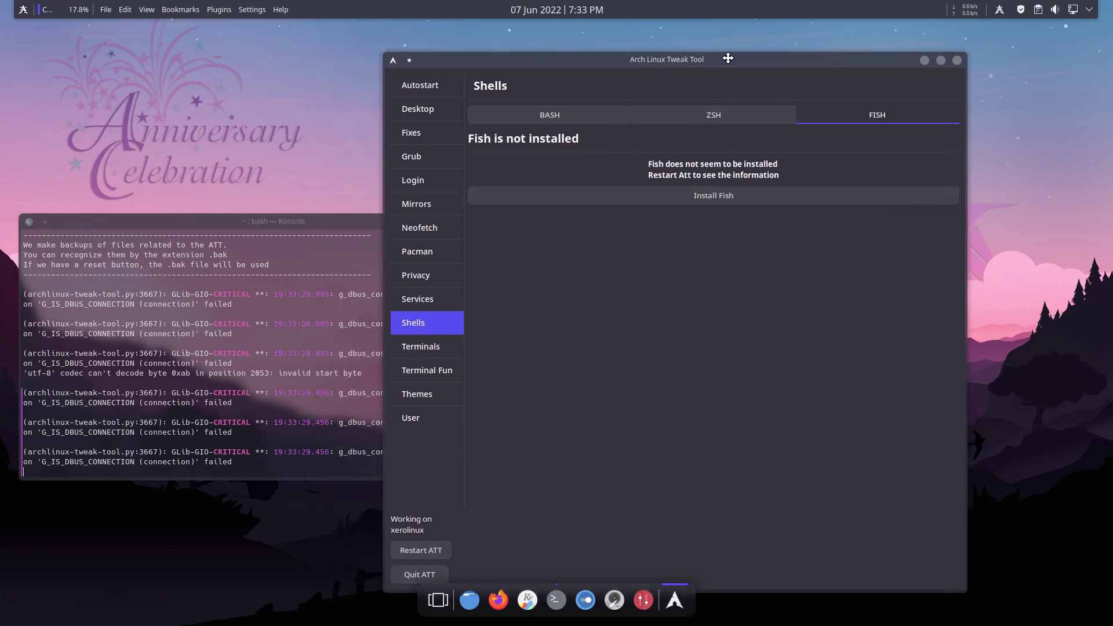
Install Fish, restart the Tweak Tool, and return to the Shells page's Fish section.
click(733, 196)
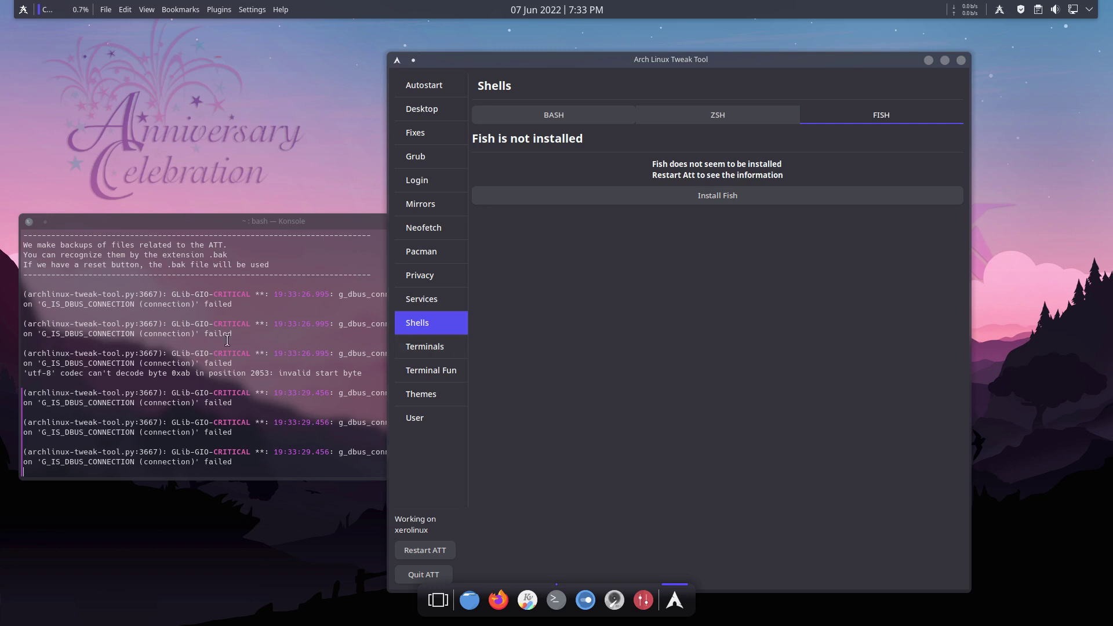
scroll(227, 340, up, 5)
scroll(227, 340, down, 5)
click(425, 551)
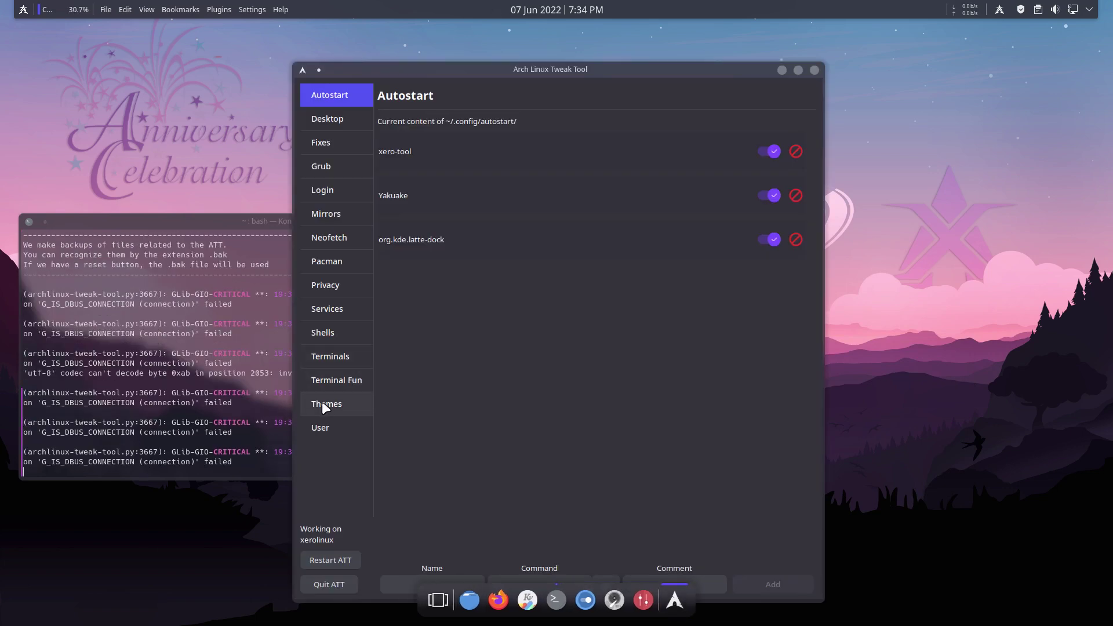
click(332, 328)
click(774, 125)
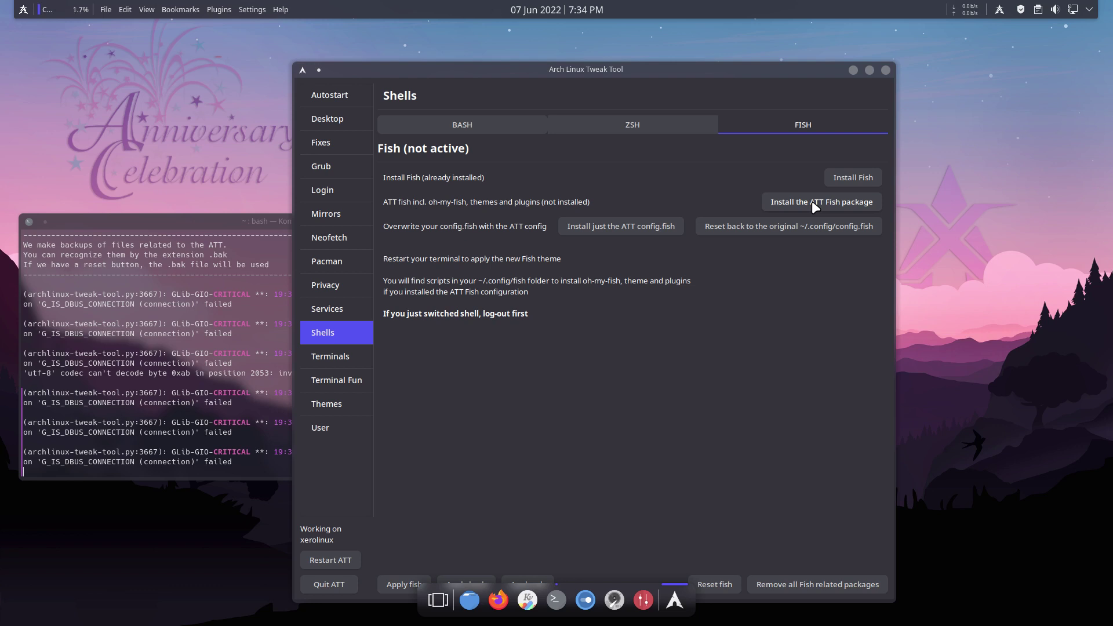
Install just the ATT config.fish and confirm ~/.config/fish now holds config.fish and config.fish.bak.
click(632, 224)
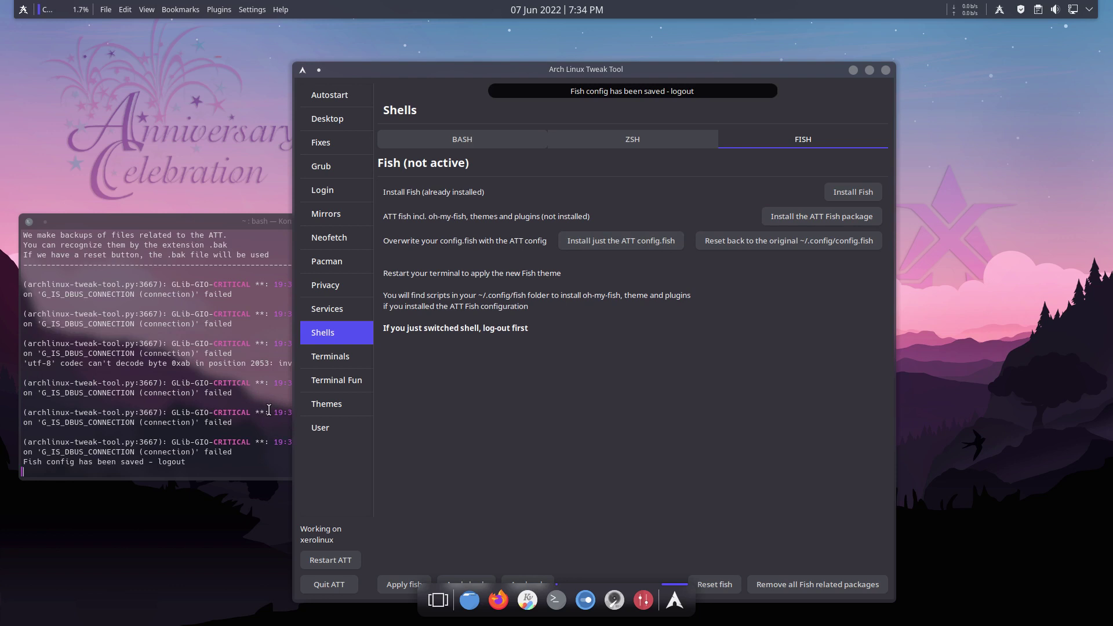
click(464, 583)
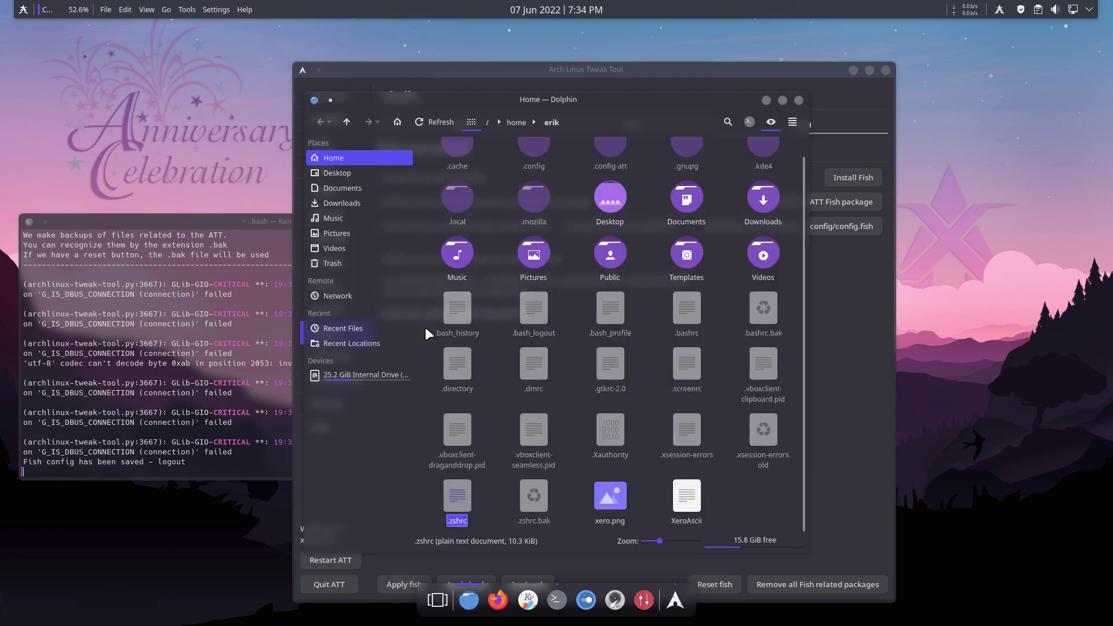
double_click(524, 165)
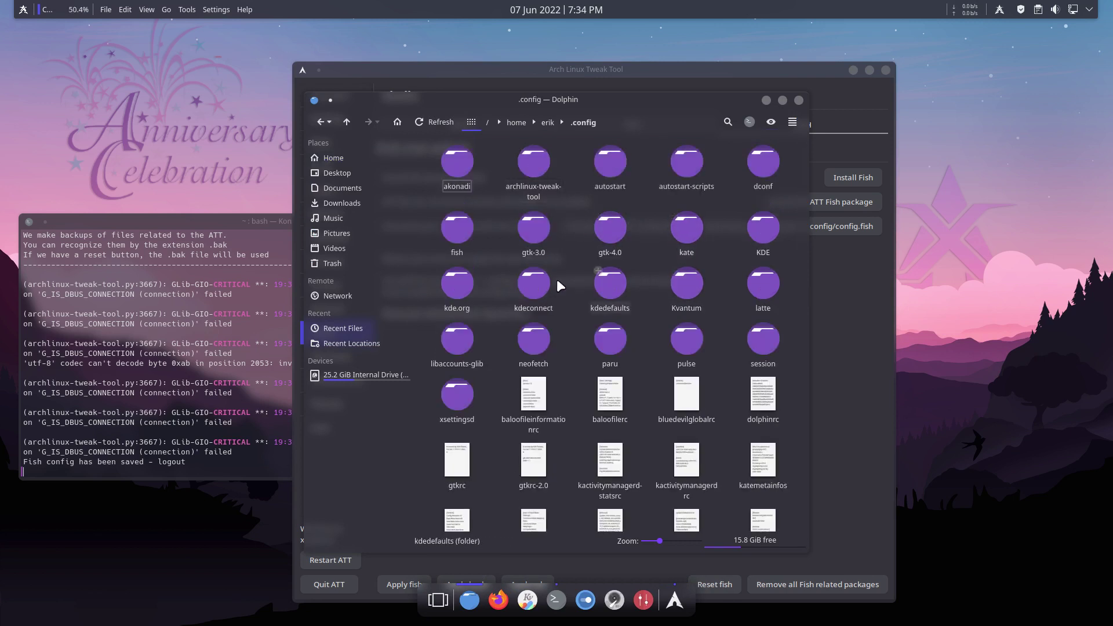
double_click(456, 227)
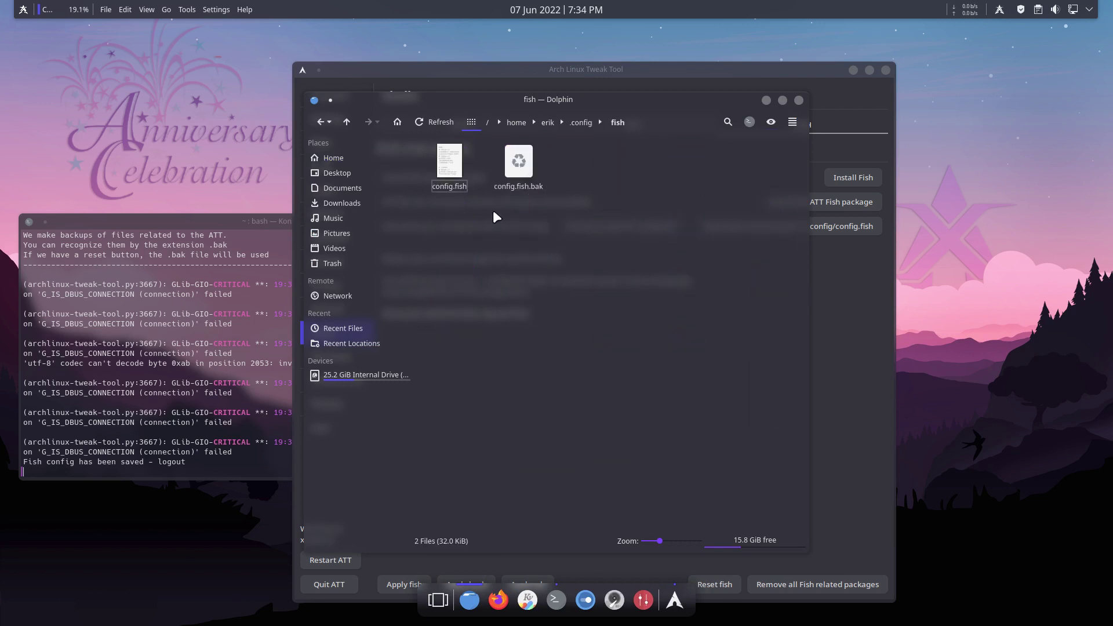
click(463, 165)
mouse_move(518, 169)
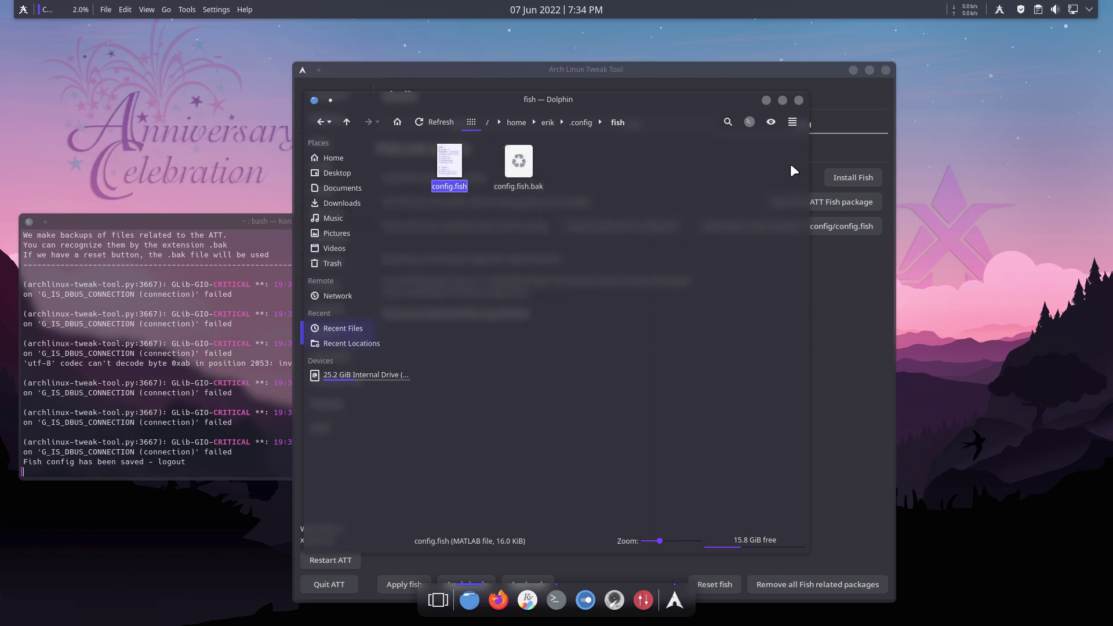
click(763, 101)
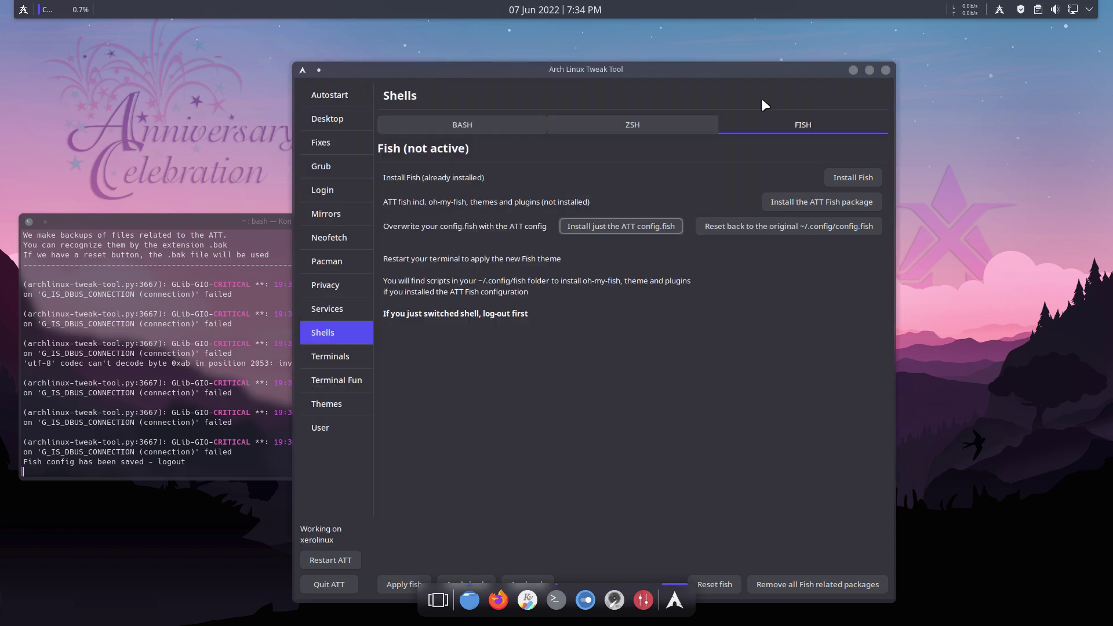
Install the ATT Fish package and inspect the new oh-my-fish, theme and plugin scripts in ~/.config/fish.
click(827, 200)
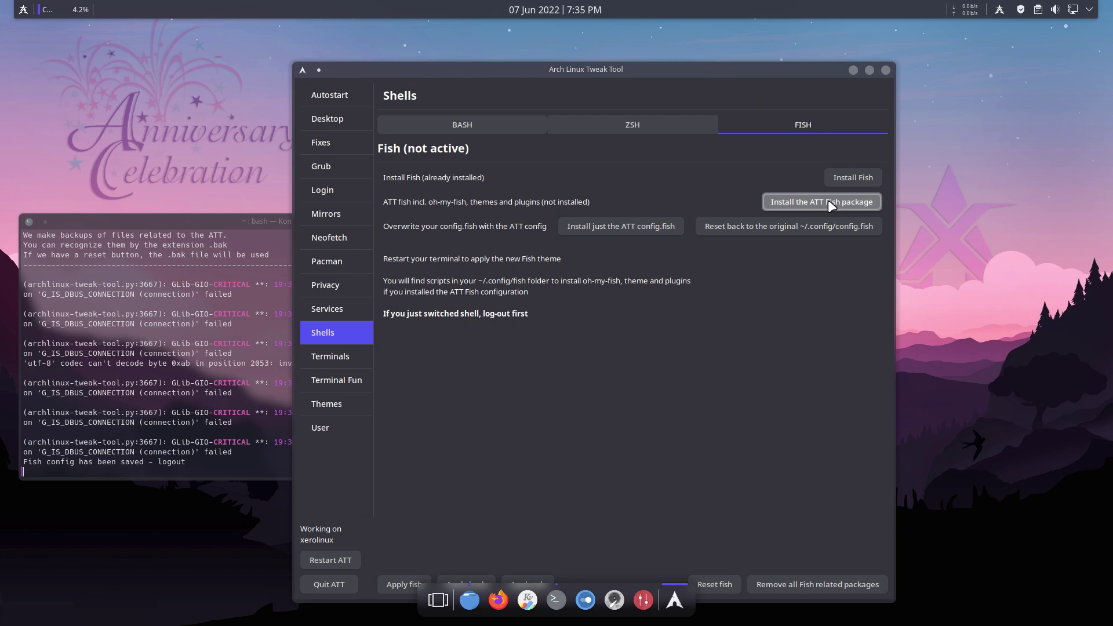
drag(665, 81, 734, 61)
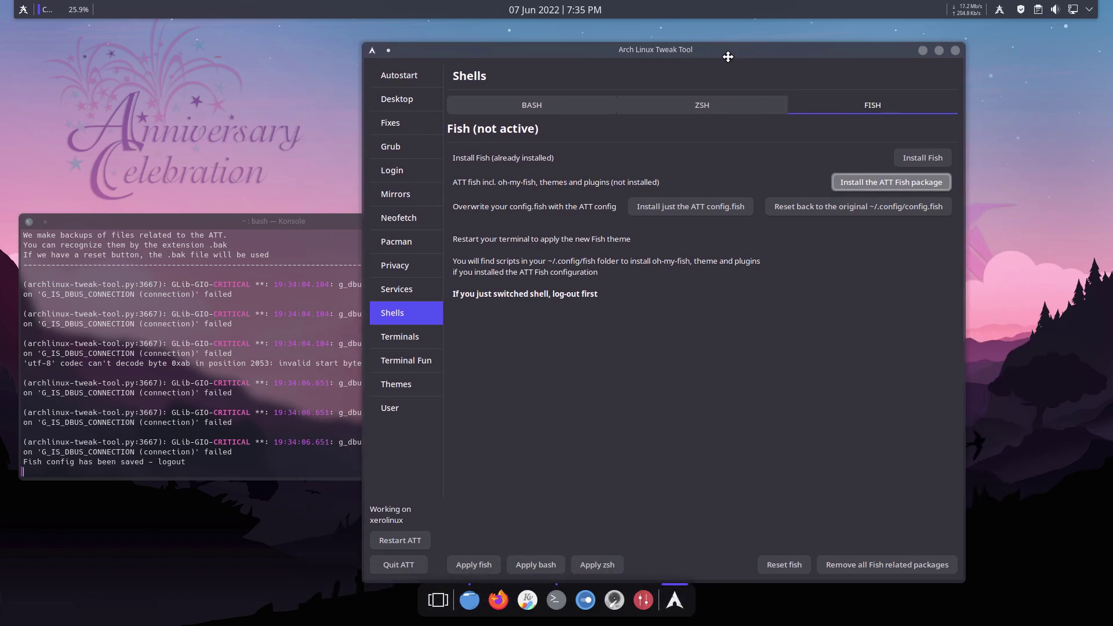
click(473, 565)
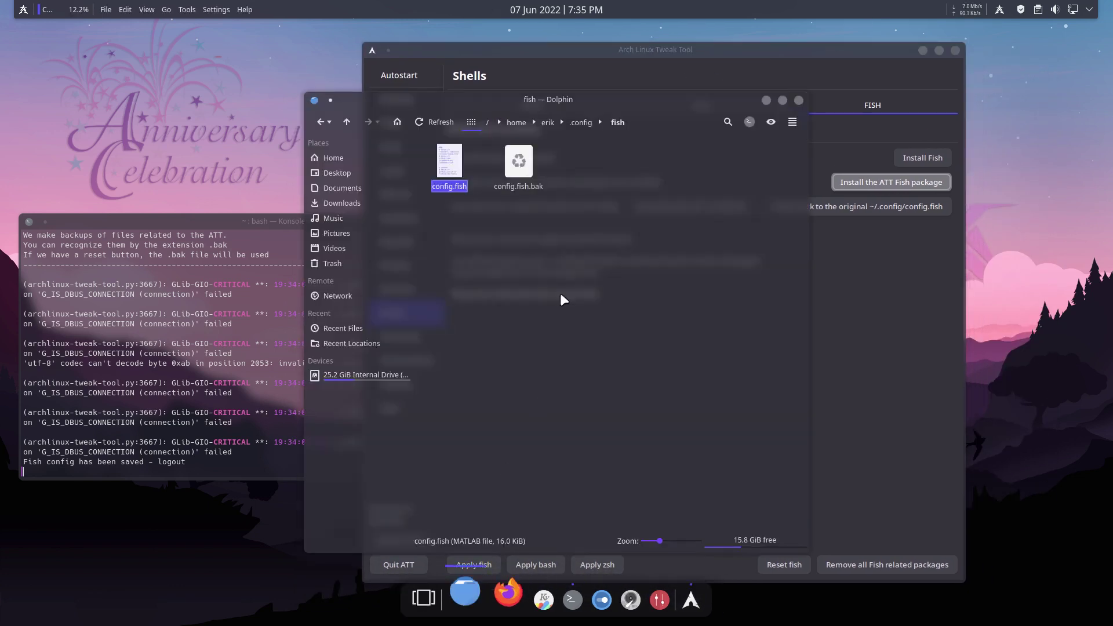
drag(600, 105, 335, 146)
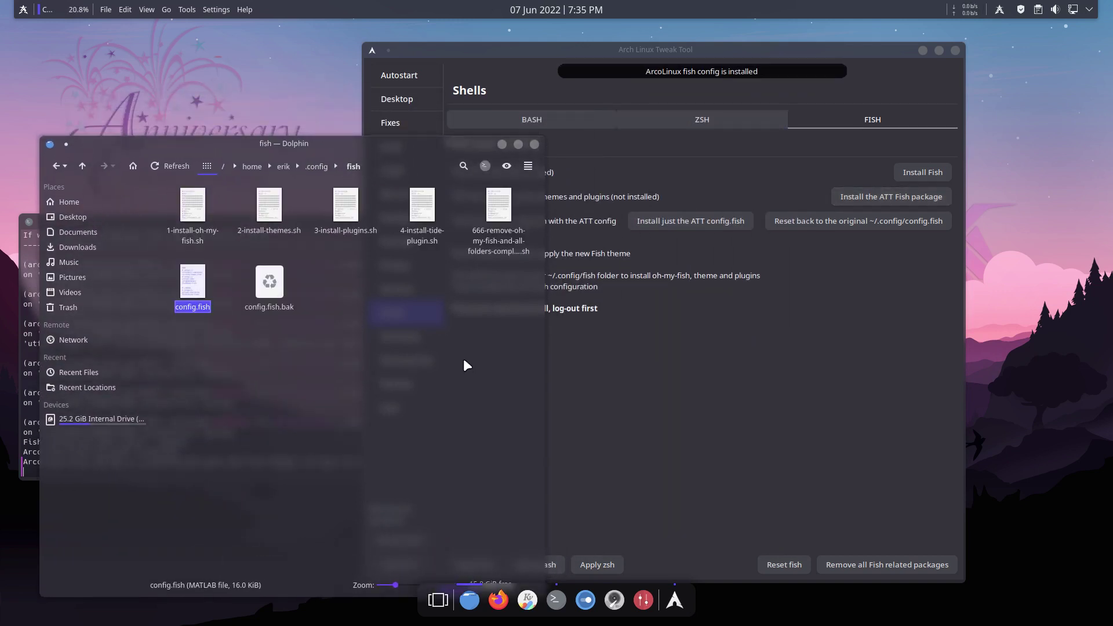
click(403, 327)
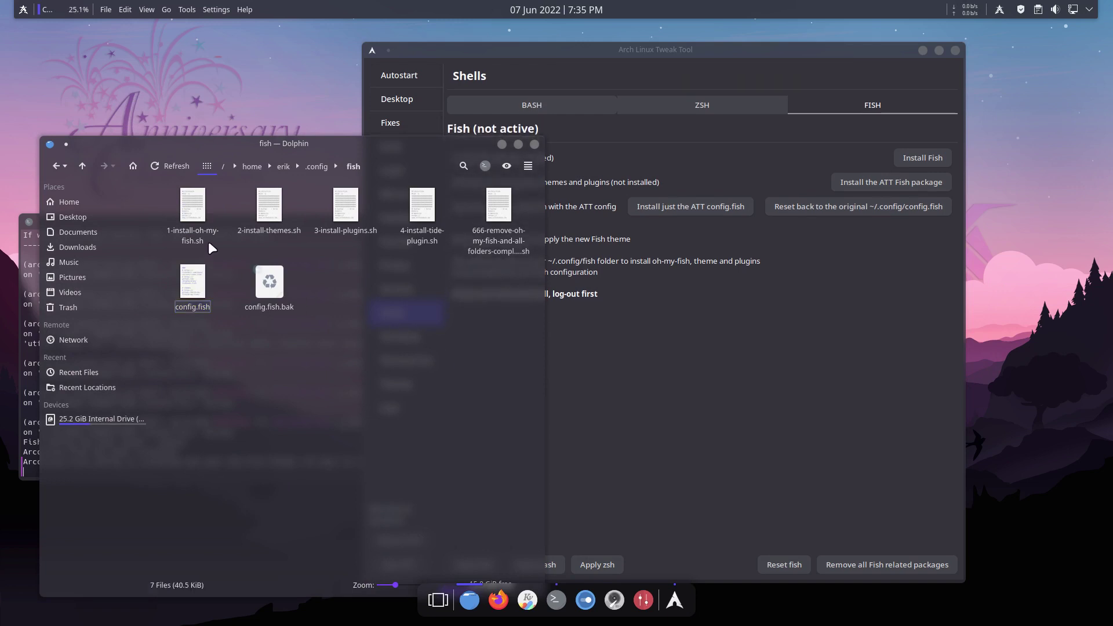
mouse_move(194, 217)
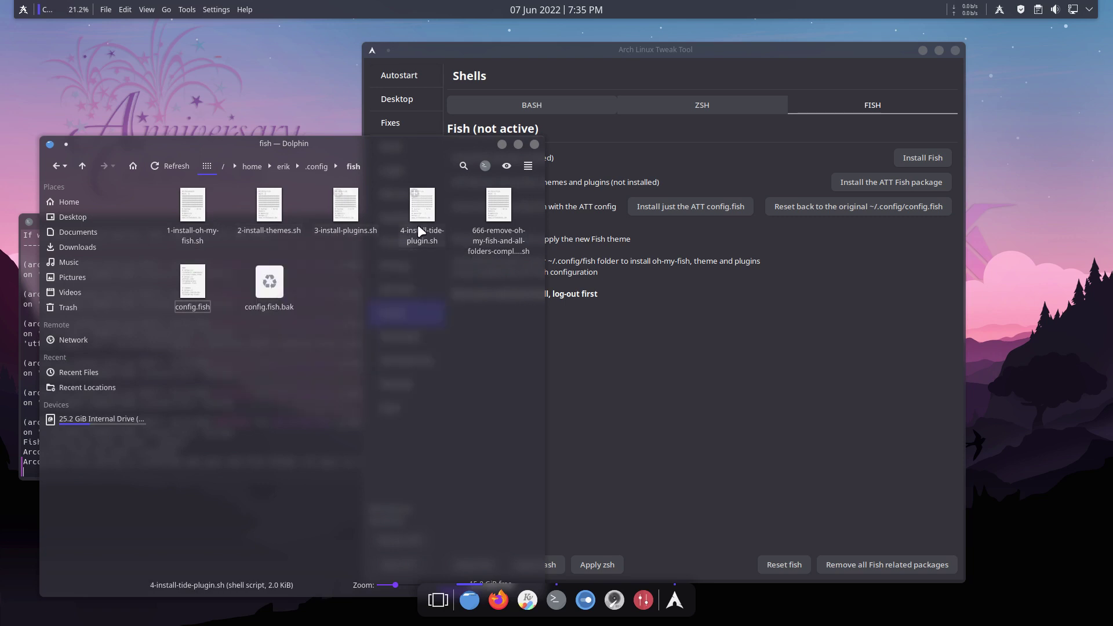
mouse_move(421, 228)
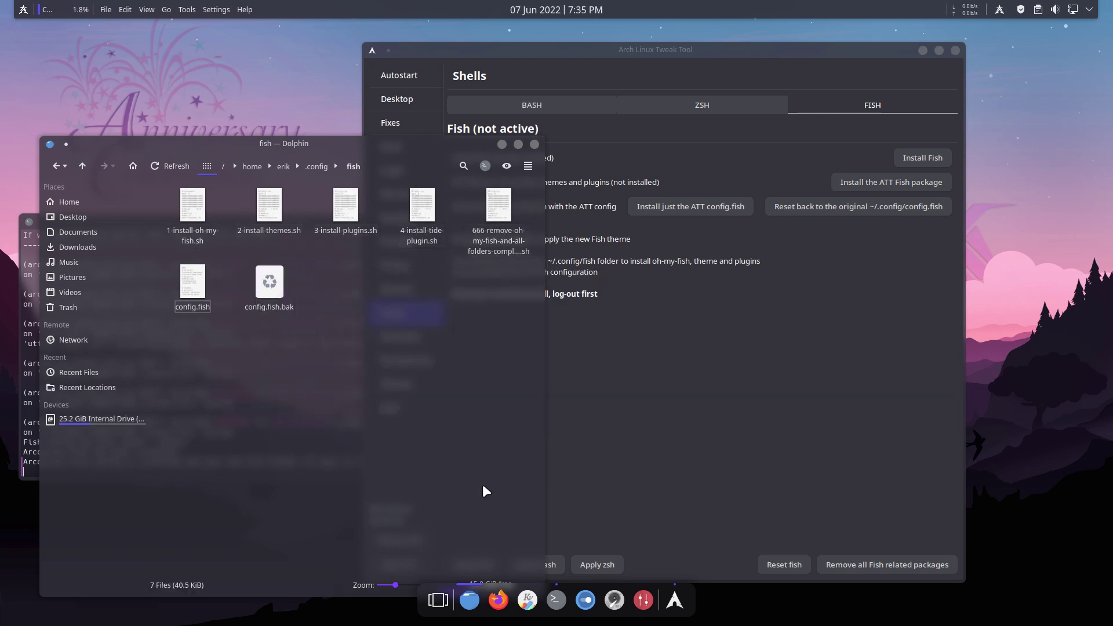
click(649, 432)
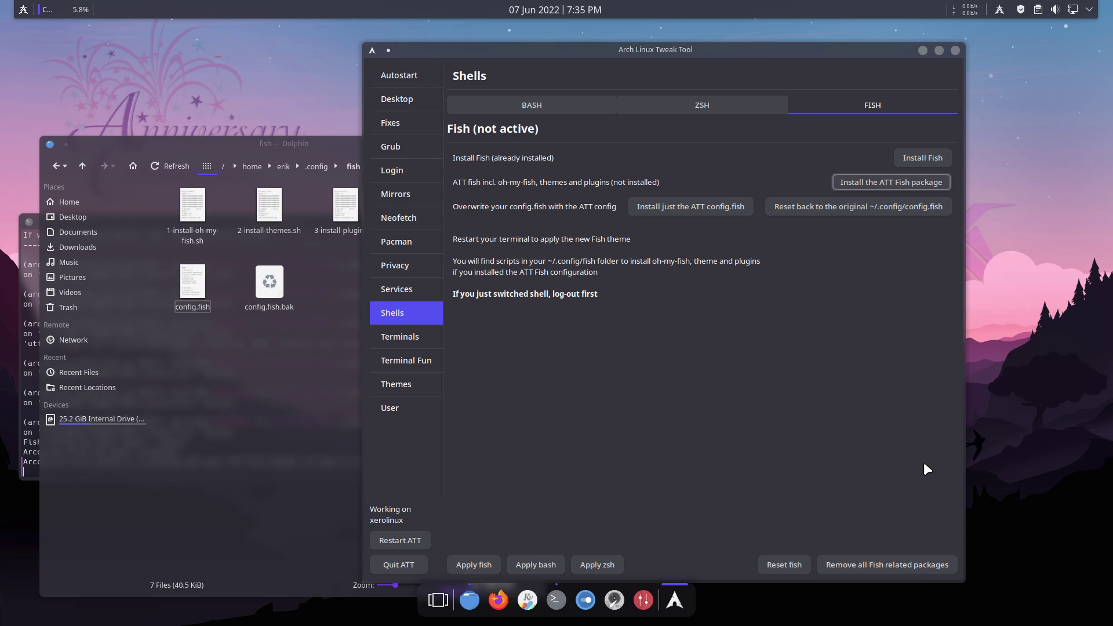
Make fish the login shell, reboot into XeroLinux, and close the XeroLinux Configuration Tool.
click(477, 561)
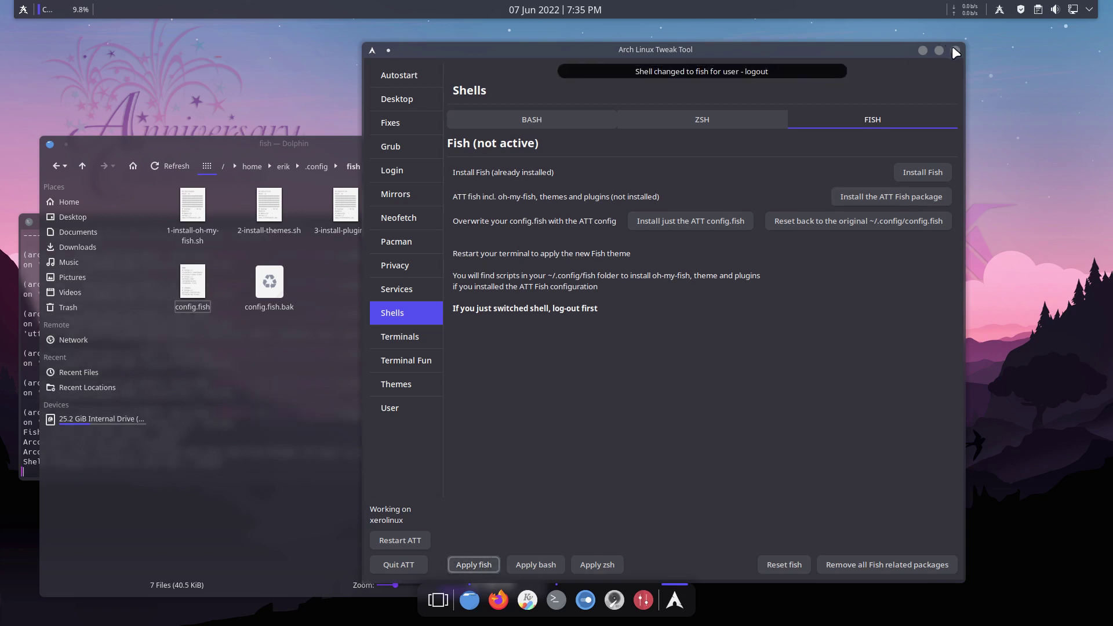
click(955, 51)
click(23, 9)
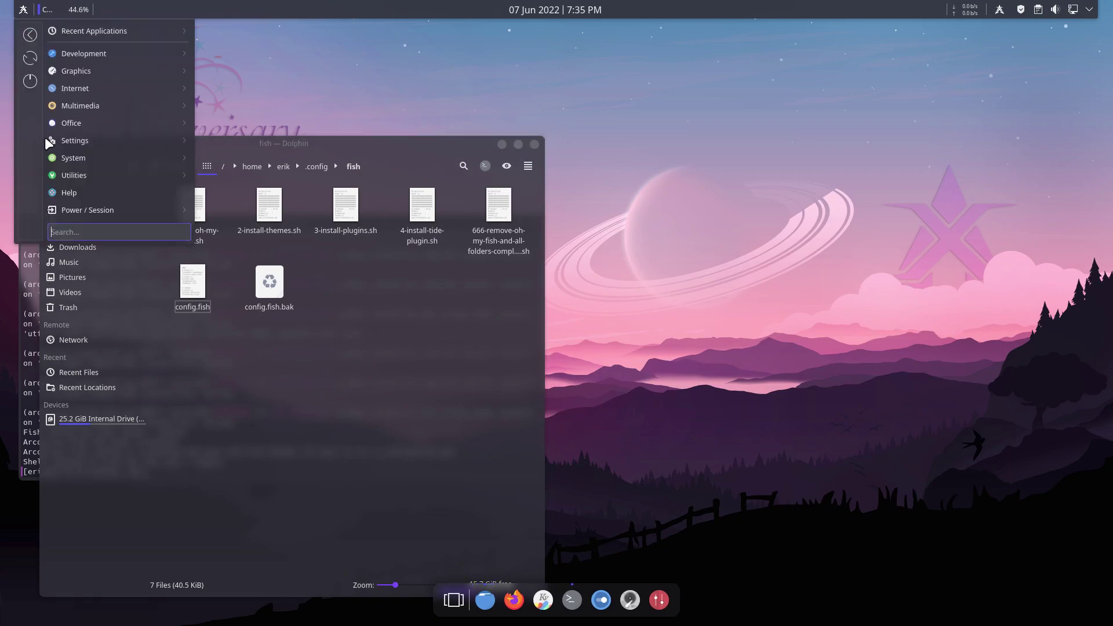
click(31, 81)
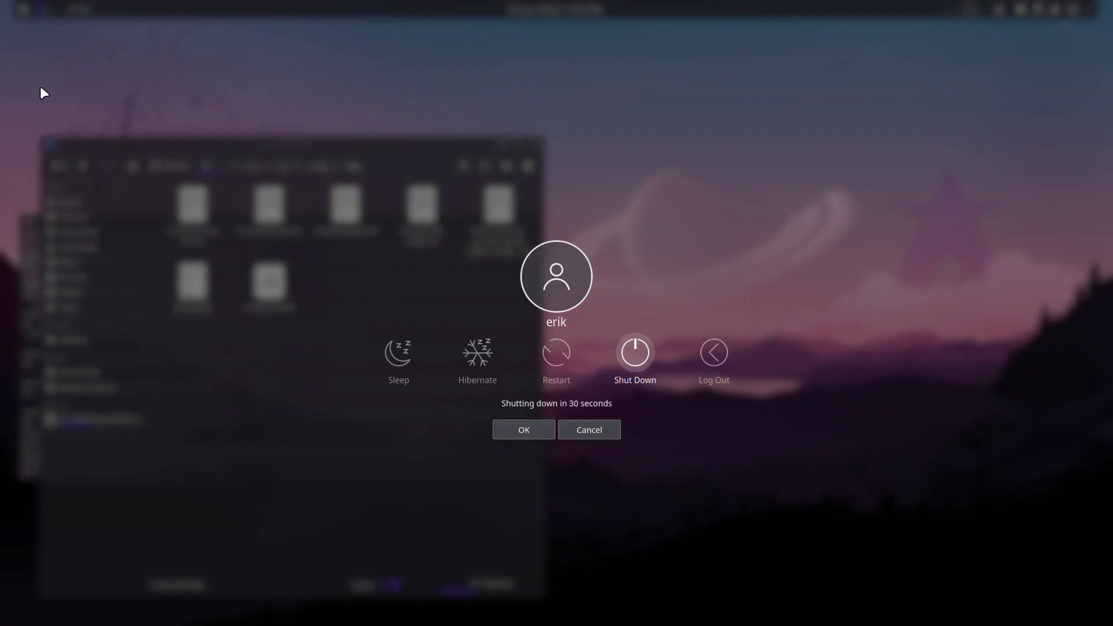
click(561, 353)
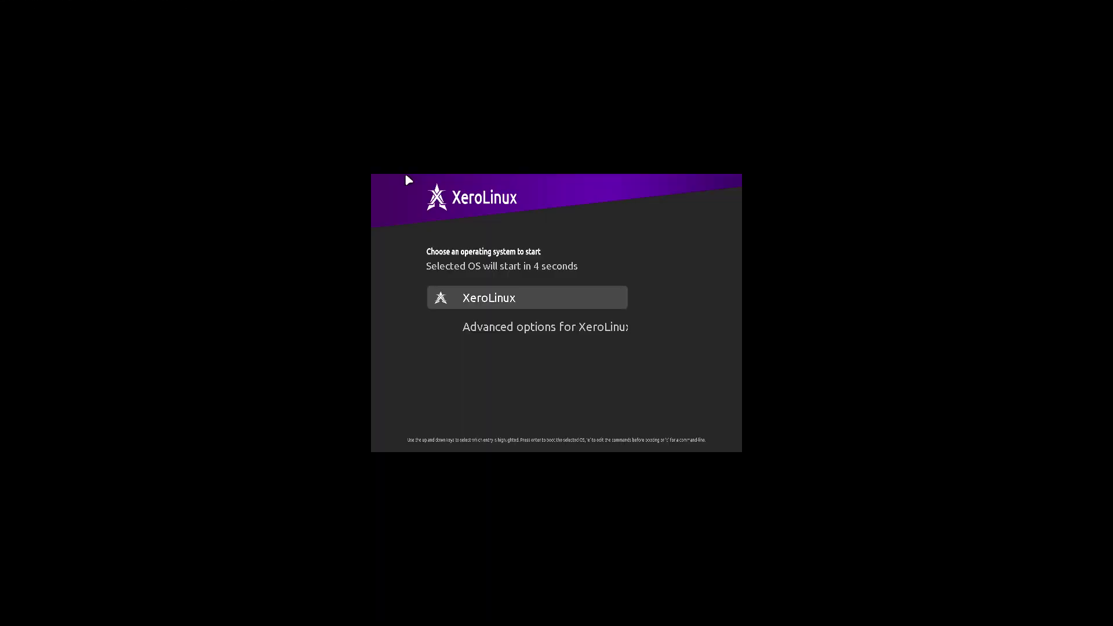
key(Return)
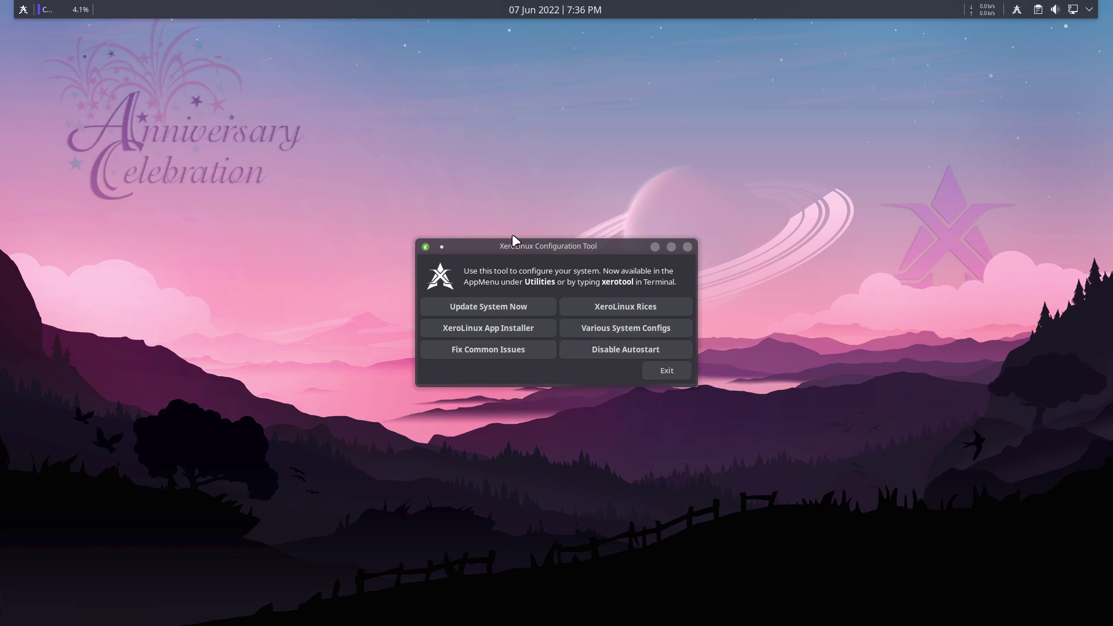
click(687, 247)
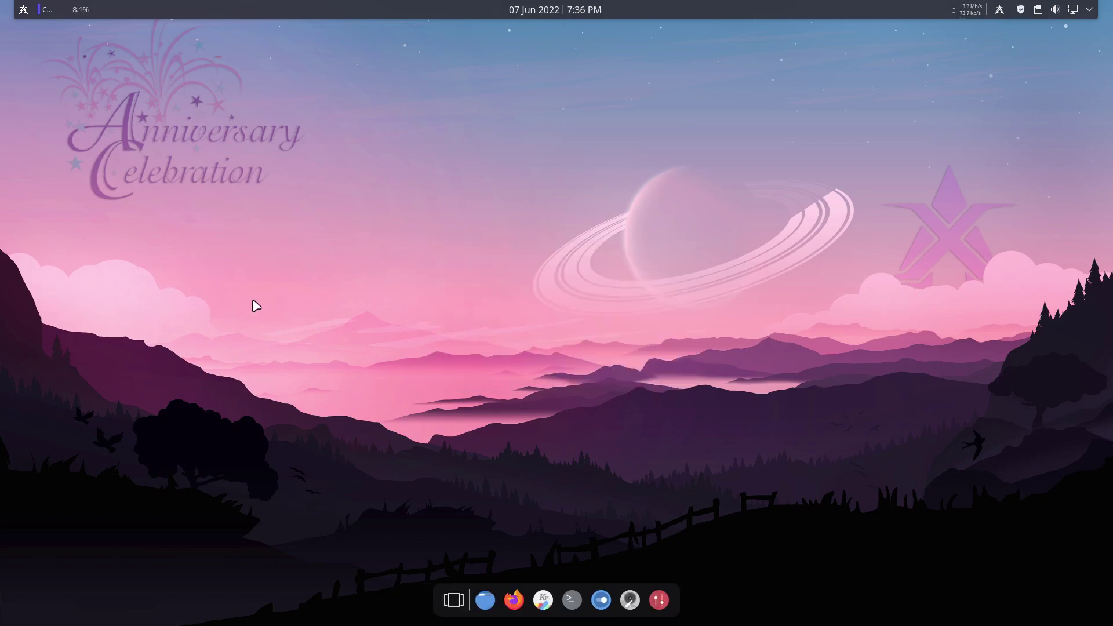
Open a terminal, type archlinux-tweak-tool, and select the word fish in the shell output.
key(ctrl+alt+t)
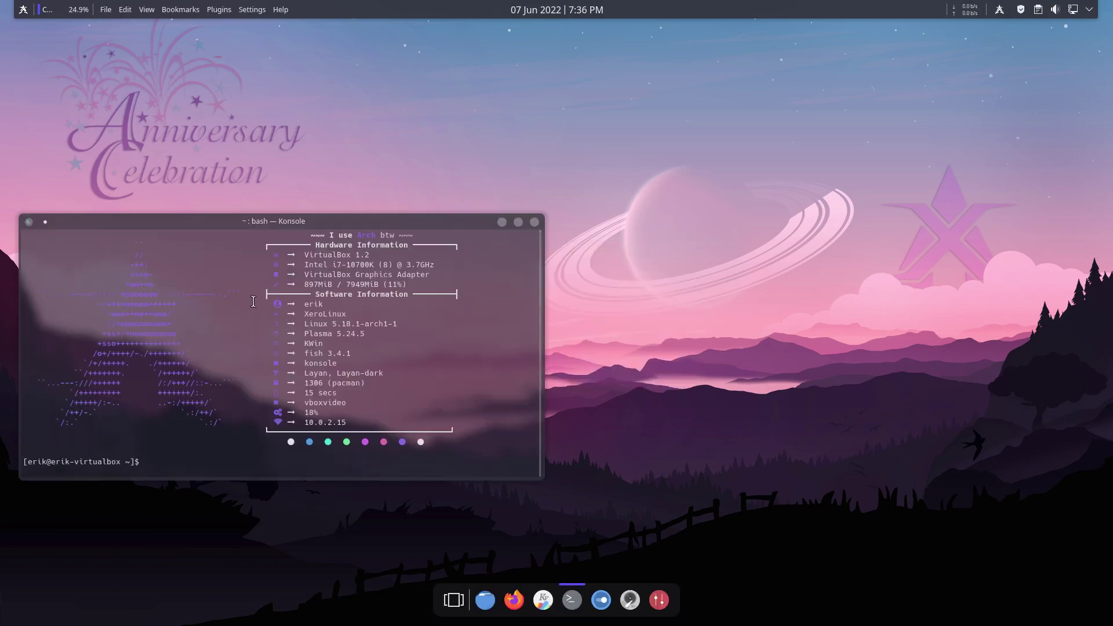
text(archlinux-tweak-tool)
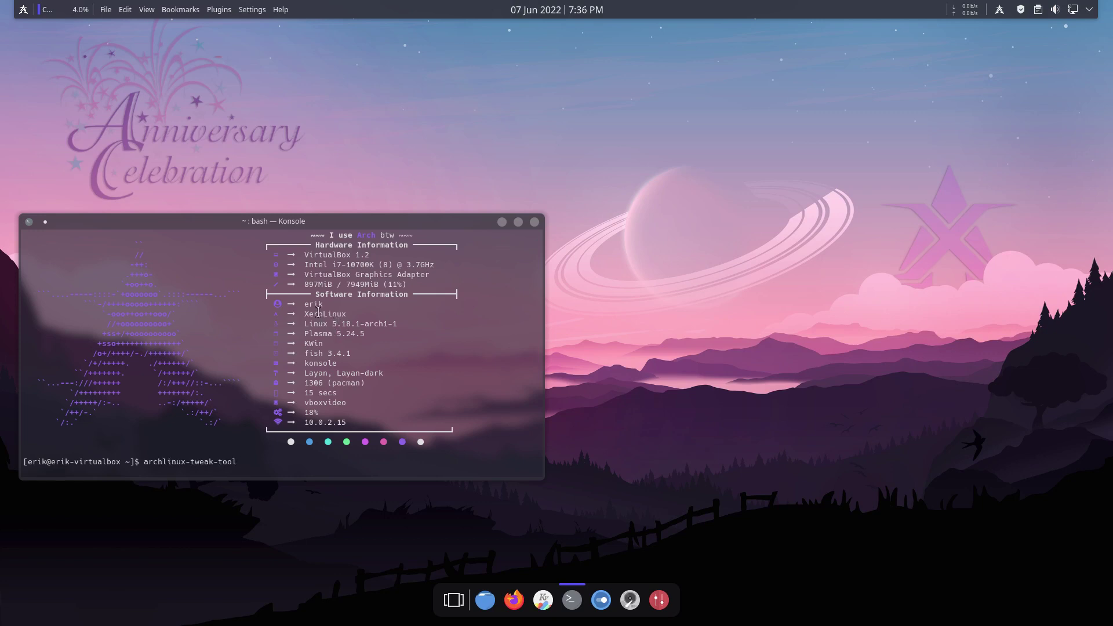
double_click(310, 353)
drag(260, 452, 136, 471)
click(210, 466)
drag(250, 462, 143, 463)
Enlarge the terminal, try a sudo pacman -S command line, then run archlinux-tweak-tool.
text(sudo pacman -S)
drag(351, 220, 385, 54)
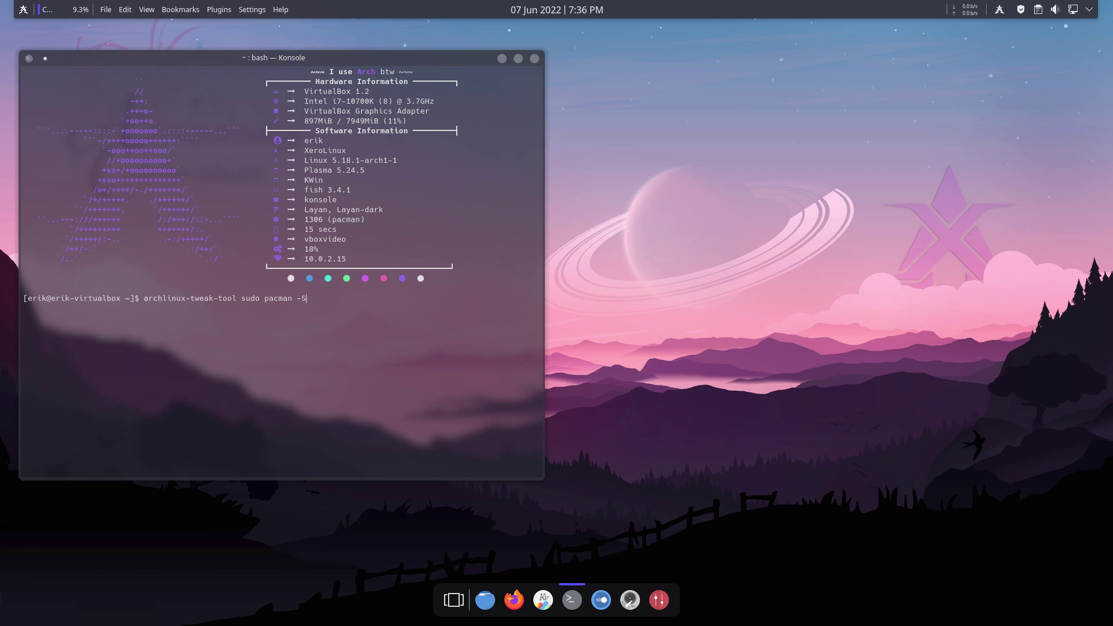
text(f)
key(BackSpace)
key(BackSpace)
key(BackSpace)
key(BackSpace)
key(BackSpace)
key(BackSpace)
key(BackSpace)
key(BackSpace)
key(BackSpace)
key(BackSpace)
key(BackSpace)
key(BackSpace)
key(BackSpace)
key(BackSpace)
key(BackSpace)
key(BackSpace)
key(BackSpace)
key(BackSpace)
key(BackSpace)
key(BackSpace)
key(BackSpace)
key(BackSpace)
key(BackSpace)
key(BackSpace)
key(BackSpace)
key(BackSpace)
key(BackSpace)
text(sud)
text(o pacm)
text(an -S)
key(BackSpace)
key(Delete)
key(Return)
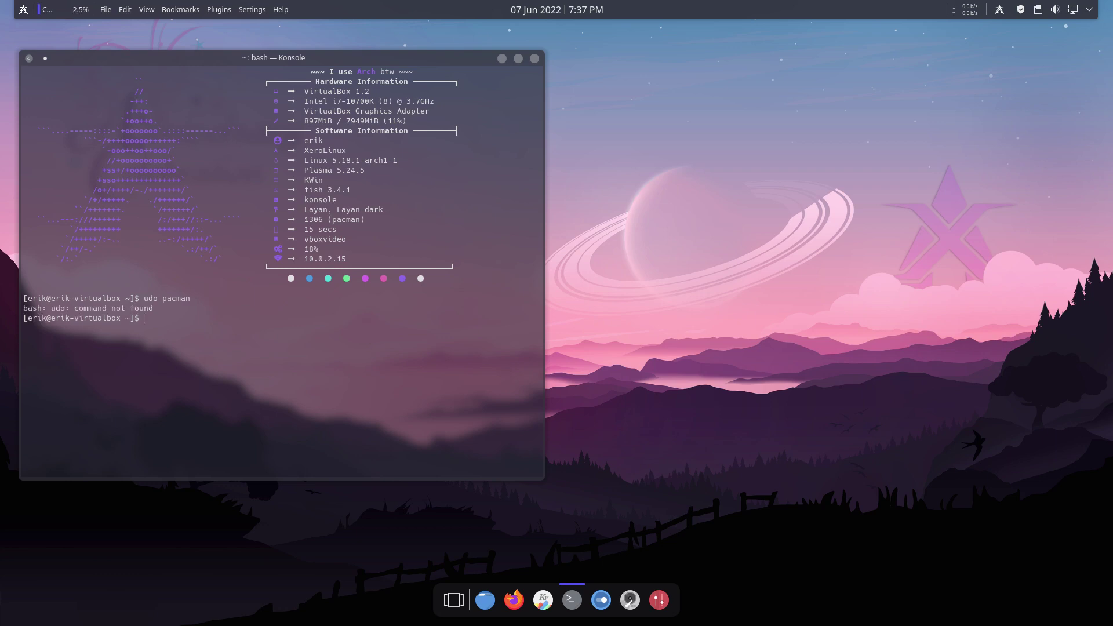
text(archlinux-tweak-tool)
key(Return)
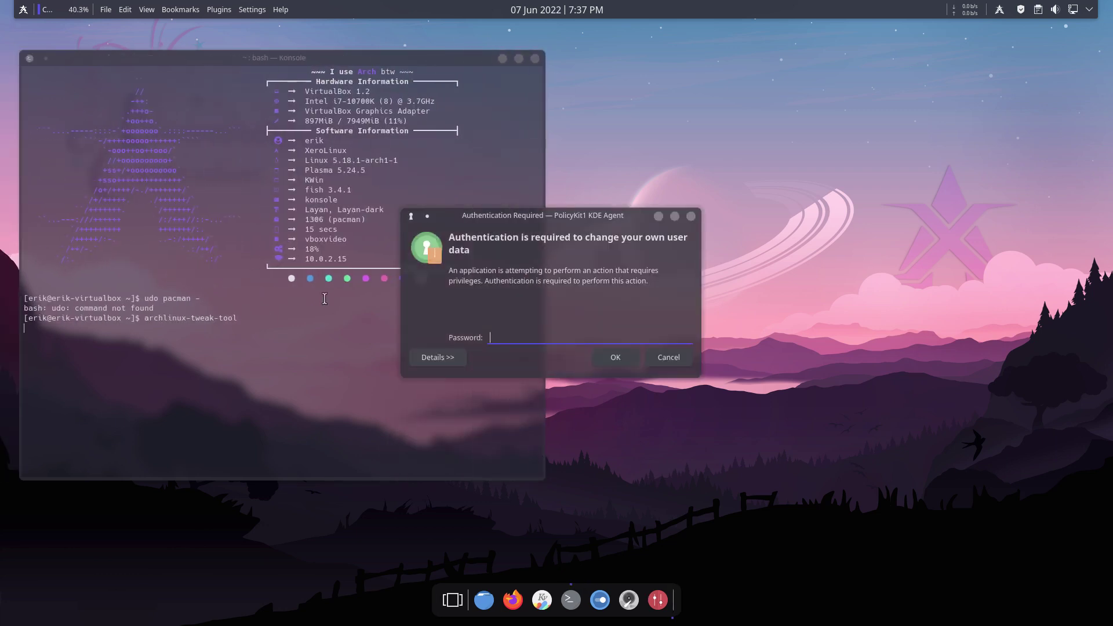
Authenticate the Tweak Tool with the account password, then visit the Privacy page and the Neofetch Editor.
text(****)
key(Return)
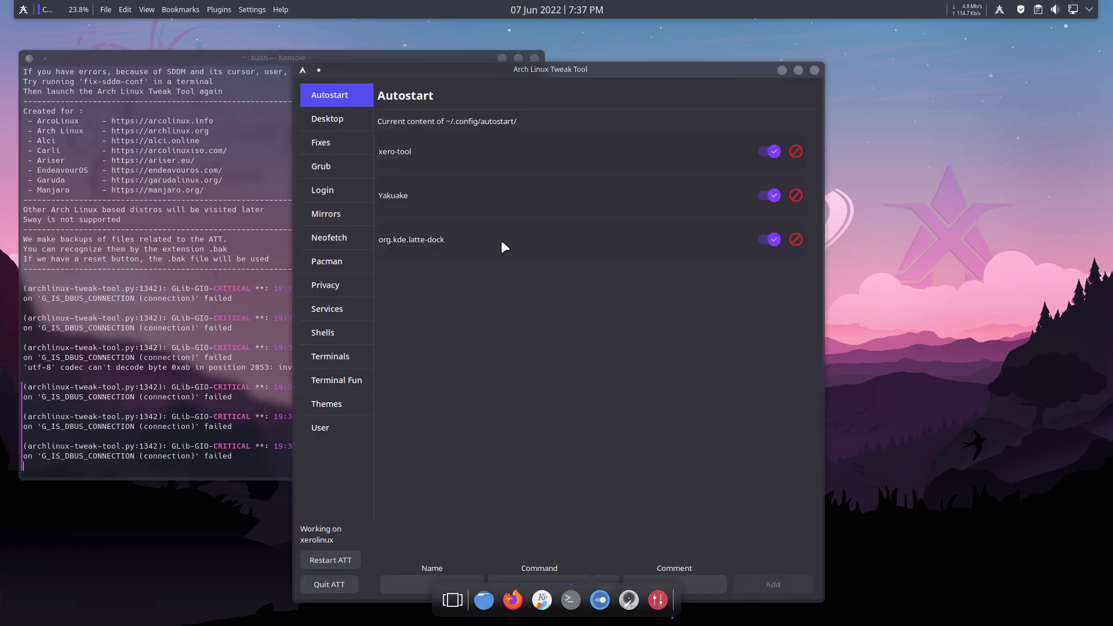
drag(823, 43, 901, 11)
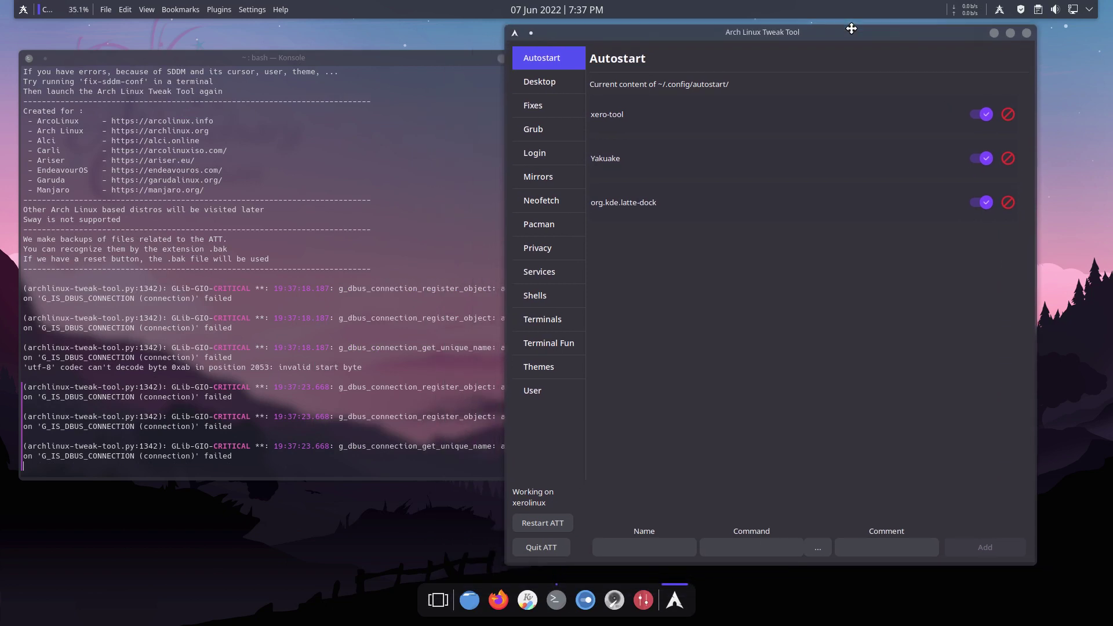
click(545, 244)
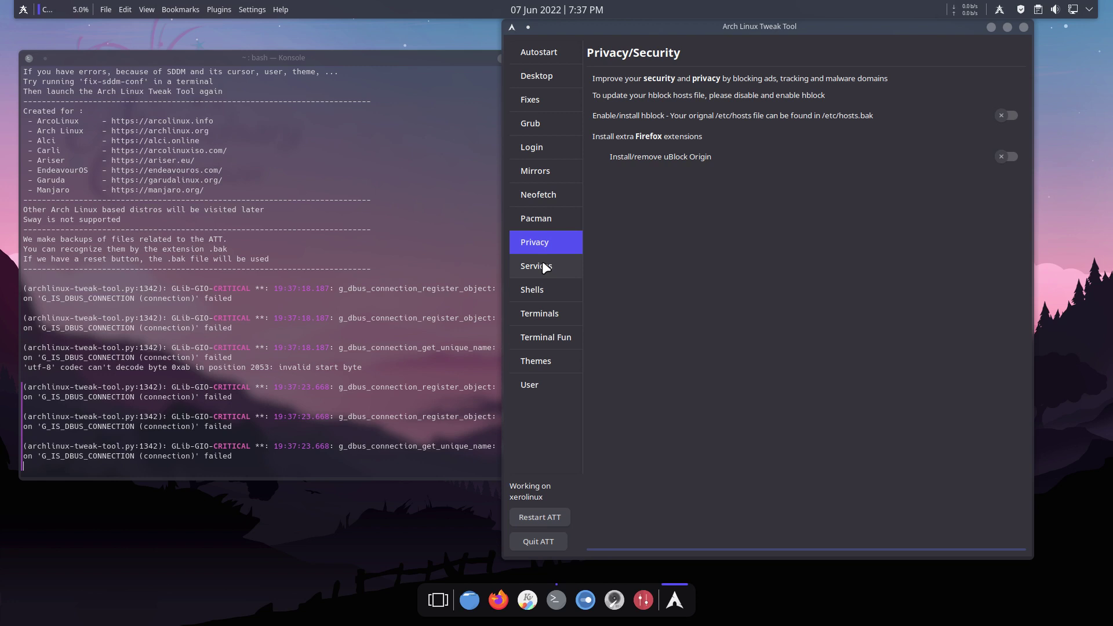
click(540, 195)
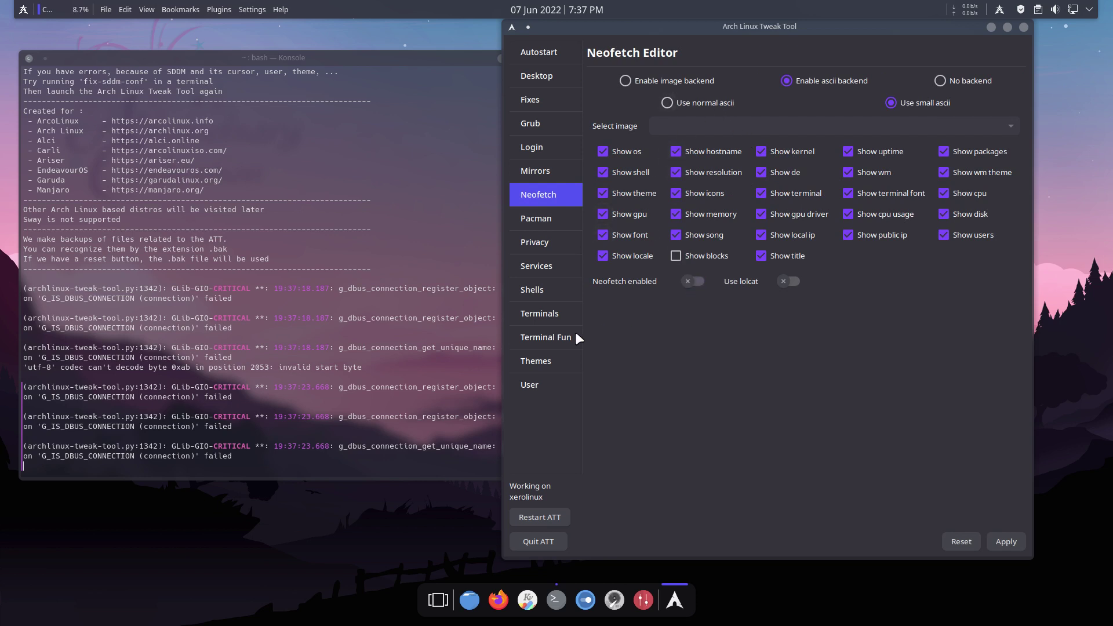
Open a second Konsole window and run neofetch twice to print the system summary.
key(ctrl+alt+t)
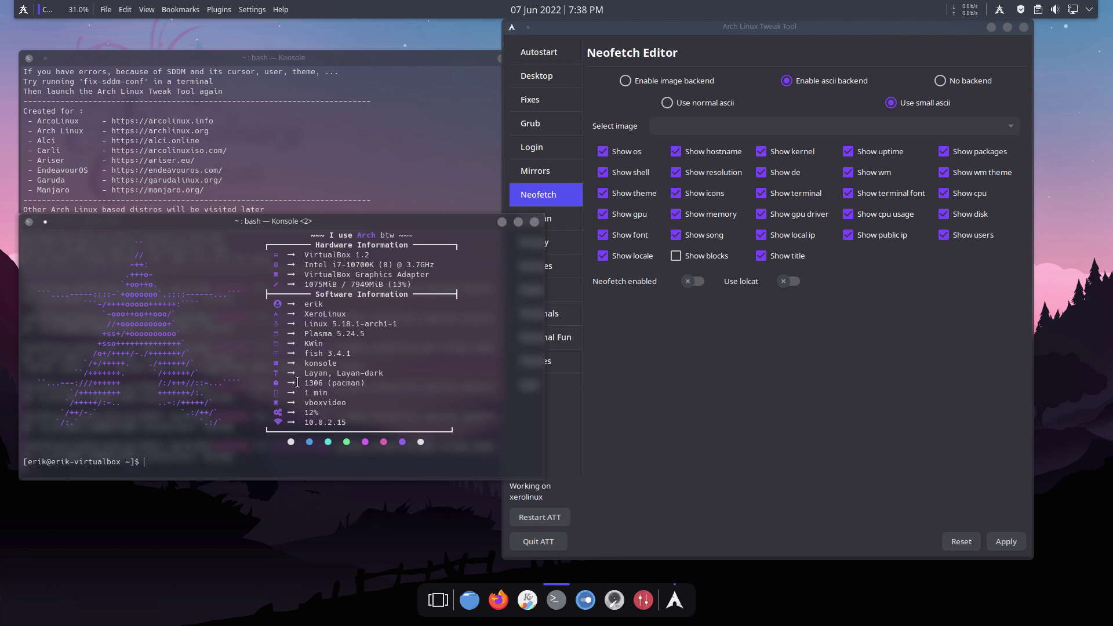
text(neofetch)
key(Return)
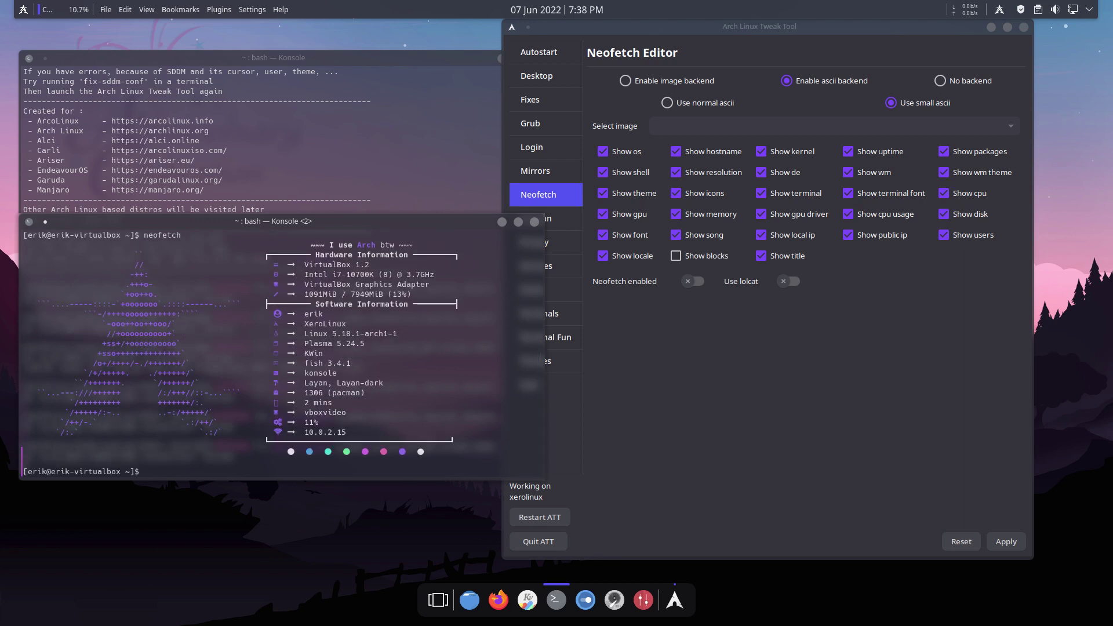
key(Up)
key(Return)
Hide the icons, song, gpu, theme, shell, desktop environment and terminal fields in Neofetch, and apply.
click(785, 328)
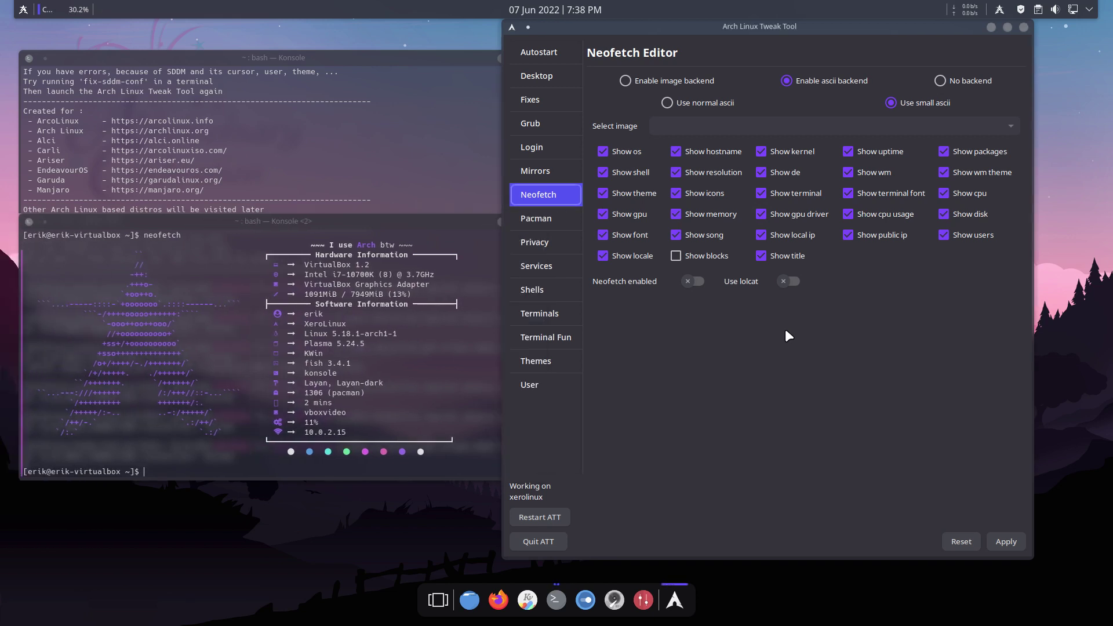
click(677, 195)
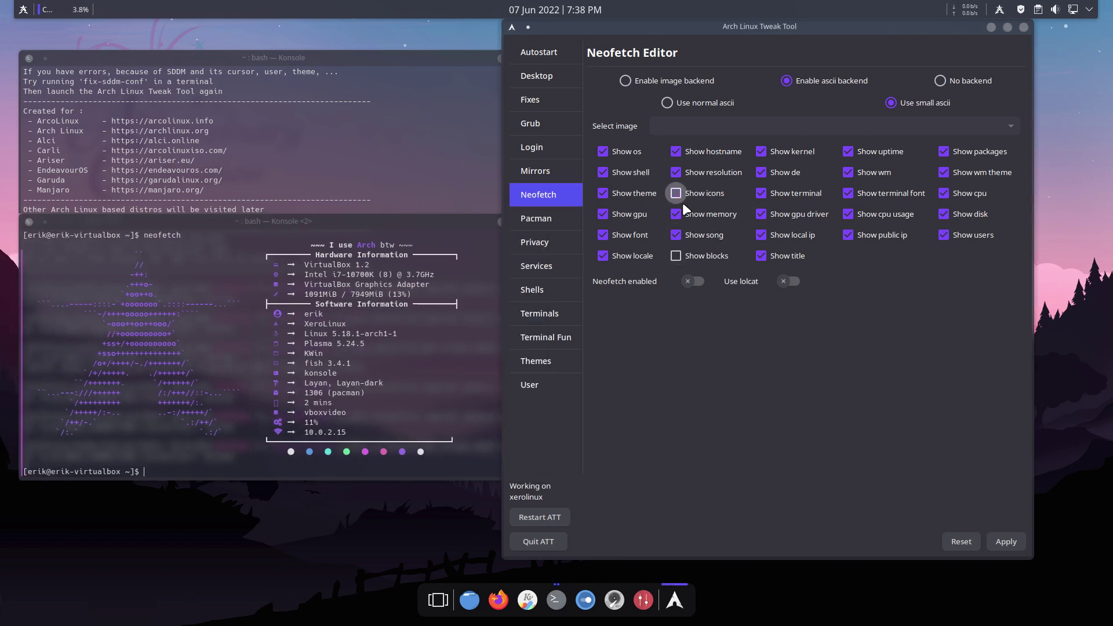
click(673, 235)
click(627, 213)
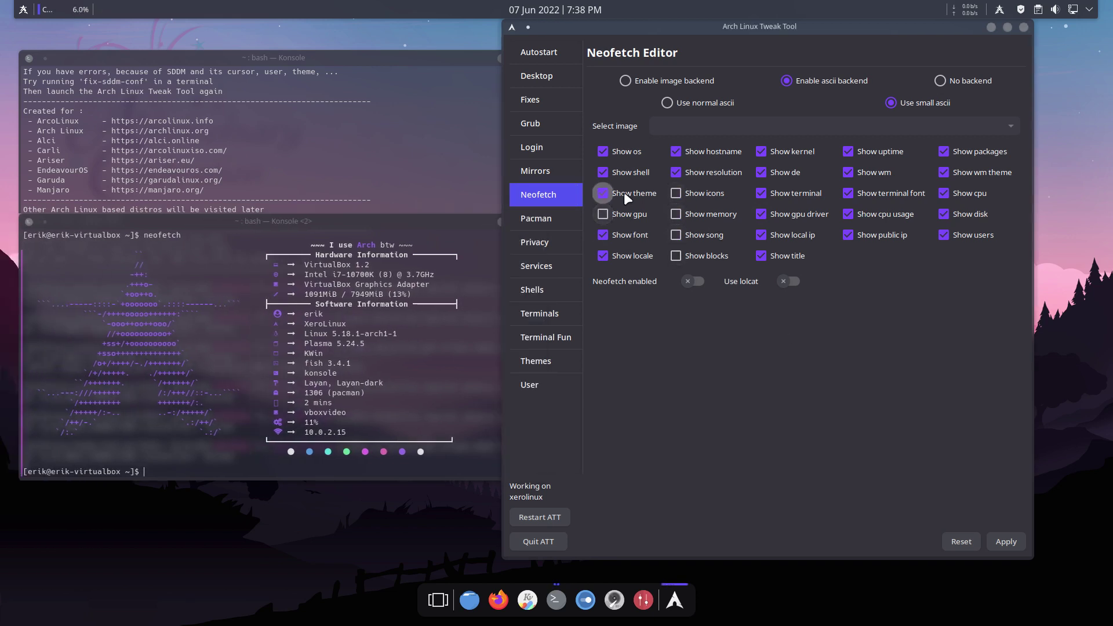
click(623, 193)
click(629, 173)
click(764, 172)
click(763, 193)
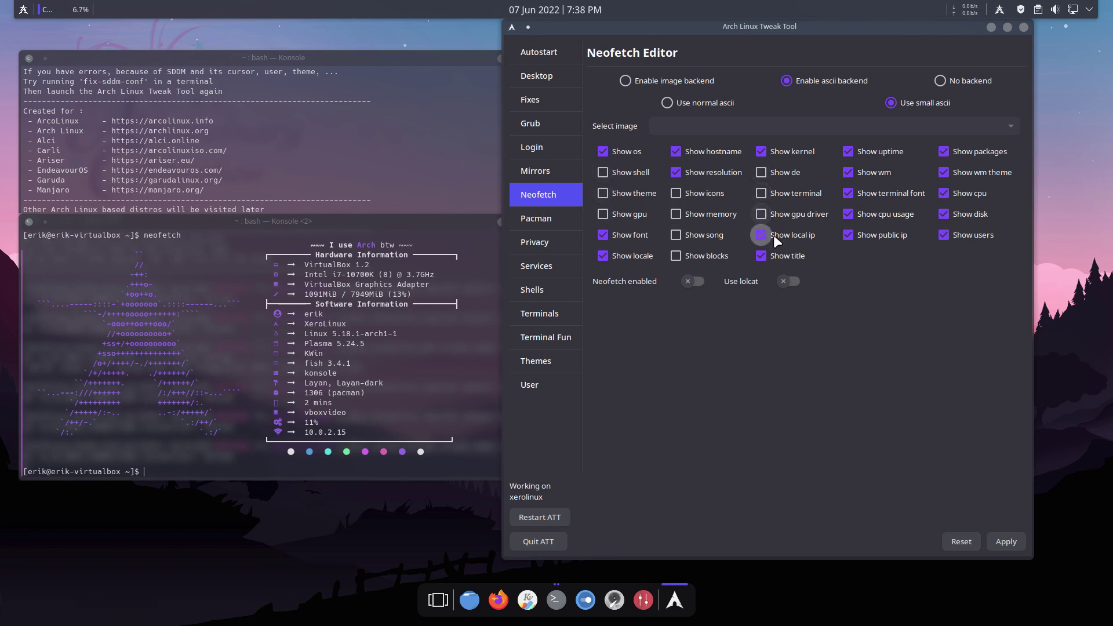
click(1001, 539)
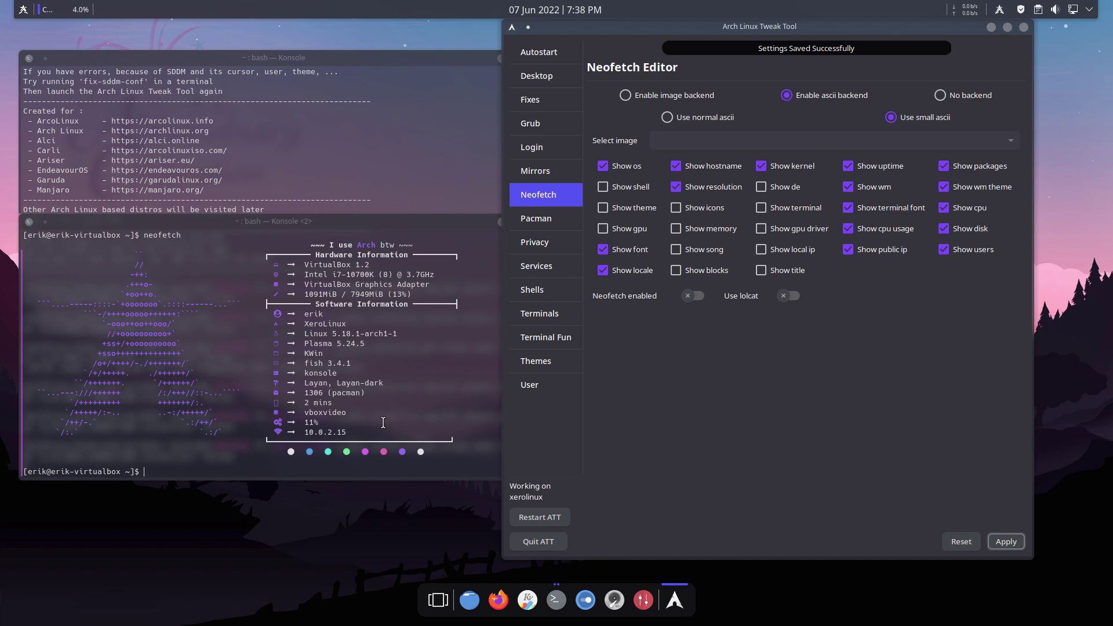
Rerun neofetch in the second terminal to check the trimmed layout, then show the Pacman Config Editor.
click(243, 327)
text(neofetch)
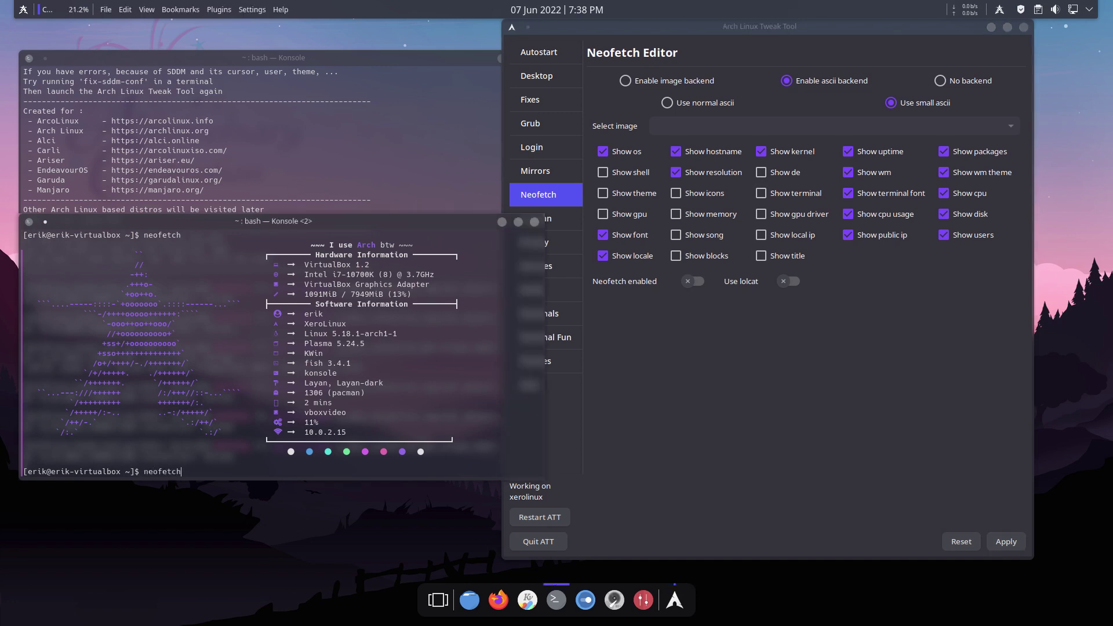
key(Return)
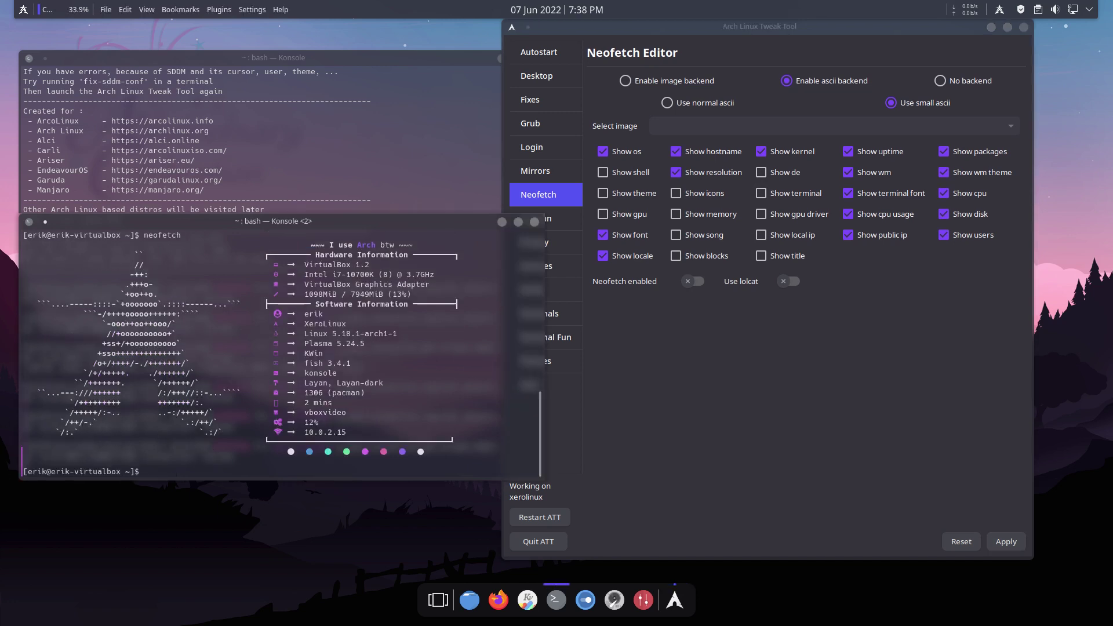
text(neofetch)
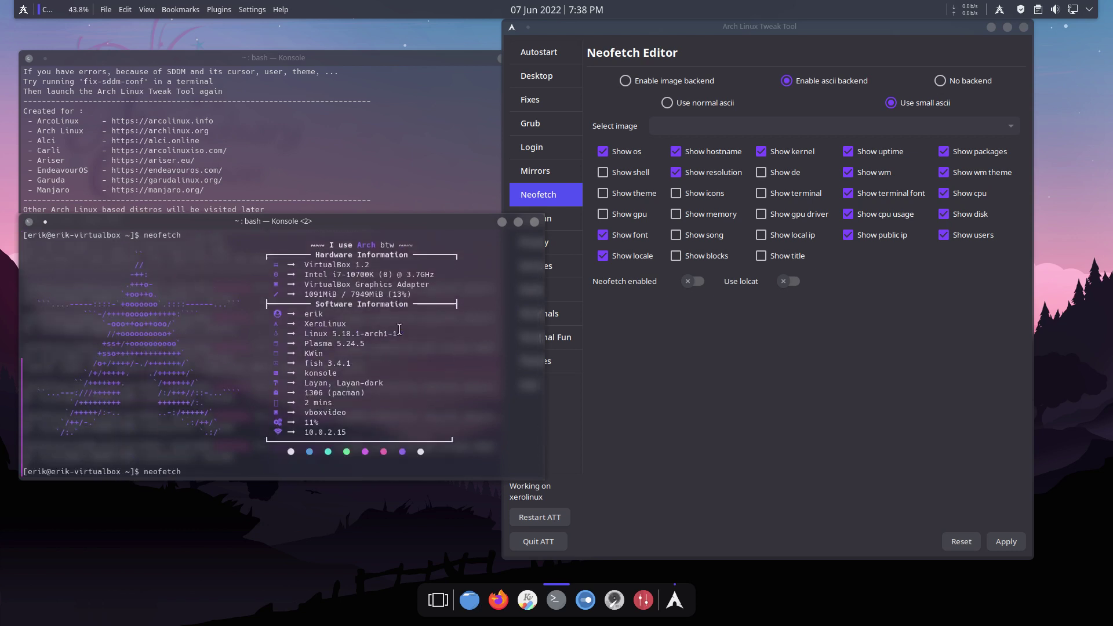
key(Return)
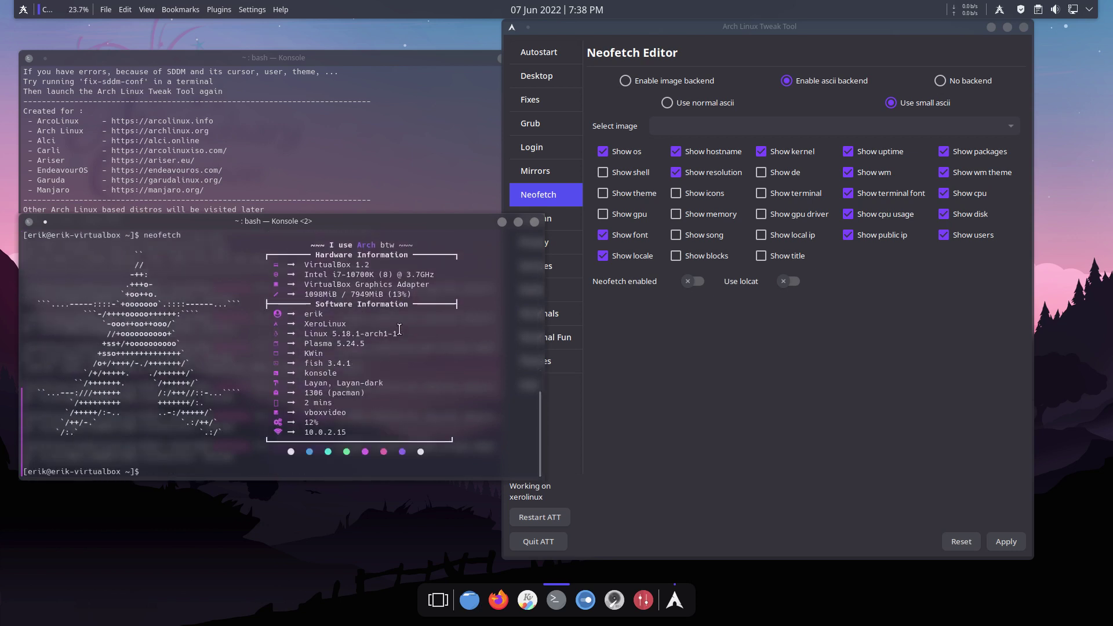
key(Up)
key(Return)
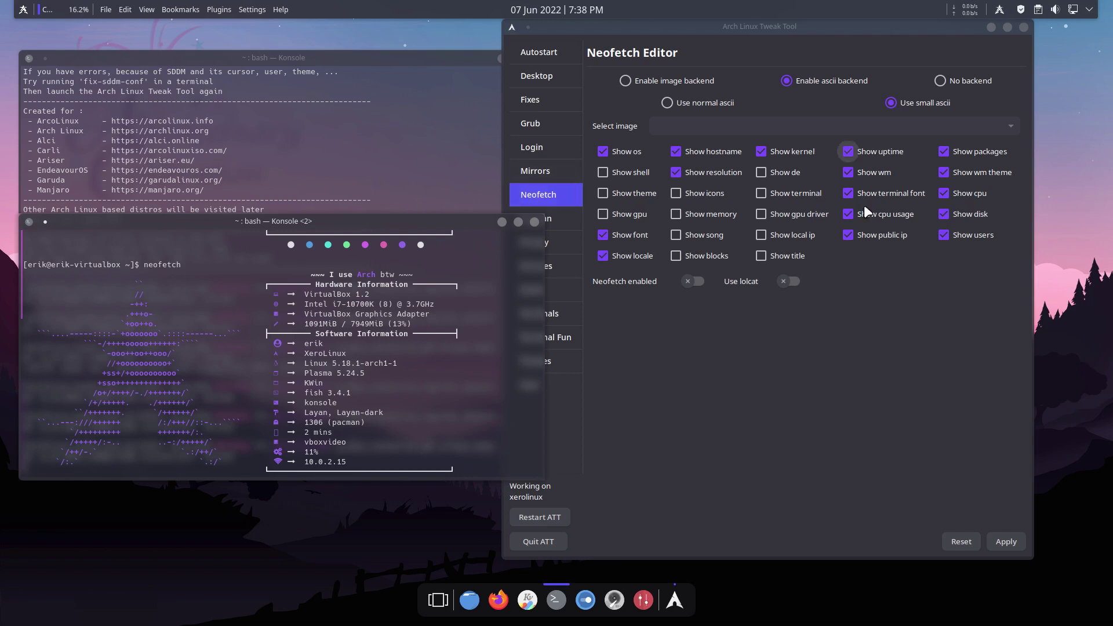
click(724, 336)
click(547, 218)
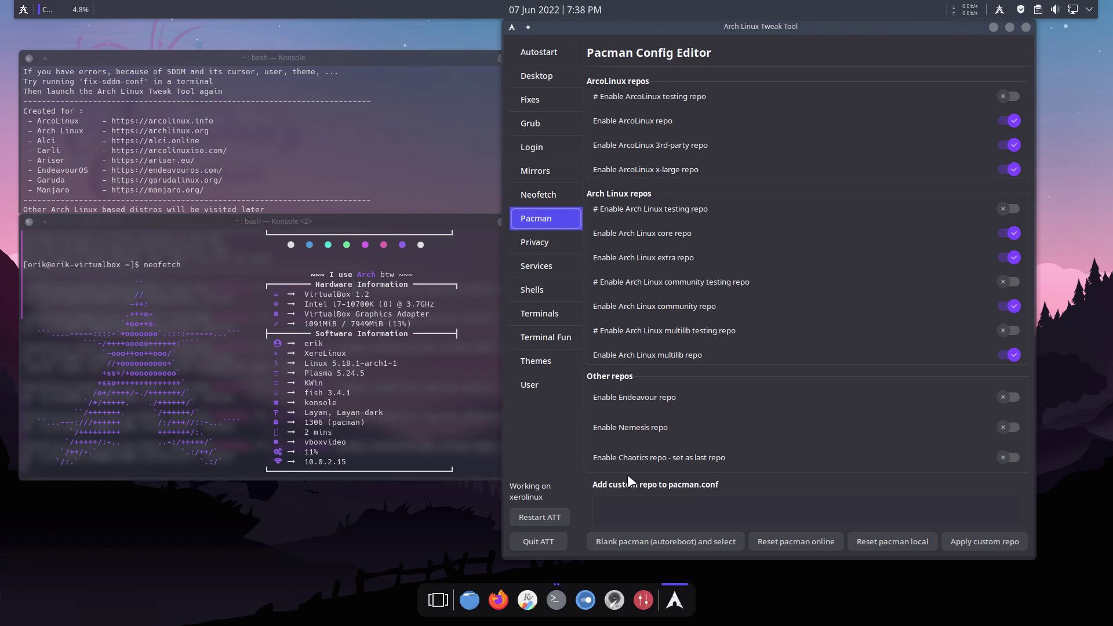
Rerun neofetch, then run sudo pacman -Syyu to sync the package databases.
click(202, 325)
key(Up)
key(Return)
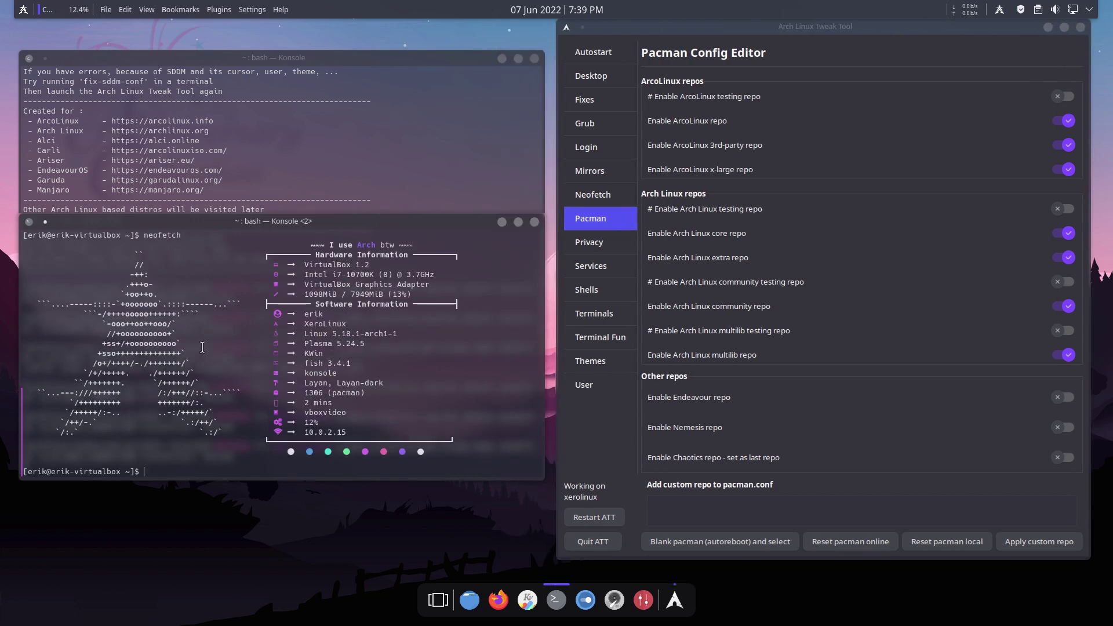
click(203, 325)
text(sudo p)
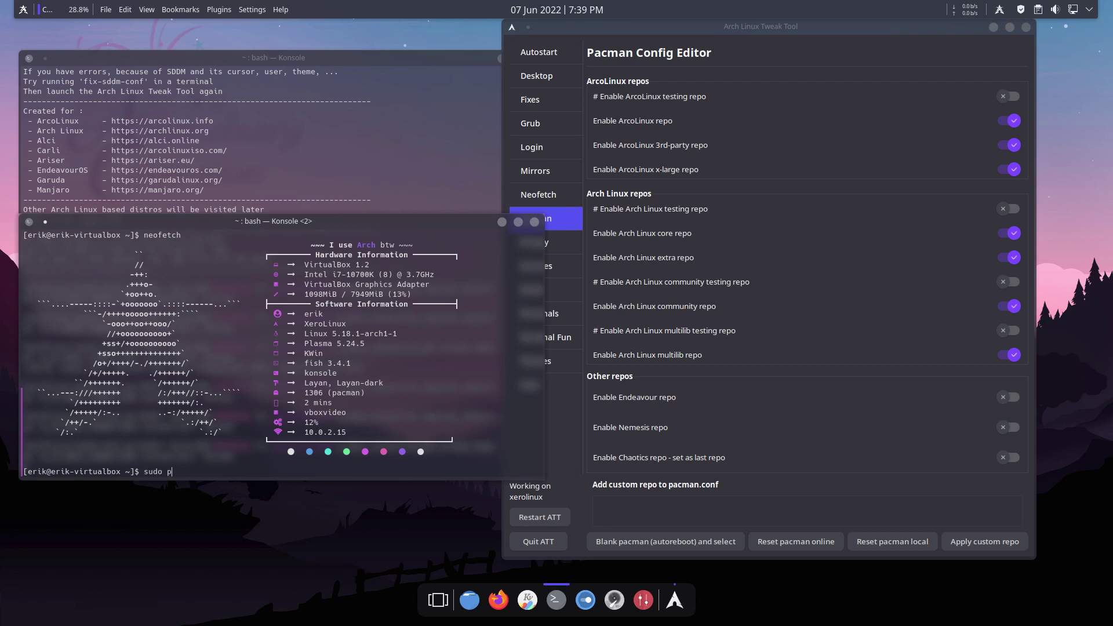
text(acman -Syyu)
key(Return)
key(Return)
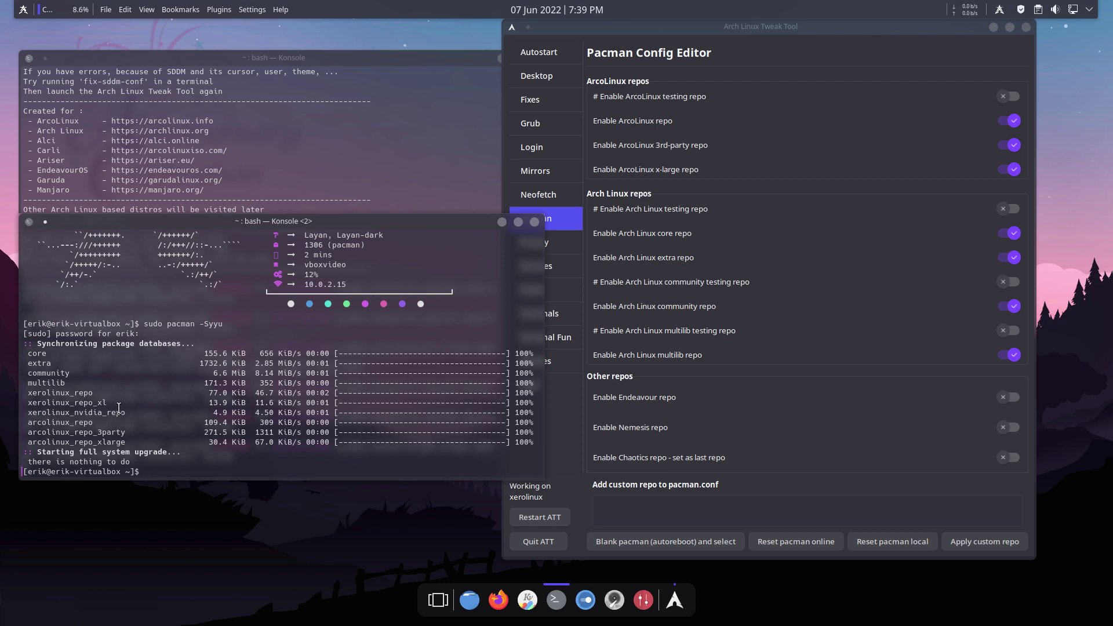
Highlight the xerolinux repo lines, move the Tweak Tool window left and open Privacy/Security.
drag(125, 413, 12, 388)
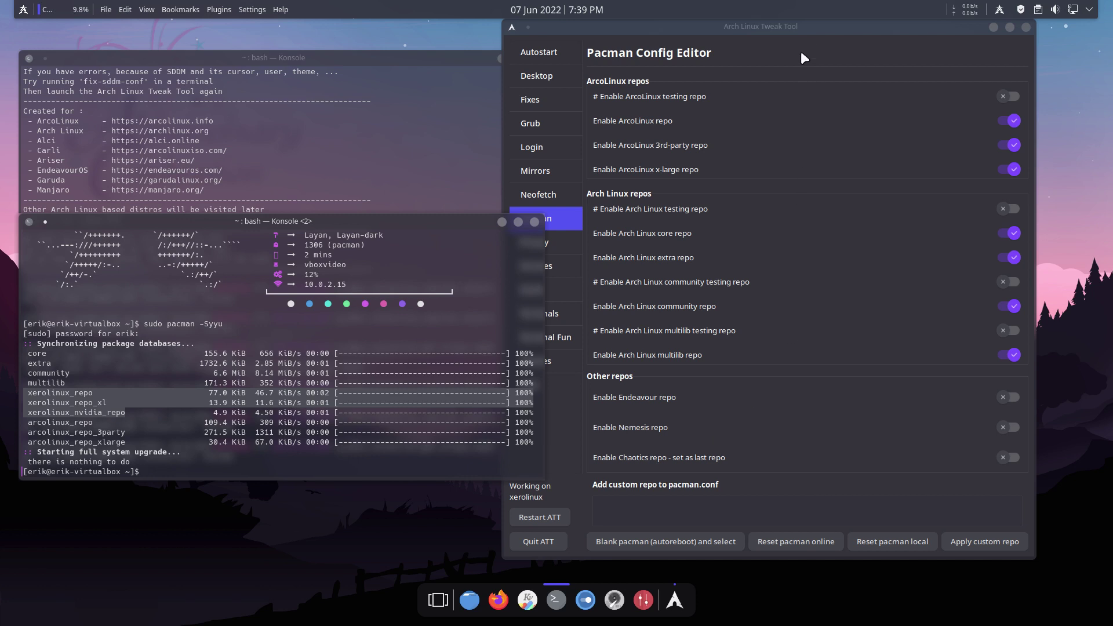
drag(804, 26, 673, 30)
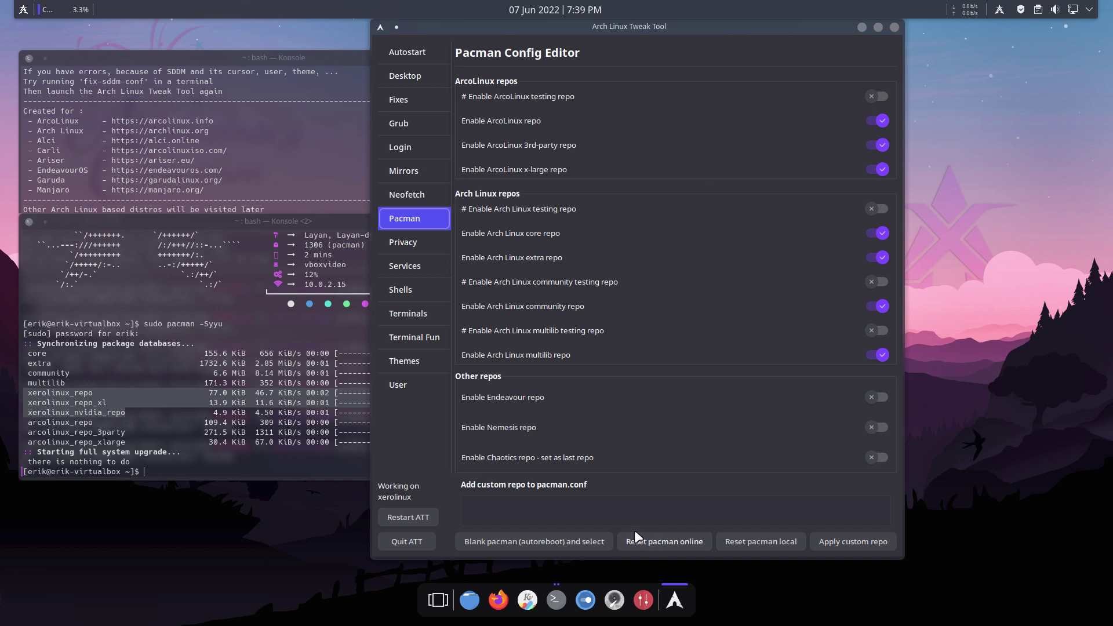
click(408, 241)
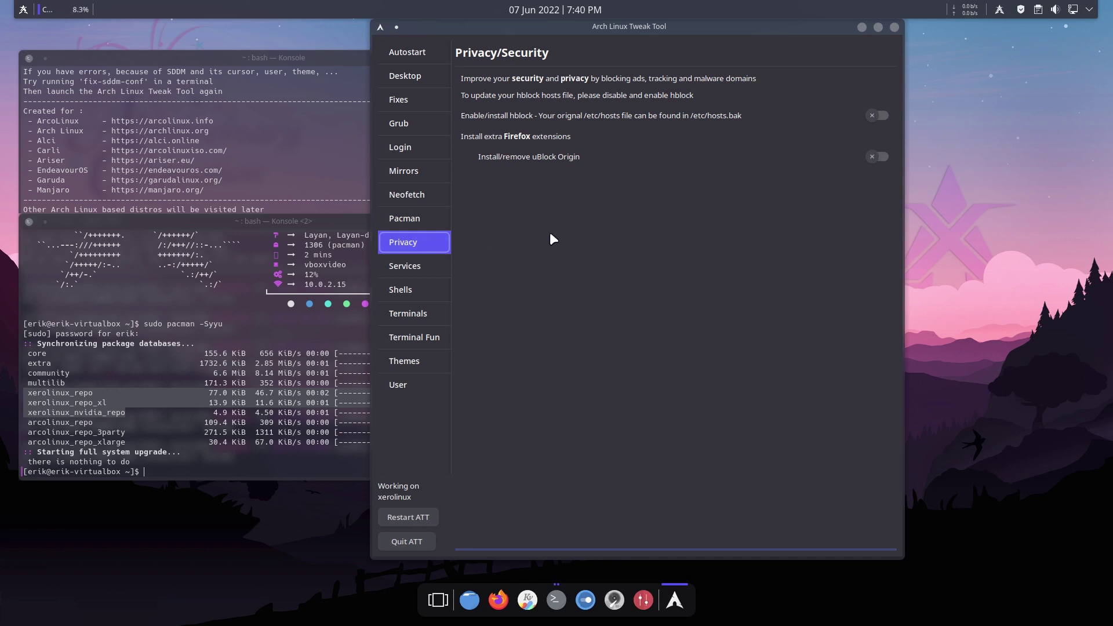
Switch on 'Enable/install hblock' and wait for the status to read HBlock Active.
click(878, 116)
click(23, 10)
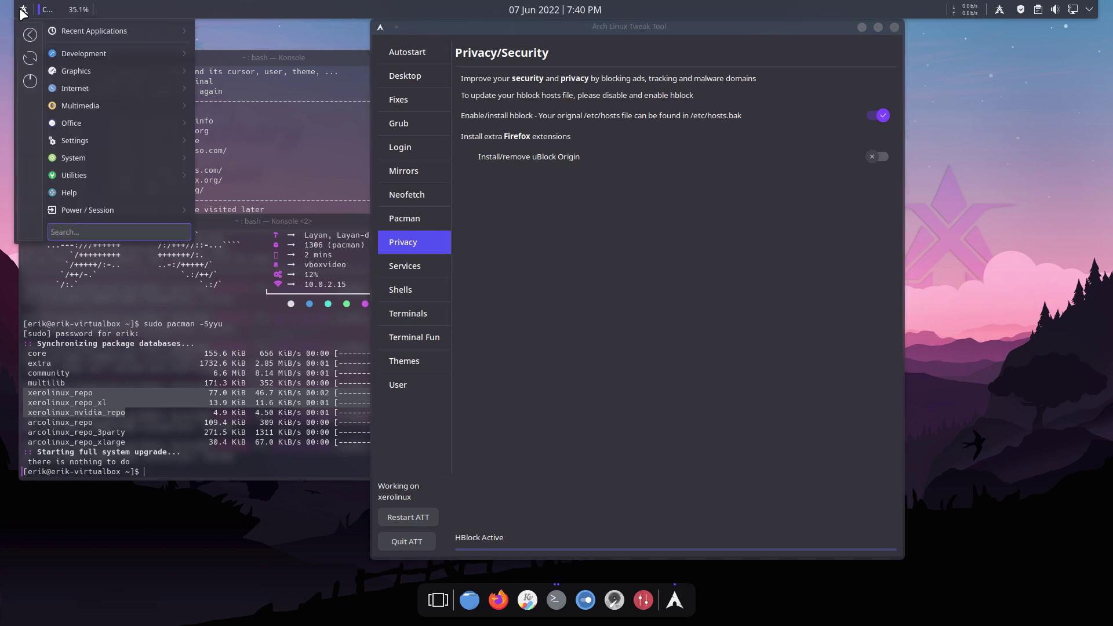
click(149, 388)
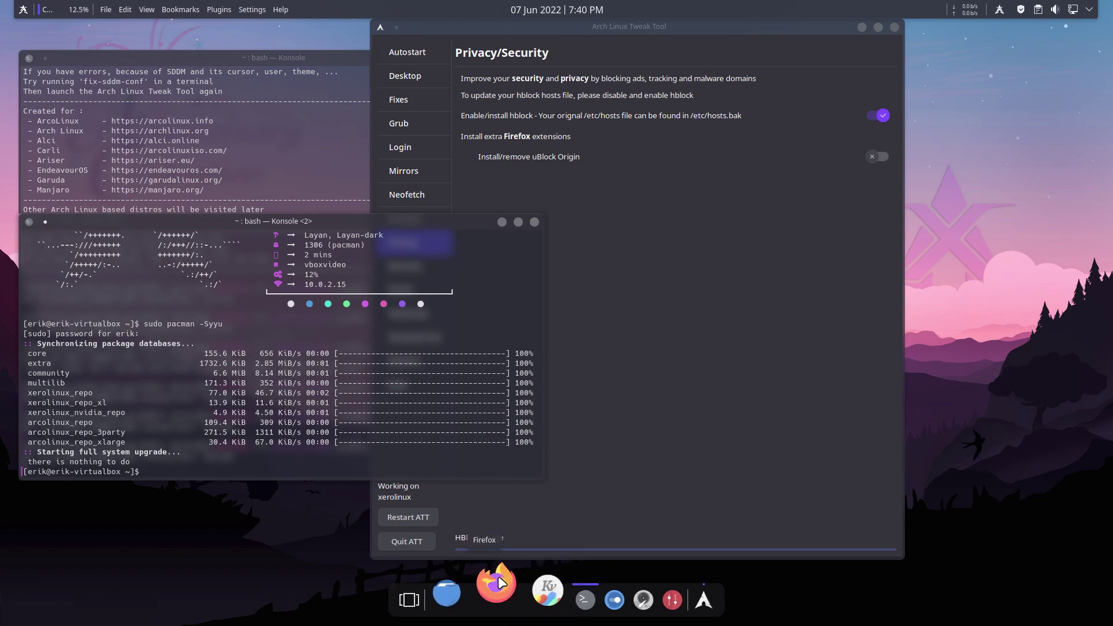
Open /etc/hosts from Dolphin's internal drive in Kate, showing the hBlock blocklist.
click(469, 593)
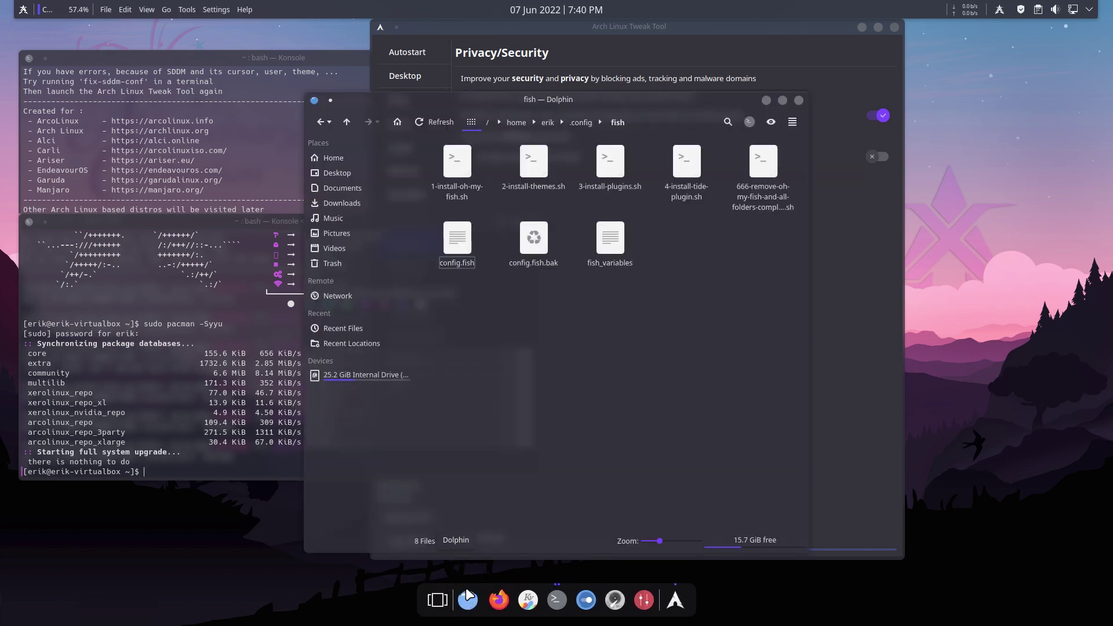
click(347, 373)
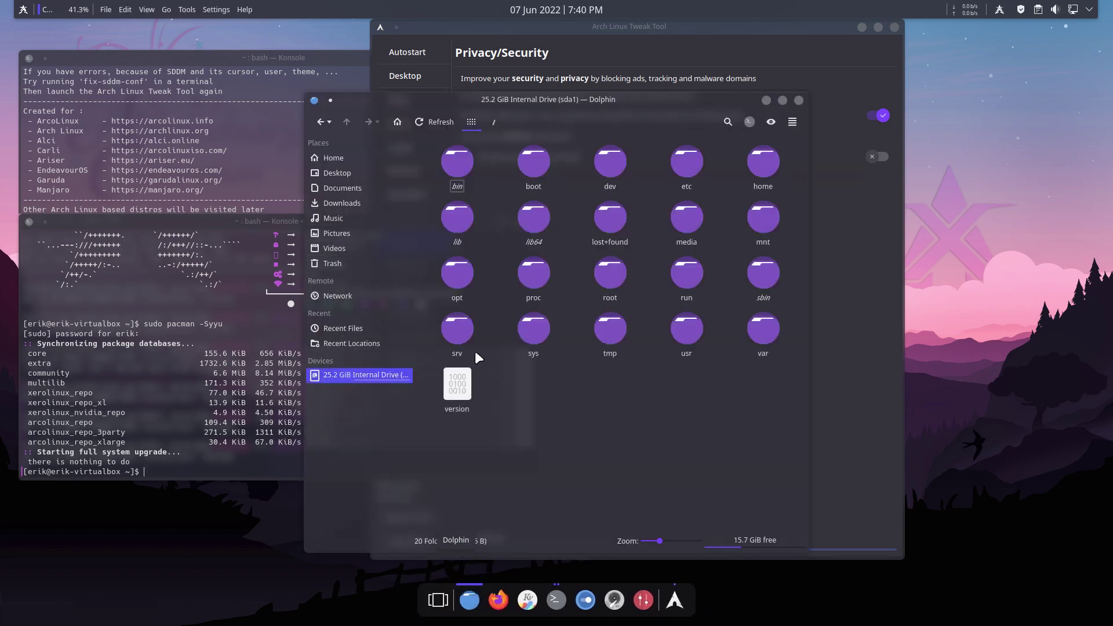
click(689, 163)
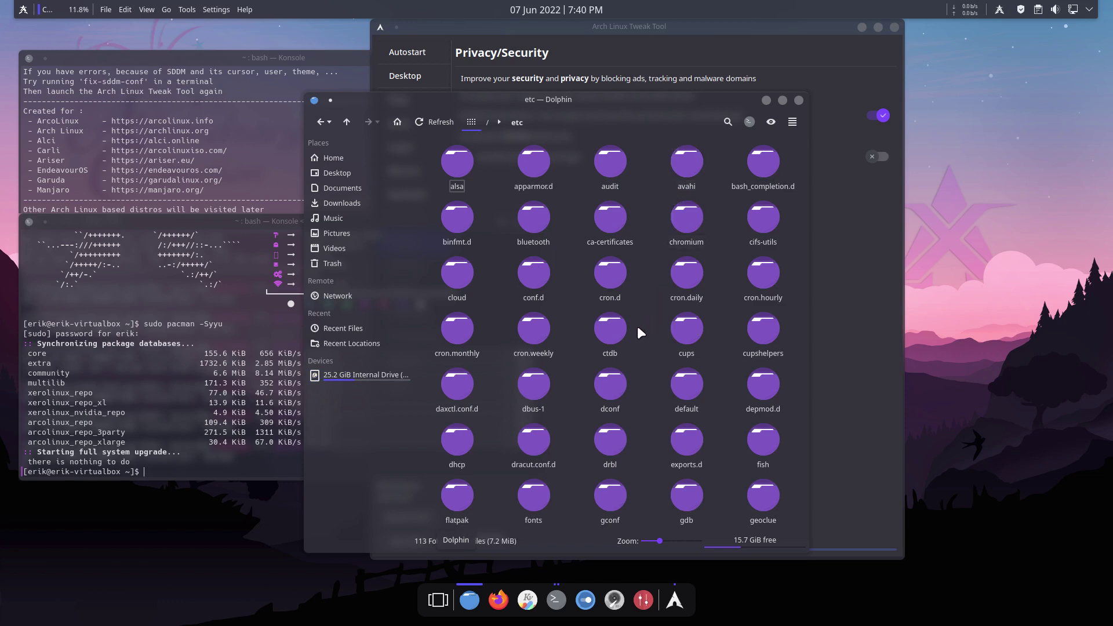
text(hosts)
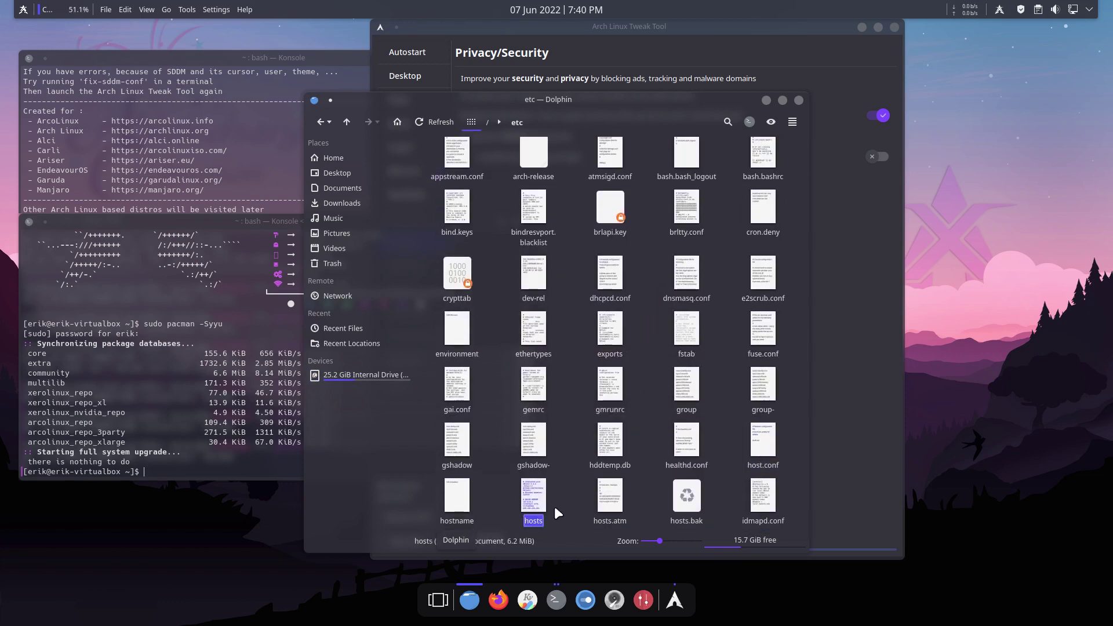
double_click(536, 496)
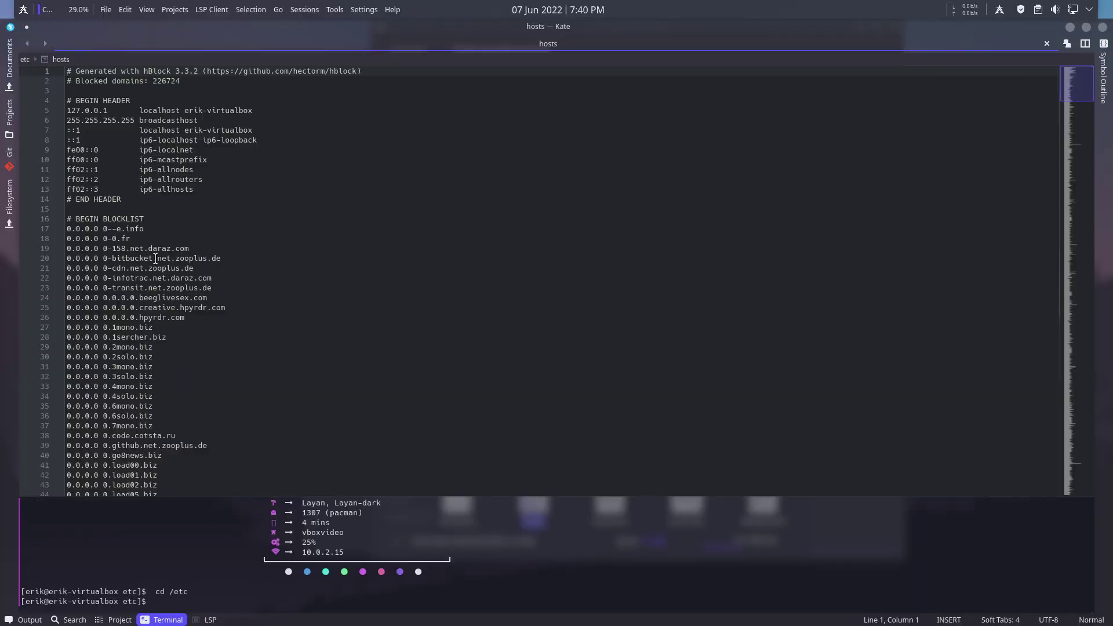
Scroll through the hosts blocklist past line 500, then close Kate.
scroll(127, 282, down, 5)
scroll(127, 282, down, 5)
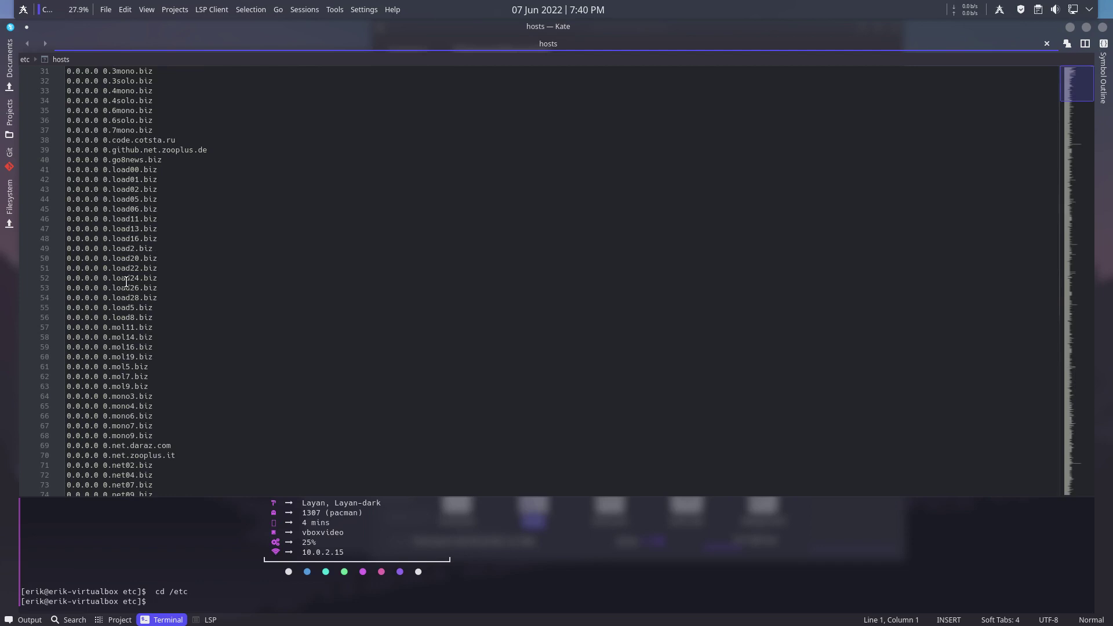
scroll(170, 283, down, 14)
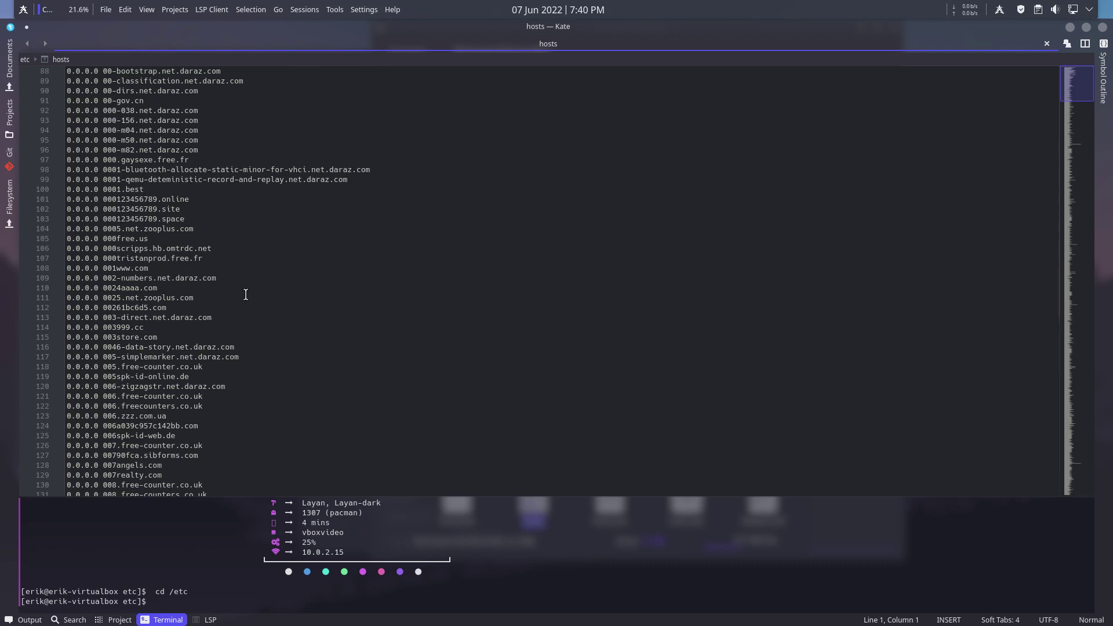
scroll(245, 295, down, 20)
scroll(246, 295, down, 20)
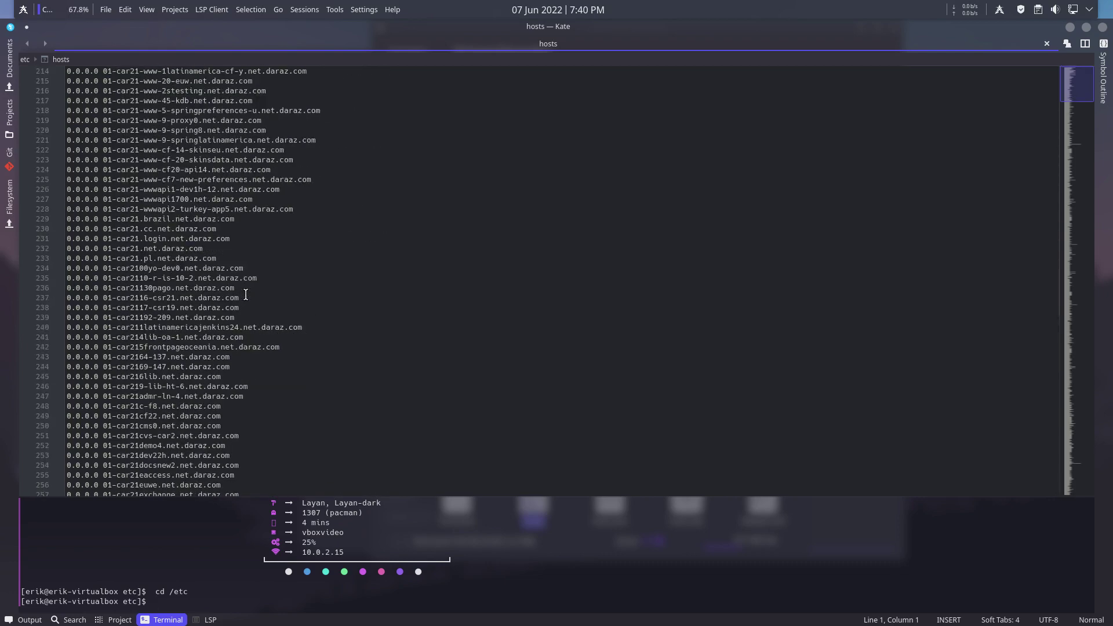
scroll(245, 295, down, 20)
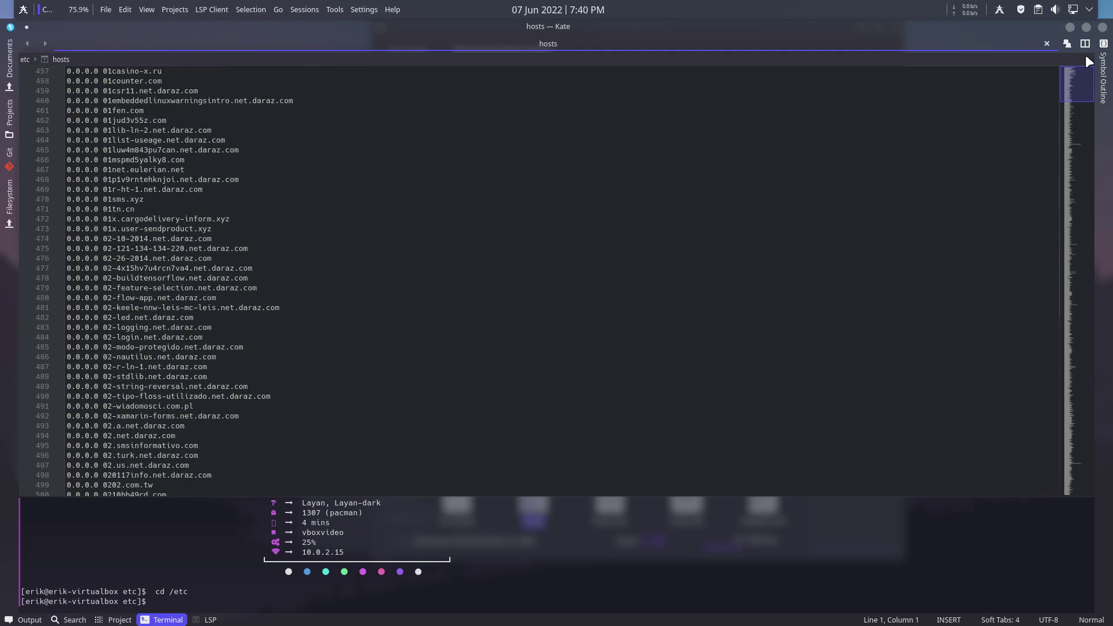
click(1102, 28)
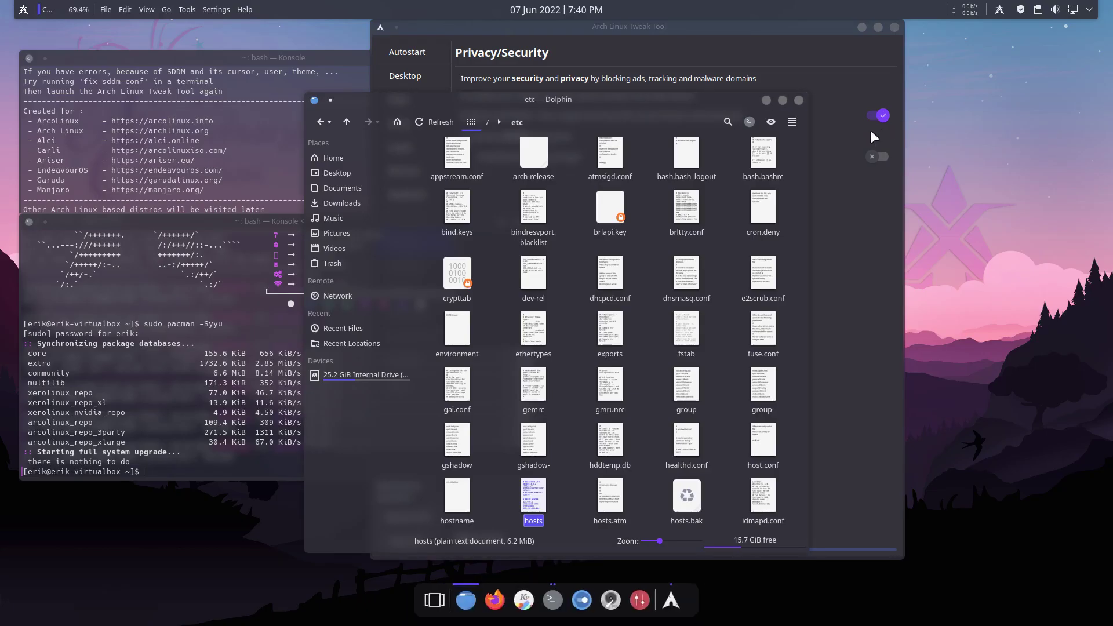
Turn hblock off and reopen hosts in Kate to confirm zero blocked domains.
click(813, 102)
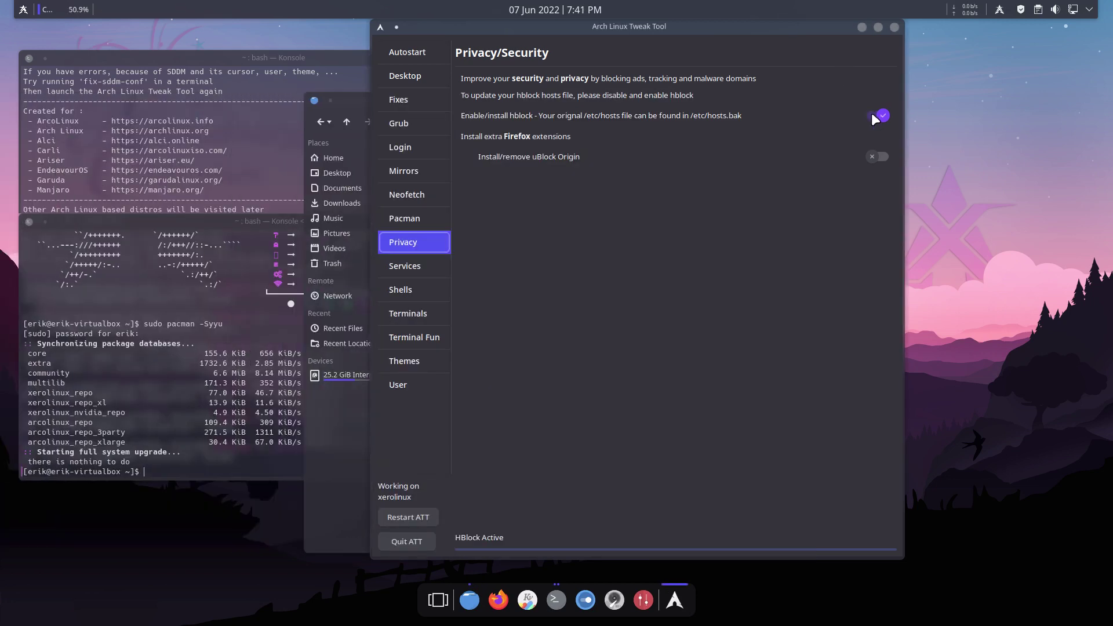
click(872, 114)
click(469, 597)
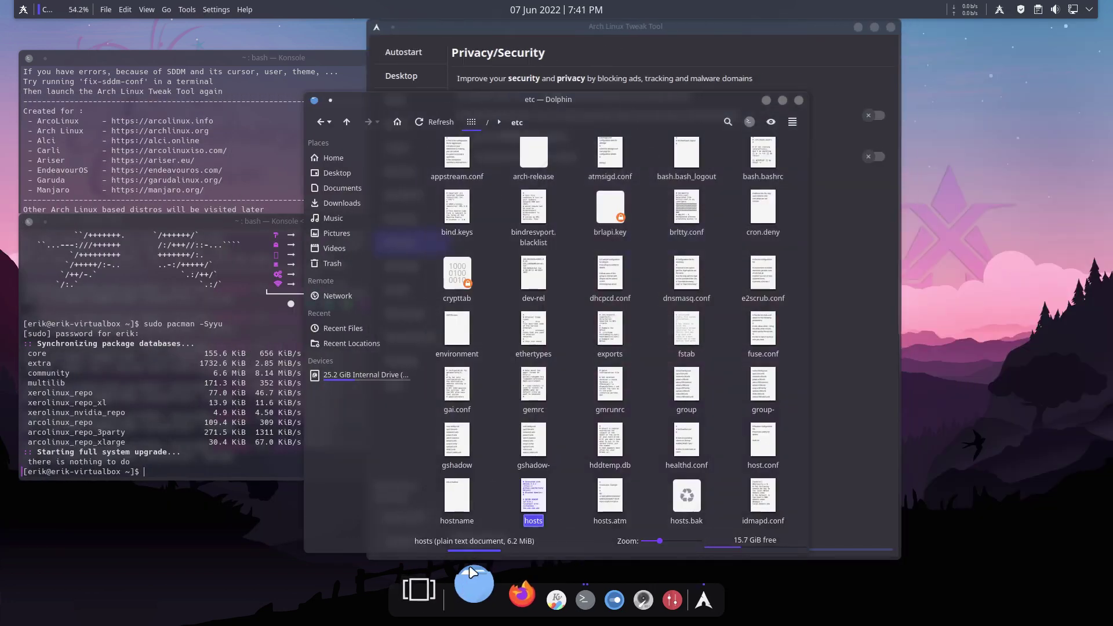
double_click(534, 514)
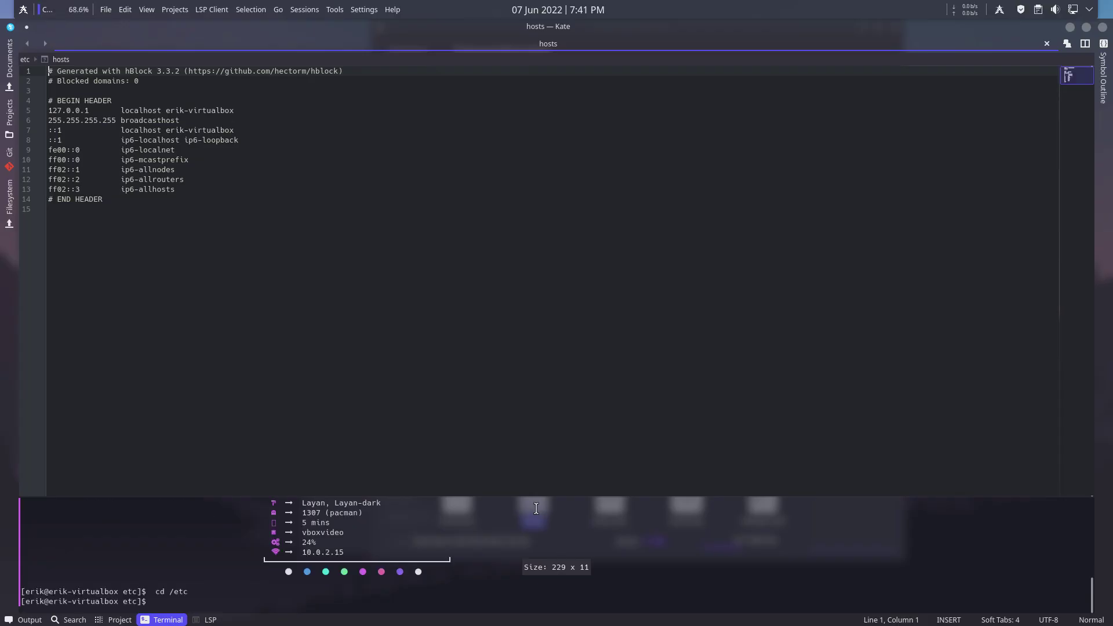
drag(71, 189, 62, 179)
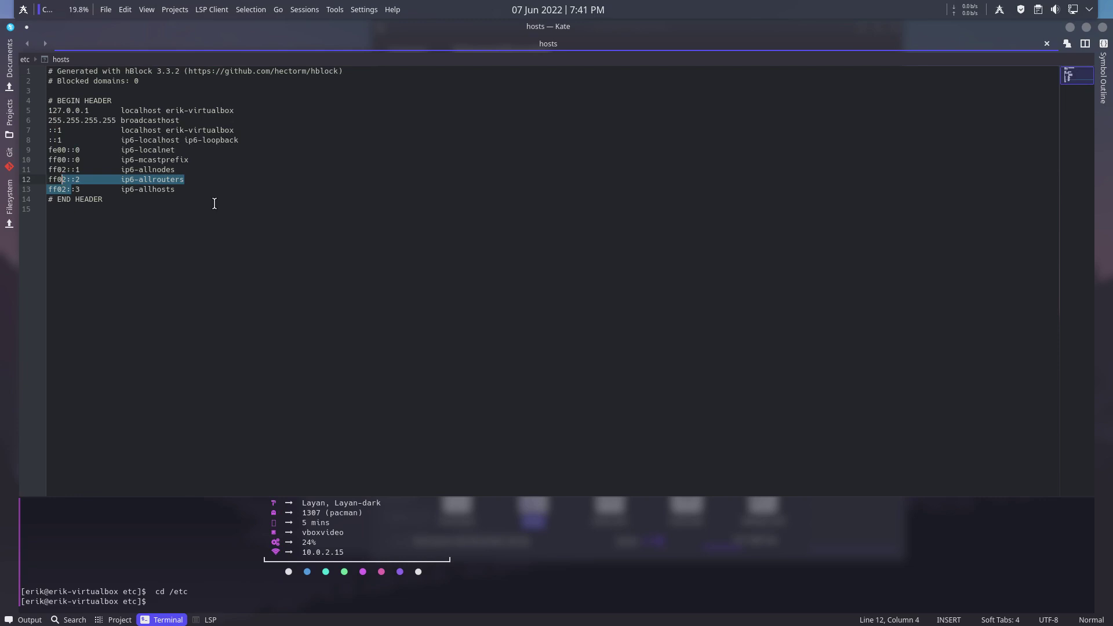
click(1070, 28)
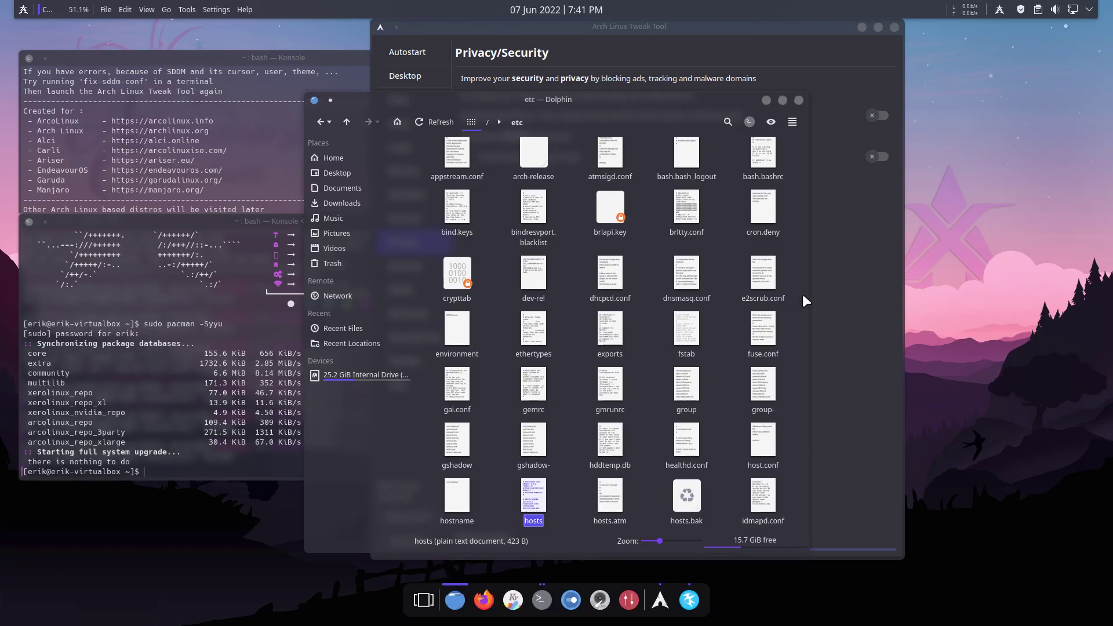
Open hosts.bak in Kate via Open With to view the original localhost entries.
double_click(688, 496)
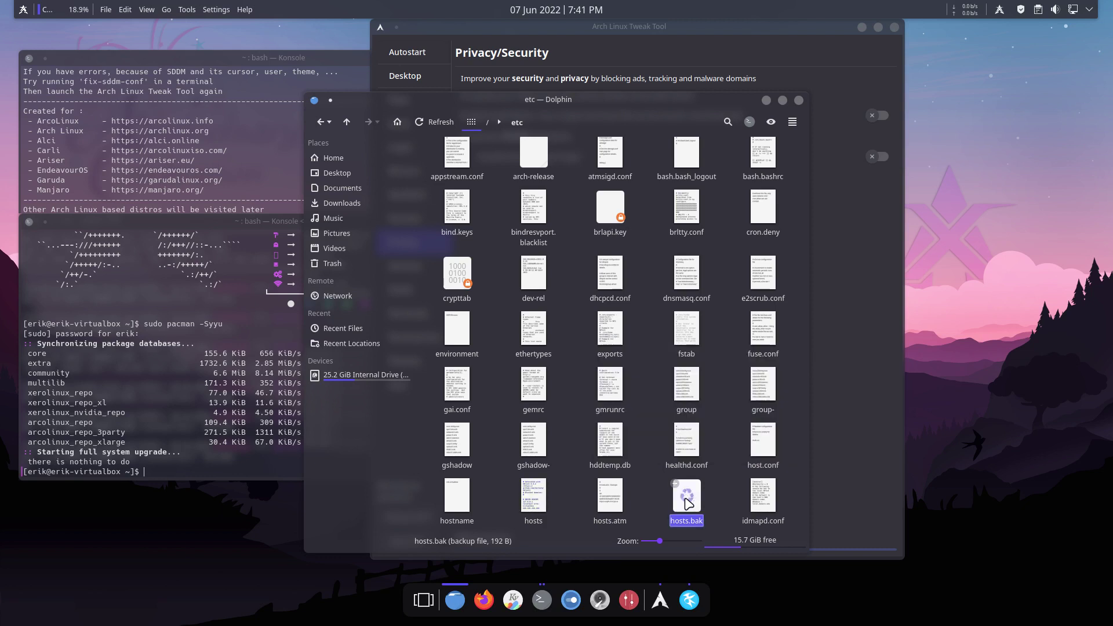
right_click(685, 499)
click(743, 266)
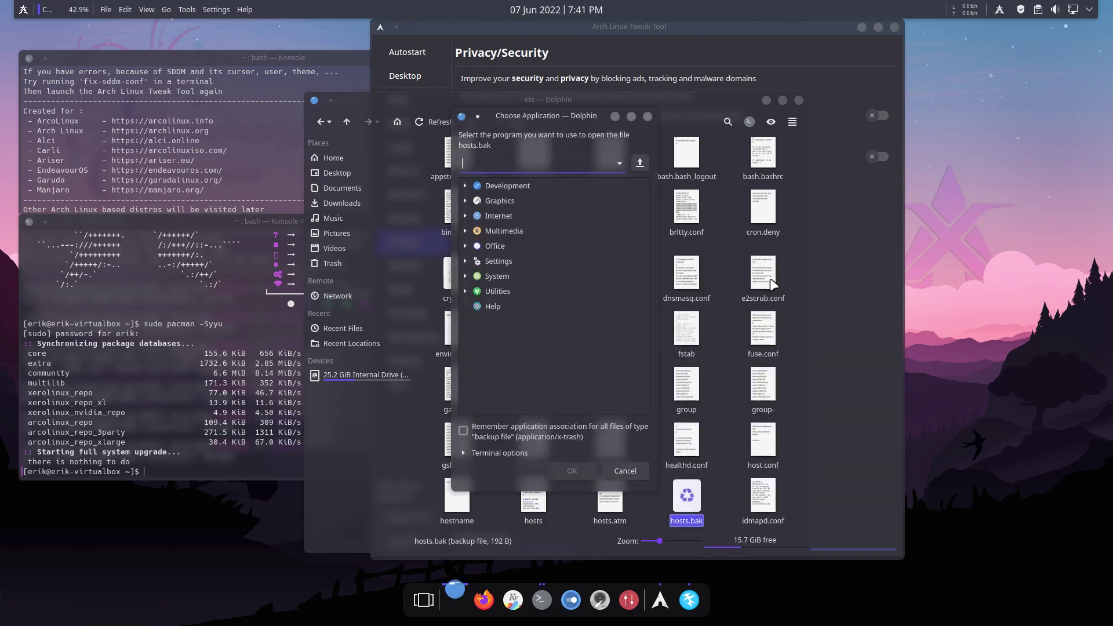
text(kate)
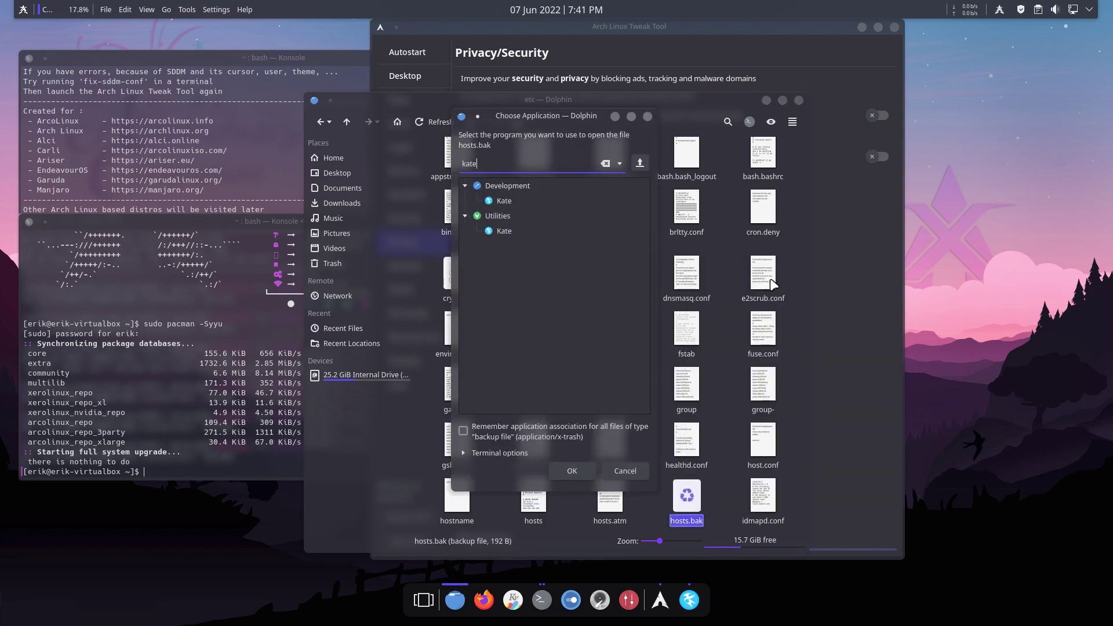
click(517, 201)
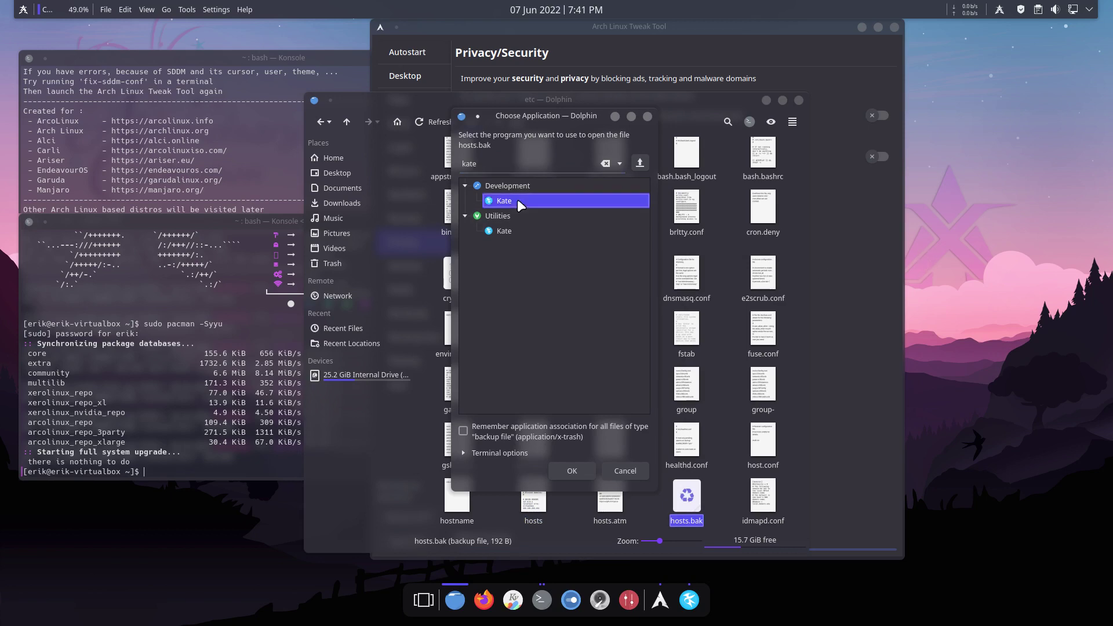
double_click(517, 199)
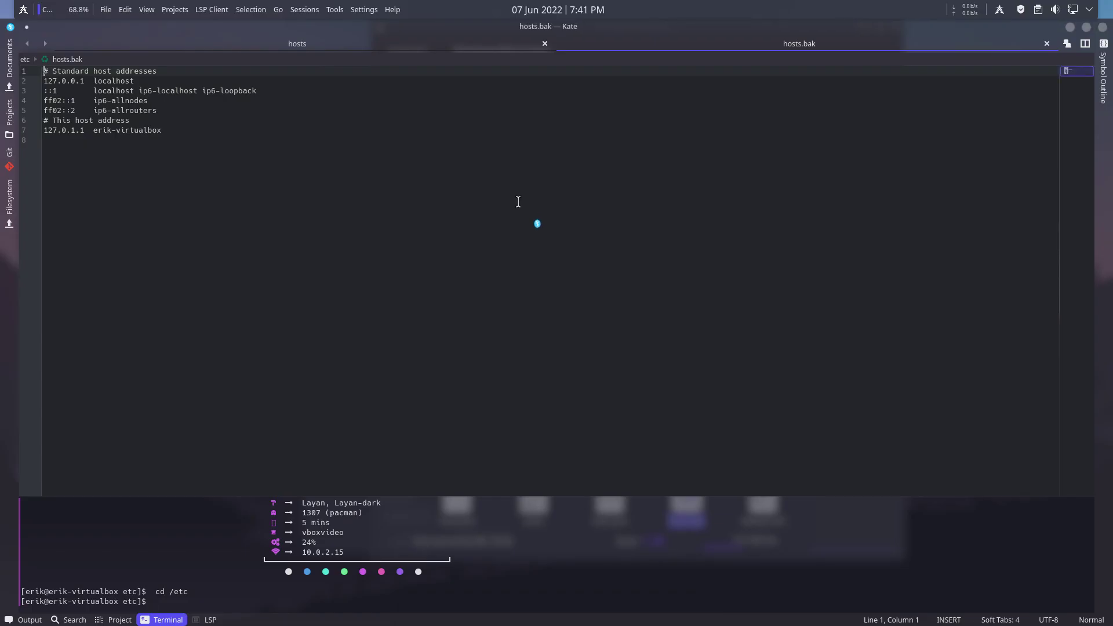
click(1070, 27)
click(837, 80)
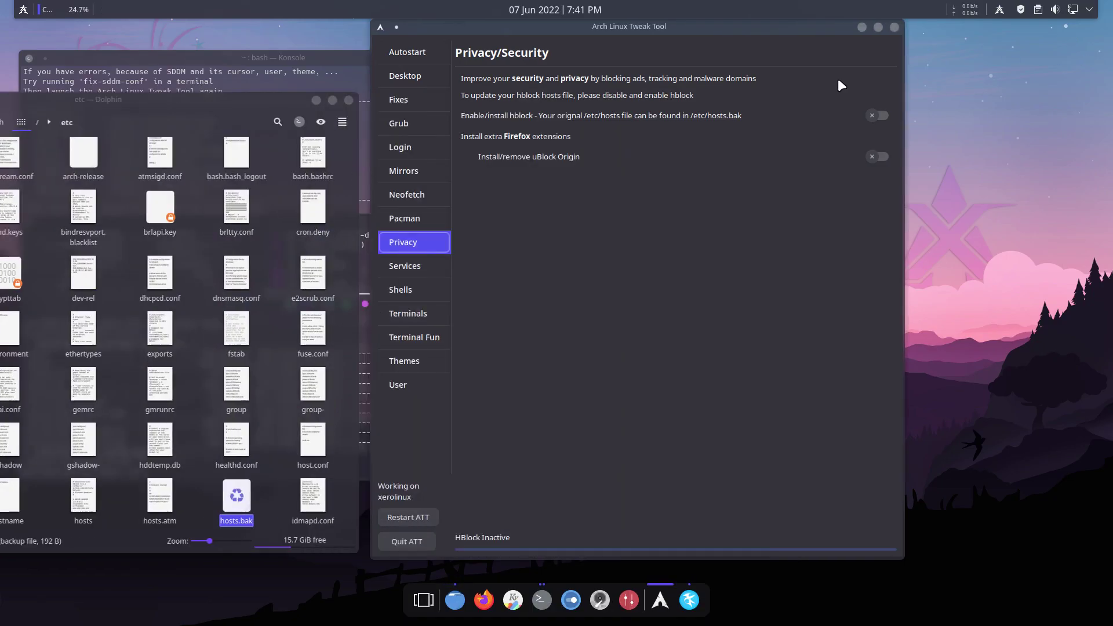
Install uBlock Origin for Firefox with its toggle, then launch Firefox.
click(876, 157)
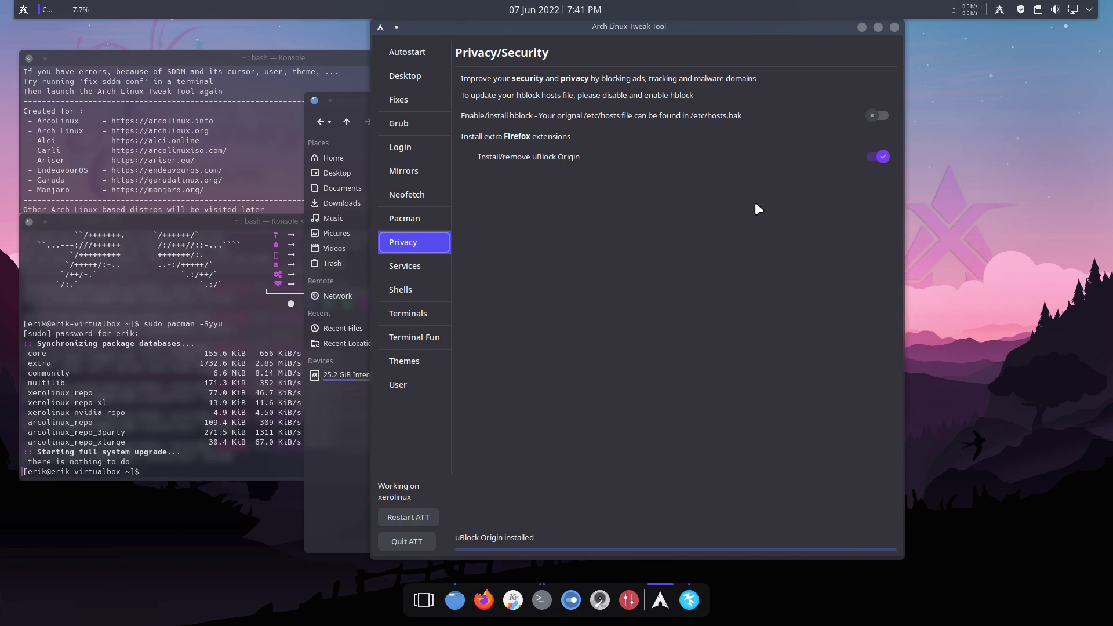
click(488, 591)
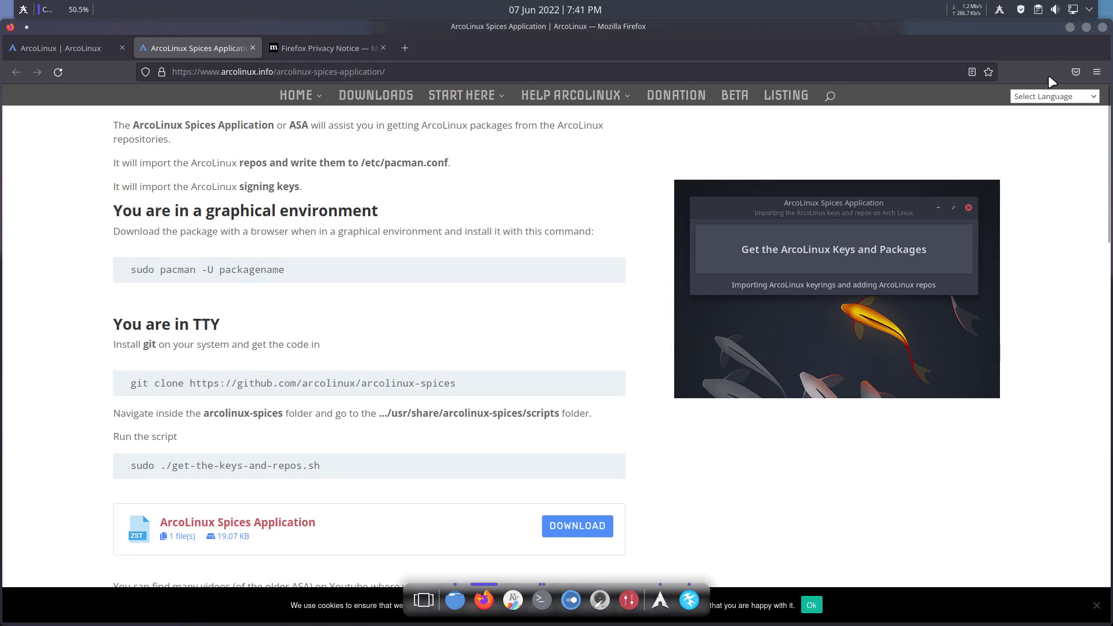
Confirm uBlock Origin is enabled in Firefox's Add-ons Manager, then close the tab and minimize Firefox.
click(1096, 71)
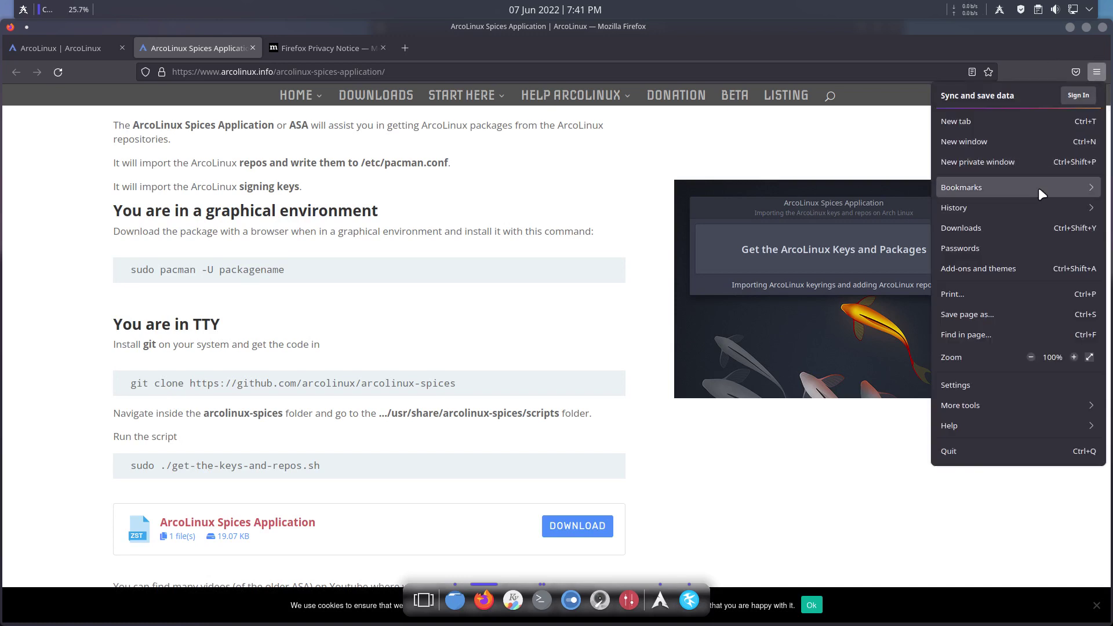
click(1006, 268)
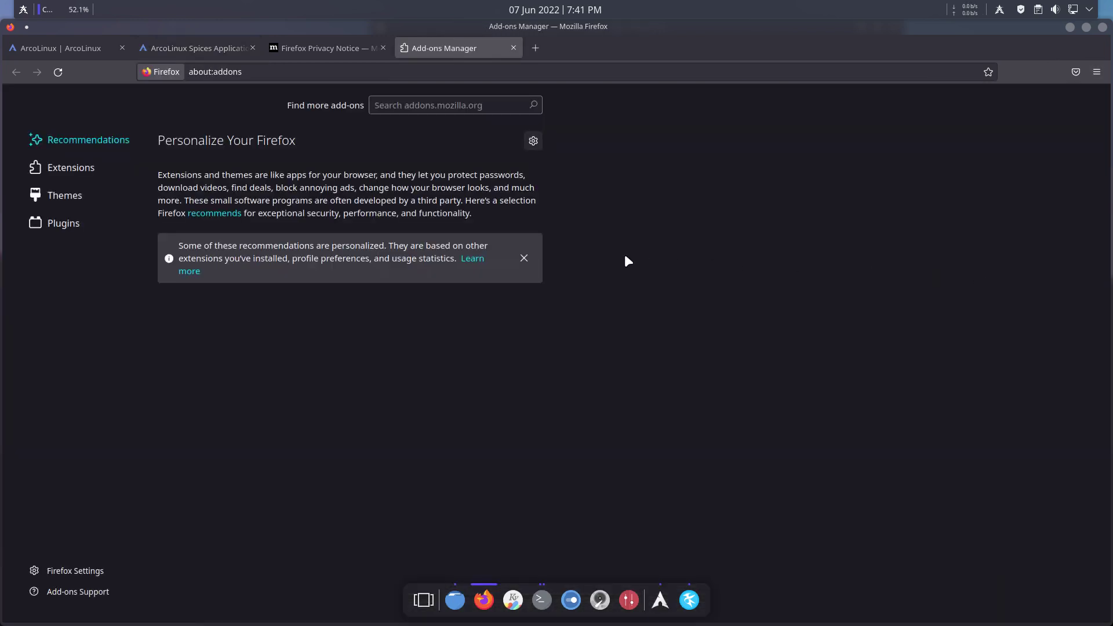
click(91, 168)
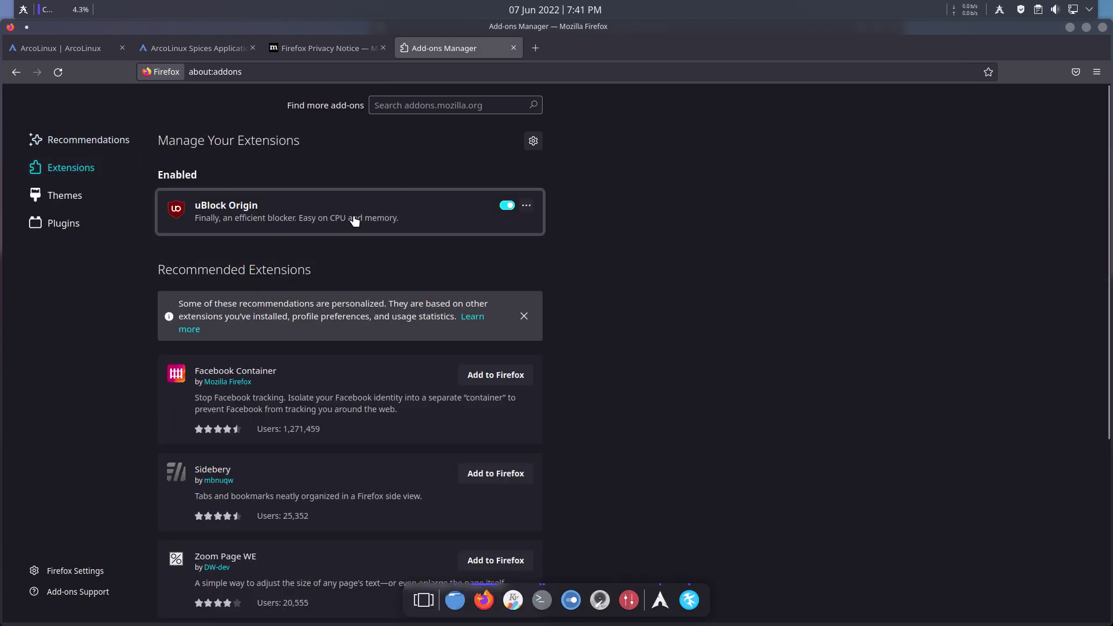
click(514, 50)
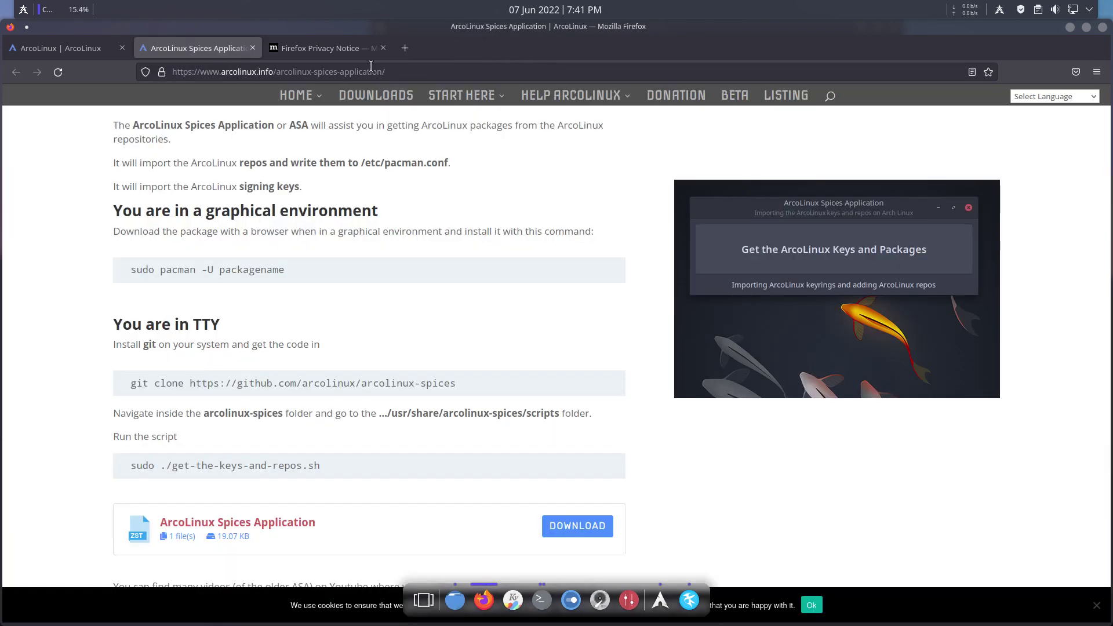
click(1070, 27)
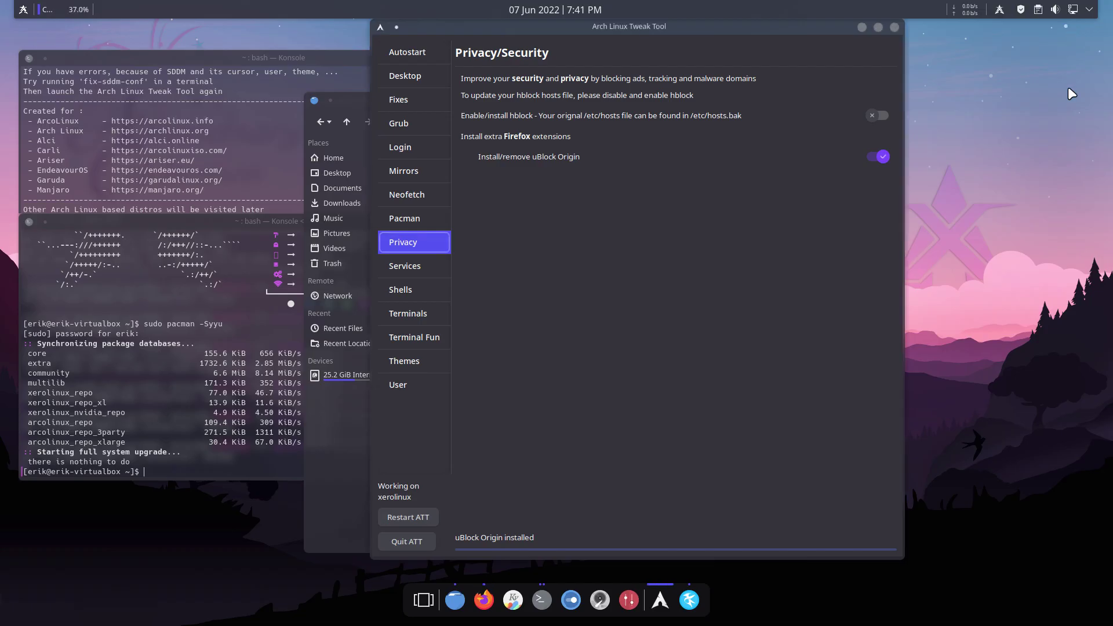
Open the Services page, showing Samba and Nmb inactive and Avahi active.
click(439, 267)
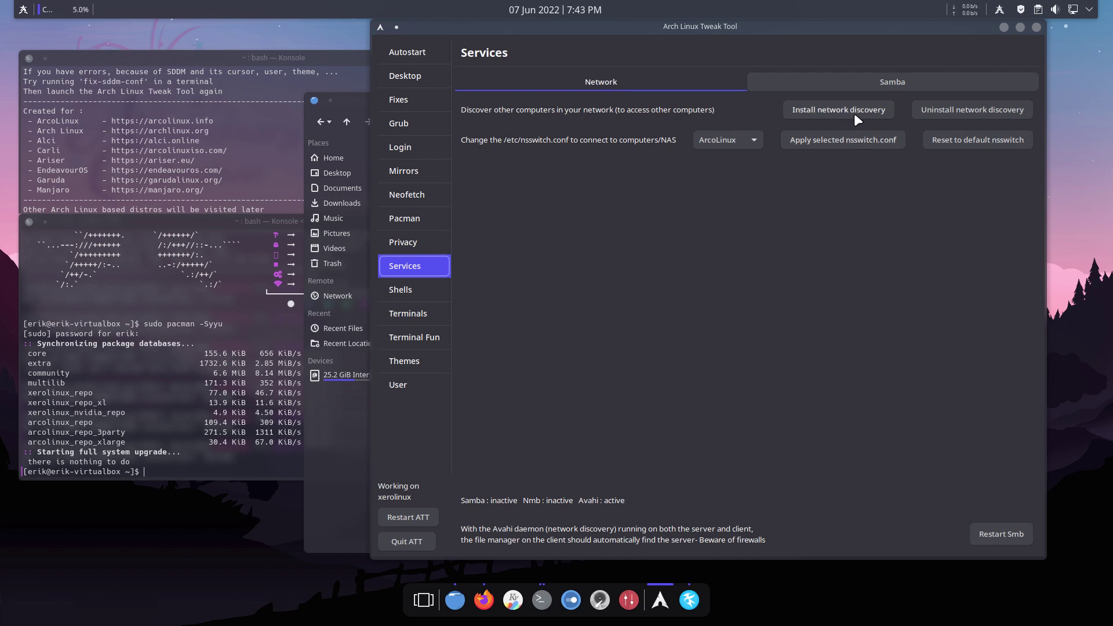
Set the nsswitch preset to Garuda, then back to Arch Linux, and open the Samba tab.
click(754, 141)
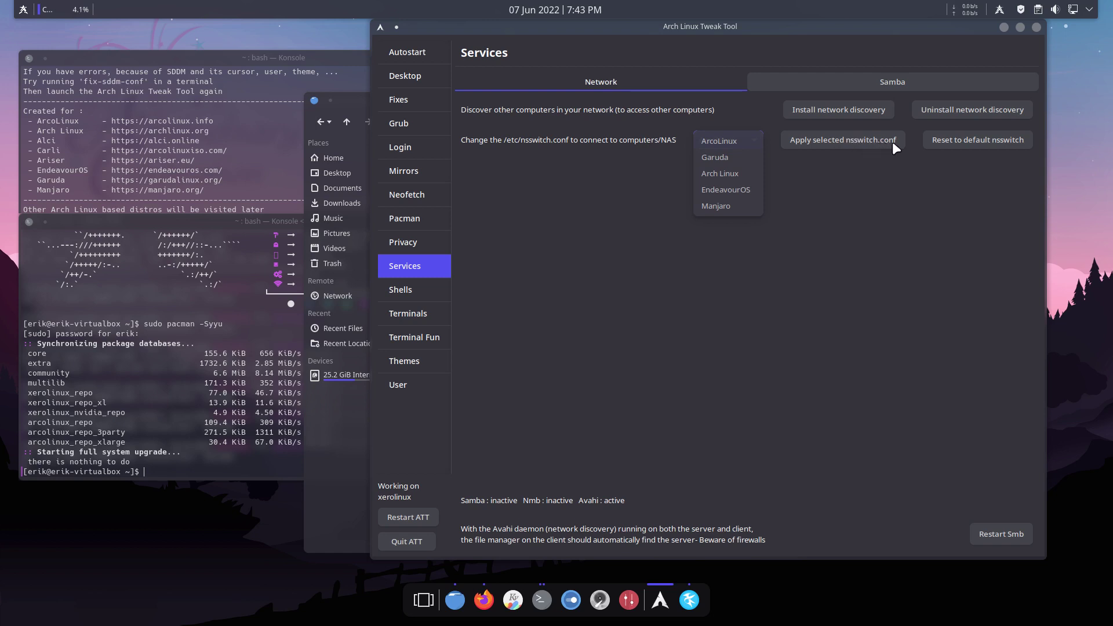
click(728, 157)
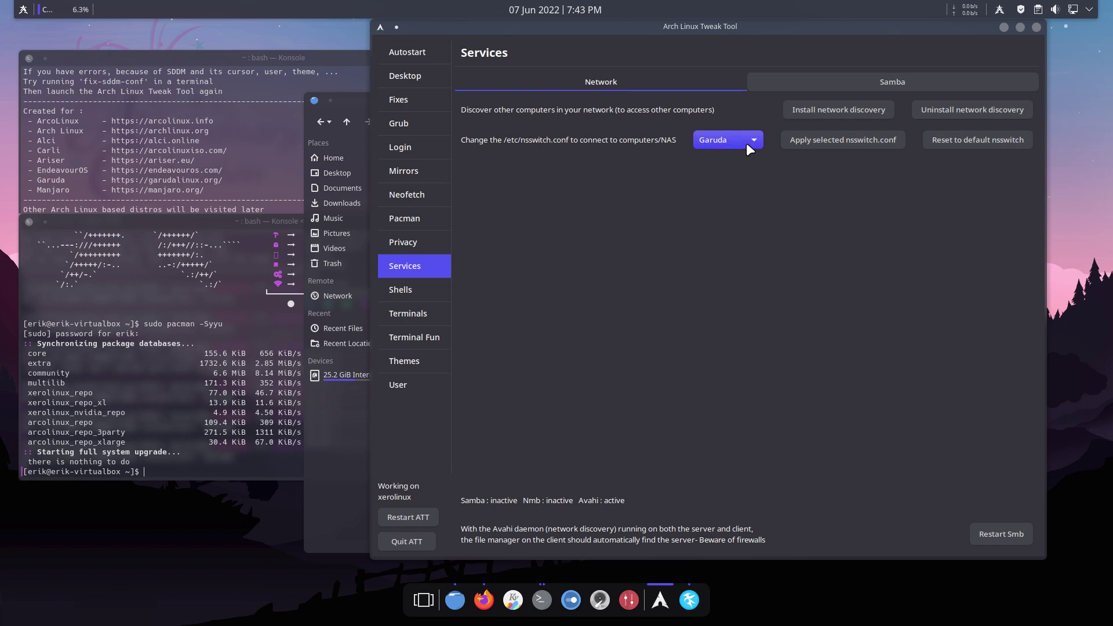
click(746, 143)
click(749, 165)
click(749, 140)
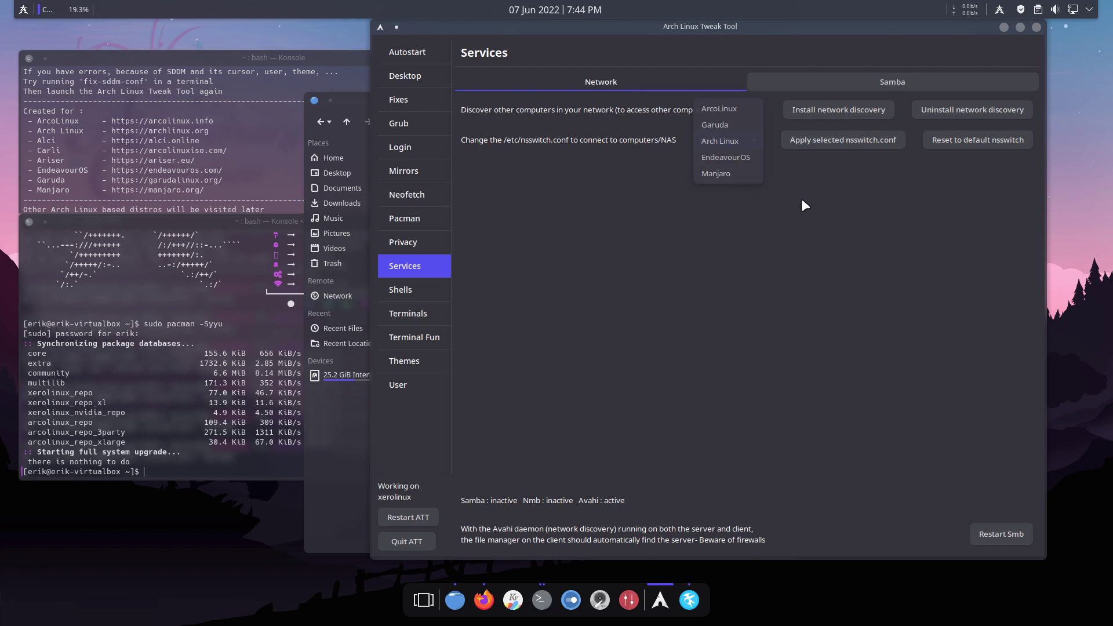
click(821, 200)
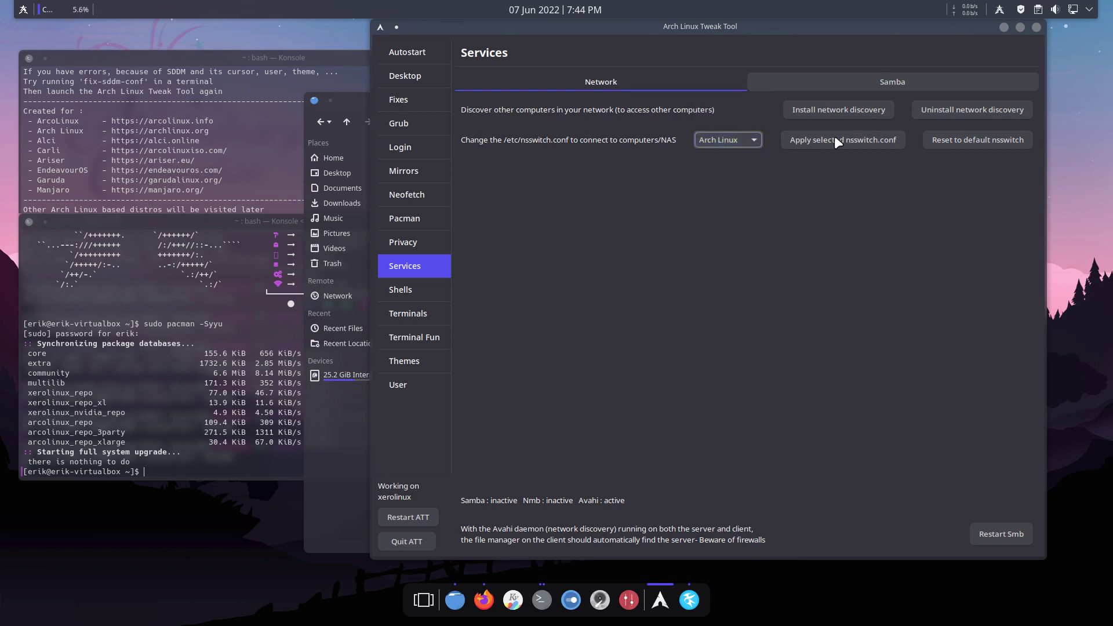
click(898, 83)
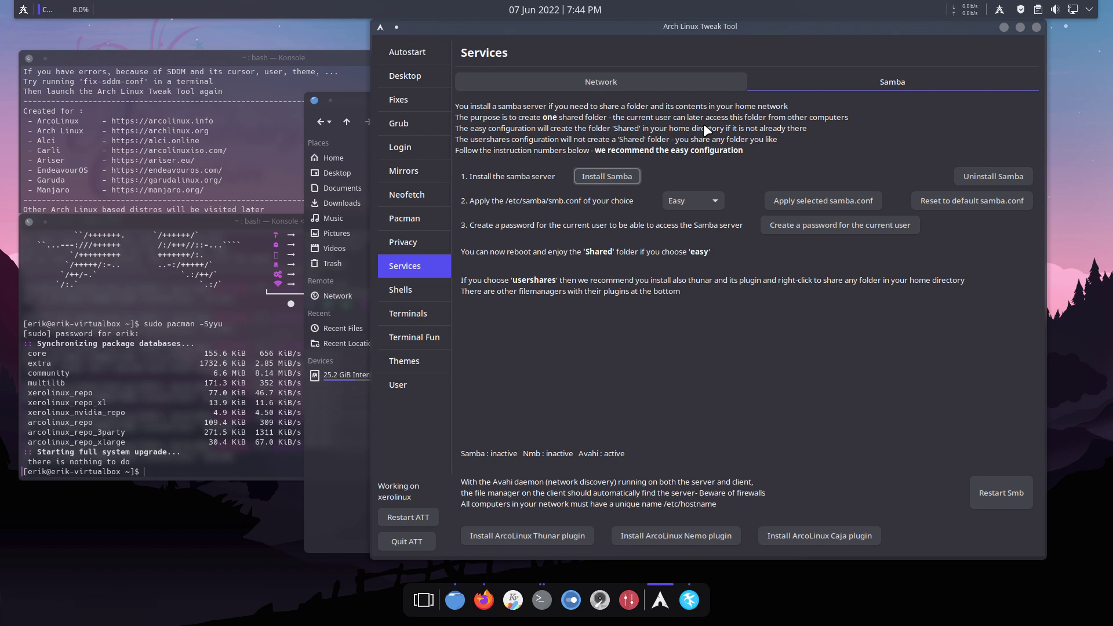
Install Samba, apply the Easy smb.conf, and check the Konsole log for the new Shared folder.
click(638, 172)
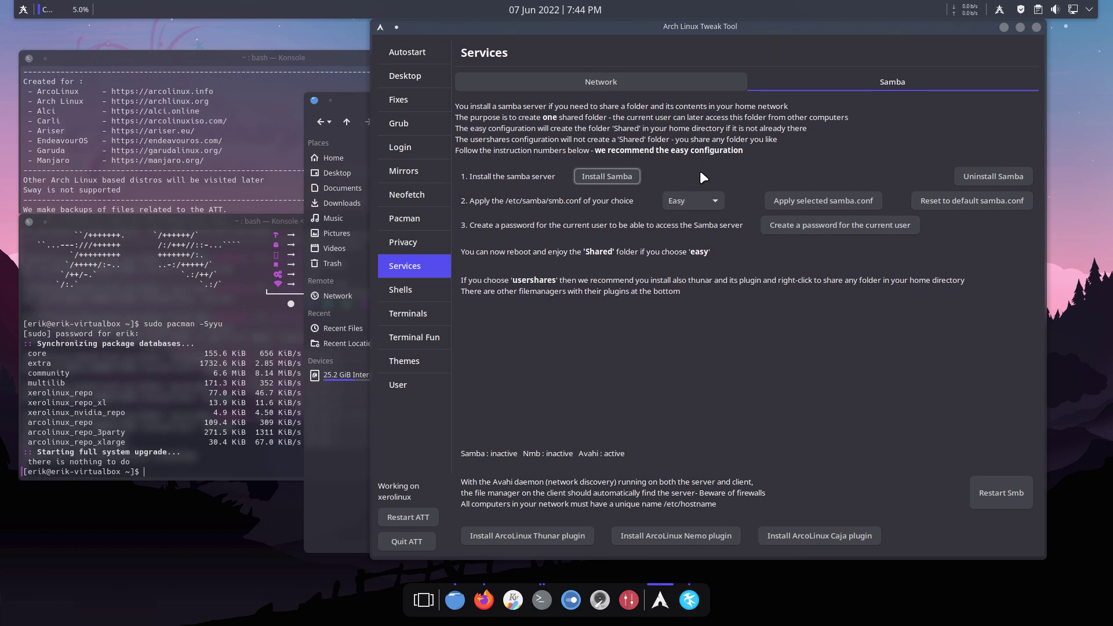
click(714, 202)
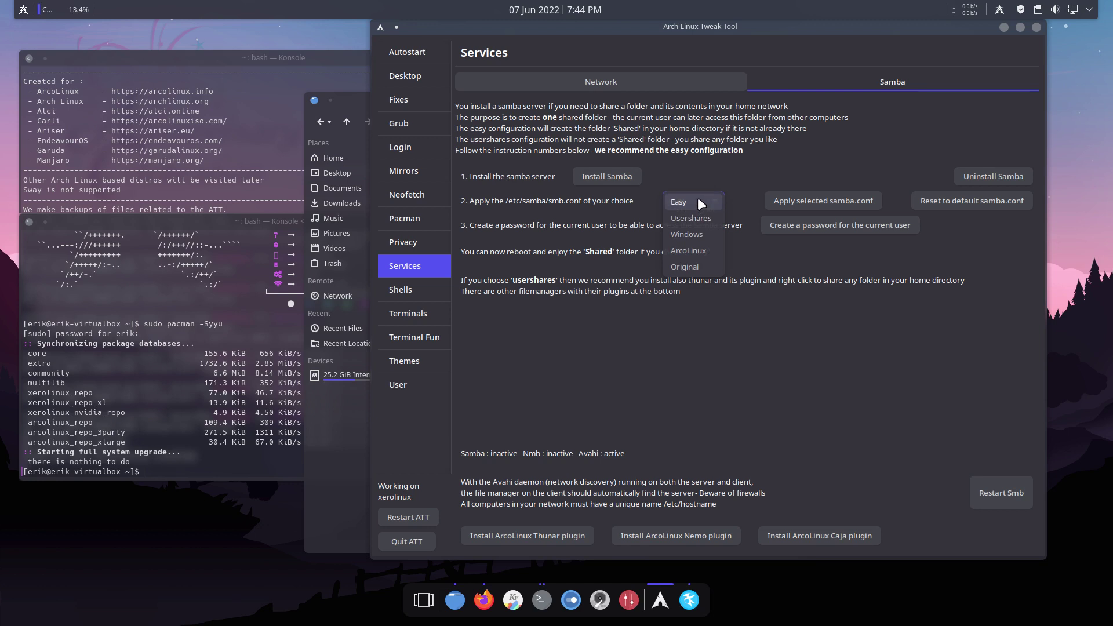
click(699, 200)
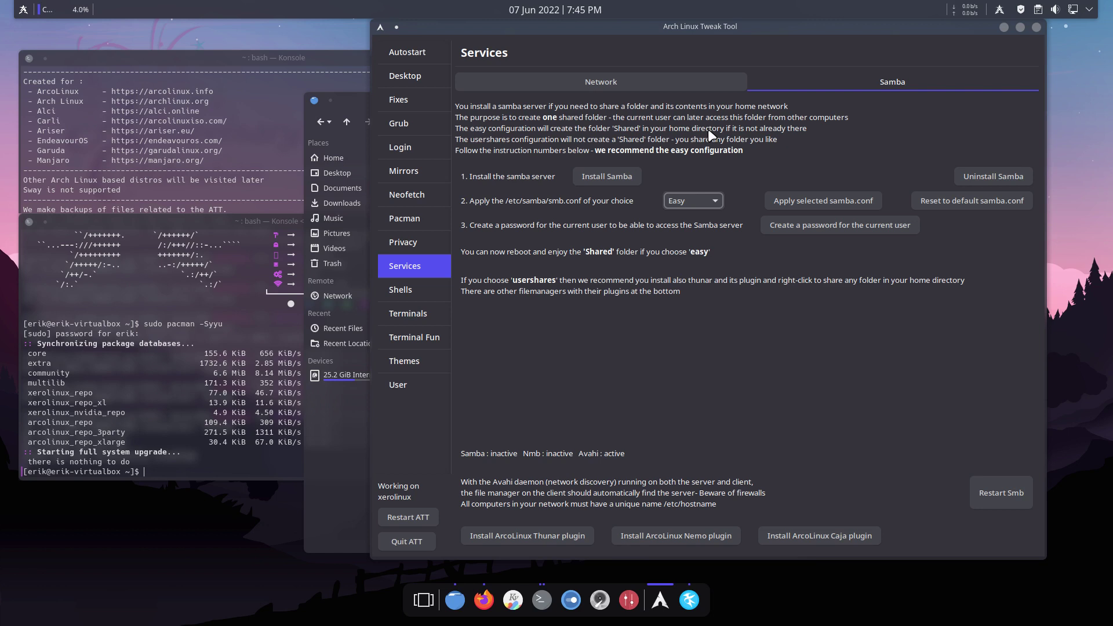
click(713, 201)
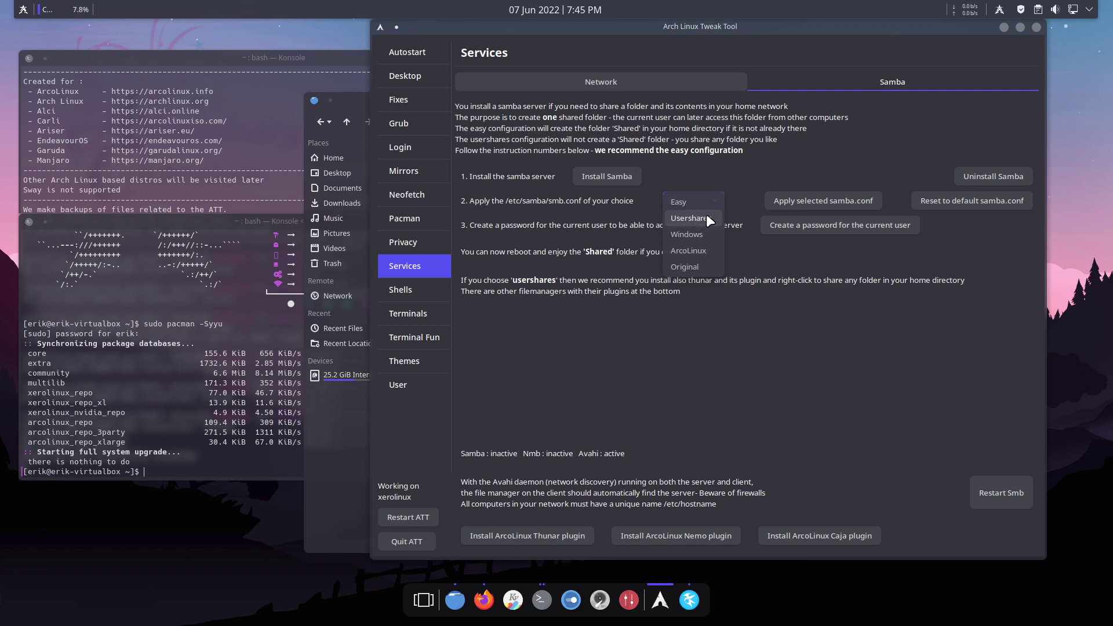
click(704, 200)
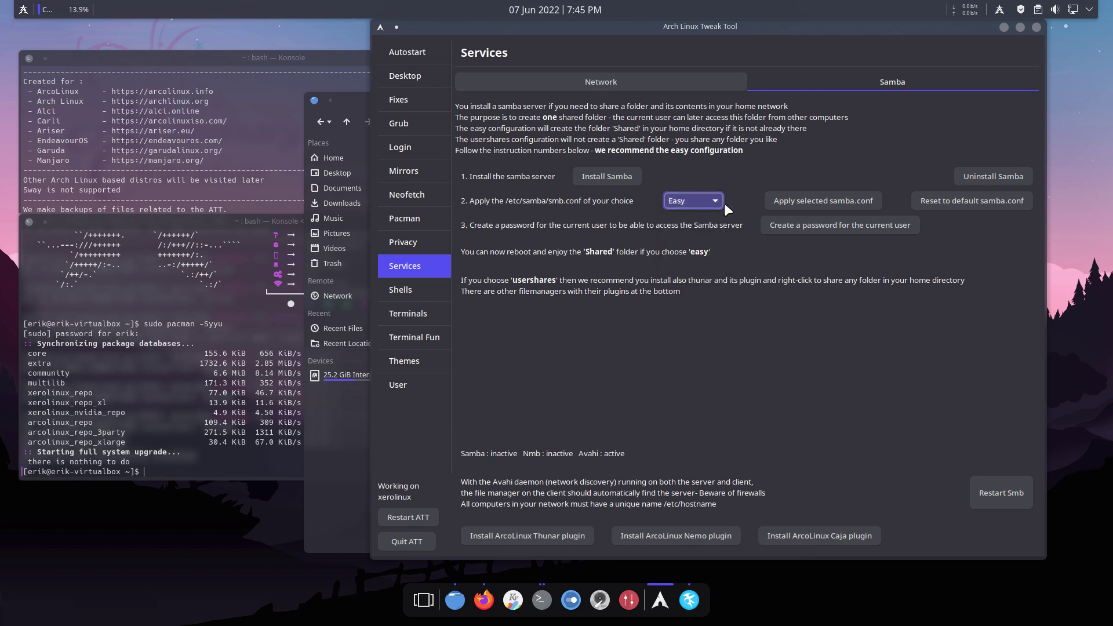
click(840, 200)
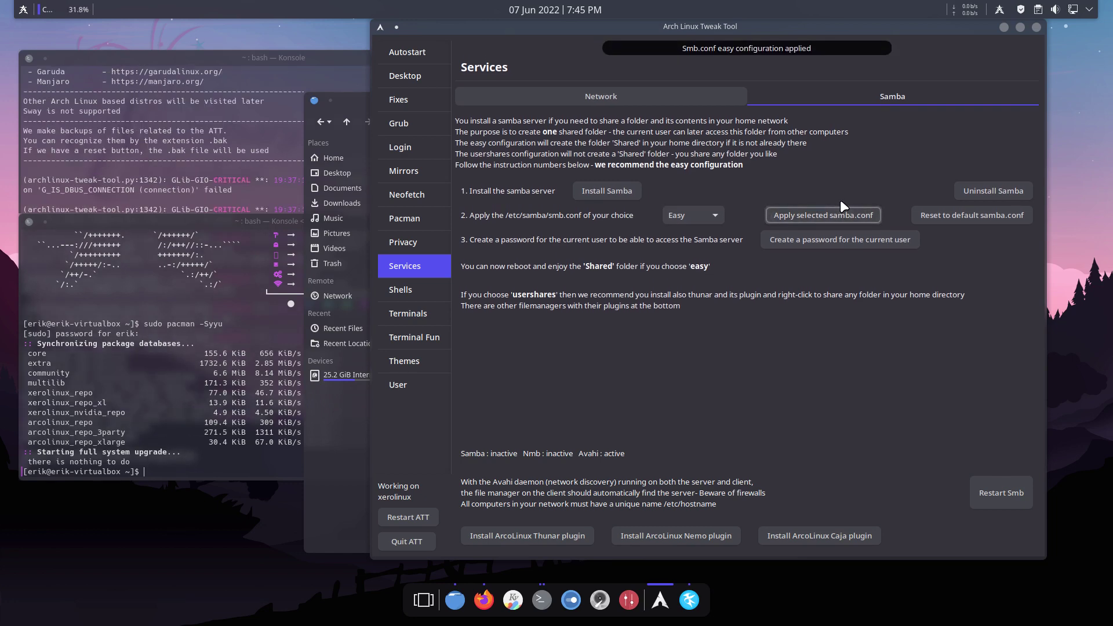
click(243, 56)
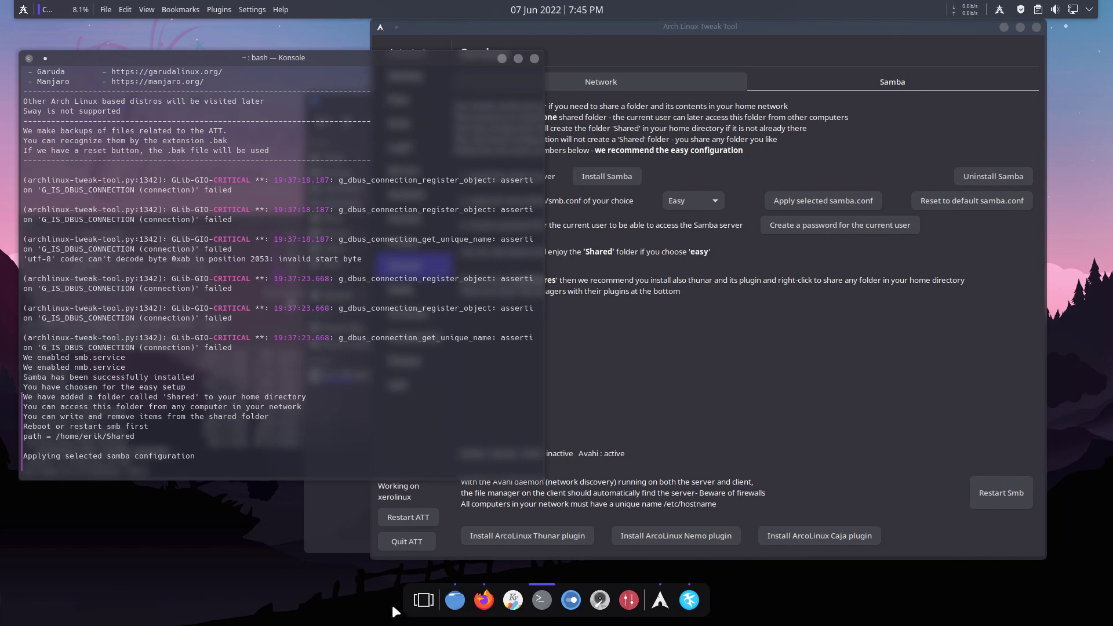
Verify in Dolphin that the Shared folder in the home directory is empty, then return to the Tweak Tool.
click(455, 598)
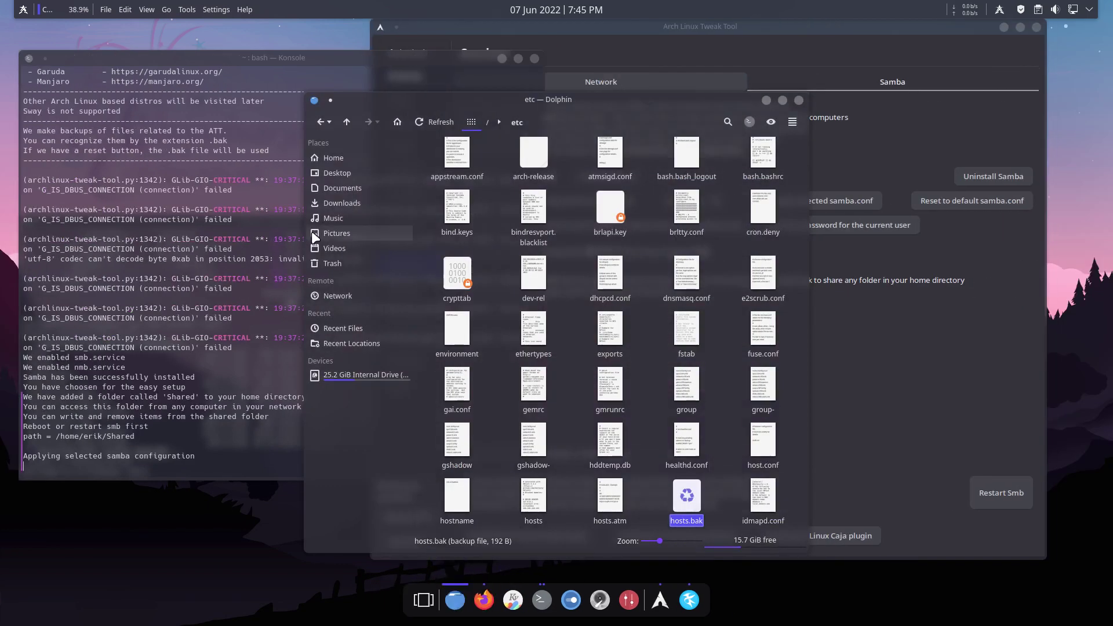
click(331, 153)
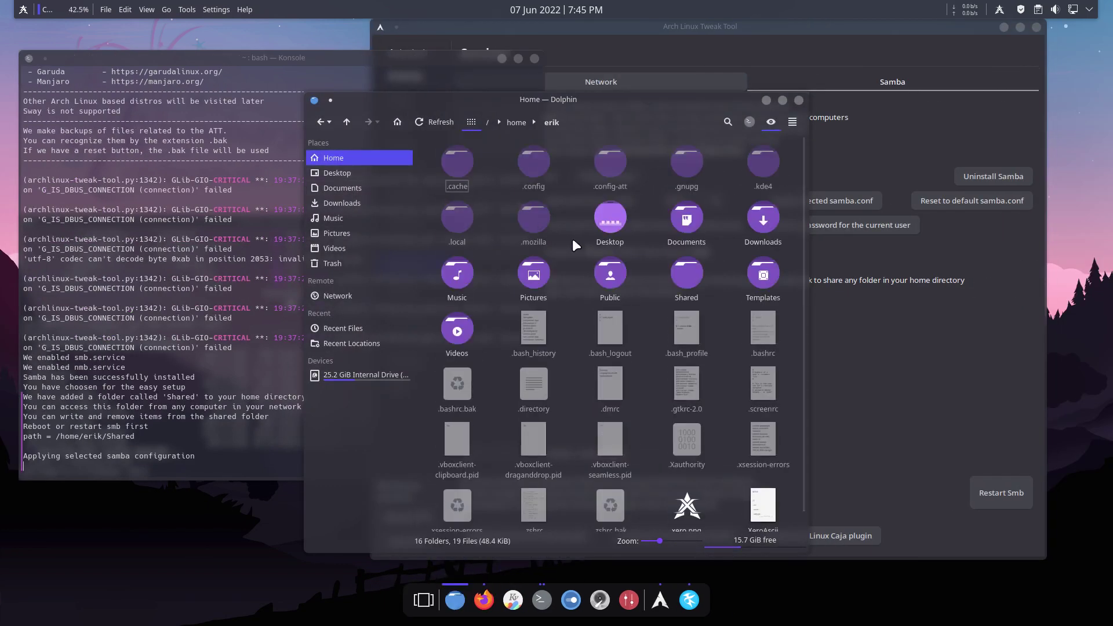
click(687, 276)
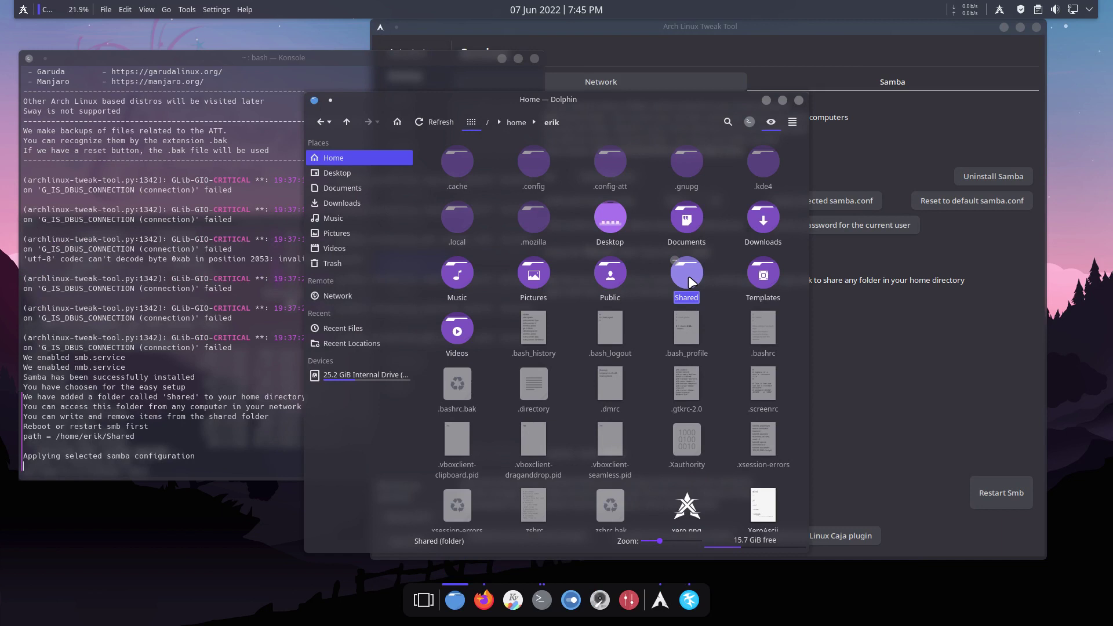
double_click(688, 276)
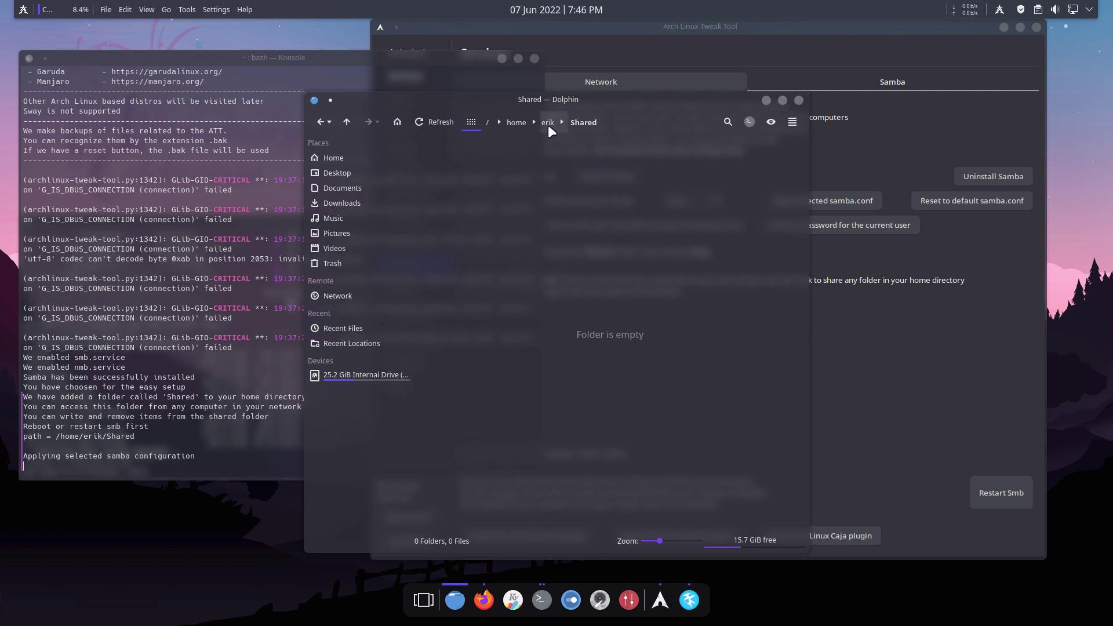
click(885, 359)
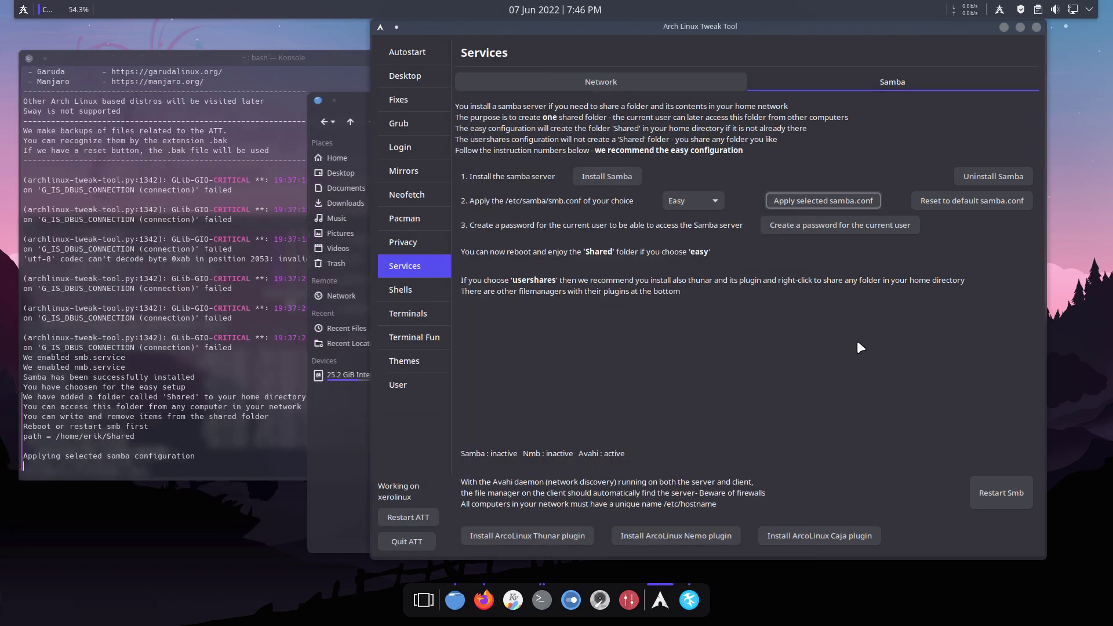
Create an SMB password for the current user and switch the smb.conf choice to Usershares.
click(843, 225)
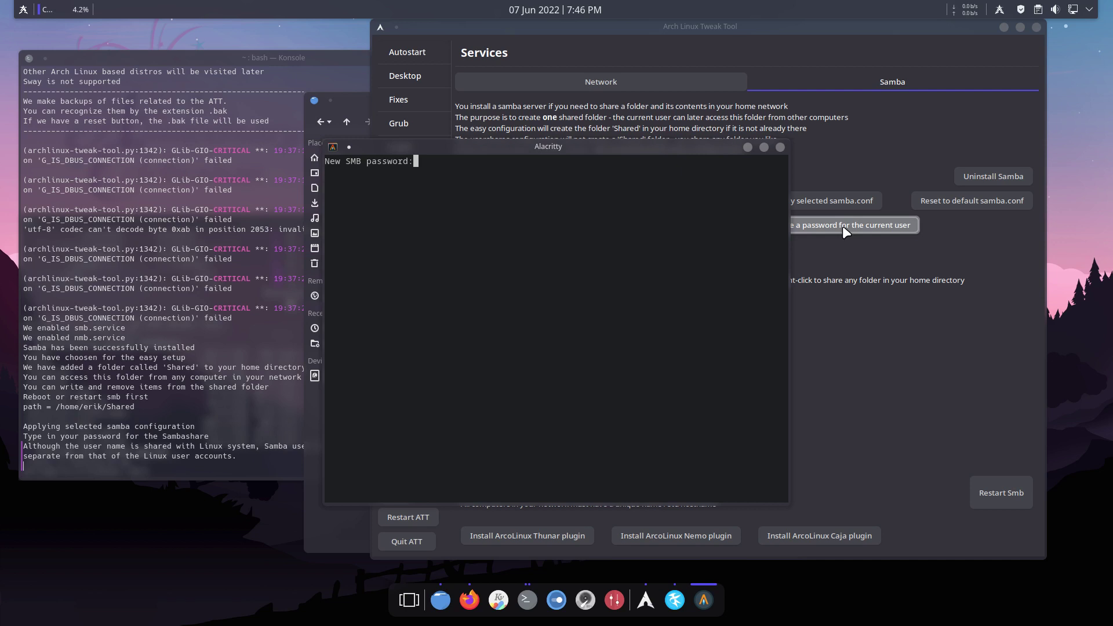
key(Return)
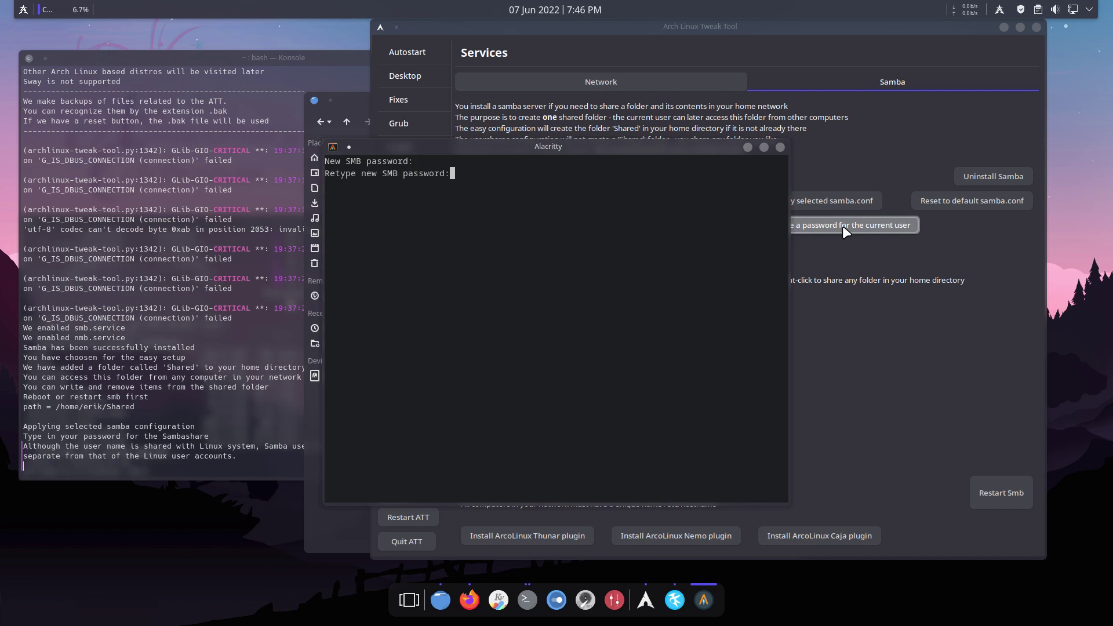
key(Return)
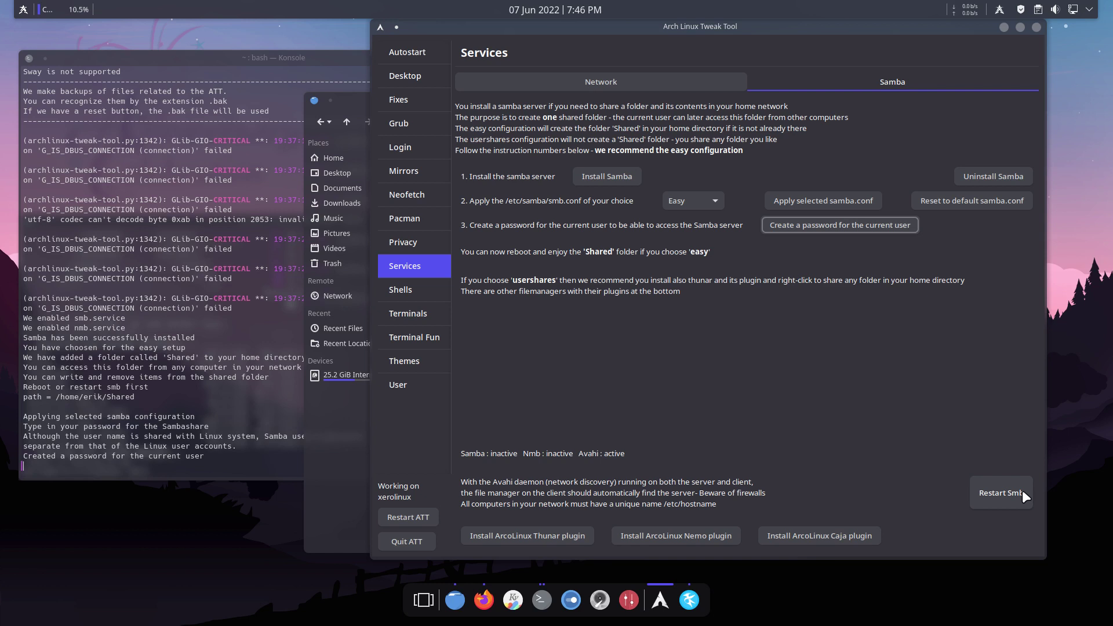
click(710, 204)
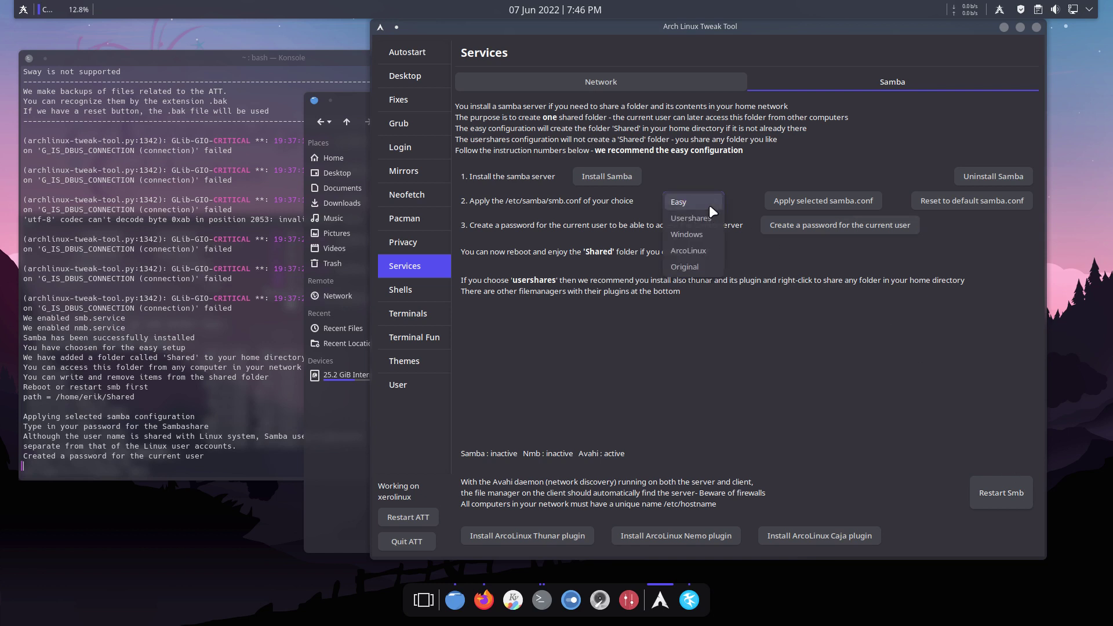
click(697, 220)
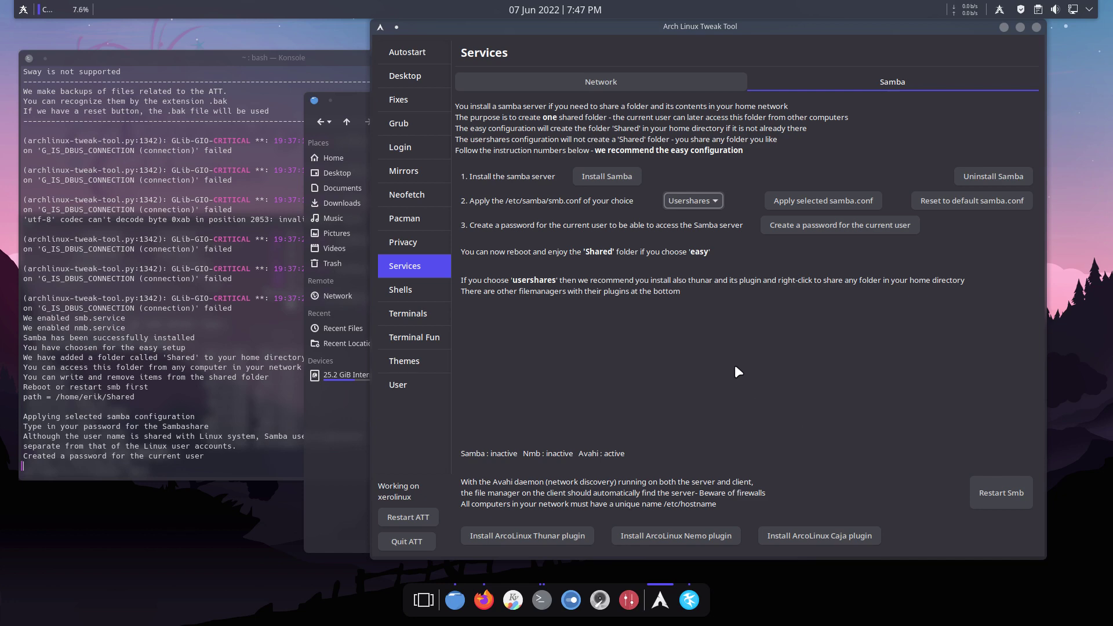
Browse the Mirrors, Neofetch, Pacman, Privacy, Services and Shells pages, ending on Terminals.
click(412, 170)
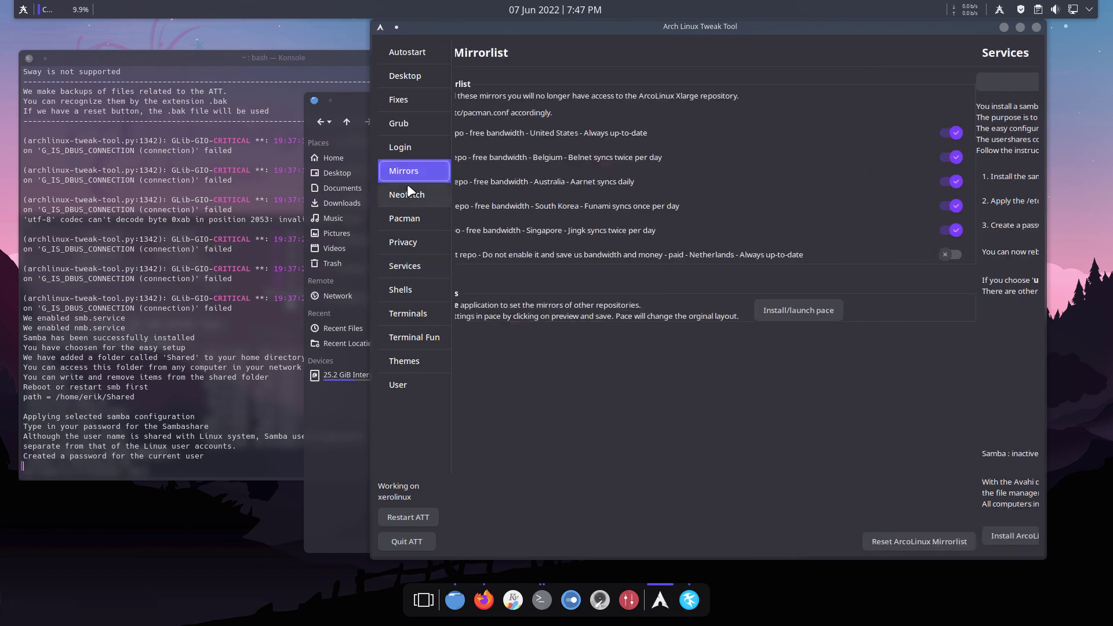
click(406, 194)
click(408, 218)
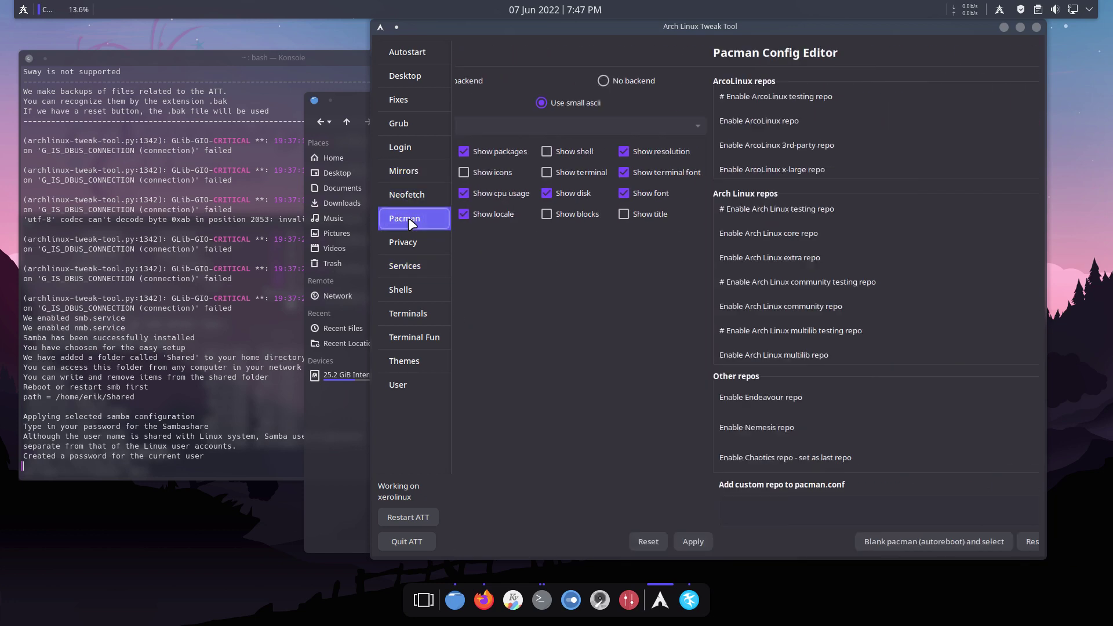
click(408, 242)
click(411, 264)
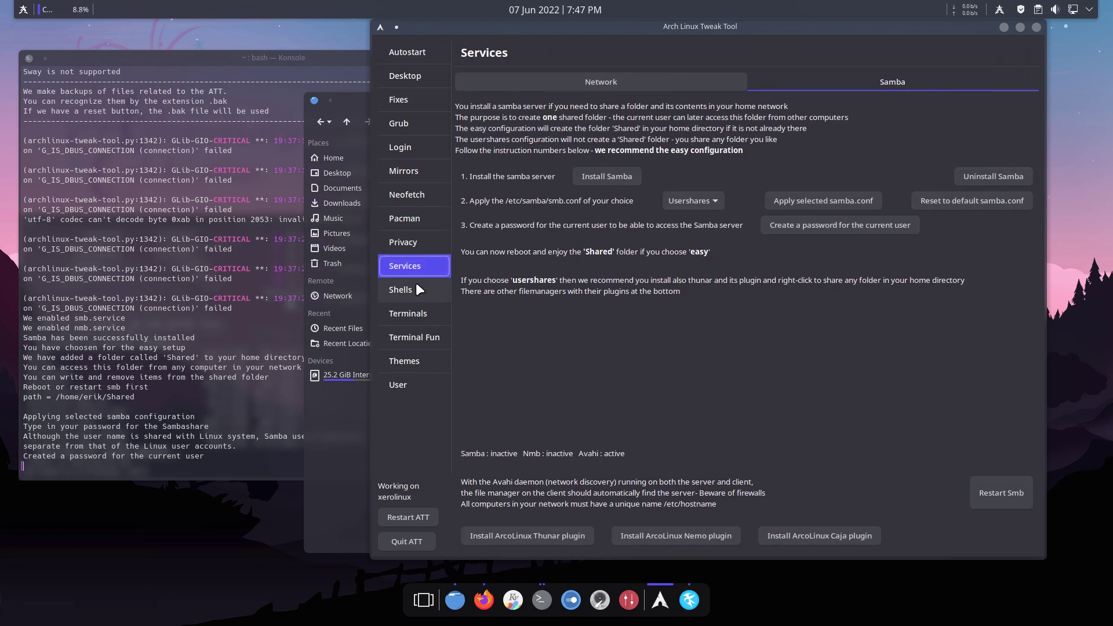
click(418, 288)
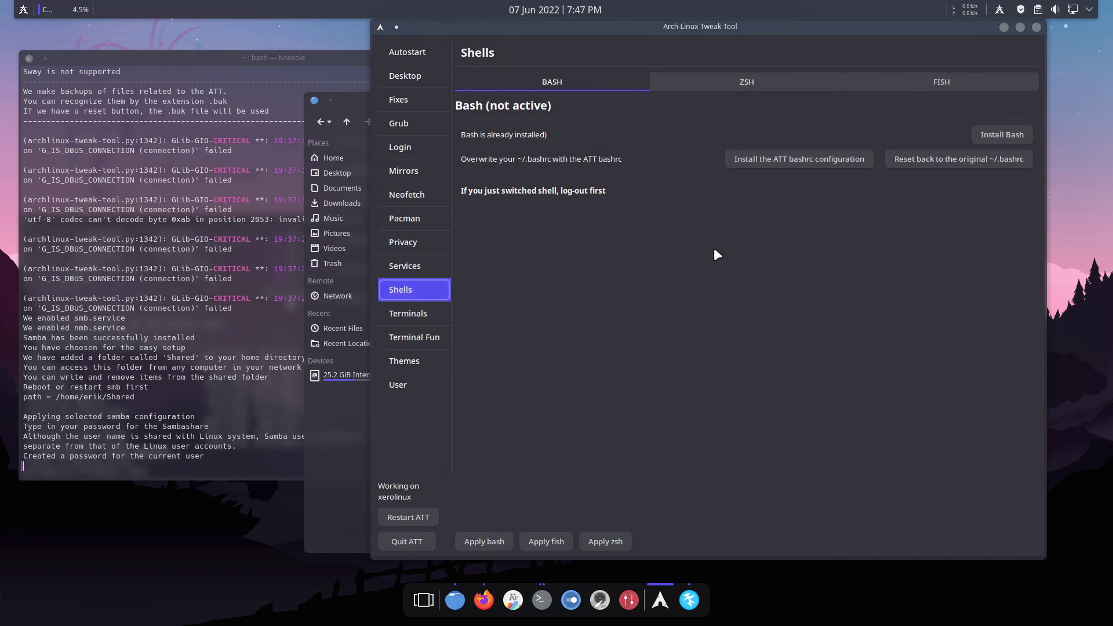
click(410, 313)
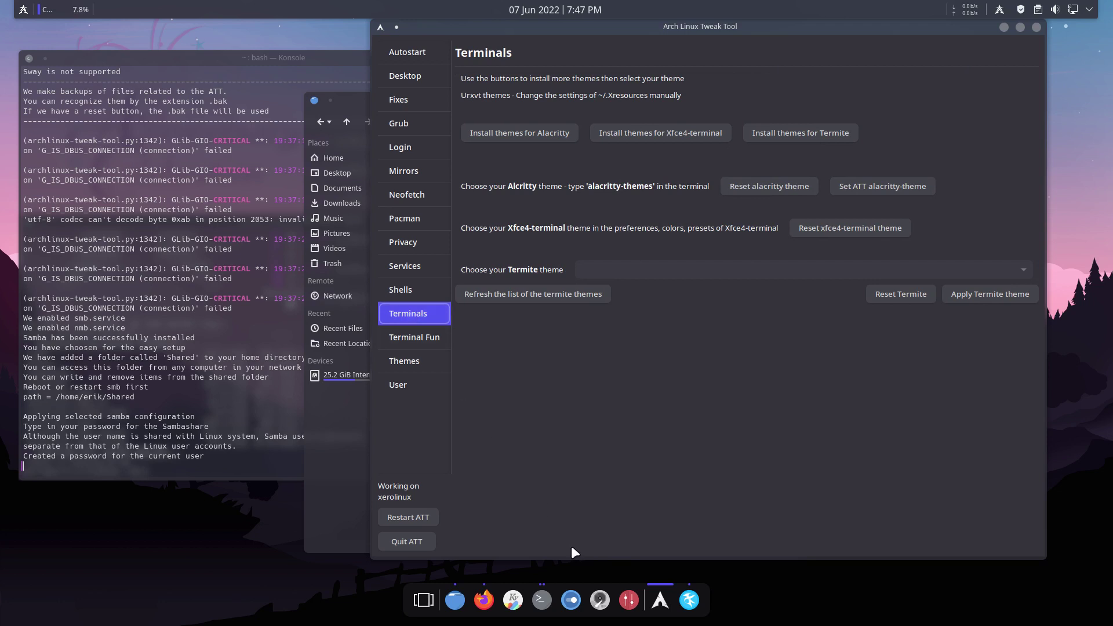
mouse_move(543, 587)
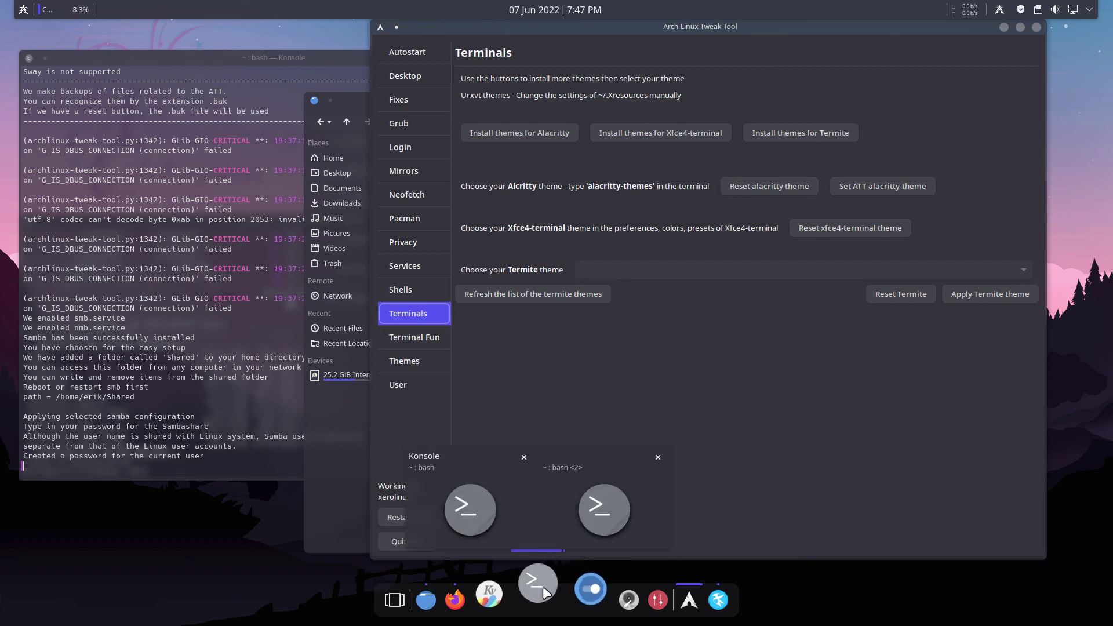
Install the Alacritty themes and bring forward the Konsole log confirming the saved config.
click(23, 10)
text(ala)
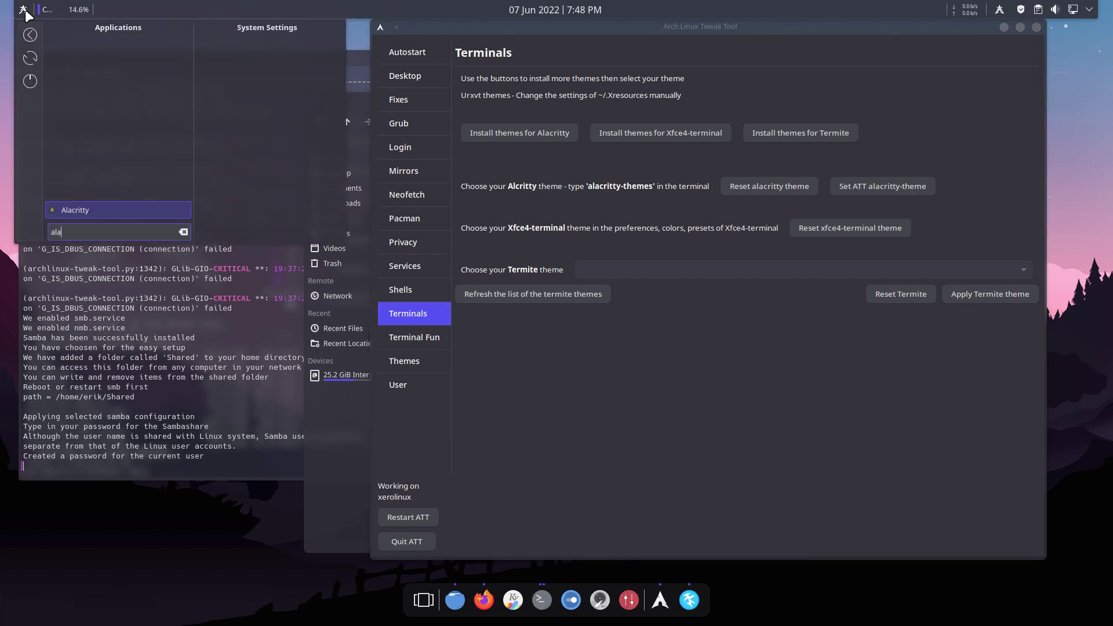
click(534, 132)
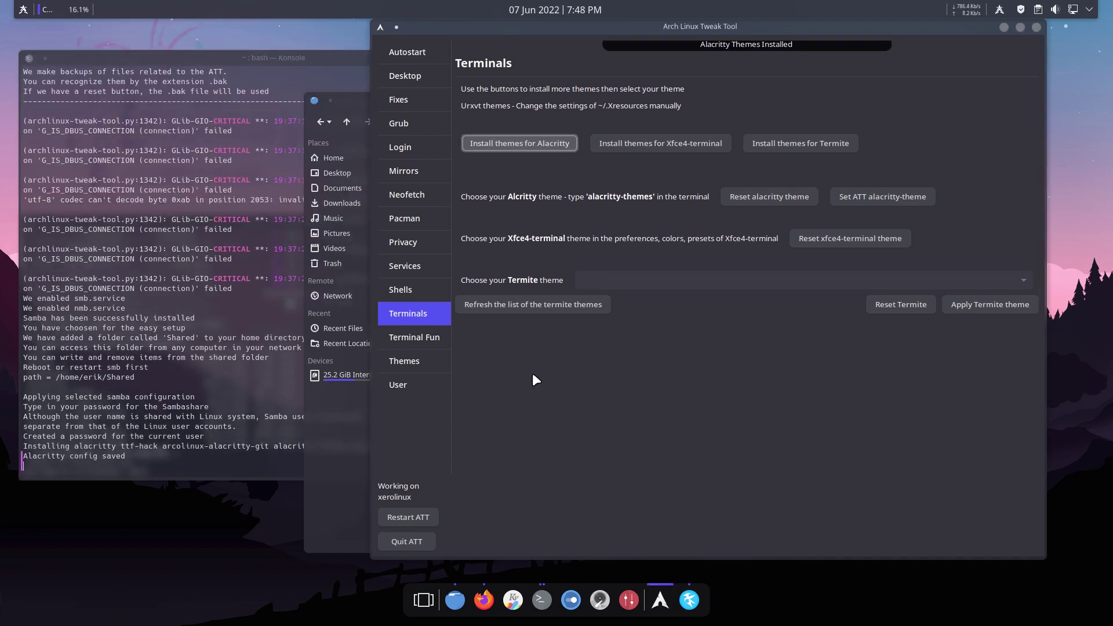
click(197, 449)
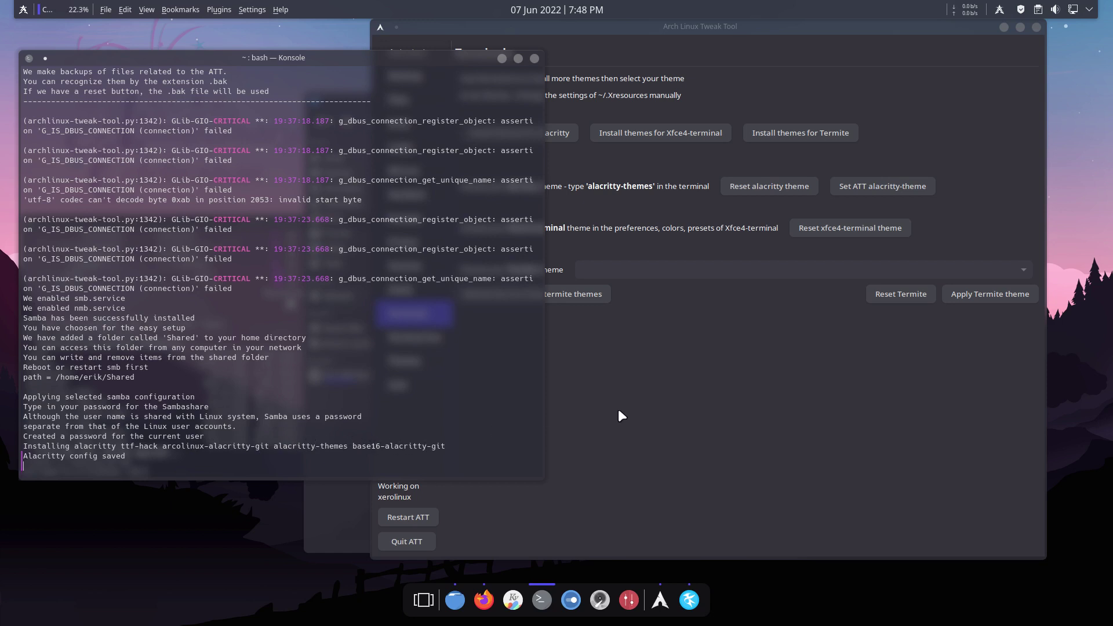
Run alacritty-themes in a new Konsole window and apply the Argonaut theme.
key(ctrl+alt+t)
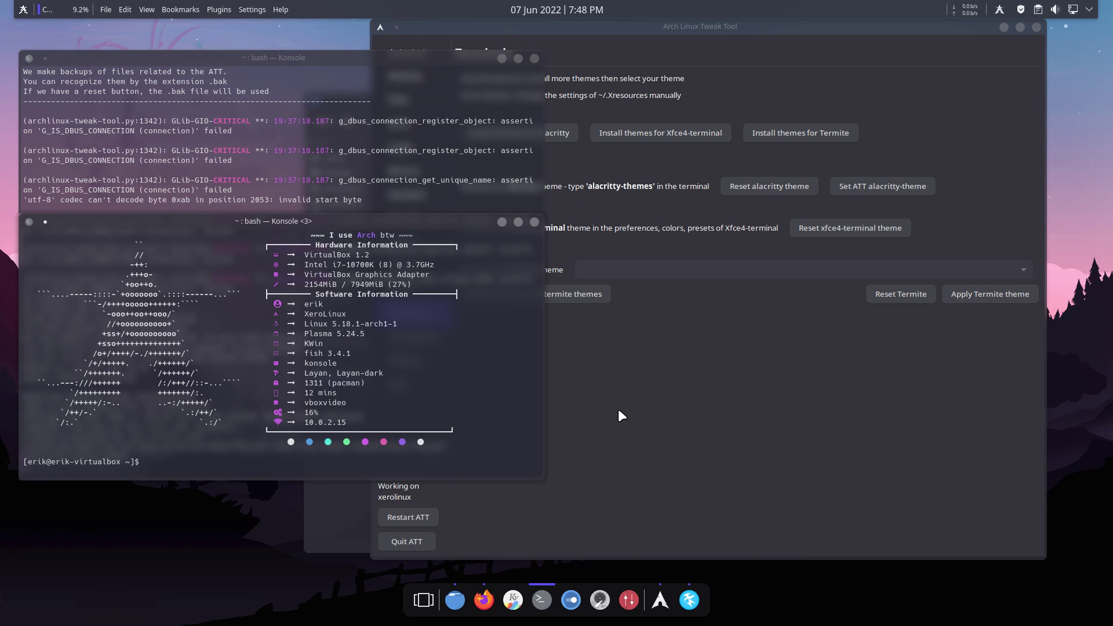
text(alacritty)
text(t)
text(-themes)
key(Return)
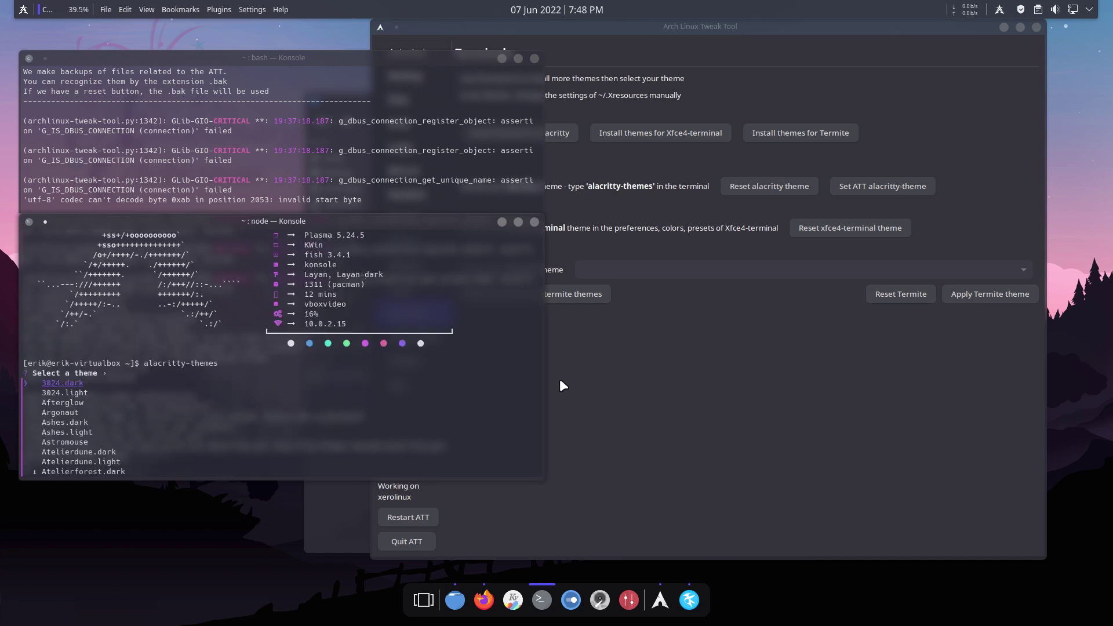
drag(345, 220, 356, 94)
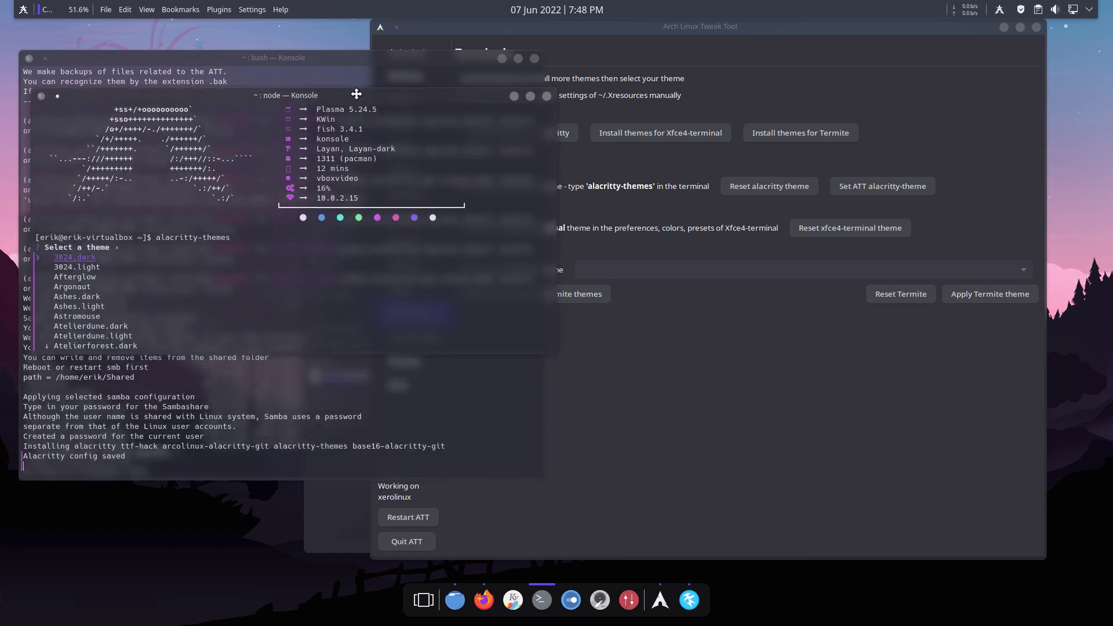
key(Down)
key(Down)
key(Down)
key(Return)
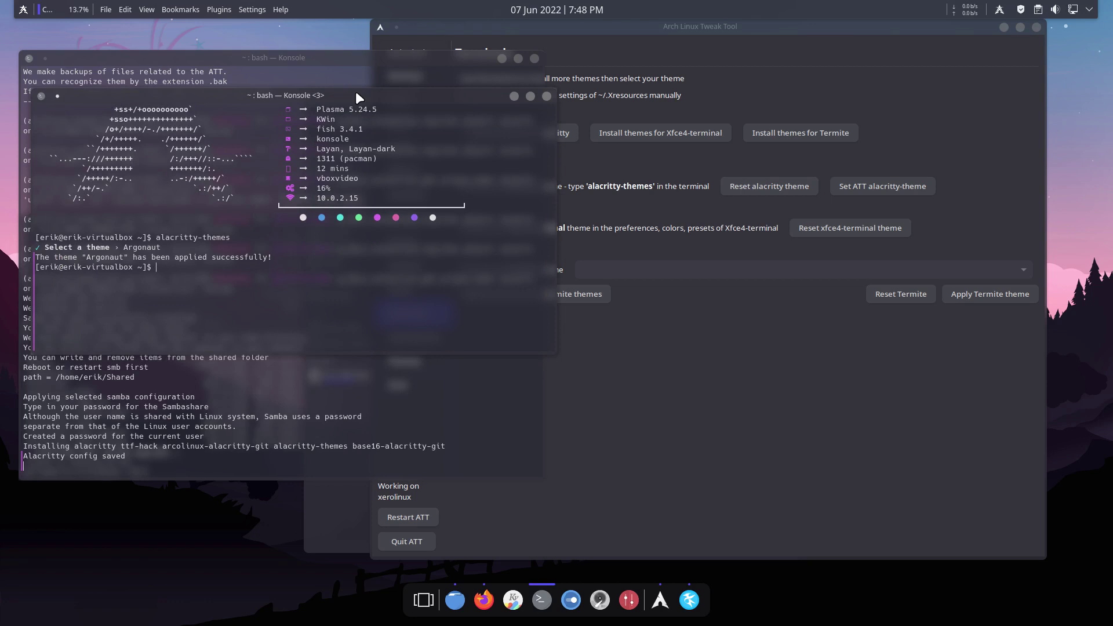
Rerun the theme picker and browse the list down to Baskerville - FarSide.
key(Up)
key(Return)
key(Down)
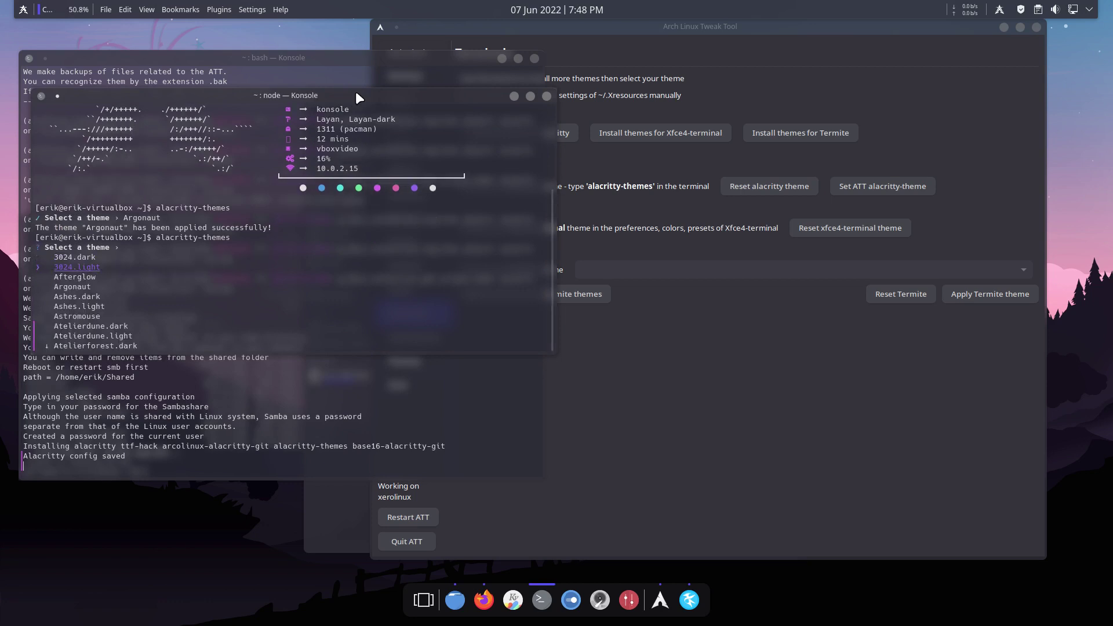
key(Down)
key(Down)
key(Down)
key(Down)
key(Down)
key(Down)
key(Down)
key(Down)
key(Down)
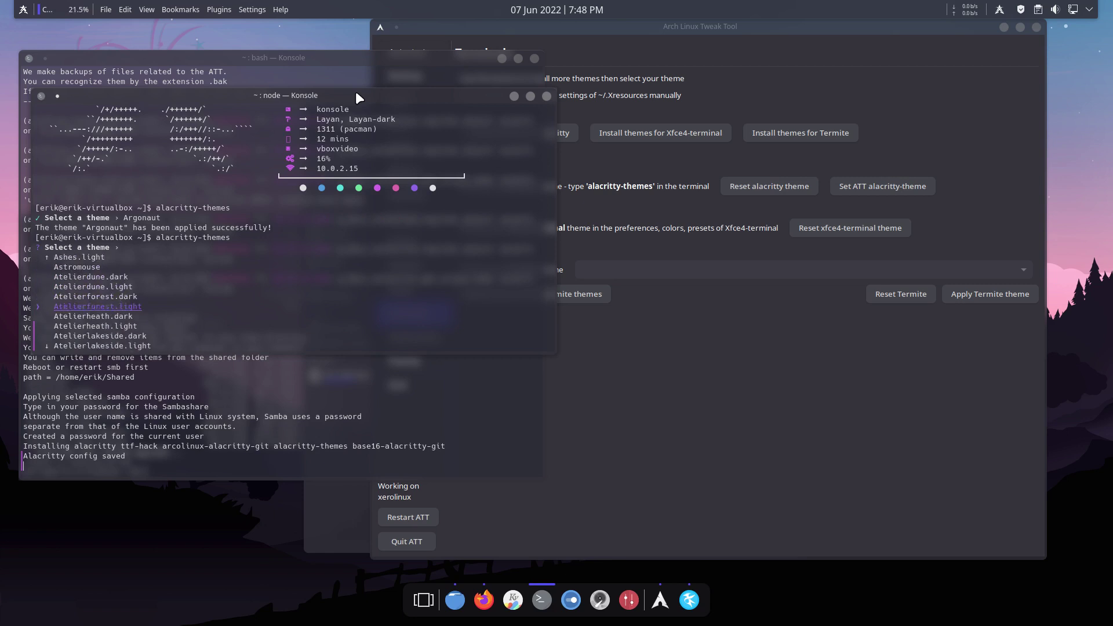
key(Down)
key(Down)
key(Down)
key(Down)
key(Down)
key(Down)
key(Down)
key(Down)
key(Down)
key(Down)
key(Down)
key(Down)
key(Down)
key(Down)
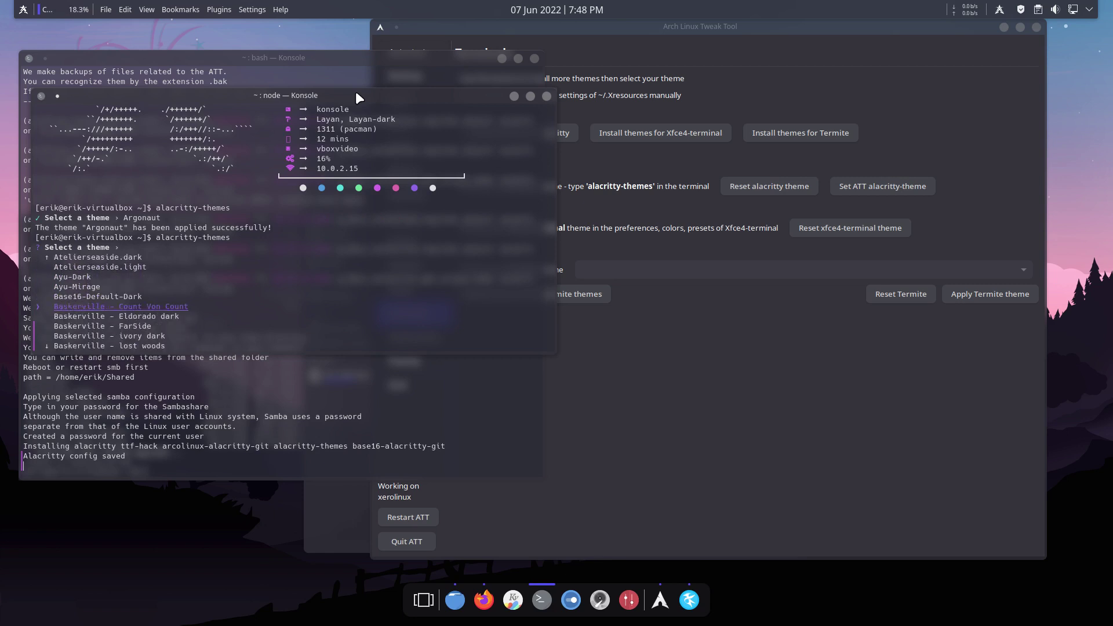
key(Down)
key(Down)
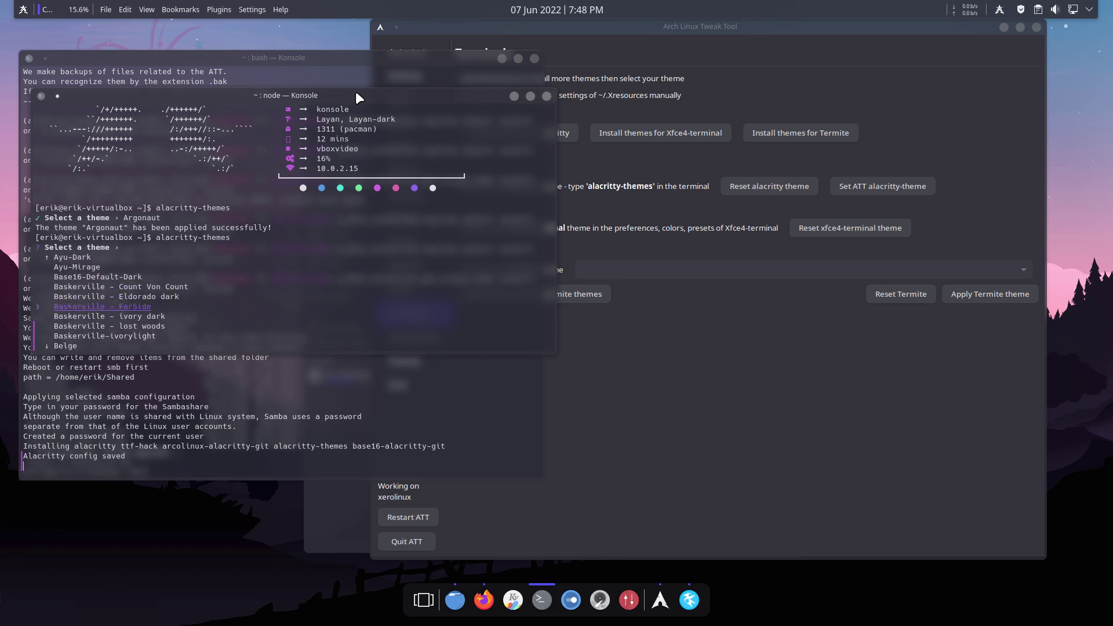
key(Down)
key(Down)
key(Down)
key(Down)
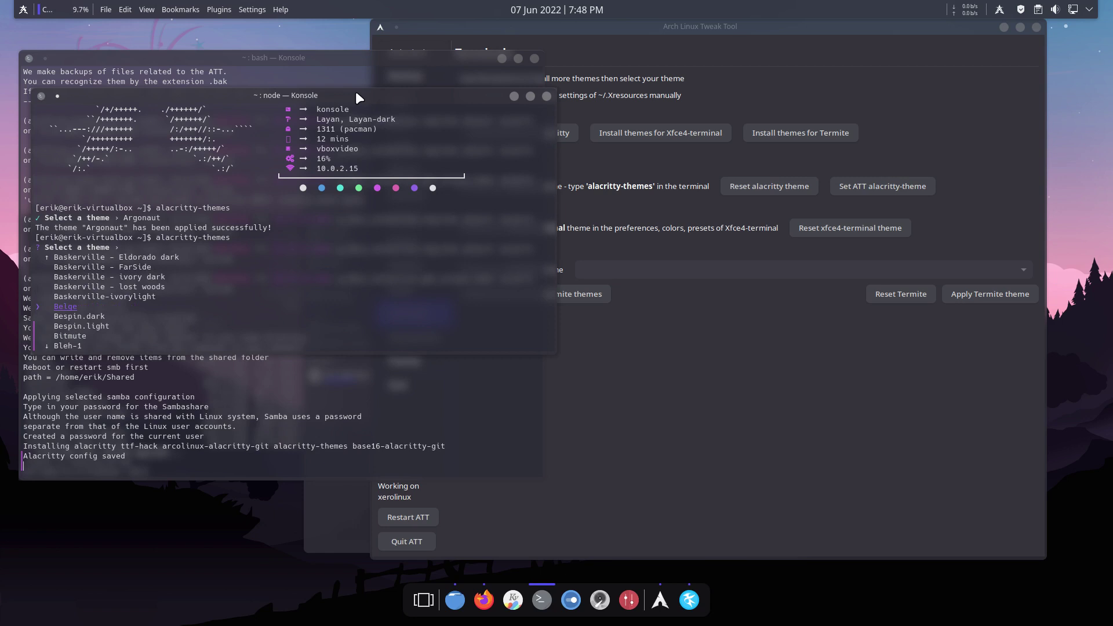
Close the theme picker terminal window, confirming Close Window despite the running process.
scroll(471, 194, up, 4)
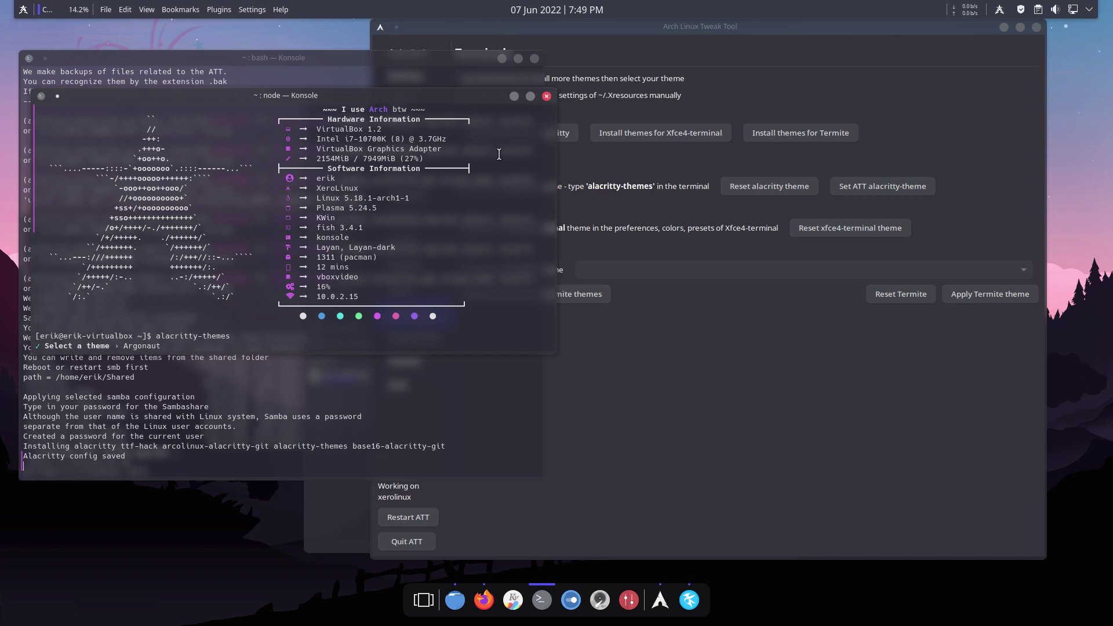
double_click(318, 238)
click(546, 96)
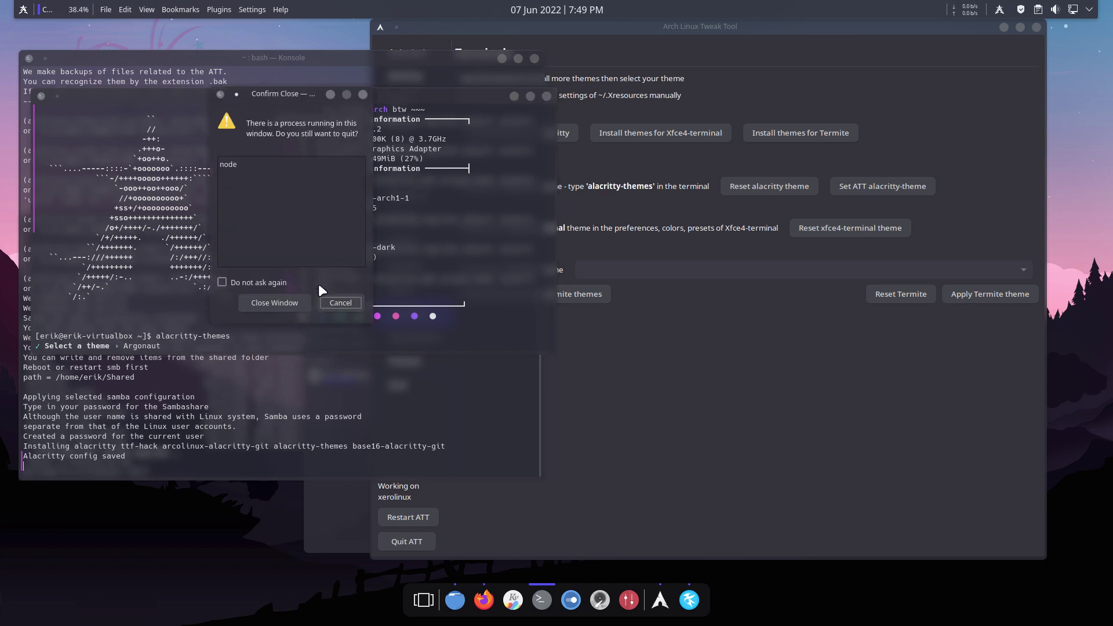
click(292, 303)
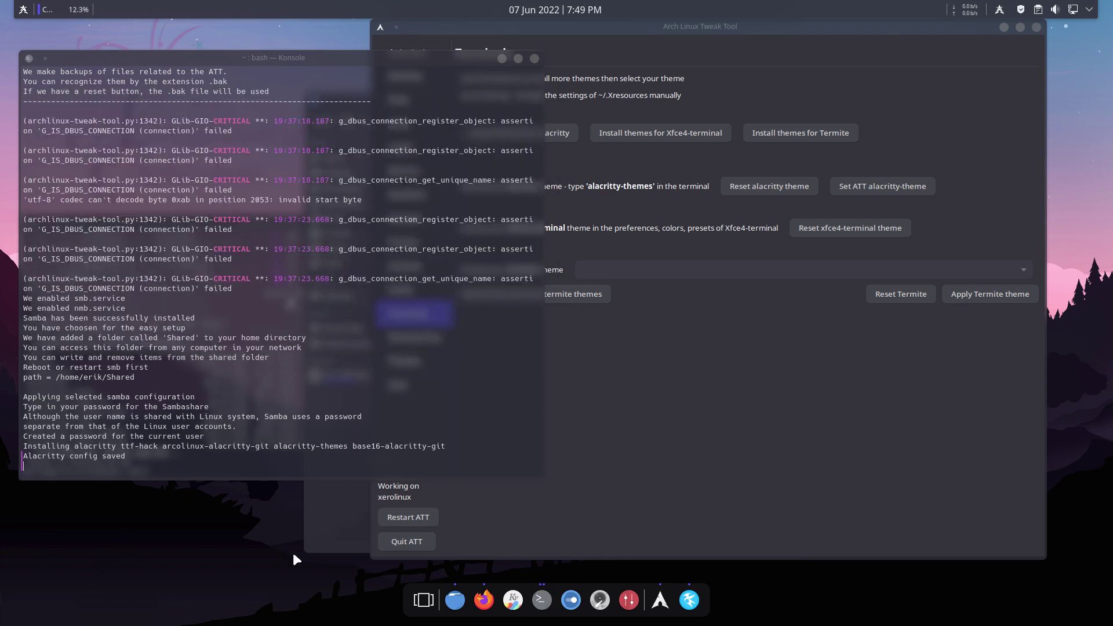
Launch Alacritty and start the alacritty-themes picker in it.
click(21, 10)
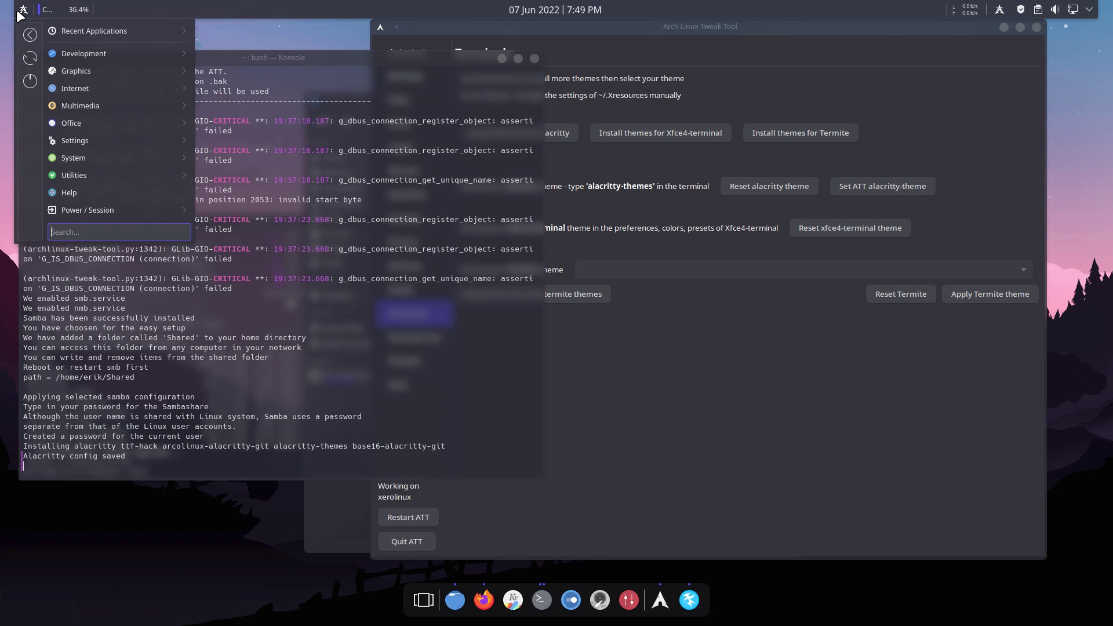
text(alacr)
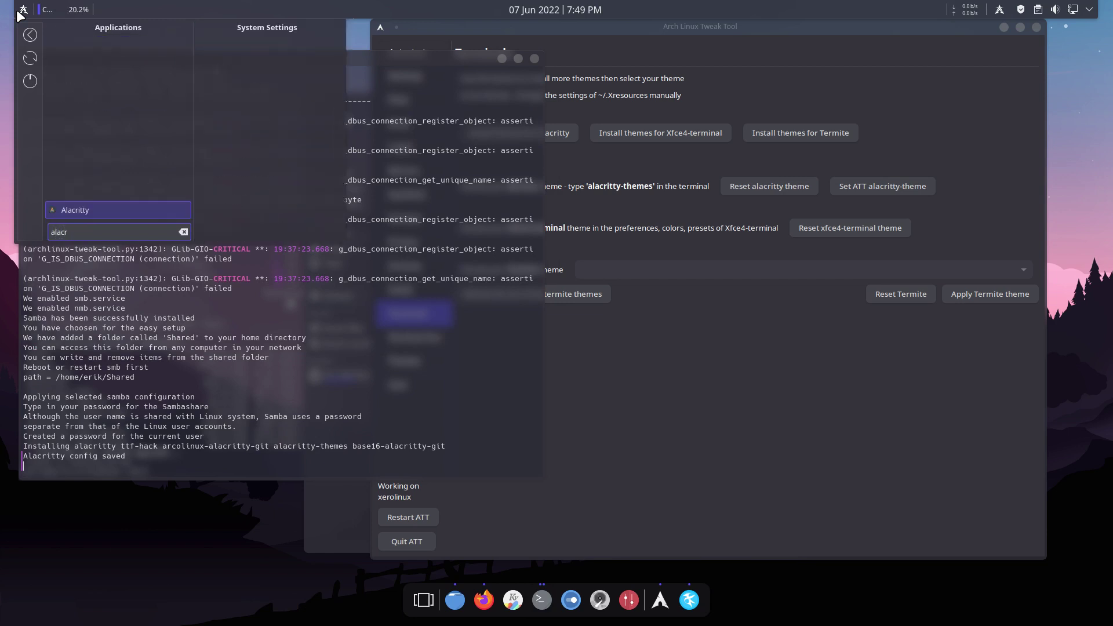
key(Return)
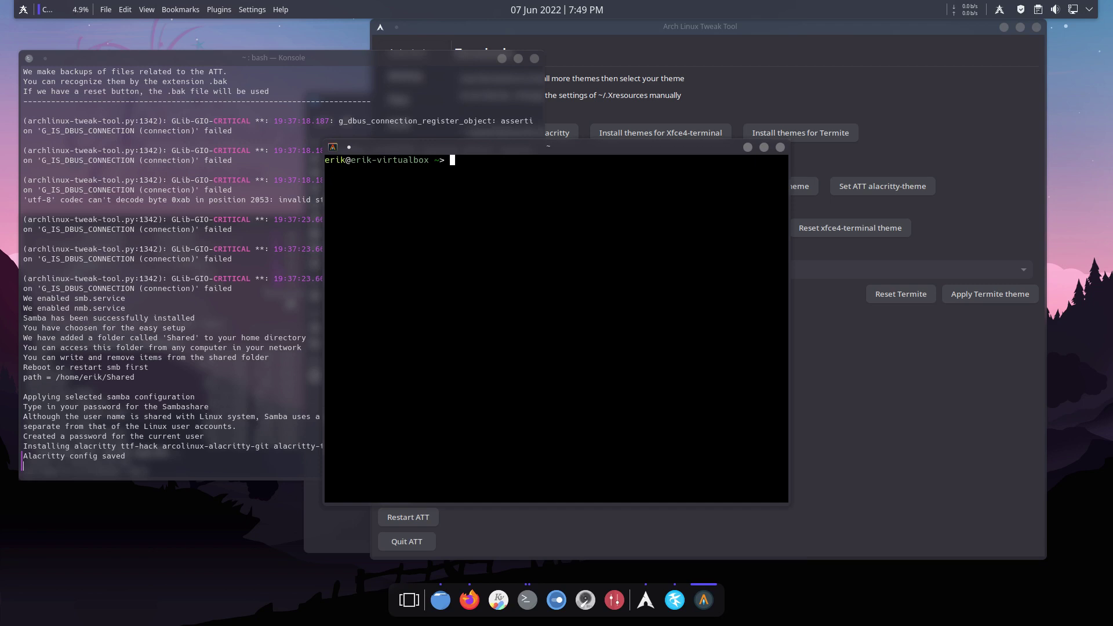
drag(515, 146, 571, 180)
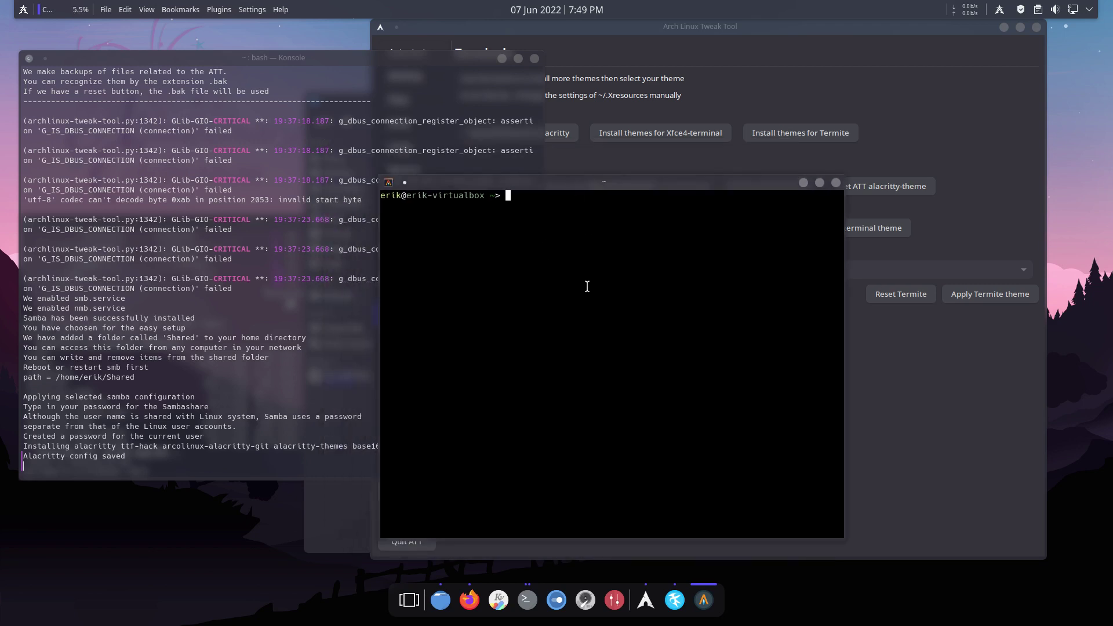
text(alac)
key(Tab)
key(Right)
key(Return)
Apply the Baskerville - Count Von Count theme, then run neofetch.
key(Down)
key(Down)
key(Down)
key(Down)
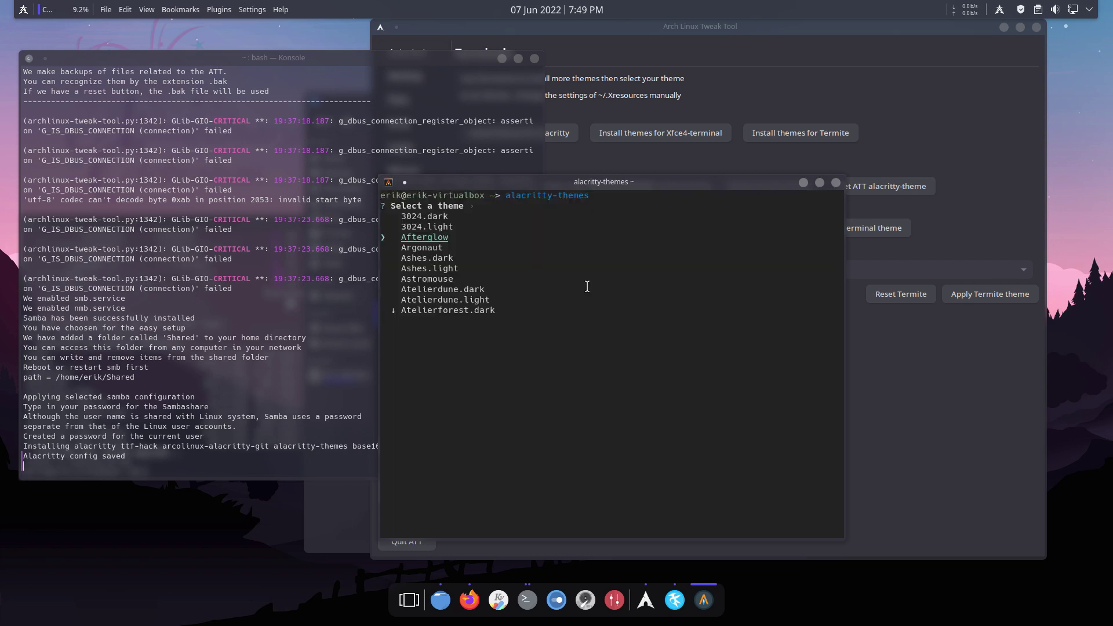
key(Down)
key(Down)
key(Down)
key(Down)
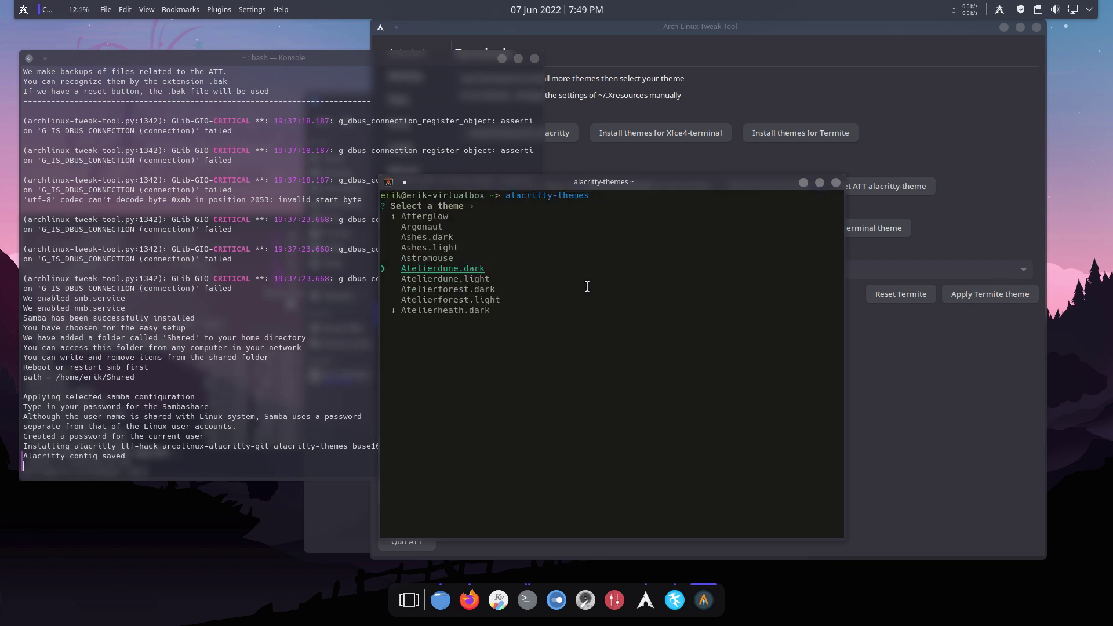
key(Down)
key(Down)
key(Down)
key(Down)
key(Down)
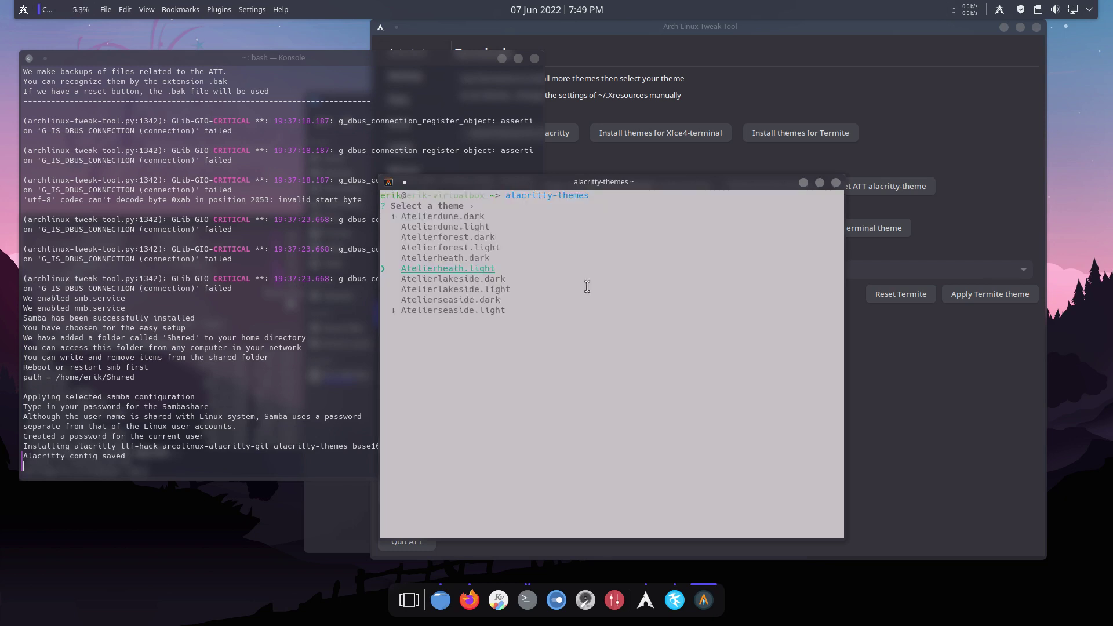
key(Down)
key(Down)
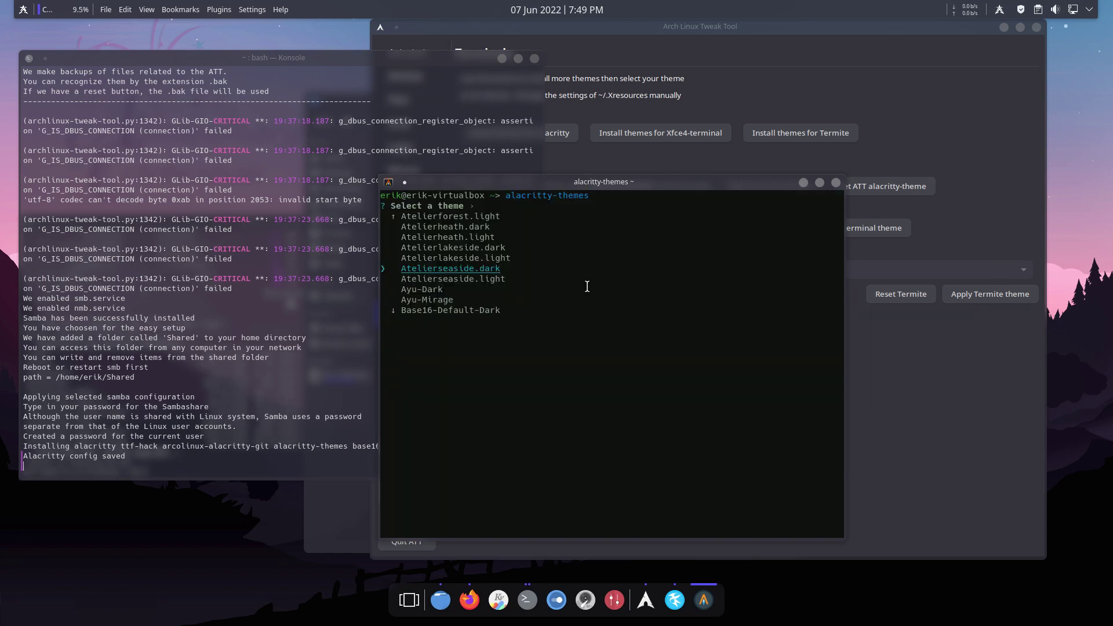
key(Down)
key(Down)
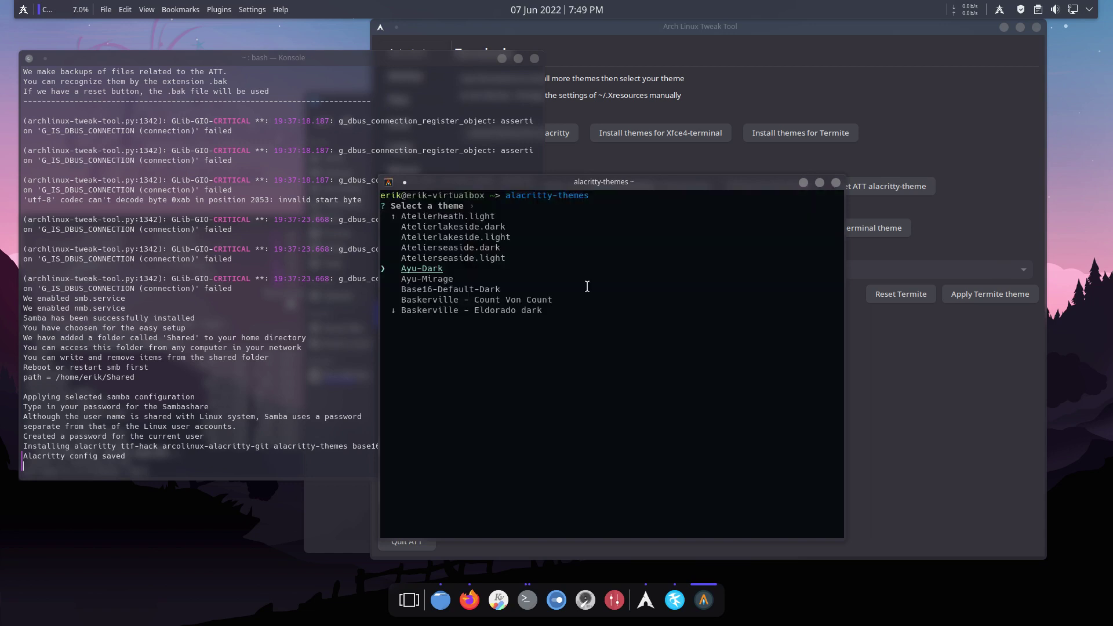
key(Down)
key(Down)
key(Down)
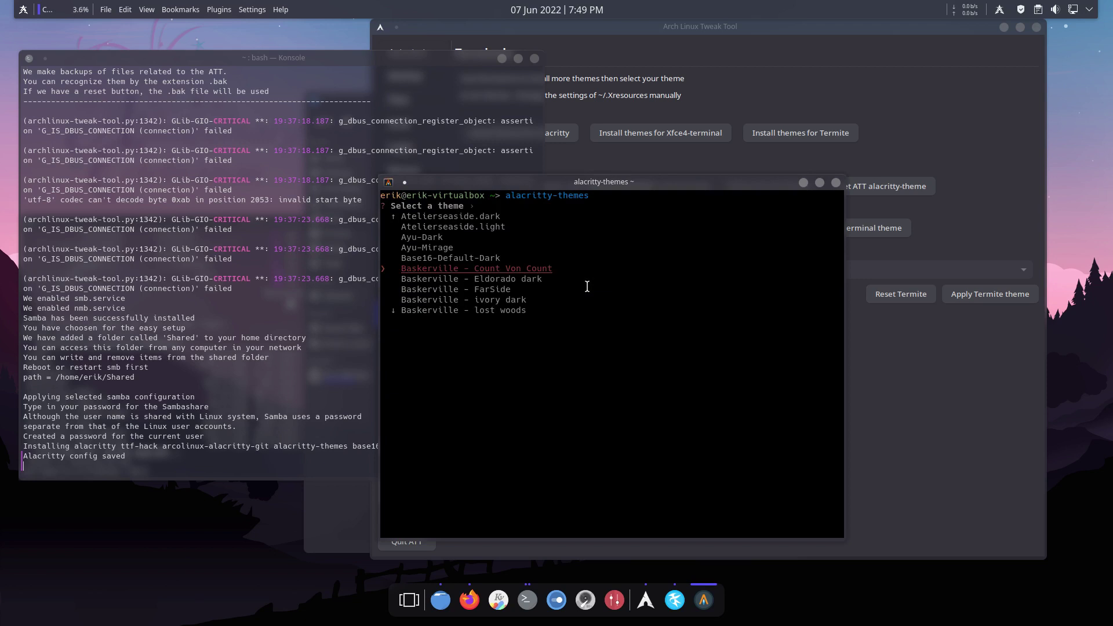
key(Return)
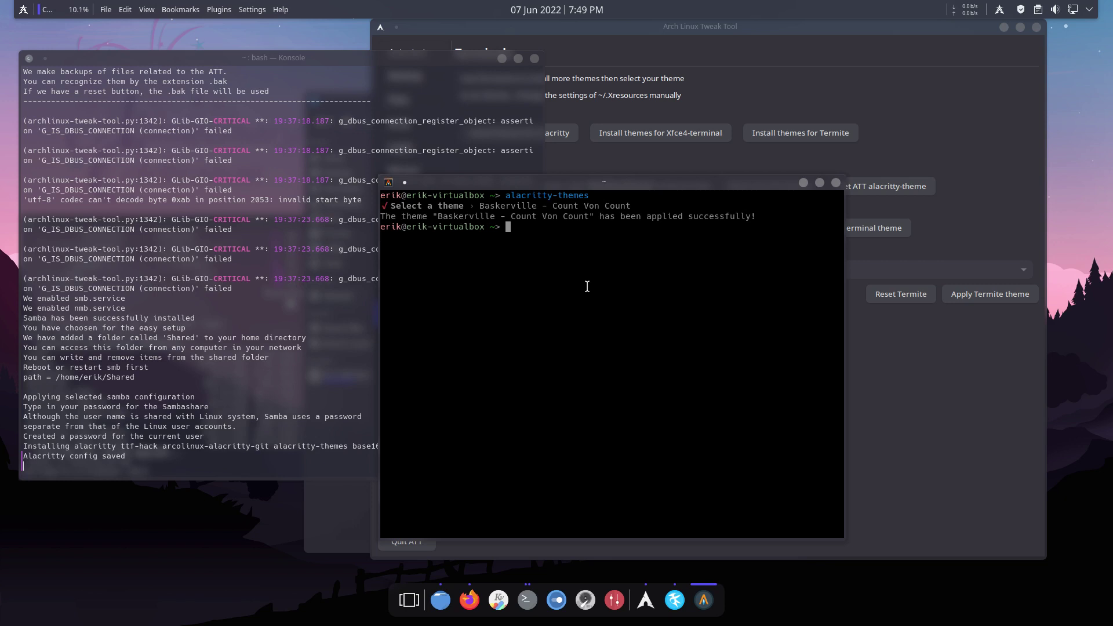
text(neofetch)
key(Return)
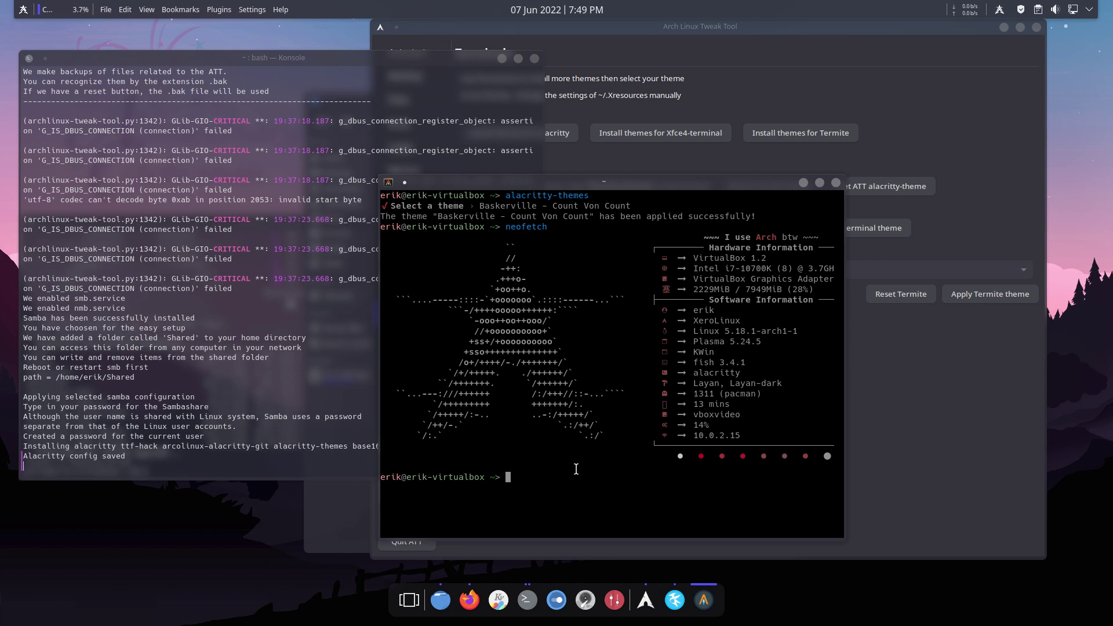
drag(516, 487, 383, 479)
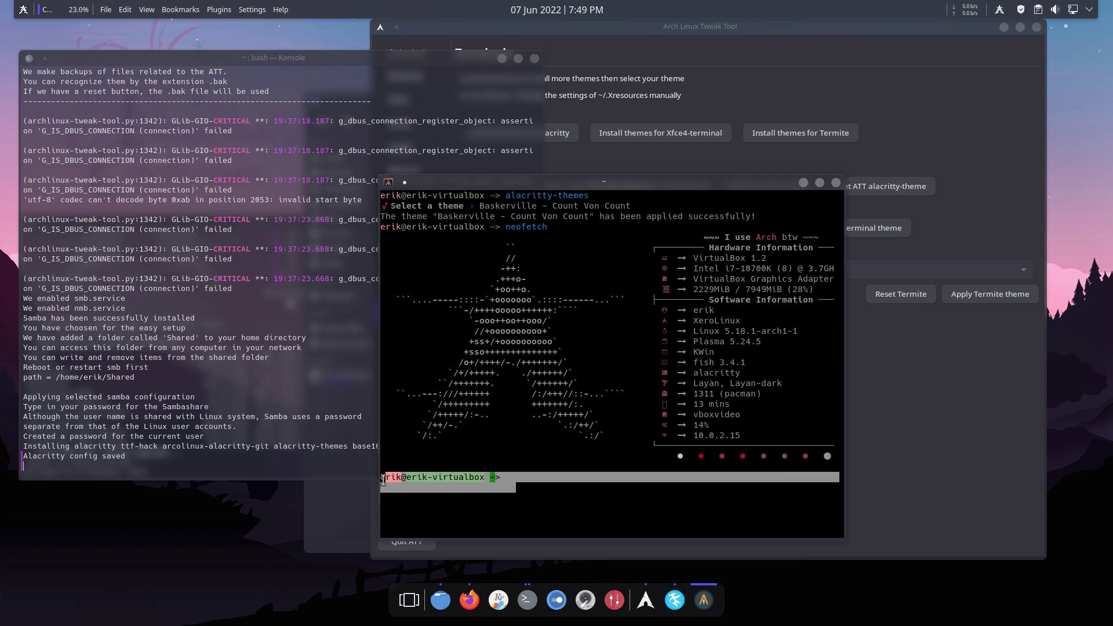
click(743, 364)
drag(752, 362, 690, 362)
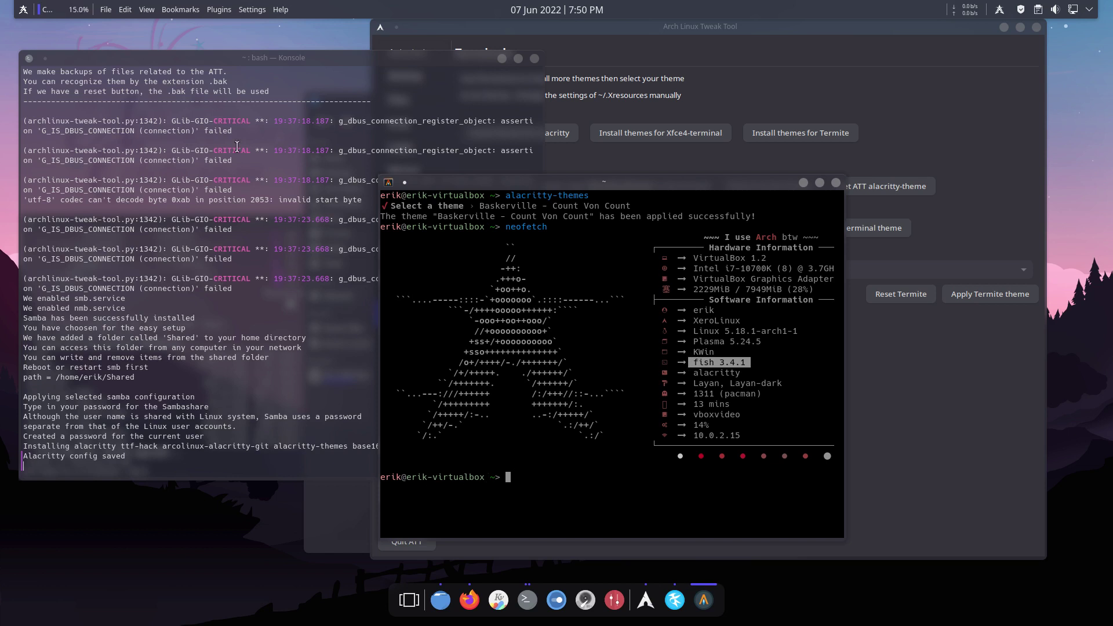
scroll(253, 302, up, 2)
scroll(254, 302, up, 1)
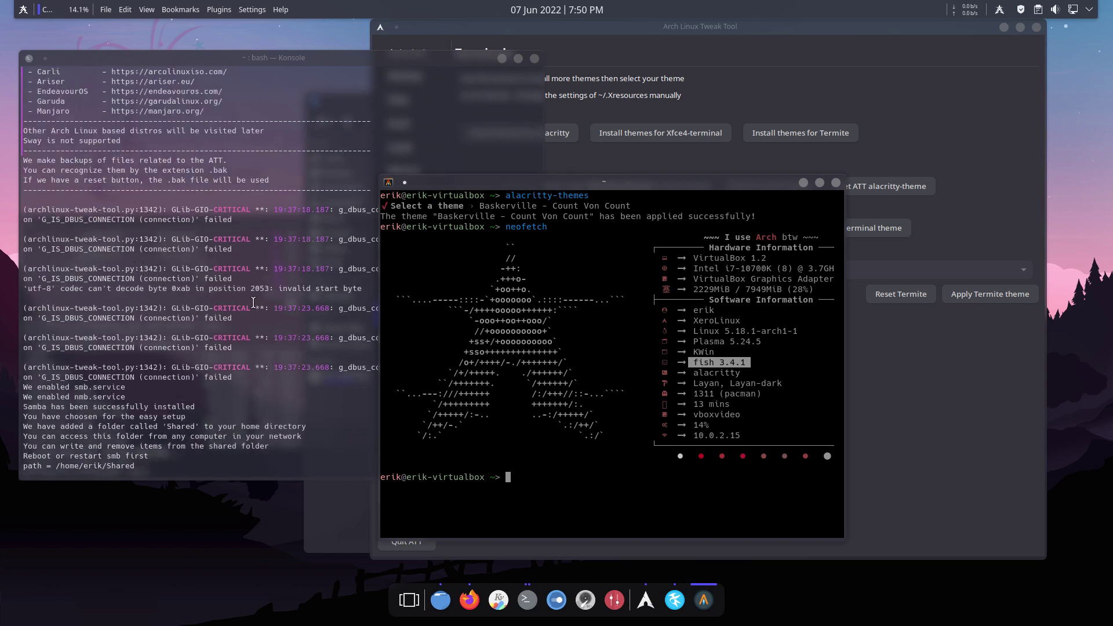
scroll(253, 302, up, 5)
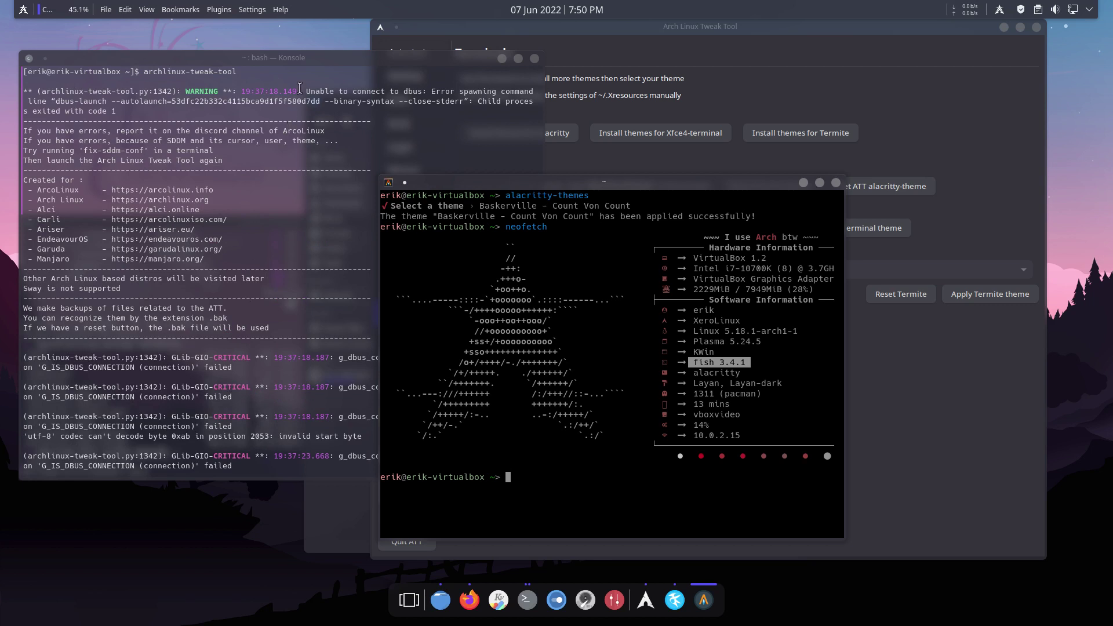
Close Alacritty and check in a new Konsole whether termite is already installed.
click(835, 183)
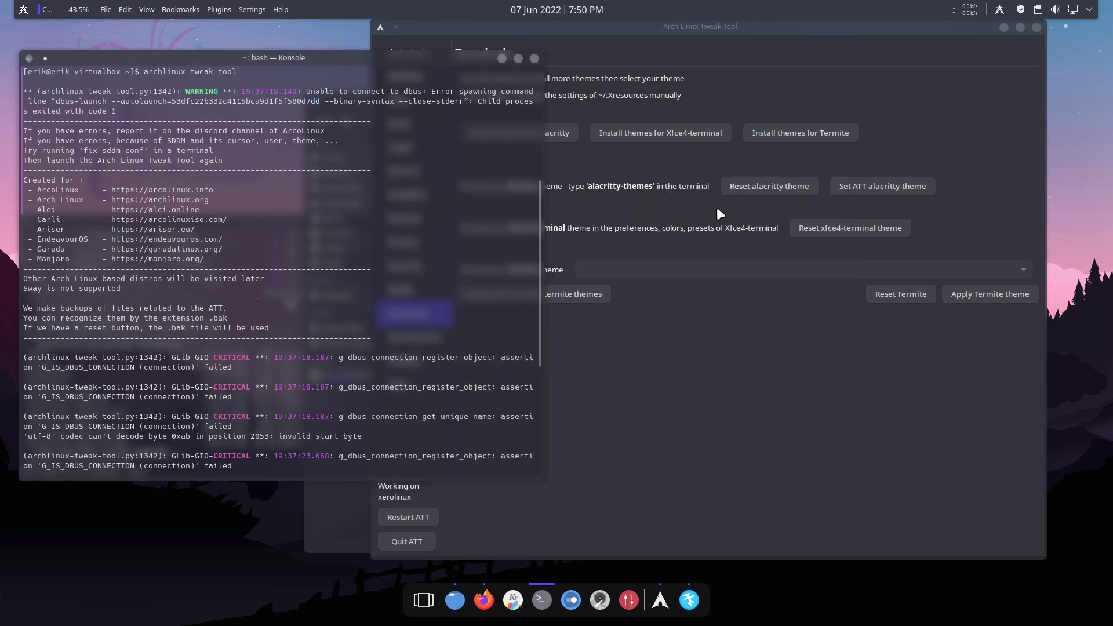
click(744, 390)
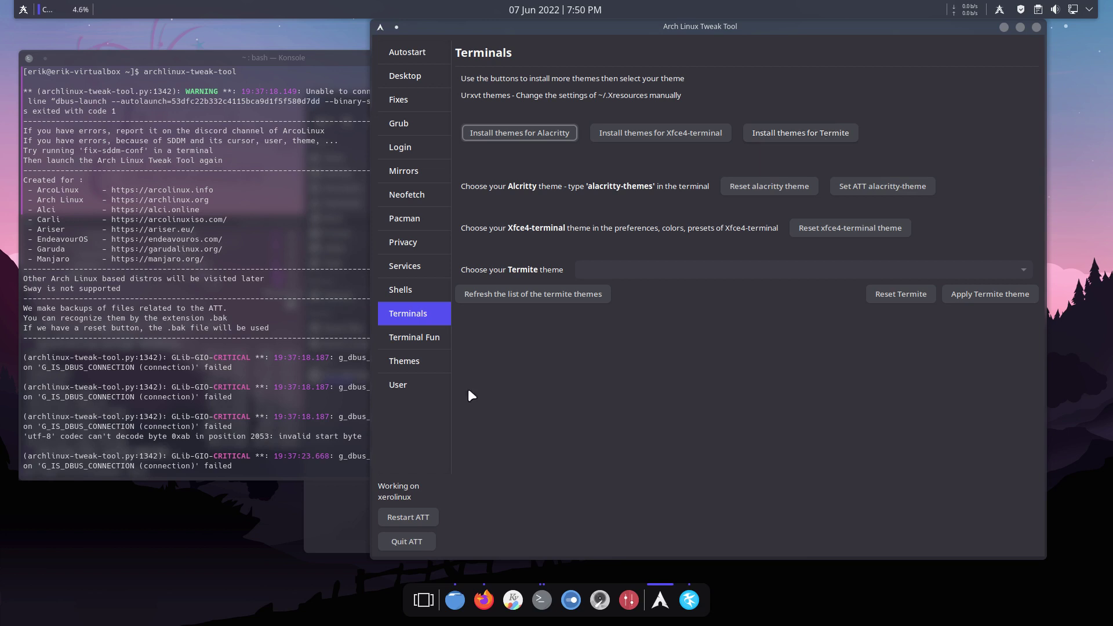
key(ctrl+alt+t)
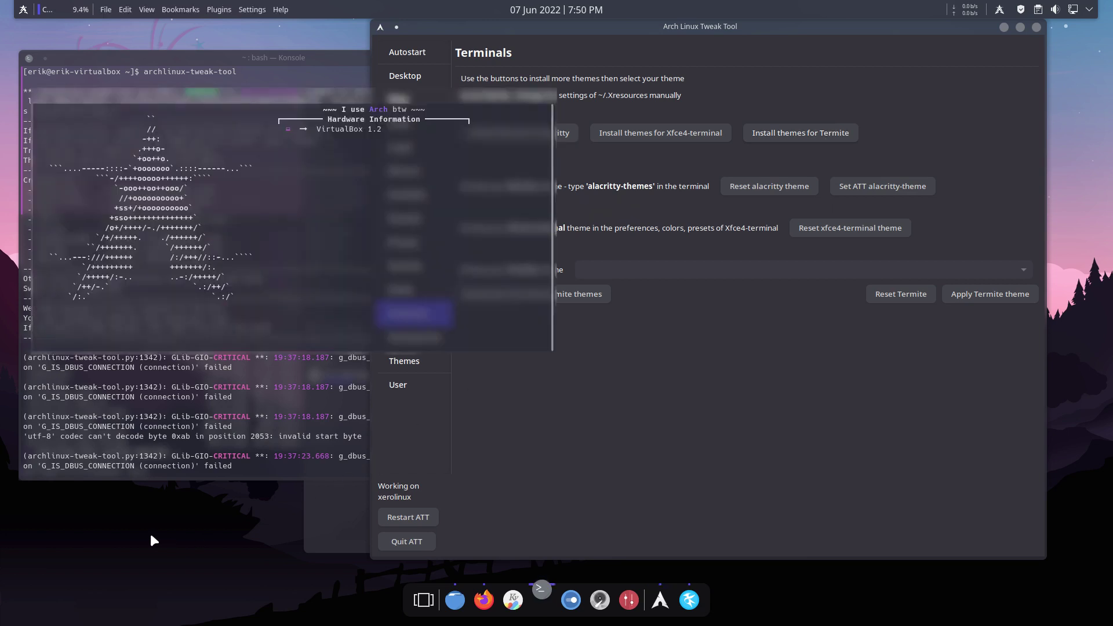
text(ter)
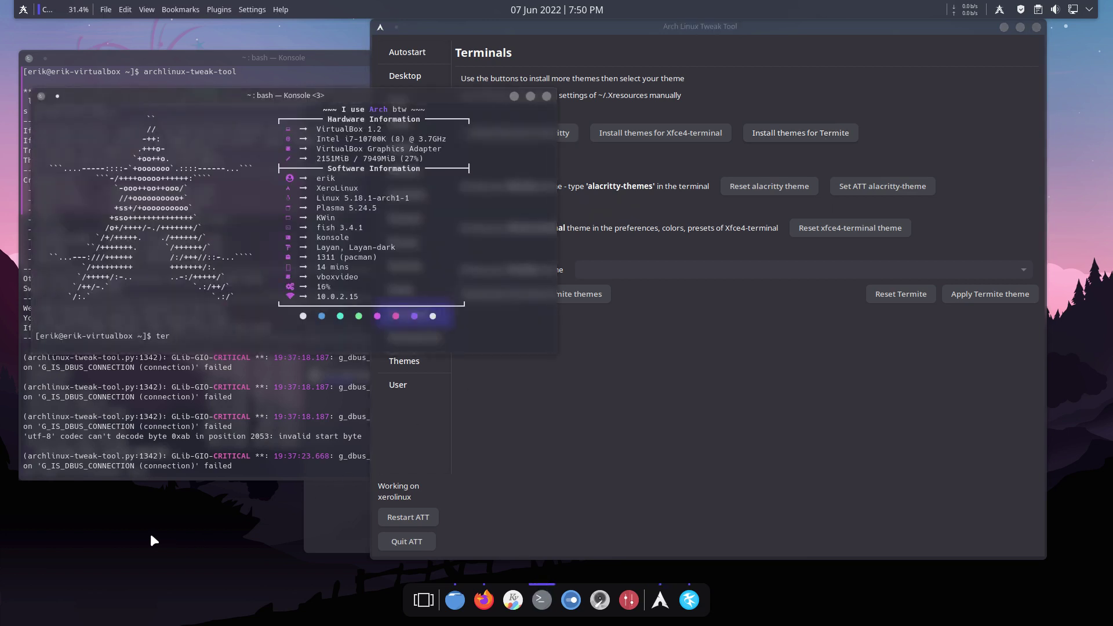
text(mite)
key(Return)
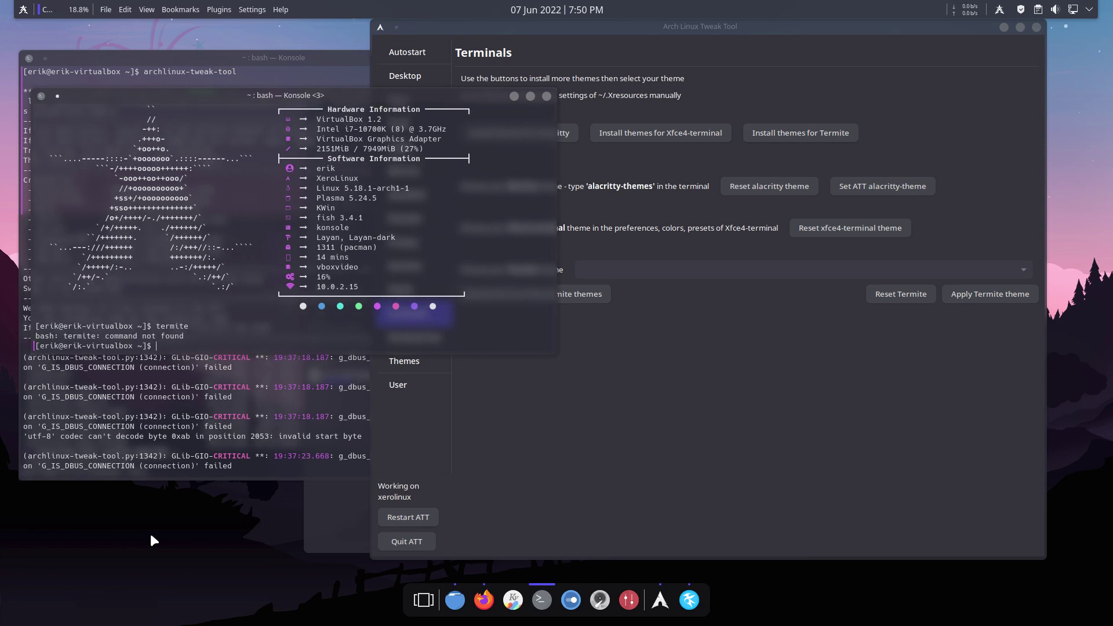
Install termite with sudo pacman -S termite, entering the password, then restart the Tweak Tool.
text(sudo pacman -S termite)
key(Return)
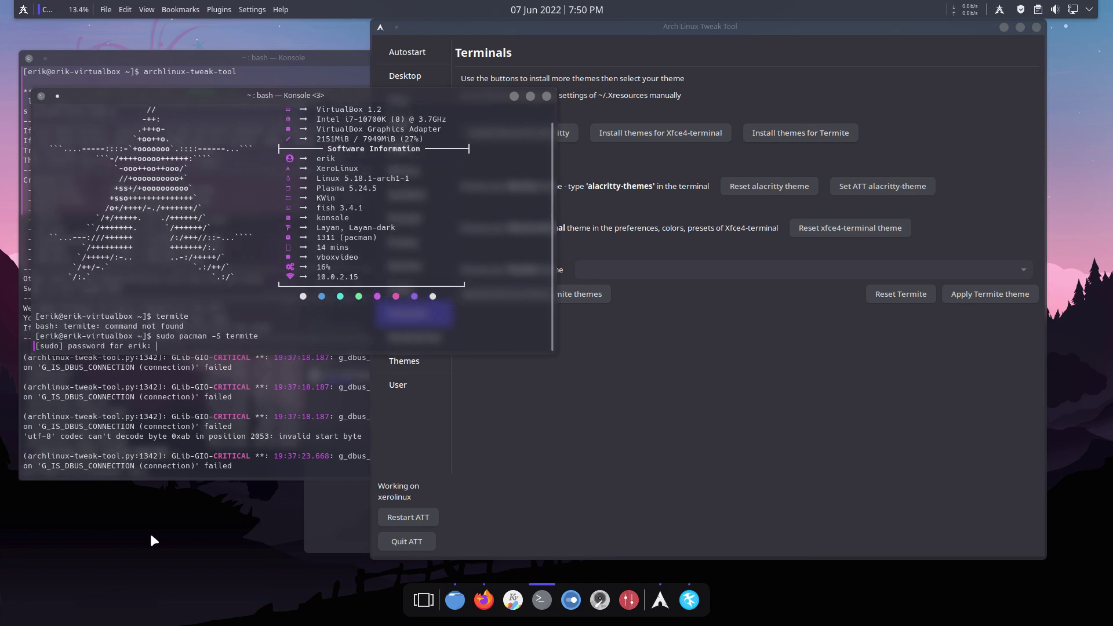
key(Return)
key(Return)
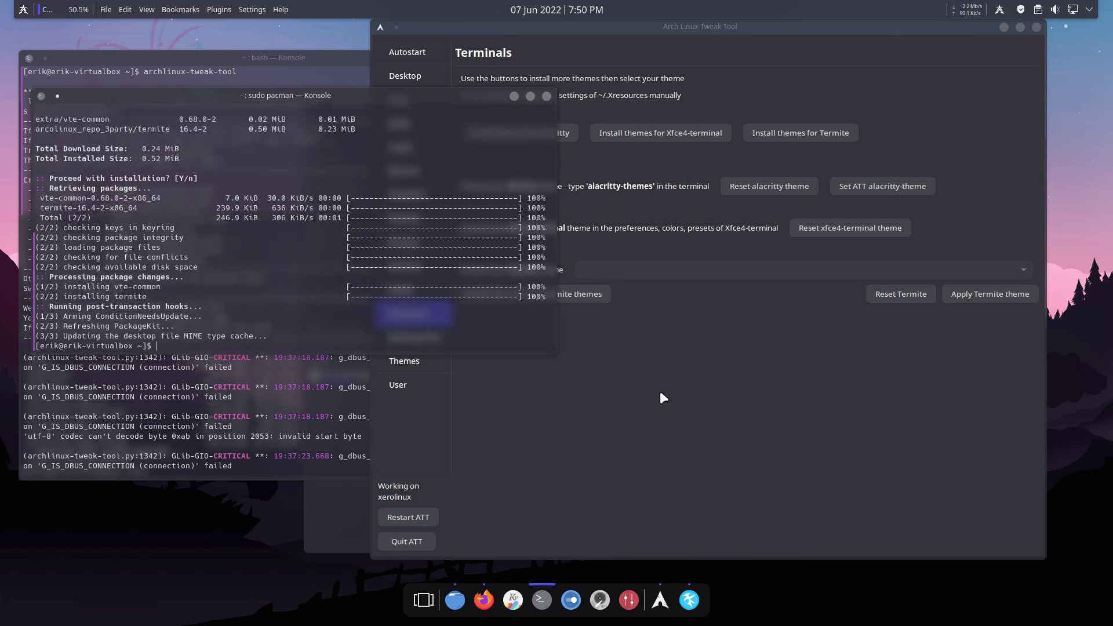
click(420, 521)
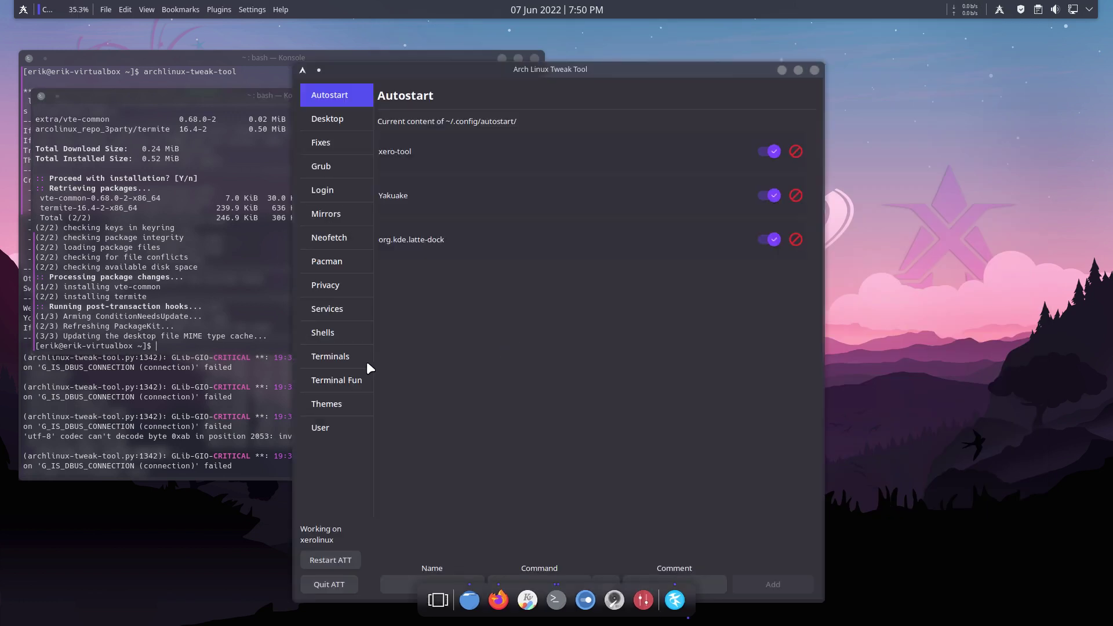
Install the extra Termite themes, reset Termite to default, and refresh the theme list.
click(346, 360)
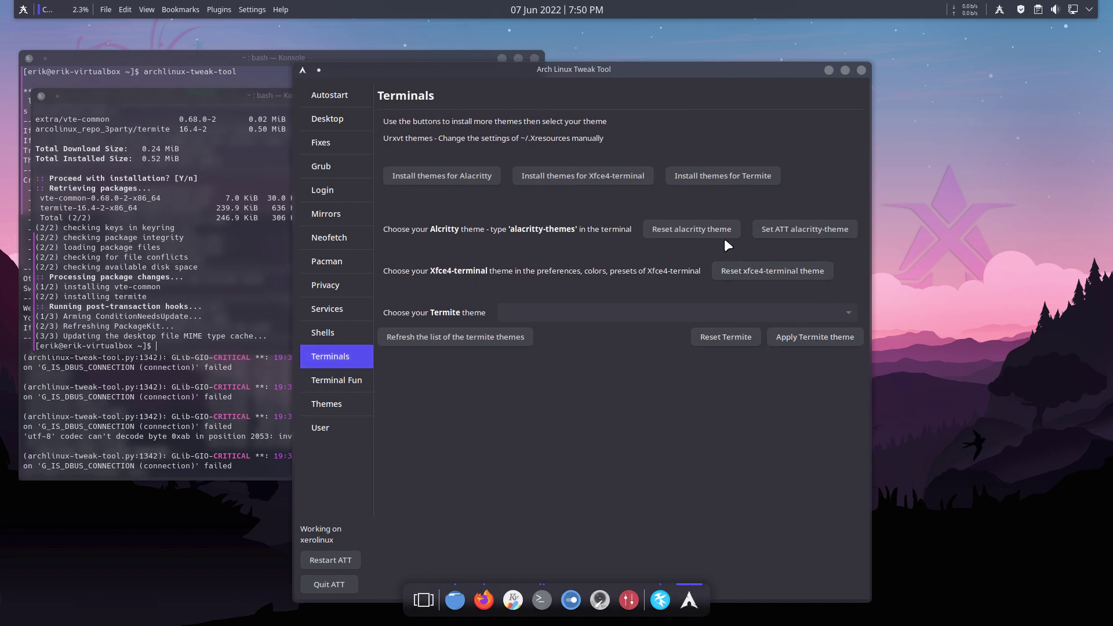
click(732, 175)
click(730, 333)
click(497, 342)
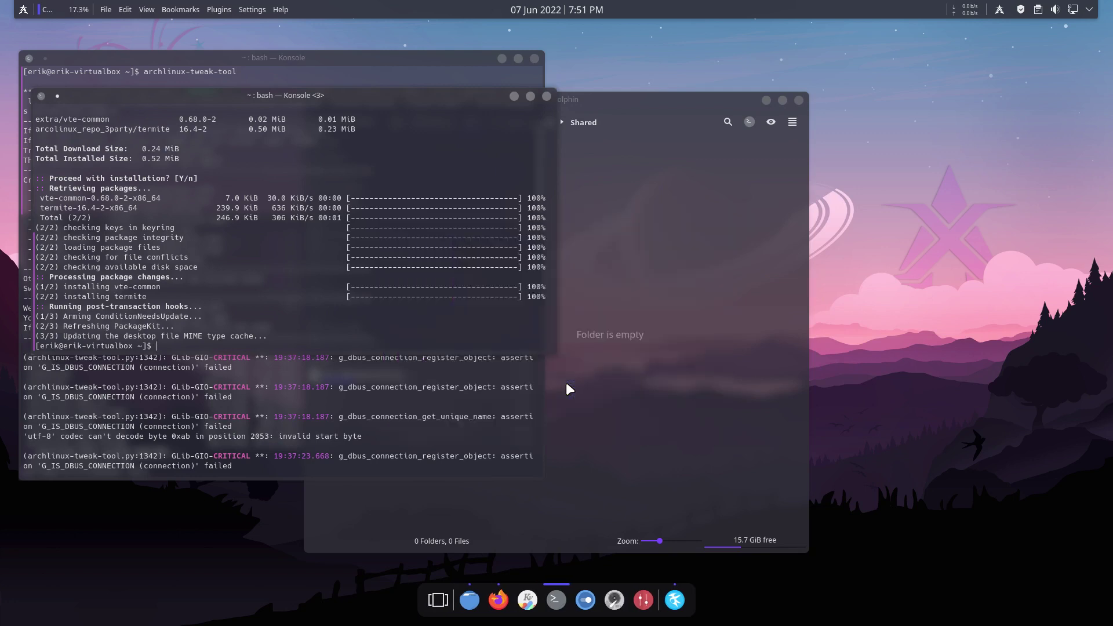
Choose and apply the arcolinux-atelier-heath Termite theme.
click(333, 356)
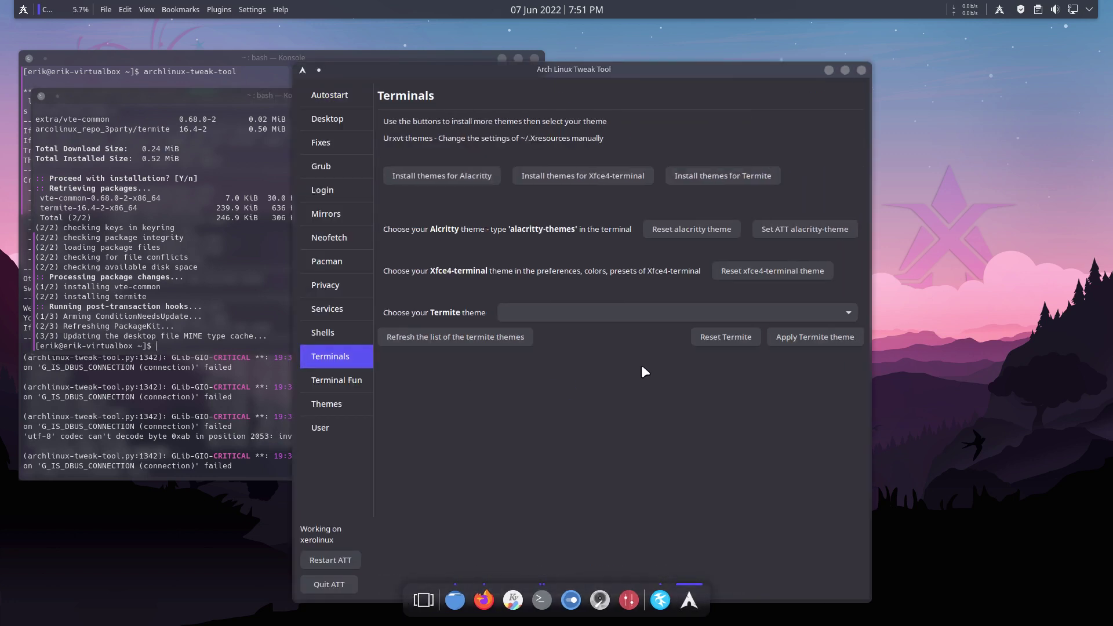
click(846, 313)
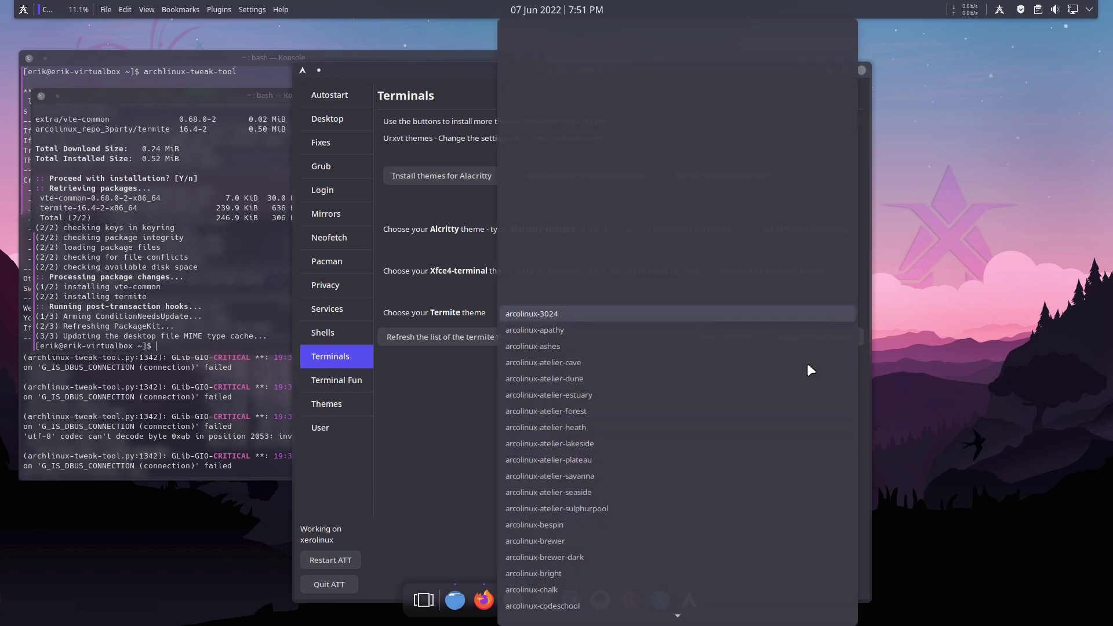
click(576, 428)
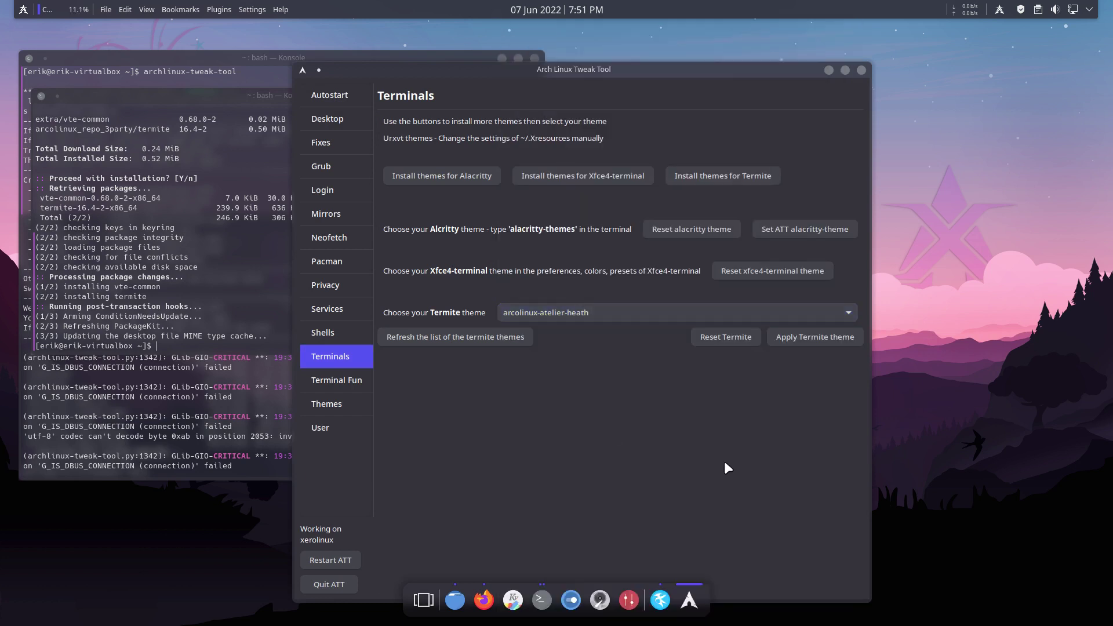
click(836, 337)
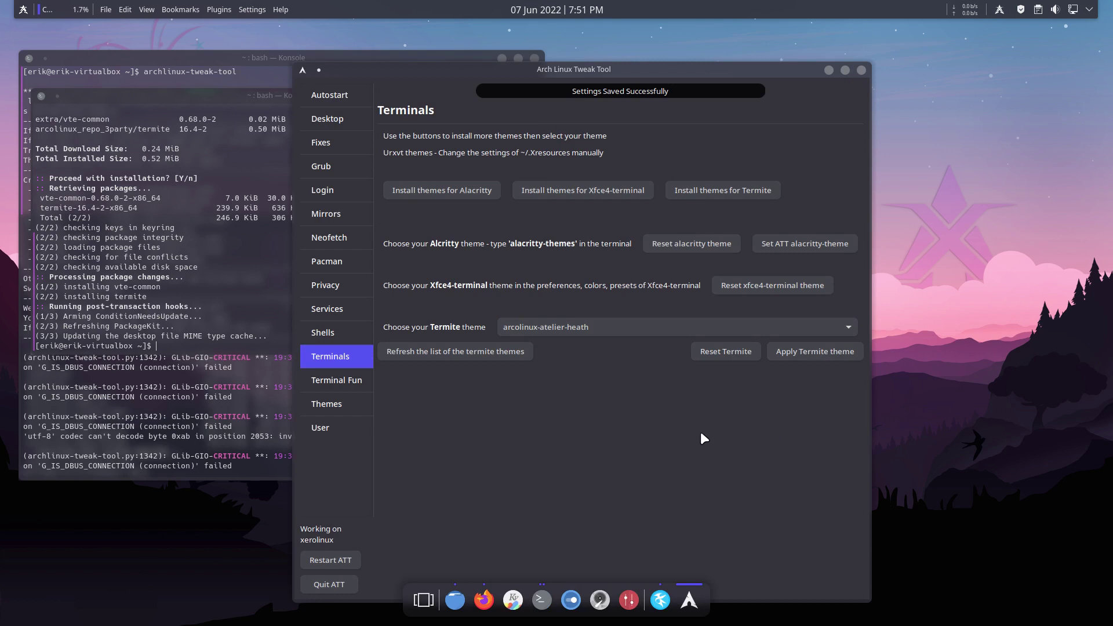
click(351, 381)
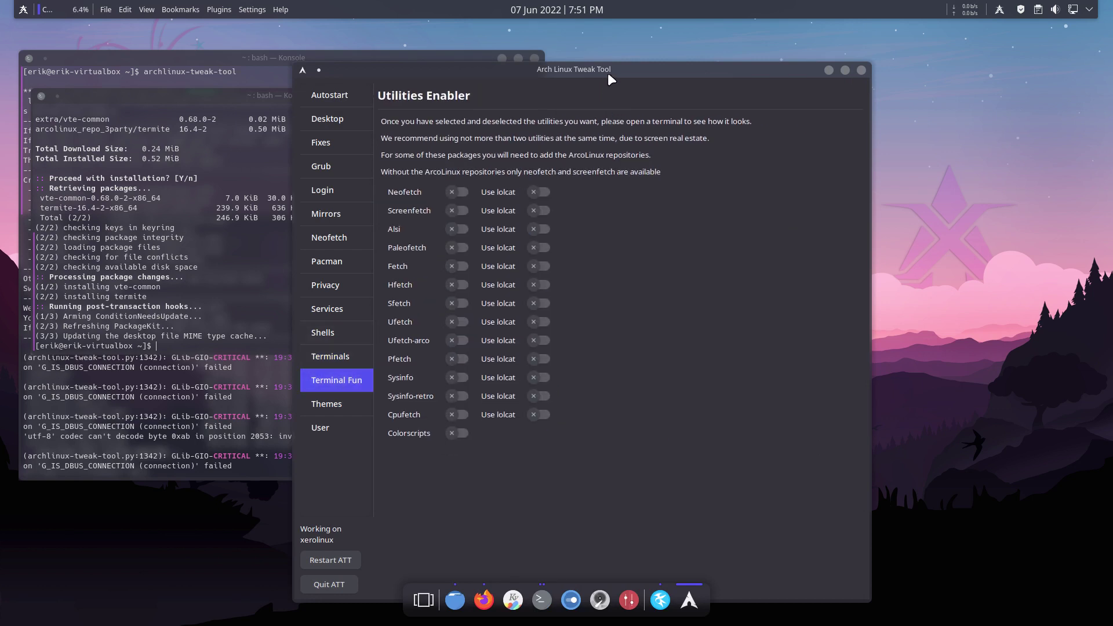
Enable Neofetch in the Utilities Enabler with its Use lolcat switch on.
drag(647, 73, 808, 50)
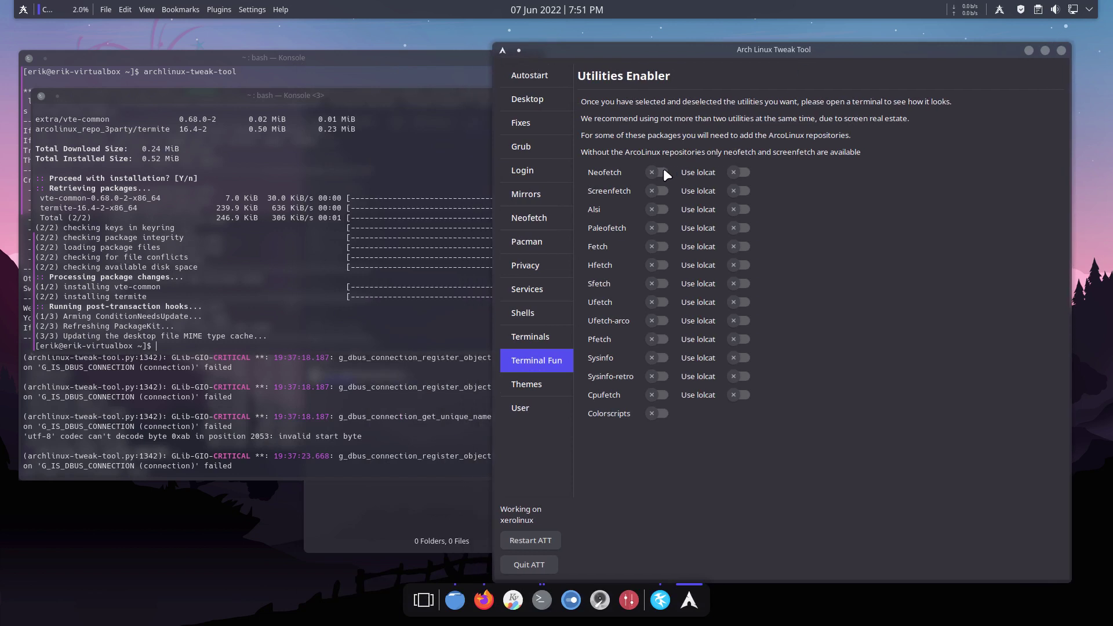
key(alt+Tab)
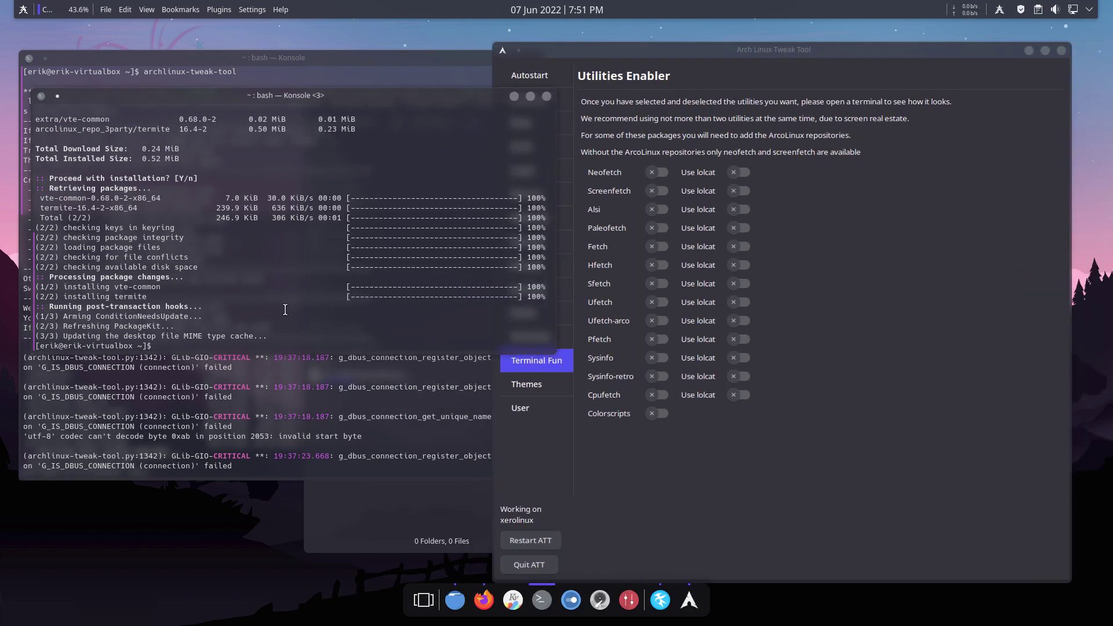
click(662, 172)
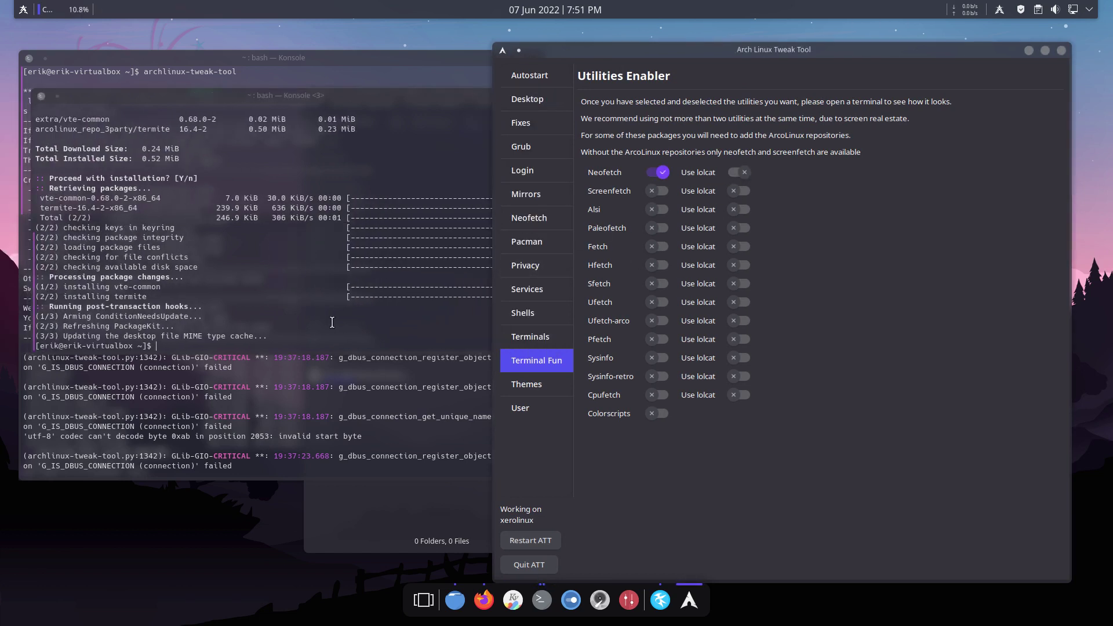
click(741, 171)
click(24, 11)
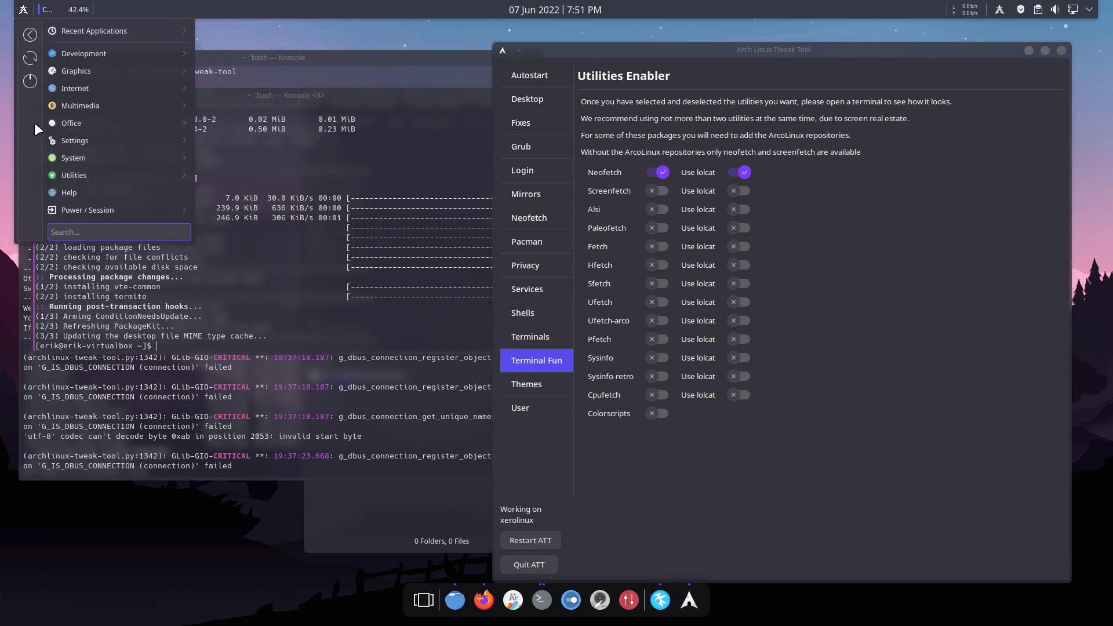
Launch Alacritty to see its neofetch greeting and move it to the right.
text(ala)
key(Return)
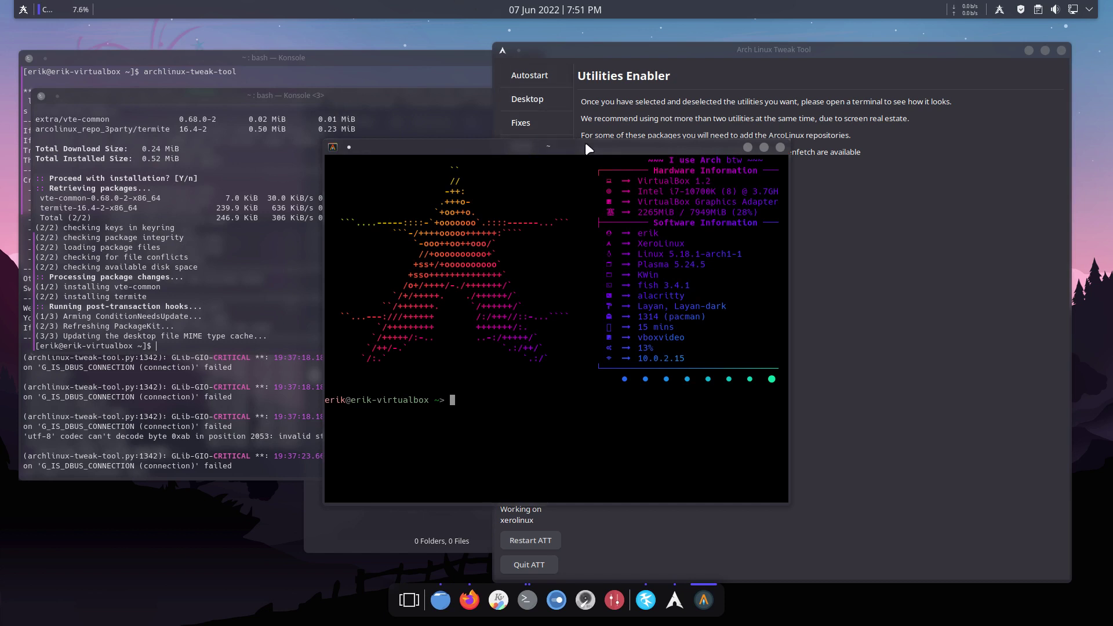
drag(614, 148, 806, 149)
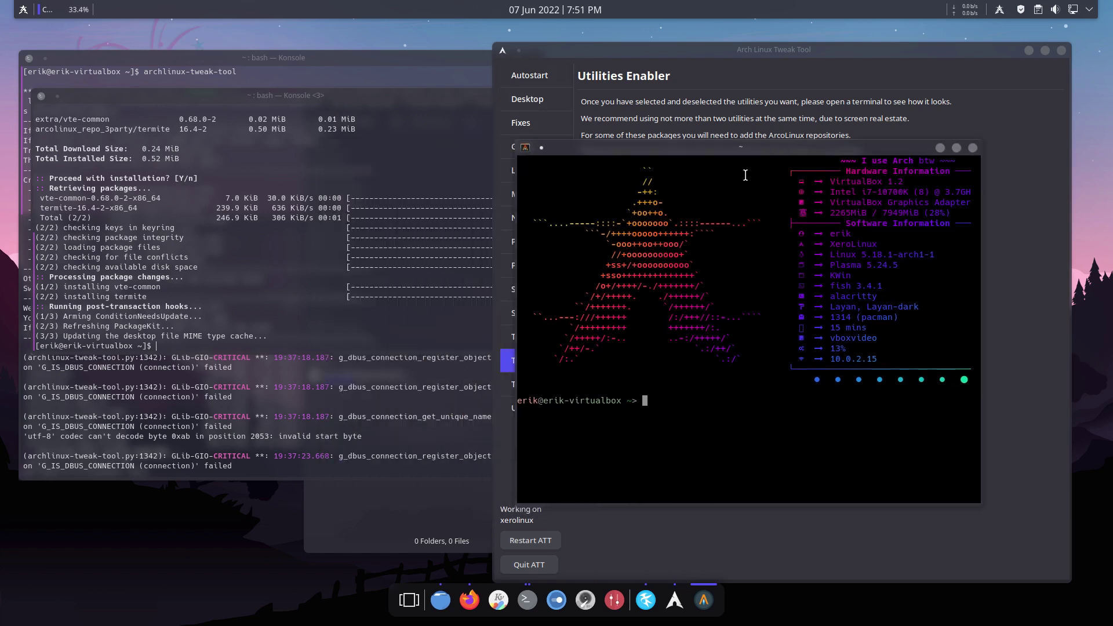
Launch two Termite windows to compare their neofetch greetings.
click(25, 10)
text(termi)
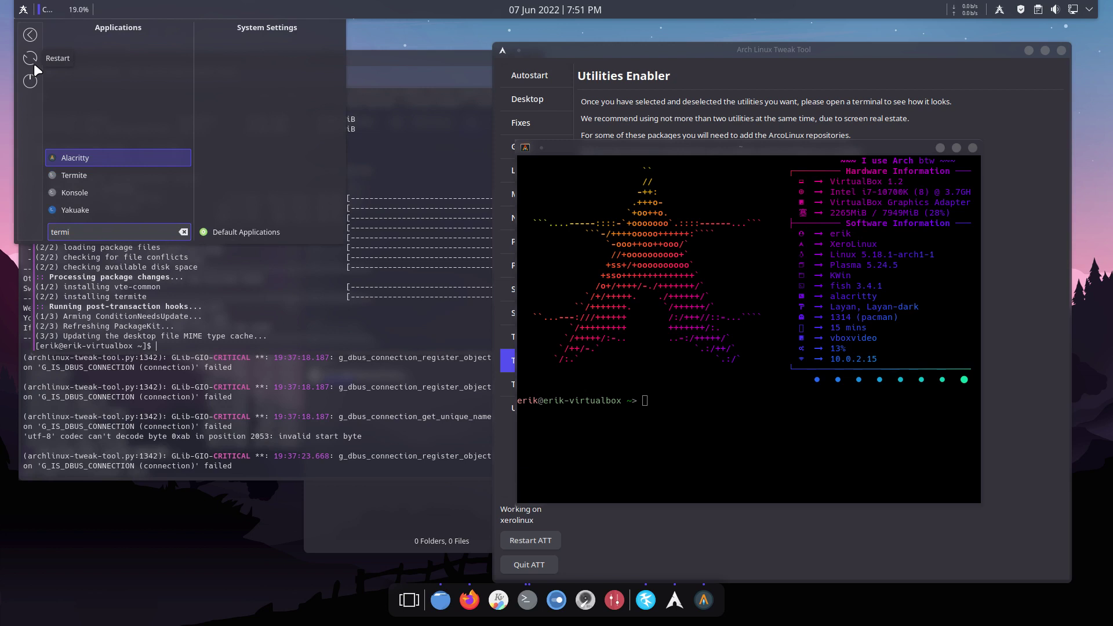
key(Down)
key(Return)
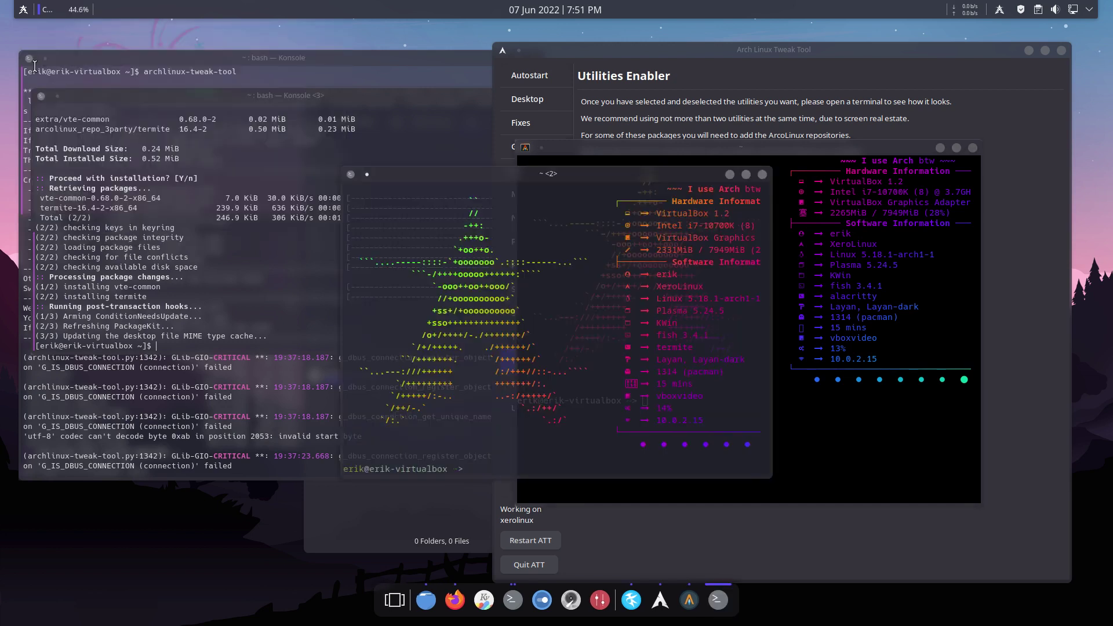
drag(563, 175, 504, 176)
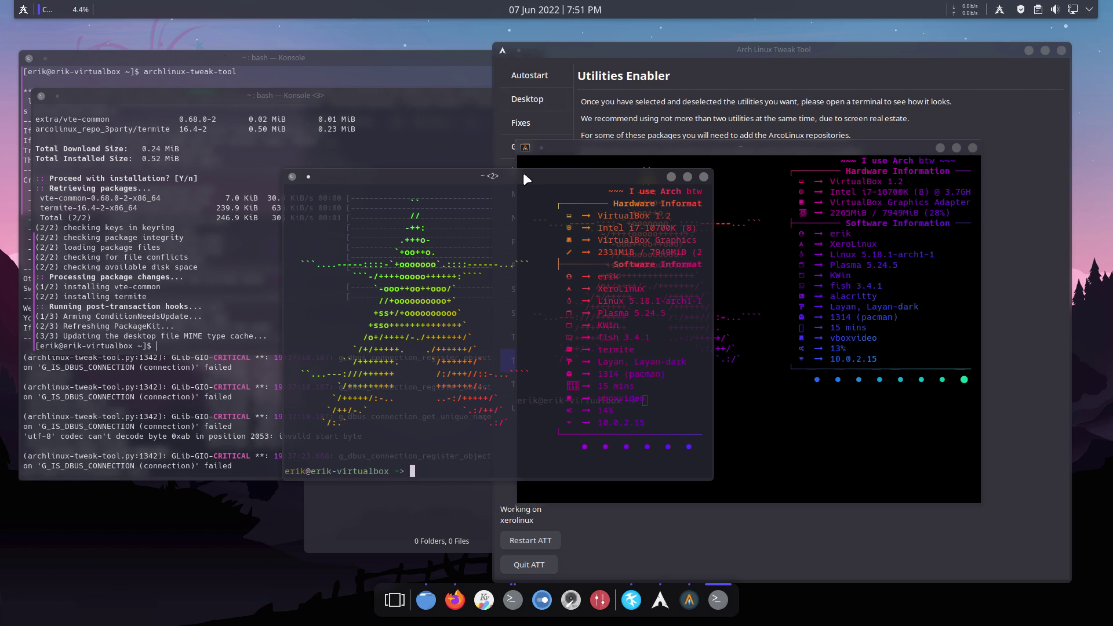
click(23, 10)
text(te)
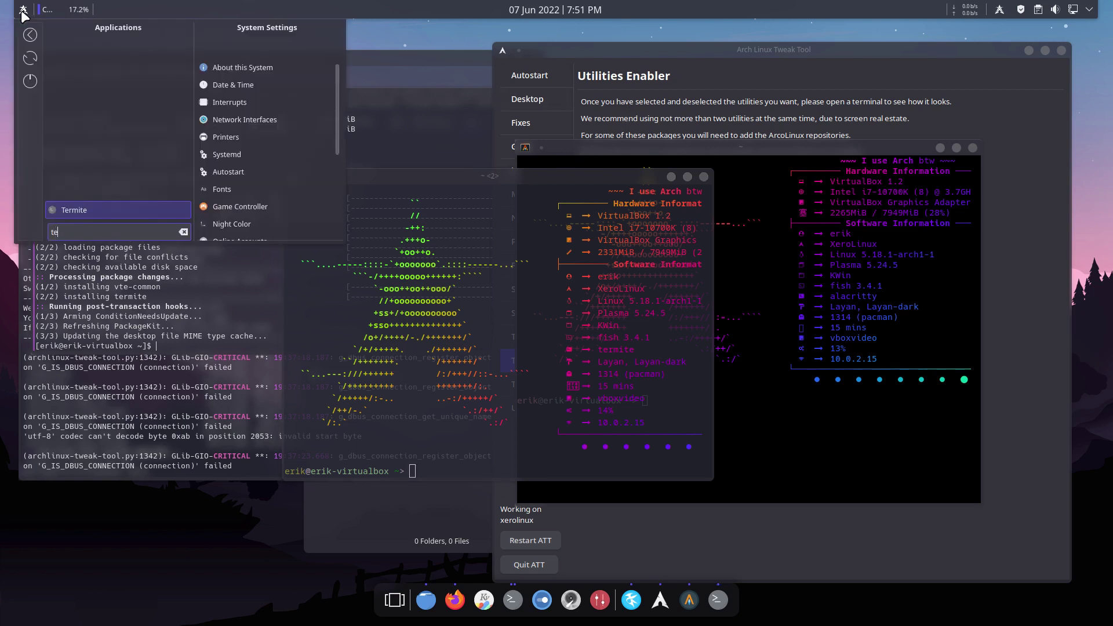
key(Return)
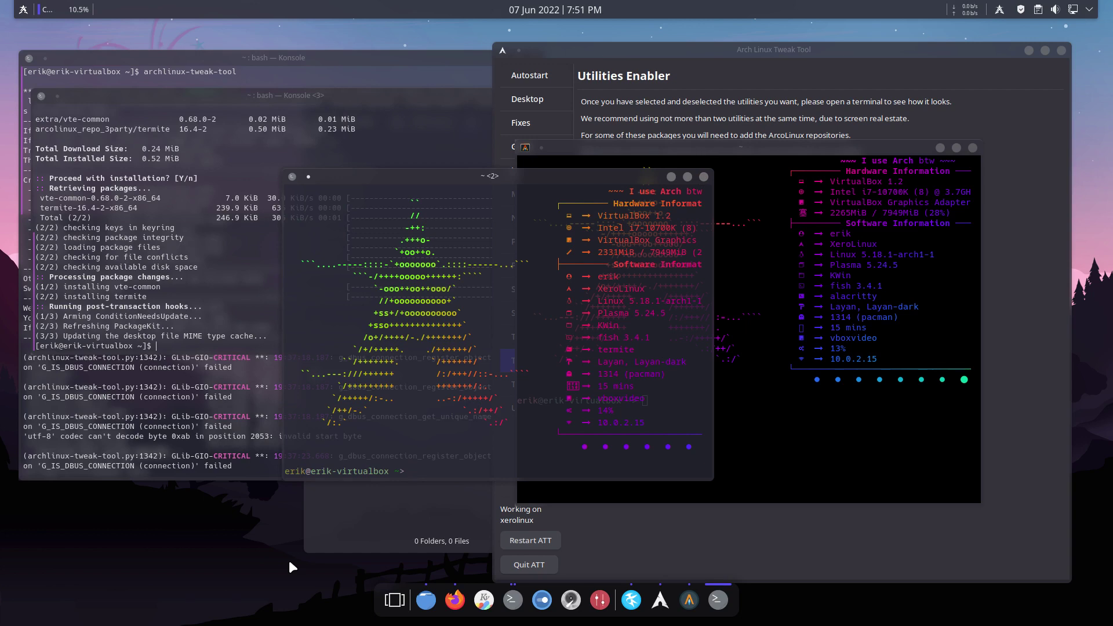
Install xfce4-terminal with sudo pacman -S xfce4-terminal, entering the password.
key(ctrl+alt+t)
text(sydi oacl)
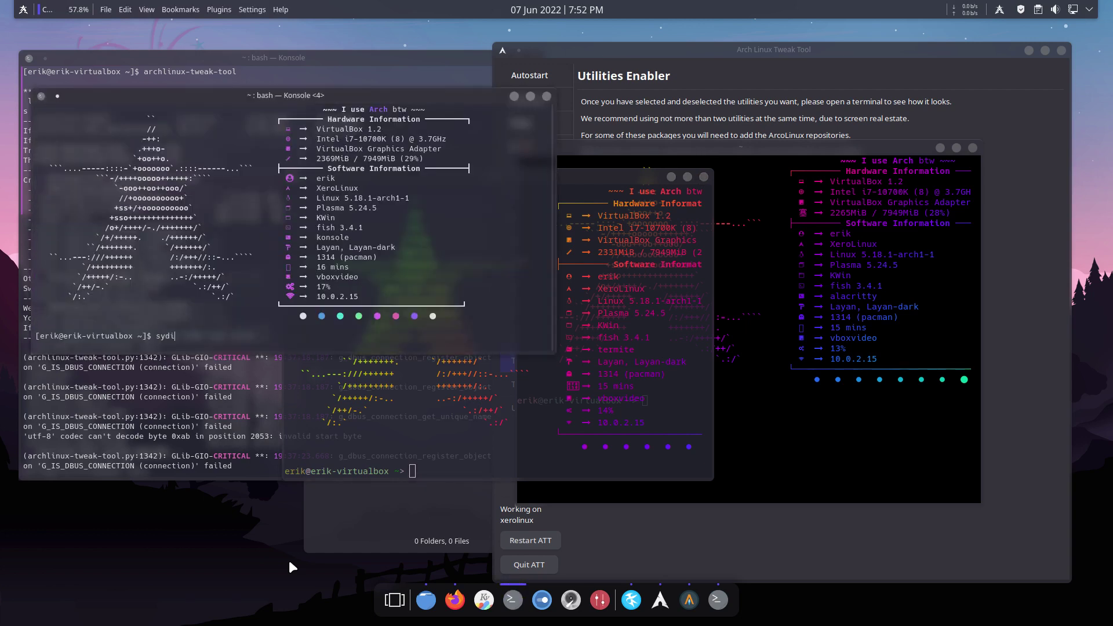
key(BackSpace)
key(BackSpace)
key(BackSpace)
key(BackSpace)
key(BackSpace)
key(BackSpace)
key(BackSpace)
key(BackSpace)
key(BackSpace)
text(sudo pacman -S xfce4-terminal)
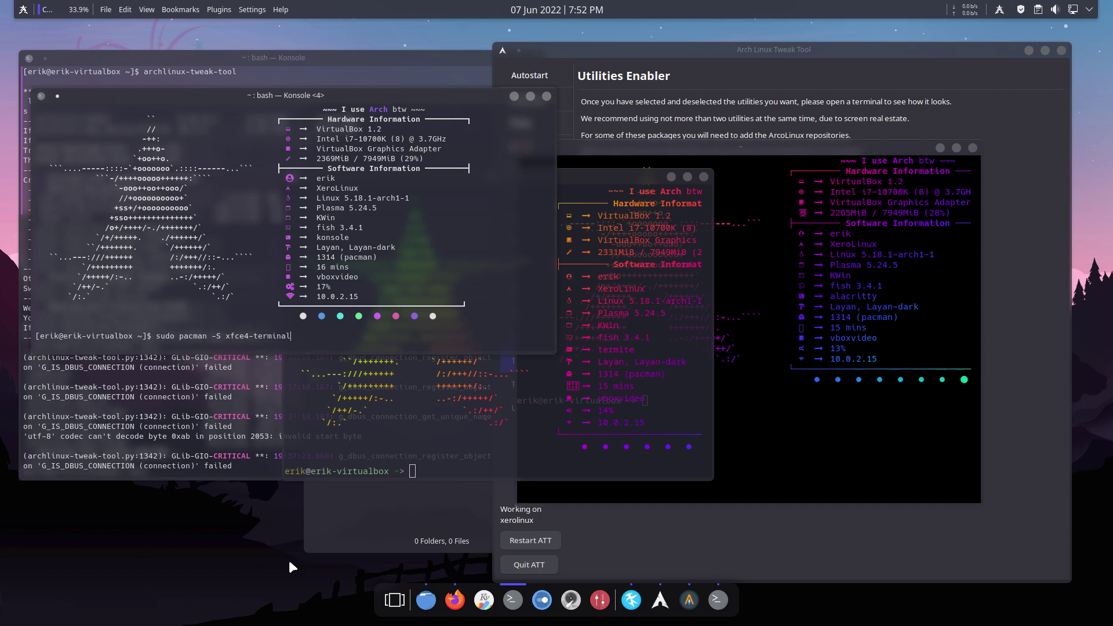
key(Return)
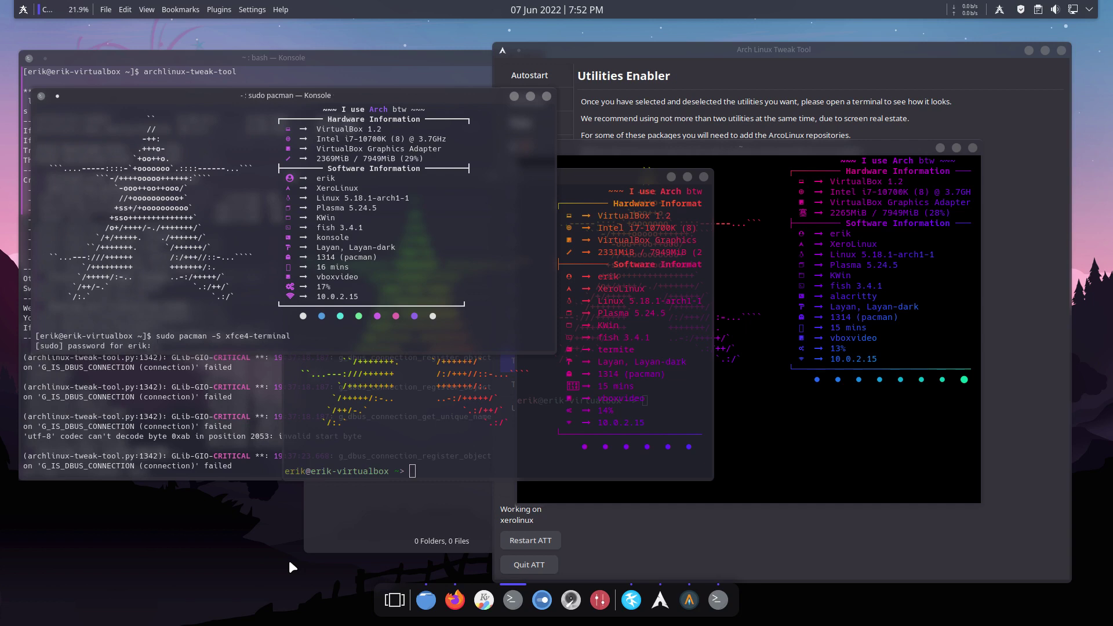
key(Return)
key(Return)
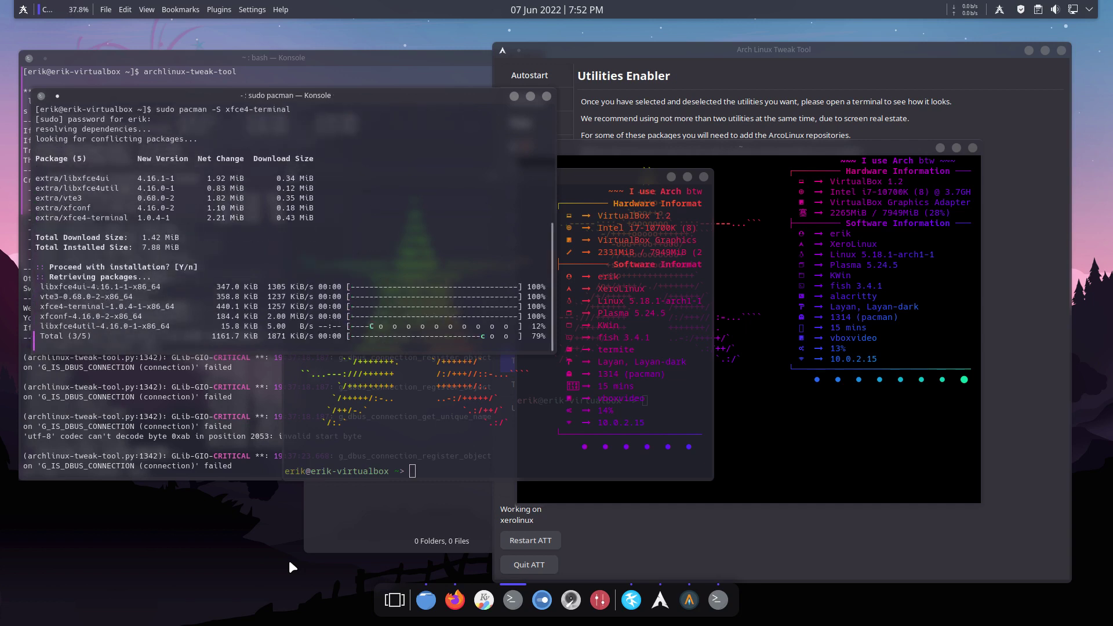
Launch xfce4-terminal to check its neofetch greeting, then close it.
text(xf)
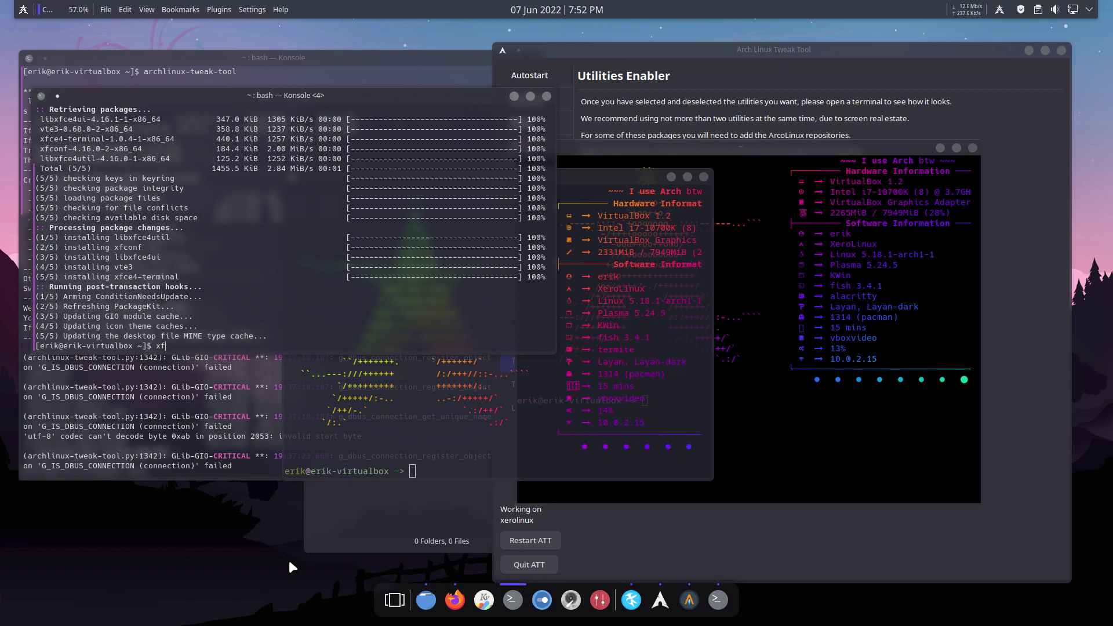
text(ce4-terminal)
key(Return)
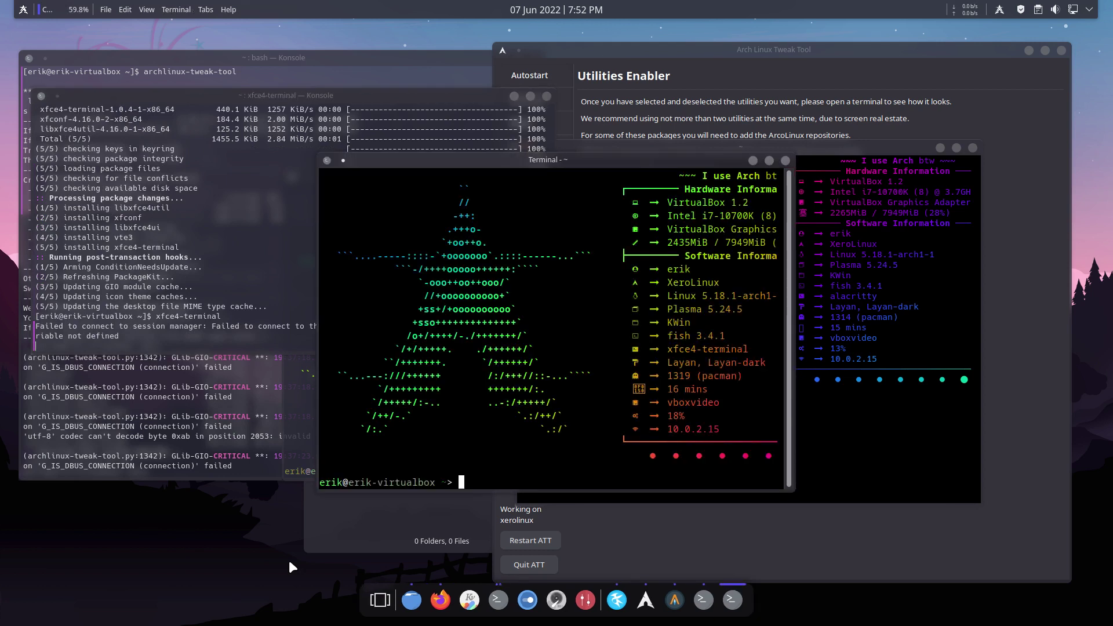
click(785, 160)
text(s)
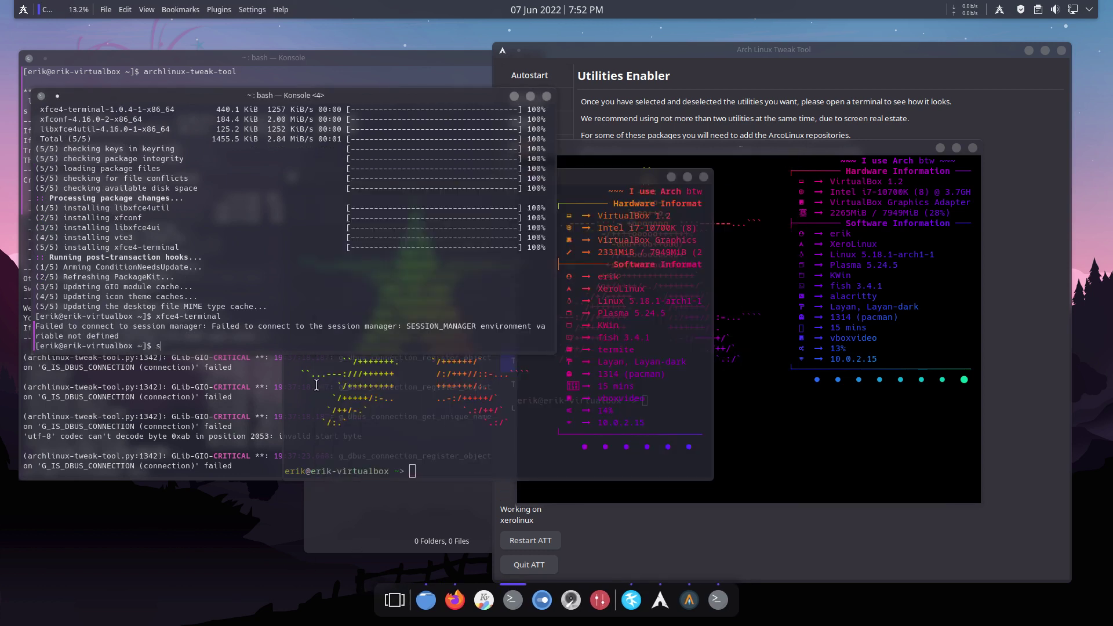
text(udo)
Launch Yakuake from Konsole and run neofetch in it.
key(BackSpace)
key(BackSpace)
key(BackSpace)
key(BackSpace)
text(yakuake)
key(Return)
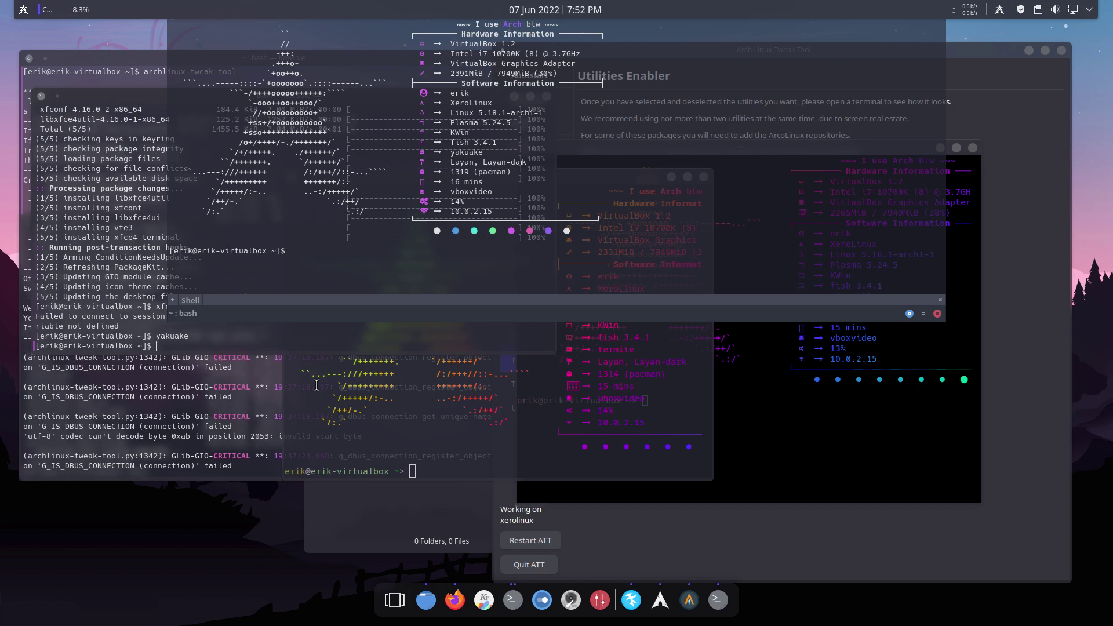
text(neofetch)
key(Return)
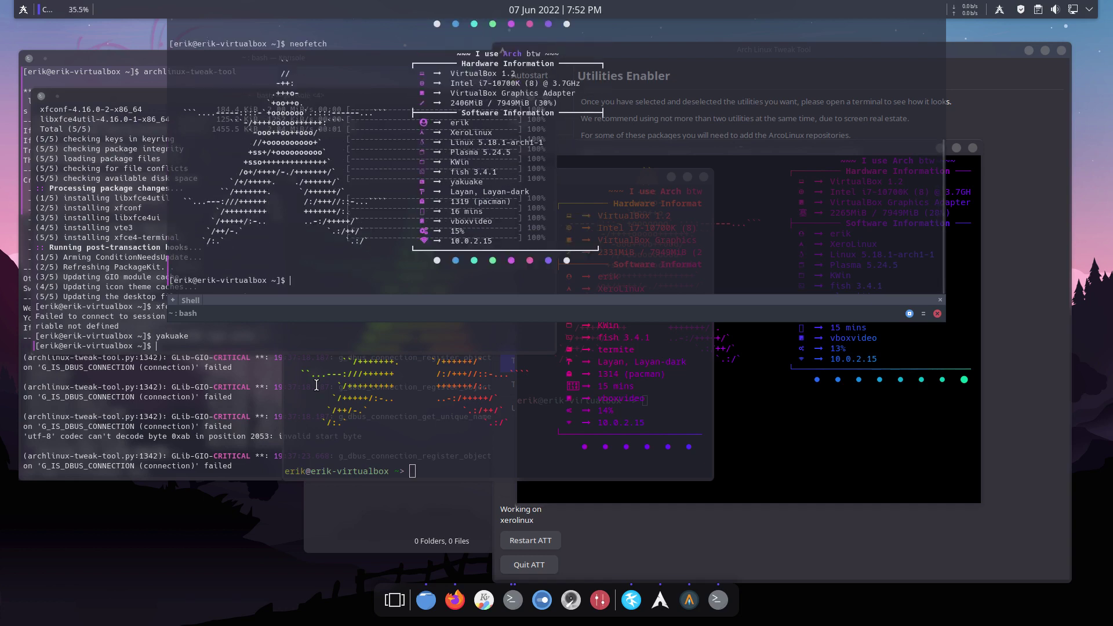
Hide and reshow Yakuake, close both spare neofetch windows, and return to the Tweak Tool.
key(F12)
key(F12)
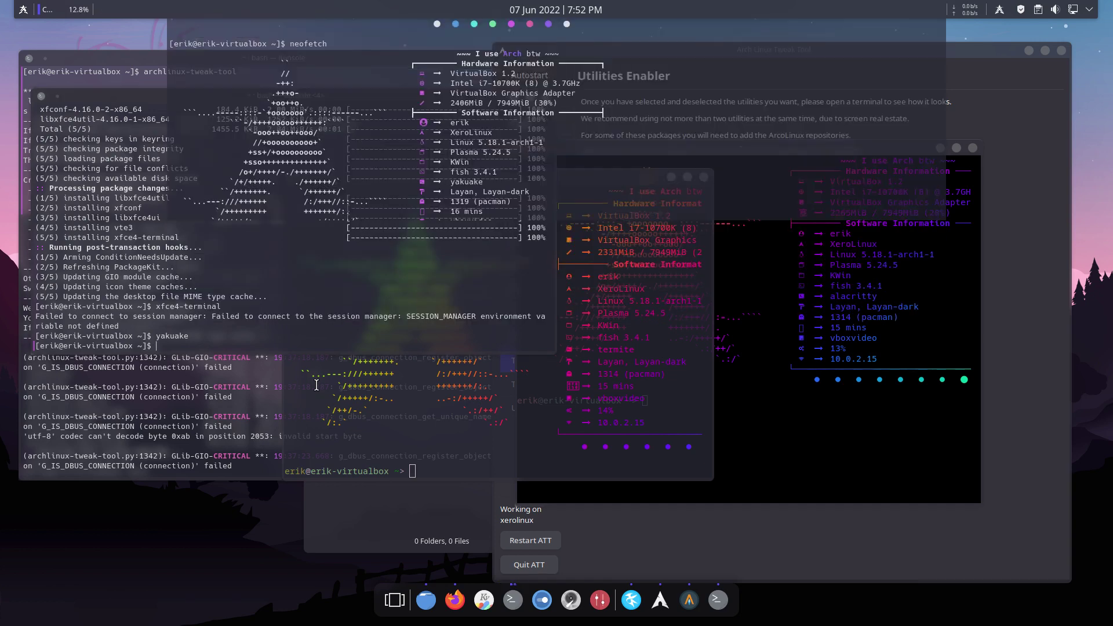
key(F12)
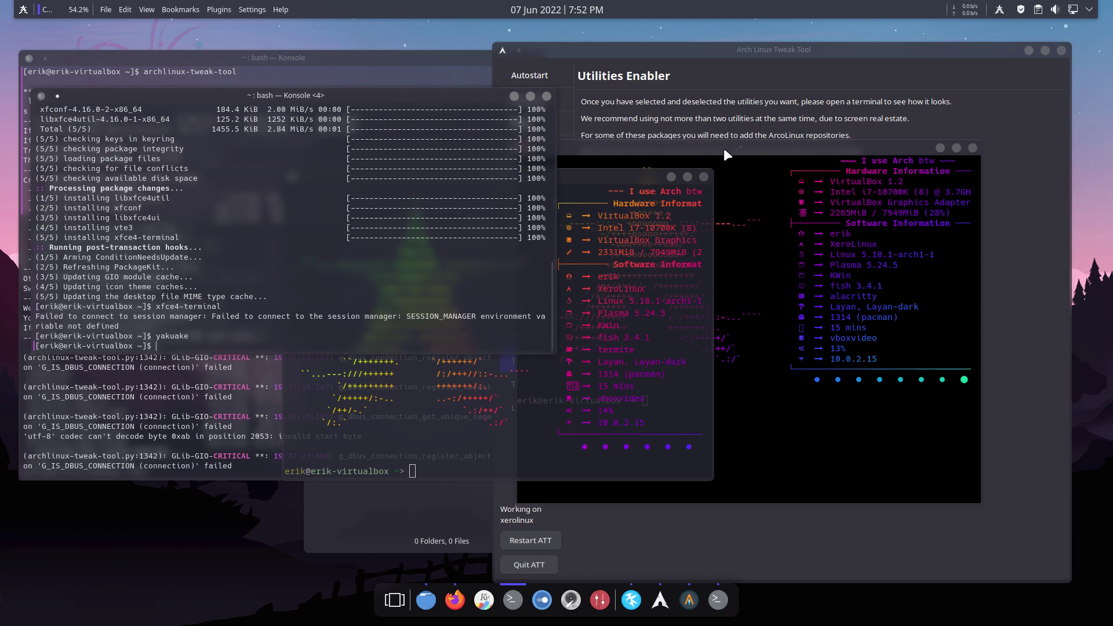
click(702, 180)
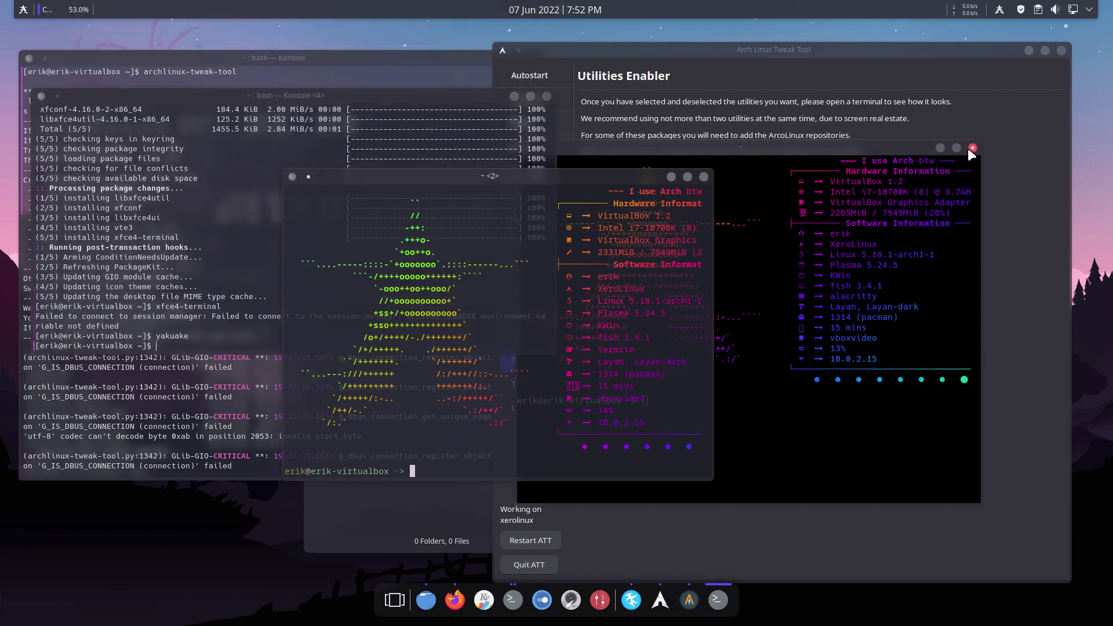
click(970, 148)
click(703, 176)
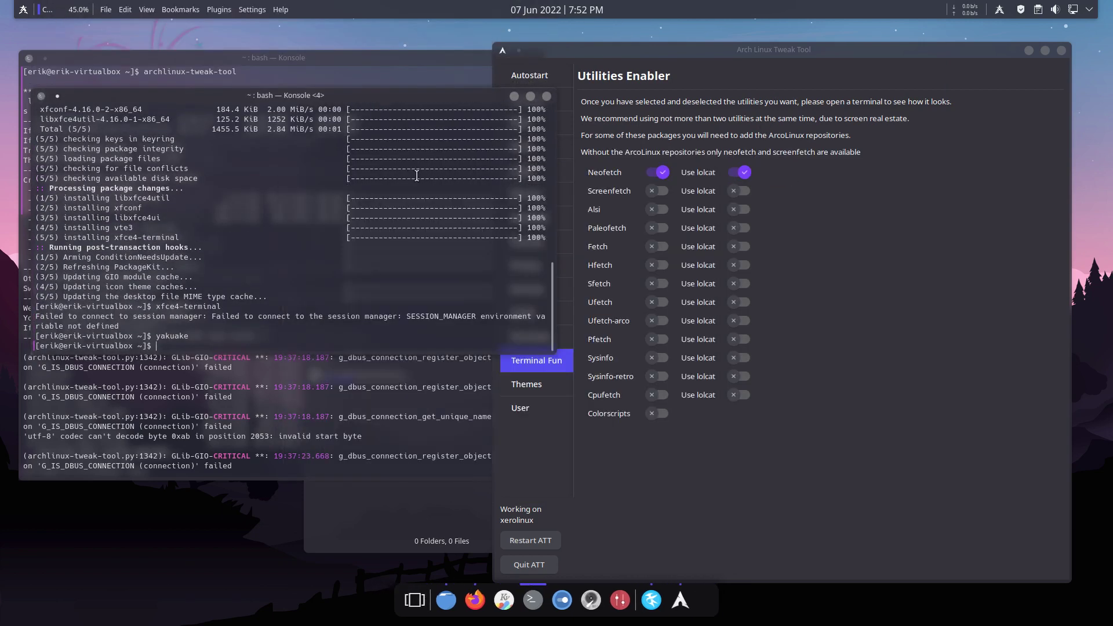
click(957, 340)
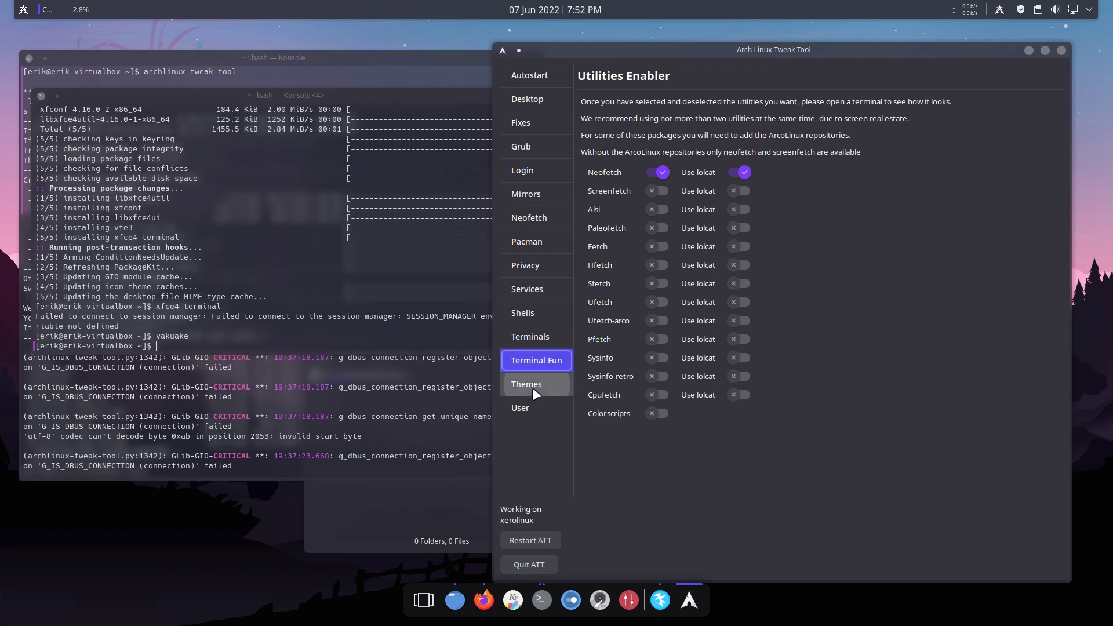
Pick awesome in the Desktop Installer, then return via Theme Switcher to the Create User page.
click(533, 386)
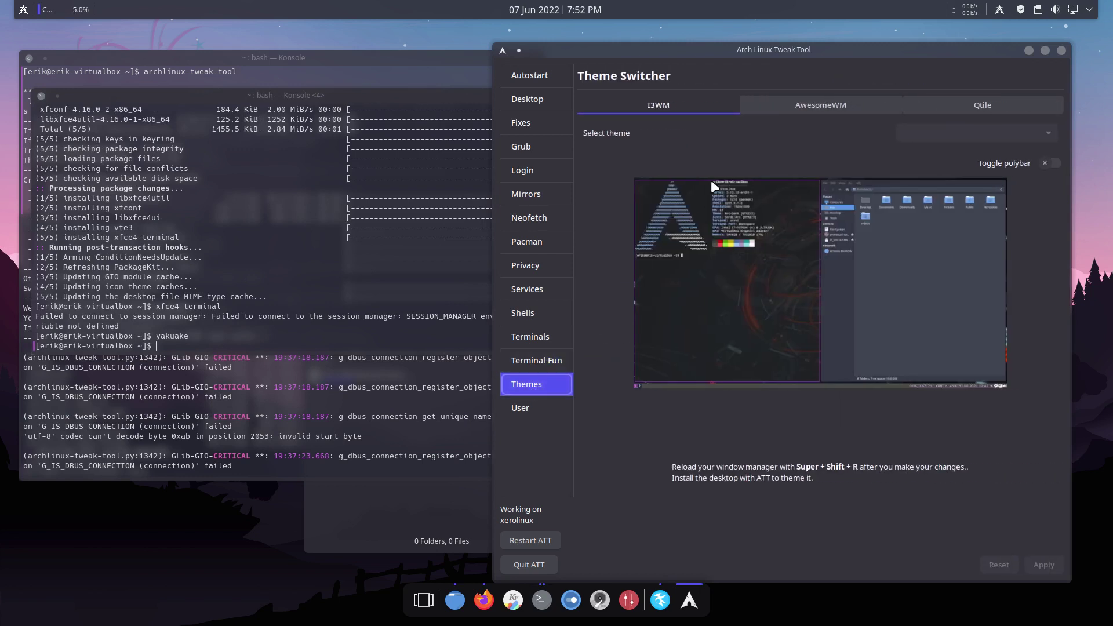
click(538, 97)
click(664, 191)
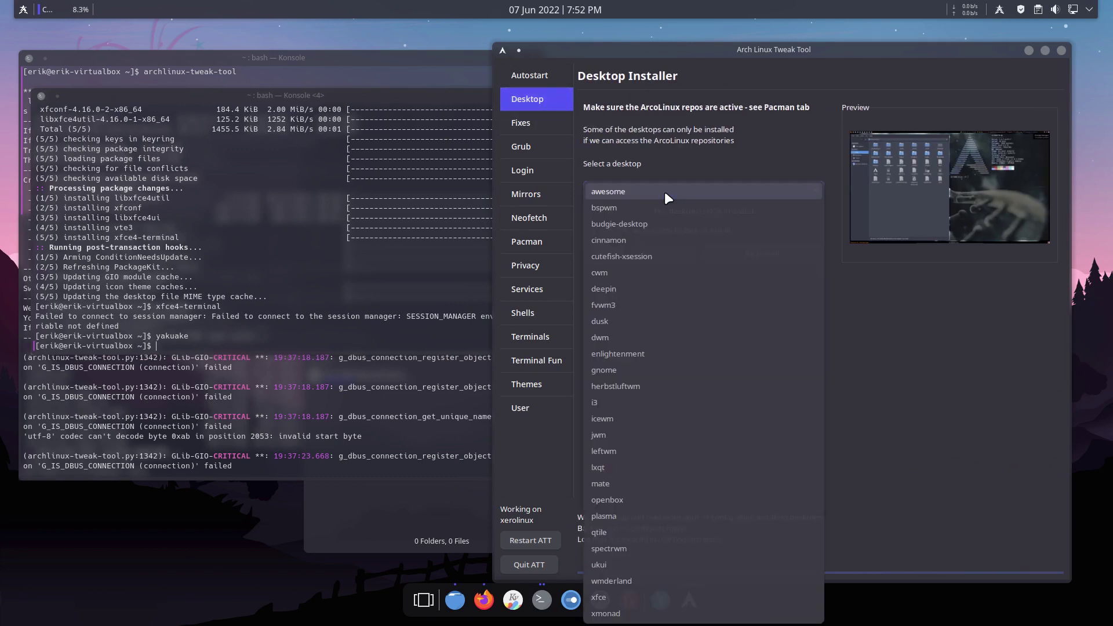
click(666, 191)
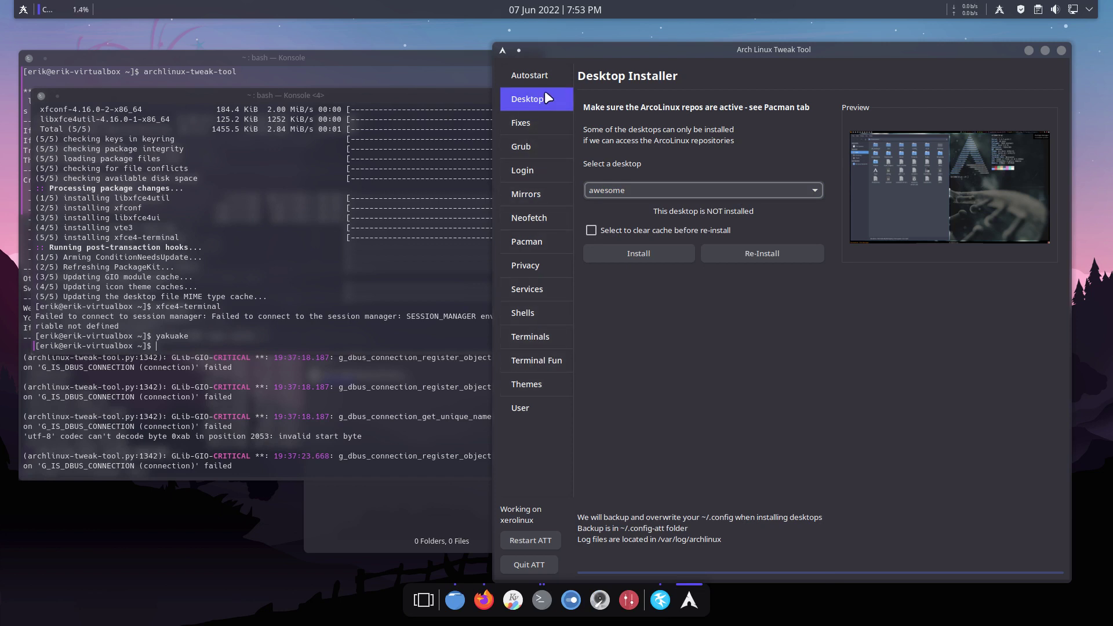
click(548, 385)
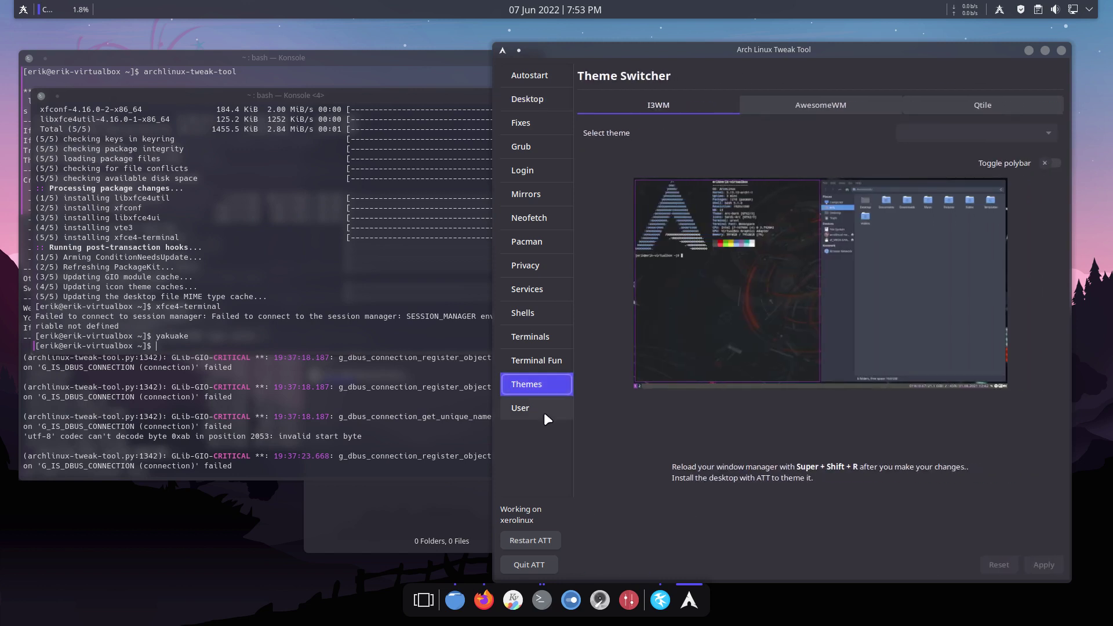
click(543, 408)
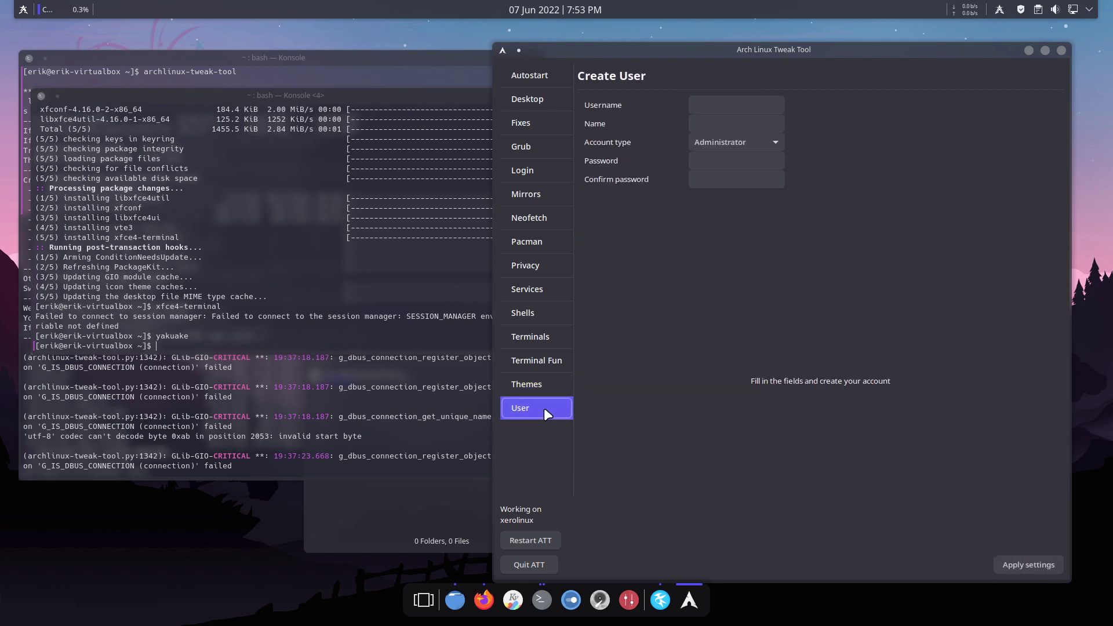
Enter the new administrator's username, name and password, and apply settings to create the account.
click(700, 112)
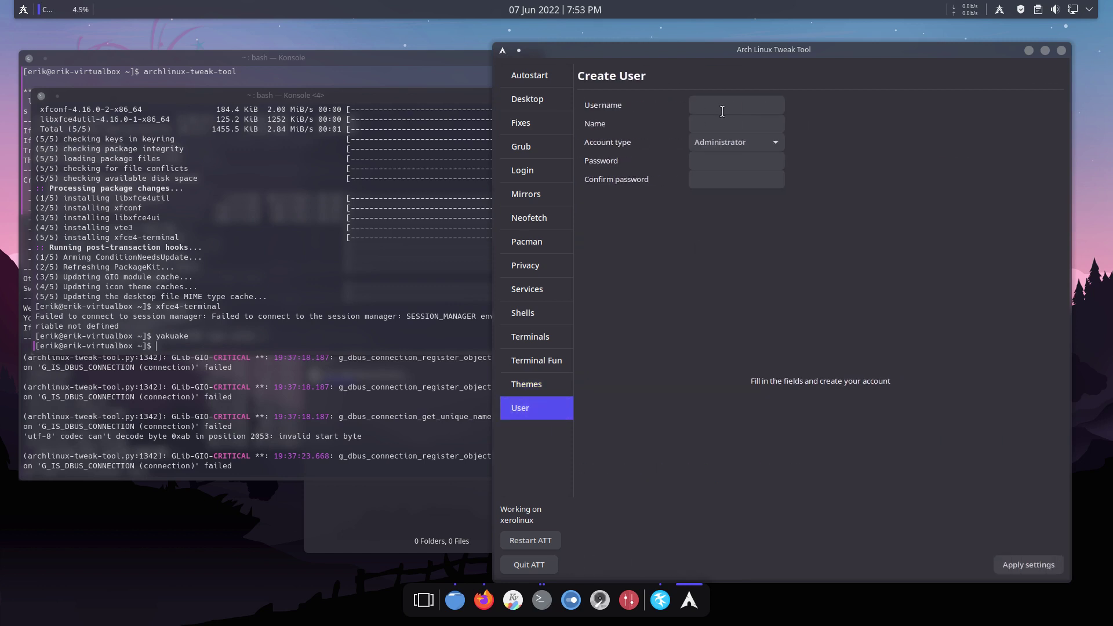
key(Tab)
key(Tab)
key(Tab)
click(1029, 563)
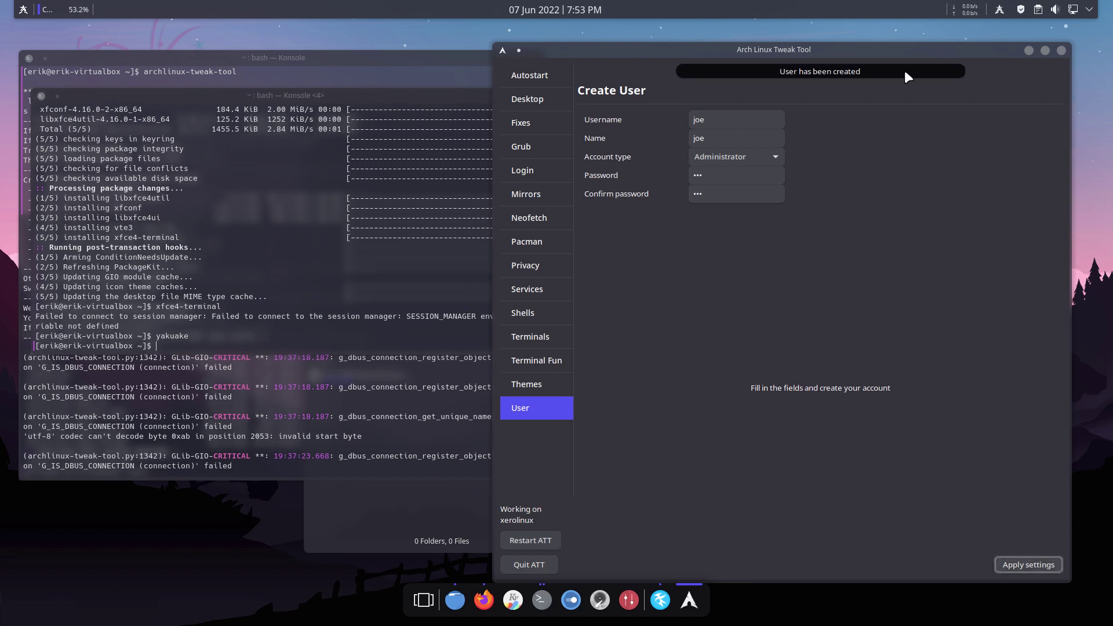
click(26, 12)
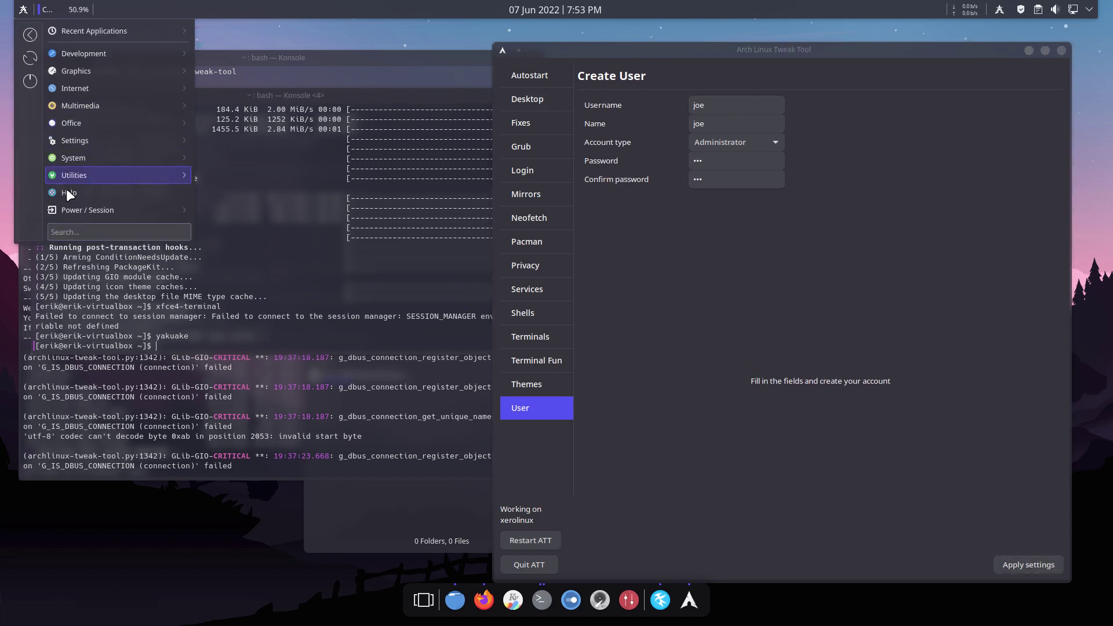
Log out, sign in as the new user at SDDM, and exit the XeroLinux welcome tool.
click(30, 81)
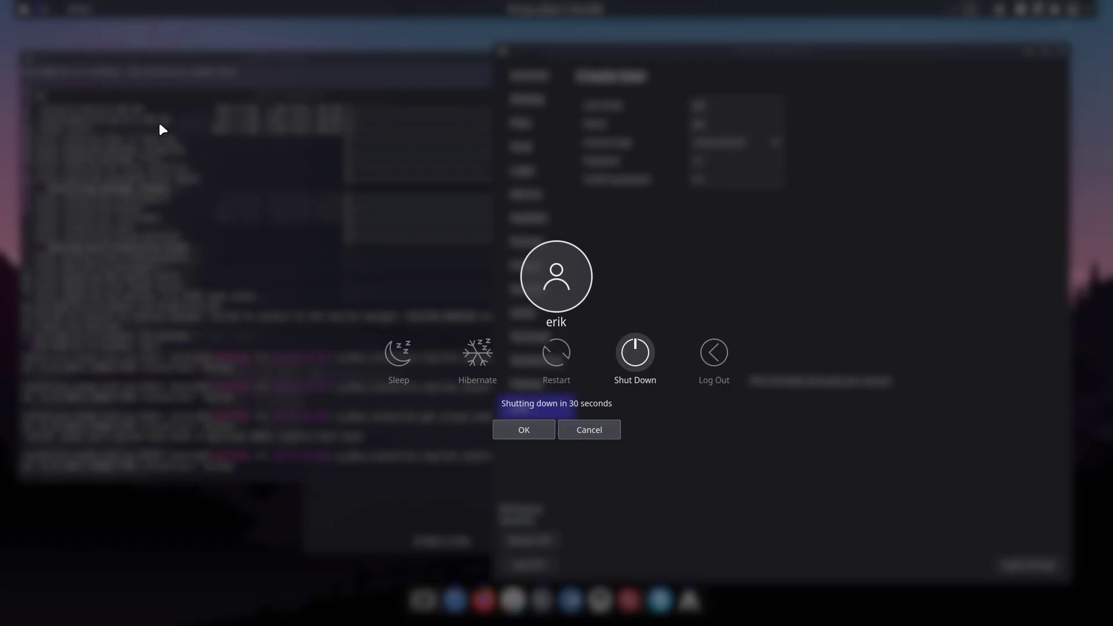
key(Escape)
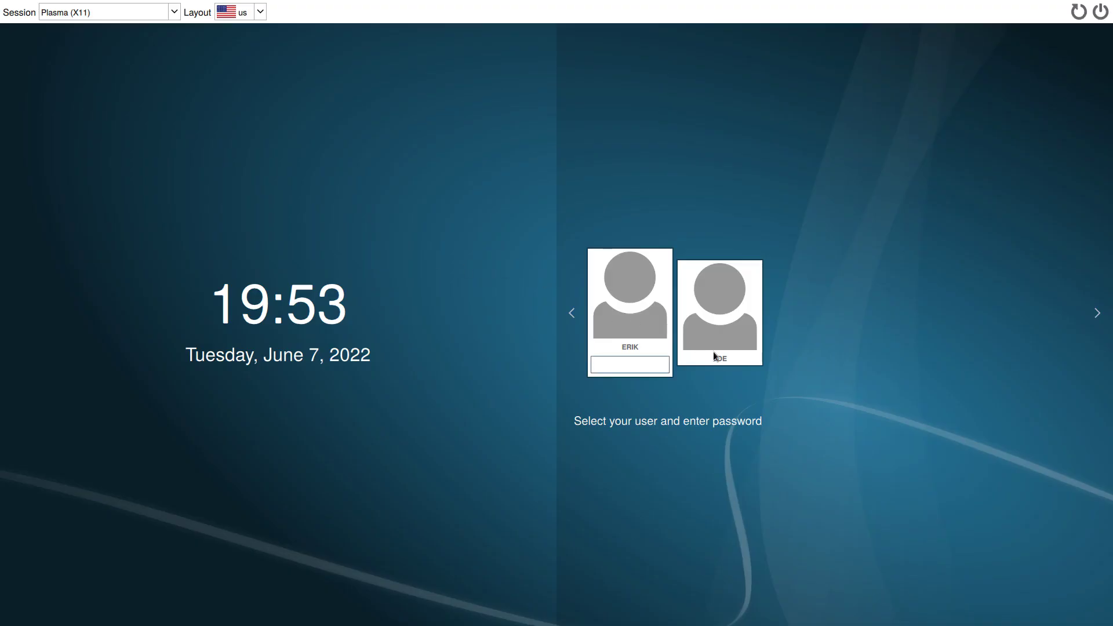
click(714, 355)
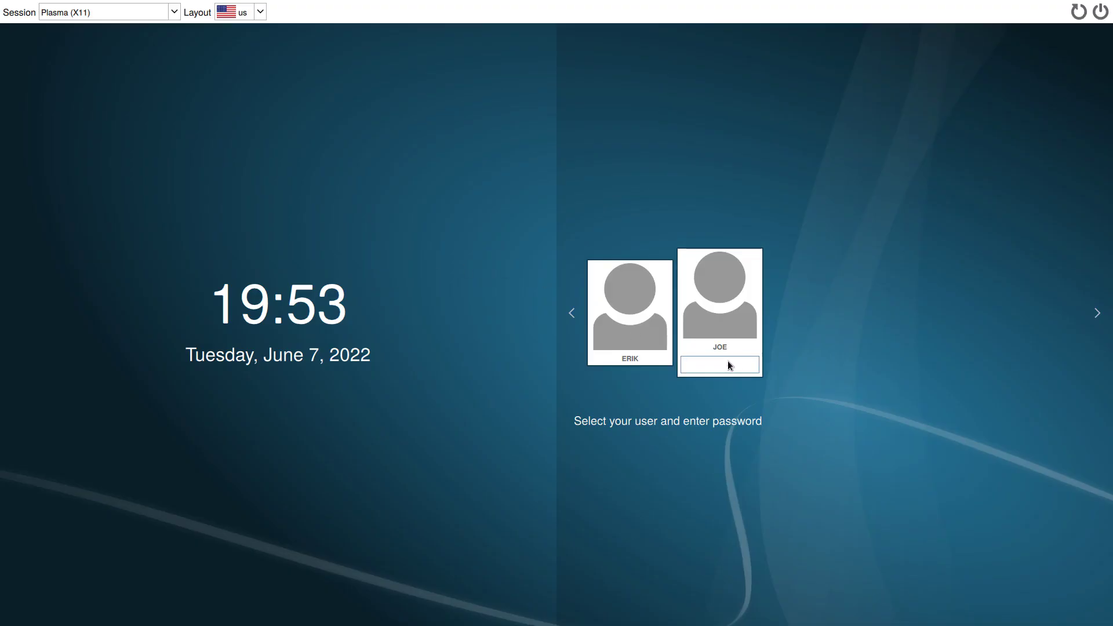
text(****)
key(Return)
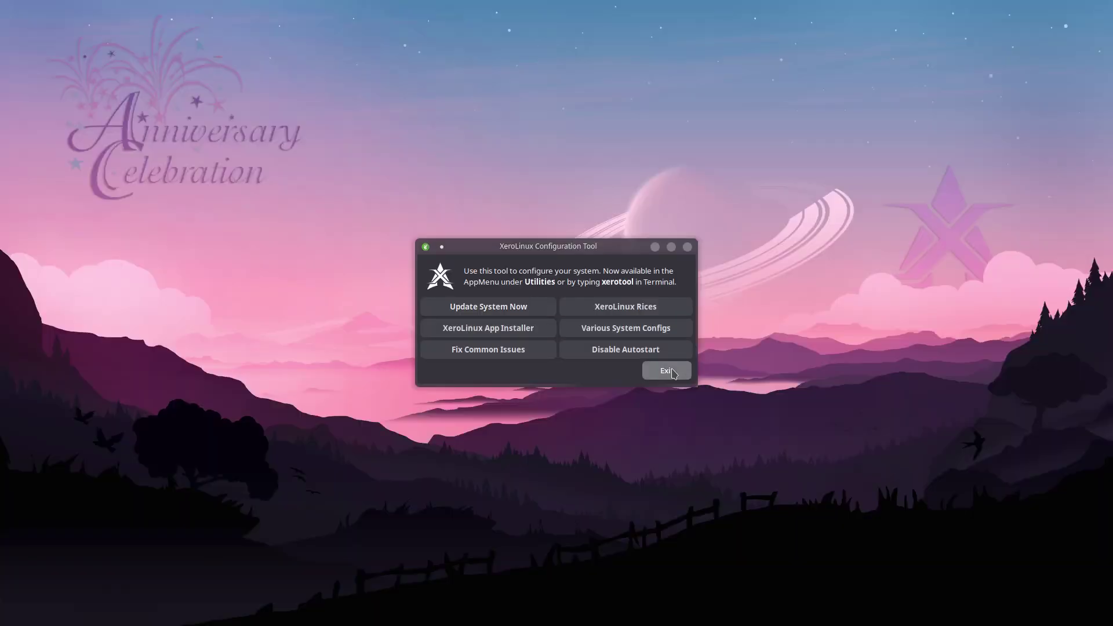
click(666, 370)
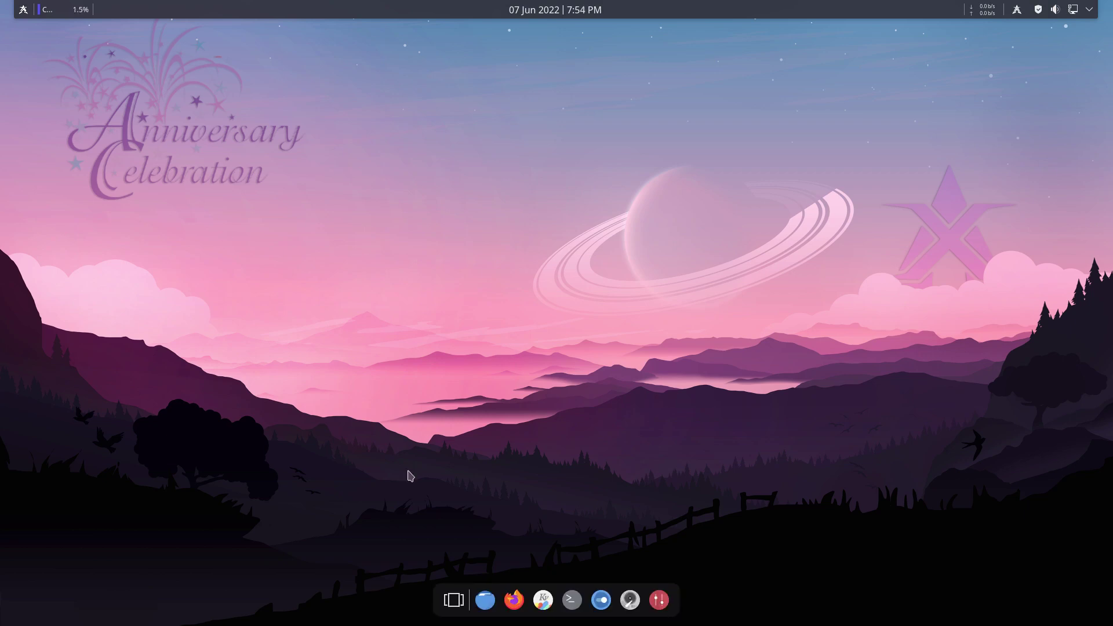
In Dolphin, show hidden files, browse into .config, then go up to /home.
click(486, 597)
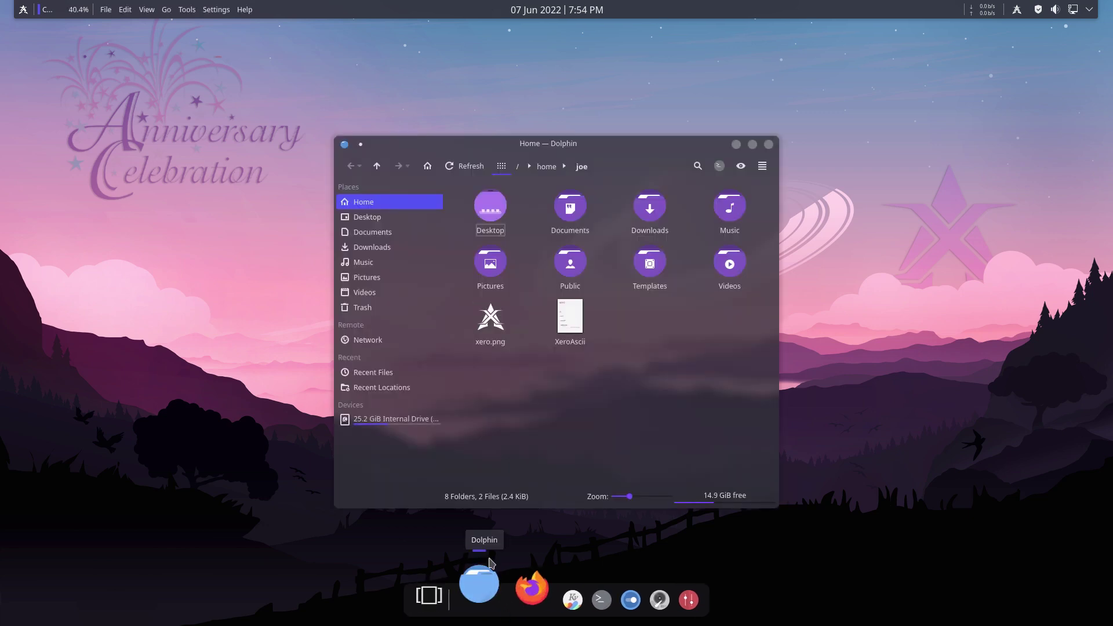
key(ctrl+h)
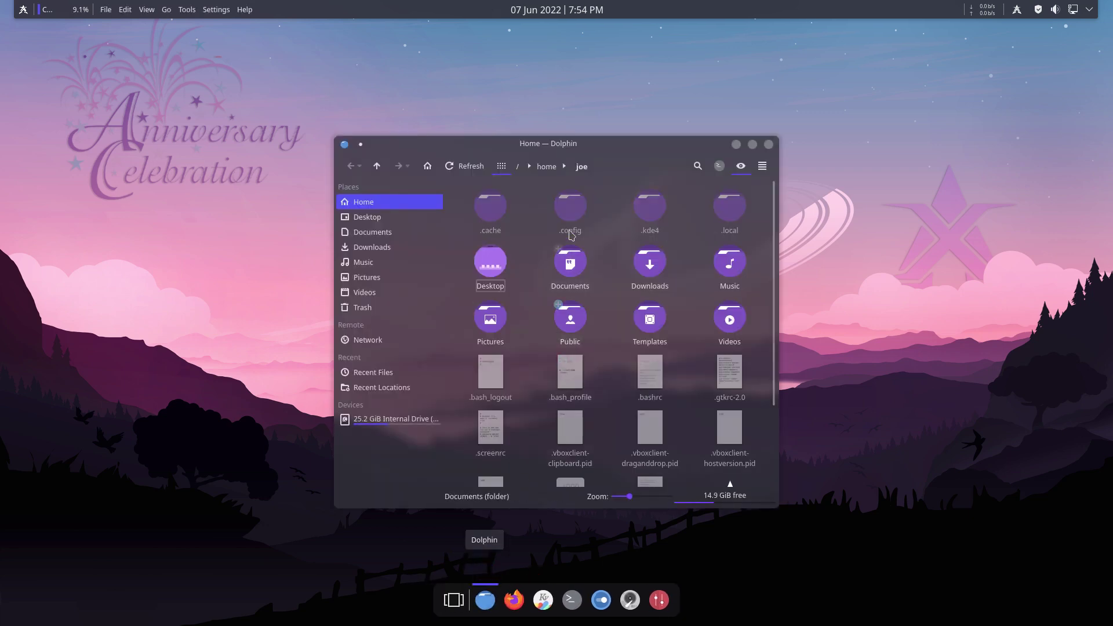
double_click(571, 214)
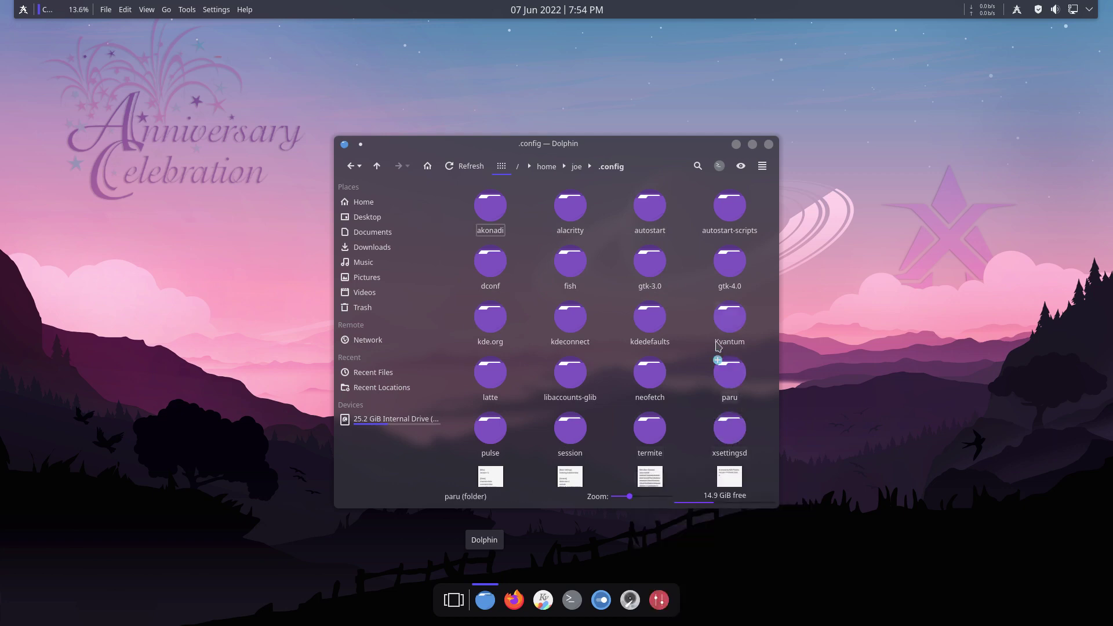
scroll(718, 358, down, 10)
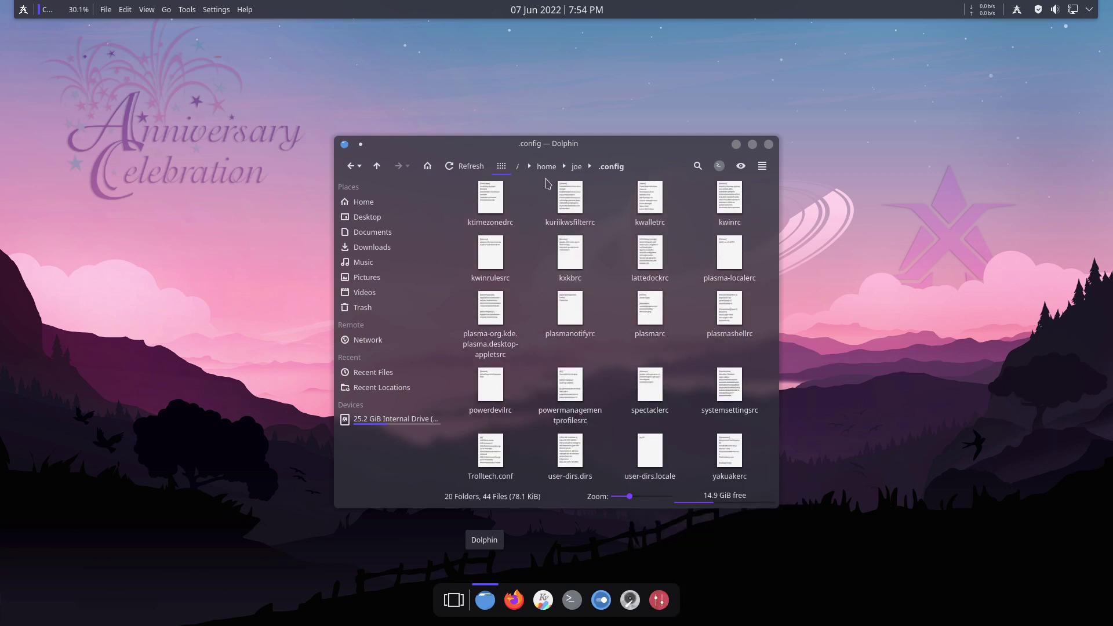
click(547, 167)
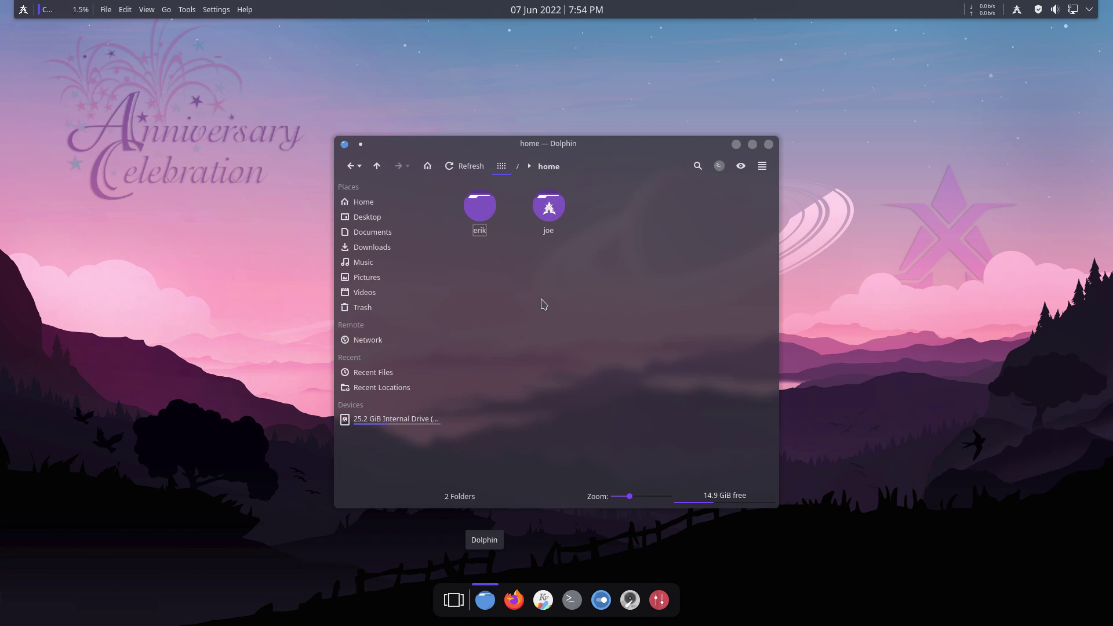
click(158, 244)
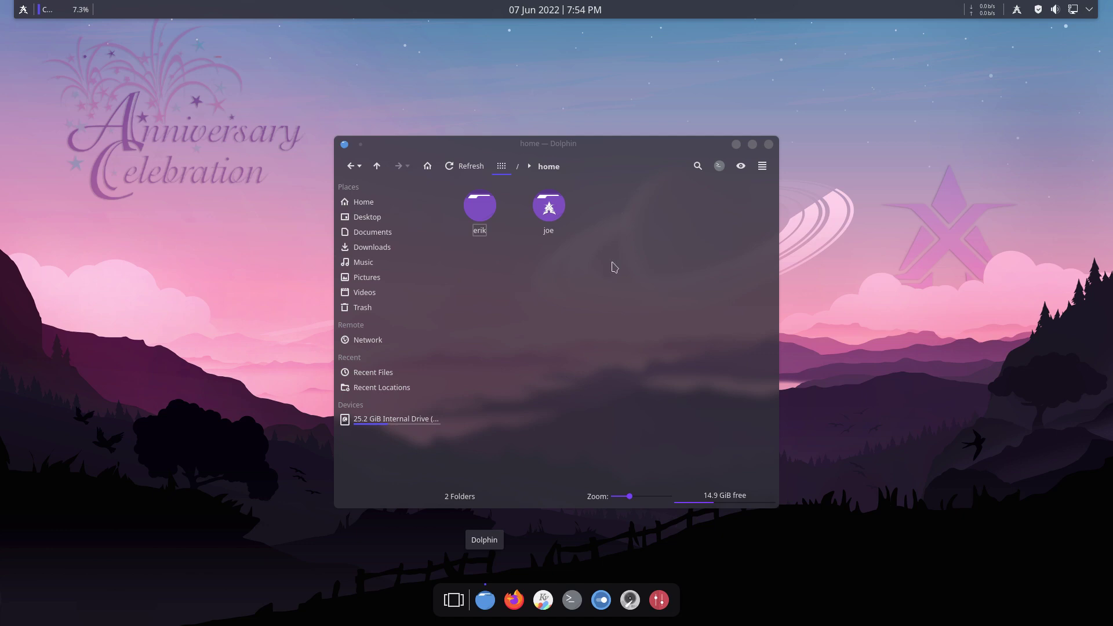
Run archlinux-tweak-tool from Konsole, answer yes to the lock-file prompt, and rerun it with the password.
click(572, 589)
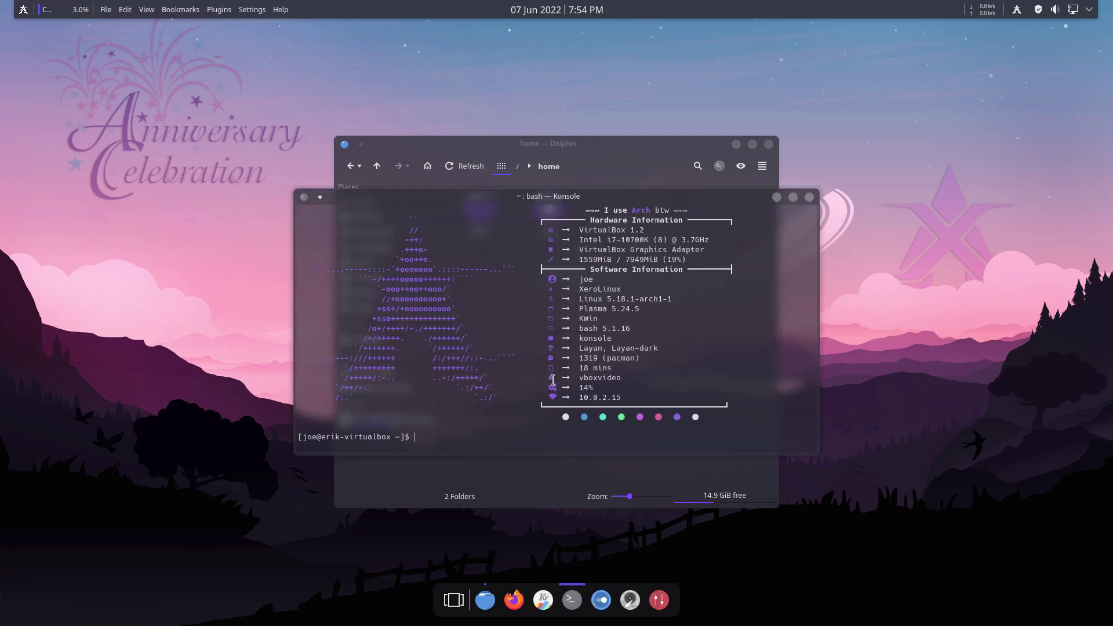
text(archlinux-tweak-tool)
key(Return)
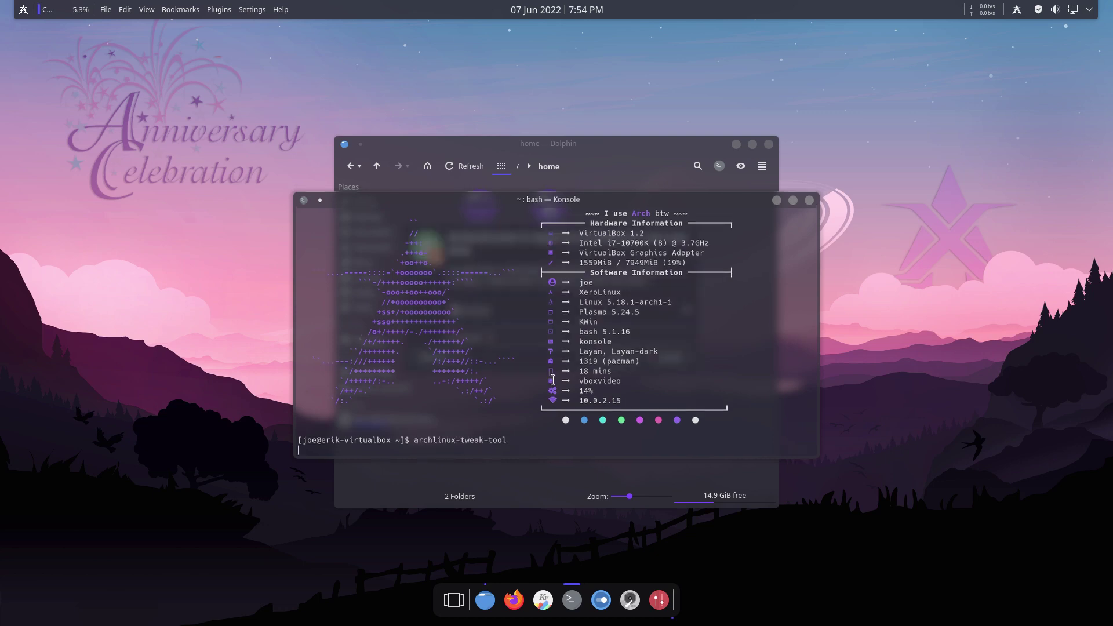
text(****)
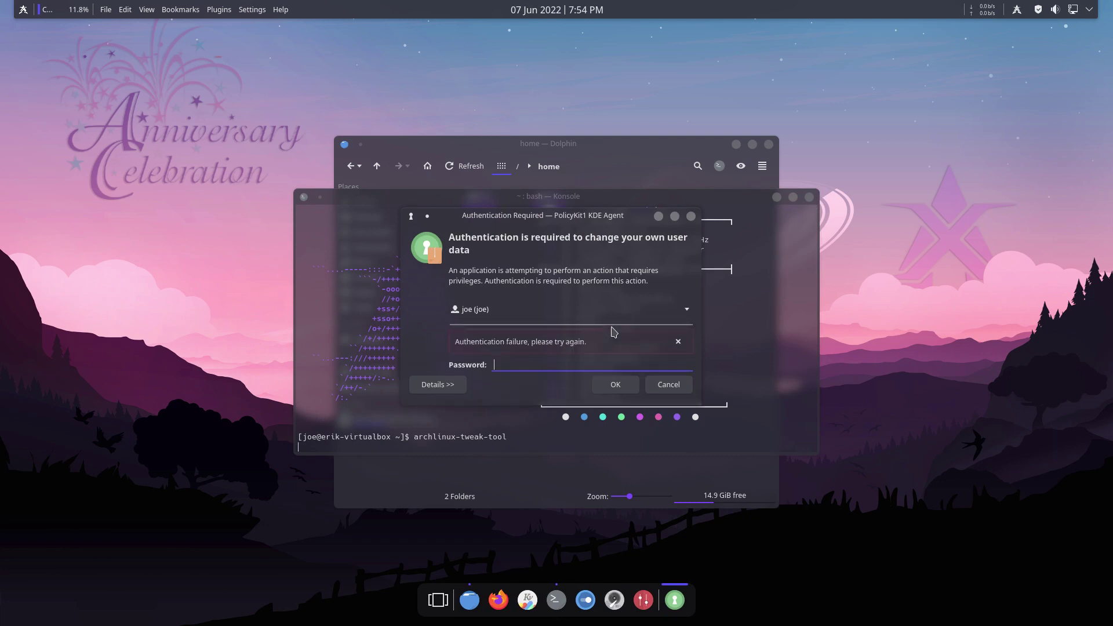
text(****)
key(Return)
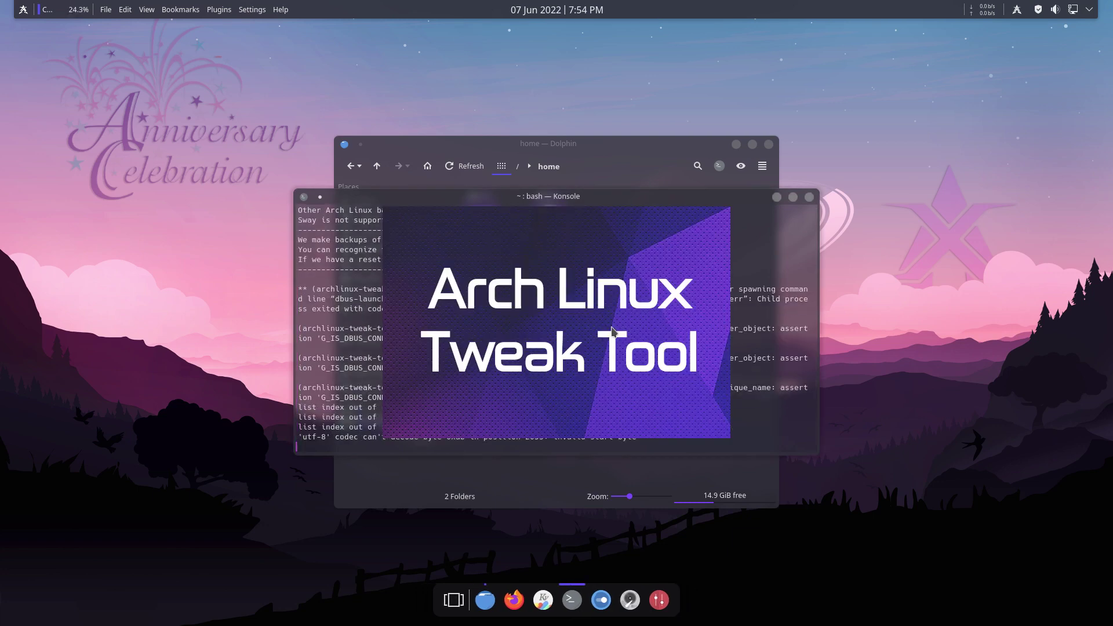
click(609, 367)
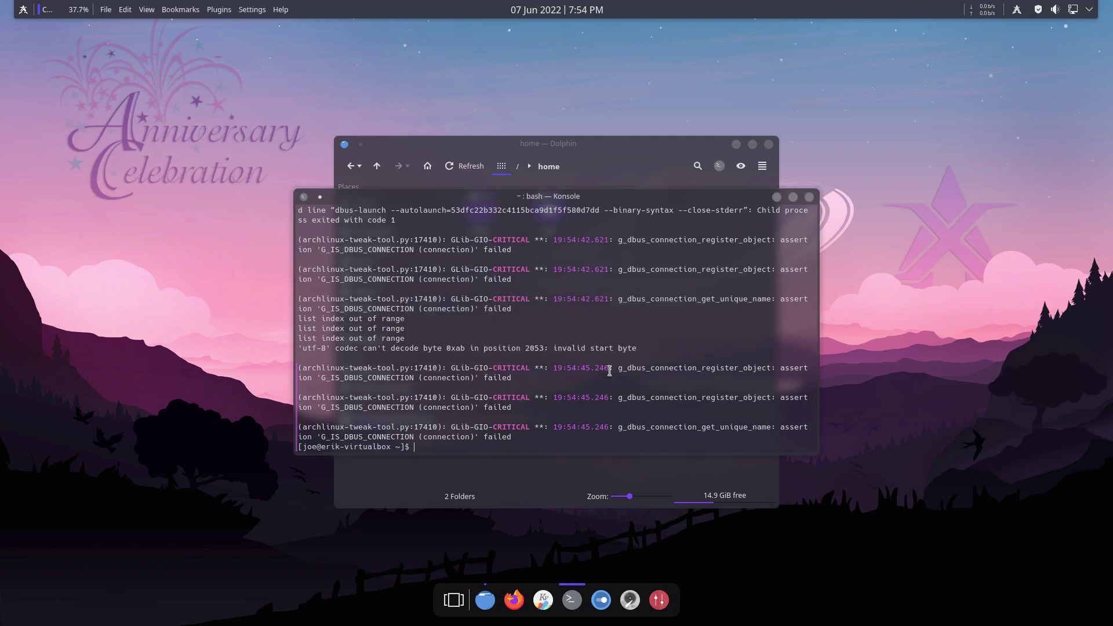
key(Up)
key(Return)
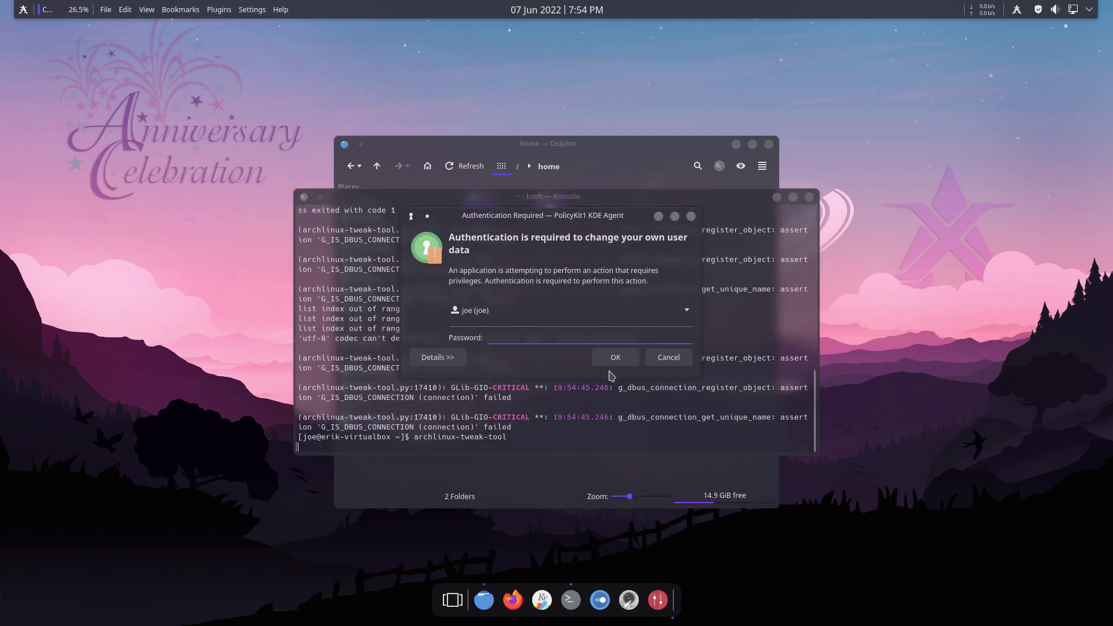
text(****)
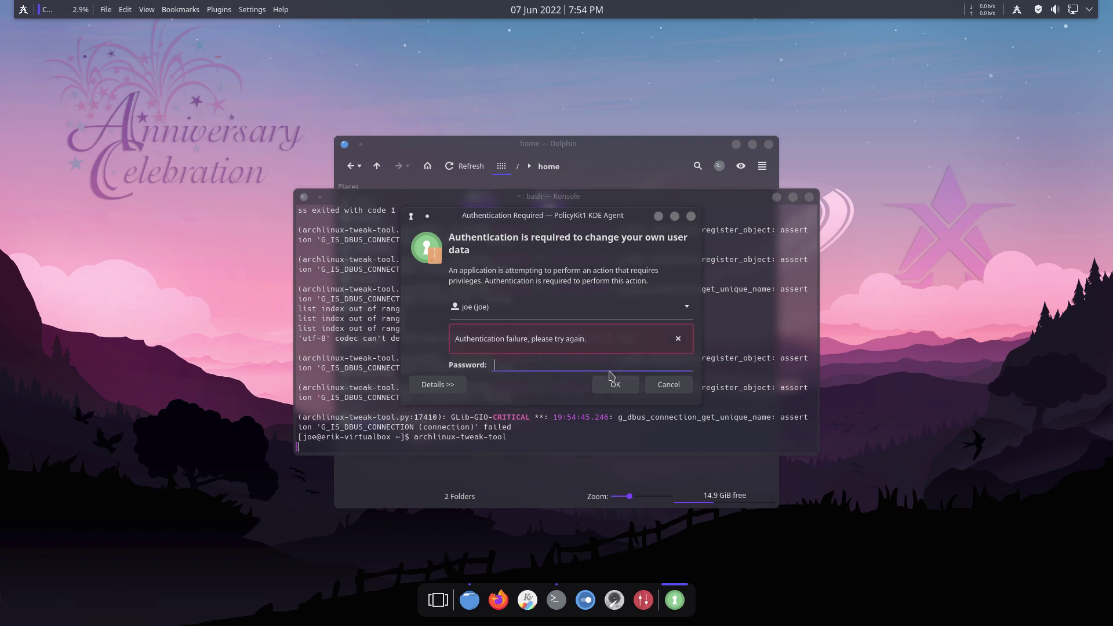
text(***)
key(Return)
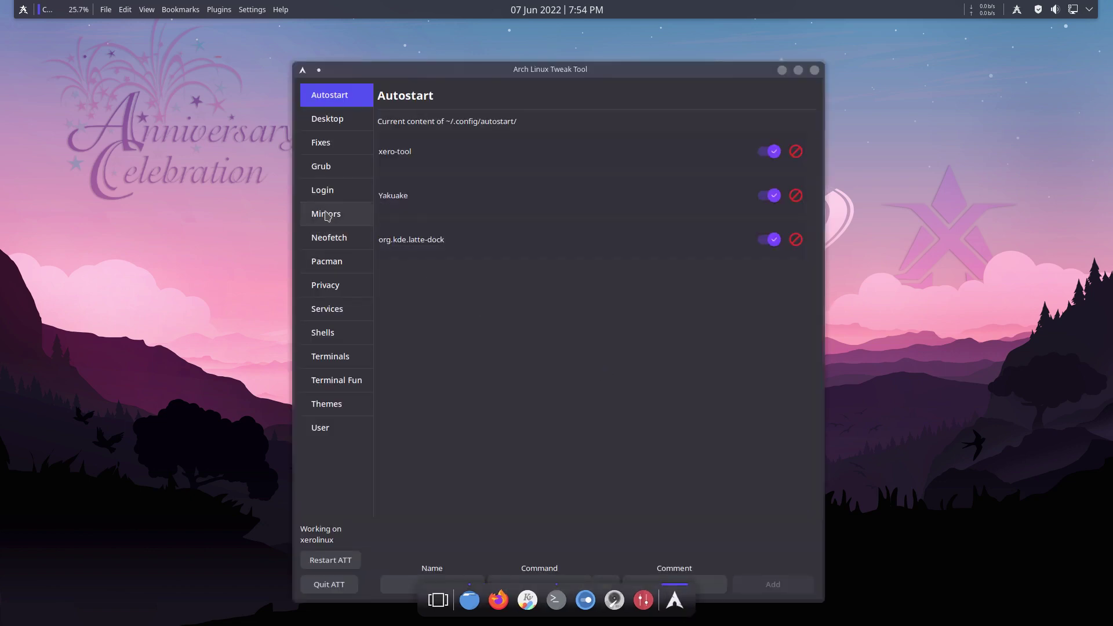
Choose arcolinux-urbanlifestyle as the SDDM login theme, apply the ArcoLinux configuration, save, and close.
click(335, 196)
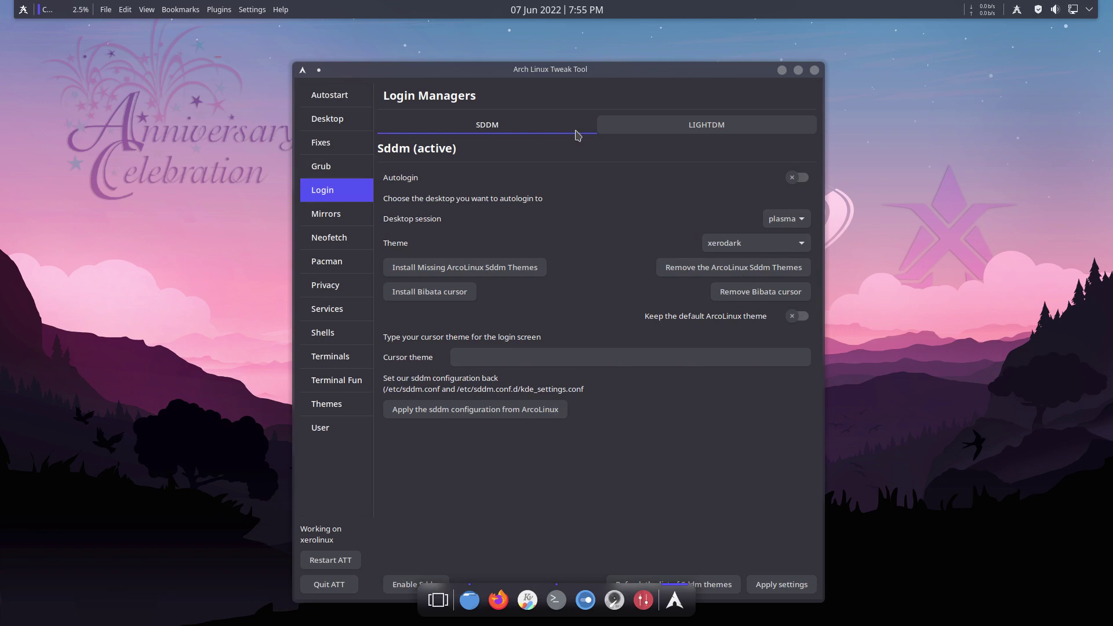
click(763, 243)
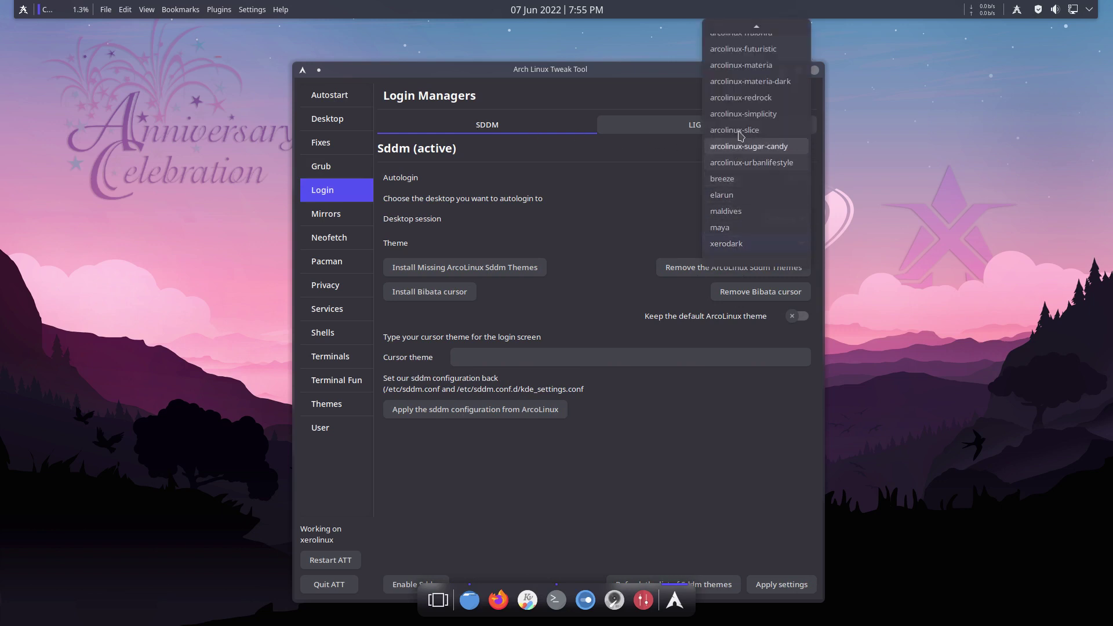
click(765, 148)
click(777, 163)
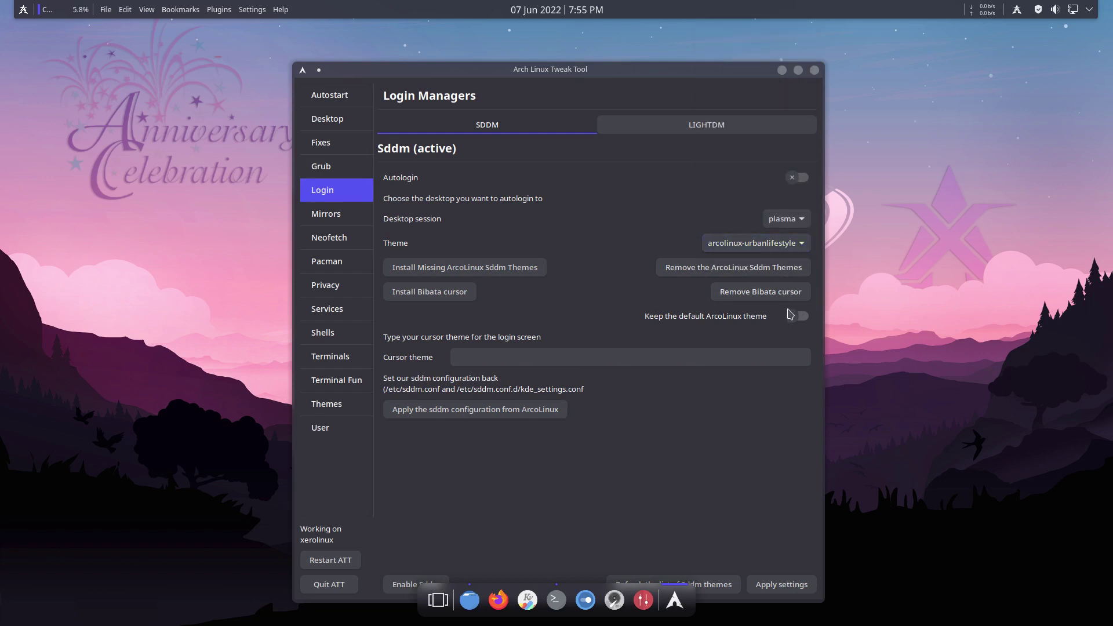
click(781, 584)
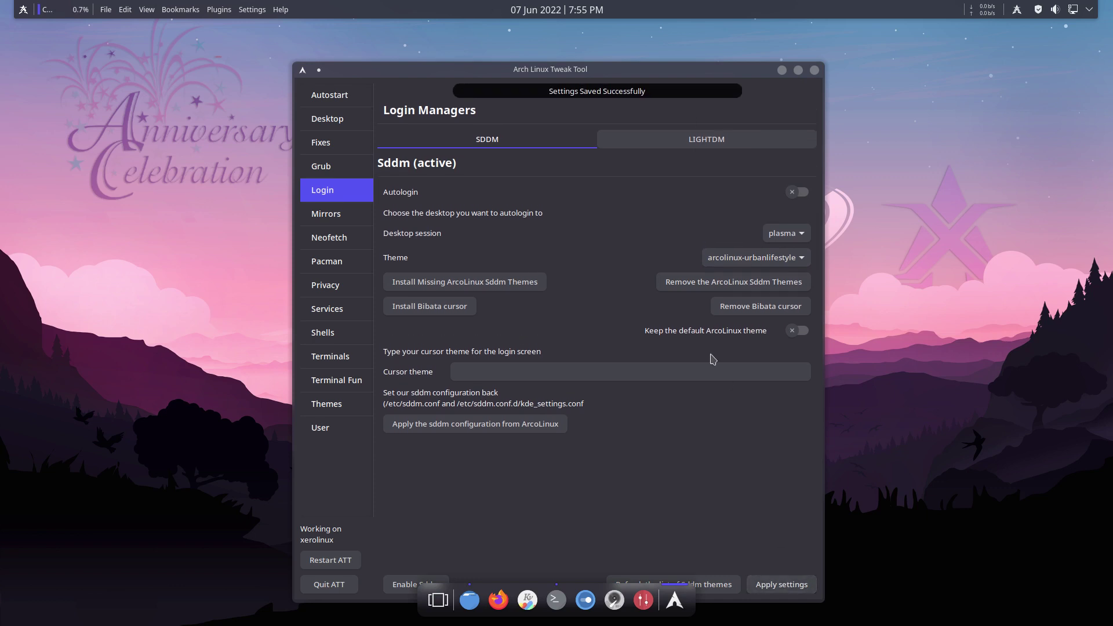
click(478, 410)
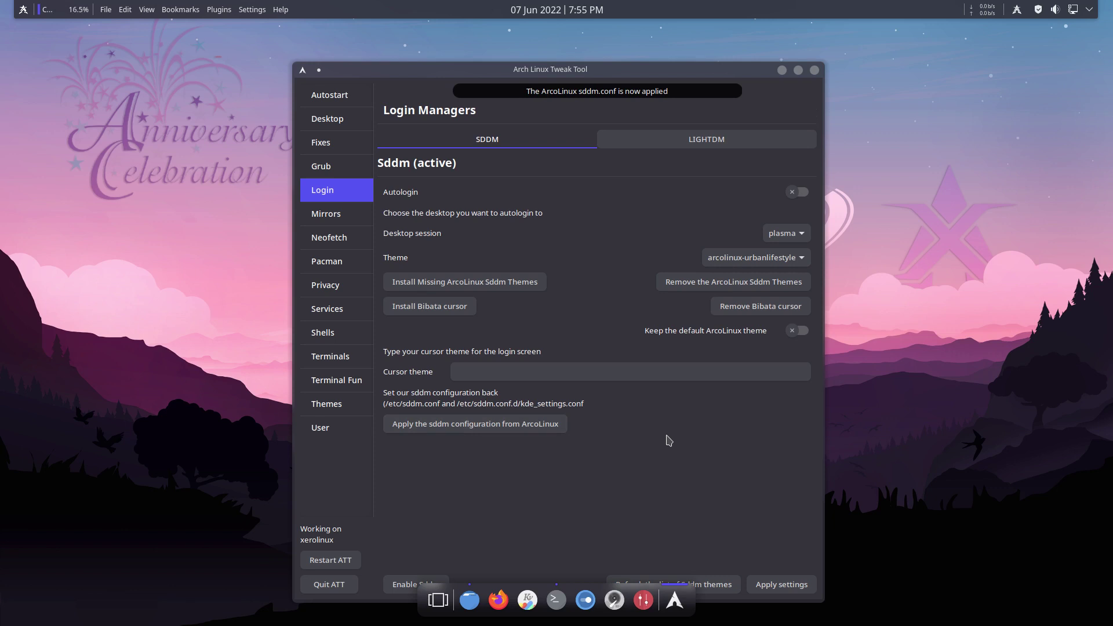
click(795, 246)
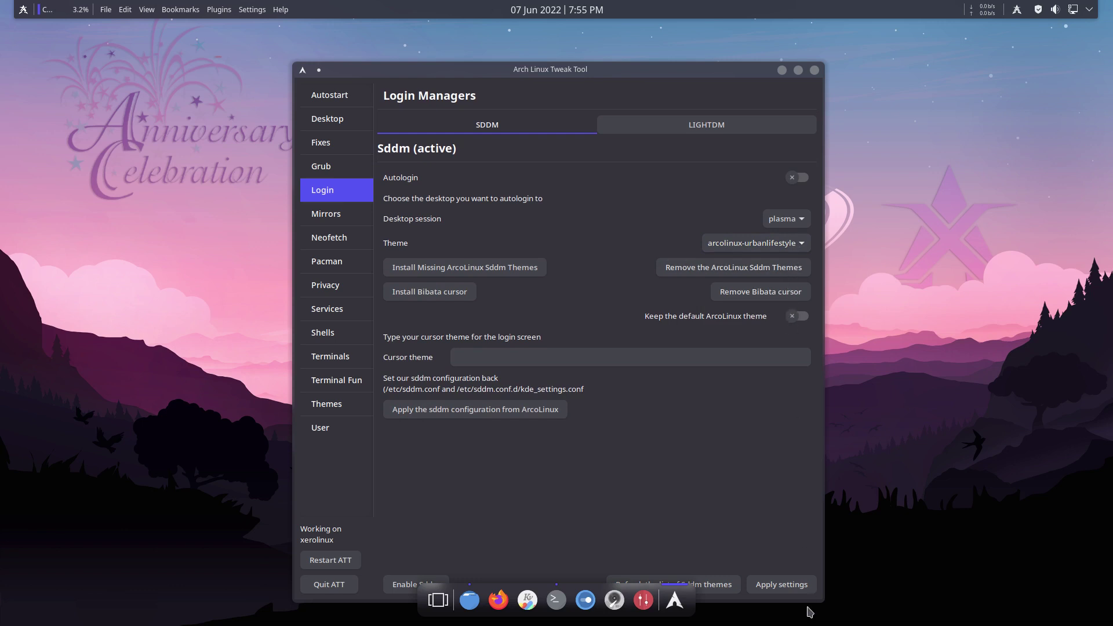
click(782, 584)
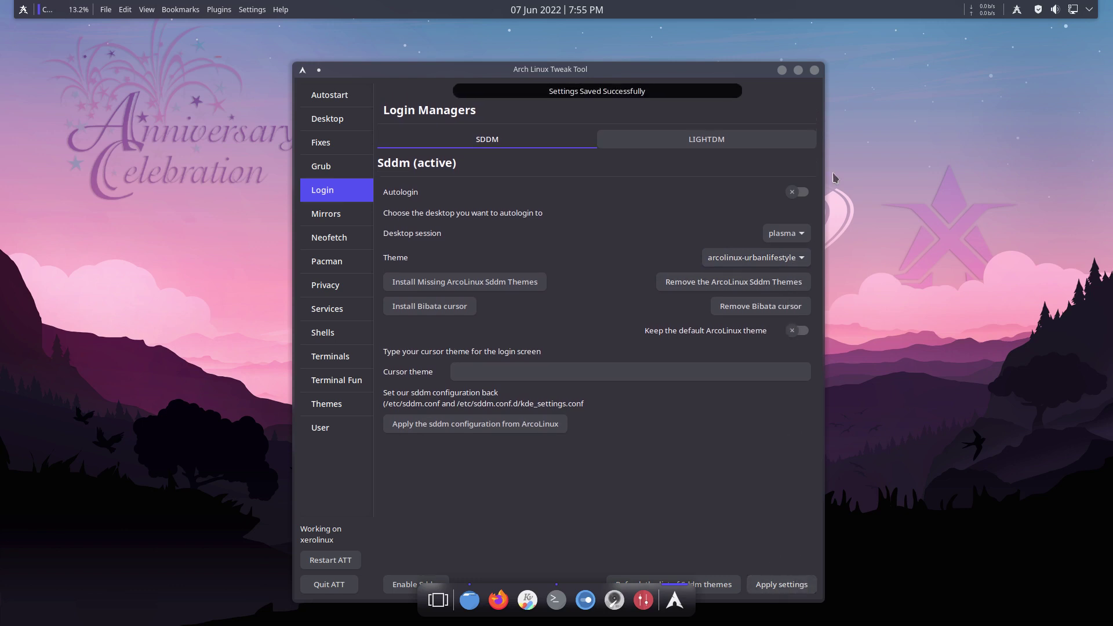
click(814, 69)
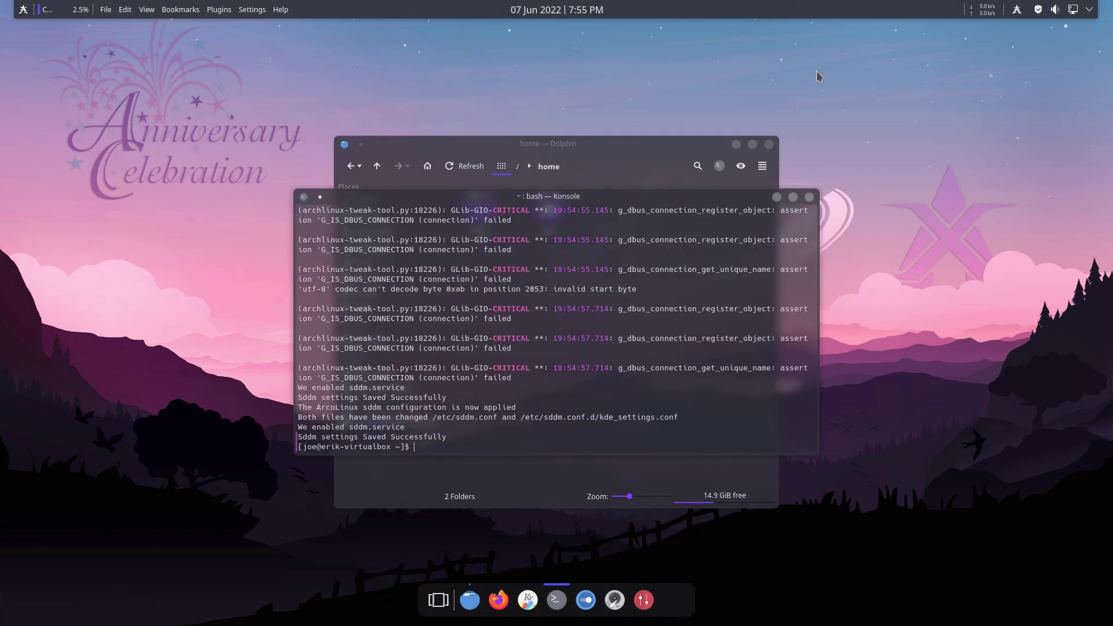
Close Konsole and Dolphin, then log out of the Plasma session.
click(809, 198)
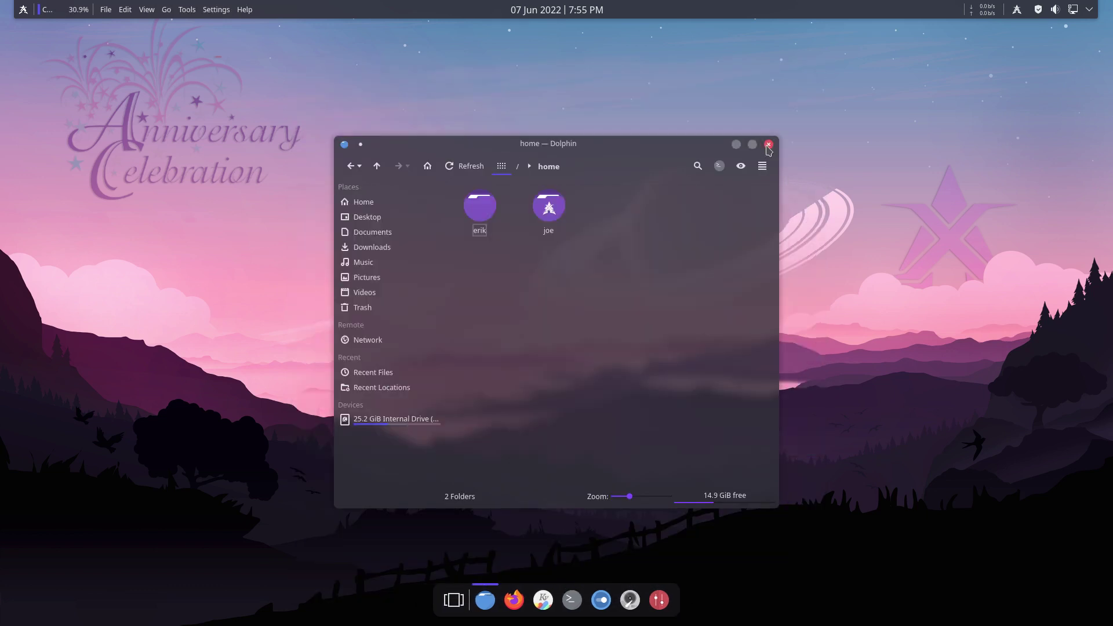
click(769, 144)
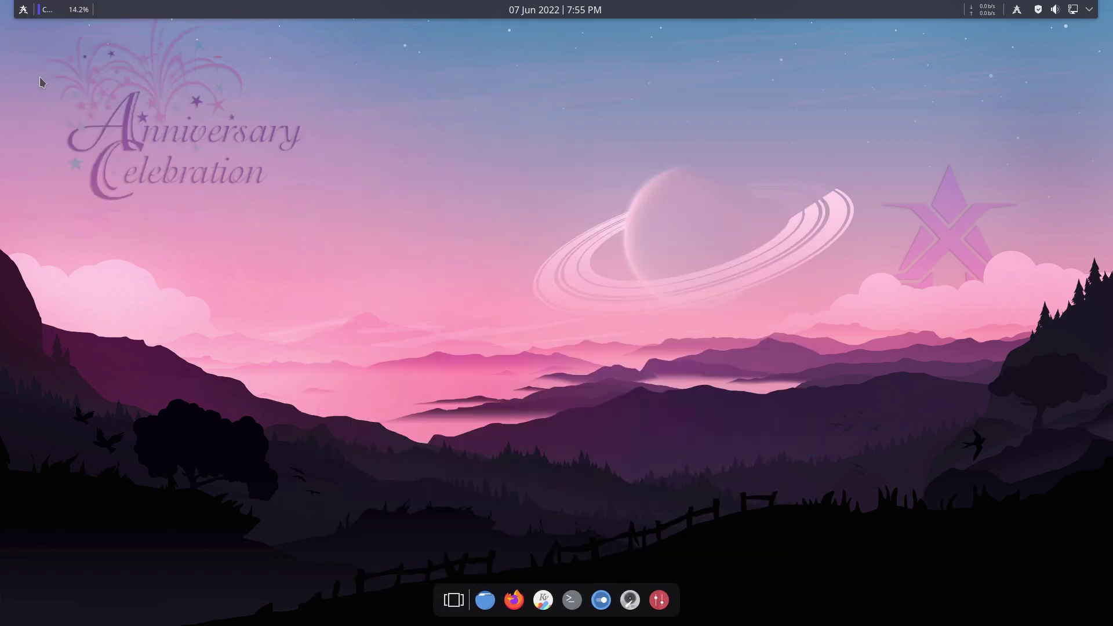
click(23, 11)
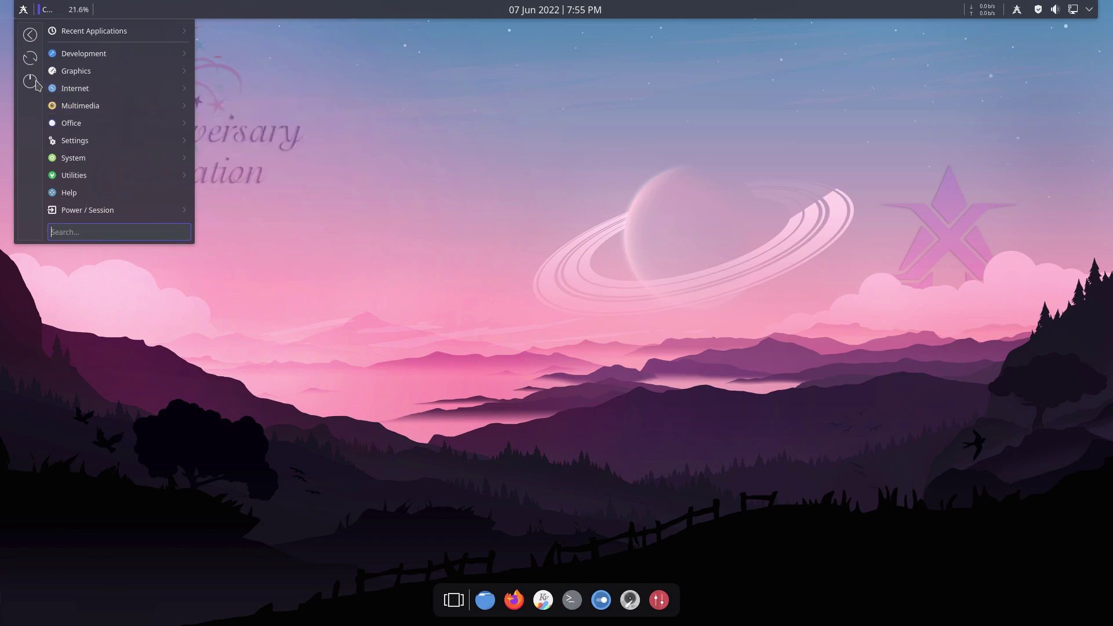
key(Escape)
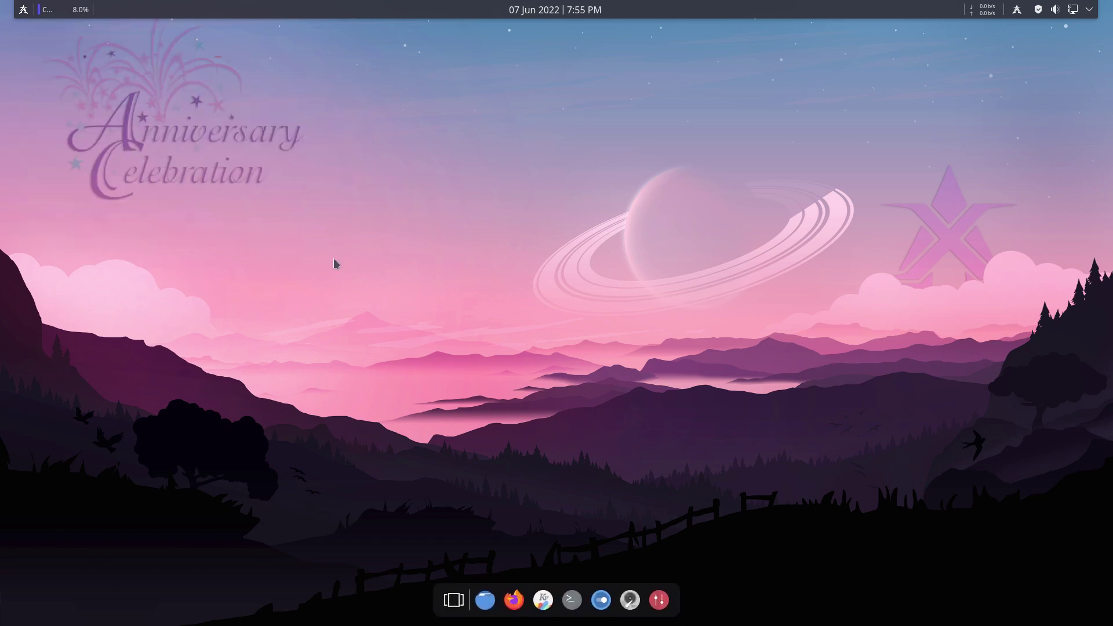
click(24, 11)
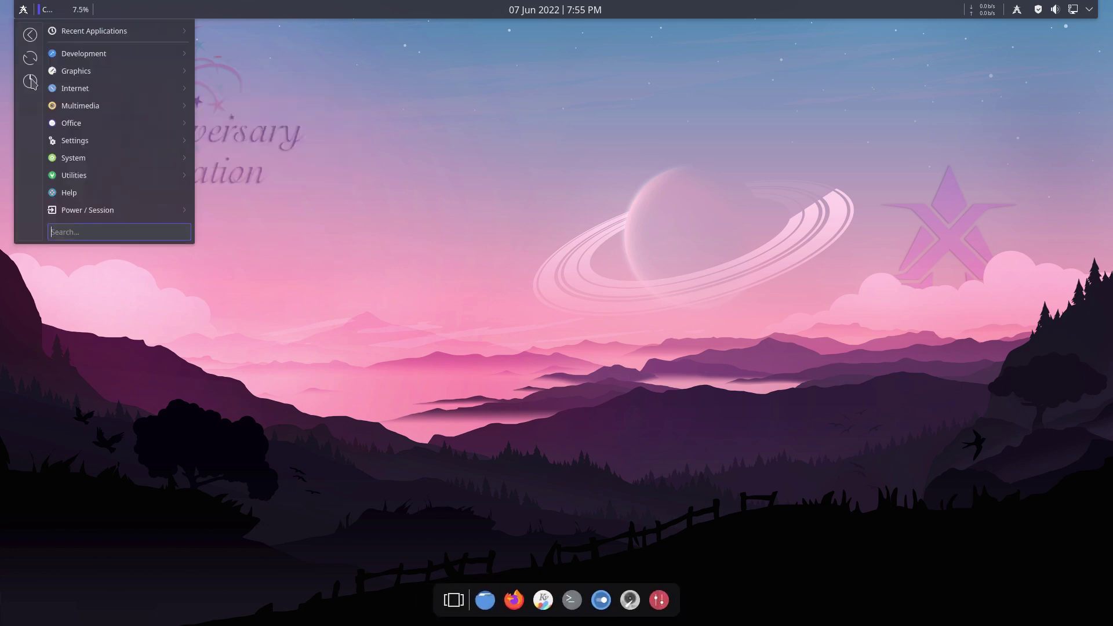
click(31, 87)
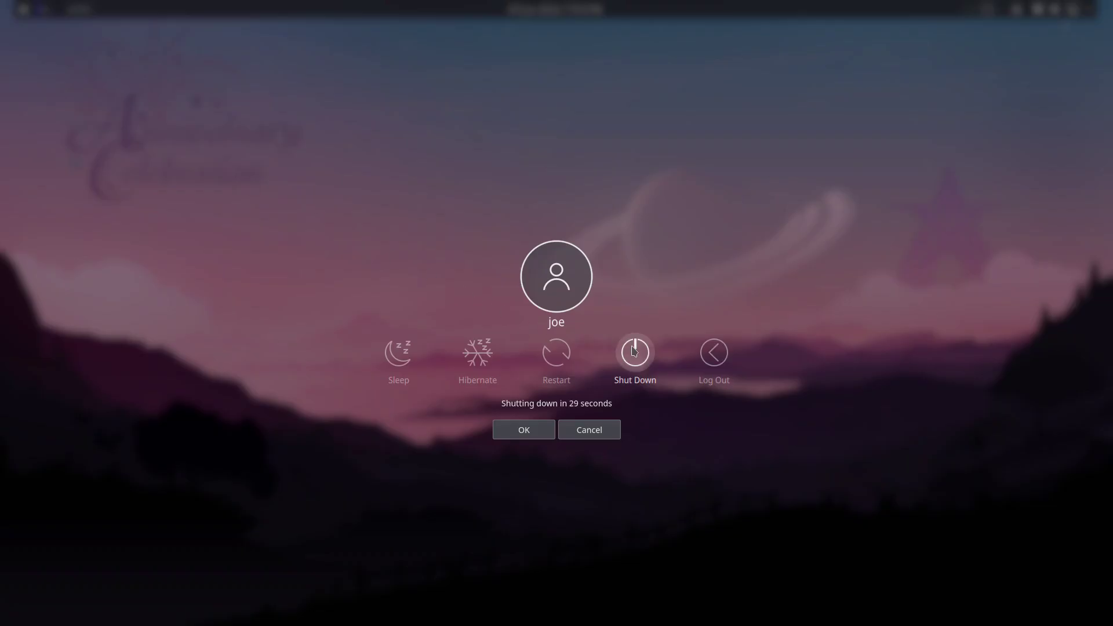
key(Escape)
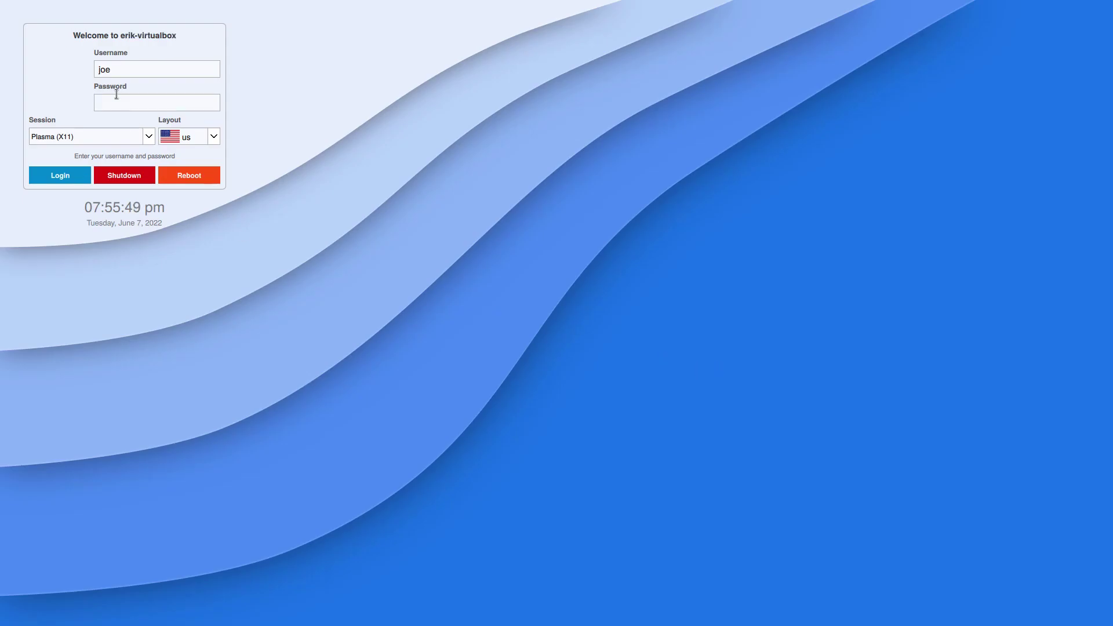
Sign in at the newly themed SDDM greeter with the account's username and password, then exit XeroLinux tool.
click(124, 69)
key(BackSpace)
key(BackSpace)
key(BackSpace)
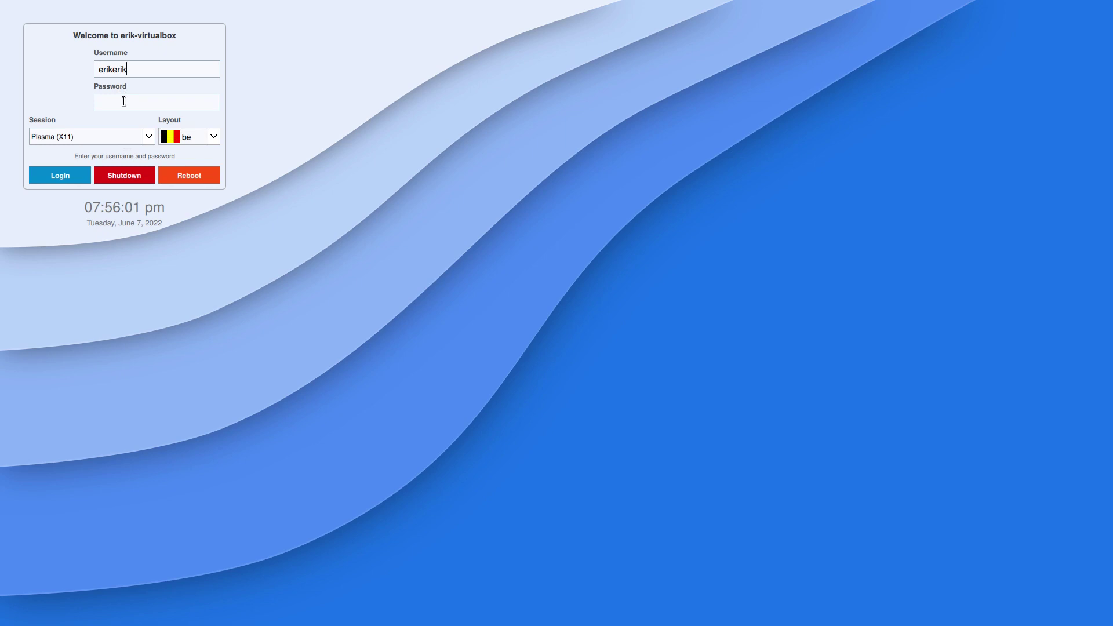
key(BackSpace)
key(BackSpace)
key(BackSpace)
key(BackSpace)
key(BackSpace)
click(64, 175)
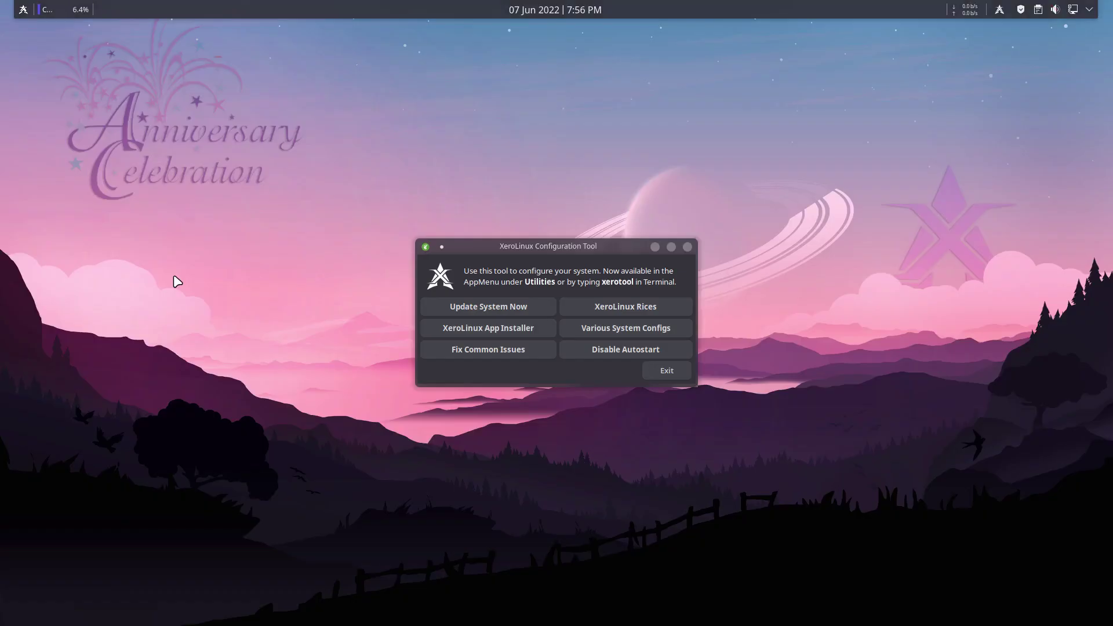
click(660, 371)
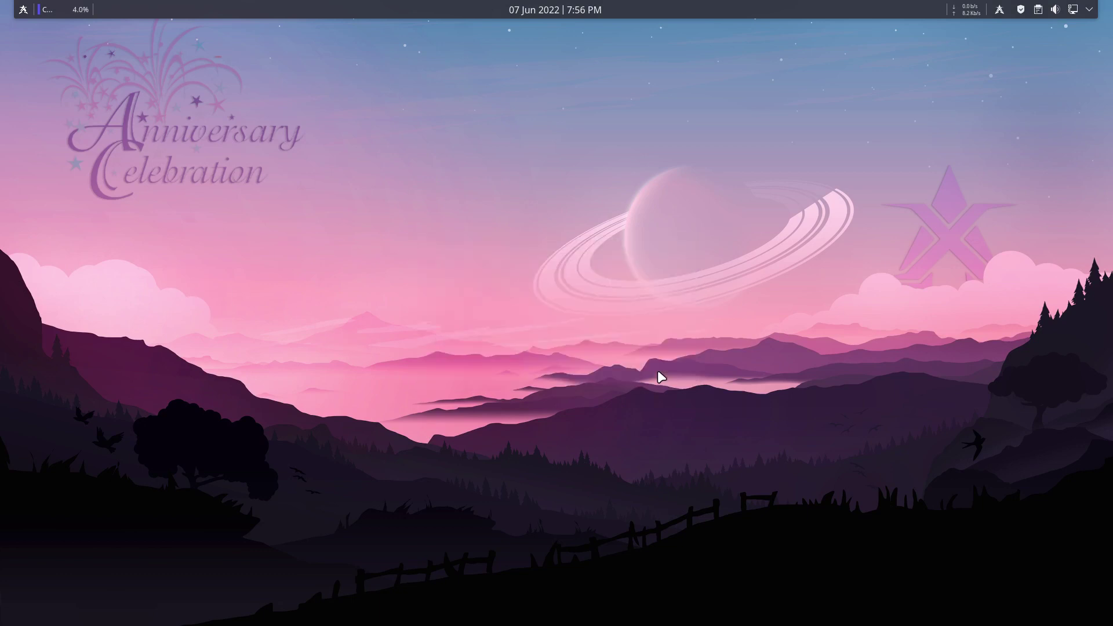